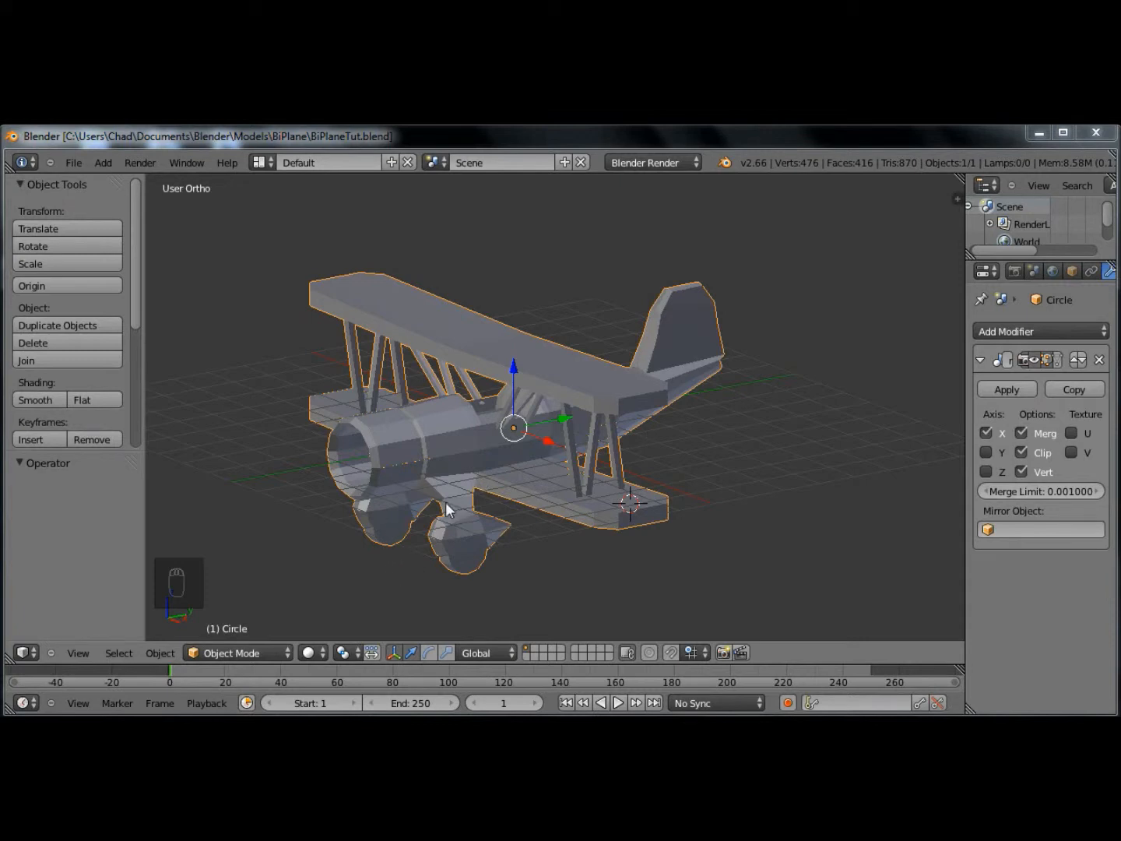
{"action": "middle_click_drag", "start_coordinate": [256, 416], "coordinate": [656, 483]}
{"action": "key", "text": "KP_1"}
{"action": "scroll", "coordinate": [560, 473], "scroll_direction": "up", "scroll_amount": 2}
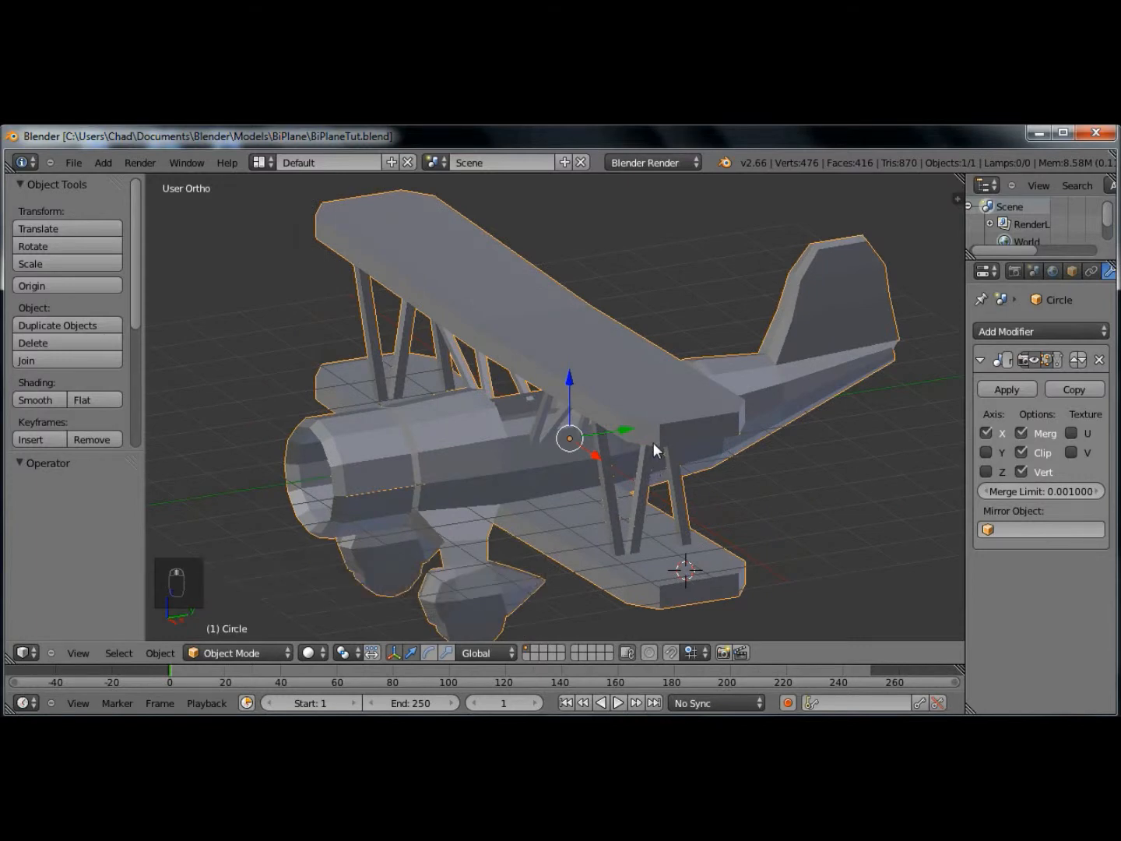
{"action": "middle_click_drag", "start_coordinate": [501, 442], "coordinate": [373, 661]}
{"action": "scroll", "coordinate": [536, 481], "scroll_direction": "down", "scroll_amount": 3}
- Switch to the BiPlane.blend window and examine the finished red biplane, especially its wing struts, from several angles
{"action": "mouse_move", "coordinate": [228, 688]}
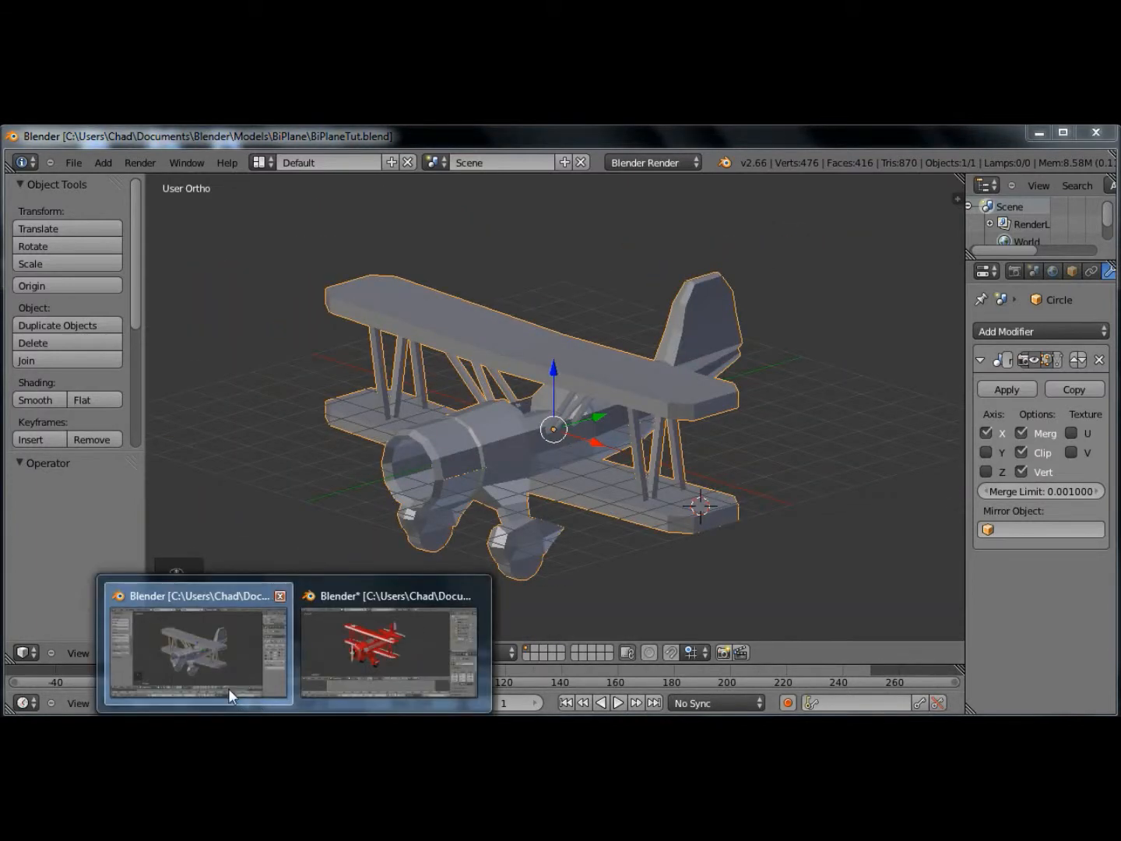
{"action": "left_click", "coordinate": [397, 656]}
{"action": "scroll", "coordinate": [563, 438], "scroll_direction": "up", "scroll_amount": 5}
{"action": "scroll", "coordinate": [561, 443], "scroll_direction": "down", "scroll_amount": 5}
{"action": "middle_click_drag", "start_coordinate": [536, 466], "coordinate": [475, 447]}
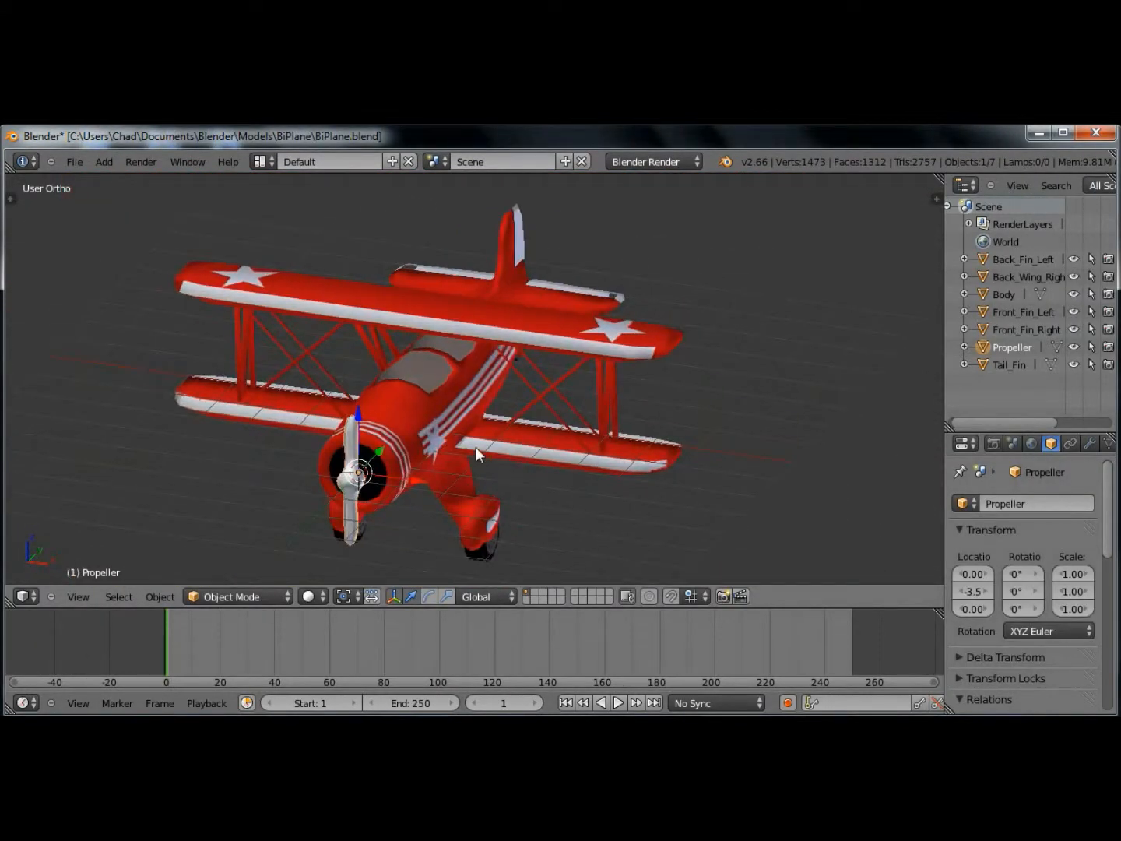
{"action": "scroll", "coordinate": [563, 436], "scroll_direction": "up", "scroll_amount": 5}
{"action": "middle_click_drag", "start_coordinate": [563, 436], "coordinate": [397, 453]}
{"action": "scroll", "coordinate": [539, 465], "scroll_direction": "down", "scroll_amount": 5}
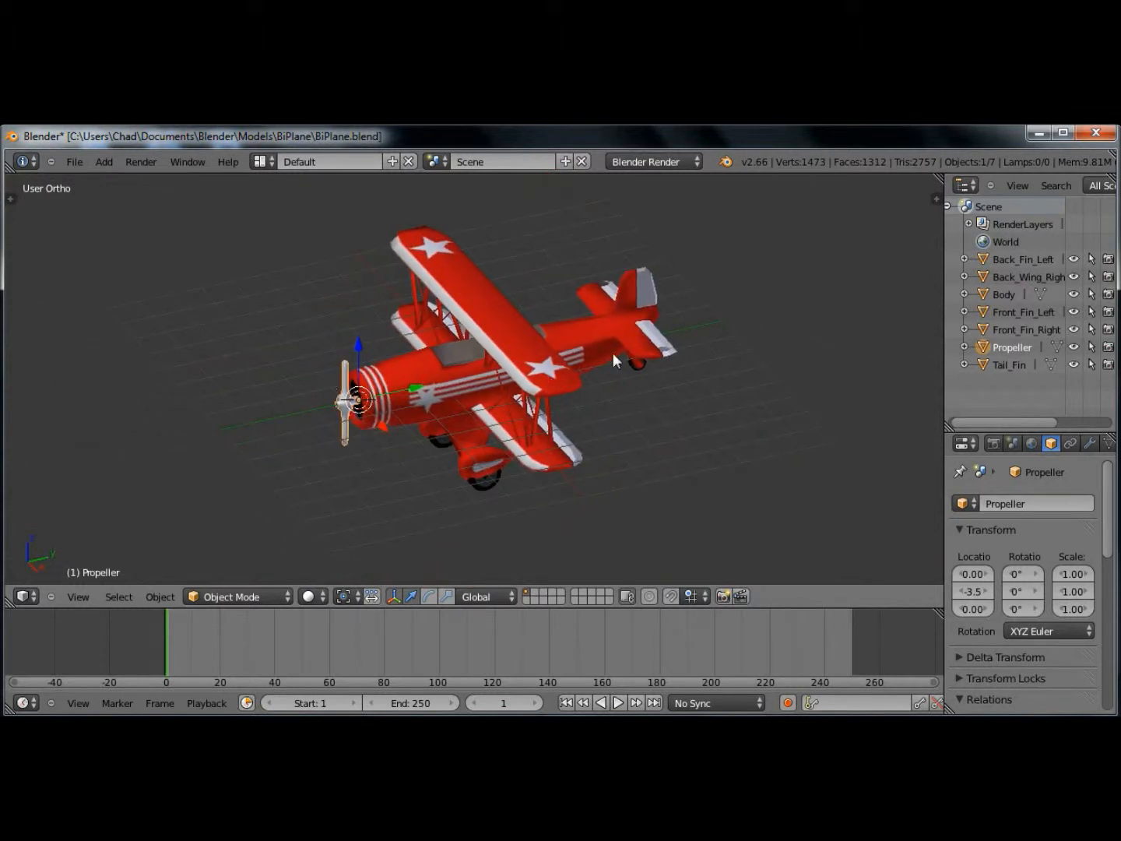
{"action": "scroll", "coordinate": [577, 384], "scroll_direction": "up", "scroll_amount": 4}
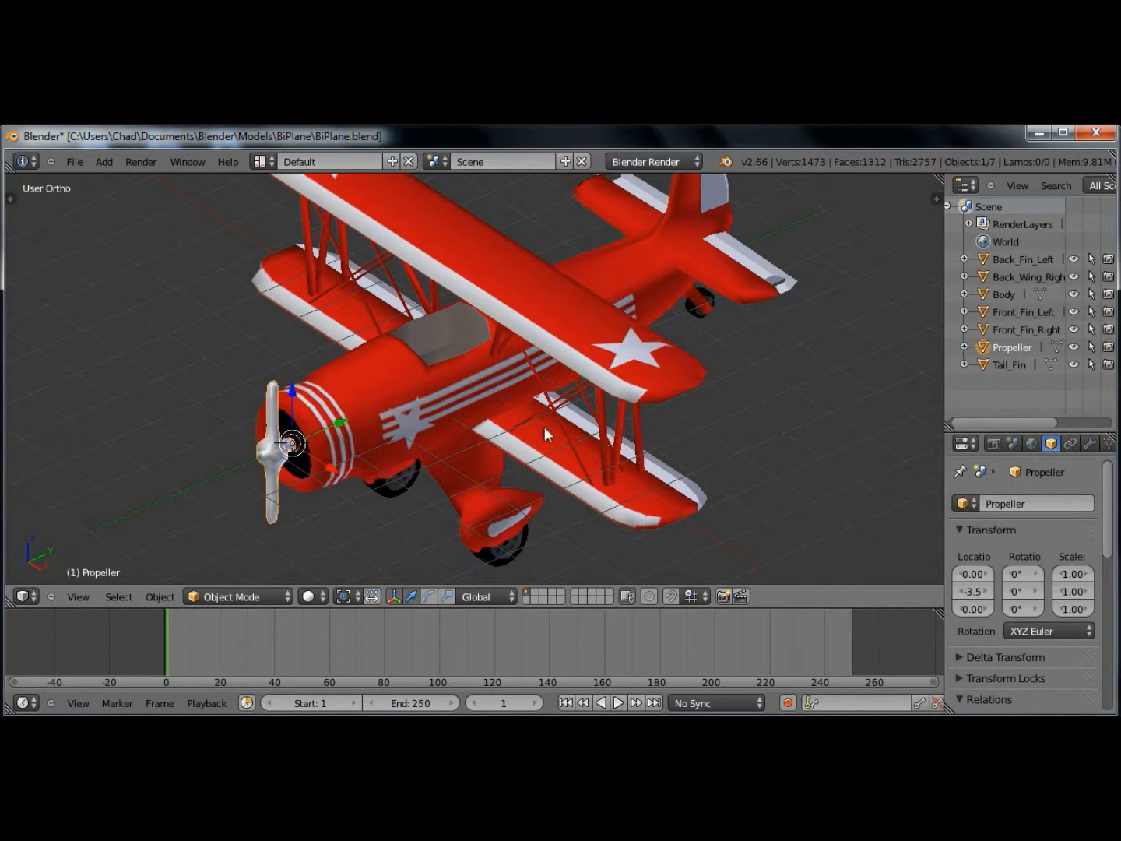
- Return to the BiPlaneTut.blend window and select only the struts linking the fuselage and upper wing in Edit Mode
{"action": "mouse_move", "coordinate": [328, 673]}
{"action": "left_click", "coordinate": [200, 646]}
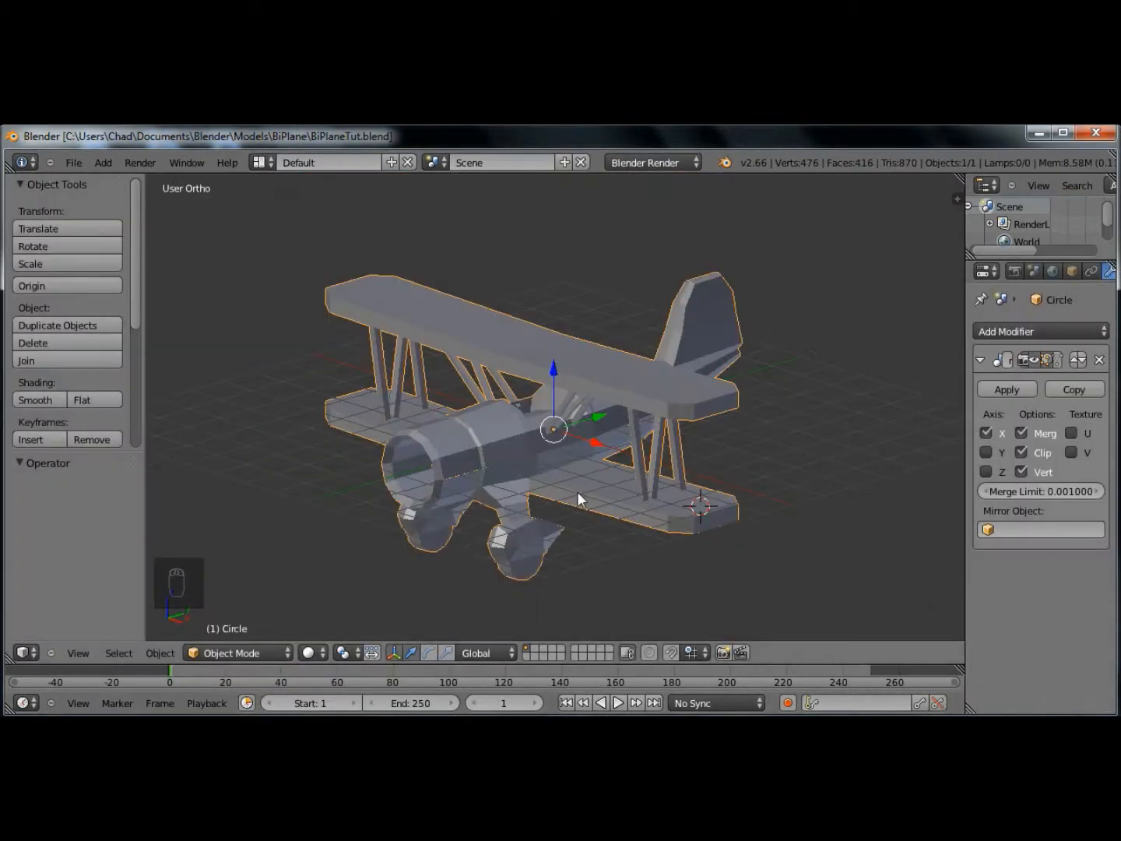
{"action": "scroll", "coordinate": [580, 444], "scroll_direction": "up", "scroll_amount": 2}
{"action": "middle_click_drag", "start_coordinate": [579, 443], "coordinate": [594, 372]}
{"action": "key", "text": "Tab"}
{"action": "scroll", "coordinate": [583, 379], "scroll_direction": "up", "scroll_amount": 2}
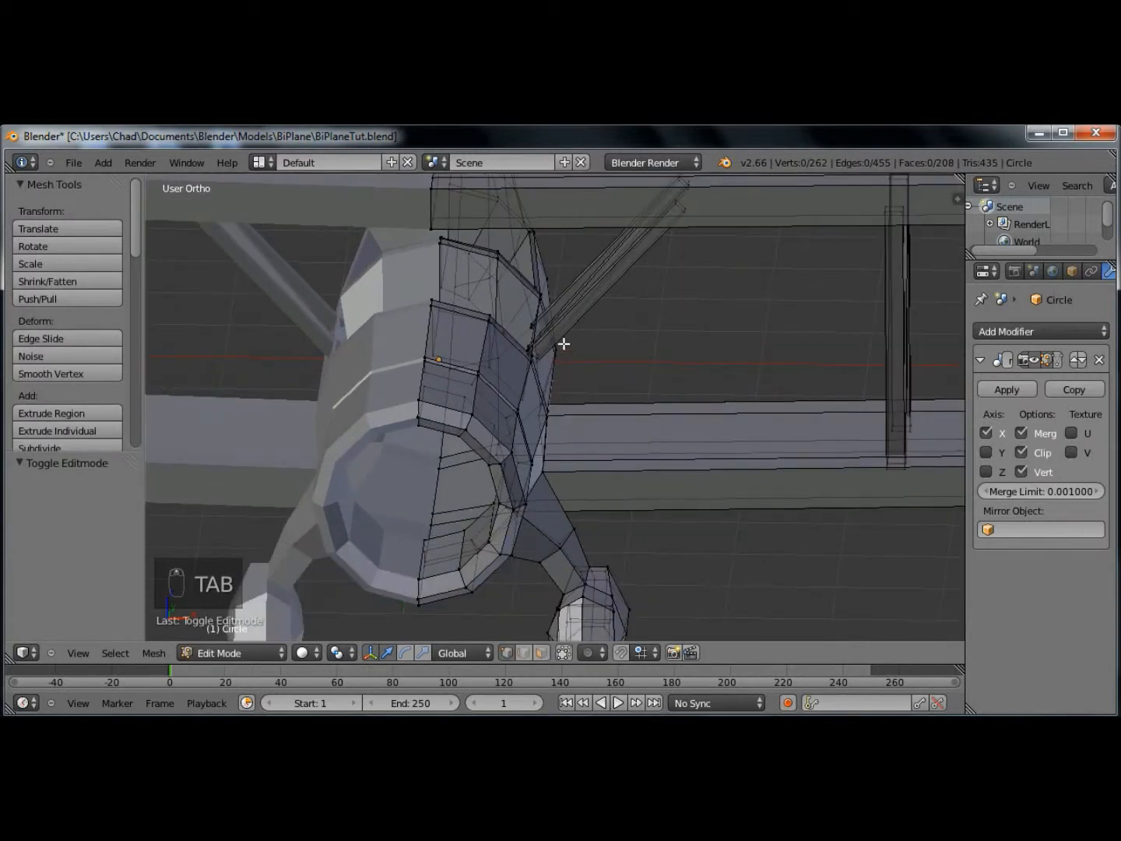
{"action": "key", "text": "l"}
{"action": "key", "text": "l"}
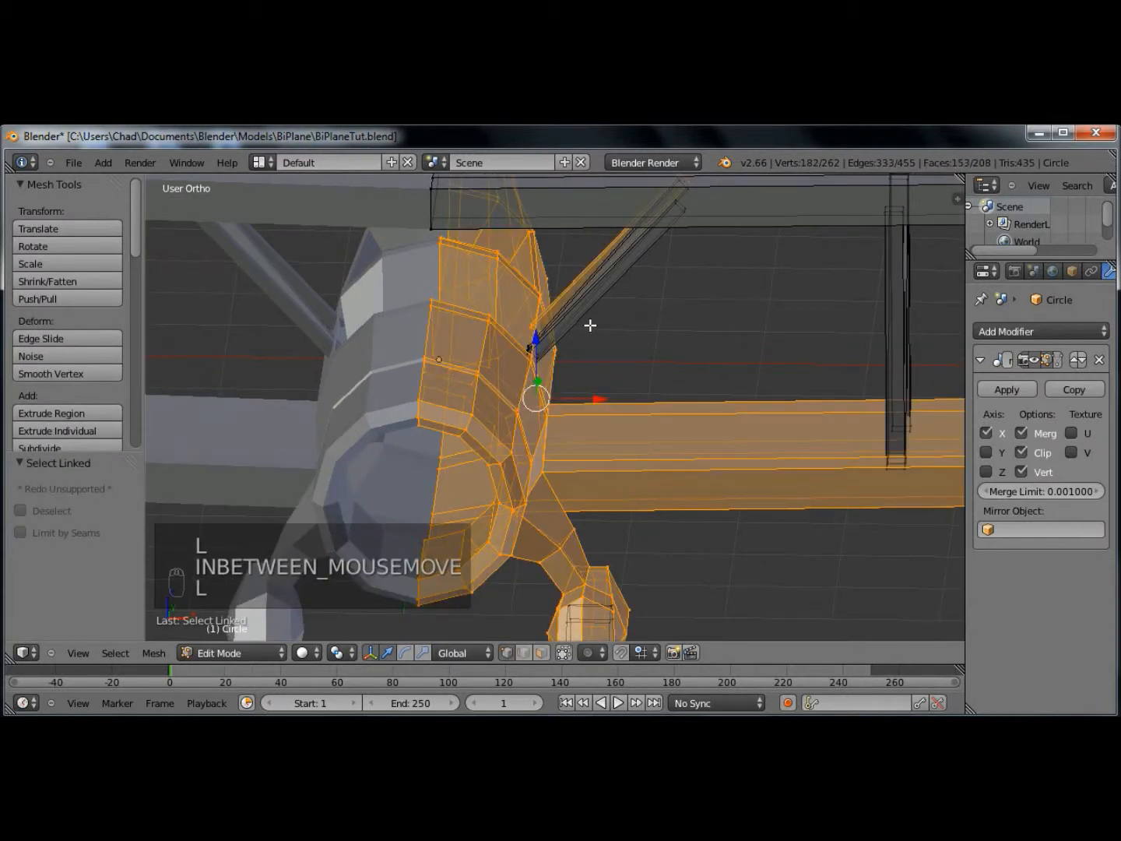
{"action": "key", "text": "a"}
{"action": "middle_click_drag", "start_coordinate": [672, 220], "coordinate": [633, 291]}
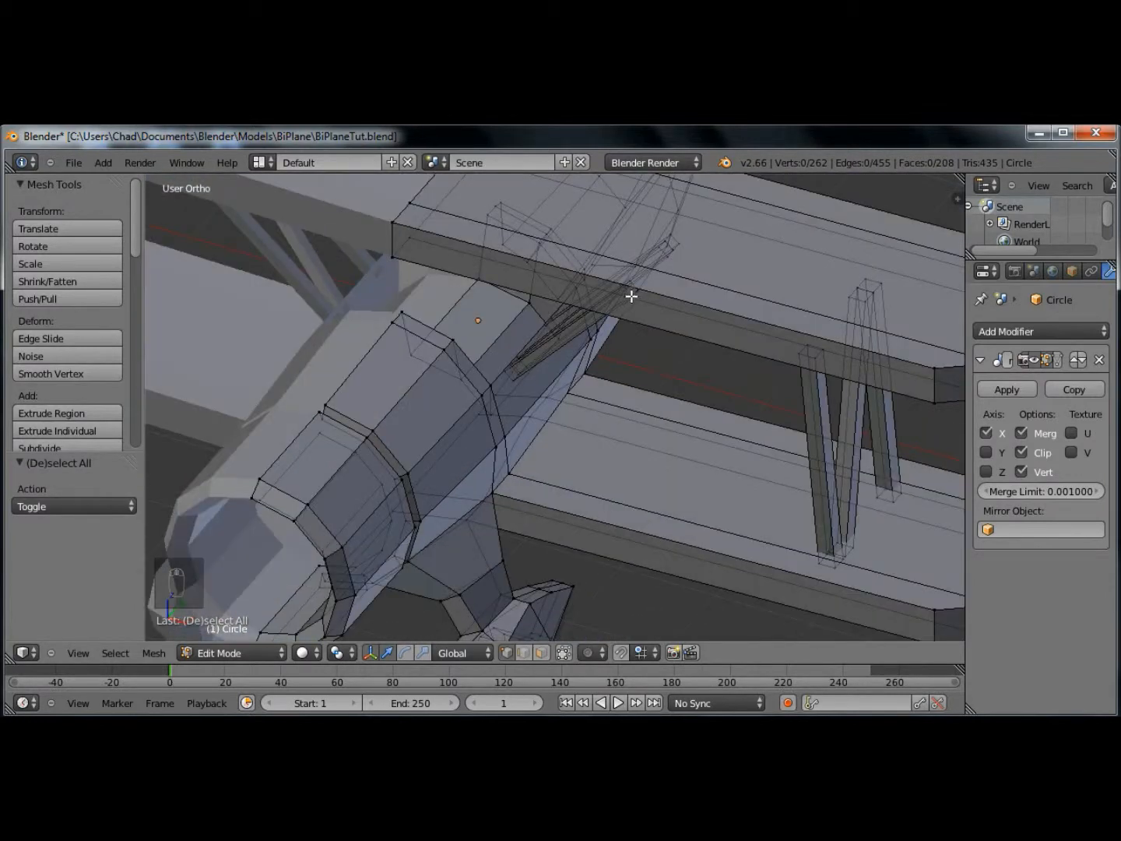
{"action": "key", "text": "l"}
{"action": "key", "text": "l"}
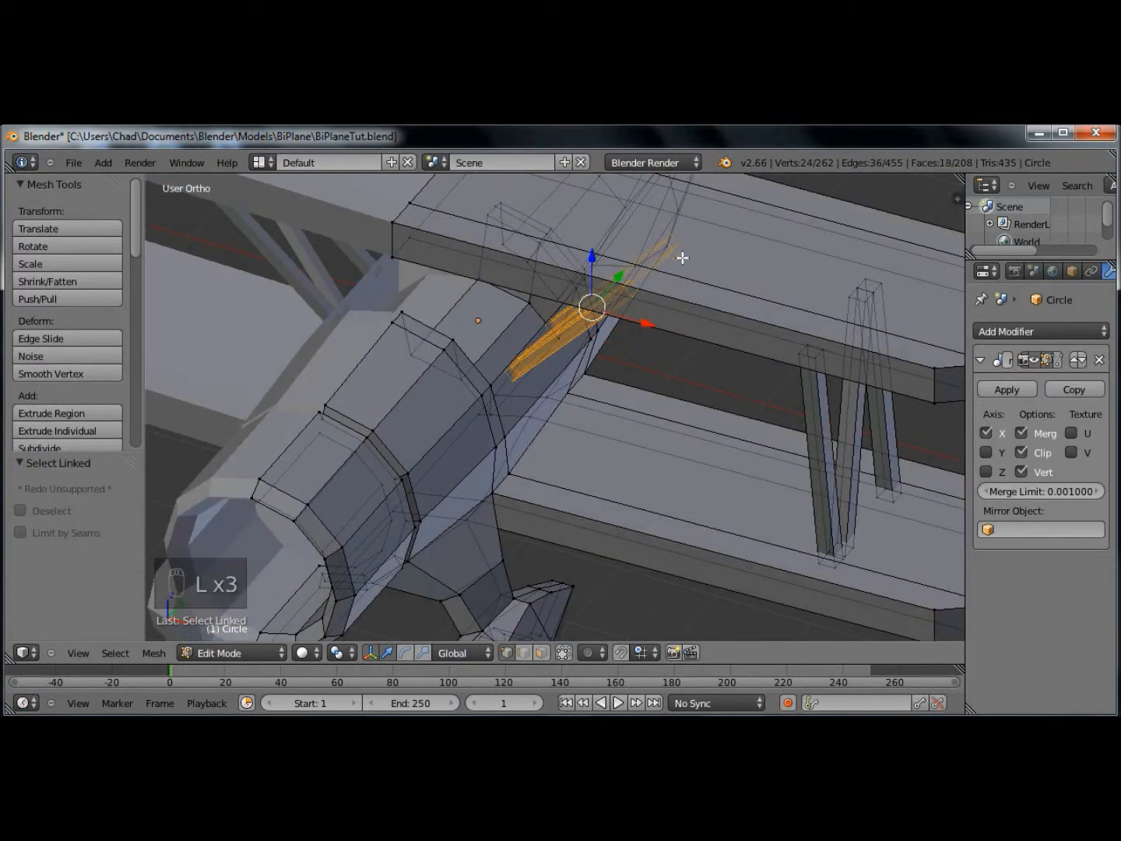
- Show the selected struts in front view and set the pivot point to Individual Origins
{"action": "key", "text": "KP_1"}
{"action": "scroll", "coordinate": [654, 315], "scroll_direction": "up", "scroll_amount": 4}
{"action": "middle_click_drag", "start_coordinate": [606, 400], "coordinate": [541, 570], "text": "shift"}
{"action": "left_click", "coordinate": [341, 653]}
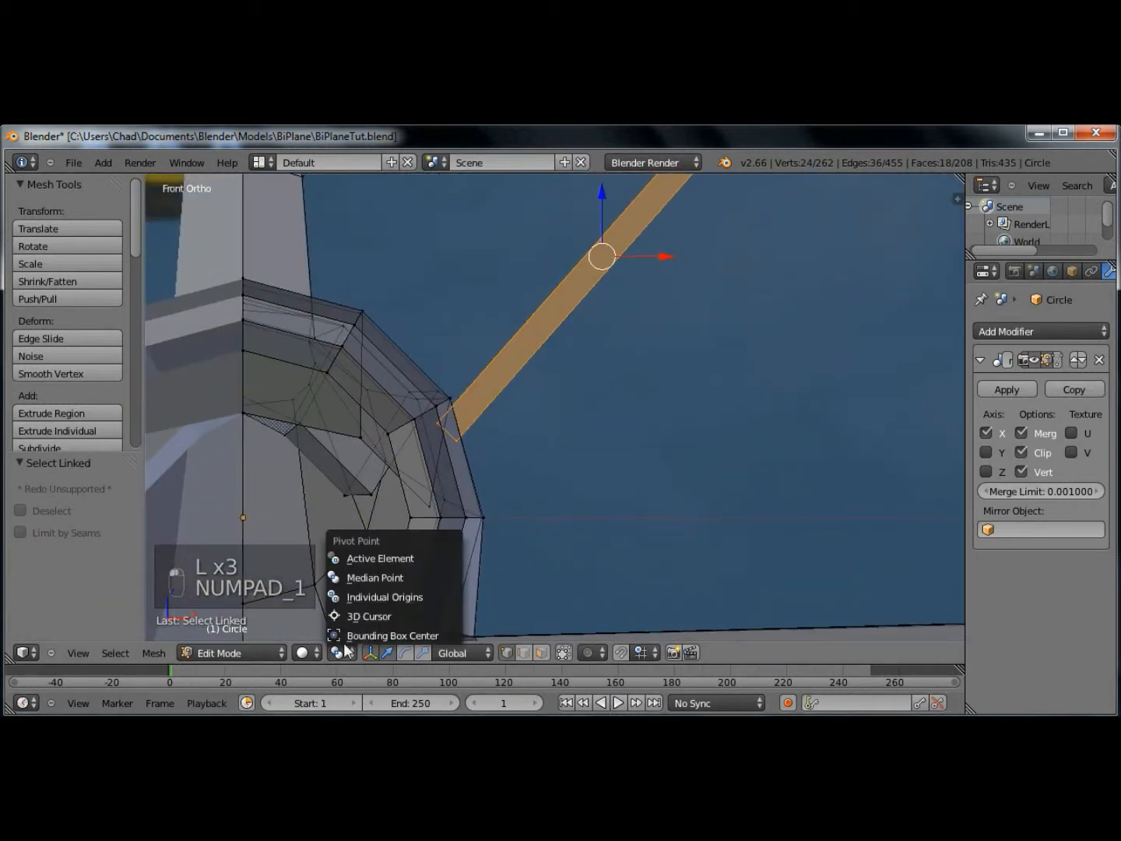
{"action": "left_click", "coordinate": [371, 595]}
{"action": "middle_click_drag", "start_coordinate": [662, 421], "coordinate": [762, 471], "text": "shift"}
- Try to scale the fuselage struts to 0.452 and stretch their upper ends toward the upper wing
{"action": "key", "text": "s"}
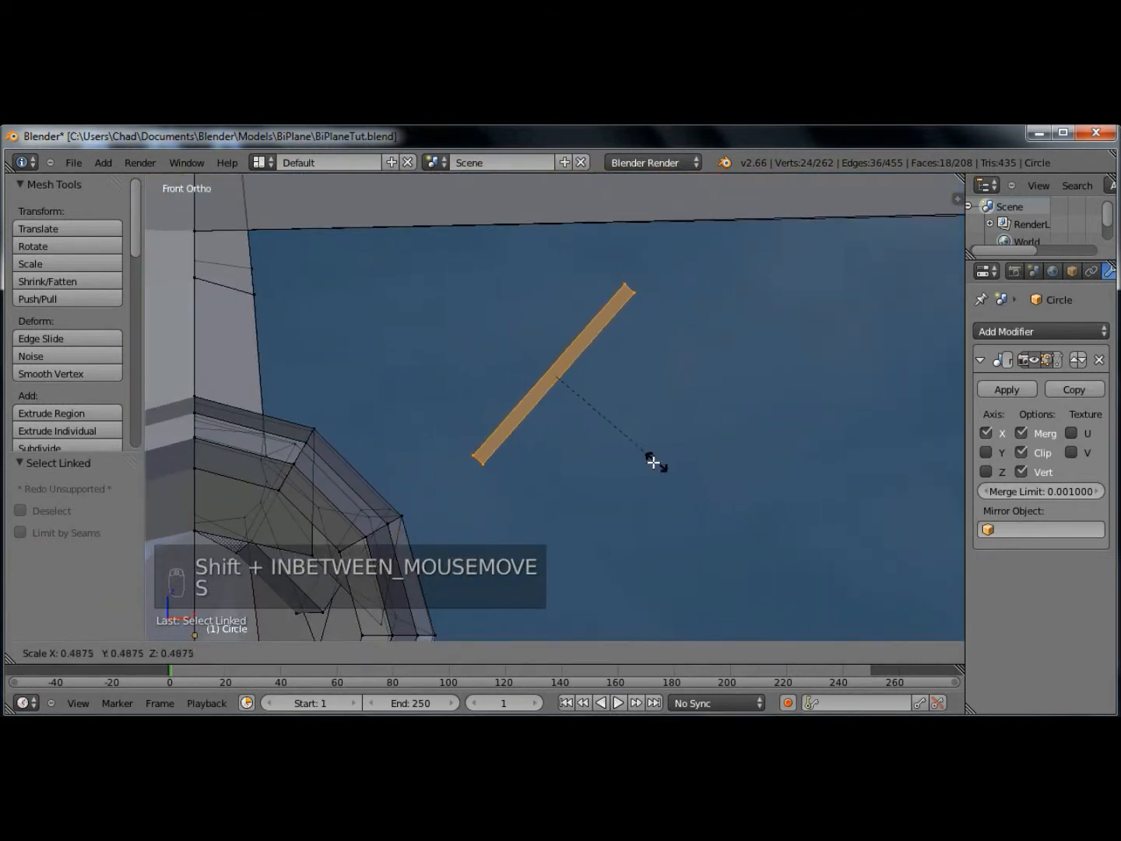
{"action": "left_click", "coordinate": [644, 458]}
{"action": "scroll", "coordinate": [637, 455], "scroll_direction": "down", "scroll_amount": 3}
{"action": "key", "text": "s"}
{"action": "right_click", "coordinate": [626, 414]}
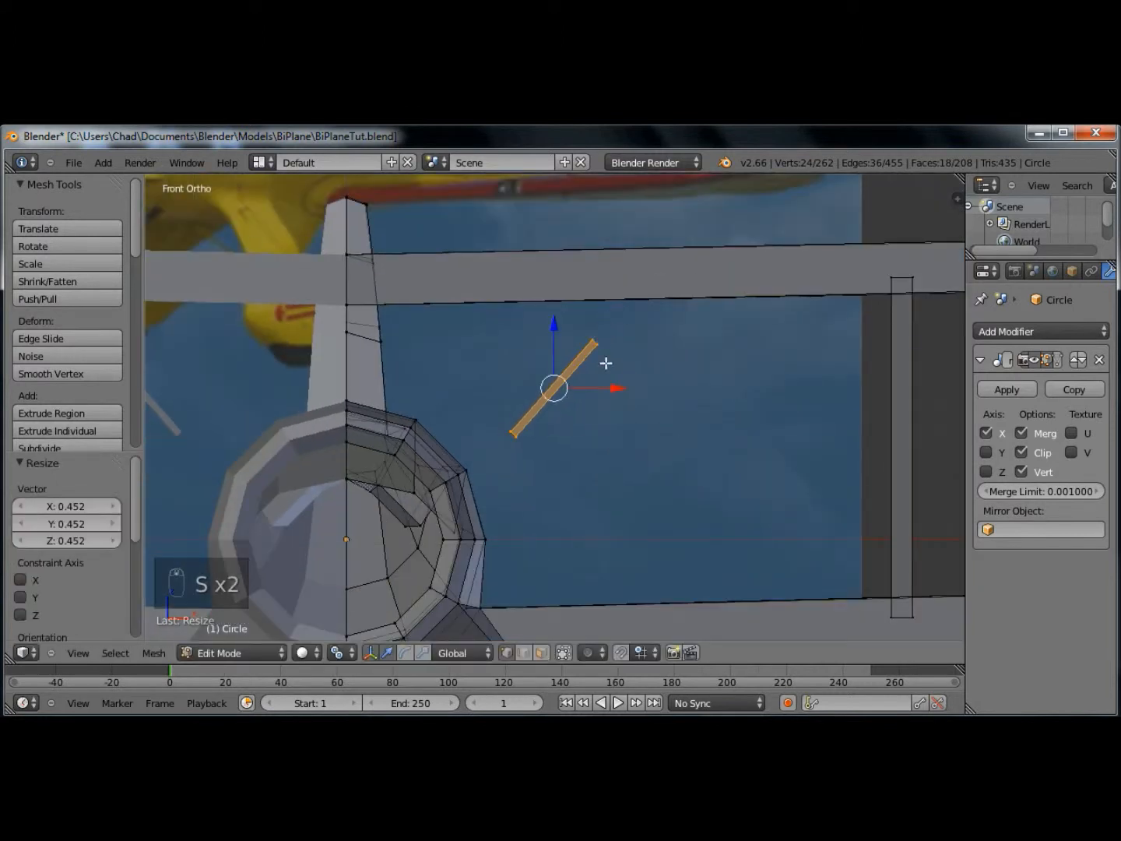
{"action": "key", "text": "a"}
{"action": "key", "text": "b"}
{"action": "left_click_drag", "start_coordinate": [578, 317], "coordinate": [614, 354]}
{"action": "key", "text": "g"}
{"action": "left_click", "coordinate": [705, 312]}
{"action": "key", "text": "a"}
{"action": "key", "text": "b"}
{"action": "left_click_drag", "start_coordinate": [495, 418], "coordinate": [529, 470]}
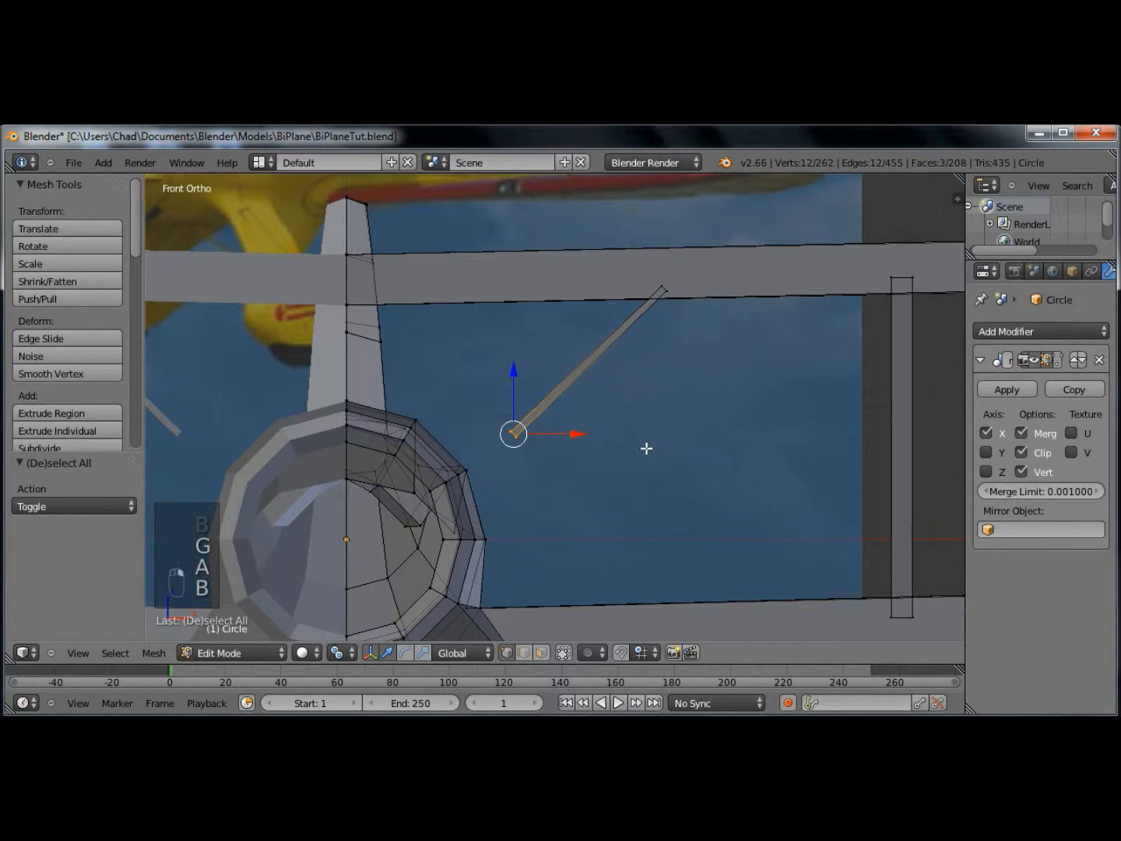
- Undo the scaling and stretching of the fuselage struts
{"action": "key", "text": "ctrl+z"}
{"action": "key", "text": "ctrl+z"}
{"action": "key", "text": "ctrl+z"}
{"action": "key", "text": "ctrl+z"}
{"action": "key", "text": "ctrl+z"}
{"action": "key", "text": "ctrl+z"}
{"action": "key", "text": "ctrl+z"}
{"action": "key", "text": "ctrl+z"}
{"action": "key", "text": "ctrl+z"}
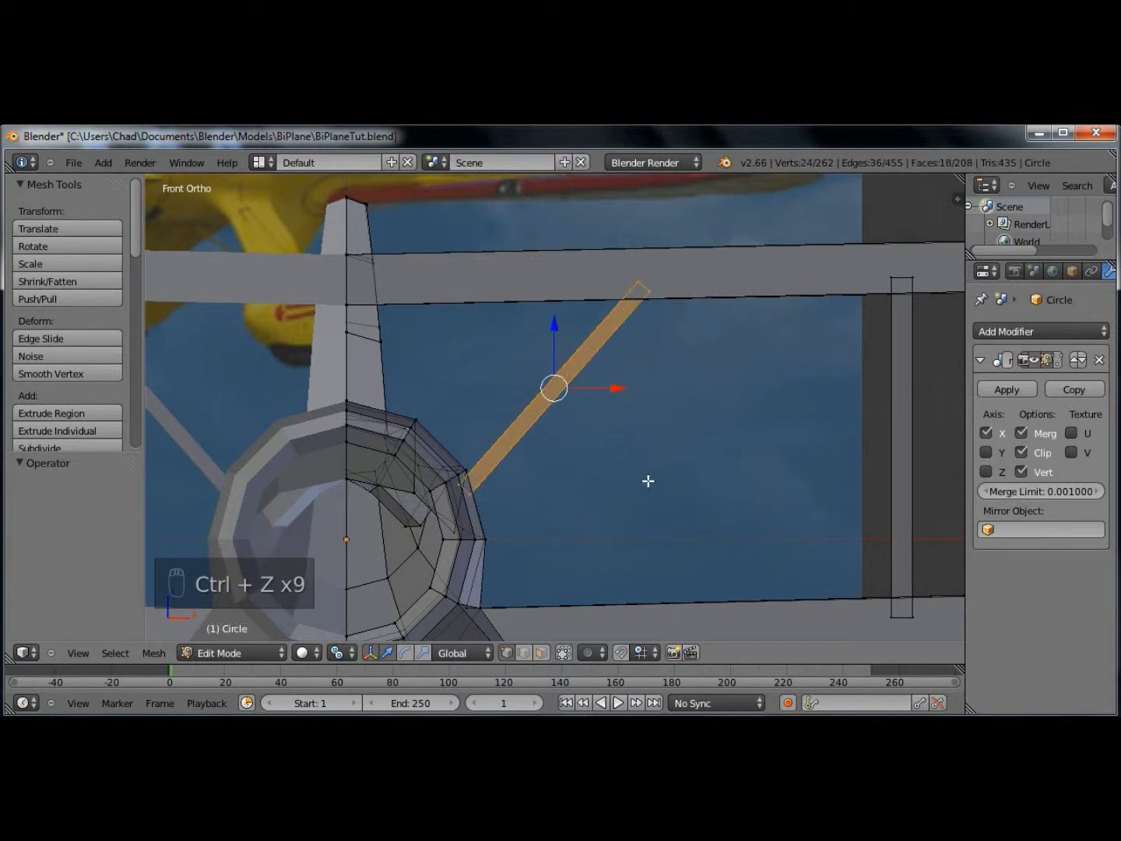
- Scale the fuselage struts to 0.820 about their own origins and move their lower ends against the fuselage
{"action": "key", "text": "s"}
{"action": "left_click", "coordinate": [682, 496]}
{"action": "key", "text": "g"}
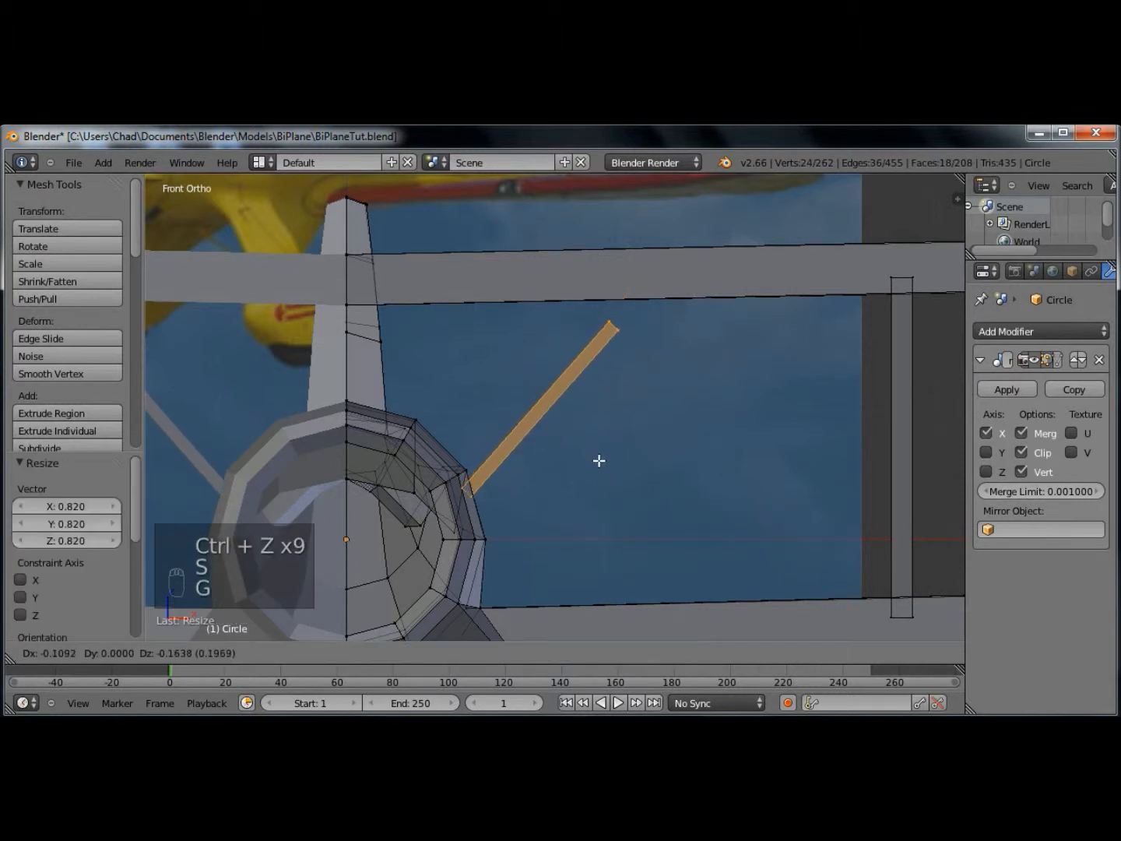
{"action": "left_click", "coordinate": [599, 461]}
- Move the upper ends of the fuselage struts up into the underside of the upper wing
{"action": "key", "text": "a"}
{"action": "key", "text": "b"}
{"action": "left_click_drag", "start_coordinate": [577, 306], "coordinate": [630, 361]}
{"action": "key", "text": "b"}
{"action": "right_click", "coordinate": [655, 367]}
{"action": "key", "text": "g"}
{"action": "left_click", "coordinate": [691, 338]}
{"action": "key", "text": "a"}
- Select the three outer struts between the wings and scale them to 0.642 about their own origins
{"action": "middle_click_drag", "start_coordinate": [618, 438], "coordinate": [708, 513]}
{"action": "key", "text": "Tab"}
{"action": "key", "text": "Tab"}
{"action": "key", "text": "a"}
{"action": "key", "text": "a"}
{"action": "key", "text": "a"}
{"action": "key", "text": "a"}
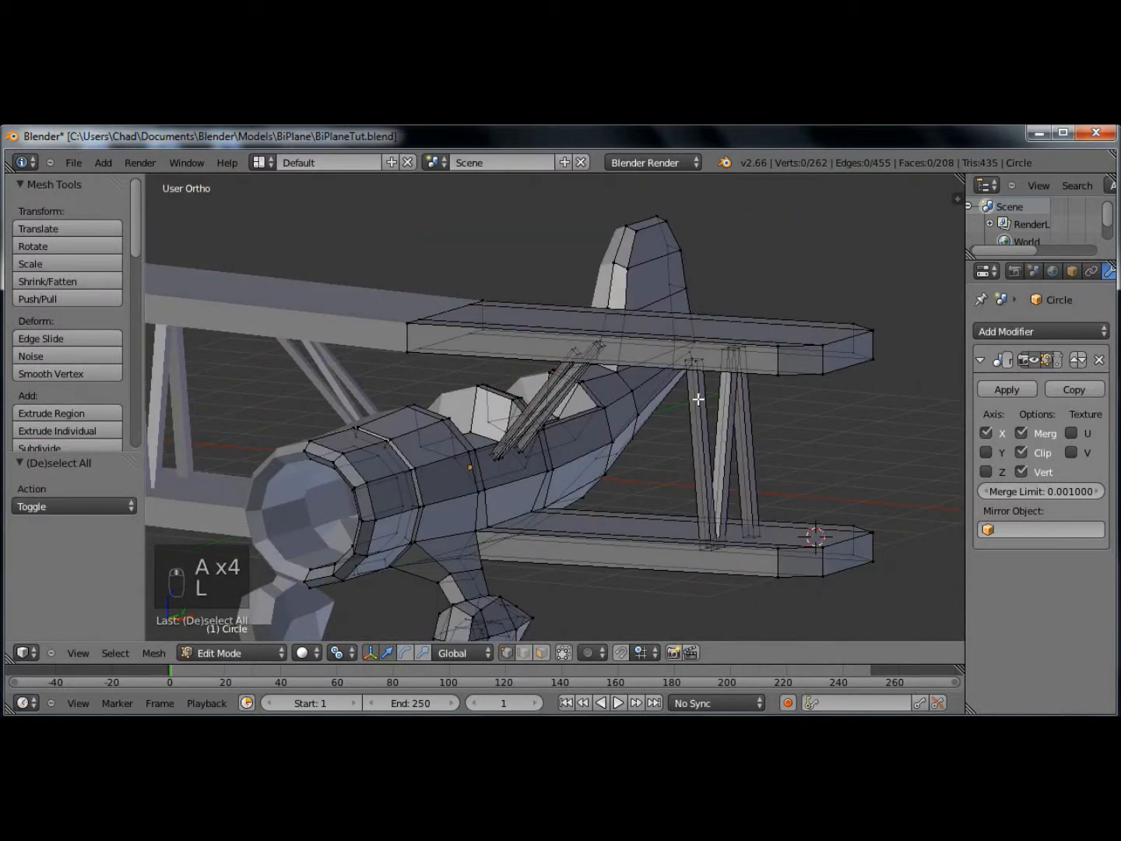
{"action": "key", "text": "l"}
{"action": "key", "text": "l"}
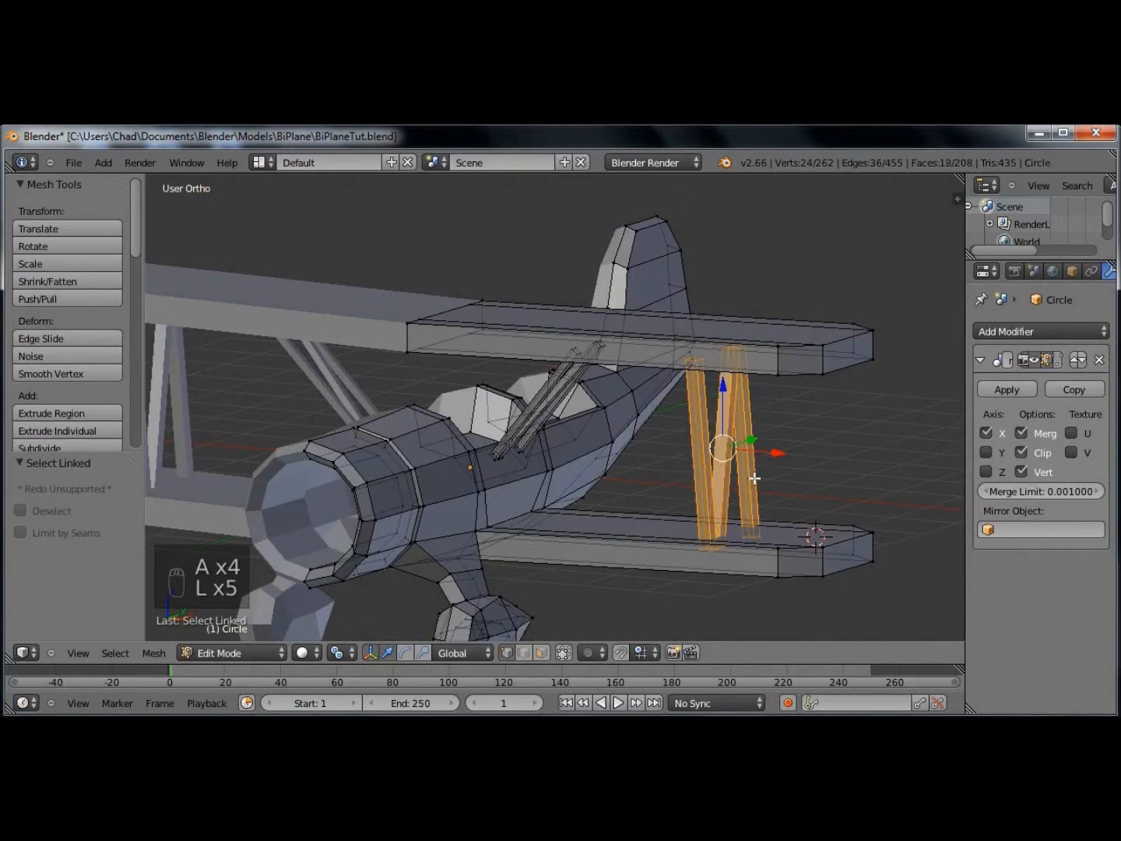
{"action": "key", "text": "s"}
{"action": "left_click", "coordinate": [803, 470]}
- Widen the outer struts slightly along the global Y axis in the right side view
{"action": "key", "text": "KP_1"}
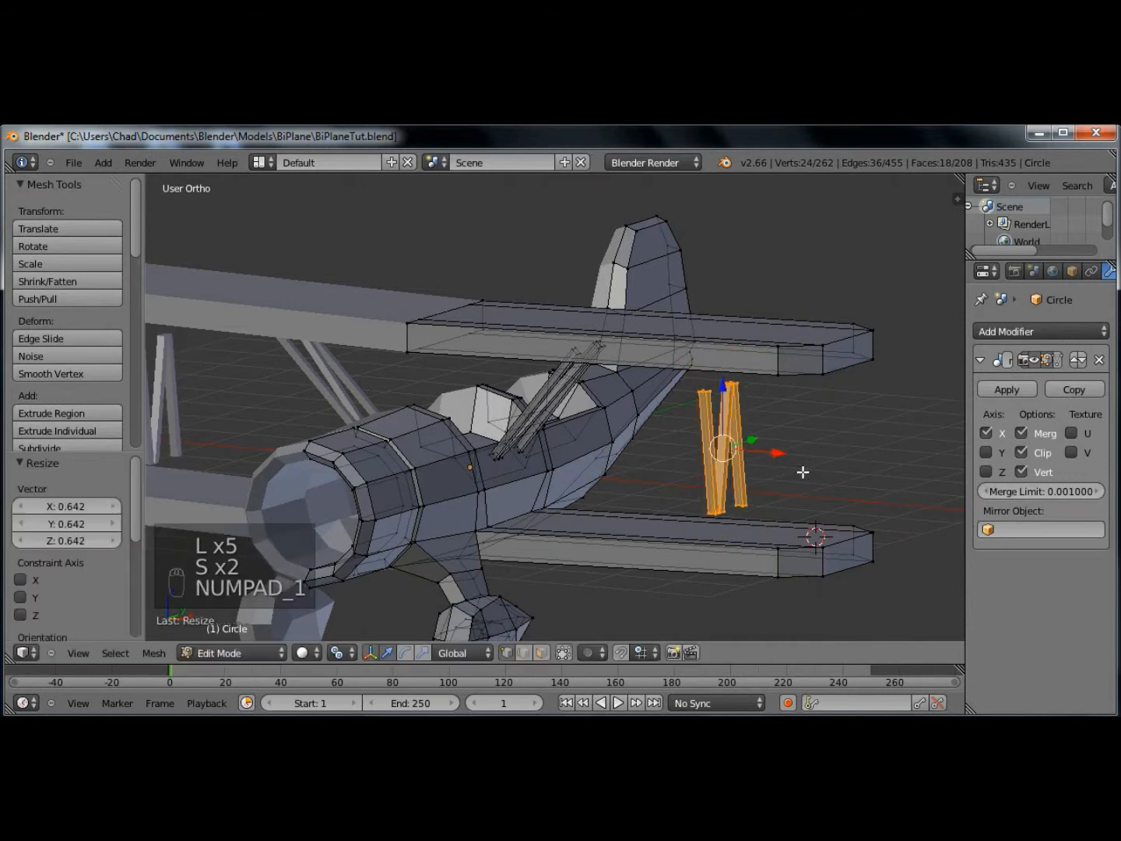
{"action": "key", "text": "KP_3"}
{"action": "key", "text": "s"}
{"action": "key", "text": "y"}
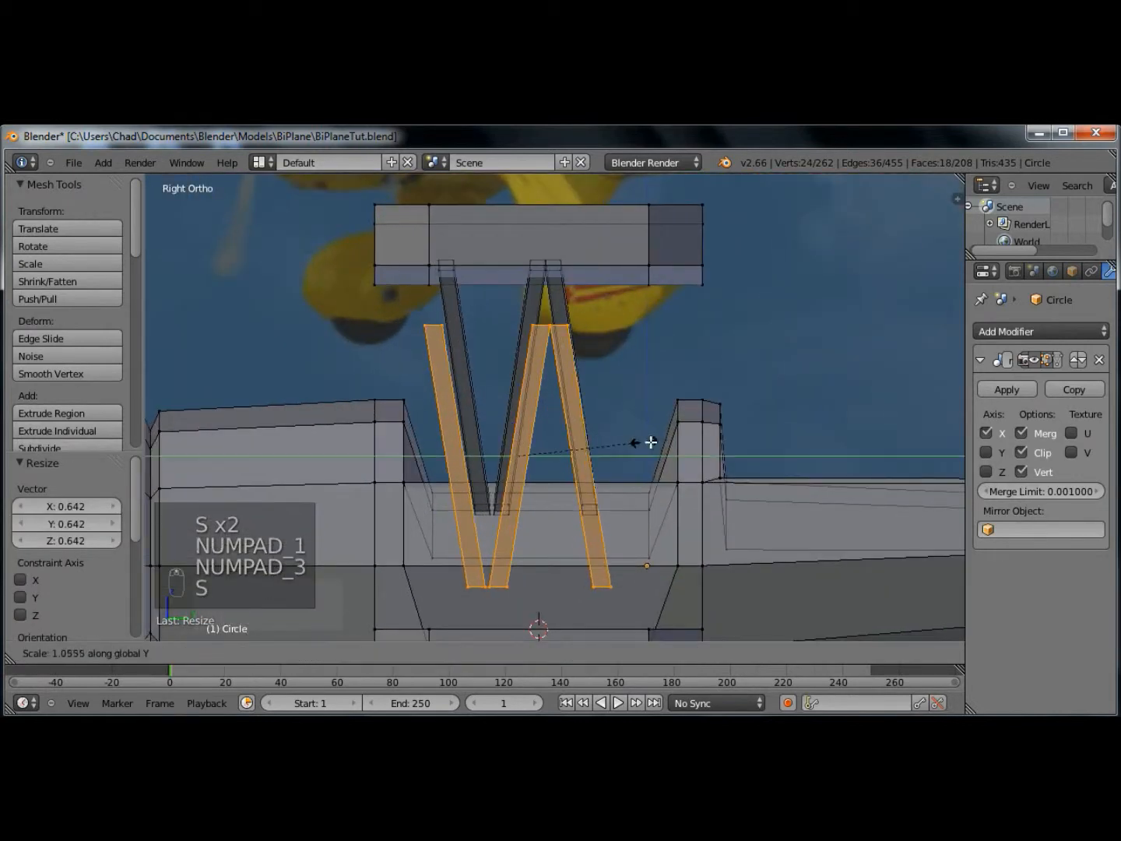
{"action": "left_click", "coordinate": [663, 447]}
- Extend the outer struts' upper ends into the upper wing and their lower ends down into the lower wing
{"action": "key", "text": "a"}
{"action": "key", "text": "b"}
{"action": "left_click_drag", "start_coordinate": [397, 316], "coordinate": [592, 342]}
{"action": "key", "text": "a"}
{"action": "key", "text": "b"}
{"action": "key", "text": "b"}
{"action": "left_click_drag", "start_coordinate": [445, 572], "coordinate": [636, 601]}
{"action": "middle_click_drag", "start_coordinate": [635, 601], "coordinate": [633, 479], "text": "shift"}
{"action": "key", "text": "g"}
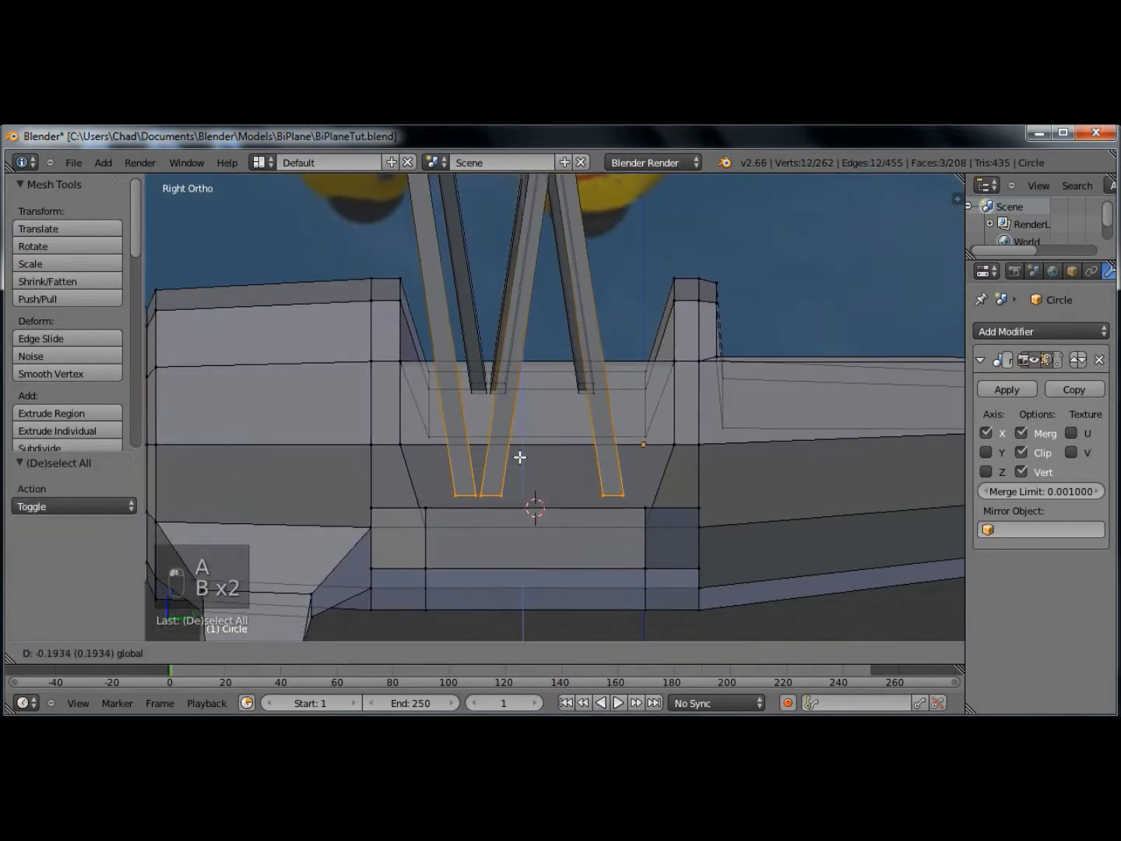
{"action": "left_click_drag", "start_coordinate": [519, 471], "coordinate": [518, 472]}
- Try to add a loop cut around the outer edge of the lower wing
{"action": "key", "text": "Tab"}
{"action": "middle_click_drag", "start_coordinate": [426, 486], "coordinate": [479, 528]}
{"action": "scroll", "coordinate": [577, 523], "scroll_direction": "down", "scroll_amount": 5}
{"action": "right_click", "coordinate": [698, 531]}
{"action": "key", "text": "Tab"}
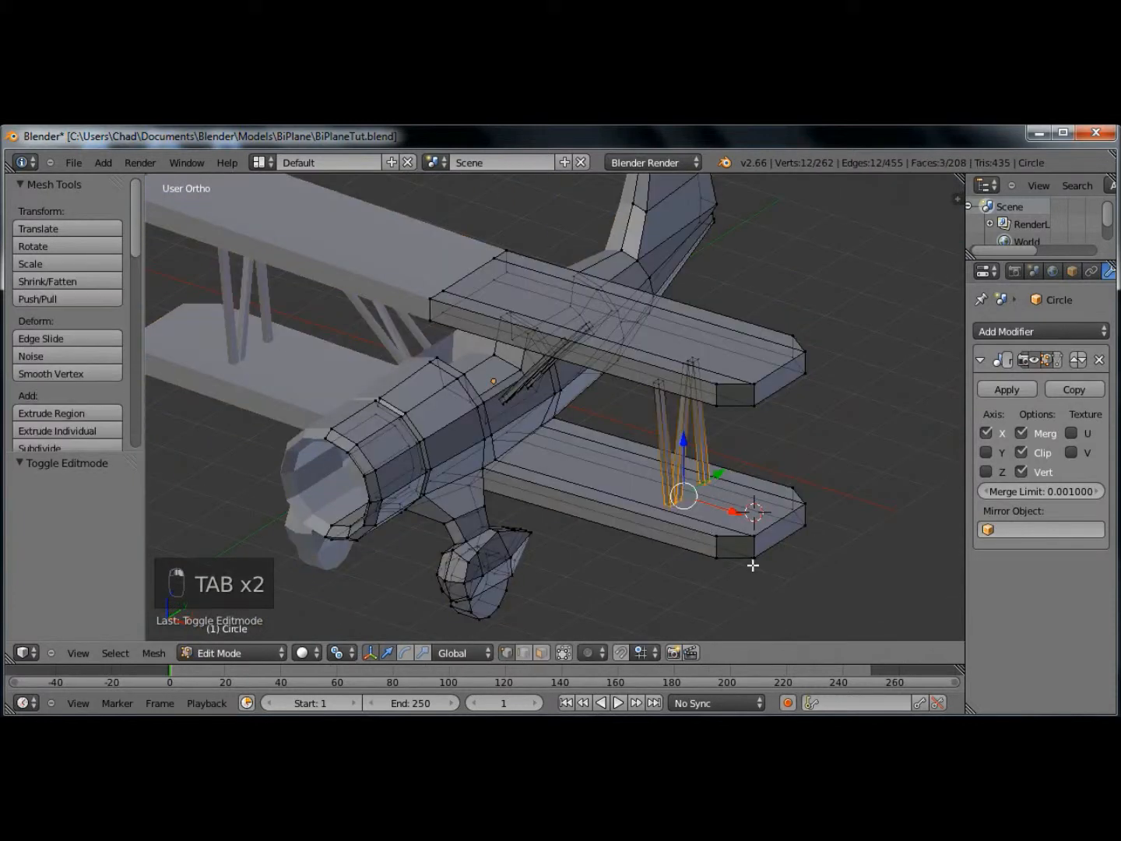
{"action": "middle_click_drag", "start_coordinate": [752, 565], "coordinate": [738, 520], "text": "shift"}
{"action": "scroll", "coordinate": [672, 518], "scroll_direction": "up", "scroll_amount": 3}
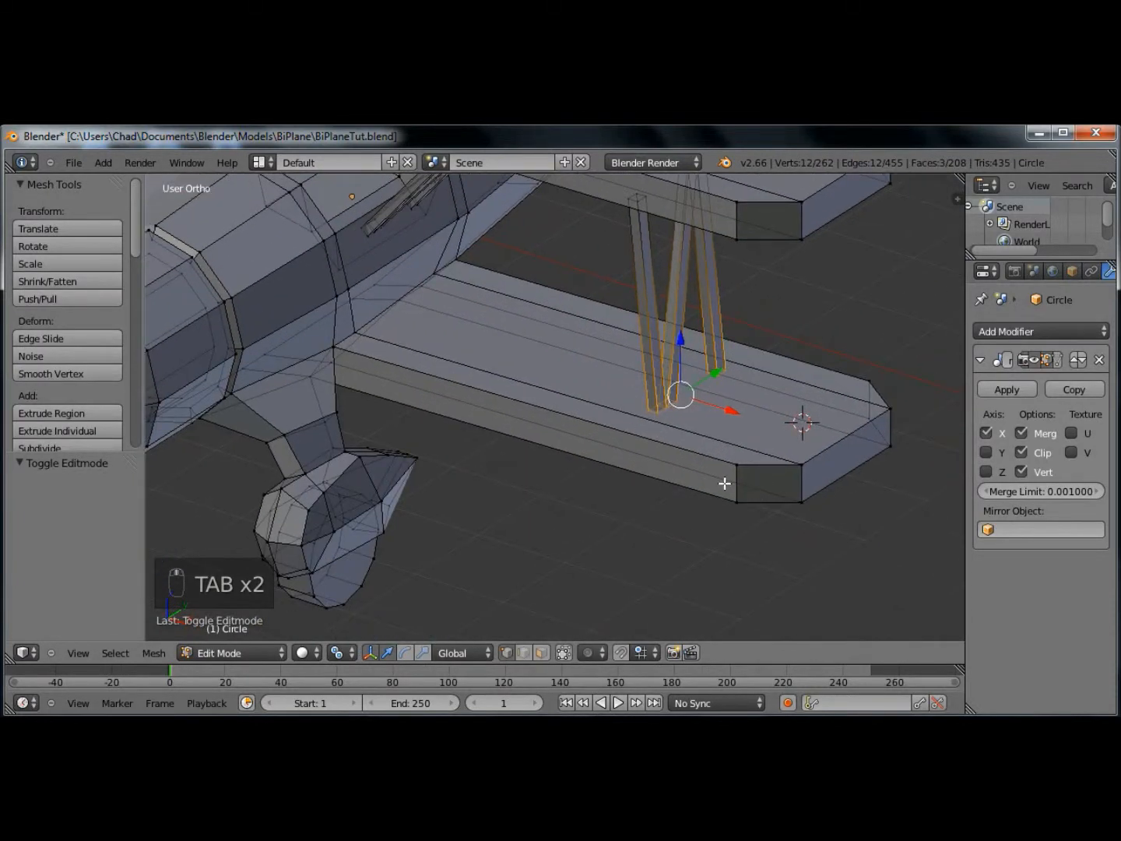
{"action": "key", "text": "ctrl+r"}
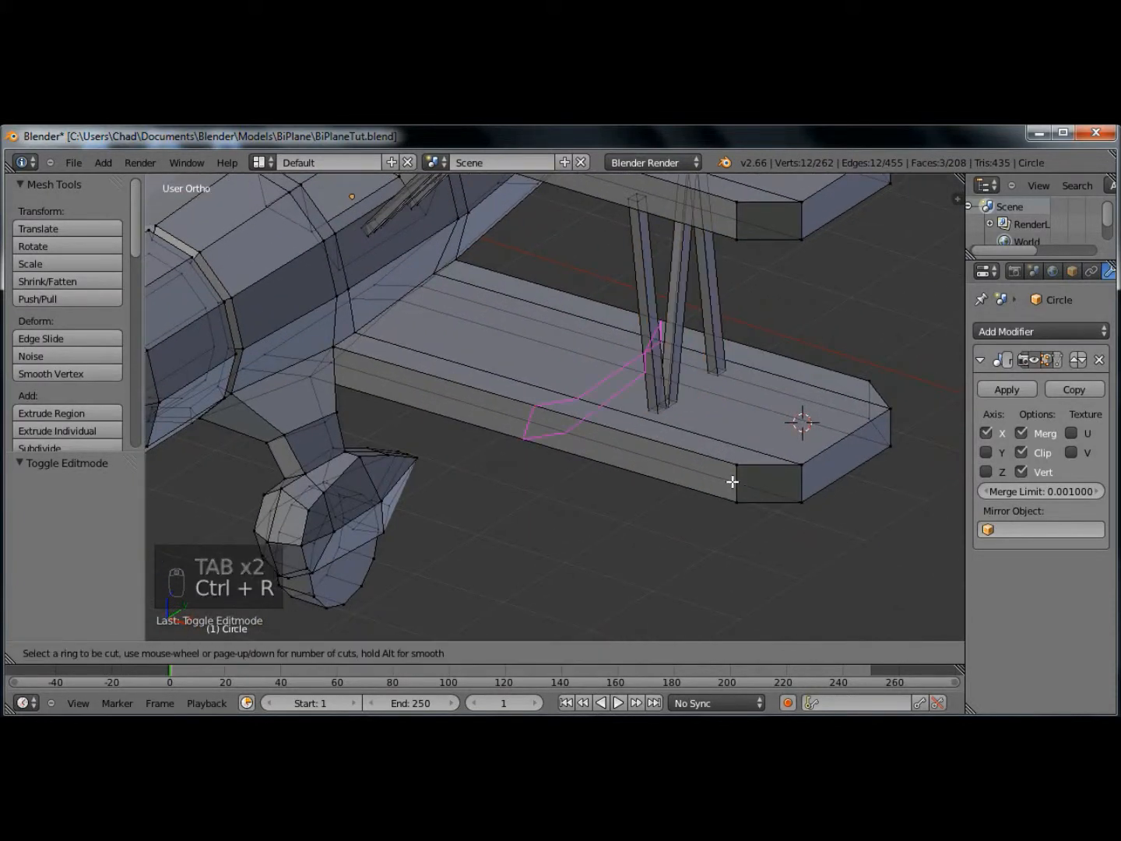
{"action": "right_click", "coordinate": [802, 483]}
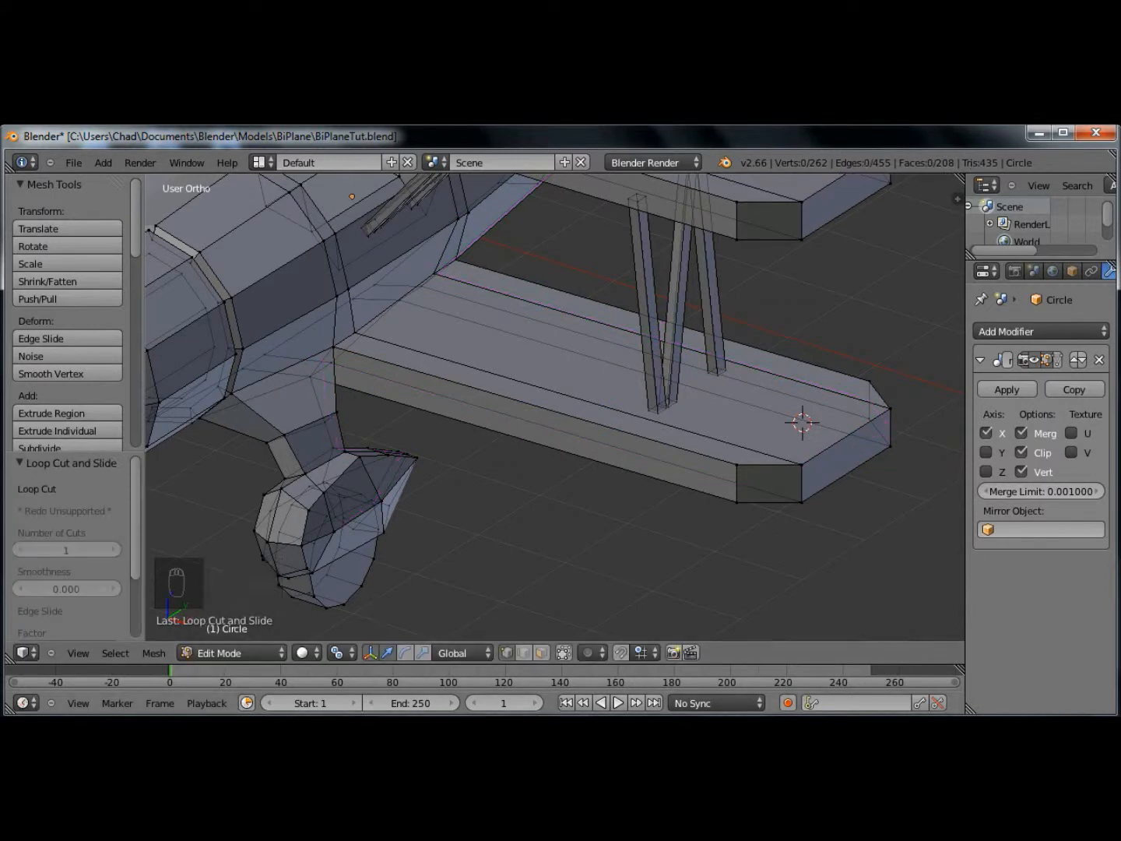
- Switch to the BiPlane.blend window and examine the Body mesh's edge flow around the lower wing tip in Edit Mode
{"action": "mouse_move", "coordinate": [295, 712]}
{"action": "left_click", "coordinate": [352, 666]}
{"action": "right_click", "coordinate": [629, 506]}
{"action": "key", "text": "Tab"}
{"action": "middle_click_drag", "start_coordinate": [651, 528], "coordinate": [626, 466], "text": "shift"}
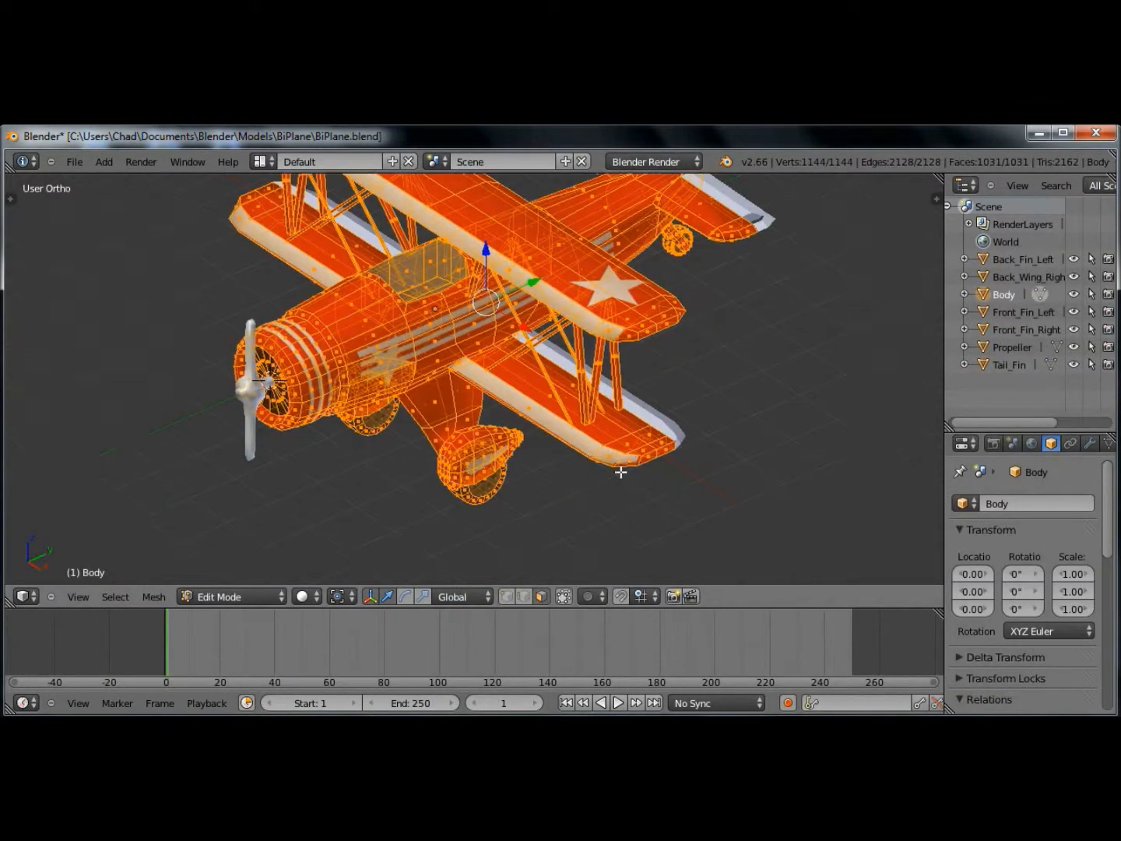
{"action": "scroll", "coordinate": [618, 487], "scroll_direction": "up", "scroll_amount": 6}
{"action": "middle_click_drag", "start_coordinate": [725, 504], "coordinate": [562, 373], "text": "shift"}
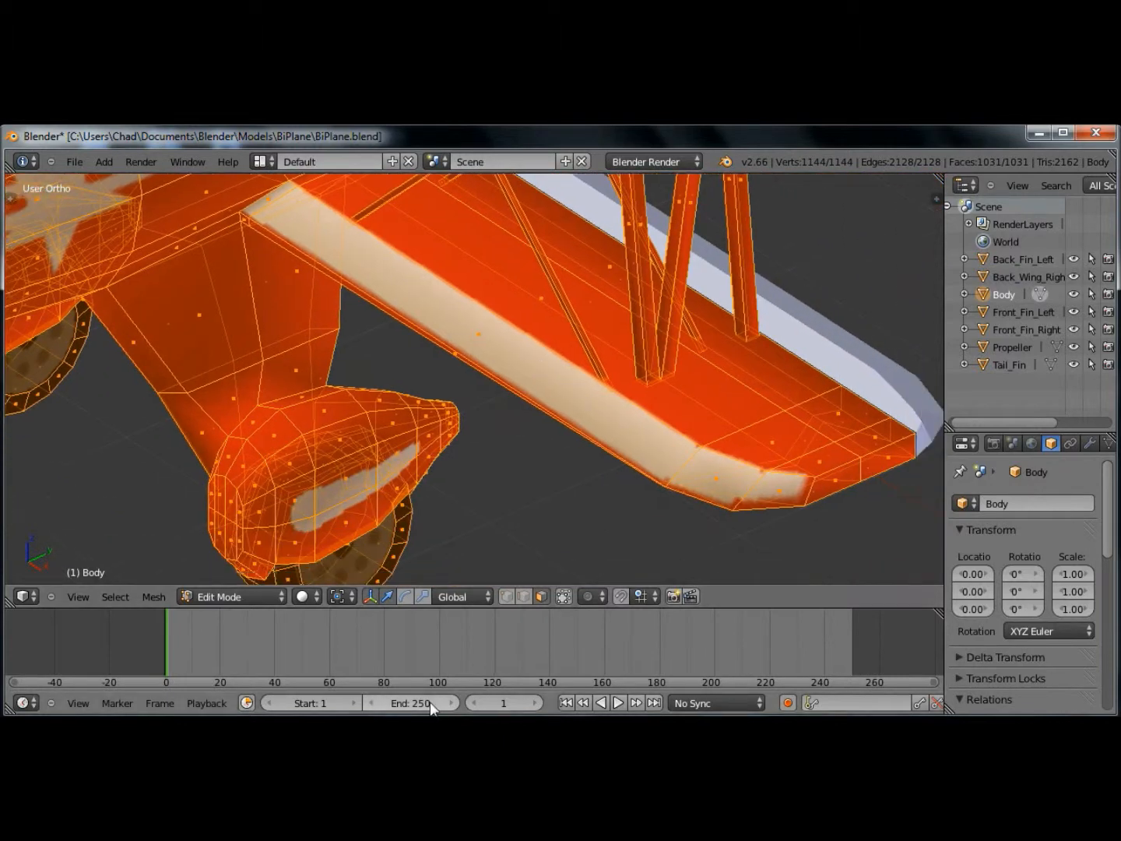
- Return to the BiPlaneTut.blend window and subdivide the lower wing's front and rear vertical root edges with one cut
{"action": "mouse_move", "coordinate": [296, 711]}
{"action": "left_click", "coordinate": [234, 660]}
{"action": "middle_click_drag", "start_coordinate": [796, 435], "coordinate": [564, 386], "text": "shift"}
{"action": "scroll", "coordinate": [612, 430], "scroll_direction": "up", "scroll_amount": 2}
{"action": "middle_click_drag", "start_coordinate": [613, 429], "coordinate": [633, 498], "text": "ctrl"}
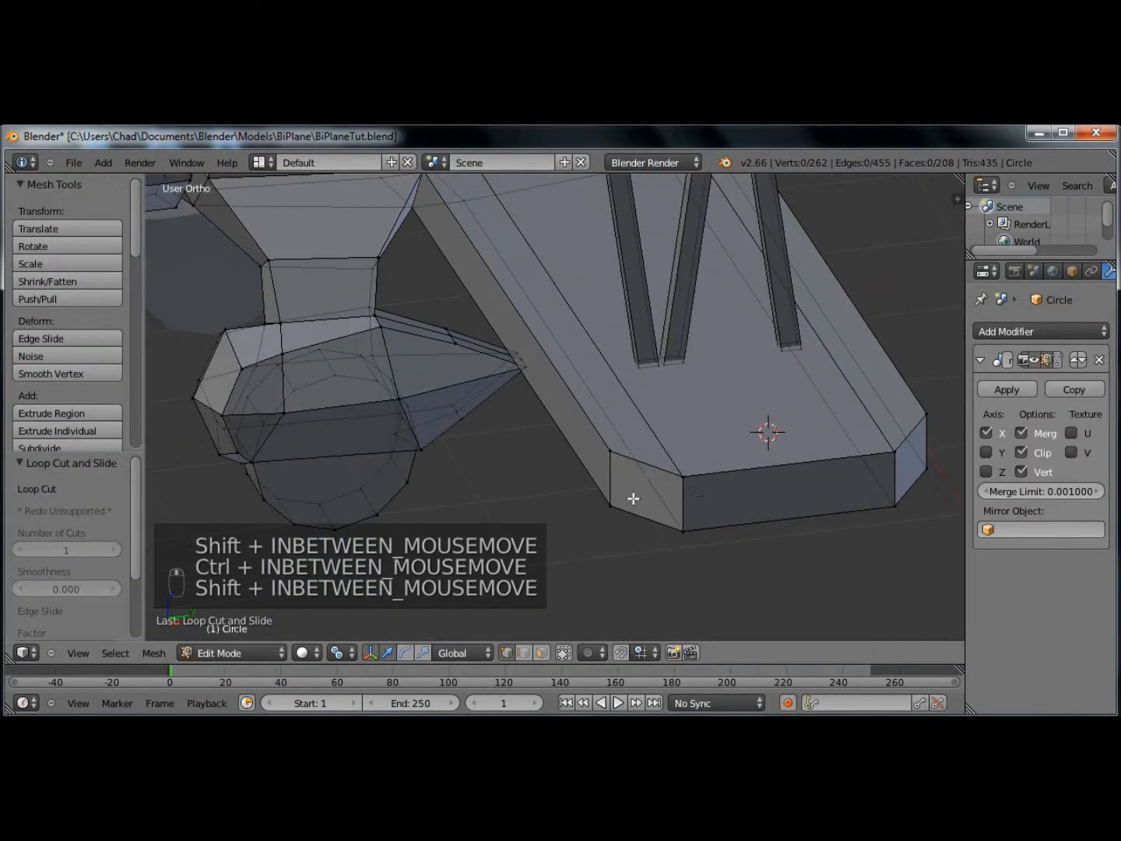
{"action": "middle_click_drag", "start_coordinate": [467, 420], "coordinate": [488, 489]}
{"action": "left_click", "coordinate": [527, 655]}
{"action": "middle_click_drag", "start_coordinate": [583, 510], "coordinate": [694, 449]}
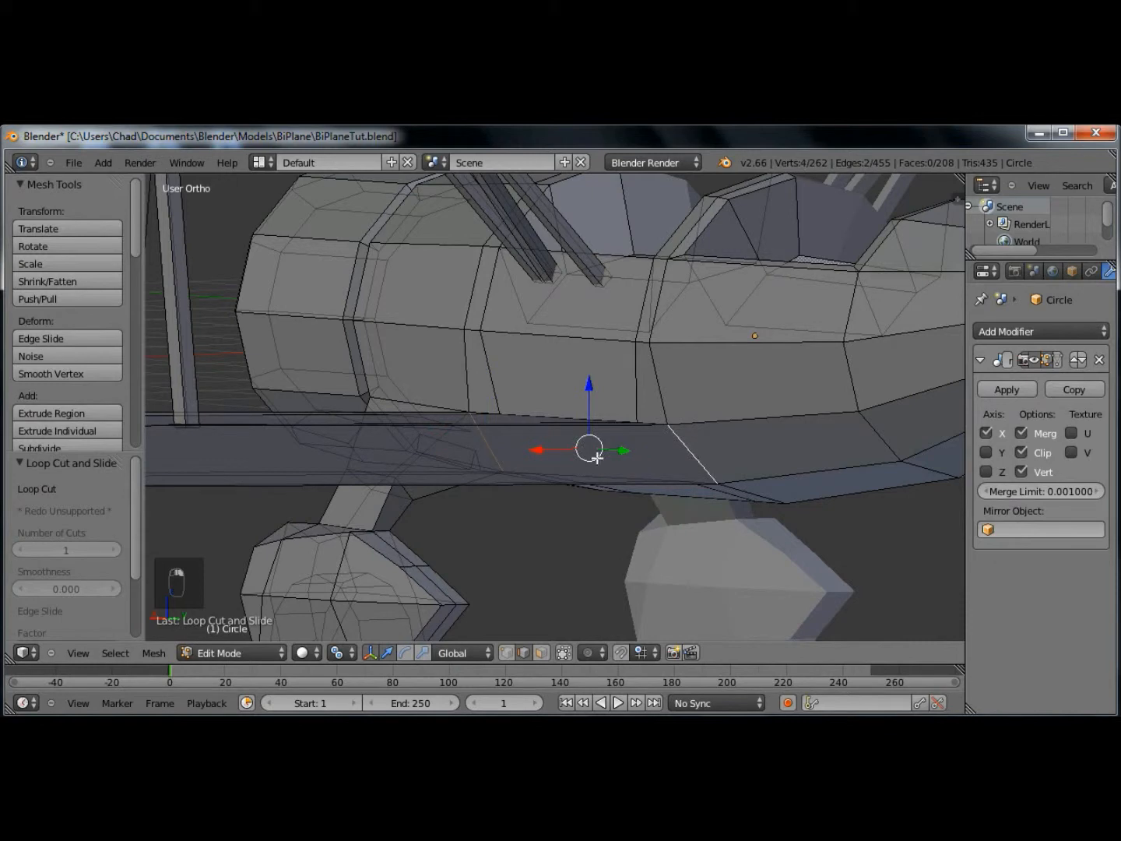
{"action": "scroll", "coordinate": [48, 371], "scroll_direction": "down", "scroll_amount": 3}
{"action": "left_click", "coordinate": [54, 344]}
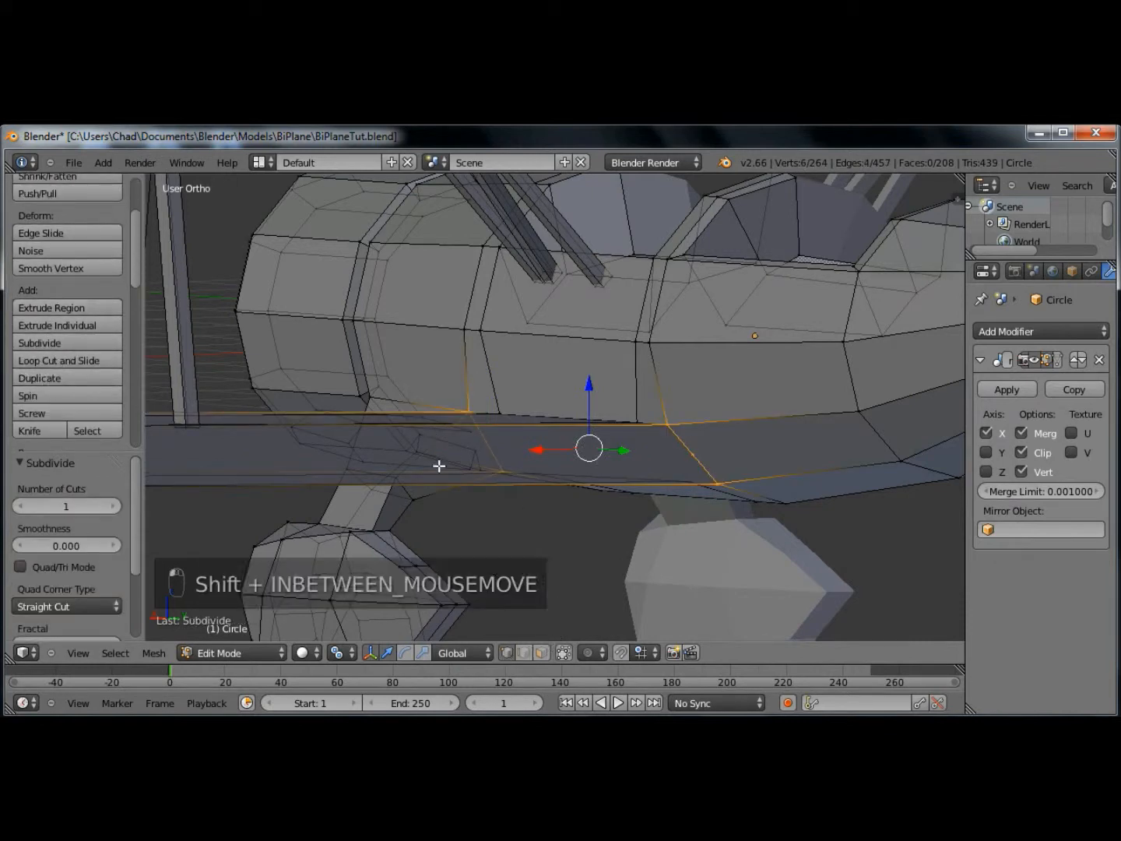
- Add a horizontal loop cut around the middle of the lower wing's tip faces
{"action": "middle_click_drag", "start_coordinate": [438, 465], "coordinate": [551, 608], "text": "shift"}
{"action": "key", "text": "ctrl+r"}
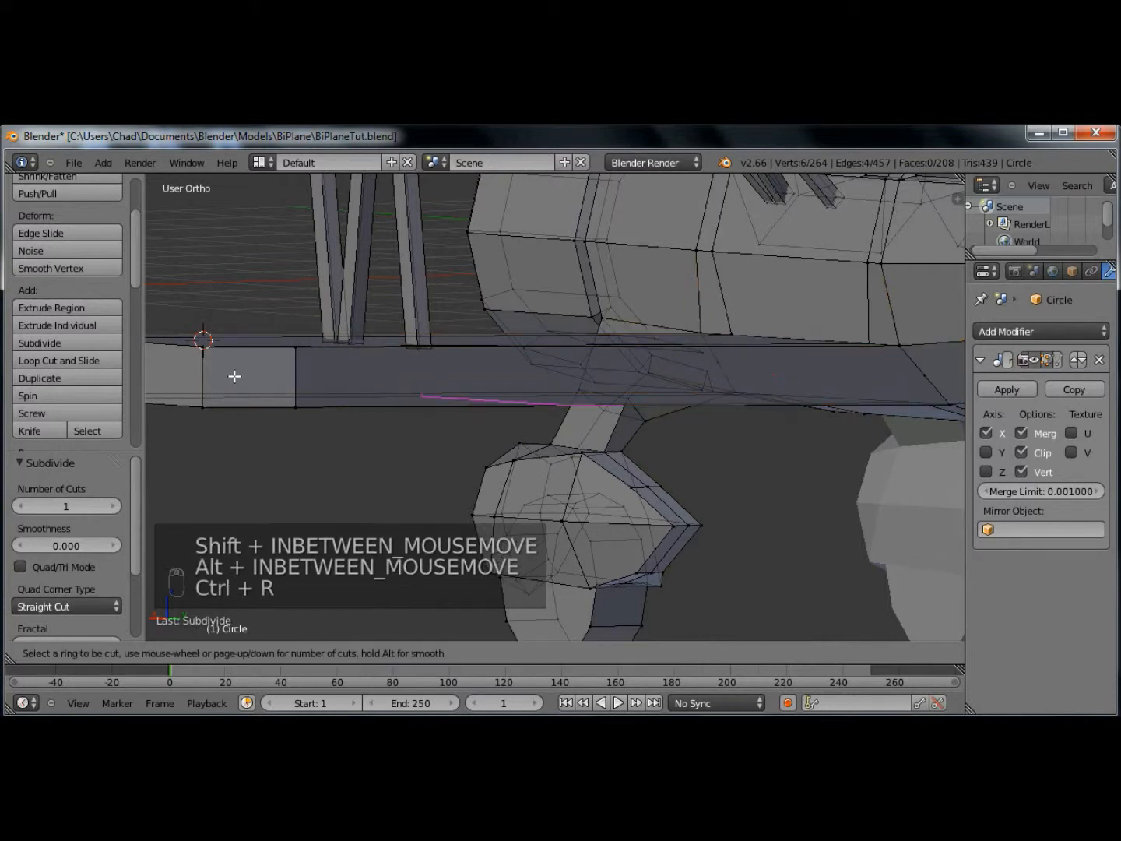
{"action": "left_click", "coordinate": [204, 376]}
{"action": "left_click", "coordinate": [261, 376]}
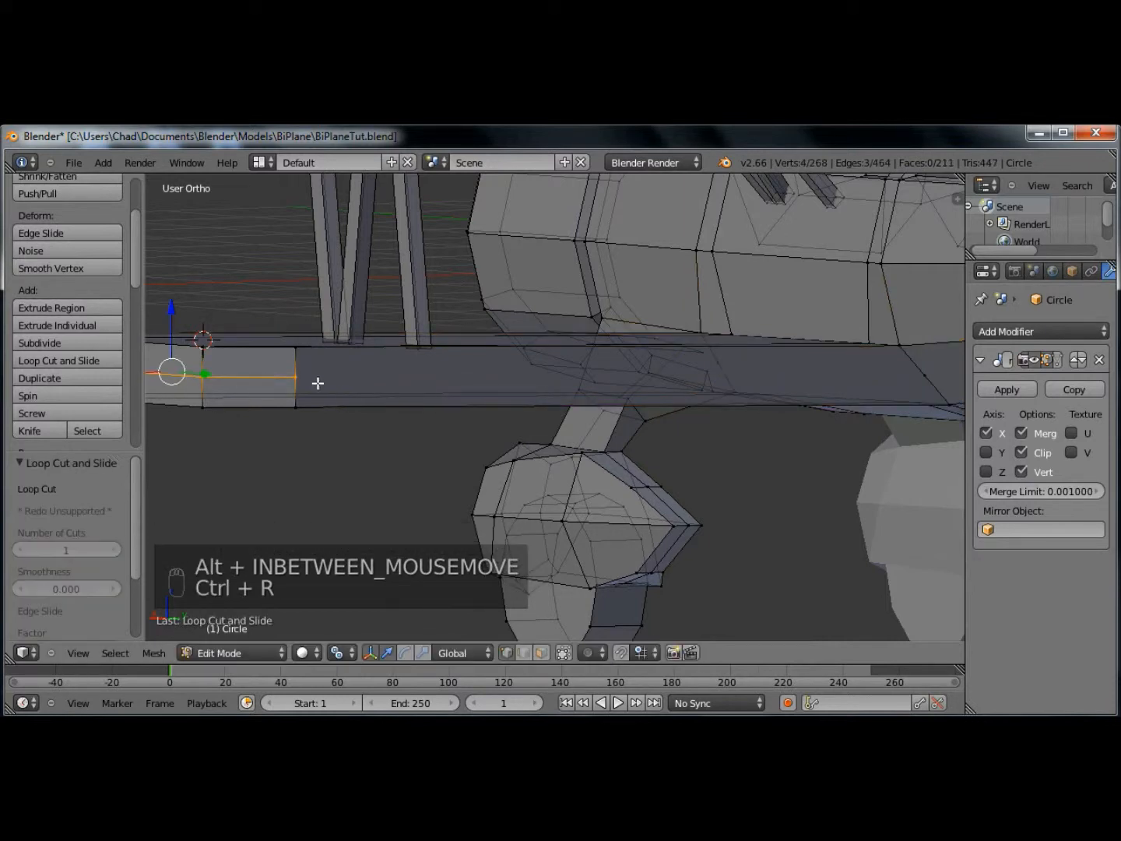
- Delete the long front and rear side faces of the lower wing in face select mode
{"action": "middle_click_drag", "start_coordinate": [900, 393], "coordinate": [749, 416]}
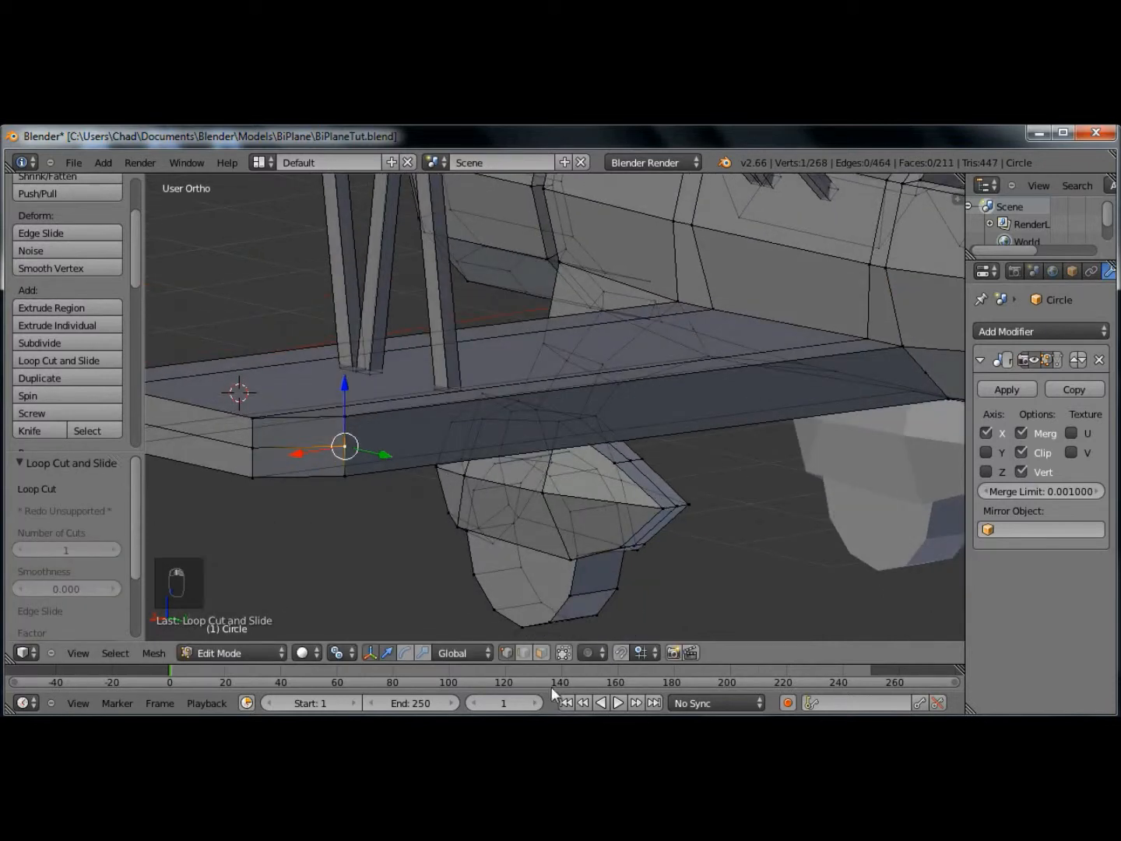
{"action": "left_click", "coordinate": [543, 653]}
{"action": "right_click", "coordinate": [633, 422]}
{"action": "middle_click_drag", "start_coordinate": [632, 421], "coordinate": [591, 404]}
{"action": "right_click", "coordinate": [580, 406], "text": "shift"}
{"action": "key", "text": "x"}
{"action": "left_click", "coordinate": [565, 440]}
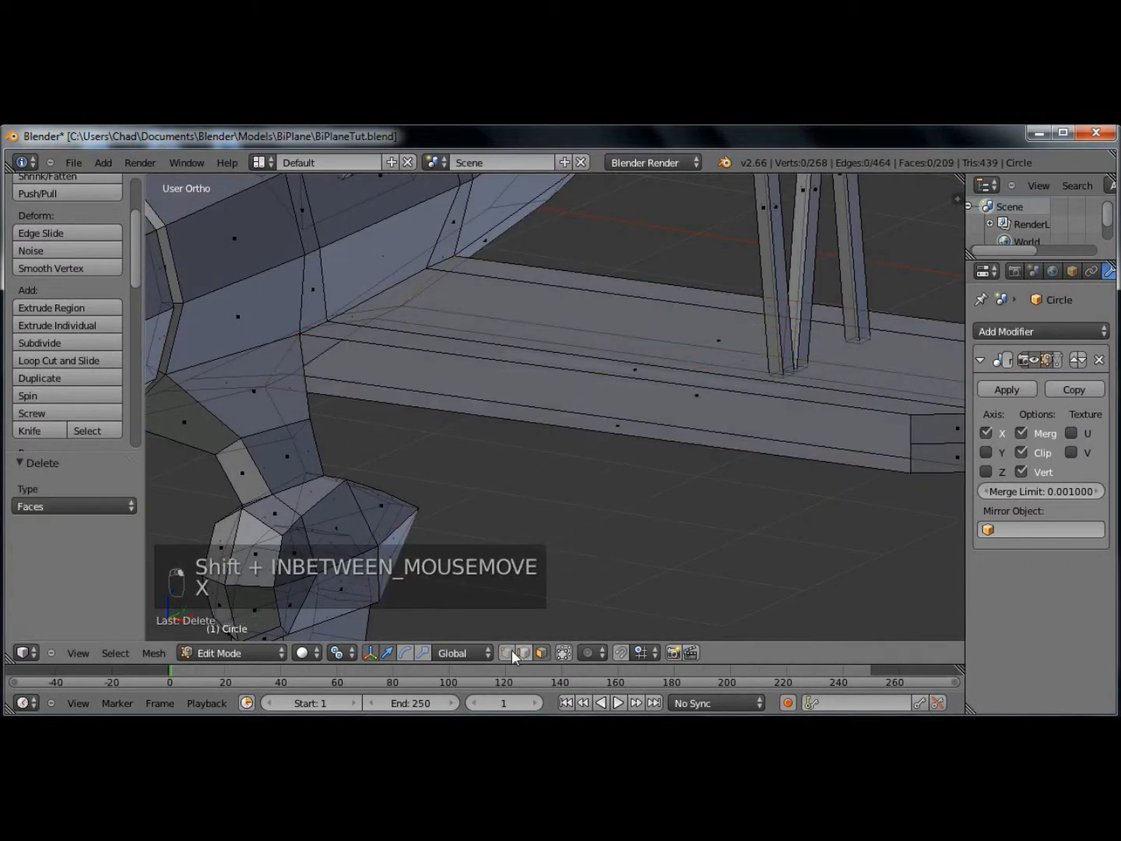
- Fill the open front side of the lower wing with two long faces, one below and one above the middle edge
{"action": "middle_click_drag", "start_coordinate": [455, 486], "coordinate": [296, 384]}
{"action": "right_click", "coordinate": [297, 351], "text": "shift"}
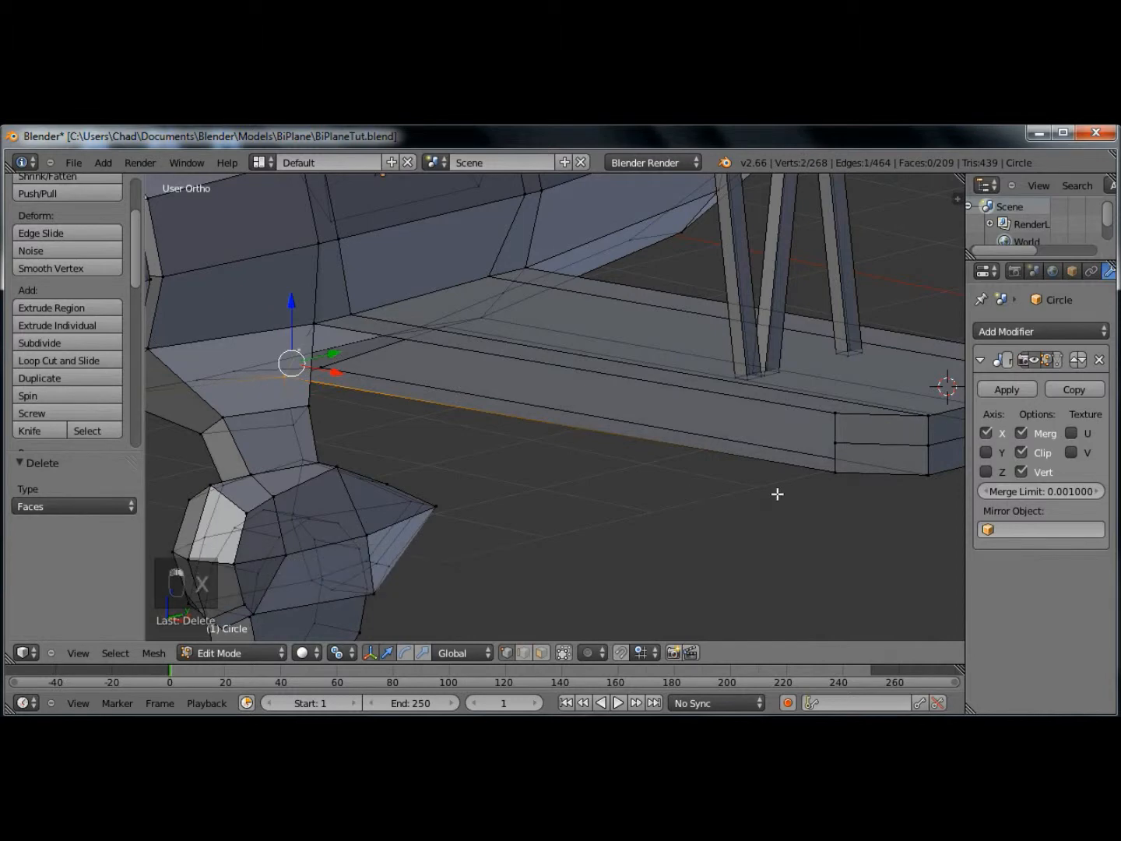
{"action": "key", "text": "f"}
{"action": "key", "text": "a"}
{"action": "right_click", "coordinate": [817, 440], "text": "alt"}
{"action": "key", "text": "f"}
- Fill the open rear side of the lower wing with two long faces along the middle edge
{"action": "middle_click_drag", "start_coordinate": [817, 440], "coordinate": [665, 439]}
{"action": "key", "text": "a"}
{"action": "right_click", "coordinate": [618, 453], "text": "alt"}
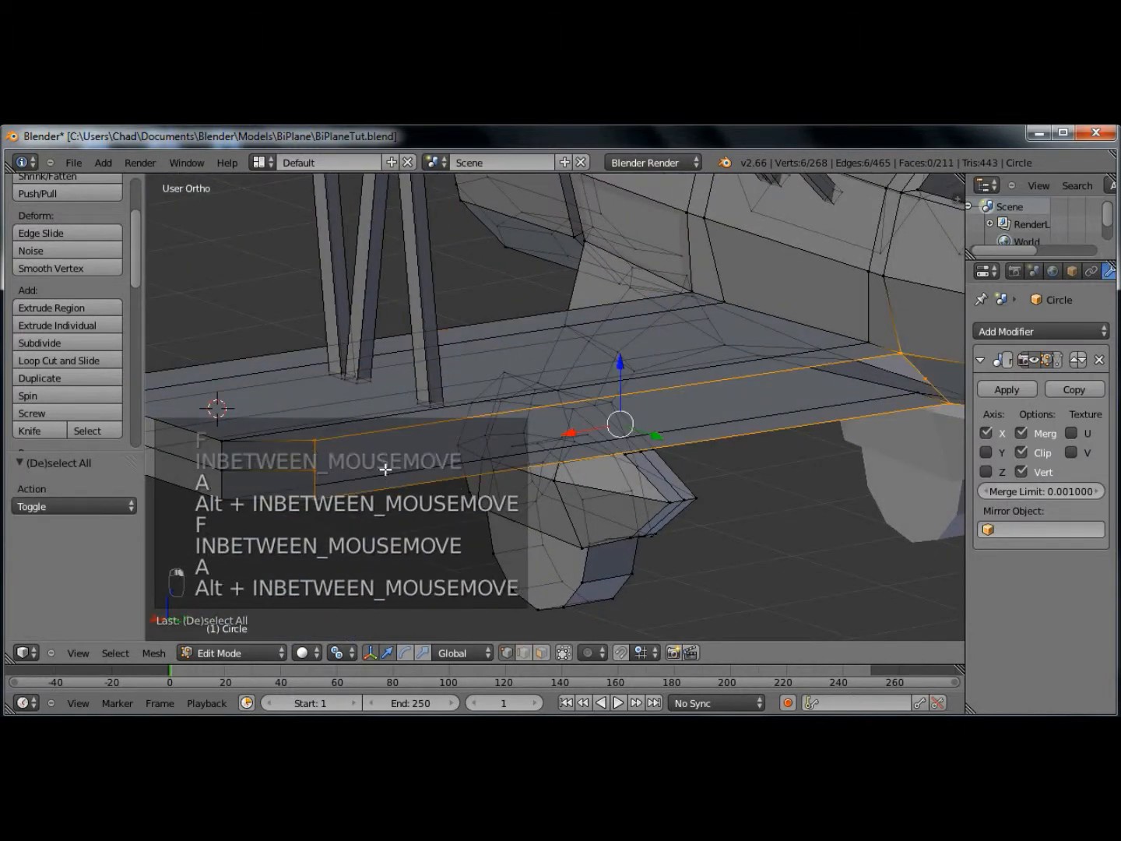
{"action": "key", "text": "f"}
{"action": "key", "text": "a"}
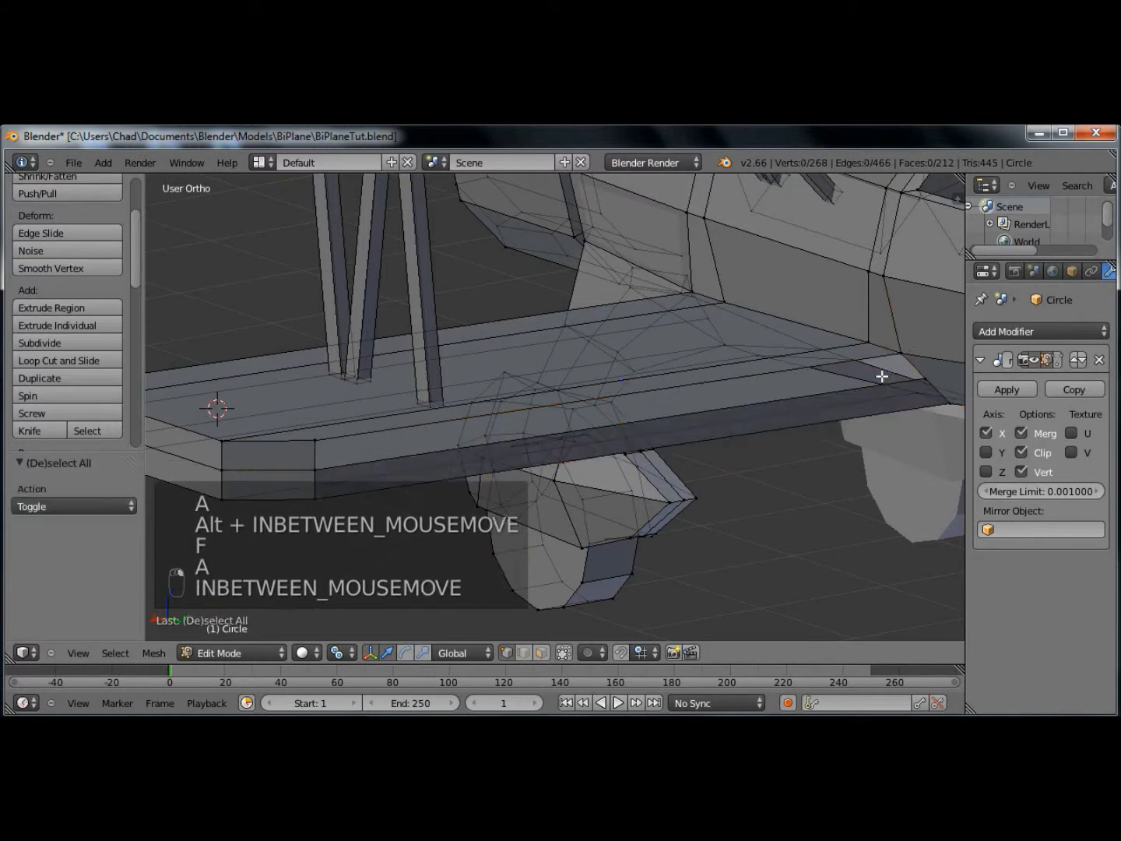
{"action": "right_click", "coordinate": [877, 386], "text": "alt"}
{"action": "key", "text": "f"}
{"action": "key", "text": "a"}
- Scale the lower wing tip's four upper outline vertices to about 0.82 and move them -0.245 along X
{"action": "middle_click_drag", "start_coordinate": [347, 456], "coordinate": [489, 471], "text": "shift"}
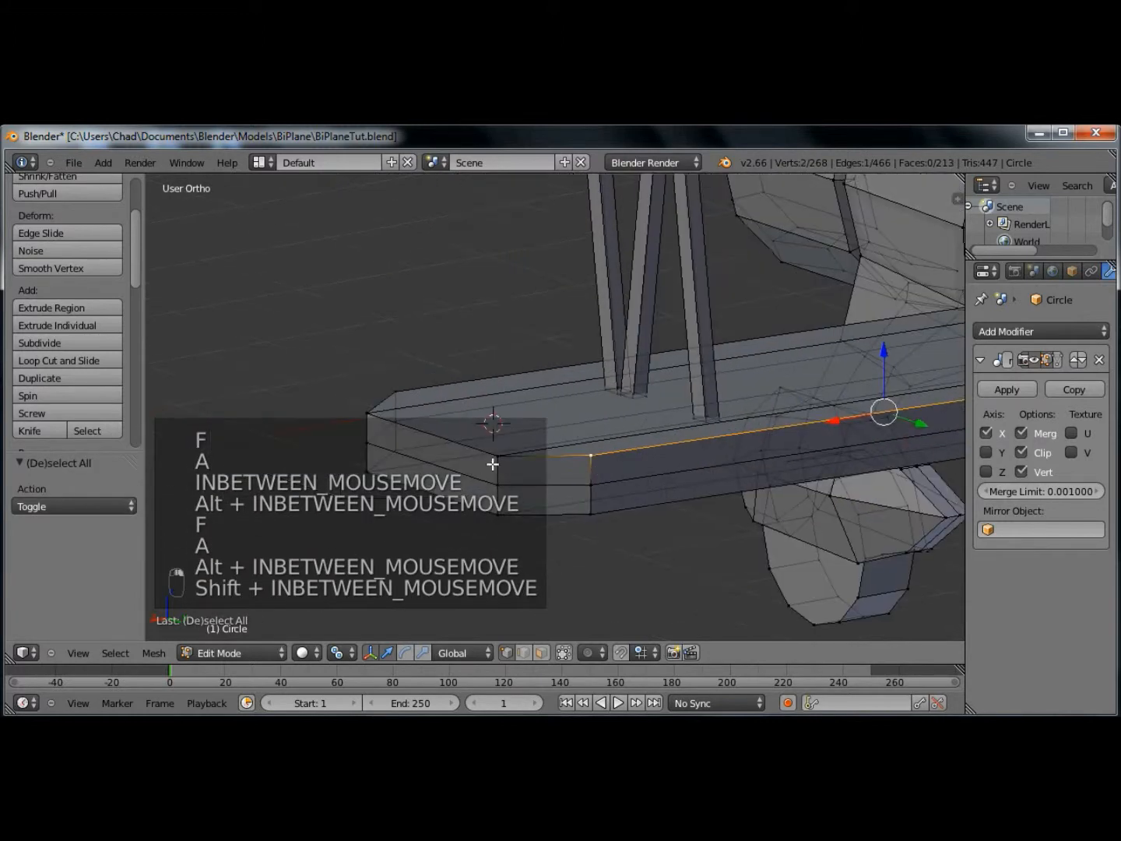
{"action": "middle_click_drag", "start_coordinate": [664, 488], "coordinate": [416, 446], "text": "shift"}
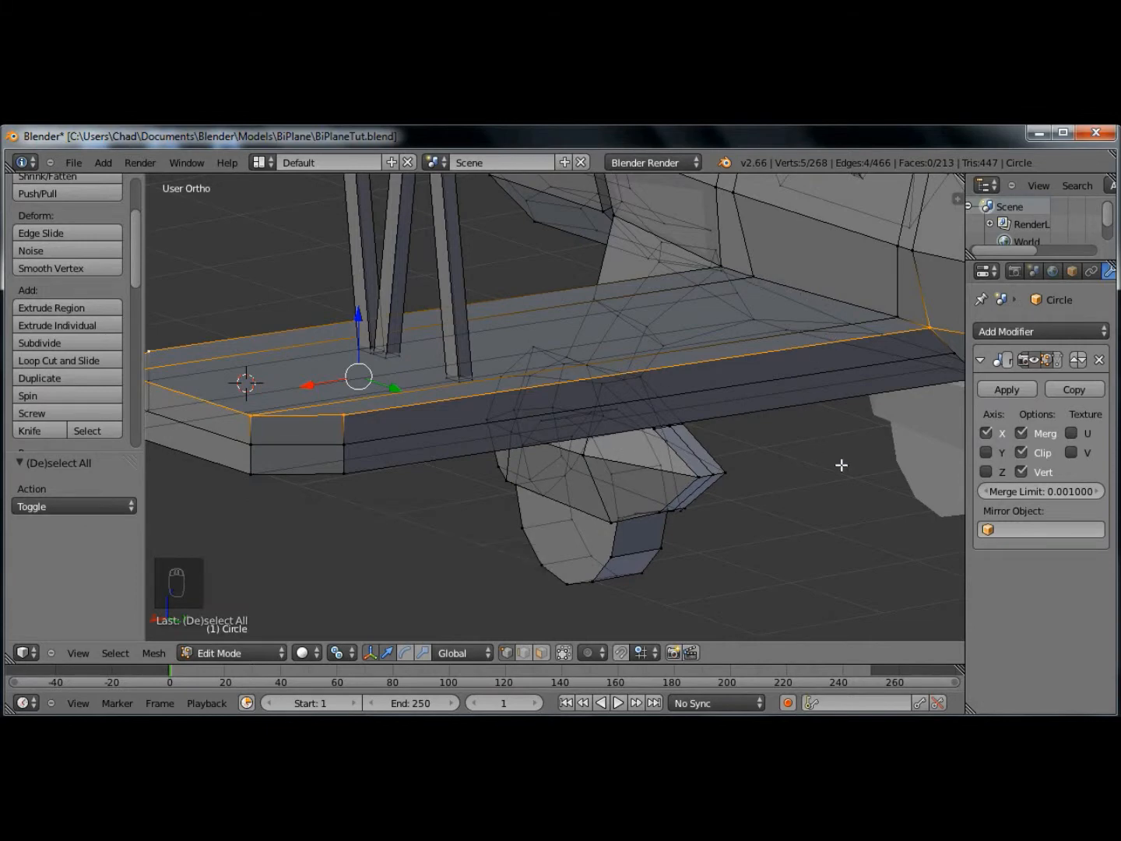
{"action": "middle_click_drag", "start_coordinate": [812, 451], "coordinate": [638, 377], "text": "shift"}
{"action": "scroll", "coordinate": [459, 451], "scroll_direction": "down", "scroll_amount": 3}
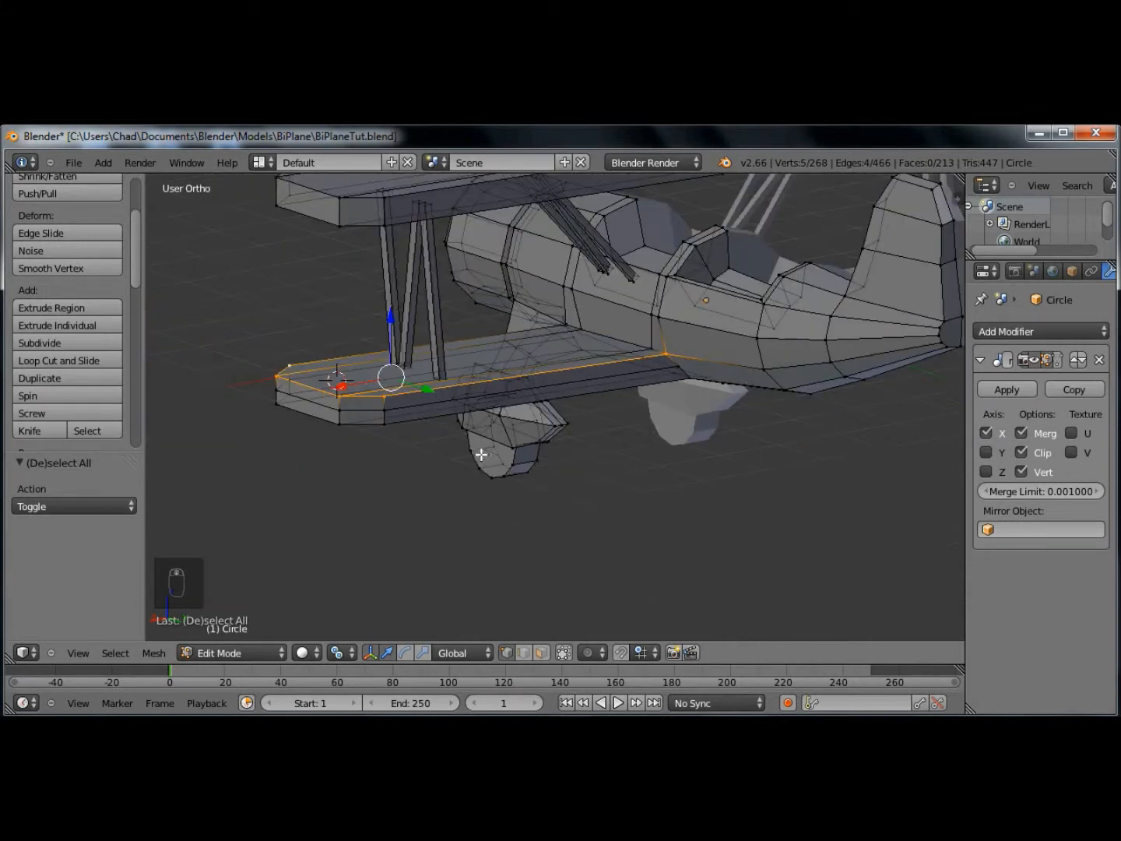
{"action": "key", "text": "s"}
{"action": "right_click", "coordinate": [655, 453]}
{"action": "key", "text": "s"}
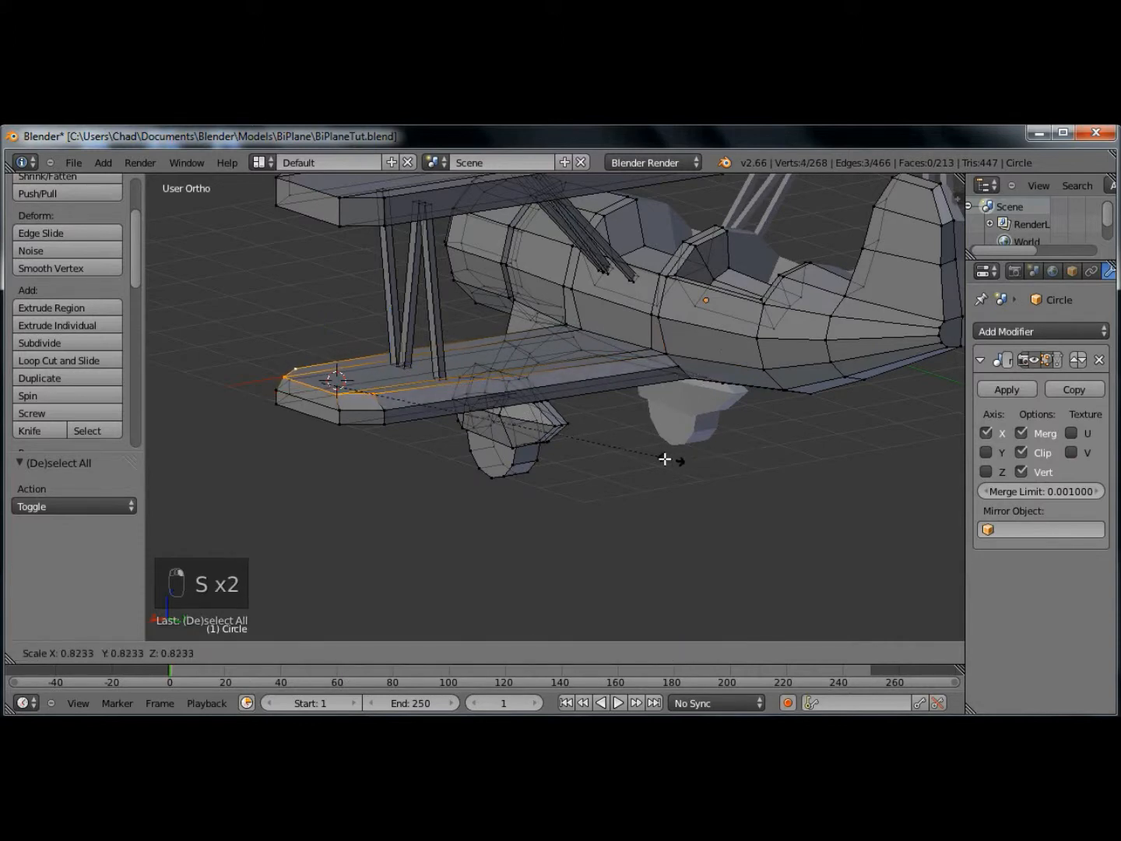
{"action": "left_click", "coordinate": [664, 460]}
{"action": "middle_click_drag", "start_coordinate": [557, 444], "coordinate": [214, 403]}
{"action": "left_click_drag", "start_coordinate": [227, 361], "coordinate": [226, 364]}
- Move the lower wing's upper rear root vertices about -0.22 along Y
{"action": "middle_click_drag", "start_coordinate": [623, 401], "coordinate": [701, 435]}
{"action": "scroll", "coordinate": [701, 436], "scroll_direction": "up", "scroll_amount": 3}
{"action": "right_click", "coordinate": [739, 313]}
{"action": "right_click", "coordinate": [718, 294], "text": "shift"}
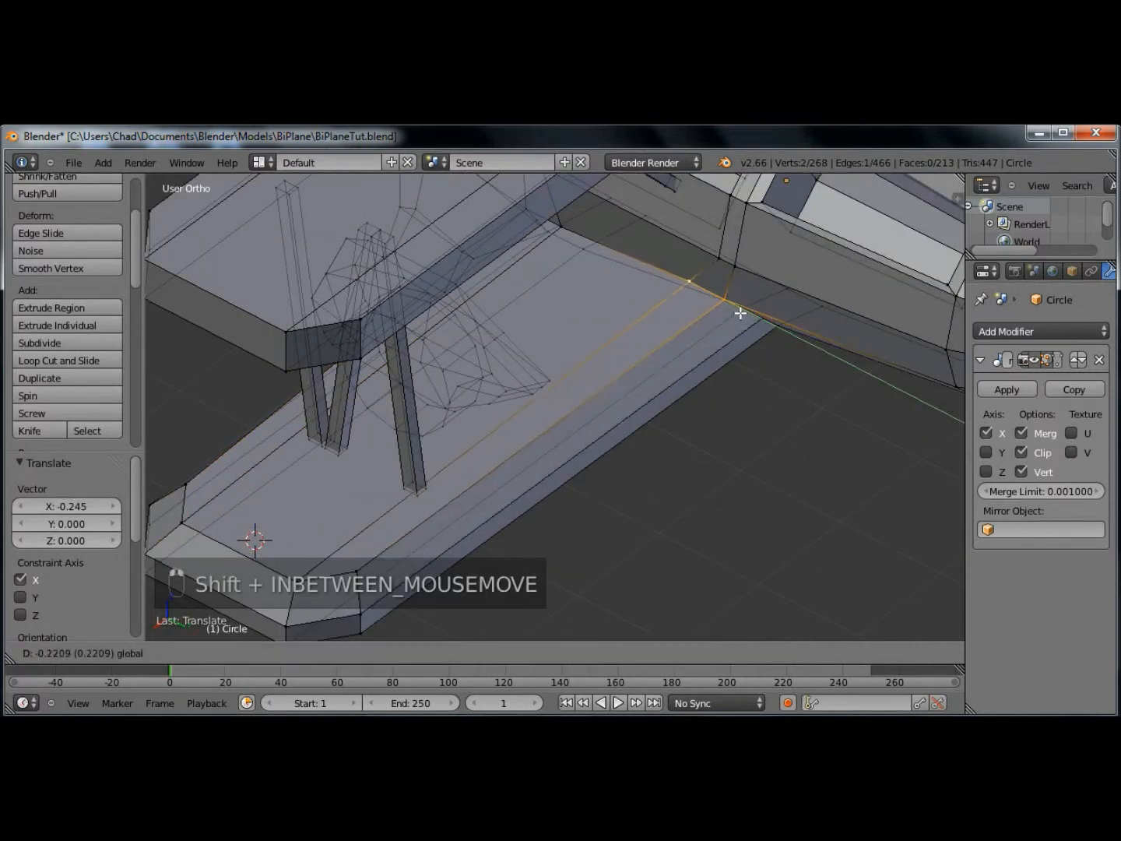
{"action": "key", "text": "a"}
- Select the lower wing's bottom rear edge vertices and move them about -0.12 along Y
{"action": "middle_click_drag", "start_coordinate": [465, 590], "coordinate": [690, 418]}
{"action": "right_click", "coordinate": [704, 391]}
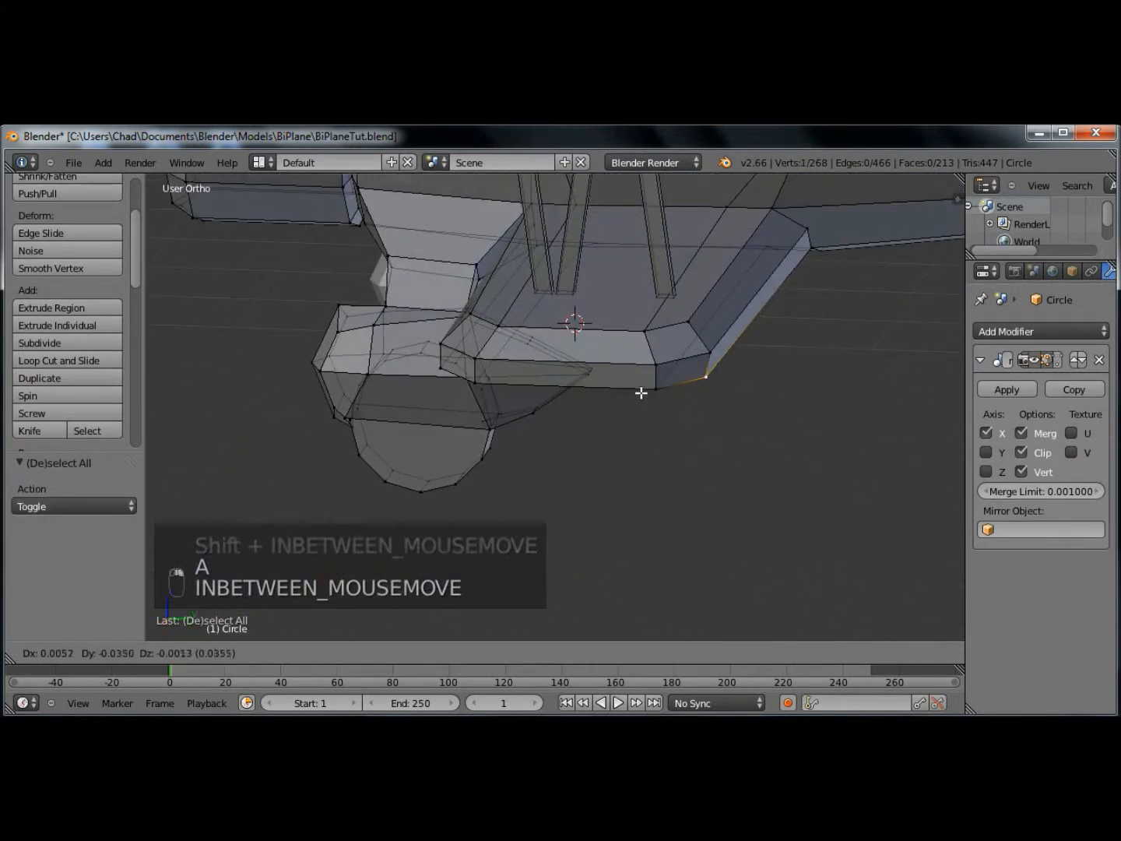
{"action": "right_click", "coordinate": [812, 244], "text": "shift"}
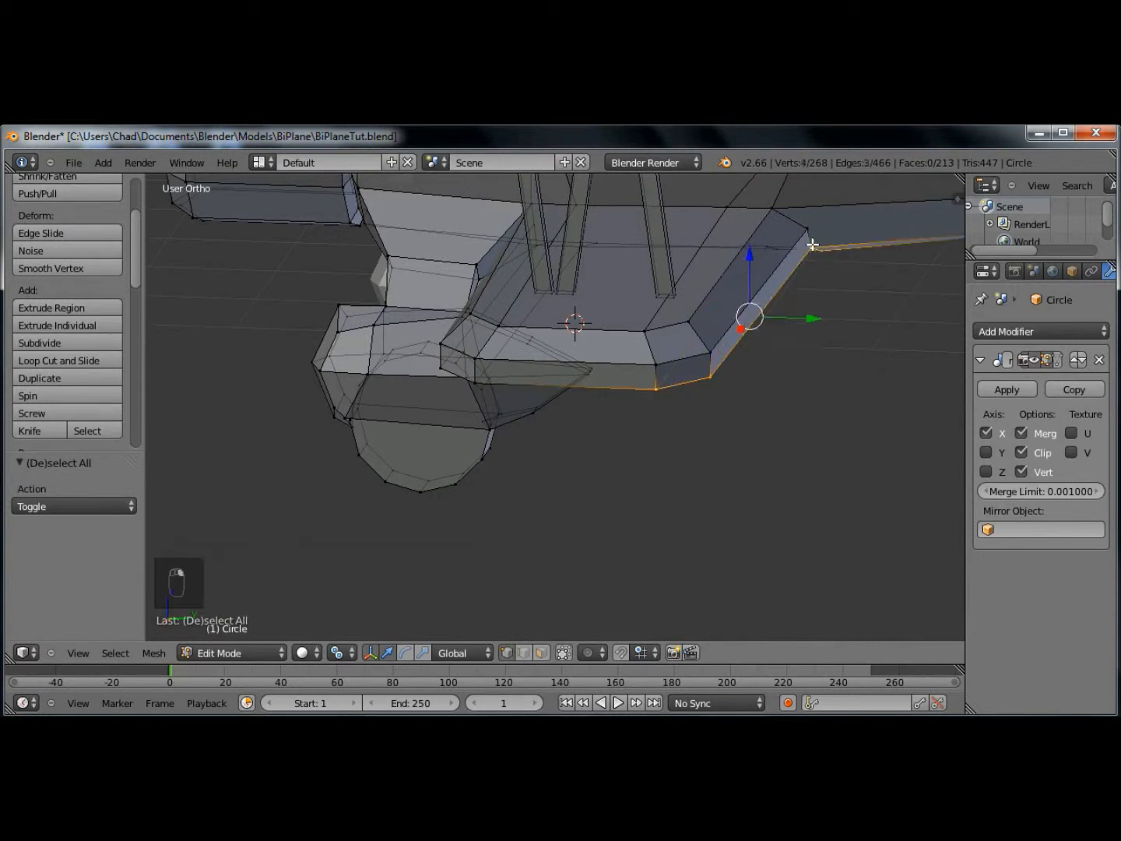
{"action": "left_click_drag", "start_coordinate": [788, 338], "coordinate": [766, 335]}
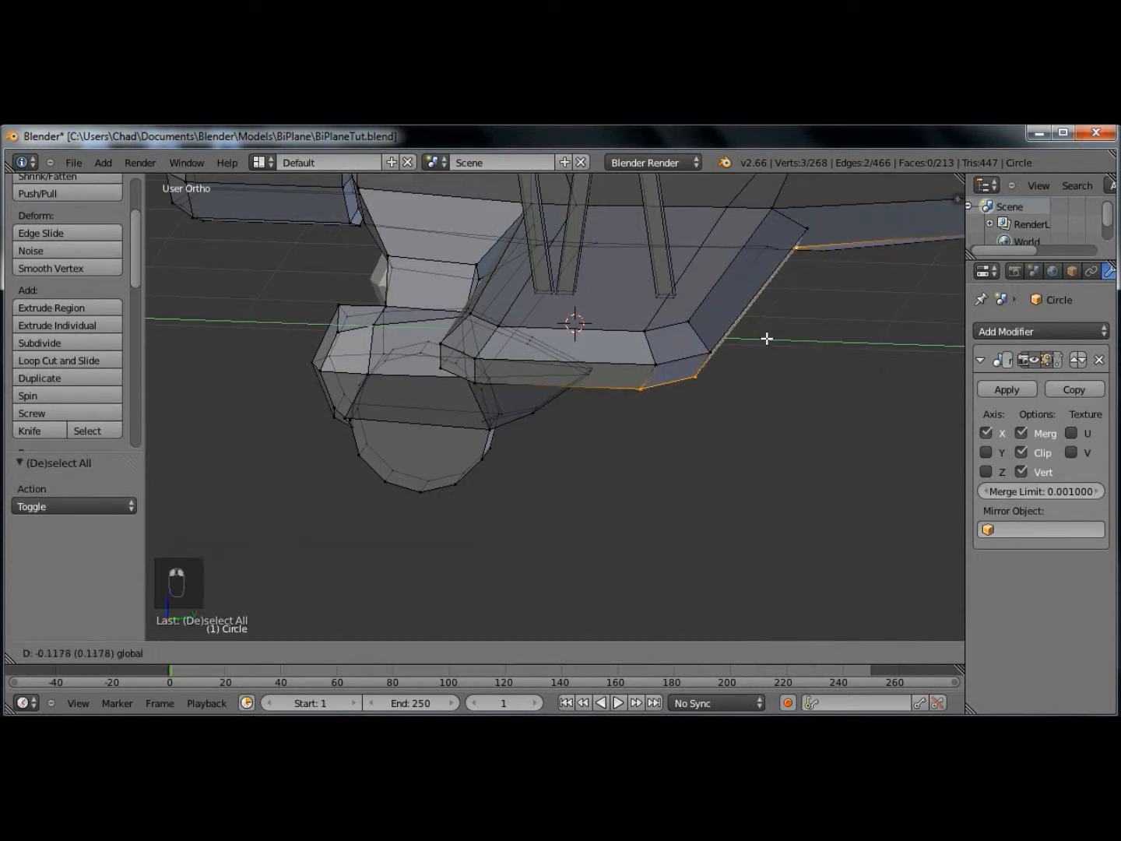
{"action": "left_click", "coordinate": [767, 337]}
{"action": "key", "text": "a"}
- Move the lower wing's bottom front edge vertices slightly backward along Y to taper the front side
{"action": "right_click", "coordinate": [432, 373], "text": "shift"}
{"action": "middle_click_drag", "start_coordinate": [457, 374], "coordinate": [585, 410]}
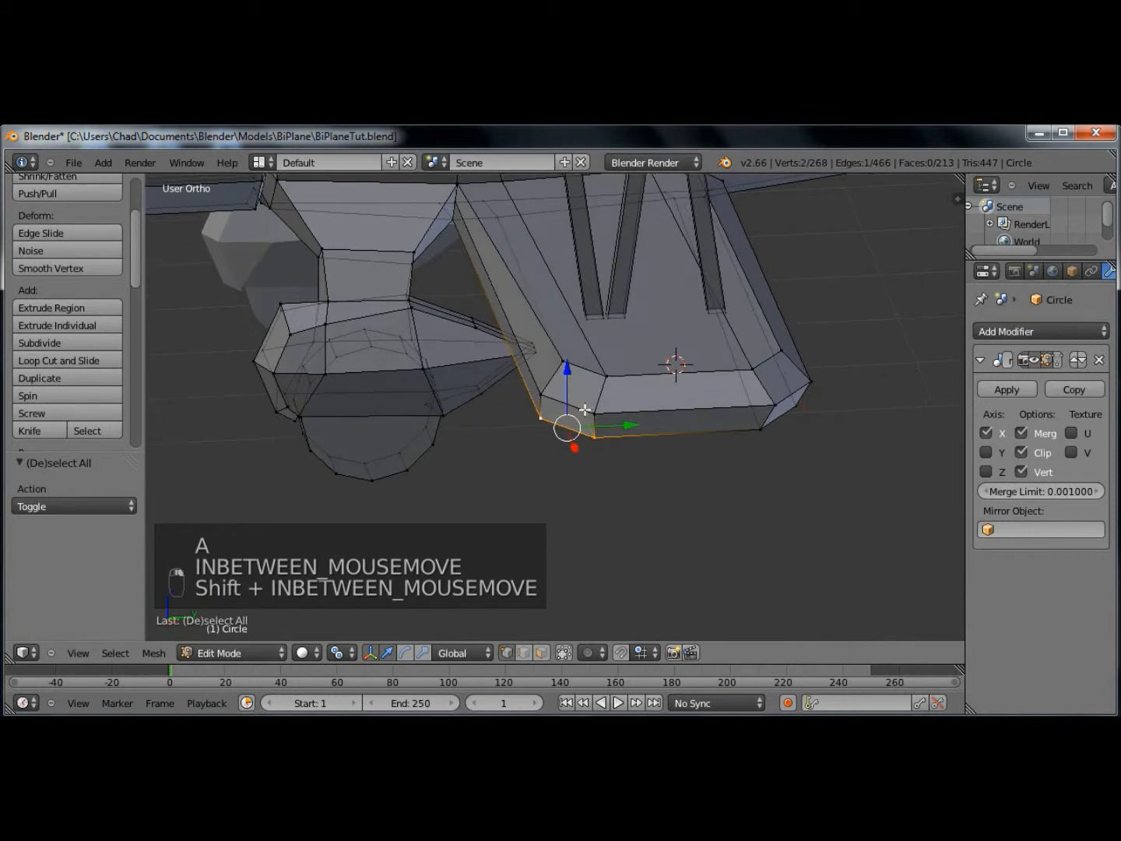
{"action": "left_click_drag", "start_coordinate": [619, 425], "coordinate": [635, 424]}
{"action": "middle_click_drag", "start_coordinate": [634, 425], "coordinate": [523, 409]}
{"action": "left_click_drag", "start_coordinate": [434, 244], "coordinate": [440, 250]}
{"action": "key", "text": "a"}
- Check the lower wing in Object Mode, and add a centred horizontal loop cut around the upper wing's sides in Edit Mode
{"action": "key", "text": "Tab"}
{"action": "scroll", "coordinate": [705, 452], "scroll_direction": "down", "scroll_amount": 4}
{"action": "middle_click_drag", "start_coordinate": [705, 452], "coordinate": [519, 465]}
{"action": "key", "text": "Tab"}
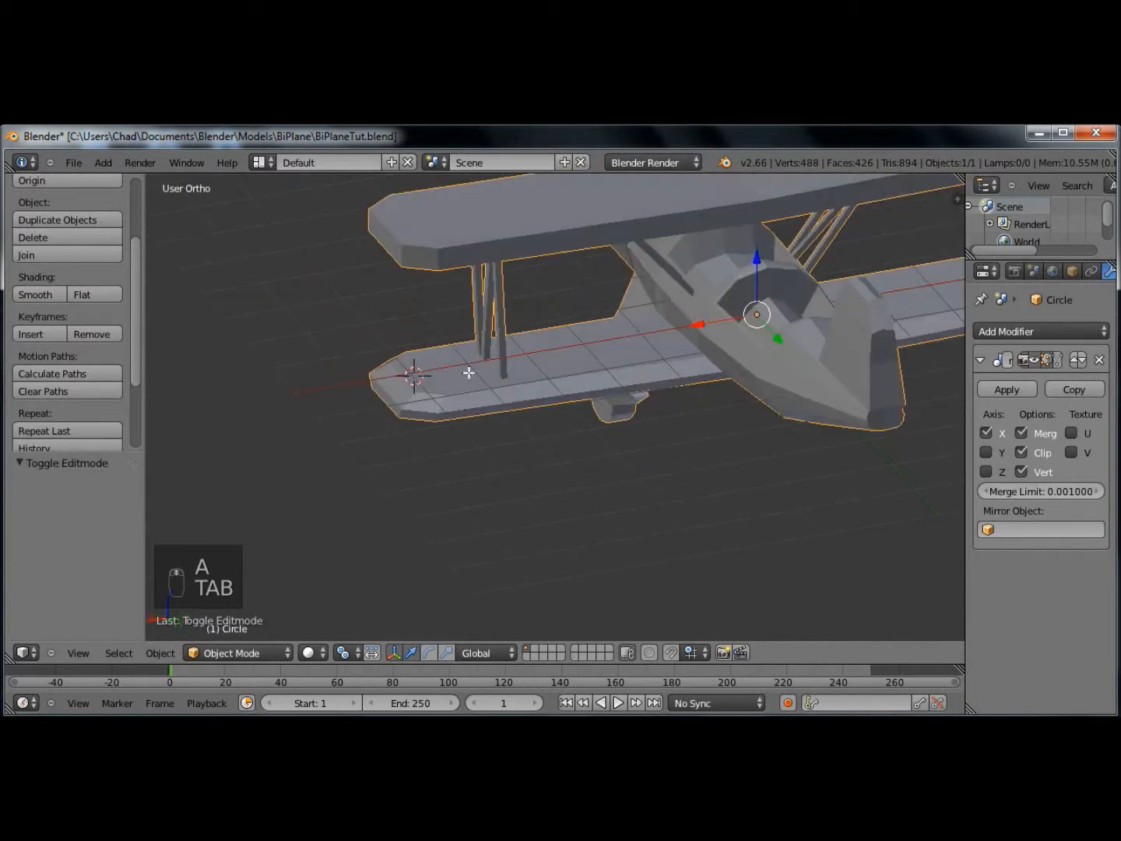
{"action": "middle_click_drag", "start_coordinate": [495, 373], "coordinate": [508, 485], "text": "shift"}
{"action": "scroll", "coordinate": [514, 435], "scroll_direction": "up", "scroll_amount": 3}
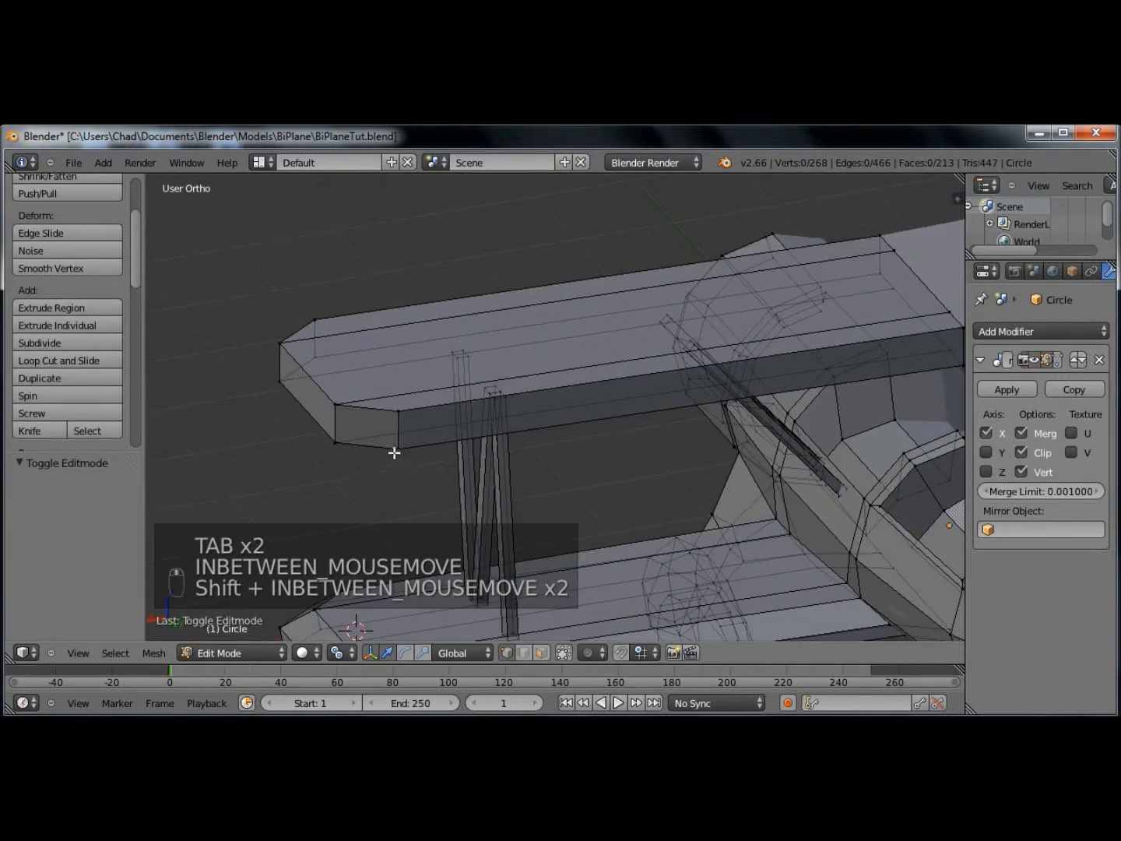
{"action": "key", "text": "ctrl+r"}
{"action": "left_click", "coordinate": [339, 425]}
{"action": "right_click", "coordinate": [331, 425]}
- Scale down the top outline of the upper wing's tip and shift it slightly along X
{"action": "key", "text": "a"}
{"action": "right_click", "coordinate": [352, 409], "text": "alt"}
{"action": "key", "text": "s"}
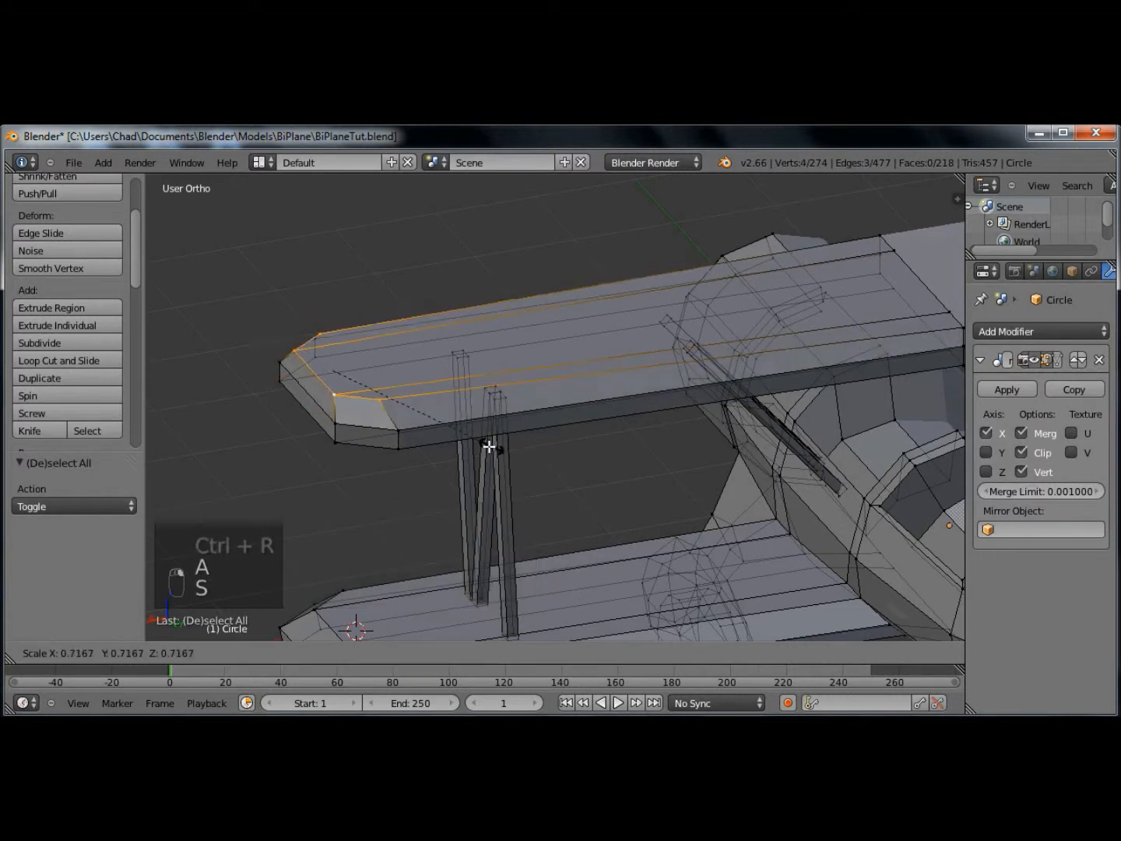
{"action": "left_click", "coordinate": [509, 452]}
{"action": "left_click_drag", "start_coordinate": [285, 382], "coordinate": [296, 377]}
{"action": "key", "text": "a"}
{"action": "right_click", "coordinate": [345, 426], "text": "alt"}
{"action": "key", "text": "s"}
{"action": "key", "text": "s"}
{"action": "right_click", "coordinate": [559, 499]}
- Scale down the bottom outline of the upper wing's tip
{"action": "key", "text": "a"}
{"action": "right_click", "coordinate": [361, 456], "text": "alt"}
{"action": "key", "text": "s"}
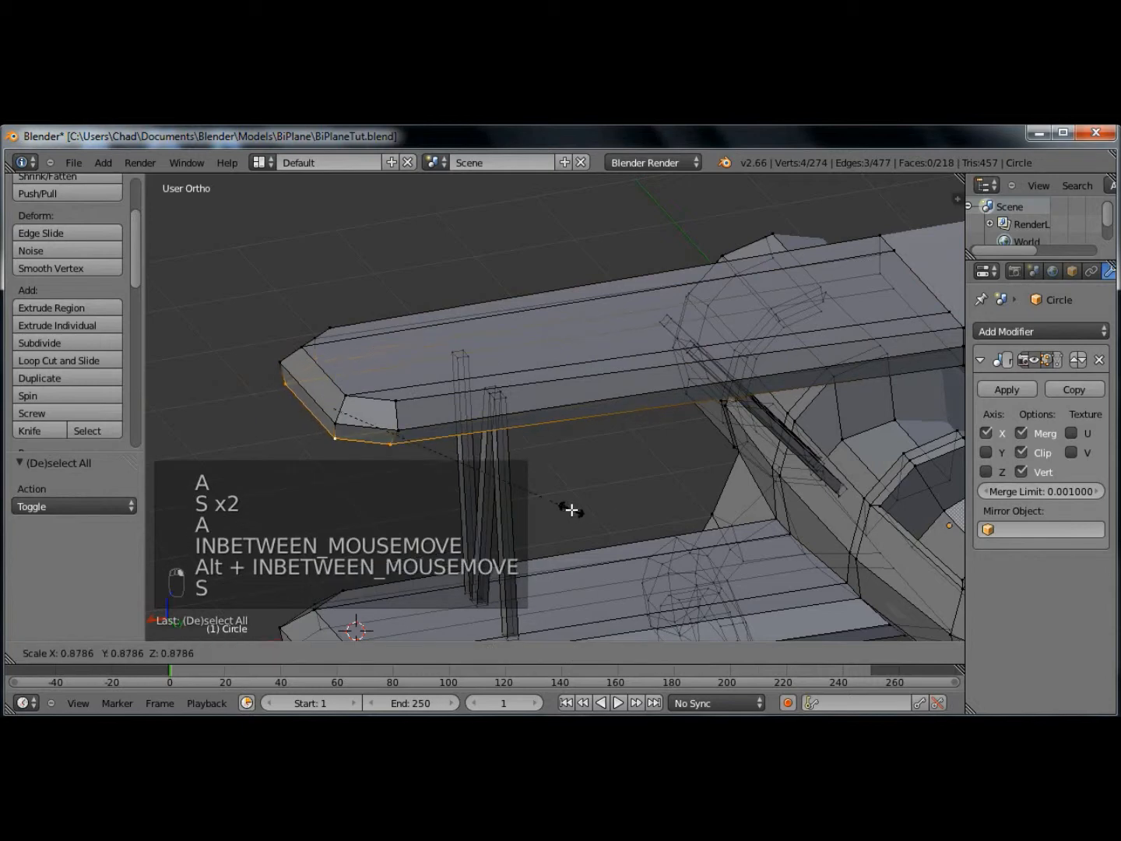
{"action": "left_click", "coordinate": [458, 466]}
{"action": "key", "text": "a"}
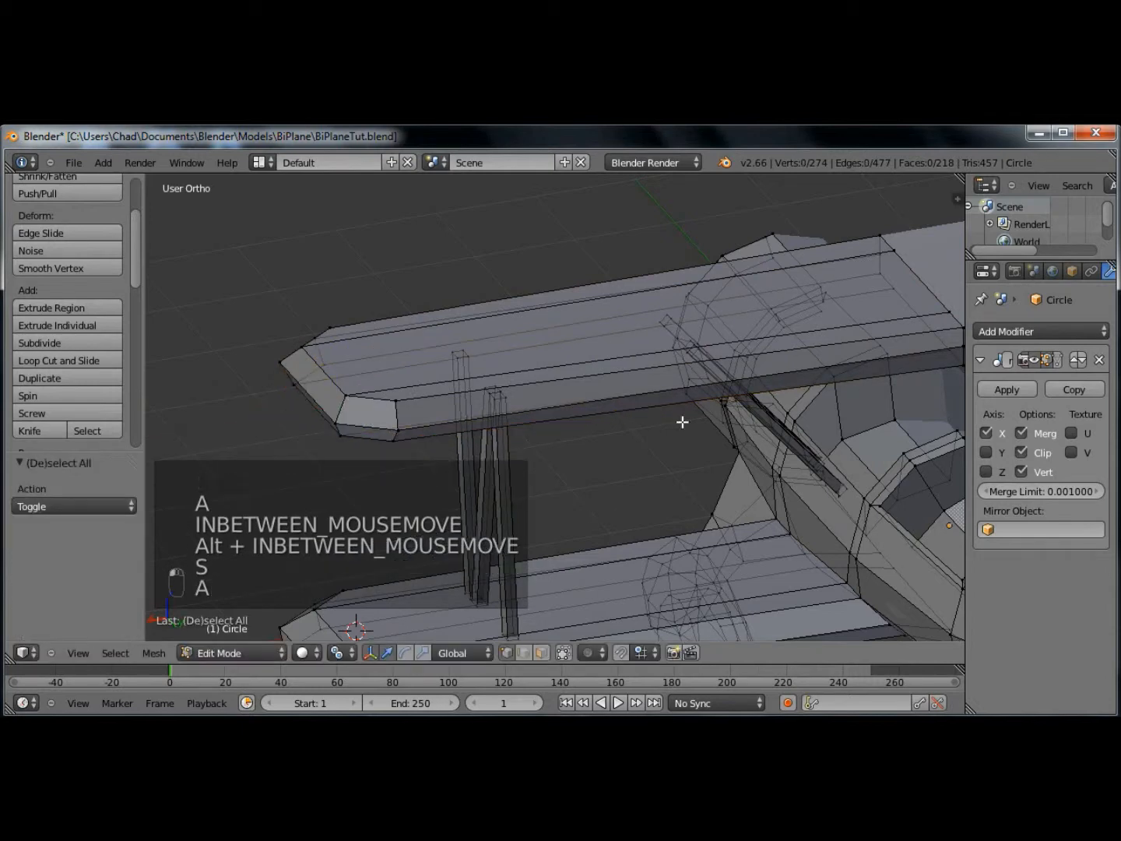
- Select the upper wing's four outer root corner vertices and scale them to 0.815 along Y
{"action": "middle_click_drag", "start_coordinate": [680, 421], "coordinate": [808, 368]}
{"action": "right_click", "coordinate": [865, 273]}
{"action": "right_click", "coordinate": [871, 305], "text": "shift"}
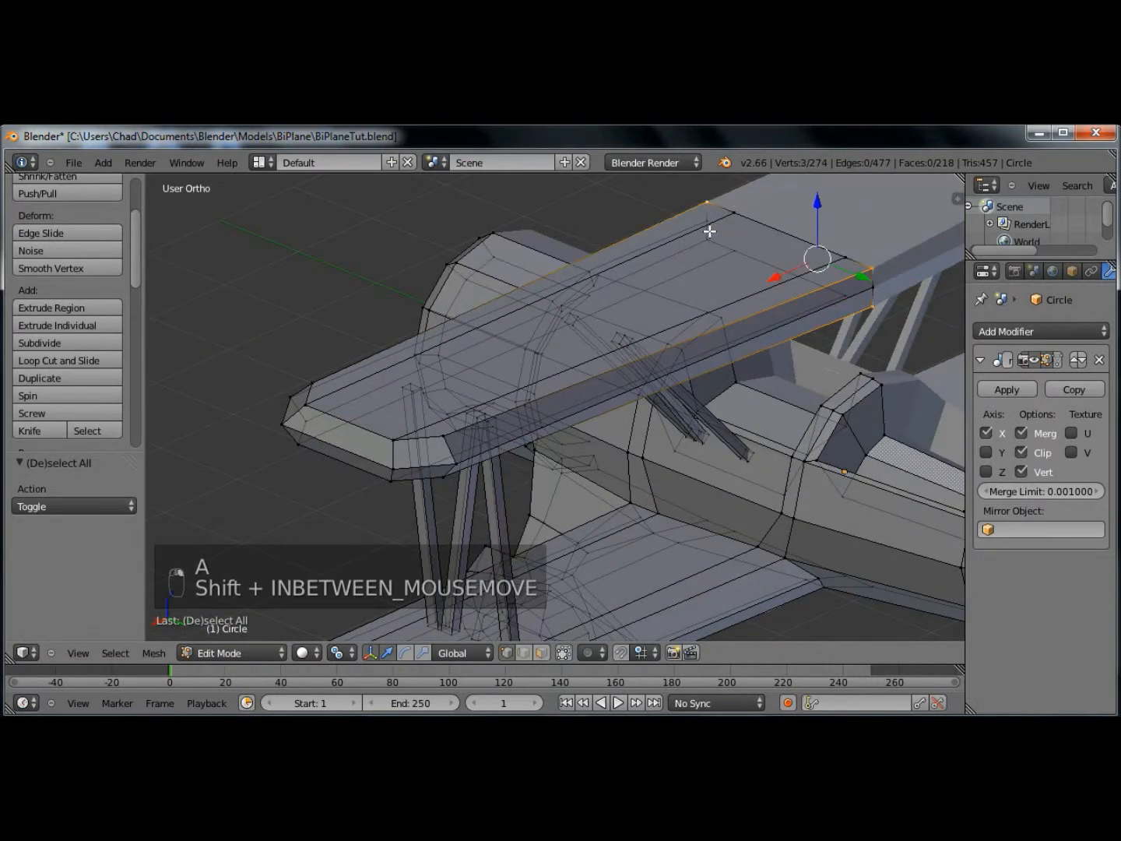
{"action": "key", "text": "s"}
{"action": "key", "text": "y"}
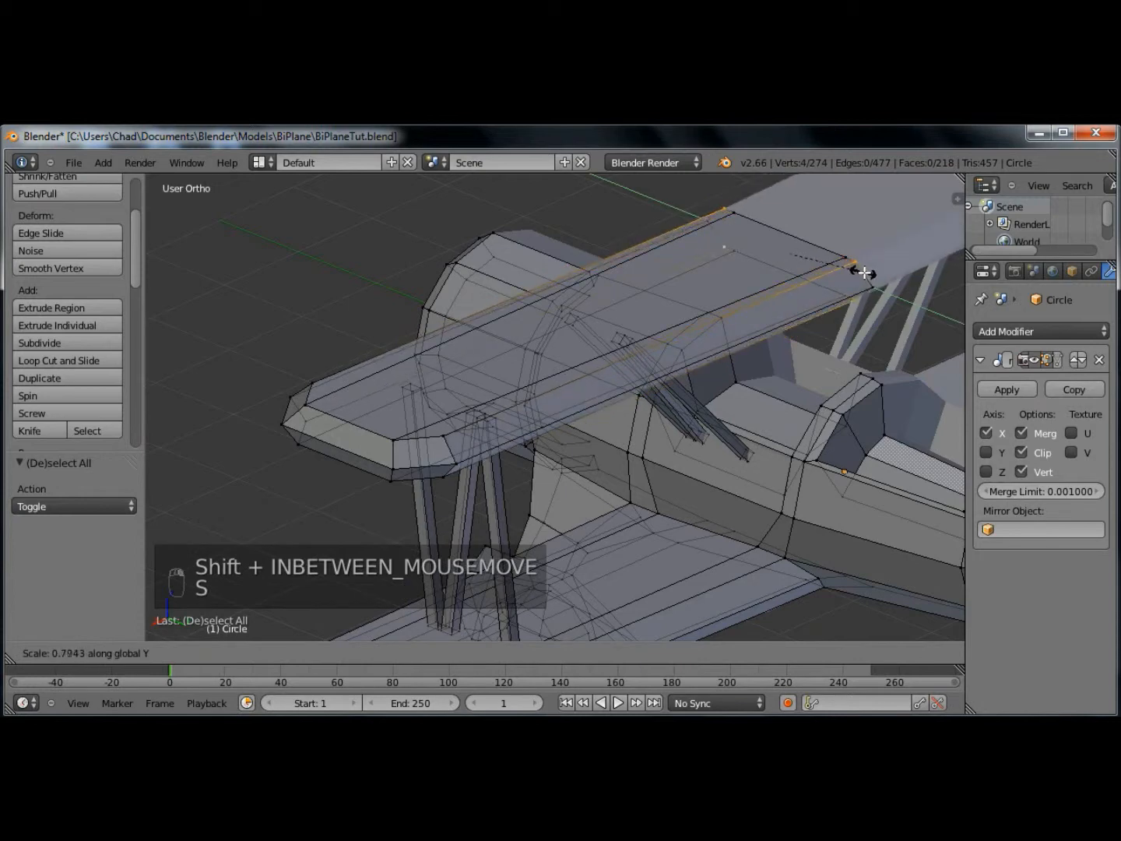
{"action": "left_click", "coordinate": [864, 273]}
- Check the bevelled wings from the side, and set the whole biplane to smooth shading in Object Mode
{"action": "key", "text": "KP_1"}
{"action": "key", "text": "KP_3"}
{"action": "scroll", "coordinate": [754, 354], "scroll_direction": "up", "scroll_amount": 1}
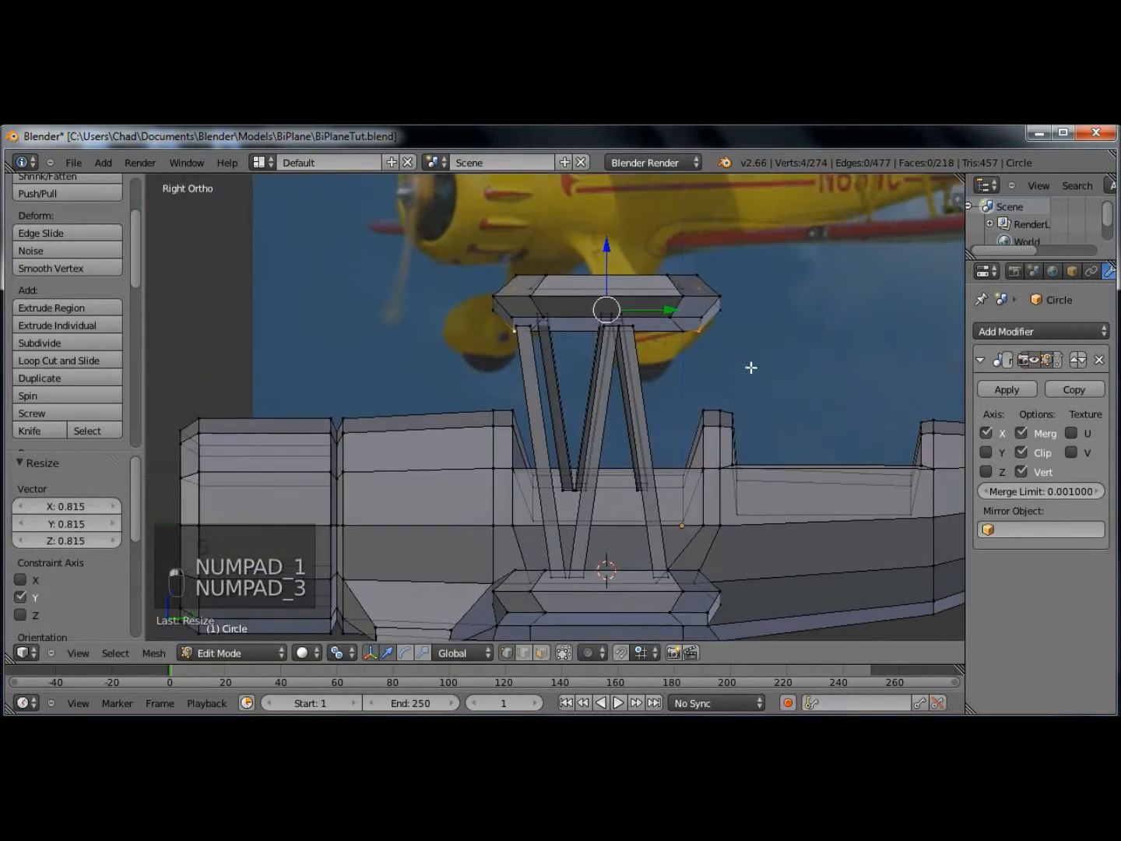
{"action": "middle_click_drag", "start_coordinate": [801, 328], "coordinate": [567, 396]}
{"action": "scroll", "coordinate": [828, 358], "scroll_direction": "down", "scroll_amount": 5}
{"action": "key", "text": "Tab"}
{"action": "scroll", "coordinate": [638, 362], "scroll_direction": "up", "scroll_amount": 3}
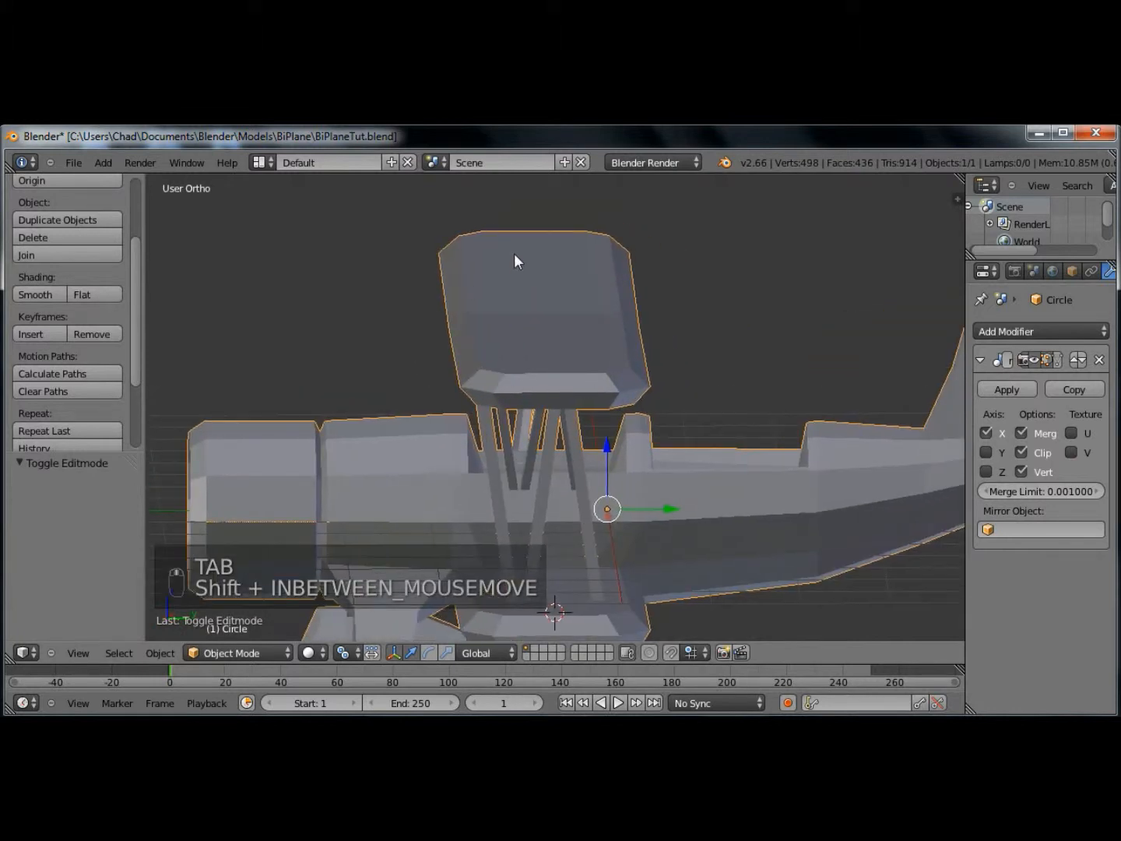
{"action": "scroll", "coordinate": [529, 393], "scroll_direction": "down", "scroll_amount": 3}
{"action": "mouse_move", "coordinate": [594, 449]}
{"action": "middle_mouse_down"}
{"action": "mouse_move", "coordinate": [409, 402]}
{"action": "mouse_move", "coordinate": [654, 431]}
{"action": "mouse_move", "coordinate": [616, 445]}
{"action": "middle_mouse_up"}
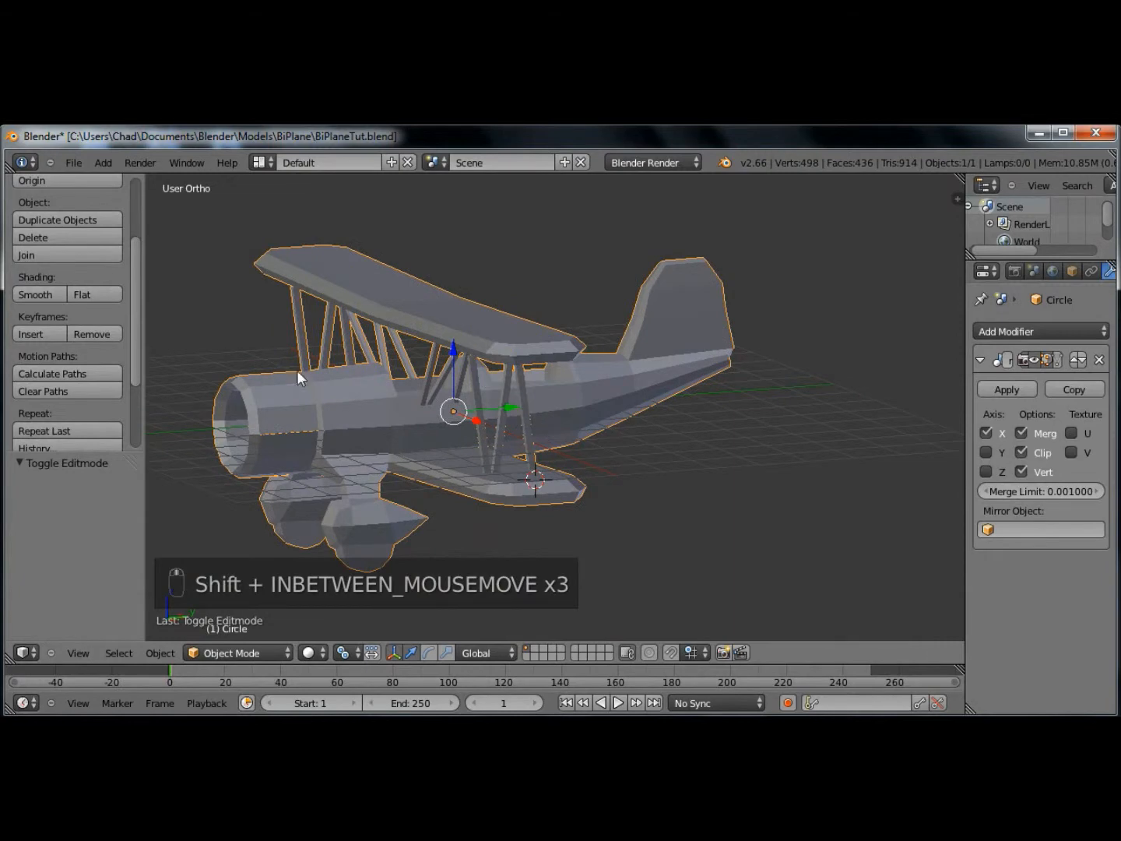
{"action": "left_click", "coordinate": [35, 295]}
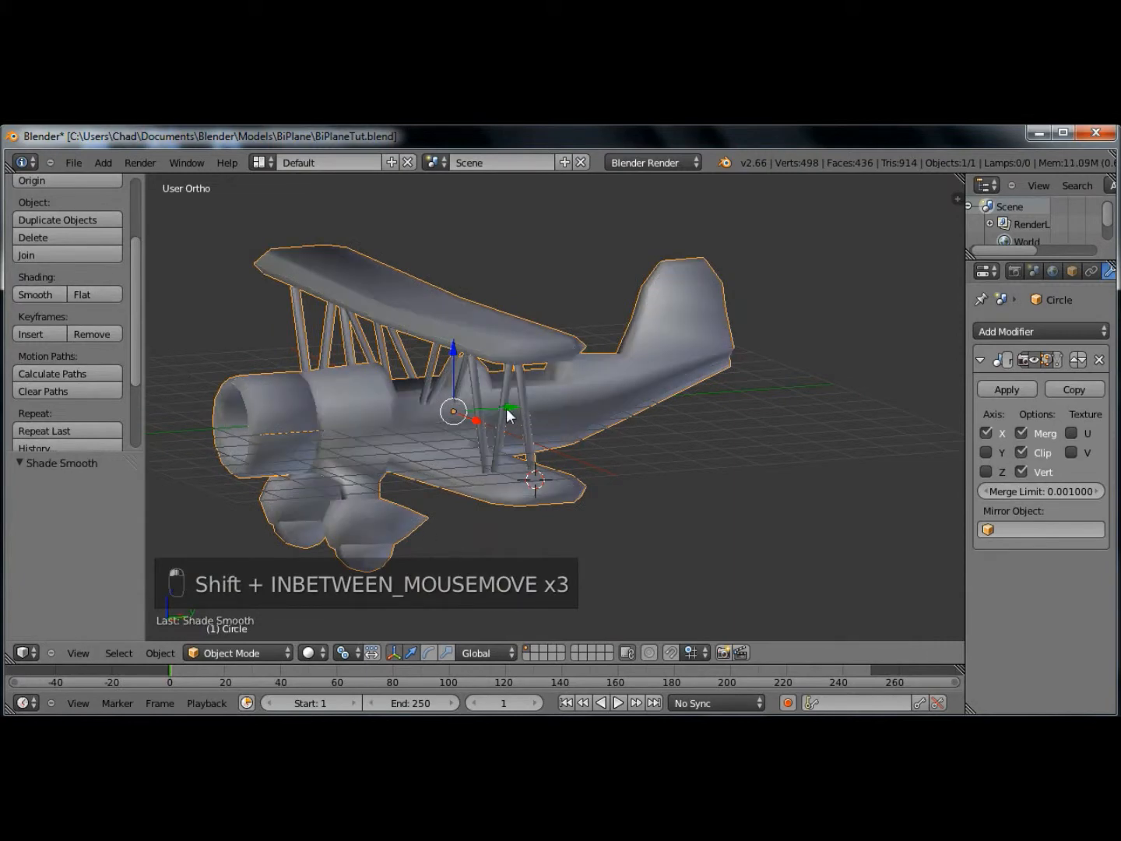
- Compare the smooth-shaded biplane with the yellow biplane reference photo in front view
{"action": "middle_click_drag", "start_coordinate": [507, 410], "coordinate": [443, 437]}
{"action": "mouse_move", "coordinate": [565, 487]}
{"action": "middle_mouse_down", "text": "shift"}
{"action": "mouse_move", "coordinate": [534, 532]}
{"action": "mouse_move", "coordinate": [618, 486]}
{"action": "mouse_move", "coordinate": [520, 461]}
{"action": "mouse_move", "coordinate": [582, 470]}
{"action": "middle_mouse_up", "text": "shift"}
{"action": "scroll", "coordinate": [487, 508], "scroll_direction": "up", "scroll_amount": 3}
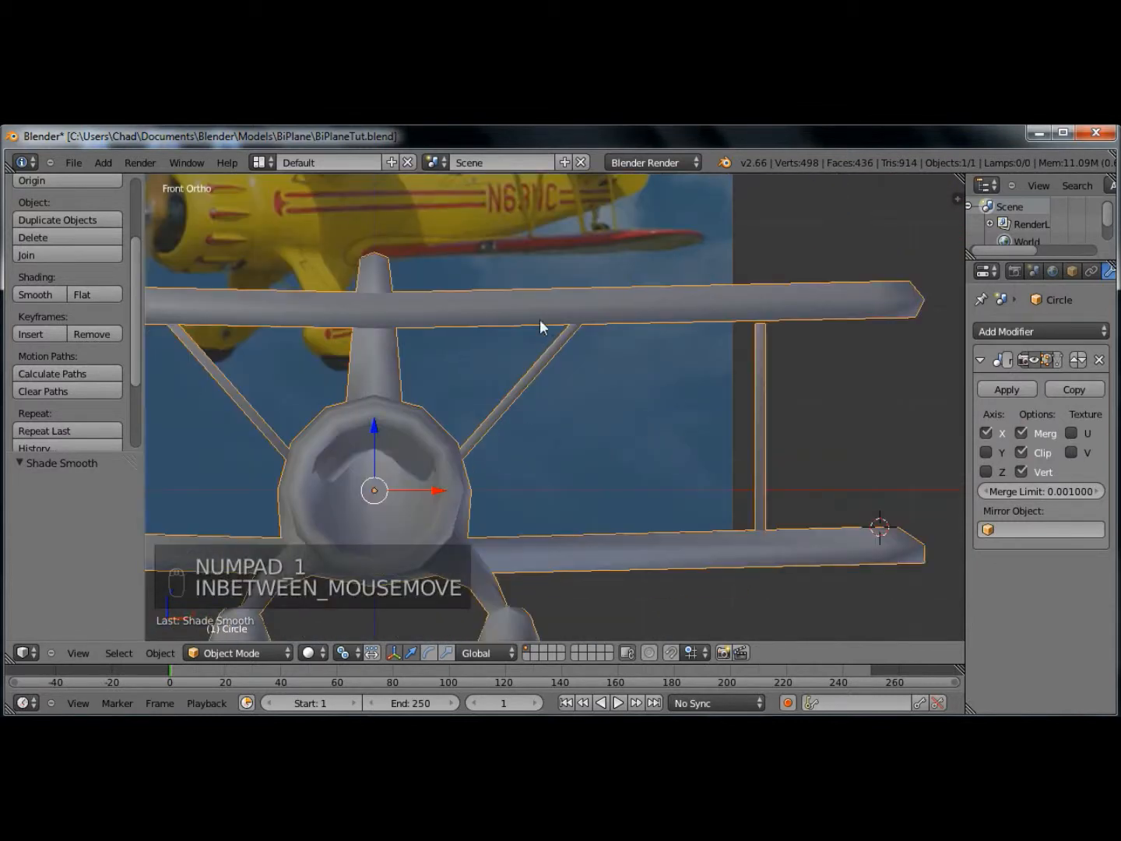
{"action": "middle_click_drag", "start_coordinate": [547, 246], "coordinate": [489, 337], "text": "shift"}
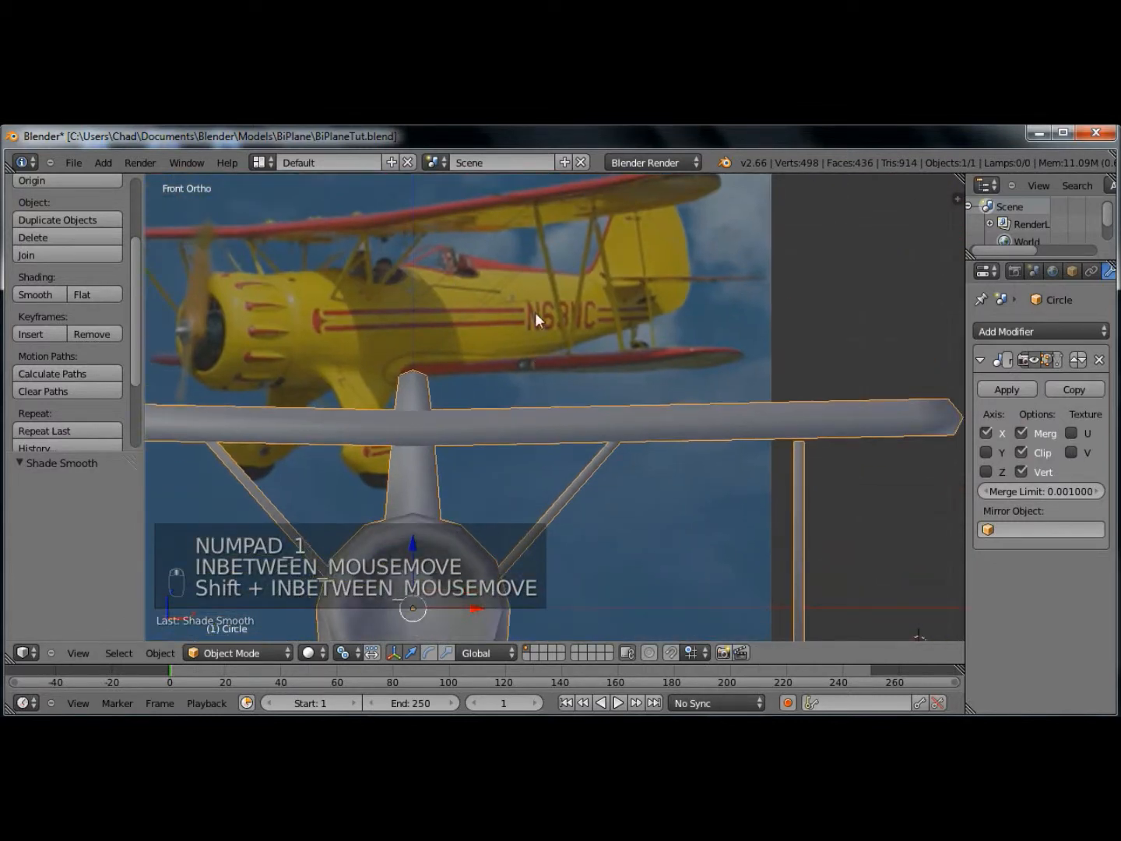
{"action": "middle_click_drag", "start_coordinate": [665, 417], "coordinate": [544, 479], "text": "shift"}
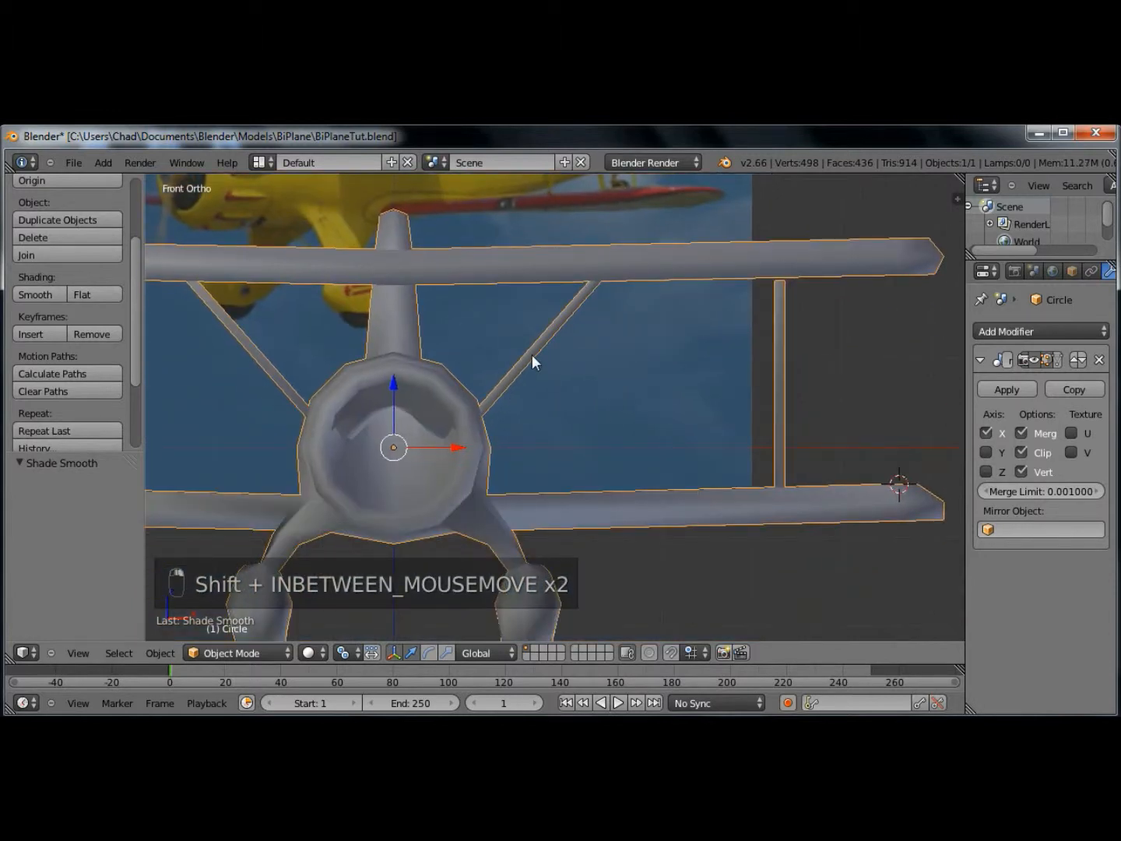
- Select the front slanted strut between fuselage and upper wing in Edit Mode and examine the strut arrangement from several angles
{"action": "key", "text": "Tab"}
{"action": "key", "text": "a"}
{"action": "key", "text": "a"}
{"action": "key", "text": "l"}
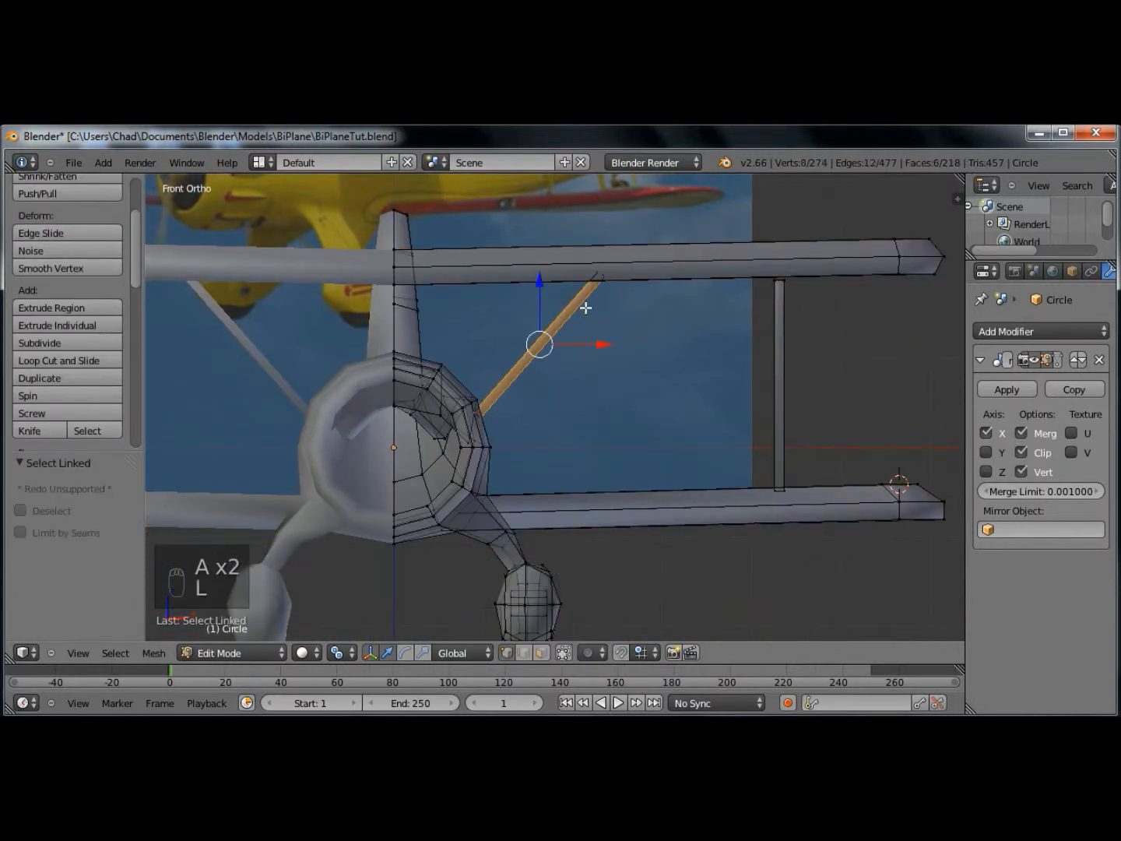
{"action": "middle_click_drag", "start_coordinate": [578, 341], "coordinate": [508, 410]}
{"action": "key", "text": "KP_3"}
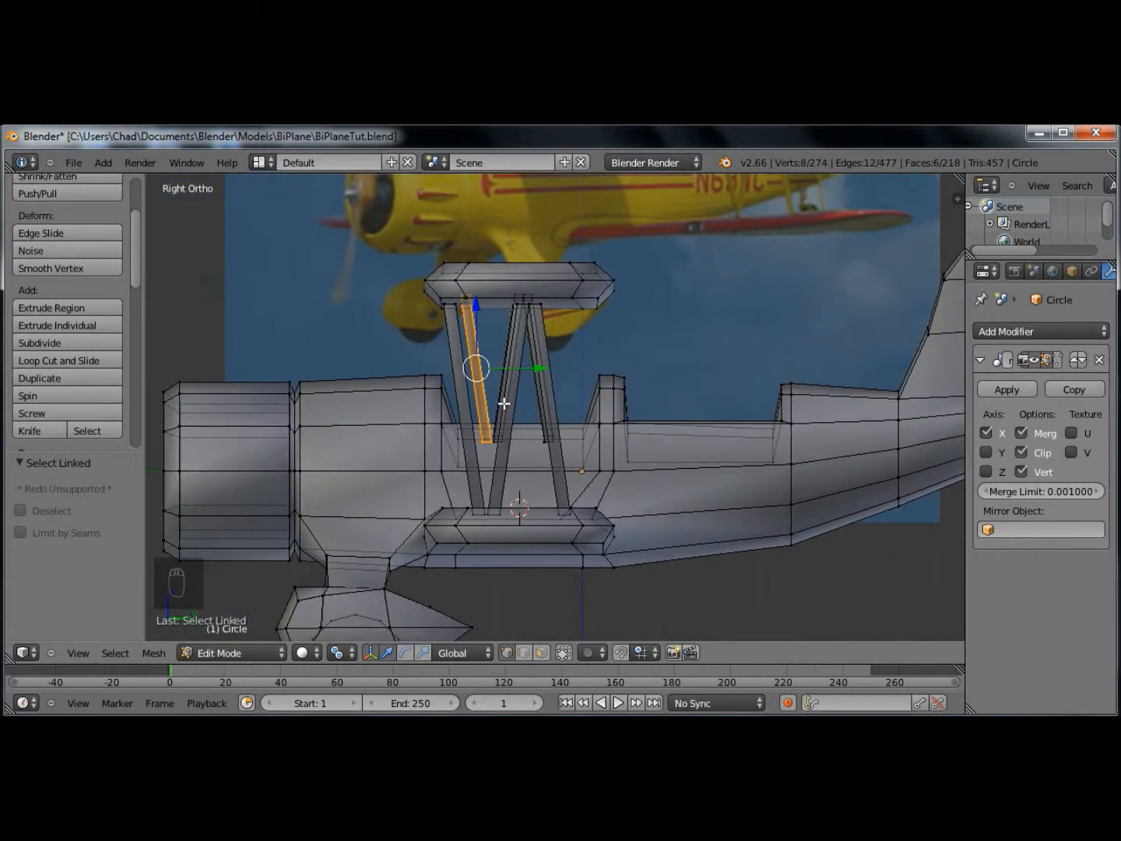
{"action": "left_click", "coordinate": [398, 656]}
{"action": "middle_click_drag", "start_coordinate": [540, 251], "coordinate": [565, 445], "text": "shift"}
{"action": "scroll", "coordinate": [550, 390], "scroll_direction": "down", "scroll_amount": 3}
{"action": "left_click", "coordinate": [293, 714]}
{"action": "left_click", "coordinate": [274, 685]}
{"action": "scroll", "coordinate": [476, 456], "scroll_direction": "up", "scroll_amount": 2}
{"action": "scroll", "coordinate": [472, 460], "scroll_direction": "up", "scroll_amount": 3}
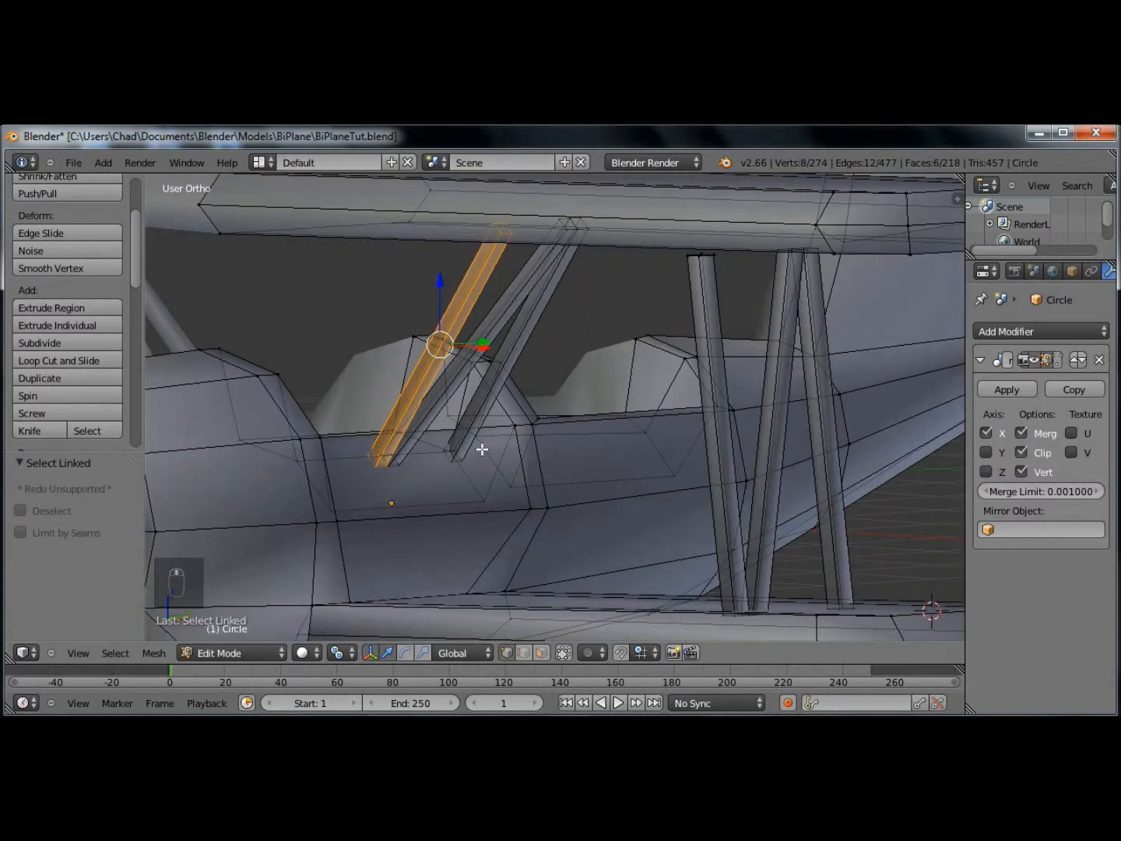
- Deselect everything and place the 3D cursor at the upper wing's underside near its front, about X 1.25, Y -1.38, Z 1.89
{"action": "key", "text": "Tab"}
{"action": "key", "text": "Tab"}
{"action": "key", "text": "a"}
{"action": "key", "text": "a"}
{"action": "key", "text": "a"}
{"action": "key", "text": "KP_1"}
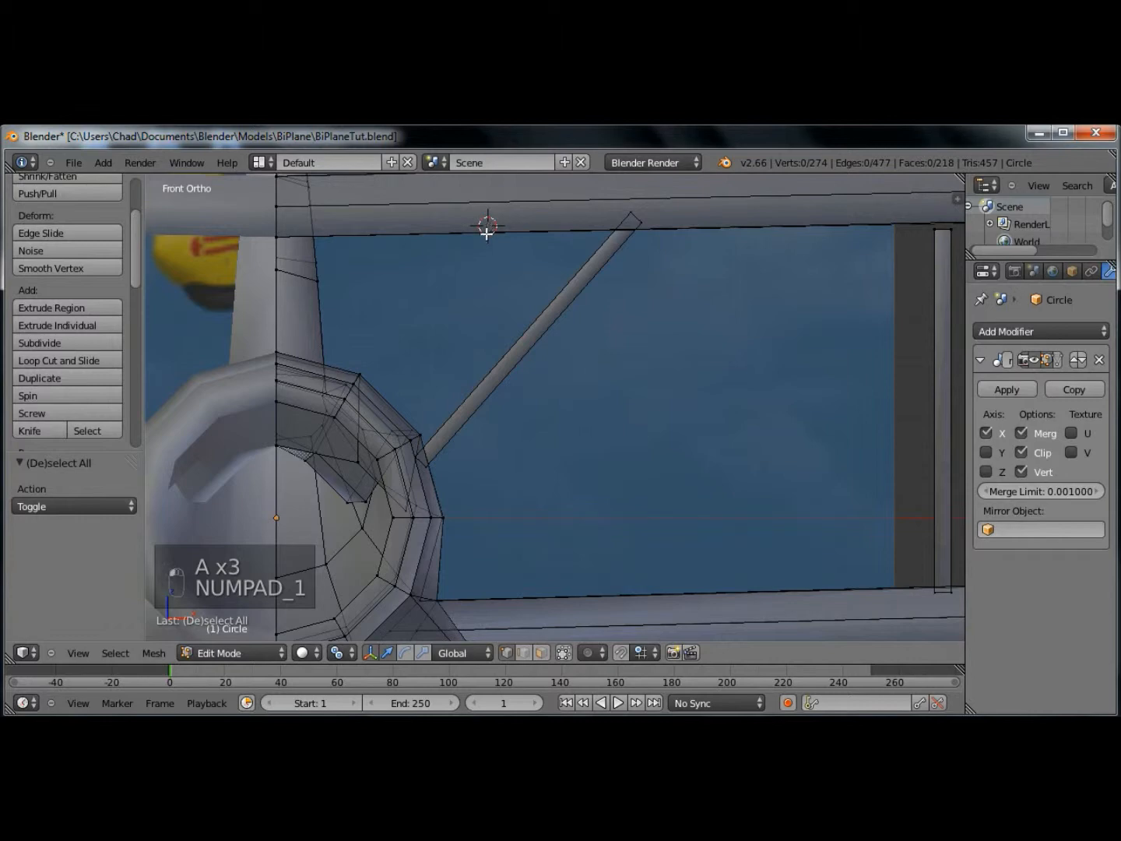
{"action": "key", "text": "KP_7"}
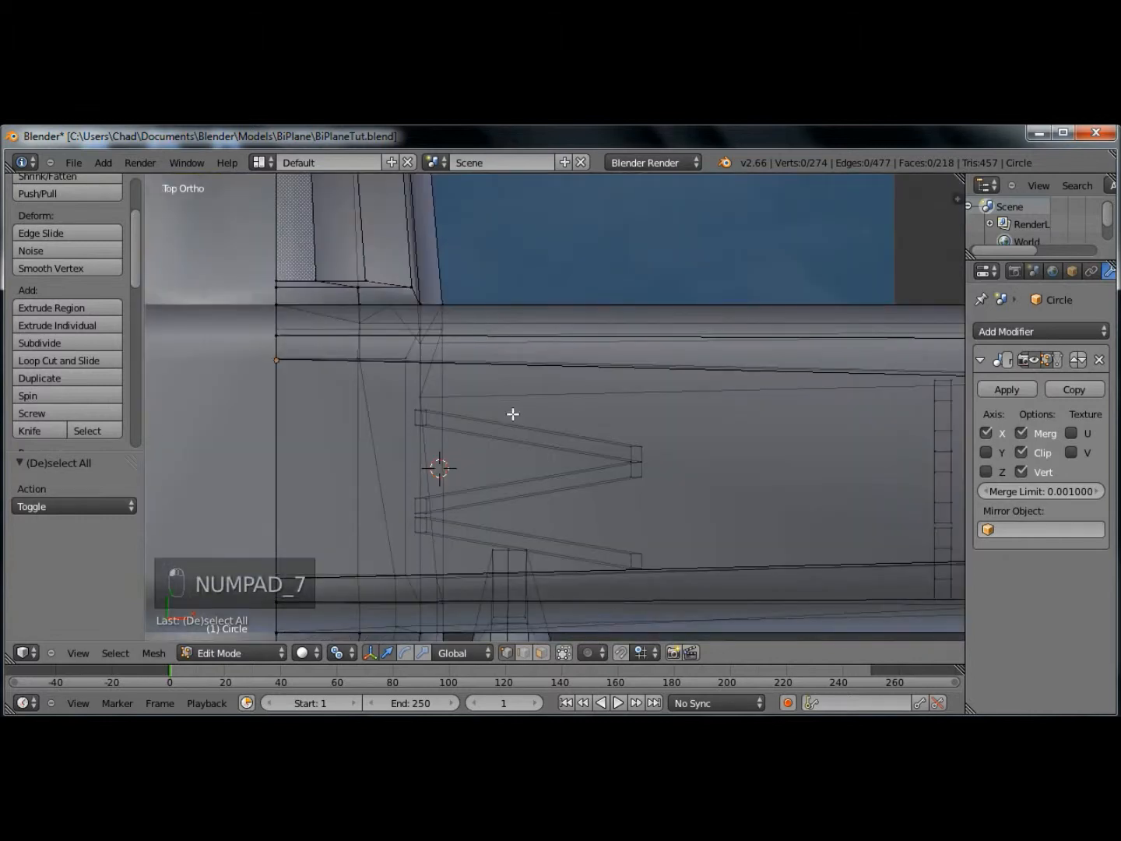
{"action": "middle_click_drag", "start_coordinate": [477, 576], "coordinate": [485, 335], "text": "shift"}
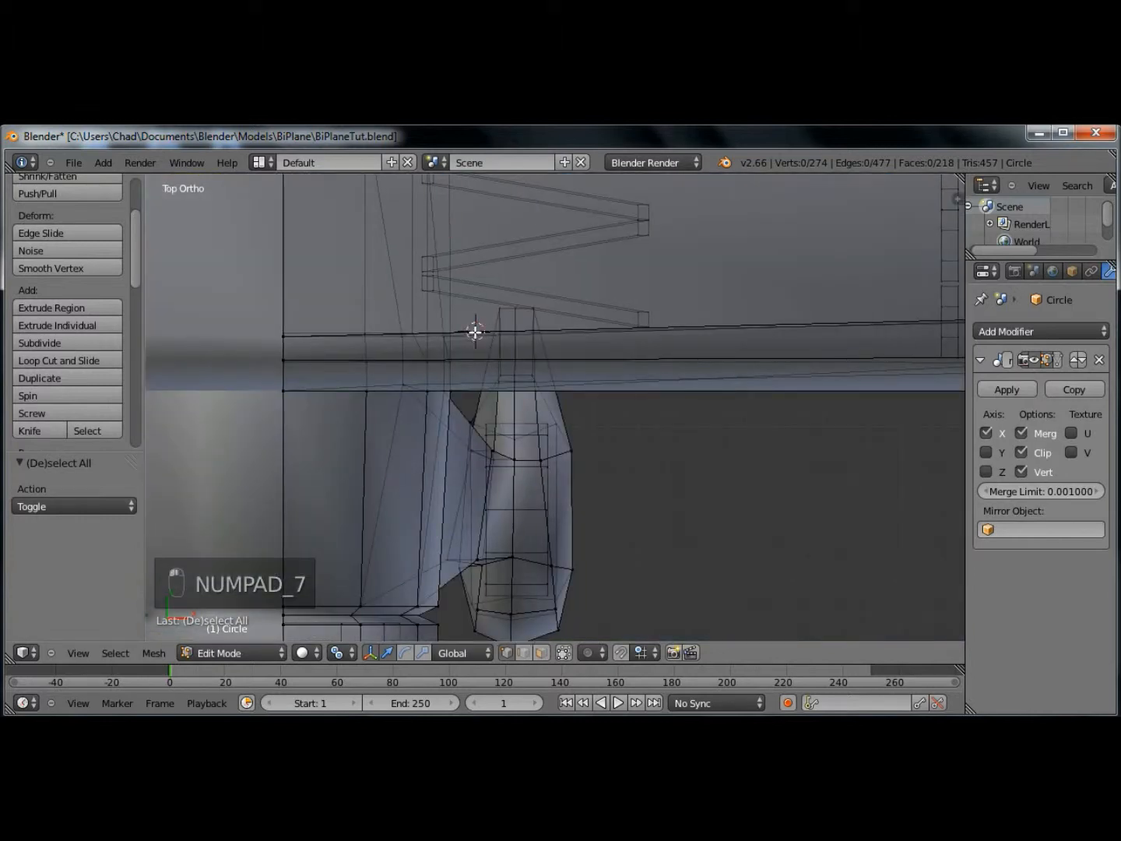
- Add a cube at the 3D cursor in front view and scale it to about 0.13, then by 0.624
{"action": "key", "text": "KP_1"}
{"action": "left_click", "coordinate": [103, 163]}
{"action": "mouse_move", "coordinate": [130, 183]}
{"action": "left_click", "coordinate": [263, 199]}
{"action": "key", "text": "s"}
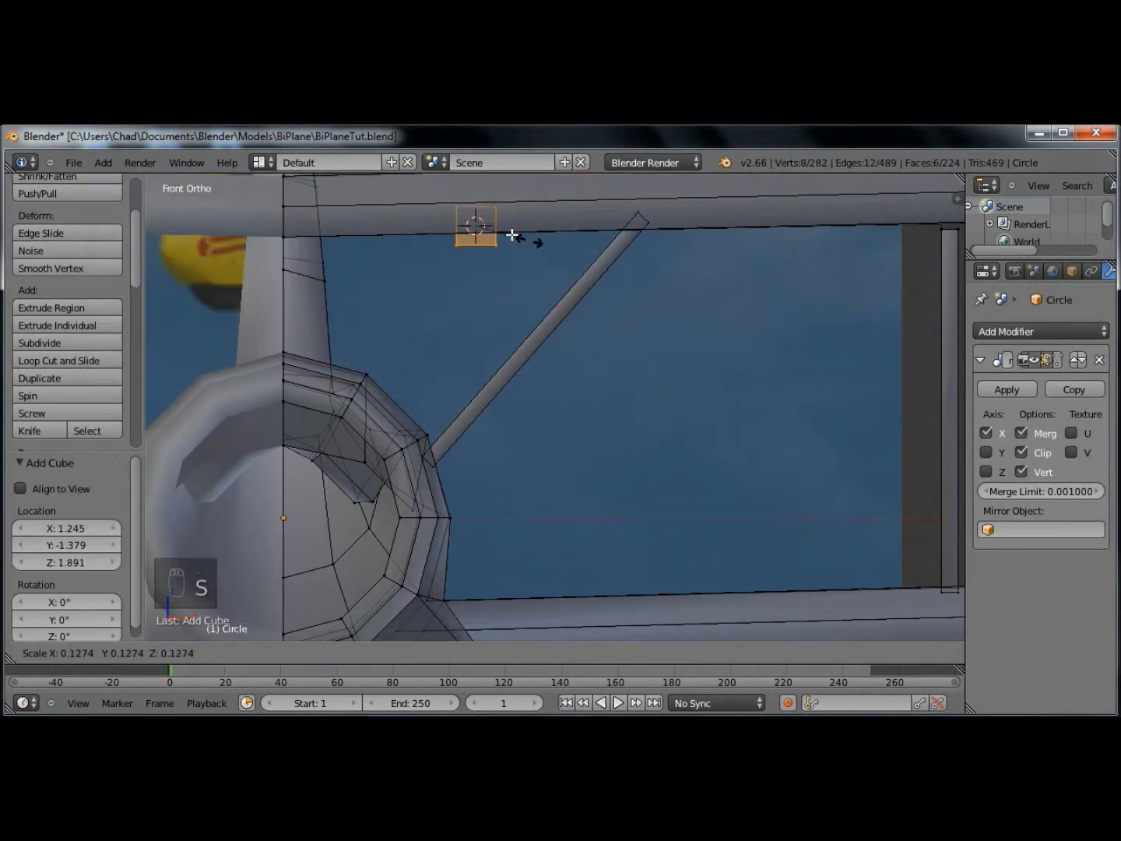
{"action": "left_click", "coordinate": [514, 235]}
{"action": "key", "text": "s"}
{"action": "left_click", "coordinate": [591, 299]}
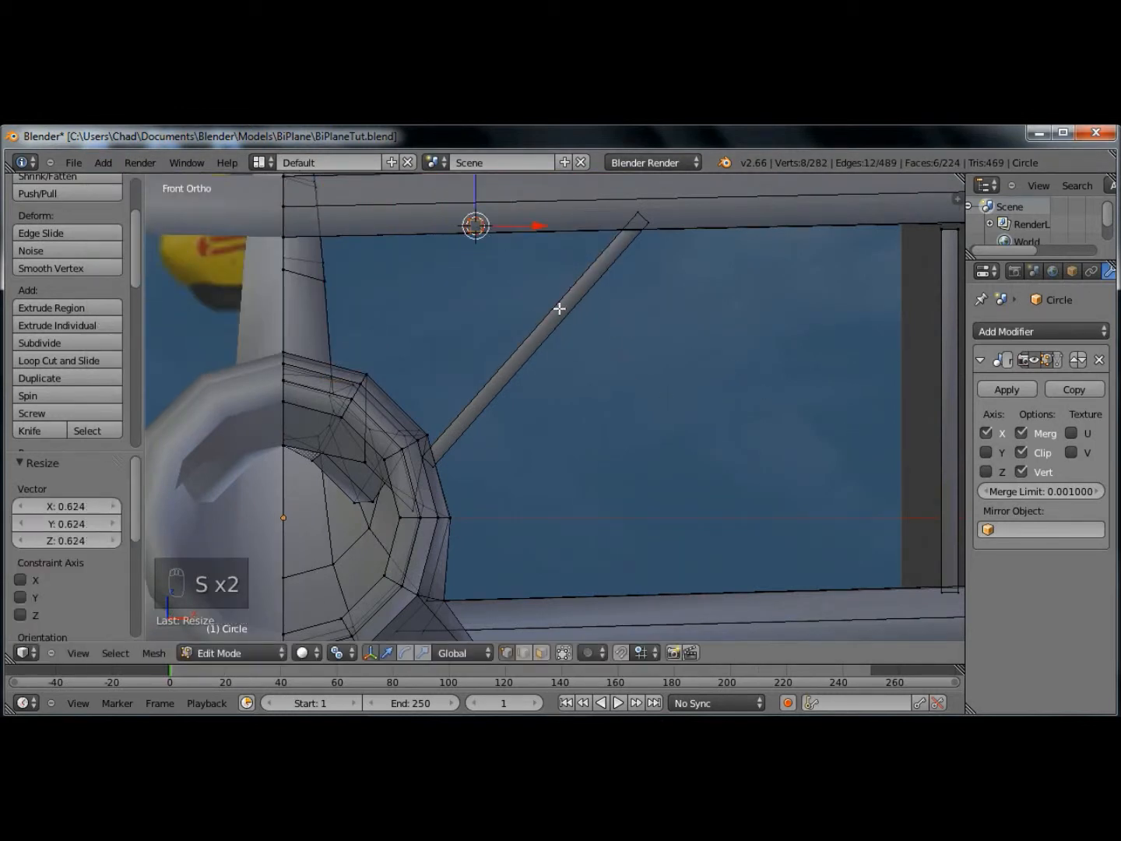
- Rotate the new cube and stretch one end down toward the lower wing, moving it about X 2.708, Z -2.247
{"action": "key", "text": "r"}
{"action": "left_click", "coordinate": [598, 298]}
{"action": "key", "text": "a"}
{"action": "key", "text": "b"}
{"action": "key", "text": "b"}
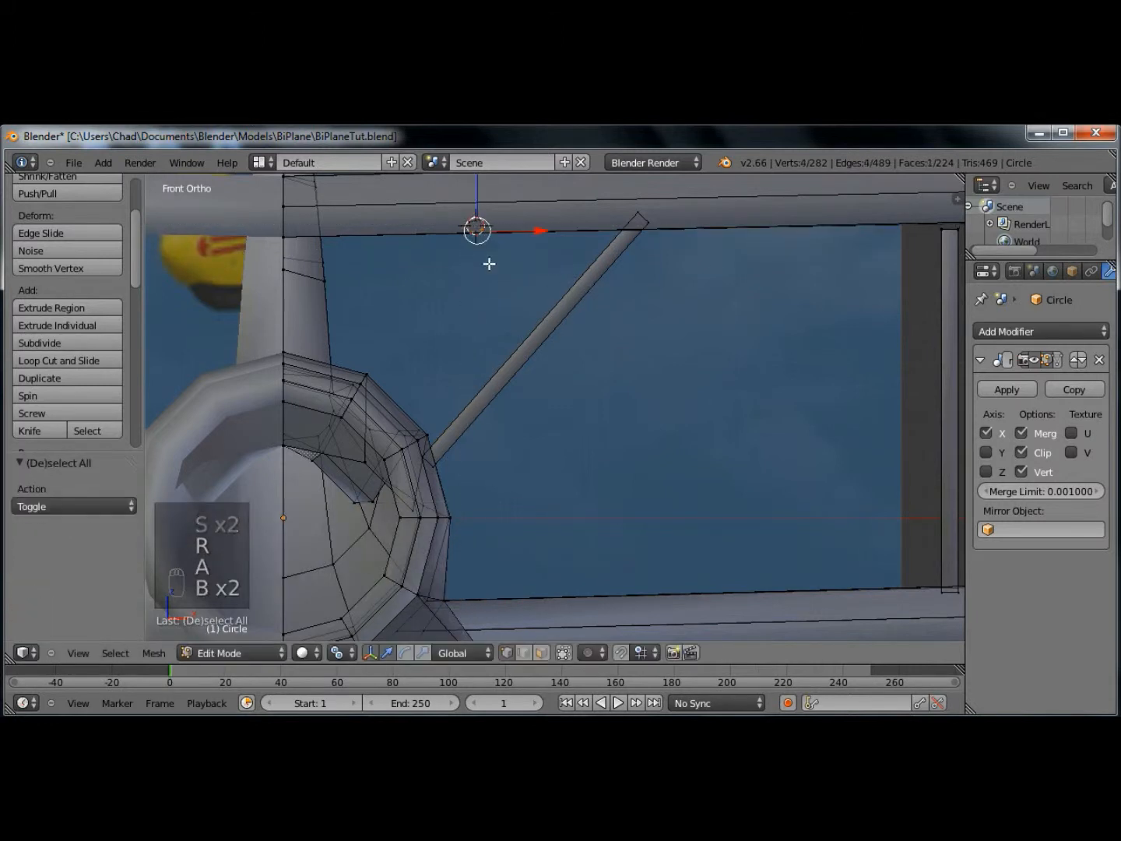
{"action": "key", "text": "g"}
{"action": "left_click", "coordinate": [925, 619]}
{"action": "middle_click_drag", "start_coordinate": [871, 566], "coordinate": [720, 458], "text": "shift"}
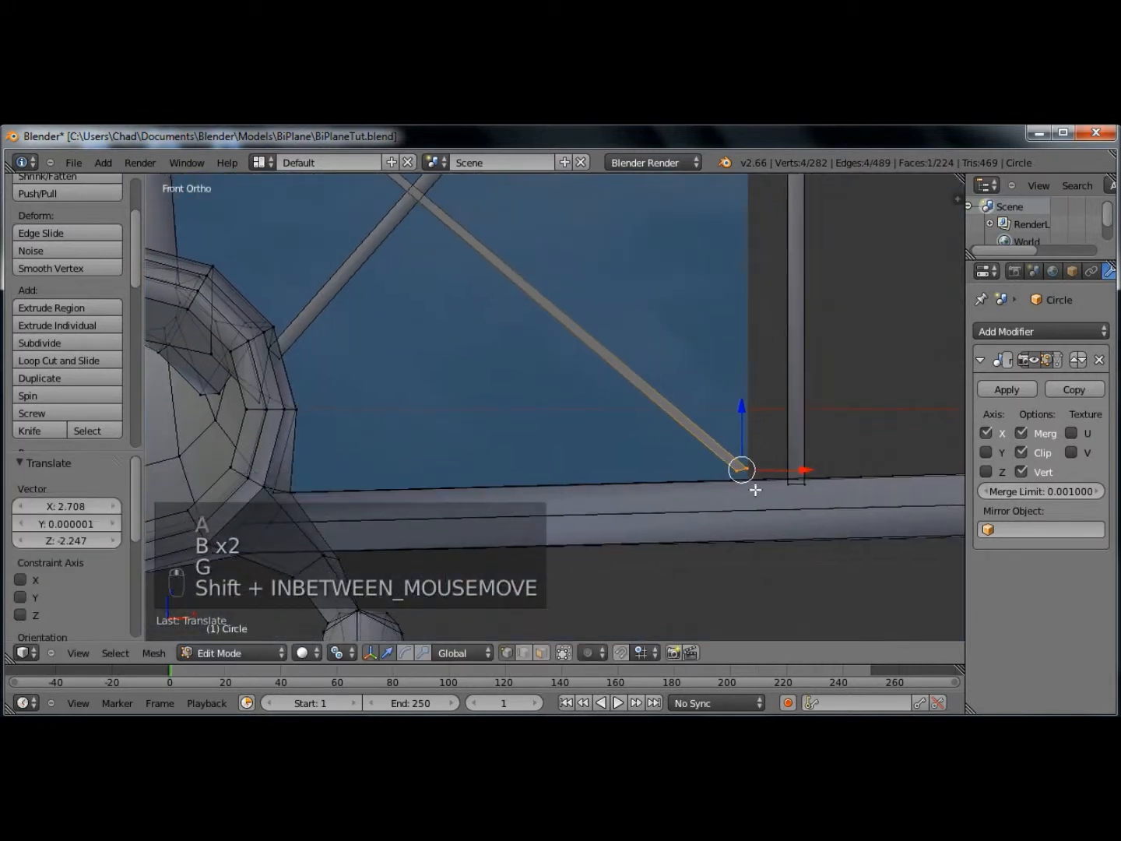
- Move the brace's lower end into the lower wing beside the outer vertical strut and rotate that end face by about 15°
{"action": "key", "text": "g"}
{"action": "left_click", "coordinate": [798, 514]}
{"action": "key", "text": "r"}
{"action": "left_click", "coordinate": [836, 466]}
{"action": "key", "text": "r"}
{"action": "left_click", "coordinate": [847, 475]}
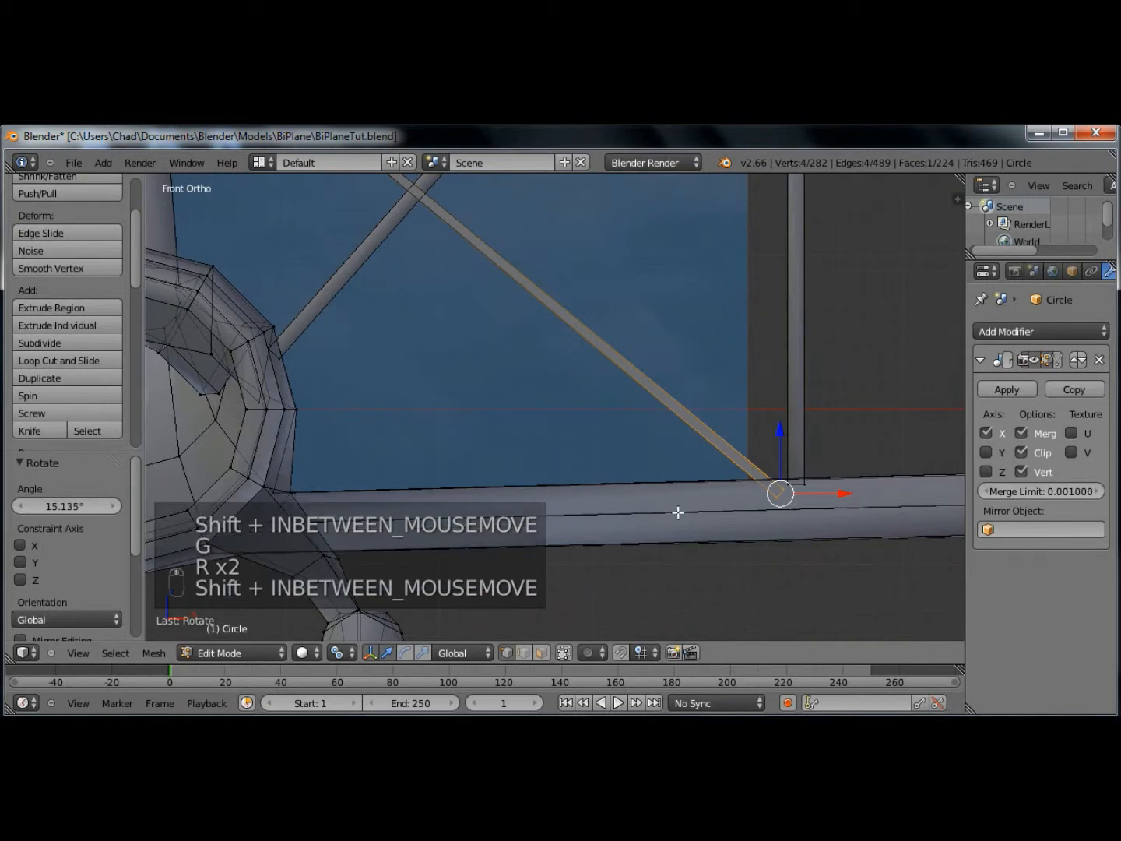
- Rotate the brace's upper end face to follow the slant and adjust its position at the upper wing
{"action": "middle_click_drag", "start_coordinate": [678, 512], "coordinate": [744, 586], "text": "shift"}
{"action": "key", "text": "a"}
{"action": "key", "text": "b"}
{"action": "key", "text": "b"}
{"action": "key", "text": "r"}
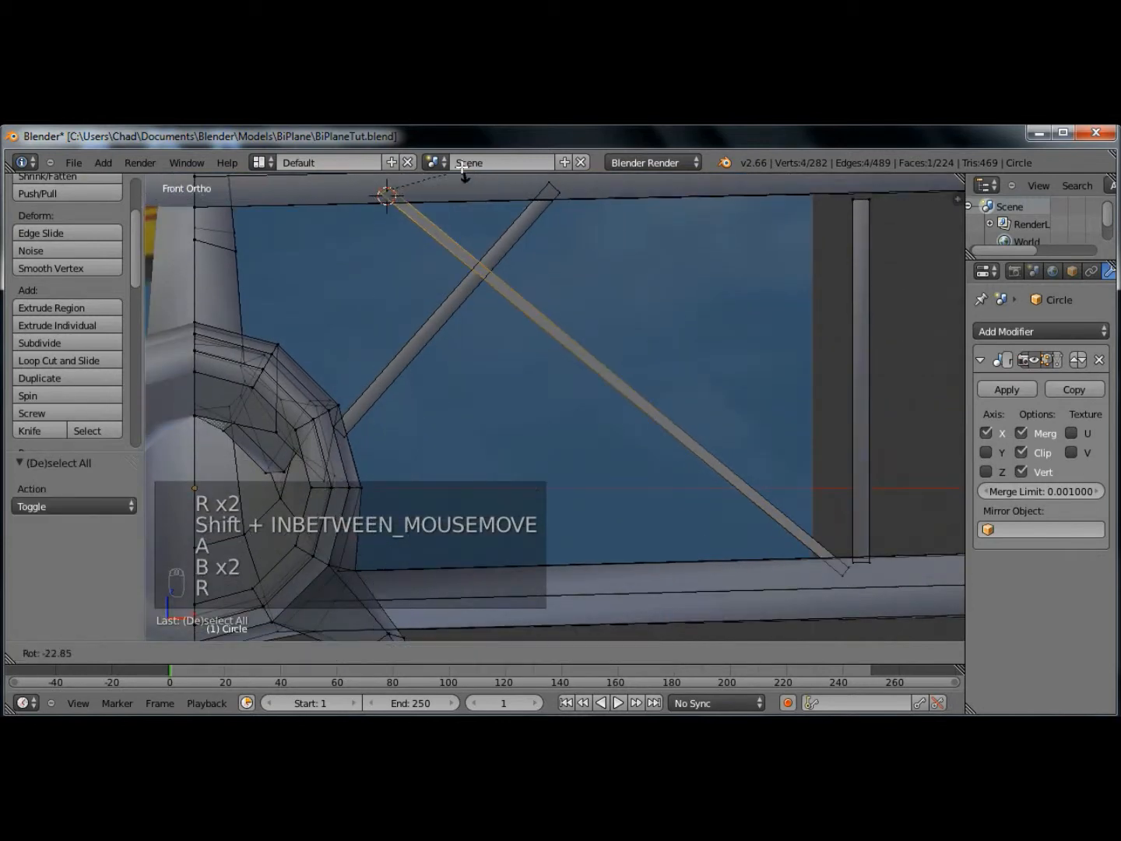
{"action": "left_click", "coordinate": [463, 172]}
{"action": "key", "text": "g"}
{"action": "left_click", "coordinate": [487, 255]}
- Duplicate the whole diagonal brace in place and rotate the copy by 180° and 90° so the two cross
{"action": "key", "text": "a"}
{"action": "key", "text": "l"}
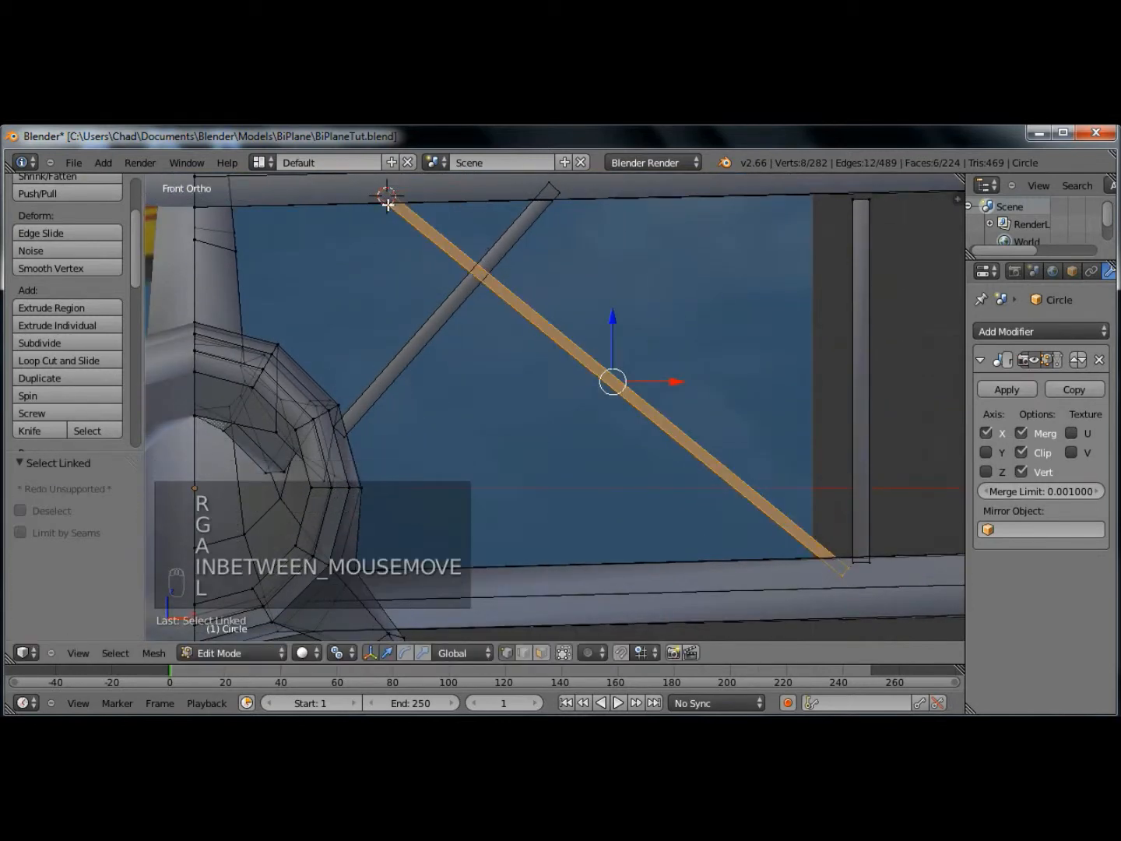
{"action": "key", "text": "shift+d"}
{"action": "left_click", "coordinate": [604, 262]}
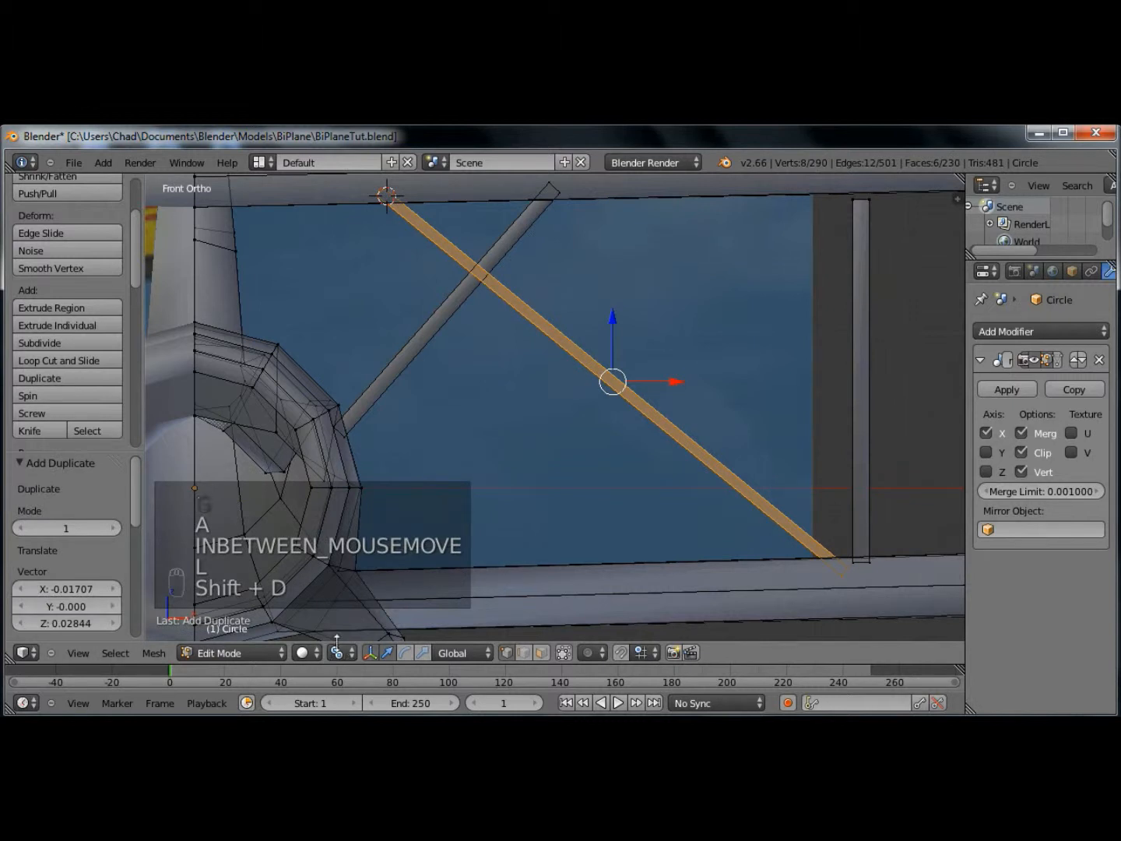
{"action": "key", "text": "r"}
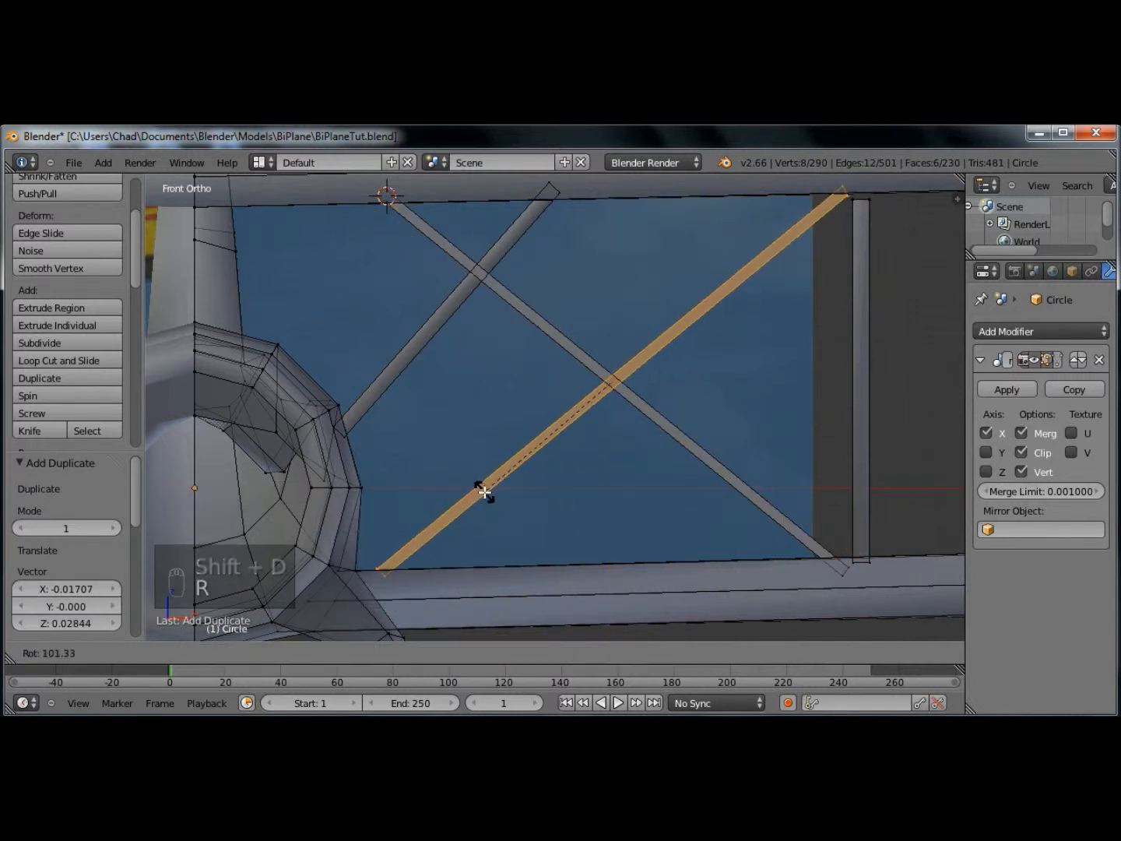
{"action": "type", "text": "180"}
{"action": "key", "text": "Return"}
{"action": "type", "text": "r90"}
{"action": "key", "text": "Return"}
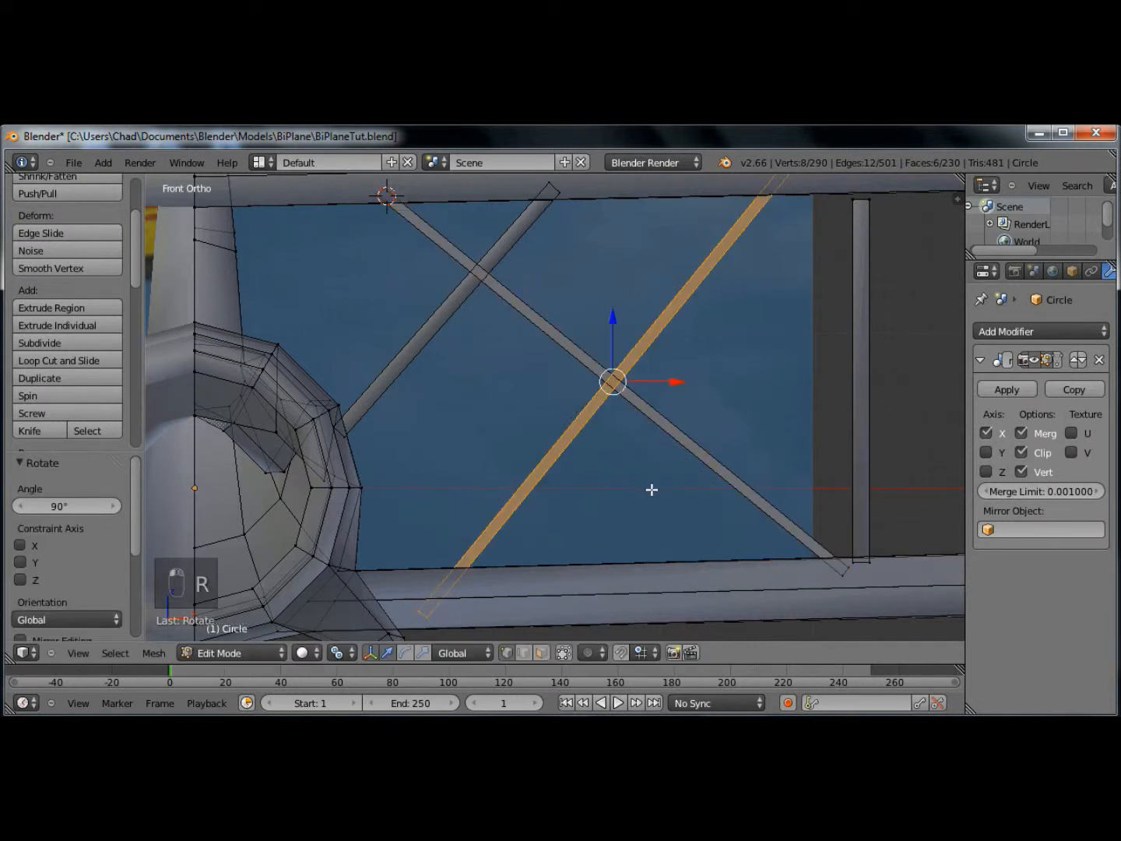
- Rotate the crossing brace by a further 5.24° or so between the two wings
{"action": "scroll", "coordinate": [611, 439], "scroll_direction": "down", "scroll_amount": 2}
{"action": "key", "text": "r"}
{"action": "key", "text": "r"}
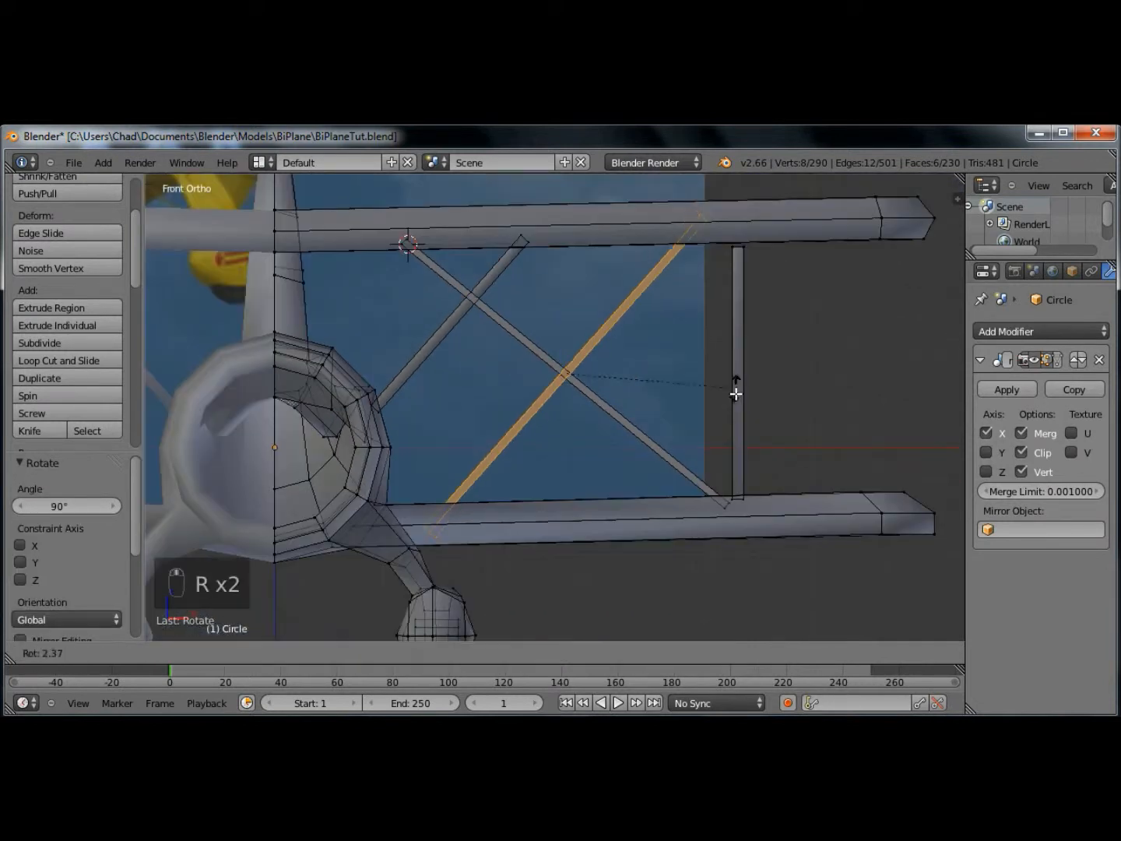
{"action": "left_click", "coordinate": [732, 403]}
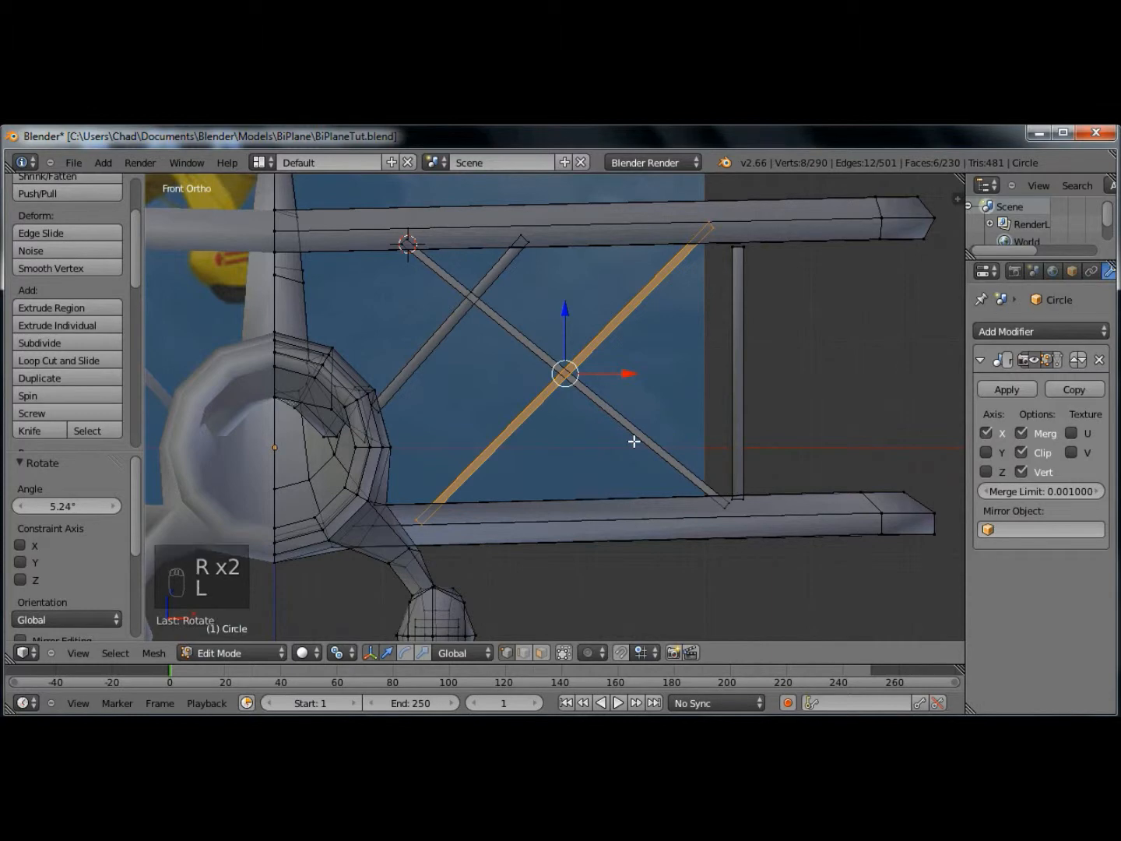
- Duplicate both crossing braces in top view and move the copies along Y toward the wings' rear edge
{"action": "key", "text": "l"}
{"action": "key", "text": "KP_7"}
{"action": "key", "text": "shift+d"}
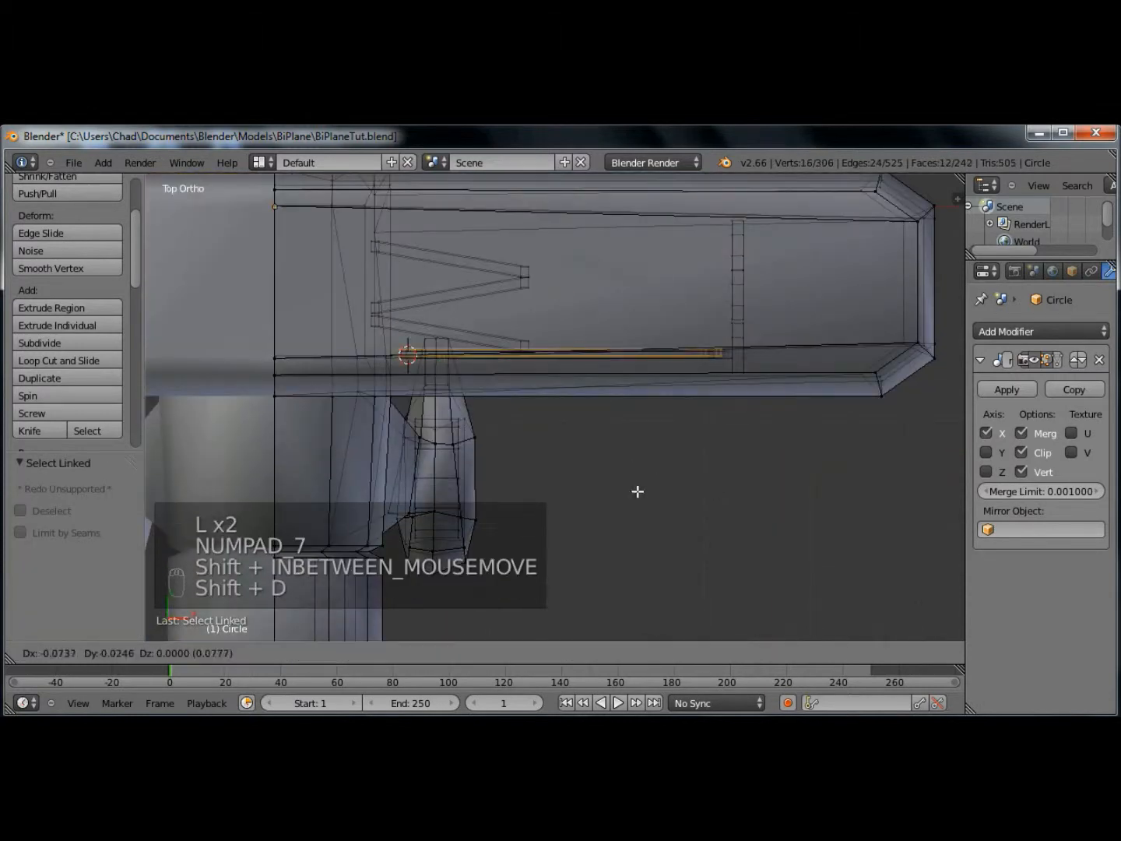
{"action": "left_click", "coordinate": [638, 410]}
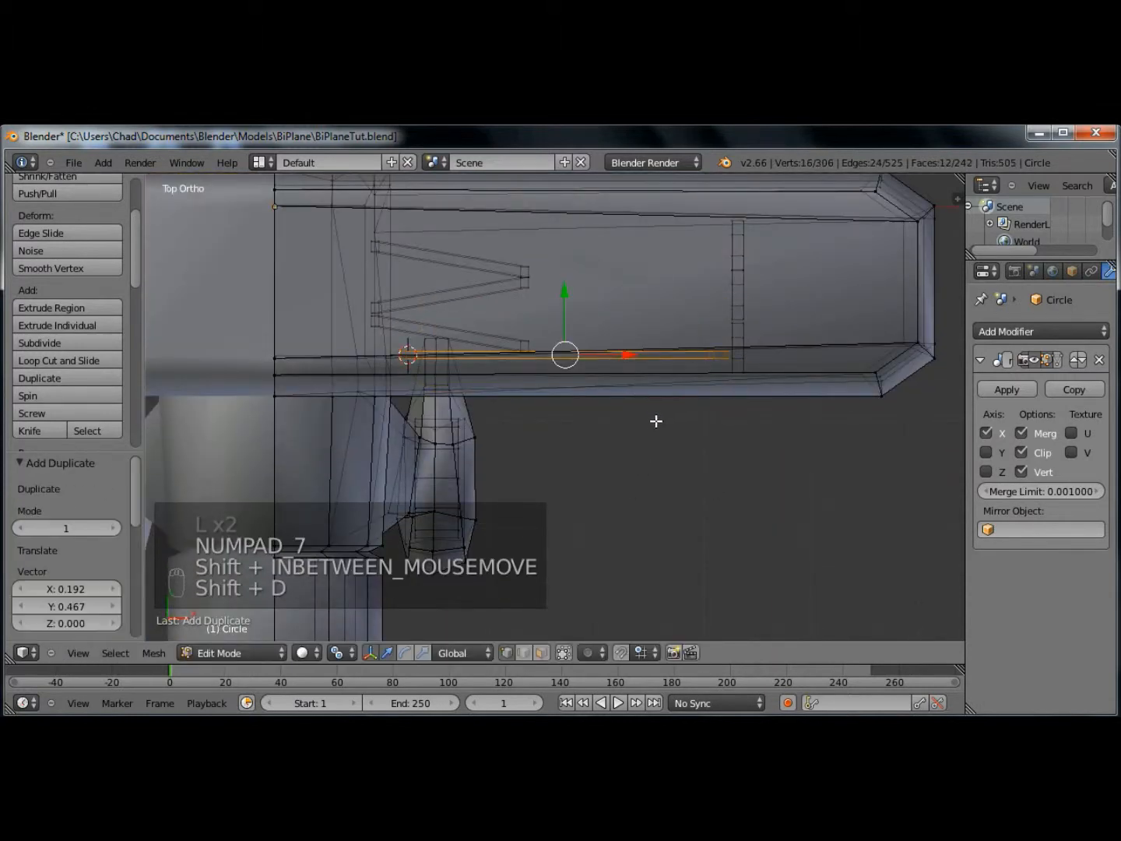
{"action": "key", "text": "g"}
{"action": "key", "text": "y"}
{"action": "left_click", "coordinate": [654, 284]}
- Check the braces on the whole model and scale the rear copied pair down to make it much thinner
{"action": "key", "text": "Tab"}
{"action": "middle_click_drag", "start_coordinate": [705, 428], "coordinate": [638, 411]}
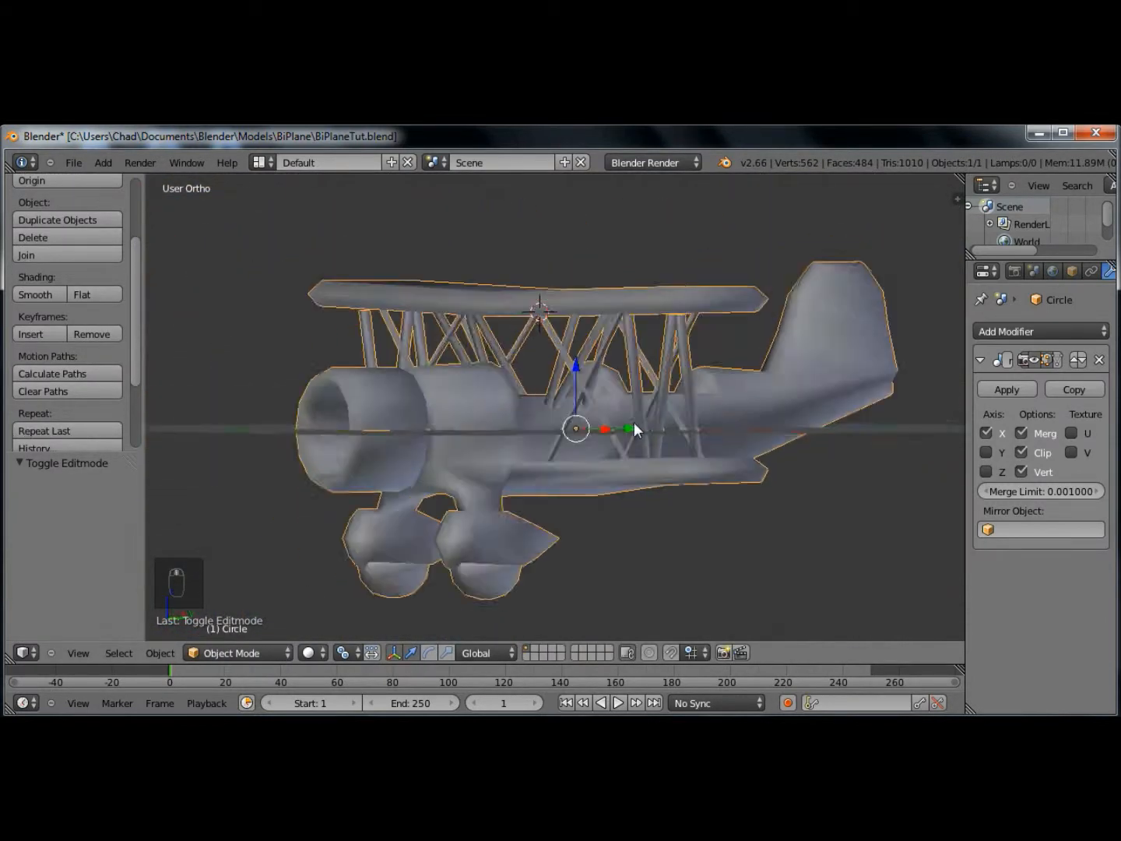
{"action": "key", "text": "Tab"}
{"action": "scroll", "coordinate": [523, 430], "scroll_direction": "up", "scroll_amount": 10}
{"action": "key", "text": "s"}
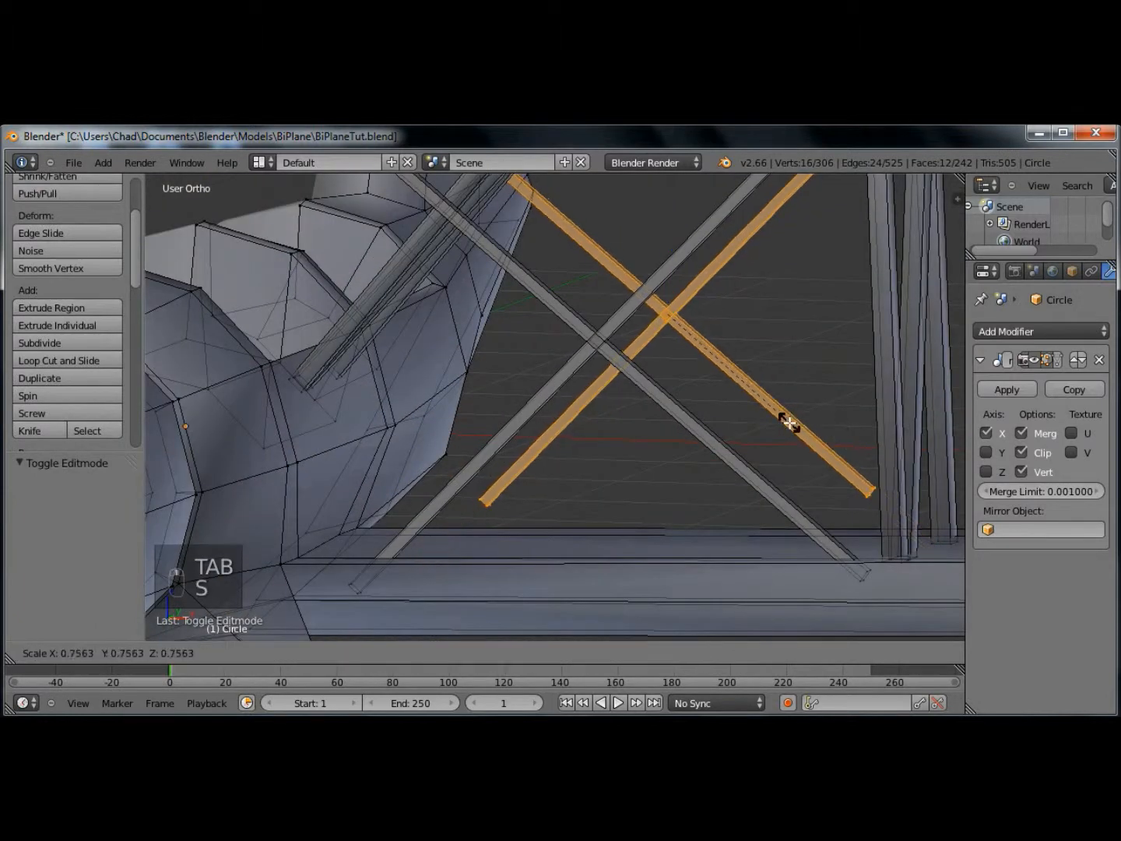
{"action": "left_click", "coordinate": [723, 365]}
- Select both thick braces of the original front pair and delete their vertices
{"action": "key", "text": "a"}
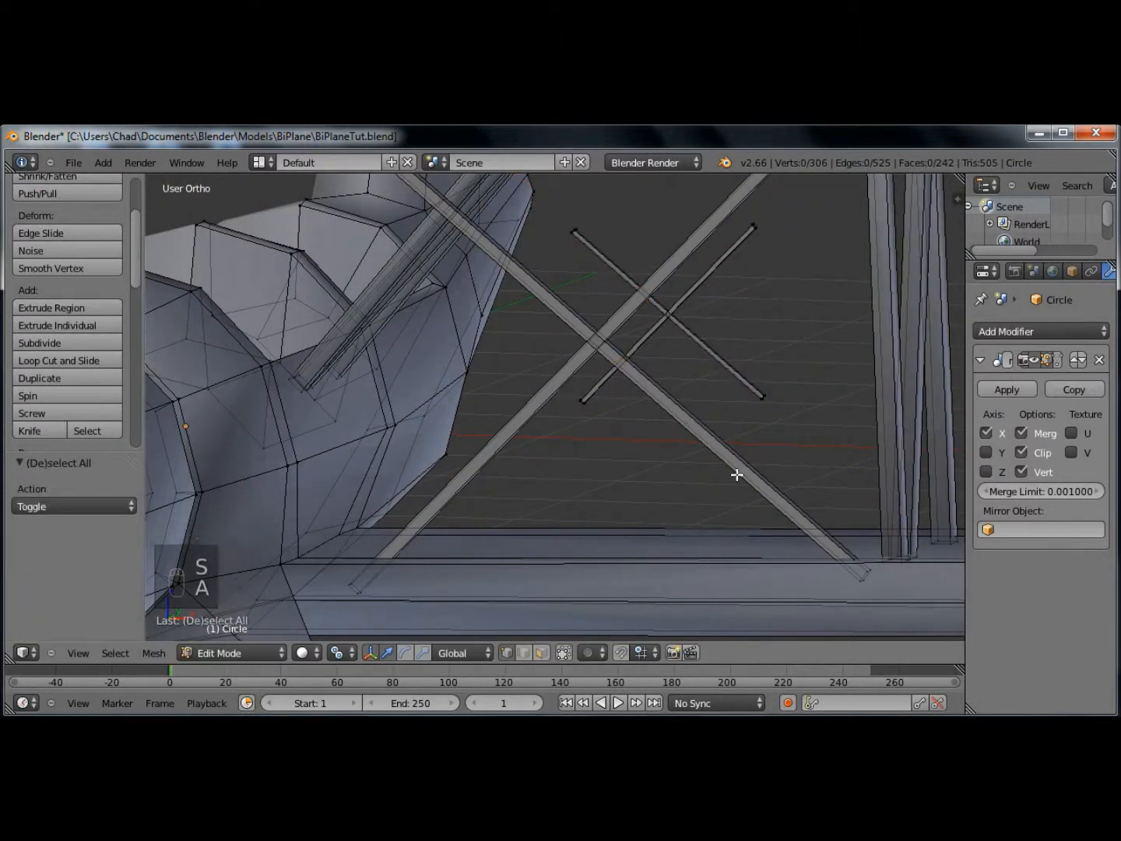
{"action": "key", "text": "l"}
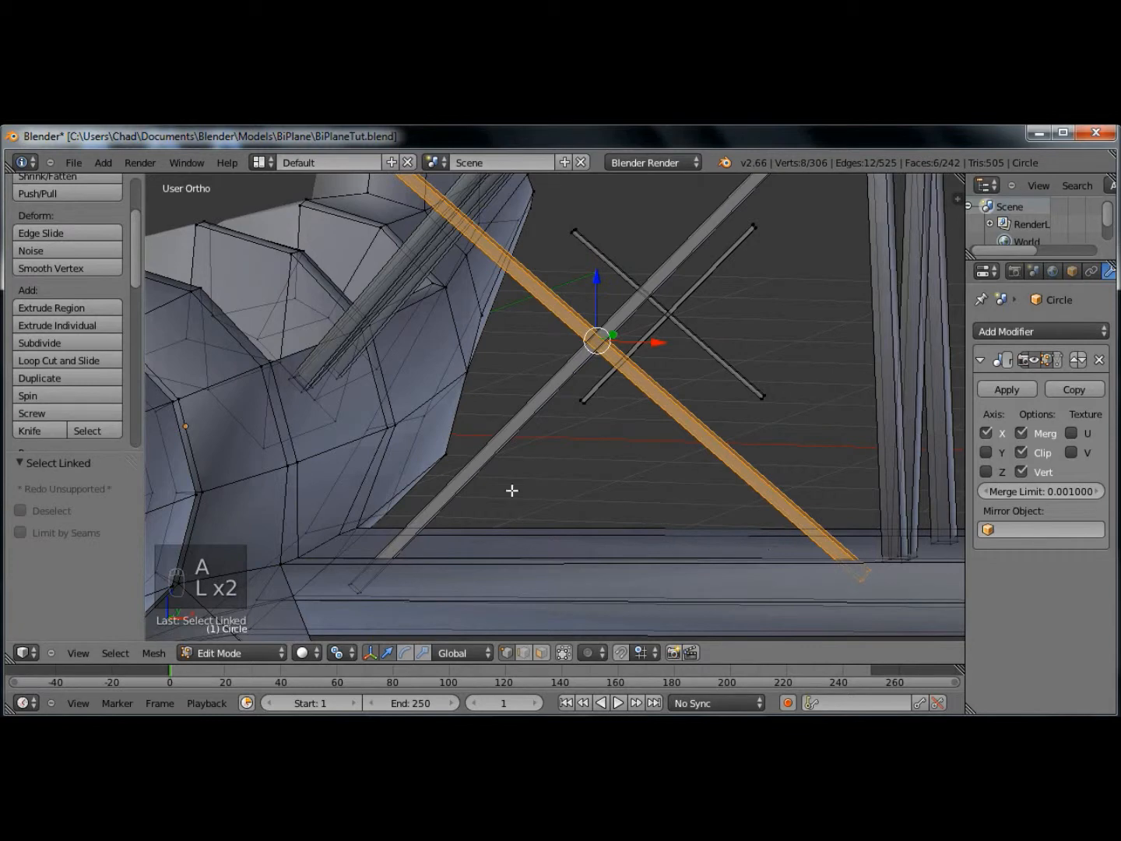
{"action": "key", "text": "k"}
{"action": "right_click", "coordinate": [353, 590]}
{"action": "key", "text": "l"}
{"action": "key", "text": "x"}
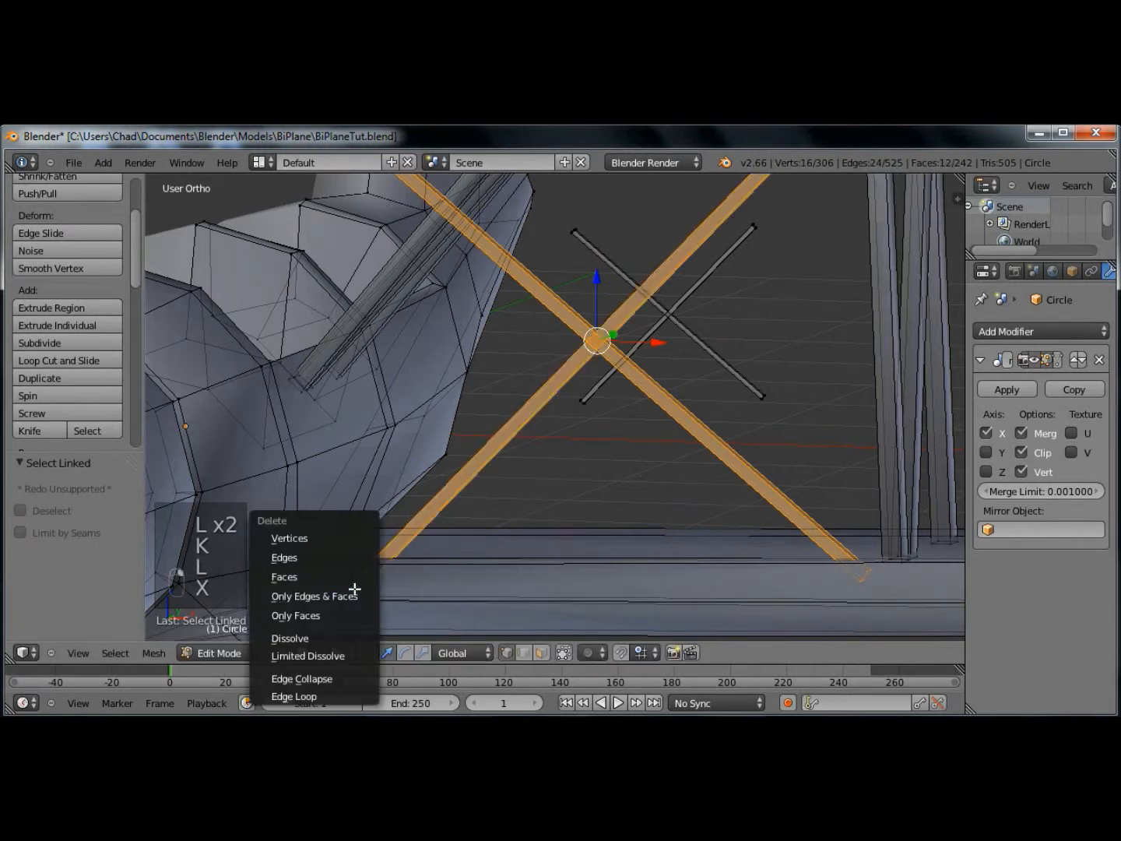
{"action": "left_click", "coordinate": [346, 539]}
- In front view, move the lower ends of the thin crossing braces down along Z into the lower wing
{"action": "key", "text": "KP_1"}
{"action": "key", "text": "b"}
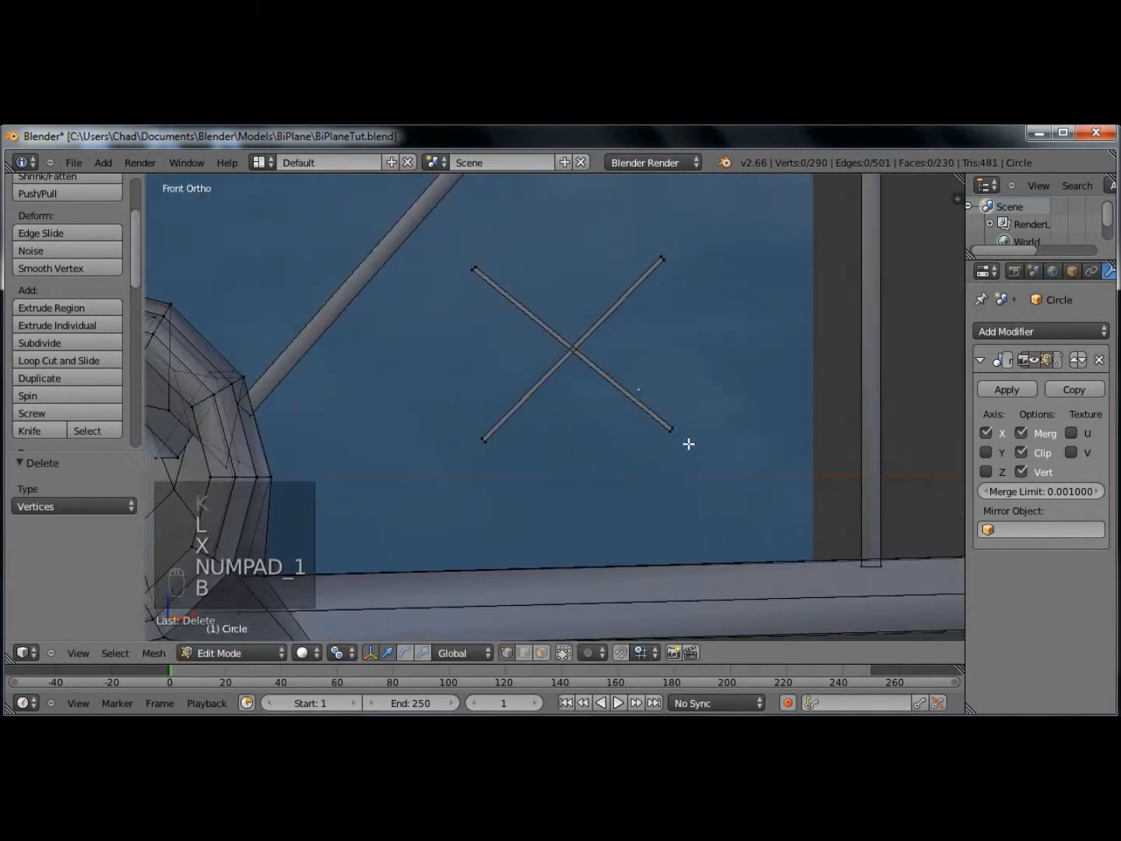
{"action": "left_click_drag", "start_coordinate": [687, 319], "coordinate": [573, 458]}
{"action": "scroll", "coordinate": [572, 458], "scroll_direction": "down", "scroll_amount": 1}
{"action": "key", "text": "b"}
{"action": "left_click_drag", "start_coordinate": [483, 354], "coordinate": [662, 466]}
{"action": "key", "text": "g"}
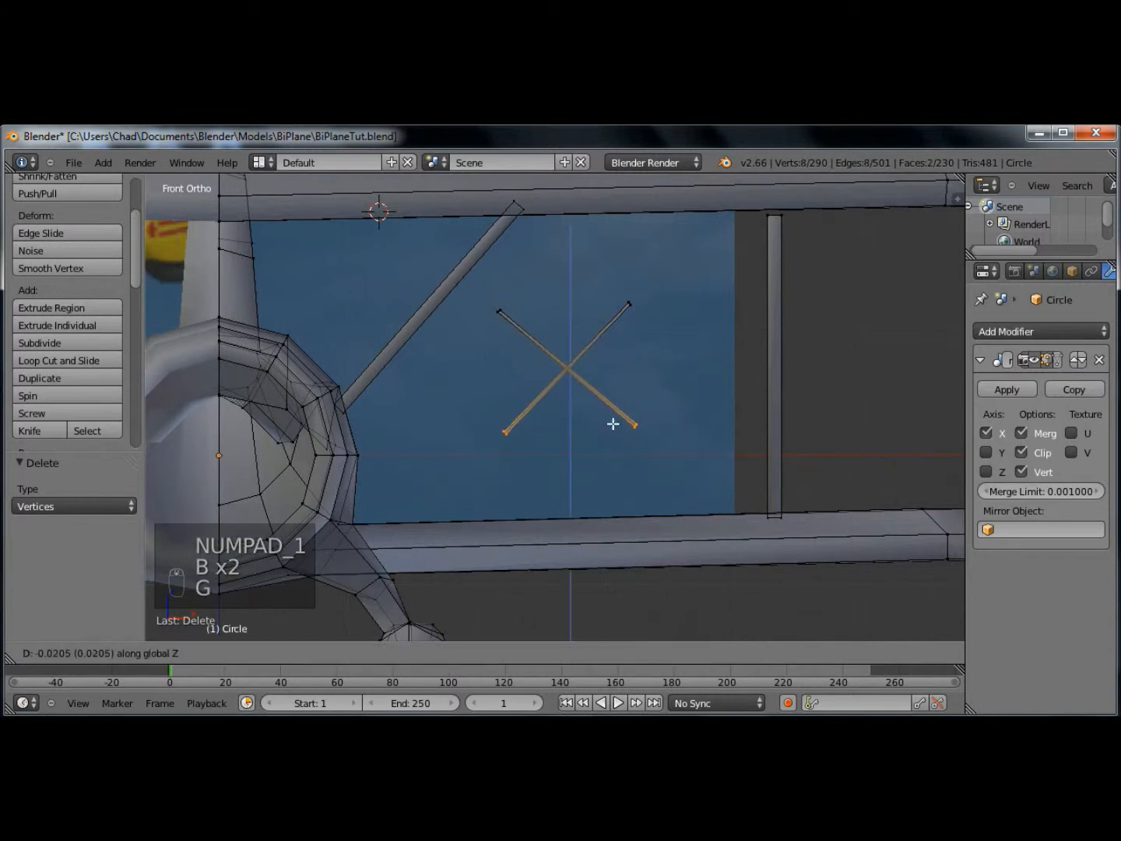
{"action": "left_click", "coordinate": [616, 510]}
- Select the upper ends of the thin braces and raise them along Z into the upper wing
{"action": "key", "text": "a"}
{"action": "key", "text": "b"}
{"action": "key", "text": "b"}
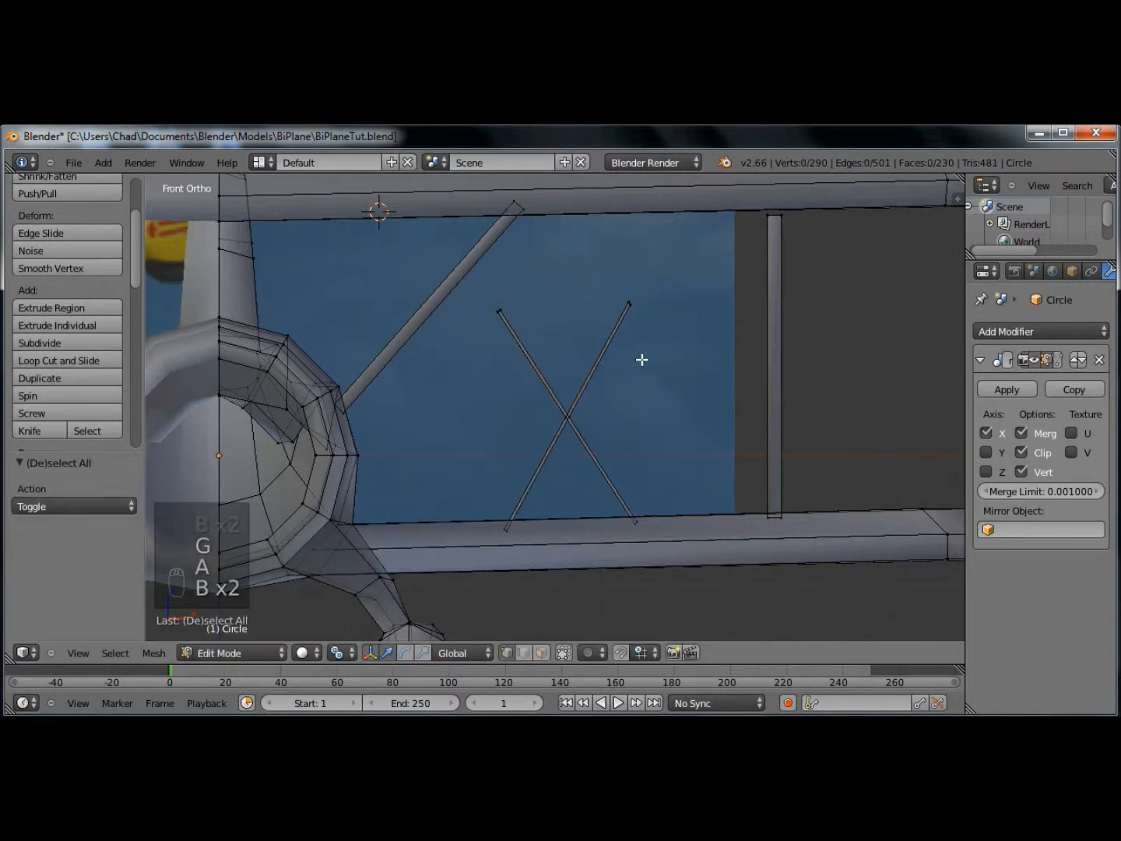
{"action": "key", "text": "b"}
{"action": "left_click_drag", "start_coordinate": [470, 275], "coordinate": [652, 358]}
{"action": "key", "text": "g"}
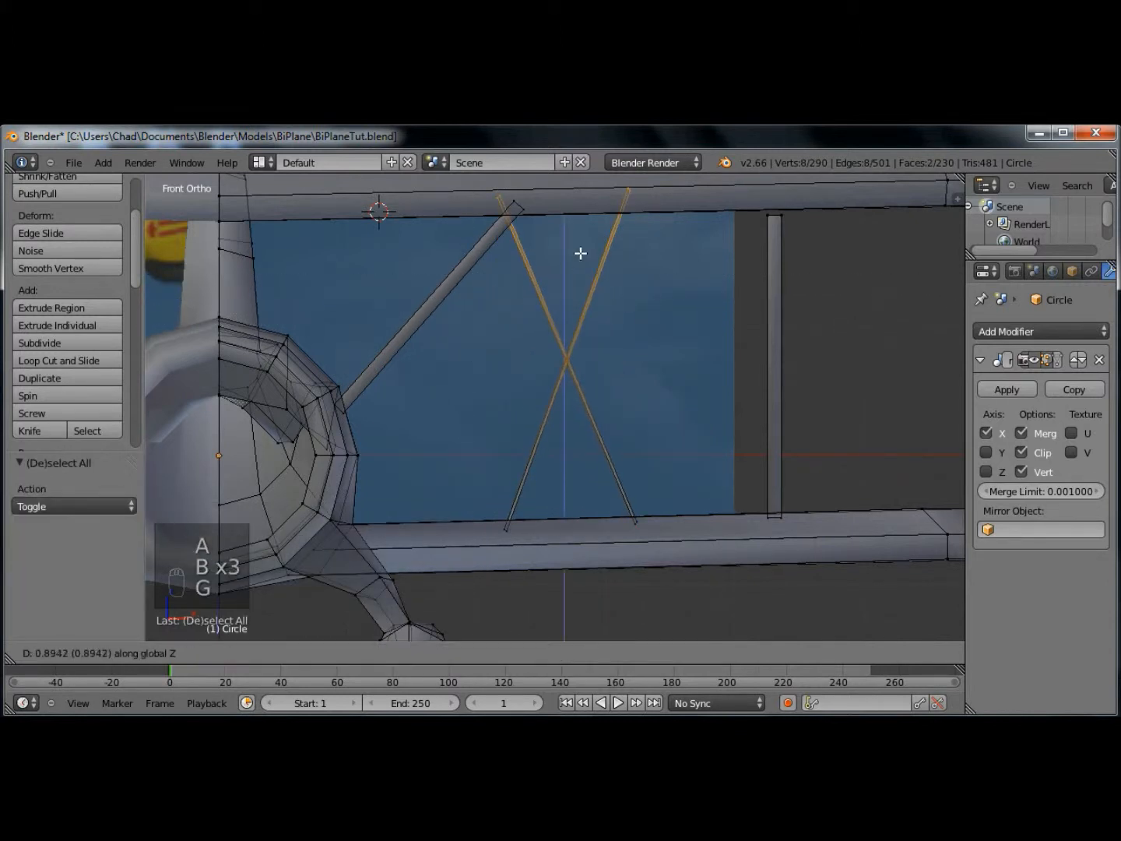
{"action": "left_click", "coordinate": [560, 253]}
- Select the thin braces' fuselage-side ends and move them along X toward the fuselage
{"action": "key", "text": "a"}
{"action": "key", "text": "b"}
{"action": "key", "text": "b"}
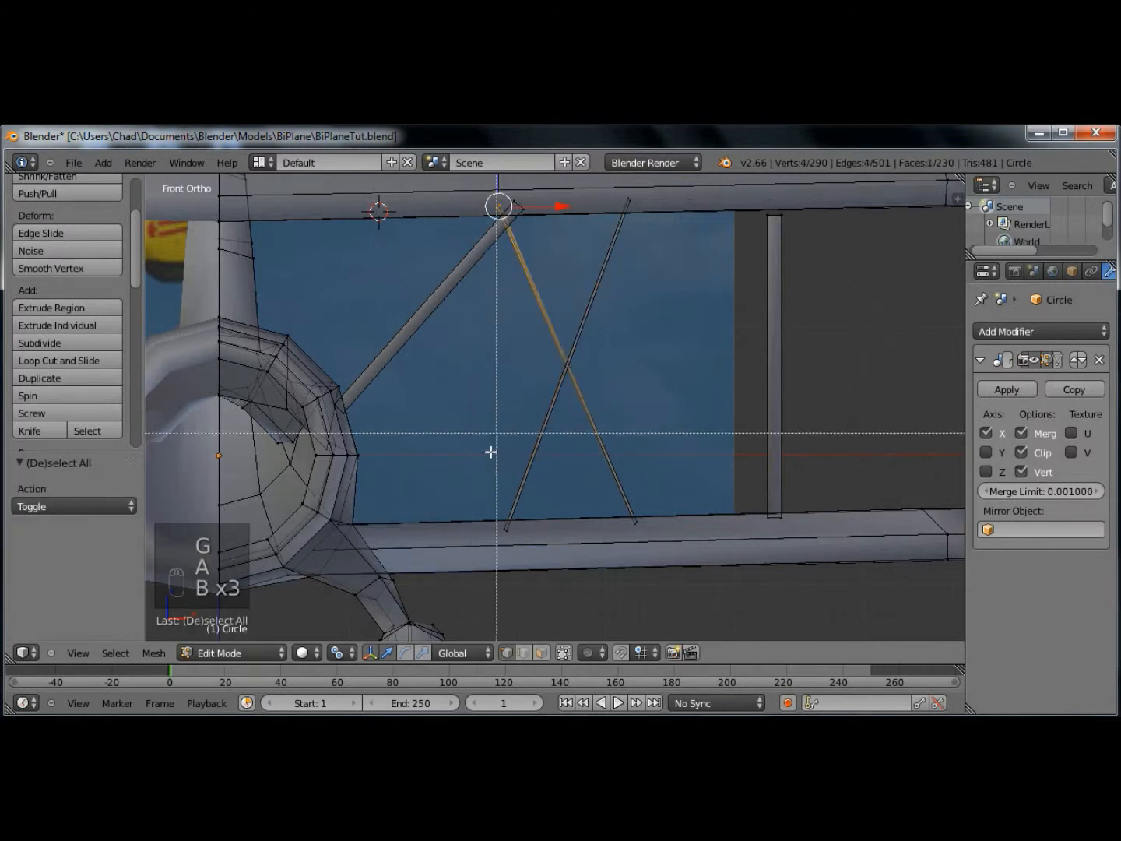
{"action": "left_click_drag", "start_coordinate": [550, 369], "coordinate": [550, 370]}
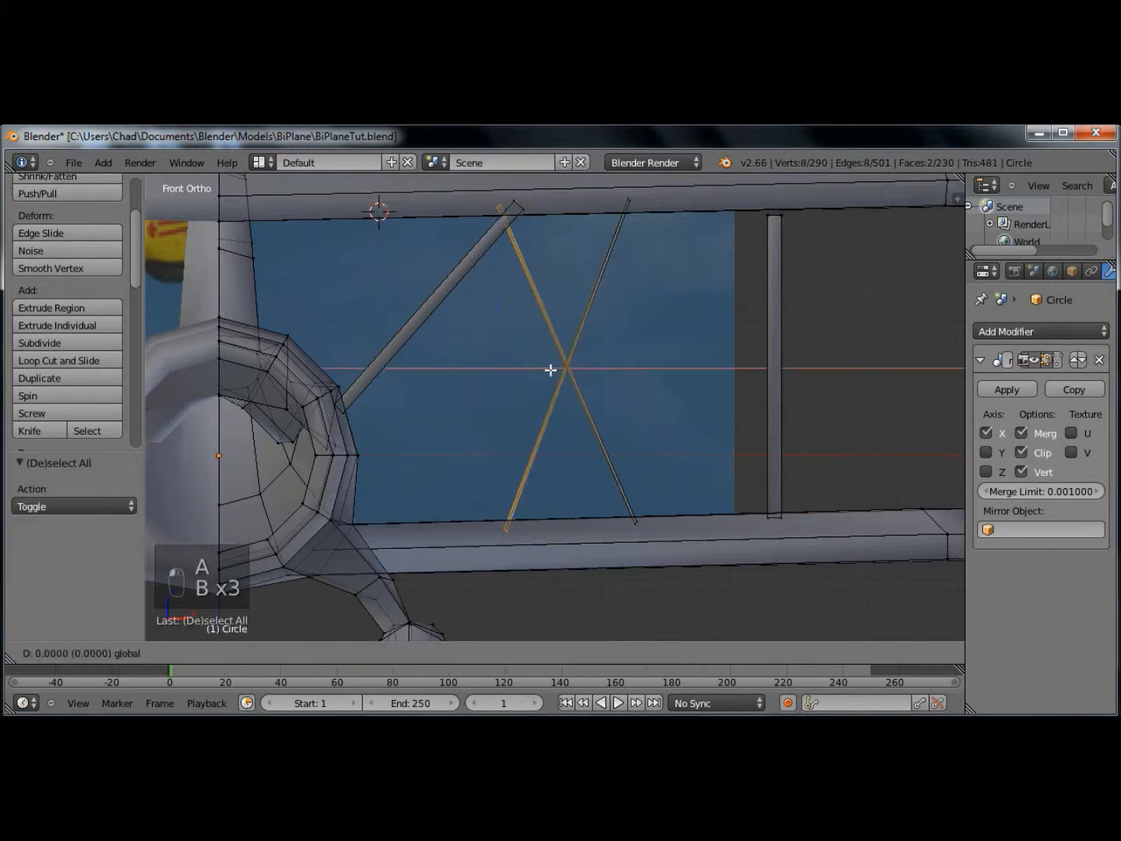
{"action": "left_click", "coordinate": [448, 383]}
- Select the thin braces' outer ends and move them along X close to the outer vertical strut
{"action": "key", "text": "a"}
{"action": "key", "text": "b"}
{"action": "key", "text": "b"}
{"action": "left_click_drag", "start_coordinate": [605, 195], "coordinate": [669, 537]}
{"action": "left_click_drag", "start_coordinate": [696, 358], "coordinate": [790, 369]}
- Duplicate both thin crossing braces in top view and move the copies along Y to the wings' front edge
{"action": "key", "text": "a"}
{"action": "key", "text": "l"}
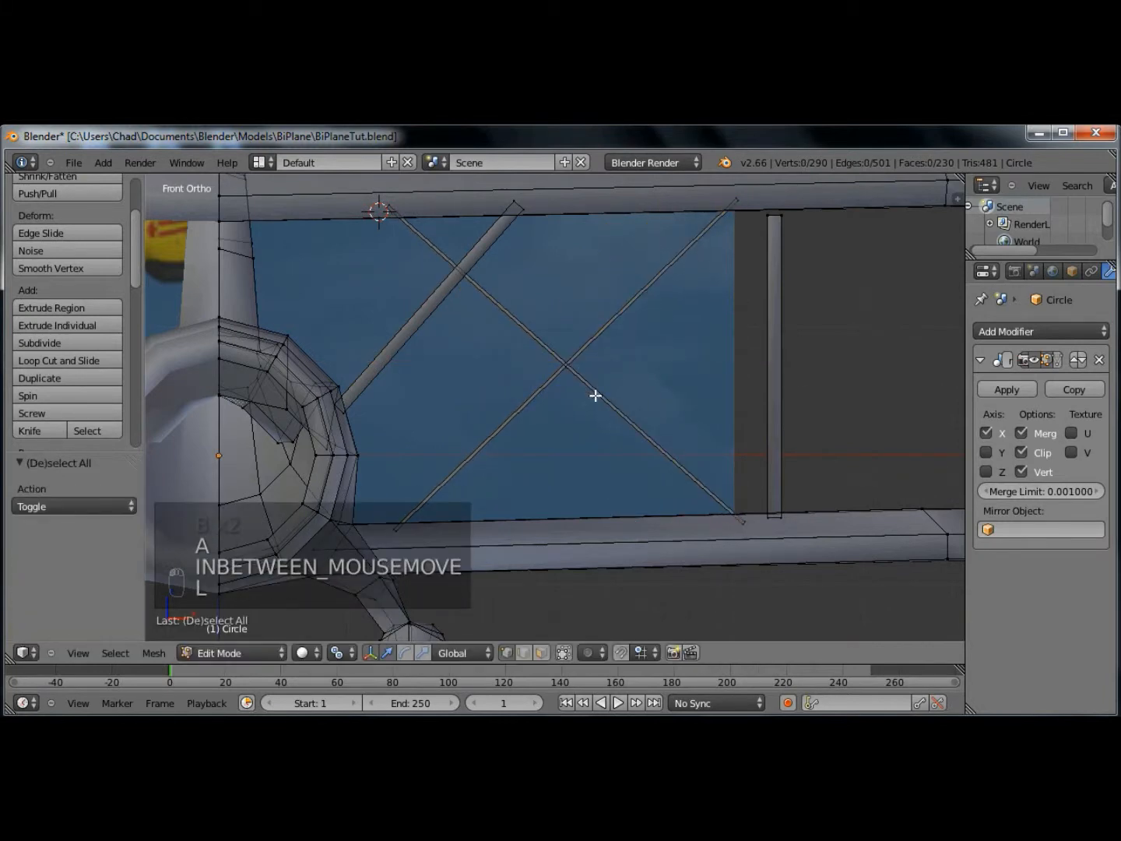
{"action": "key", "text": "l"}
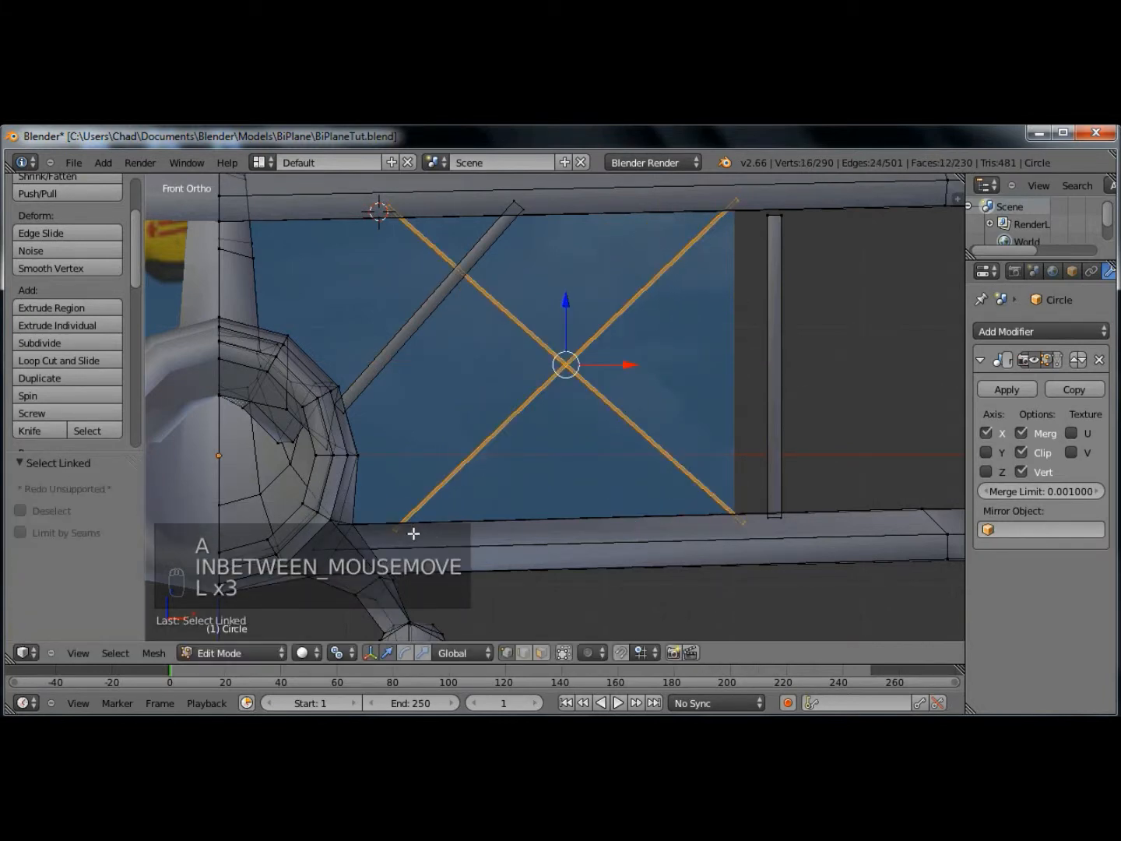
{"action": "key", "text": "KP_7"}
{"action": "key", "text": "shift+d"}
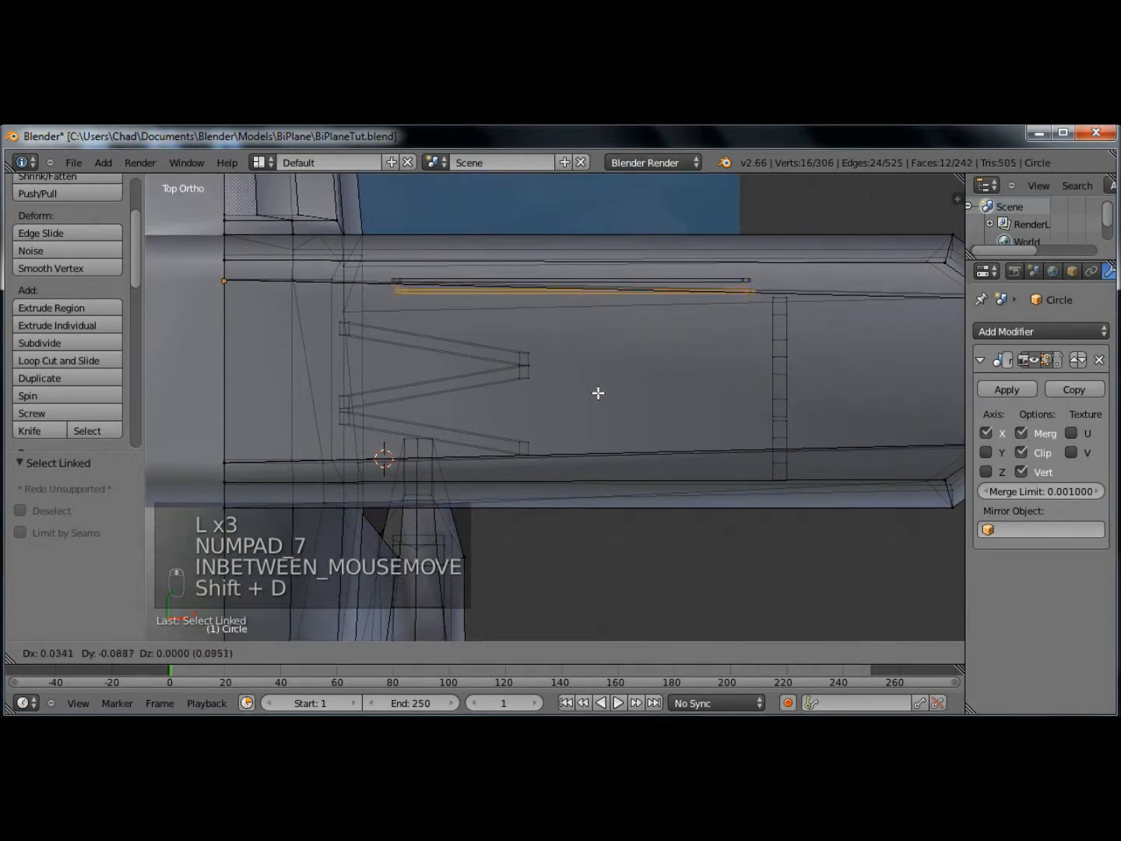
{"action": "left_click", "coordinate": [592, 443]}
{"action": "key", "text": "g"}
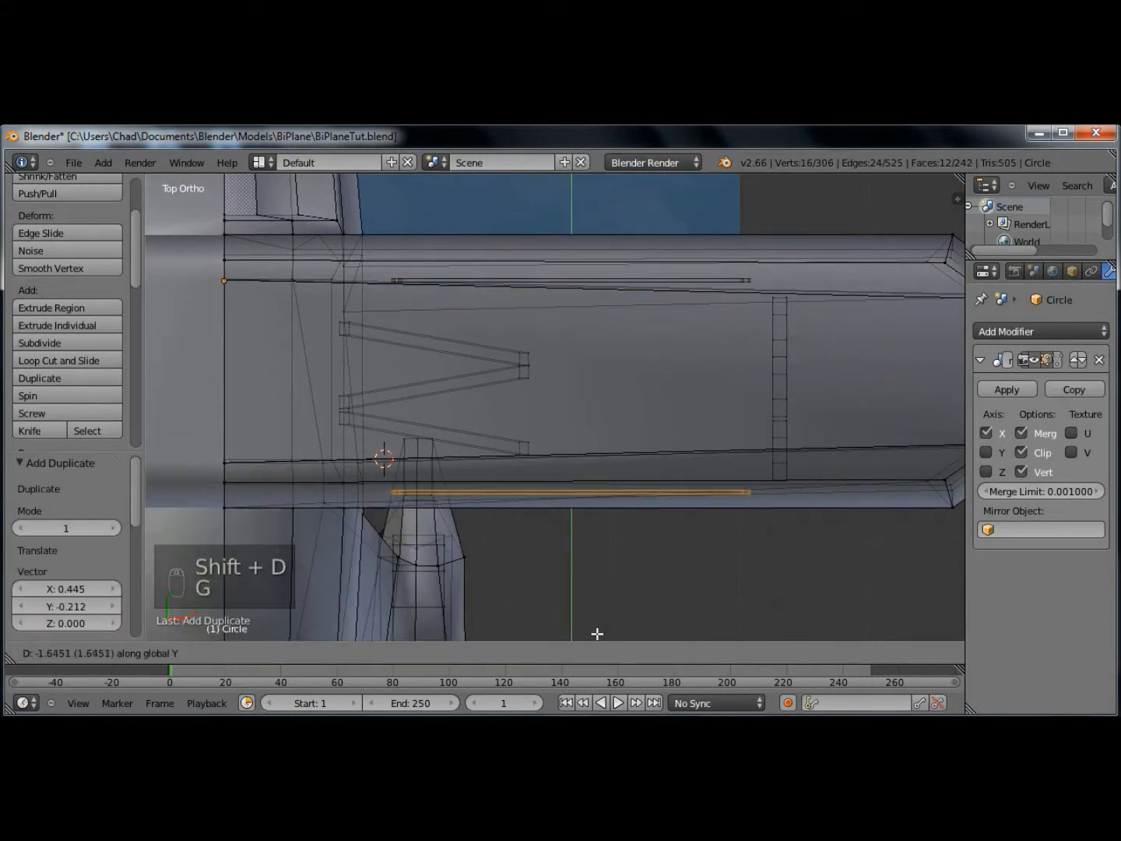
{"action": "left_click", "coordinate": [599, 620]}
- Return to Object Mode, view the biplane with its new braces and save the existing file
{"action": "key", "text": "Tab"}
{"action": "middle_click_drag", "start_coordinate": [599, 621], "coordinate": [575, 471]}
{"action": "scroll", "coordinate": [624, 474], "scroll_direction": "down", "scroll_amount": 4}
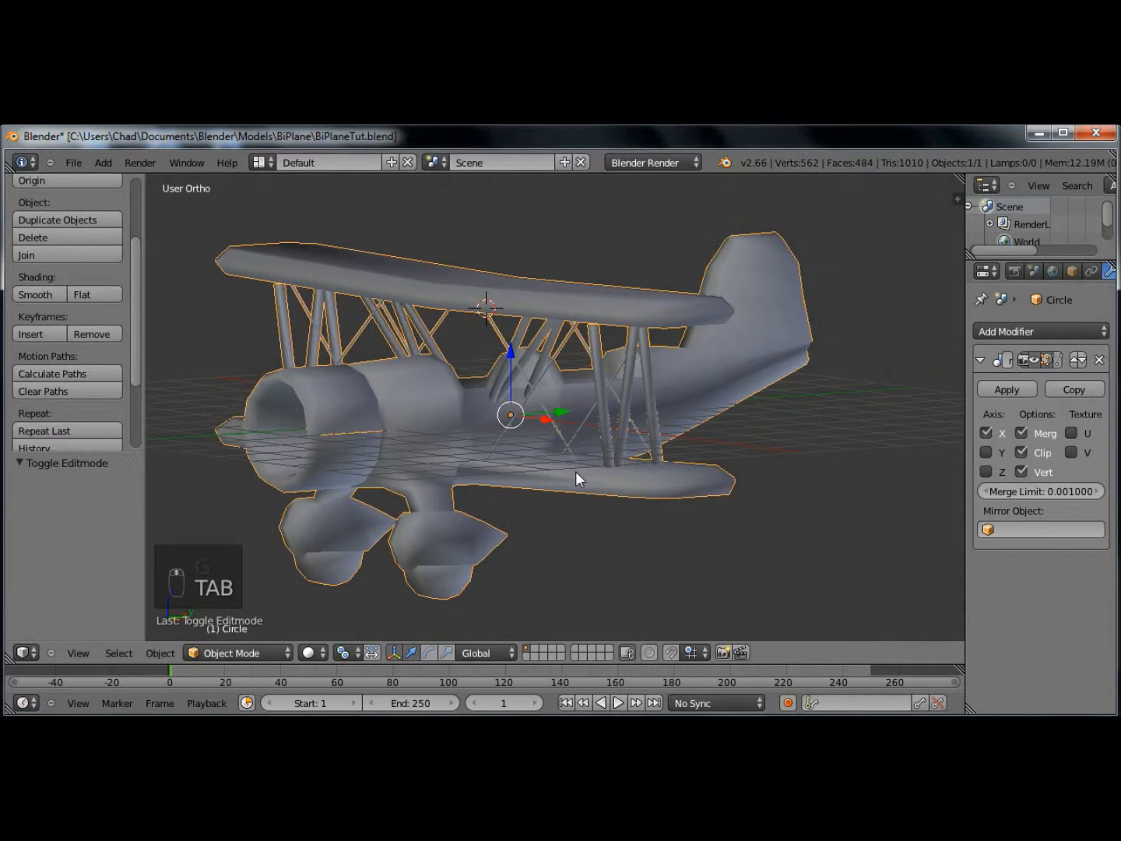
{"action": "left_click", "coordinate": [74, 162]}
{"action": "left_click", "coordinate": [86, 182]}
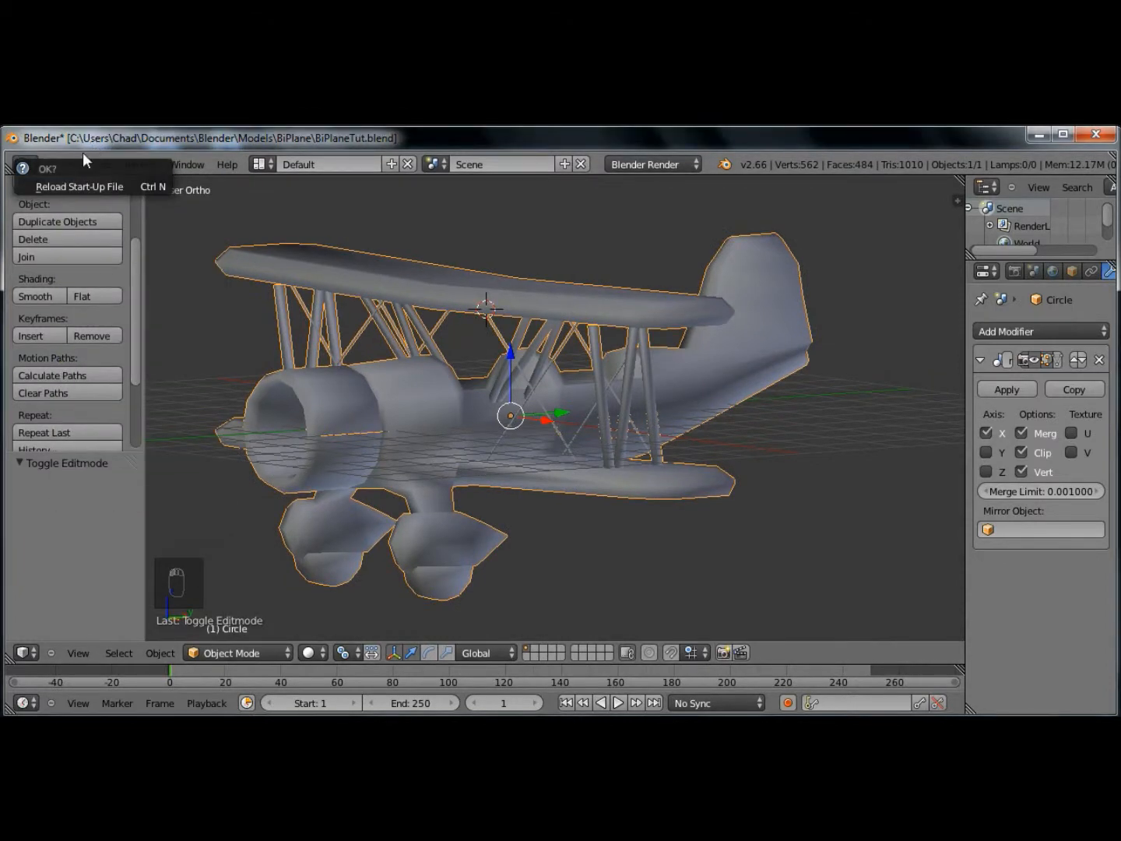
{"action": "left_click", "coordinate": [57, 165]}
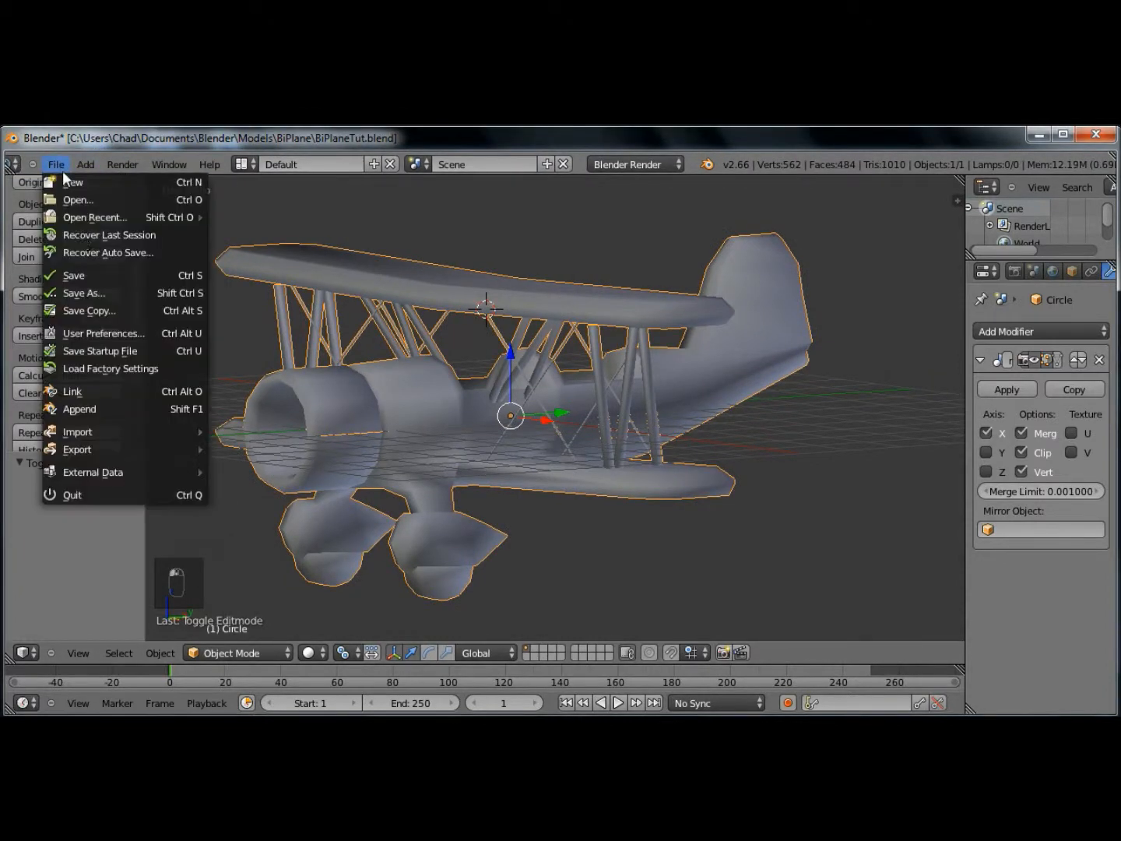
{"action": "left_click", "coordinate": [78, 275]}
- Enter Edit Mode with nothing selected and box-select the outer end of the lower wing in front view
{"action": "middle_click_drag", "start_coordinate": [235, 371], "coordinate": [729, 372]}
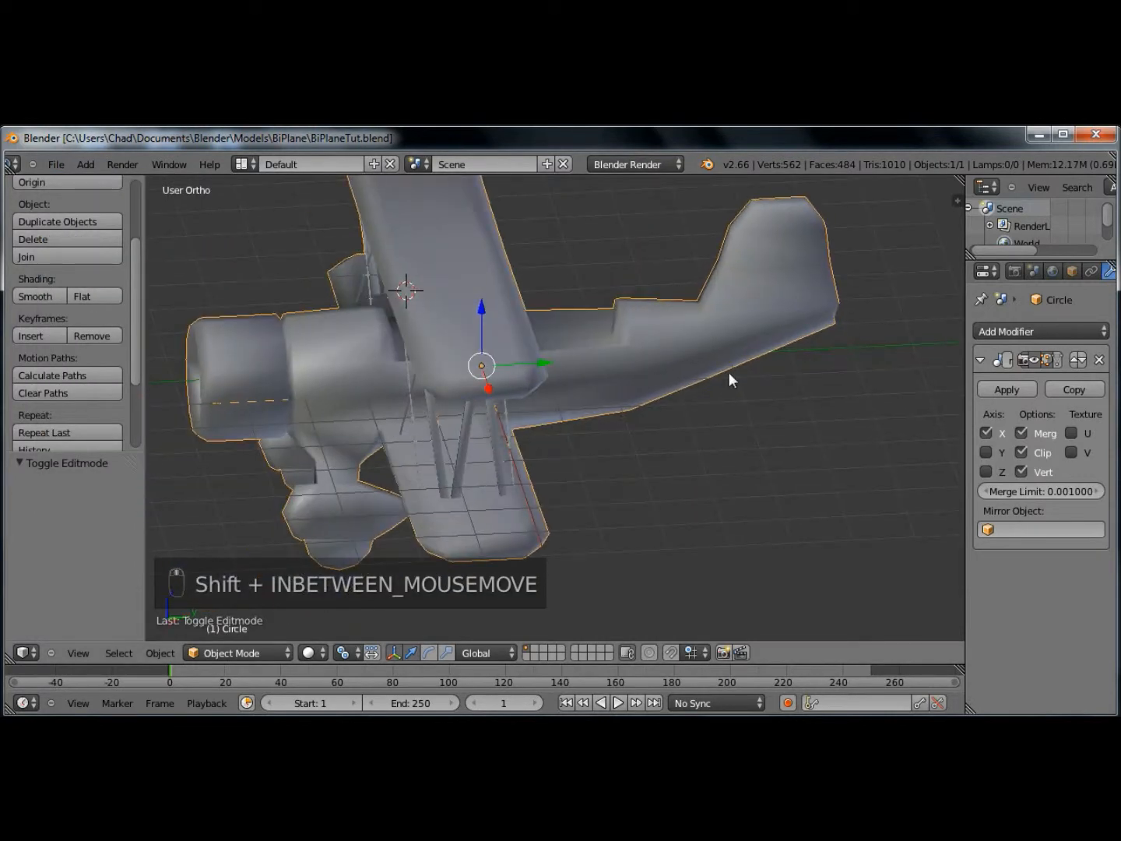
{"action": "key", "text": "Tab"}
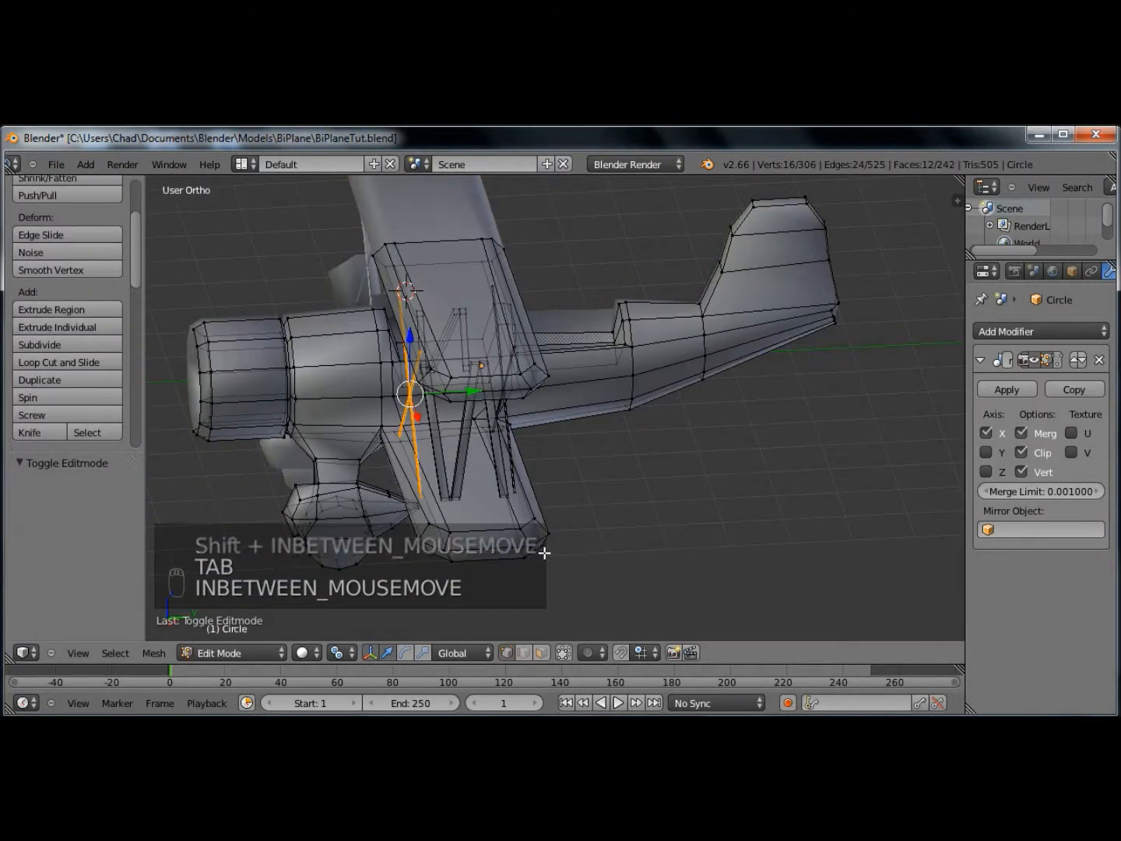
{"action": "key", "text": "a"}
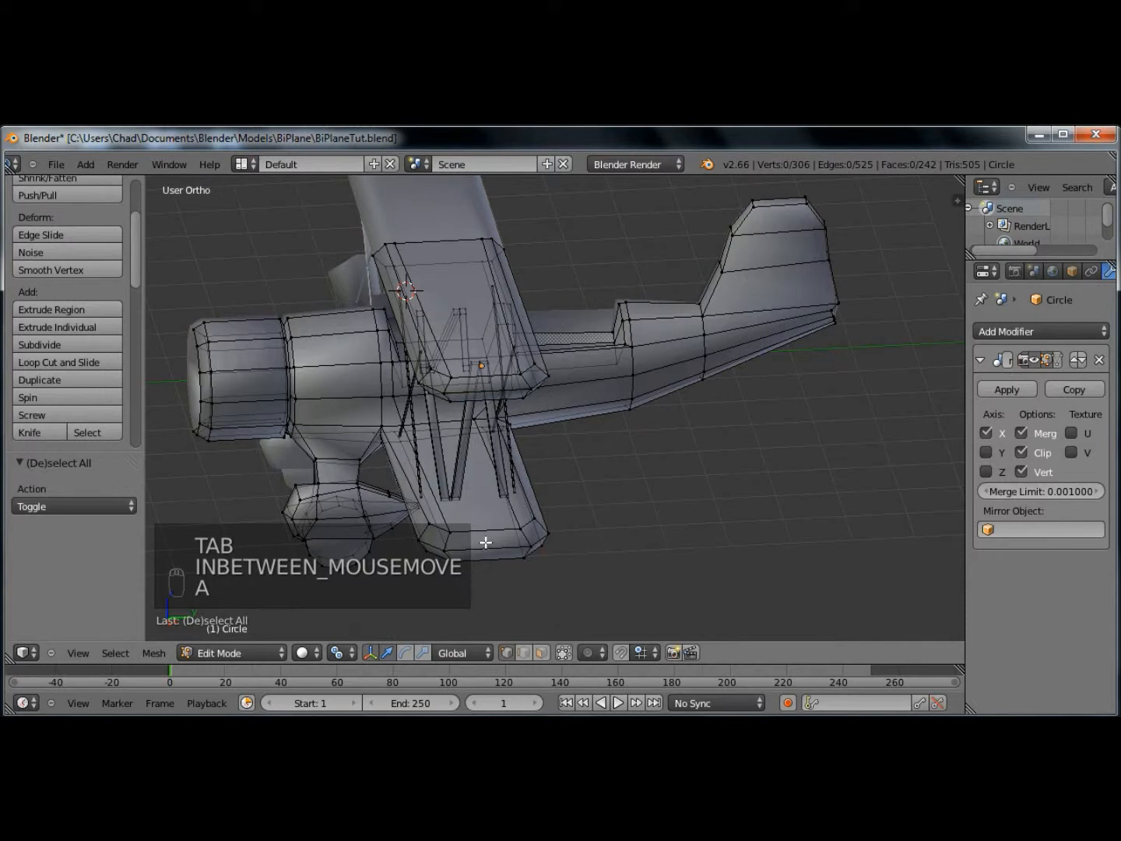
{"action": "key", "text": "l"}
{"action": "key", "text": "a"}
{"action": "key", "text": "KP_1"}
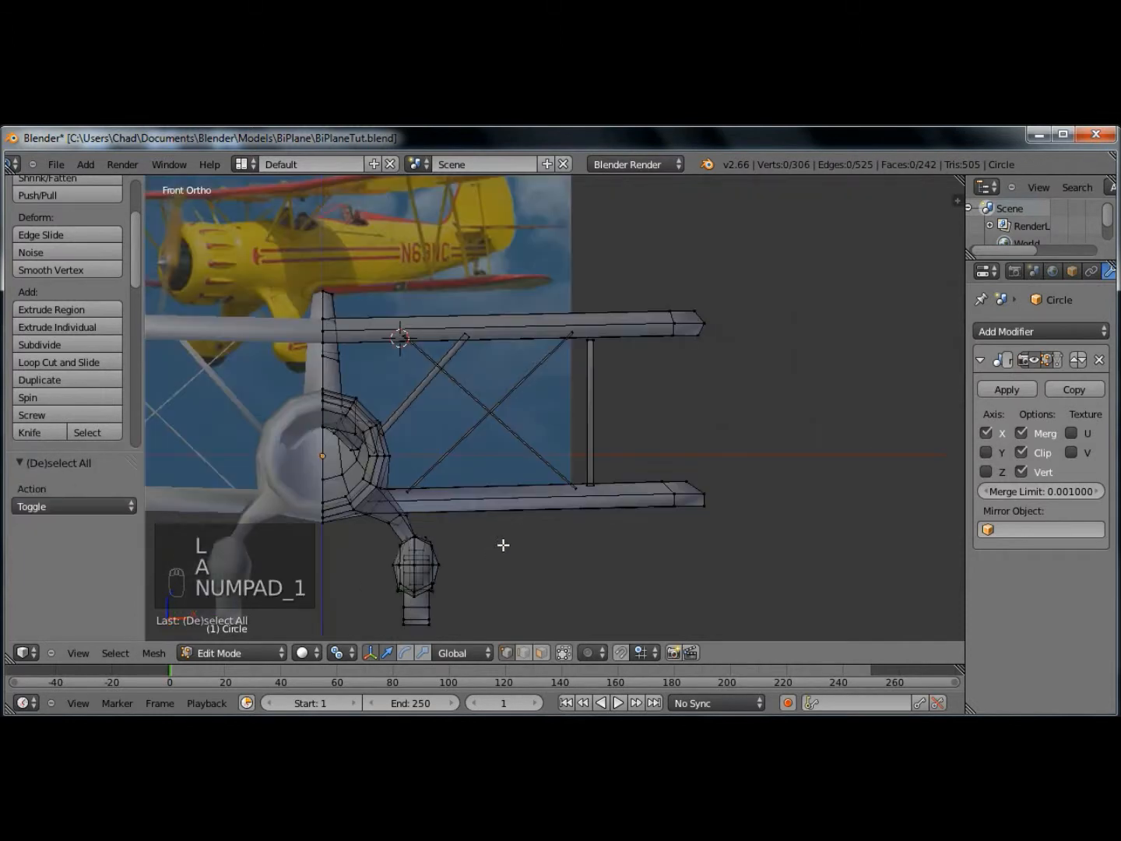
{"action": "key", "text": "b"}
{"action": "left_click_drag", "start_coordinate": [645, 450], "coordinate": [744, 537]}
{"action": "scroll", "coordinate": [522, 536], "scroll_direction": "up", "scroll_amount": 3}
{"action": "middle_click_drag", "start_coordinate": [374, 593], "coordinate": [536, 475], "text": "shift"}
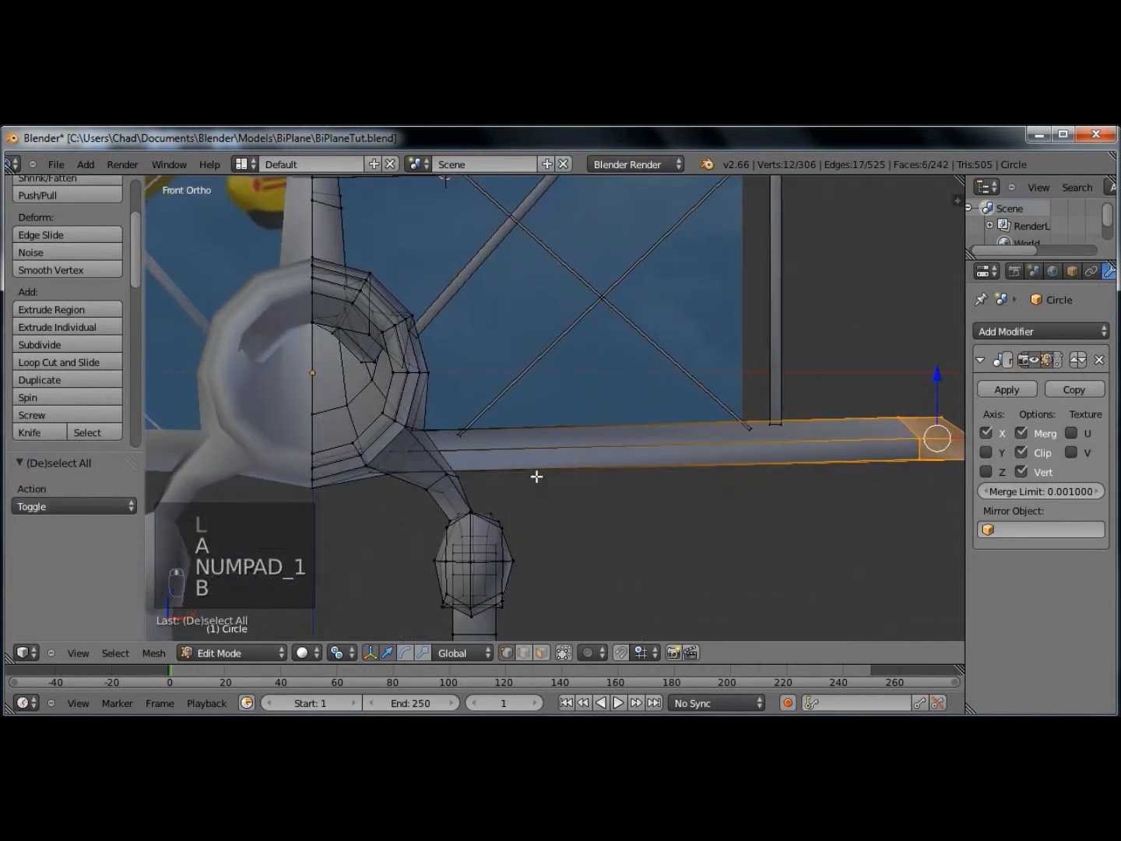
- Add the lower wing's root vertices along the fuselage side to the selection
{"action": "scroll", "coordinate": [536, 475], "scroll_direction": "up", "scroll_amount": 2}
{"action": "middle_click_drag", "start_coordinate": [460, 478], "coordinate": [350, 490]}
{"action": "middle_click_drag", "start_coordinate": [327, 487], "coordinate": [461, 464], "text": "shift"}
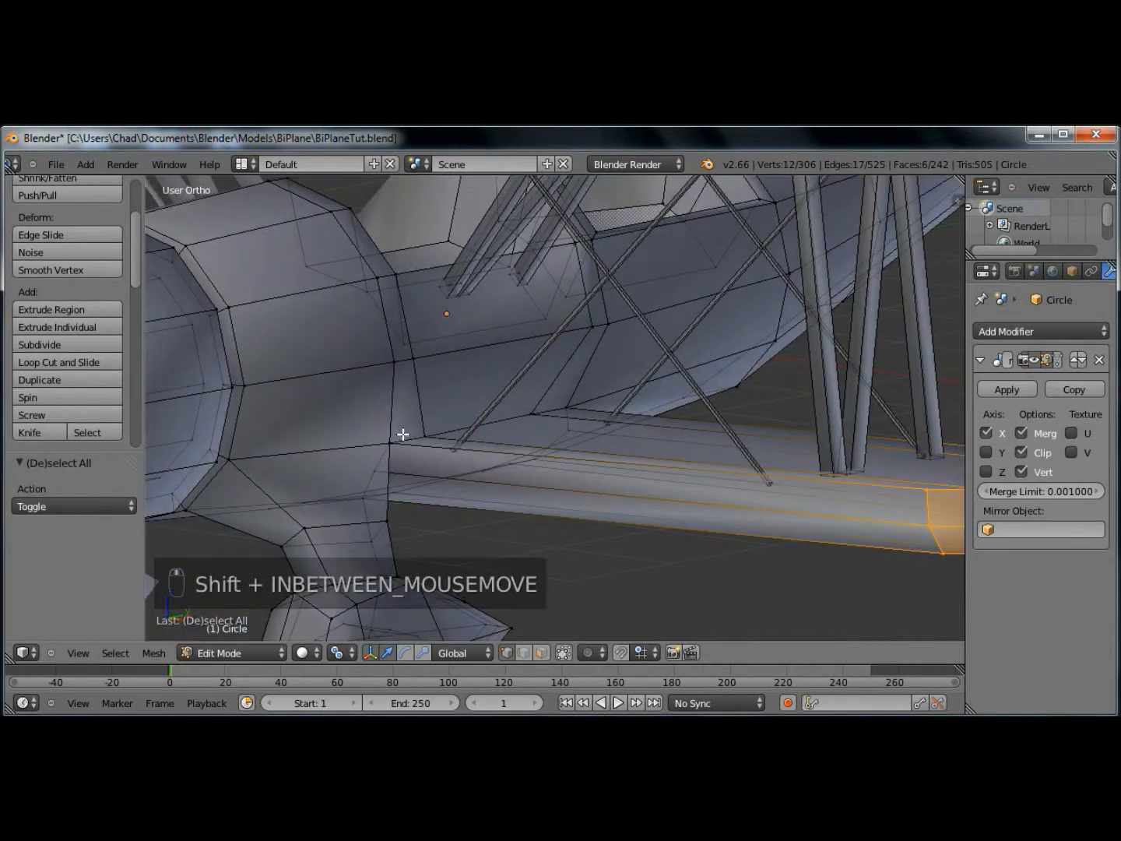
{"action": "right_click", "coordinate": [533, 413], "text": "shift"}
{"action": "right_click", "coordinate": [568, 430], "text": "shift"}
{"action": "mouse_move", "coordinate": [527, 494]}
{"action": "middle_mouse_down"}
{"action": "mouse_move", "coordinate": [518, 436]}
{"action": "mouse_move", "coordinate": [522, 456]}
{"action": "mouse_move", "coordinate": [346, 491]}
{"action": "mouse_move", "coordinate": [505, 494]}
{"action": "mouse_move", "coordinate": [536, 505]}
{"action": "middle_mouse_up"}
{"action": "right_click", "coordinate": [569, 527], "text": "shift"}
{"action": "right_click", "coordinate": [536, 518], "text": "shift"}
{"action": "right_click", "coordinate": [379, 496], "text": "shift"}
{"action": "right_click", "coordinate": [337, 498], "text": "shift"}
{"action": "right_click", "coordinate": [326, 455], "text": "shift"}
- Duplicate the selected lower wing in top view and move the copy along Y toward the tail
{"action": "key", "text": "KP_7"}
{"action": "scroll", "coordinate": [629, 482], "scroll_direction": "down", "scroll_amount": 4}
{"action": "key", "text": "shift+d"}
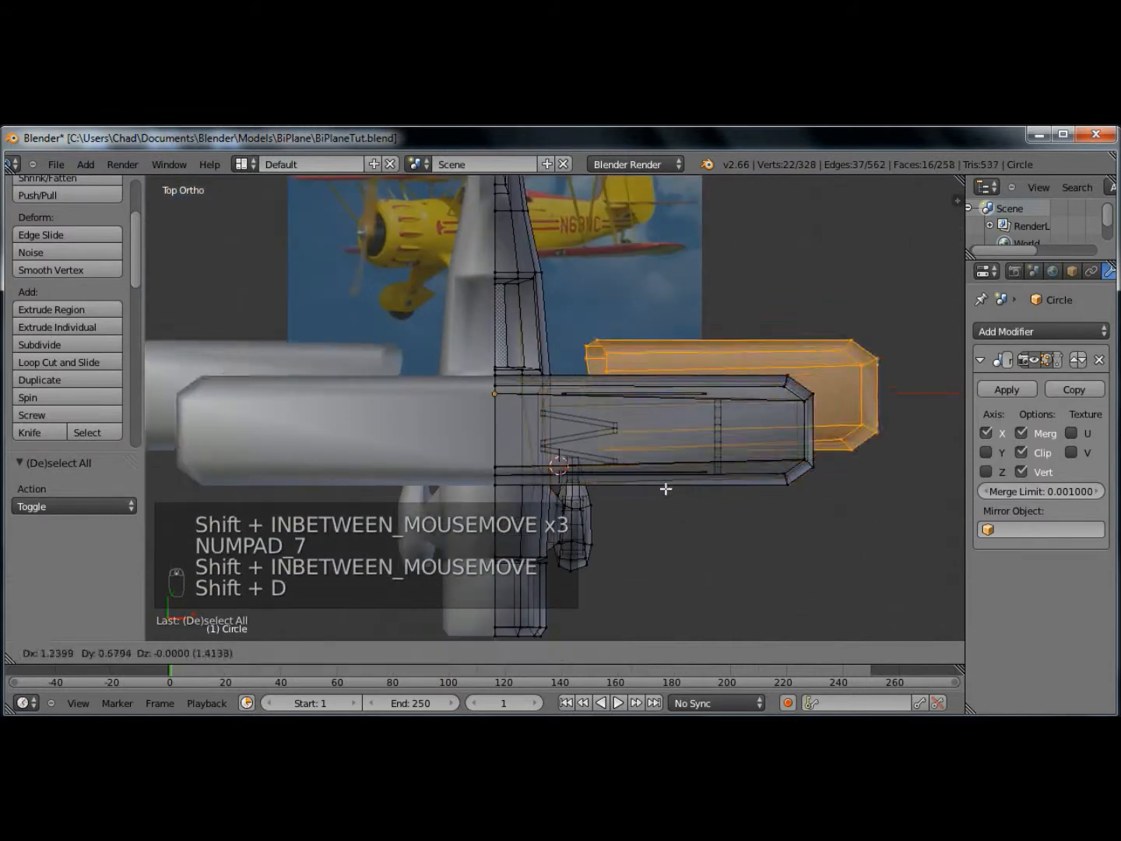
{"action": "left_click", "coordinate": [666, 458]}
{"action": "key", "text": "g"}
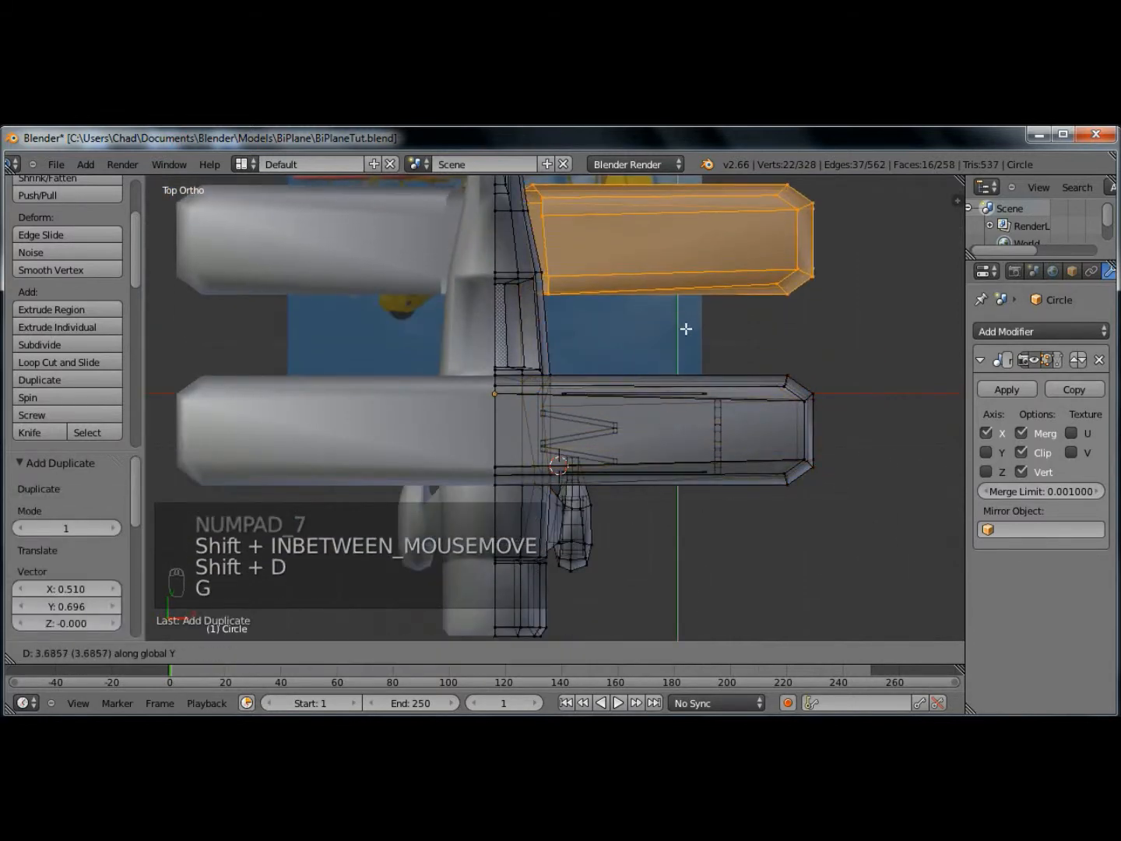
{"action": "left_click", "coordinate": [683, 328]}
{"action": "middle_click_drag", "start_coordinate": [683, 328], "coordinate": [675, 493], "text": "shift"}
- Scale the wing copy to about 0.65, stretch it along Y and move it beside the tail
{"action": "key", "text": "s"}
{"action": "left_click", "coordinate": [688, 458]}
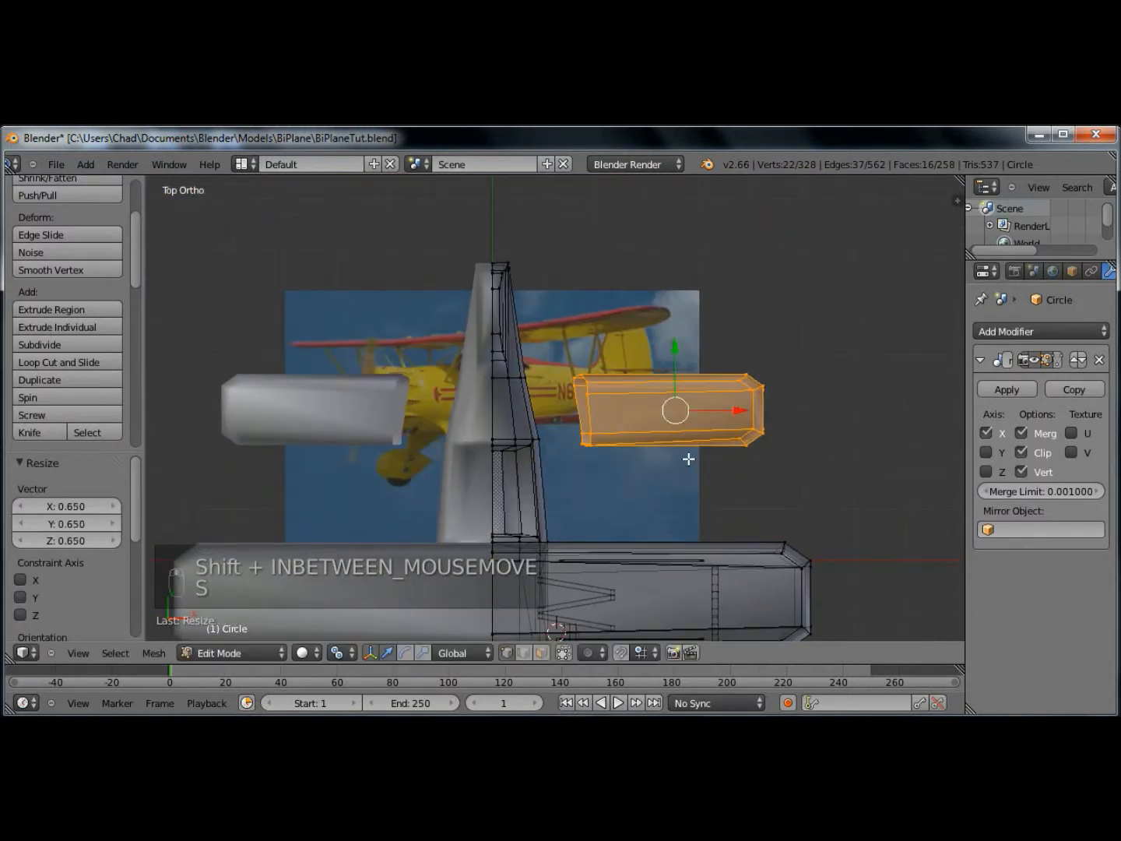
{"action": "key", "text": "s"}
{"action": "key", "text": "y"}
{"action": "left_click", "coordinate": [737, 514]}
{"action": "key", "text": "g"}
{"action": "left_click", "coordinate": [634, 398]}
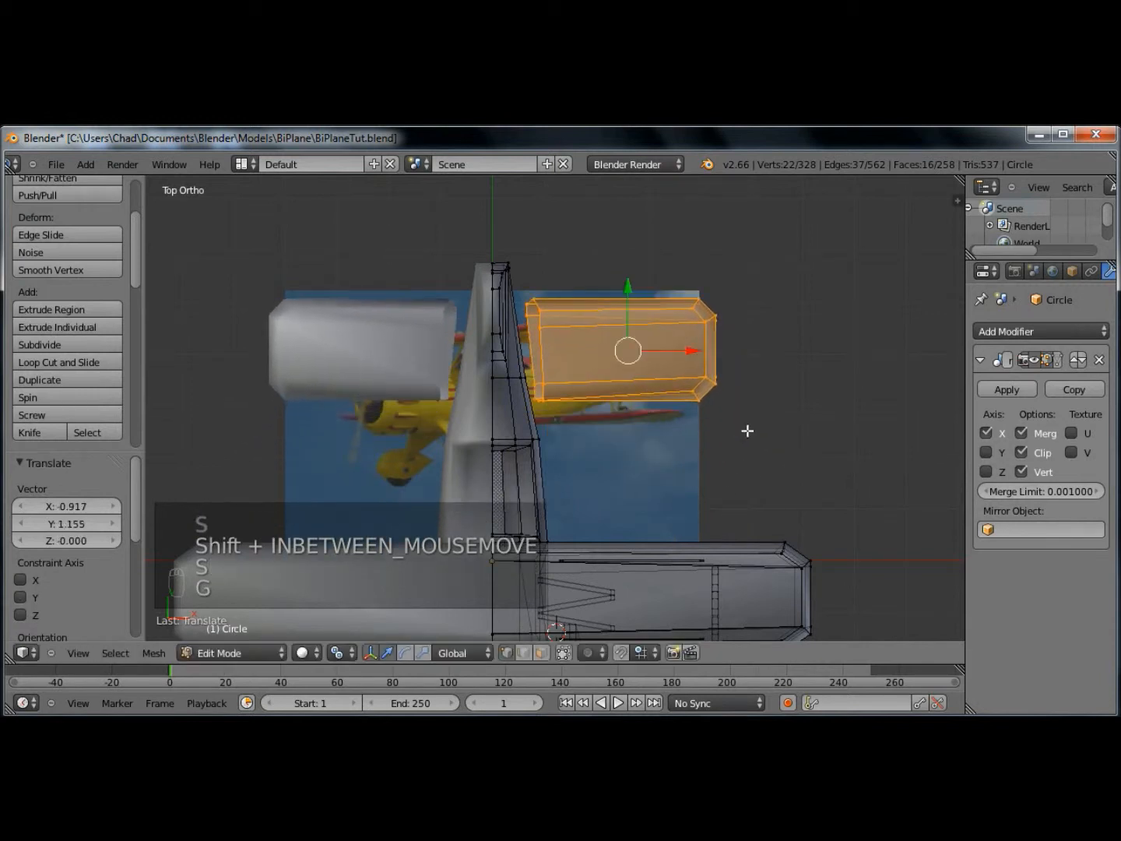
- Shrink the tailplane copy, move it closer to the tail fuselage and rescale it by about 1.133
{"action": "key", "text": "s"}
{"action": "left_click", "coordinate": [690, 428]}
{"action": "key", "text": "g"}
{"action": "left_click", "coordinate": [660, 417]}
{"action": "key", "text": "s"}
{"action": "left_click", "coordinate": [665, 425]}
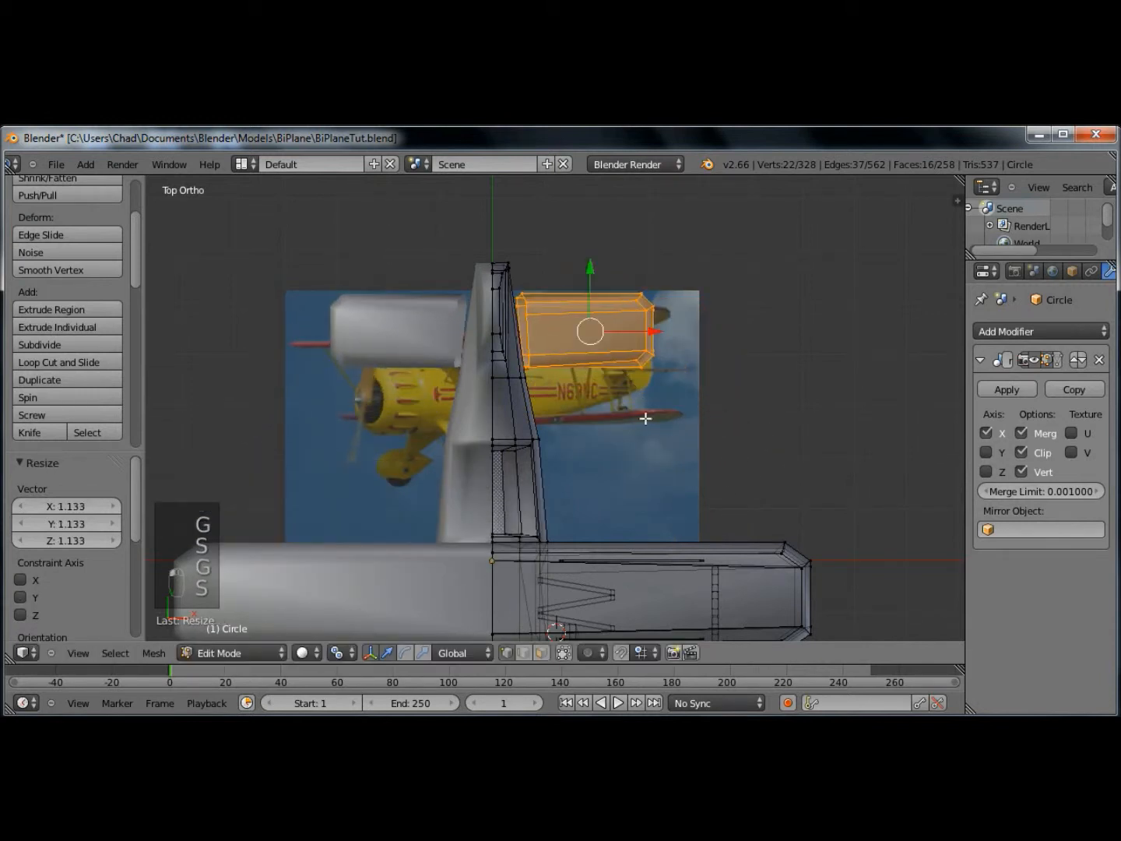
- Widen the tailplane by about 1.189 along Y, shrink it uniformly and adjust its Y scale again
{"action": "key", "text": "s"}
{"action": "left_click", "coordinate": [627, 416]}
{"action": "key", "text": "s"}
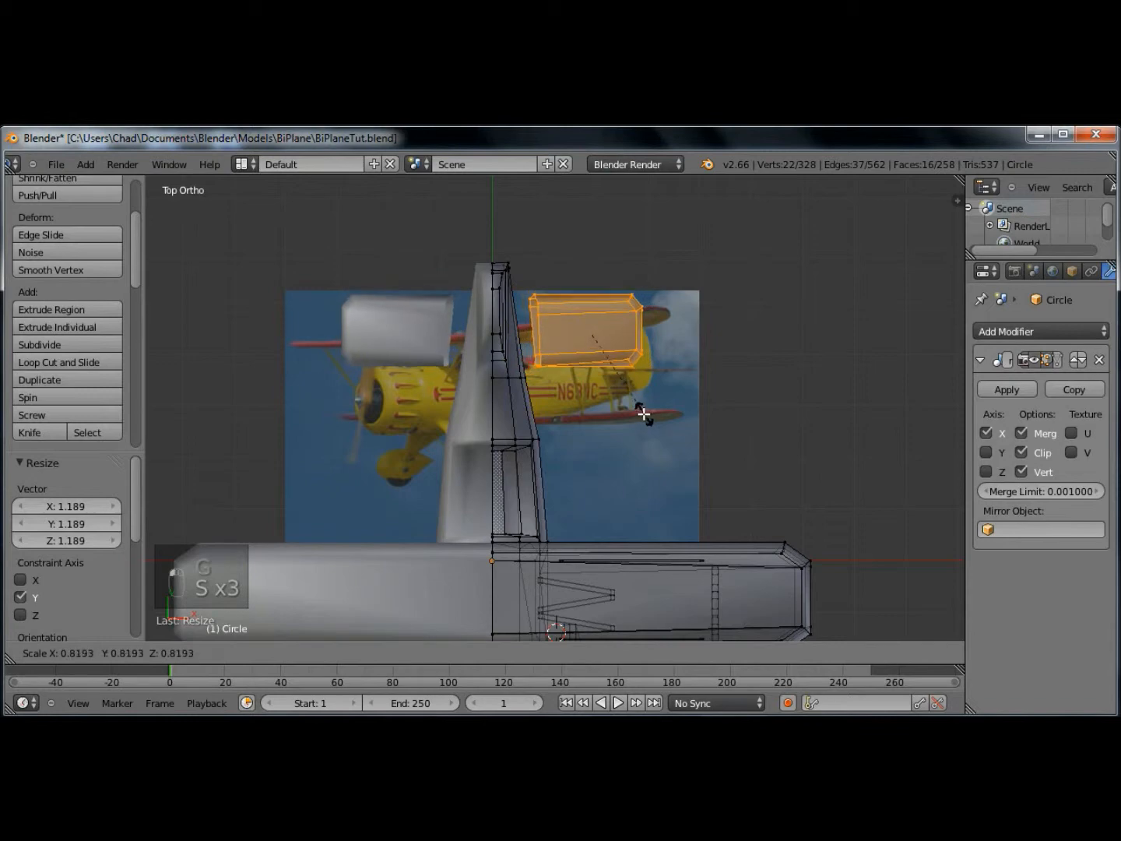
{"action": "left_click", "coordinate": [635, 416]}
{"action": "key", "text": "s"}
{"action": "key", "text": "y"}
{"action": "left_click", "coordinate": [642, 424]}
- Raise the tailplane along Z to the tail fuselage in side view, resize it and adjust its Z scale
{"action": "middle_click_drag", "start_coordinate": [642, 425], "coordinate": [484, 369]}
{"action": "key", "text": "KP_1"}
{"action": "key", "text": "KP_3"}
{"action": "left_click_drag", "start_coordinate": [625, 372], "coordinate": [628, 305]}
{"action": "key", "text": "s"}
{"action": "left_click", "coordinate": [689, 383]}
{"action": "key", "text": "s"}
{"action": "key", "text": "z"}
{"action": "left_click", "coordinate": [693, 417]}
- Delete the two fuselage faces beside the tailplane's root
{"action": "middle_click_drag", "start_coordinate": [693, 417], "coordinate": [609, 478]}
{"action": "key", "text": "Tab"}
{"action": "key", "text": "Tab"}
{"action": "scroll", "coordinate": [598, 483], "scroll_direction": "up", "scroll_amount": 2}
{"action": "middle_click_drag", "start_coordinate": [631, 418], "coordinate": [655, 455]}
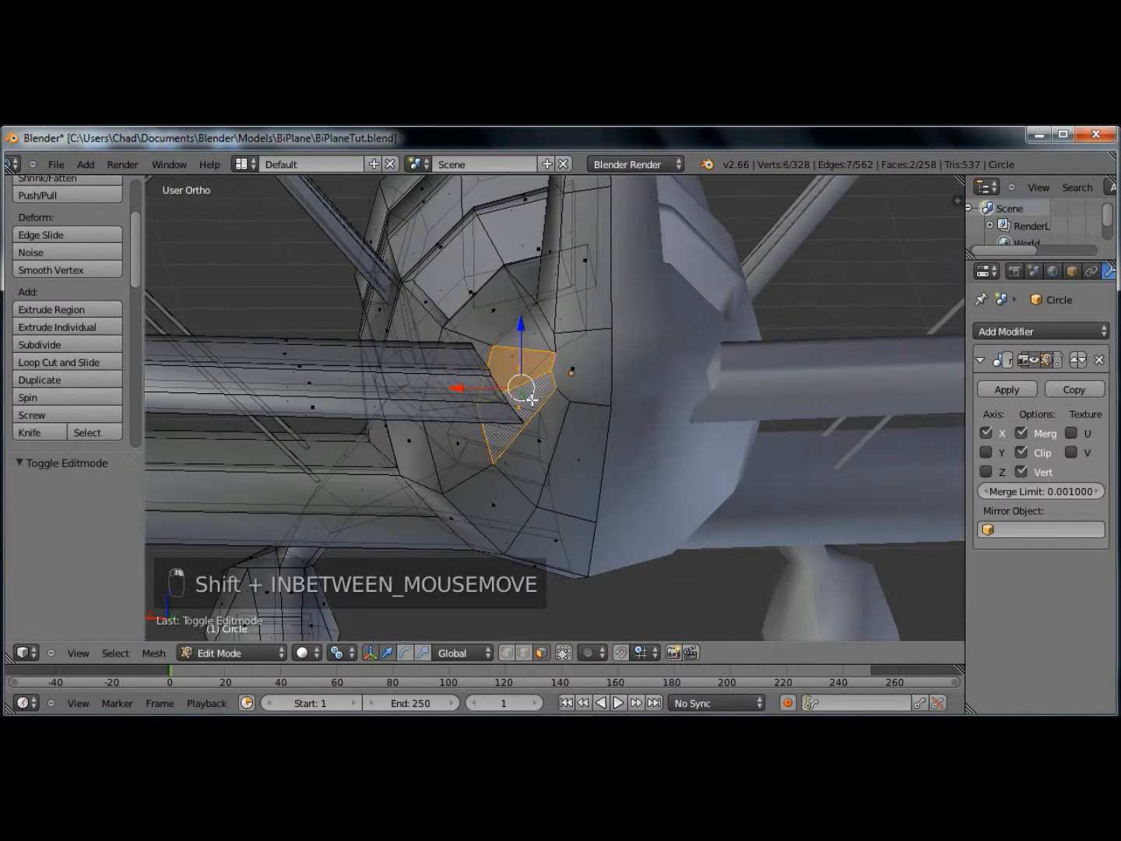
{"action": "middle_click_drag", "start_coordinate": [531, 400], "coordinate": [530, 410]}
{"action": "key", "text": "x"}
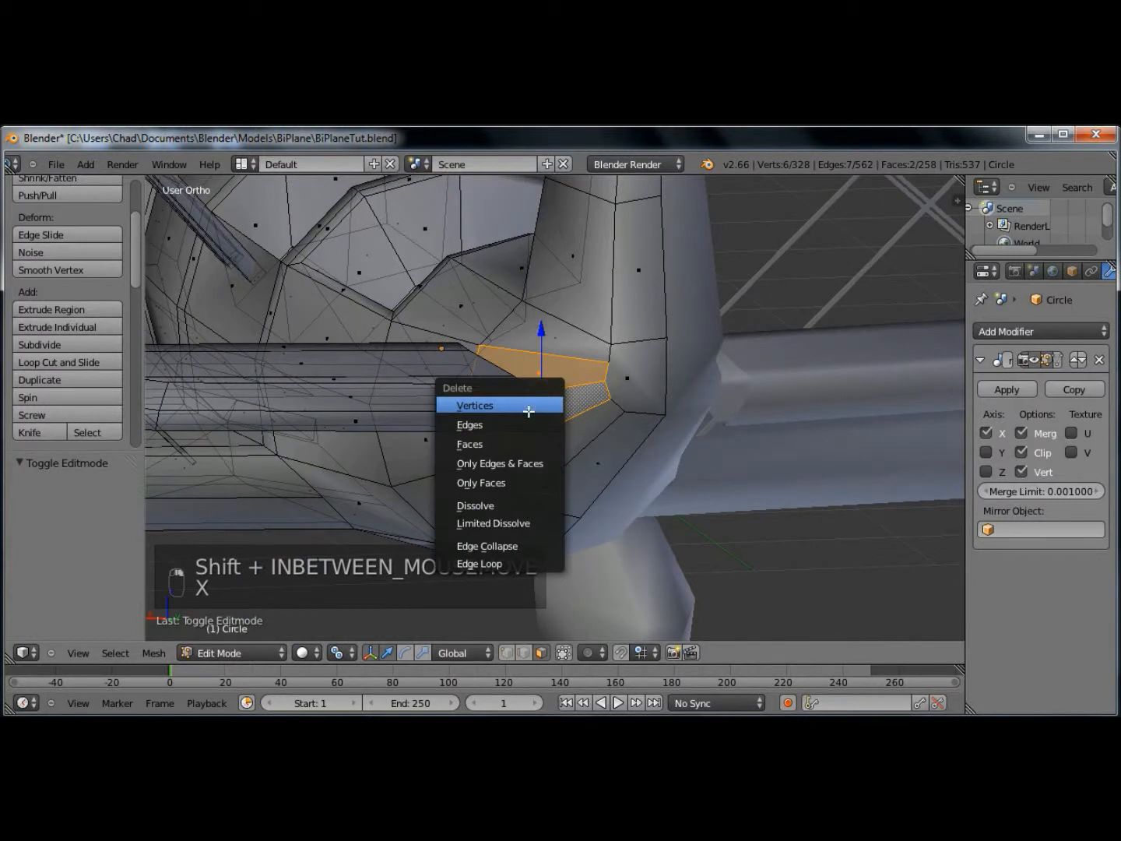
{"action": "left_click", "coordinate": [513, 450]}
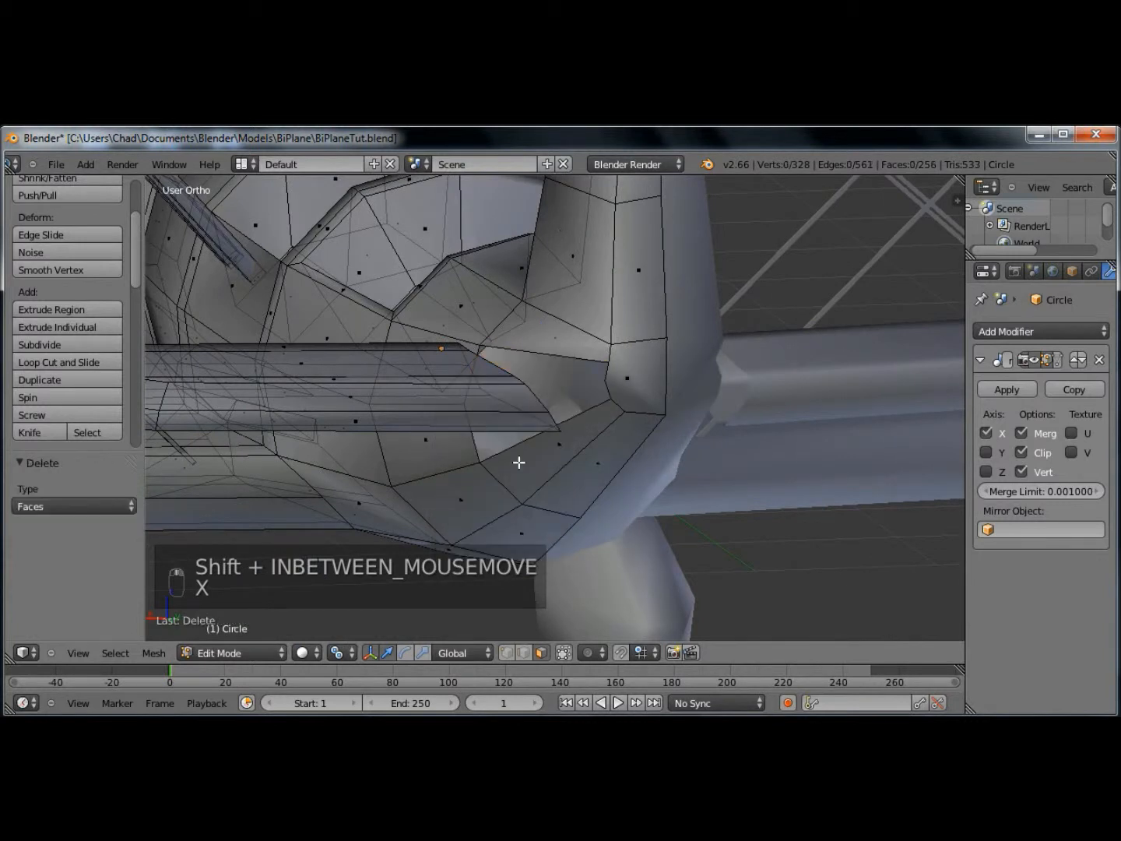
- Try to bridge the tailplane's root loop to the fuselage opening with LoopTools Bridge, and undo it
{"action": "left_click", "coordinate": [529, 395], "text": "alt"}
{"action": "key", "text": "w"}
{"action": "mouse_move", "coordinate": [599, 308]}
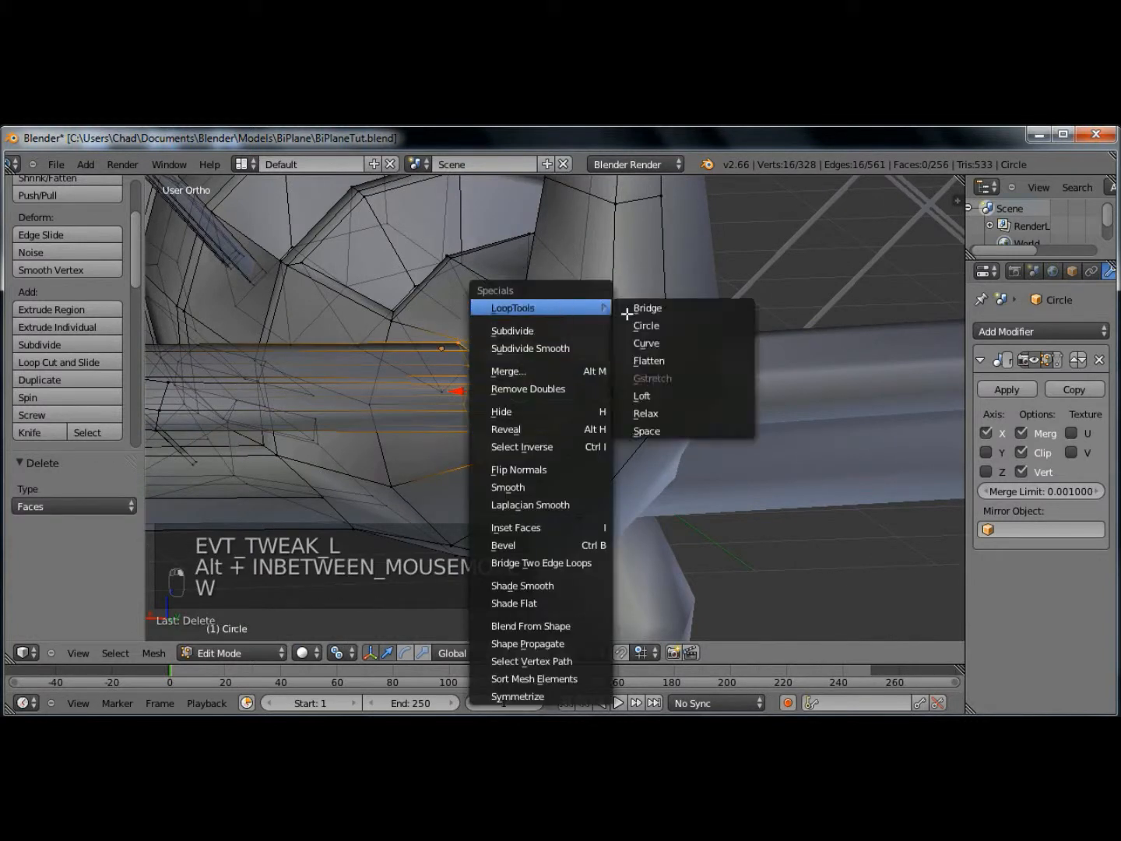
{"action": "left_click", "coordinate": [647, 308]}
{"action": "middle_click_drag", "start_coordinate": [521, 375], "coordinate": [629, 402]}
{"action": "key", "text": "ctrl+z"}
- Select the whole linked tailplane in side view and move it about 0.12 along Y toward the rear
{"action": "right_click", "coordinate": [674, 339]}
{"action": "middle_click_drag", "start_coordinate": [629, 400], "coordinate": [709, 470]}
{"action": "key", "text": "KP_1"}
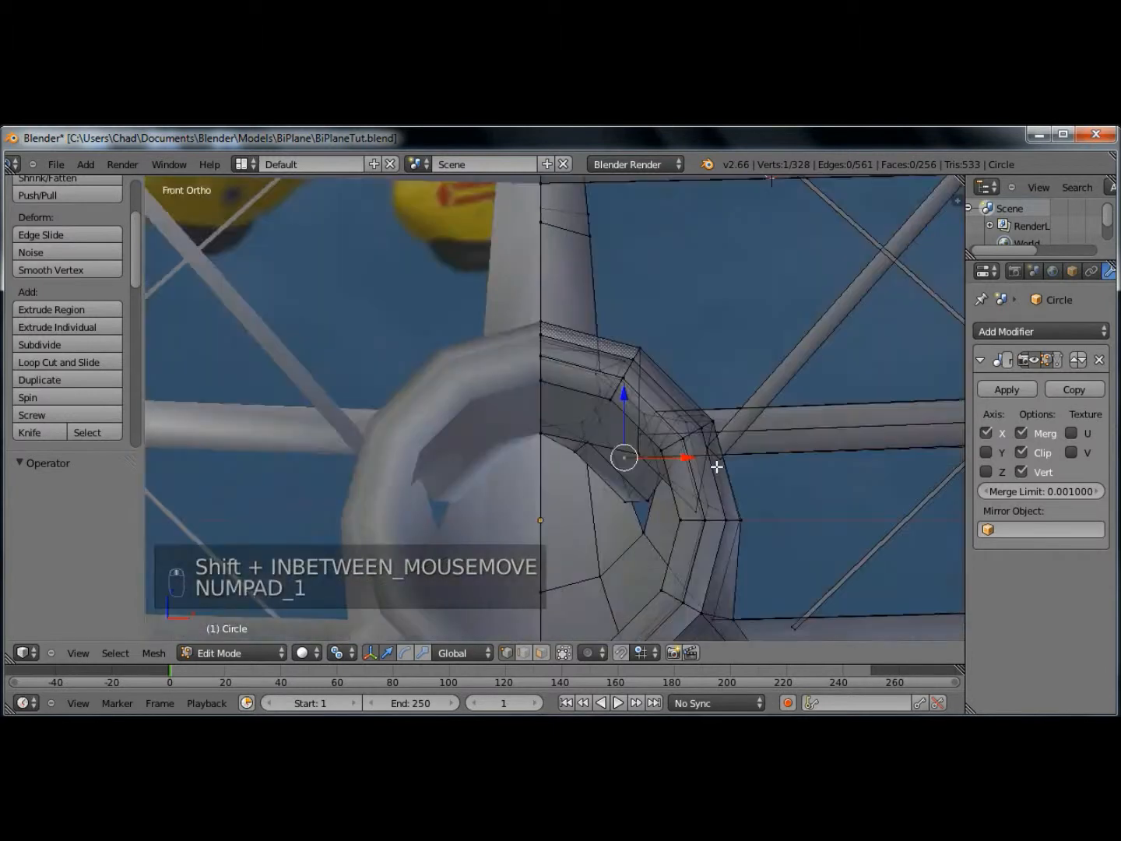
{"action": "key", "text": "KP_3"}
{"action": "key", "text": "l"}
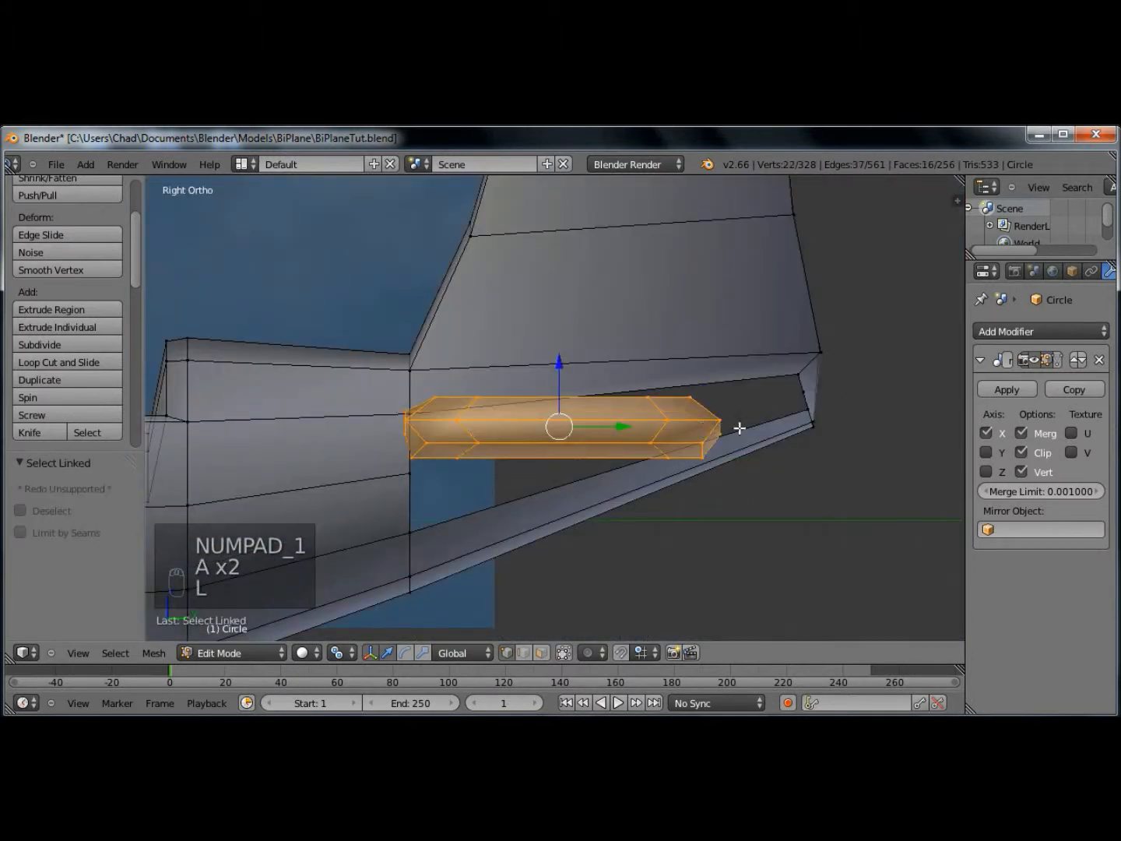
{"action": "key", "text": "r"}
{"action": "right_click", "coordinate": [651, 445]}
{"action": "key", "text": "g"}
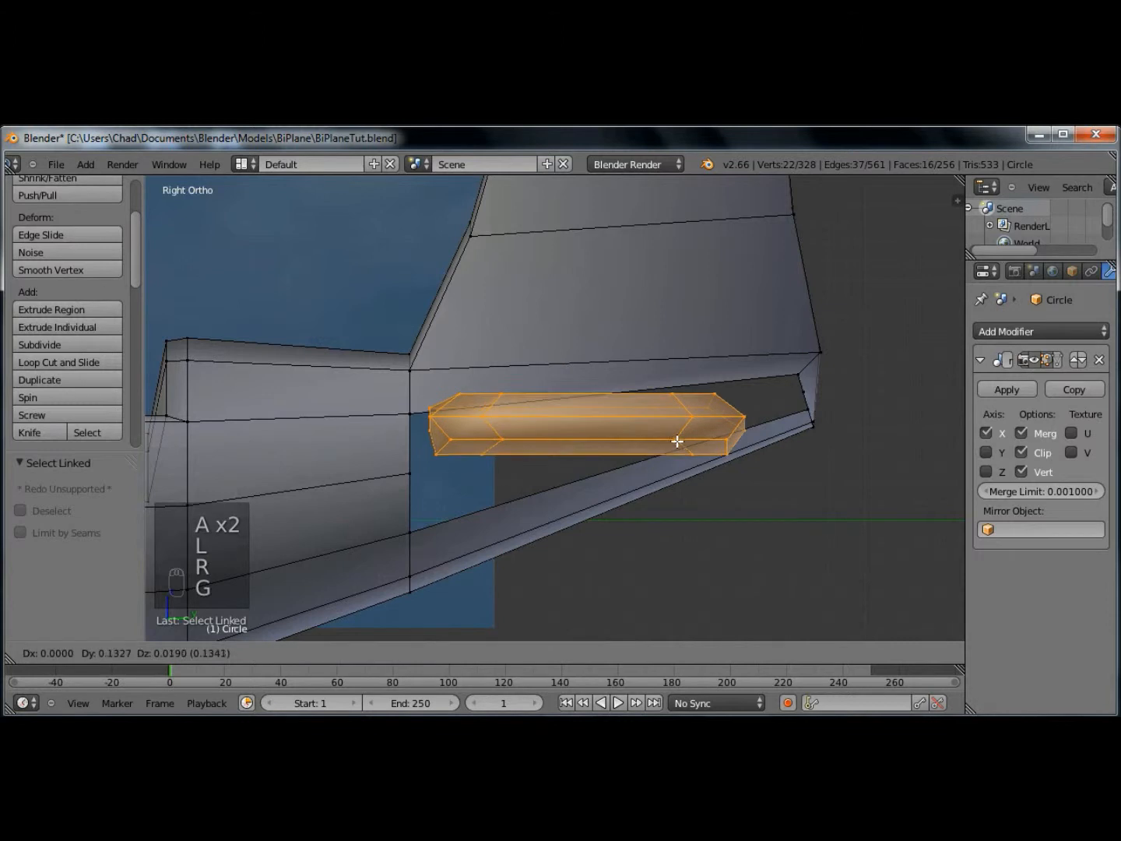
{"action": "left_click", "coordinate": [673, 442]}
- Move the fuselage opening's upper front vertex up and its lower front vertex up and back around the tailplane
{"action": "right_click_drag", "start_coordinate": [393, 413], "coordinate": [414, 410]}
{"action": "right_click", "coordinate": [417, 411]}
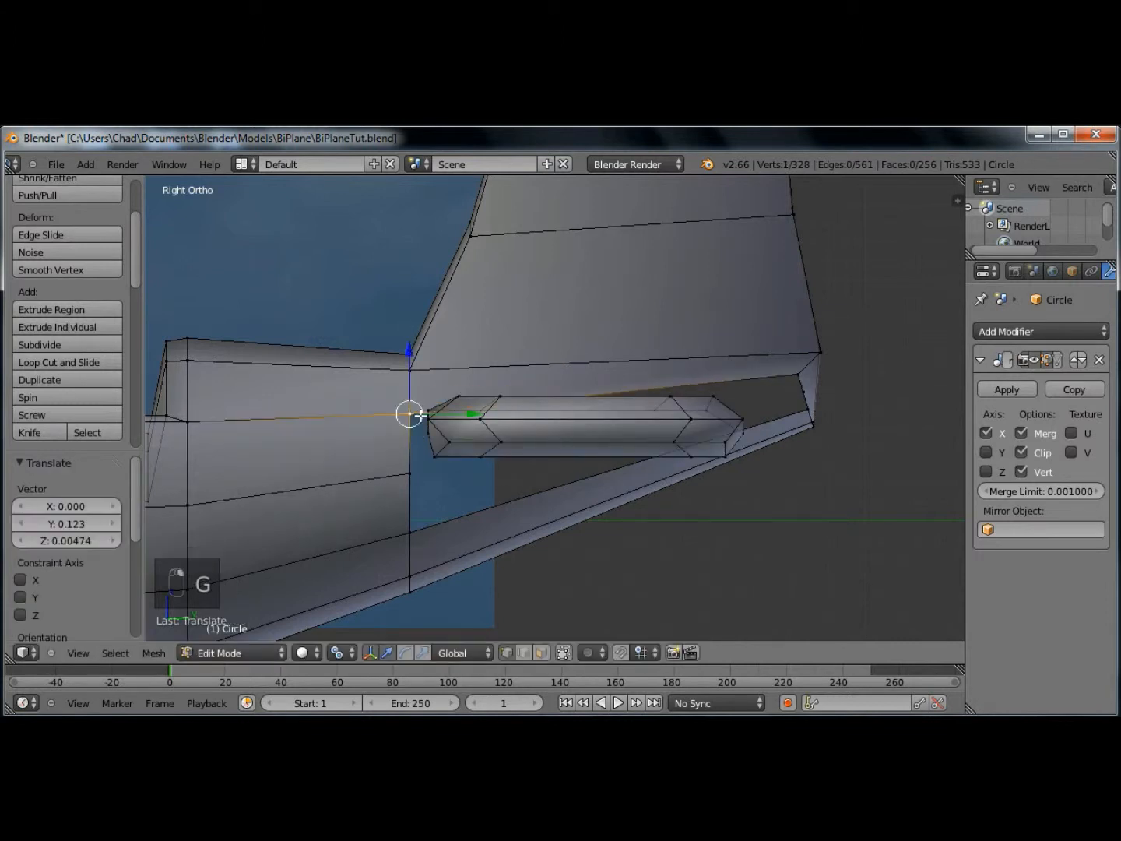
{"action": "key", "text": "g"}
{"action": "left_click", "coordinate": [410, 388]}
{"action": "right_click", "coordinate": [410, 529]}
{"action": "key", "text": "g"}
{"action": "left_click", "coordinate": [431, 516]}
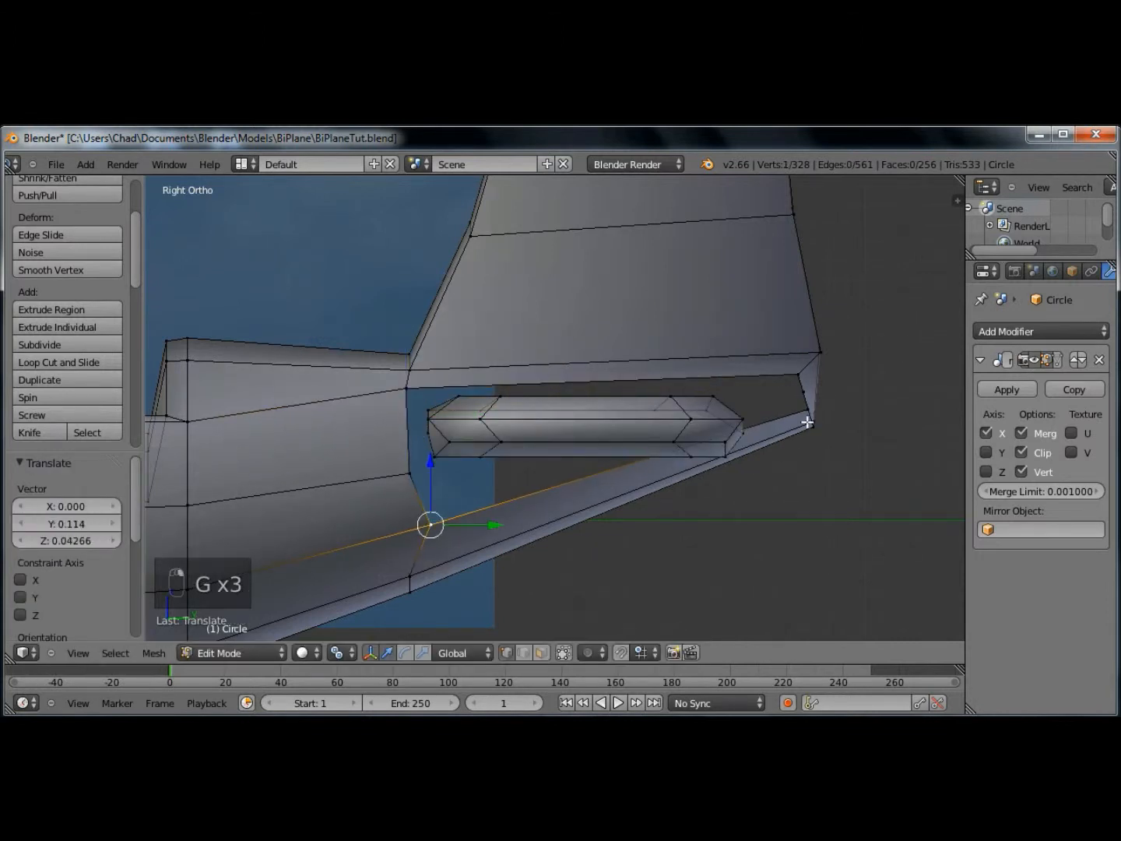
- Move the three rear vertices of the fuselage opening slightly forward toward the tailplane
{"action": "middle_click_drag", "start_coordinate": [808, 463], "coordinate": [756, 400], "text": "shift"}
{"action": "key", "text": "g"}
{"action": "left_click", "coordinate": [717, 411]}
{"action": "right_click", "coordinate": [736, 375]}
{"action": "key", "text": "g"}
{"action": "left_click", "coordinate": [731, 376]}
{"action": "right_click", "coordinate": [731, 353]}
{"action": "key", "text": "g"}
{"action": "left_click", "coordinate": [722, 351]}
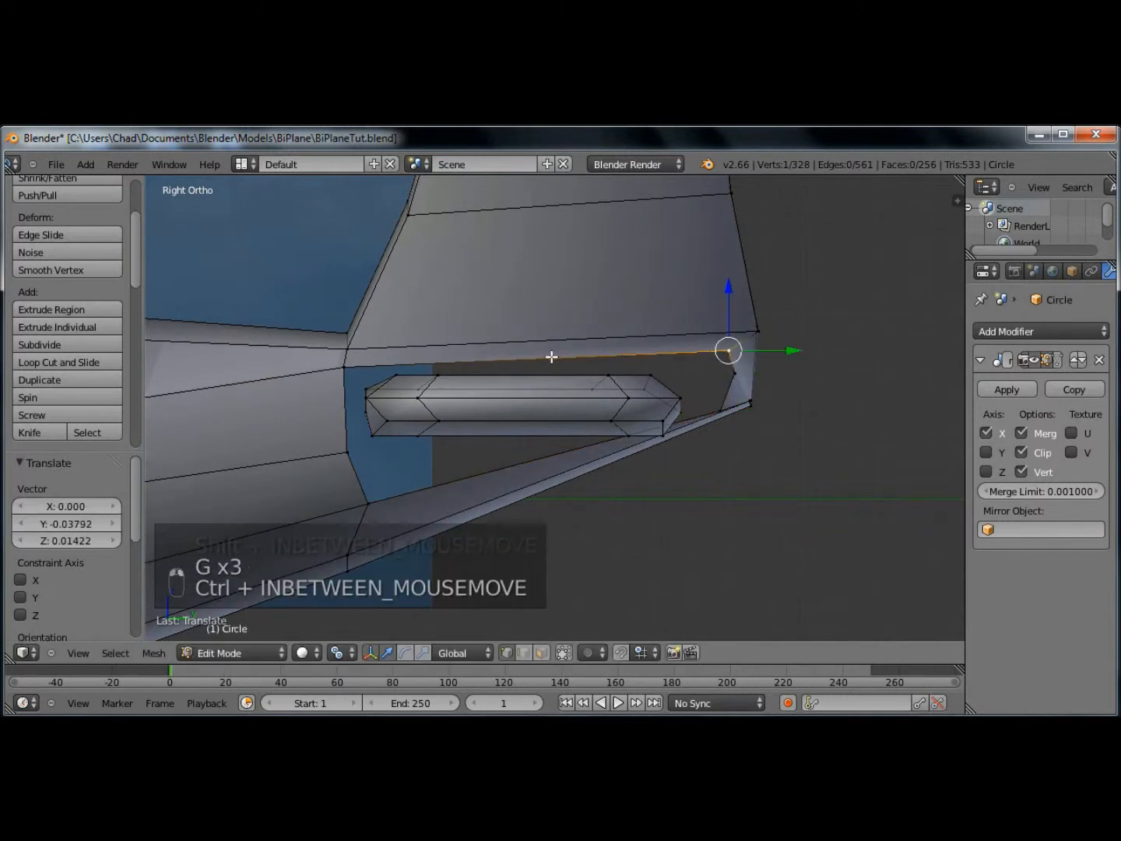
- Try to add a loop cut across the upper edge of the fuselage opening
{"action": "key", "text": "ctrl+r"}
{"action": "left_click", "coordinate": [556, 368]}
{"action": "middle_click_drag", "start_coordinate": [401, 430], "coordinate": [443, 469]}
{"action": "mouse_move", "coordinate": [513, 483]}
{"action": "middle_mouse_down"}
{"action": "mouse_move", "coordinate": [503, 505]}
{"action": "mouse_move", "coordinate": [515, 479]}
{"action": "middle_mouse_up"}
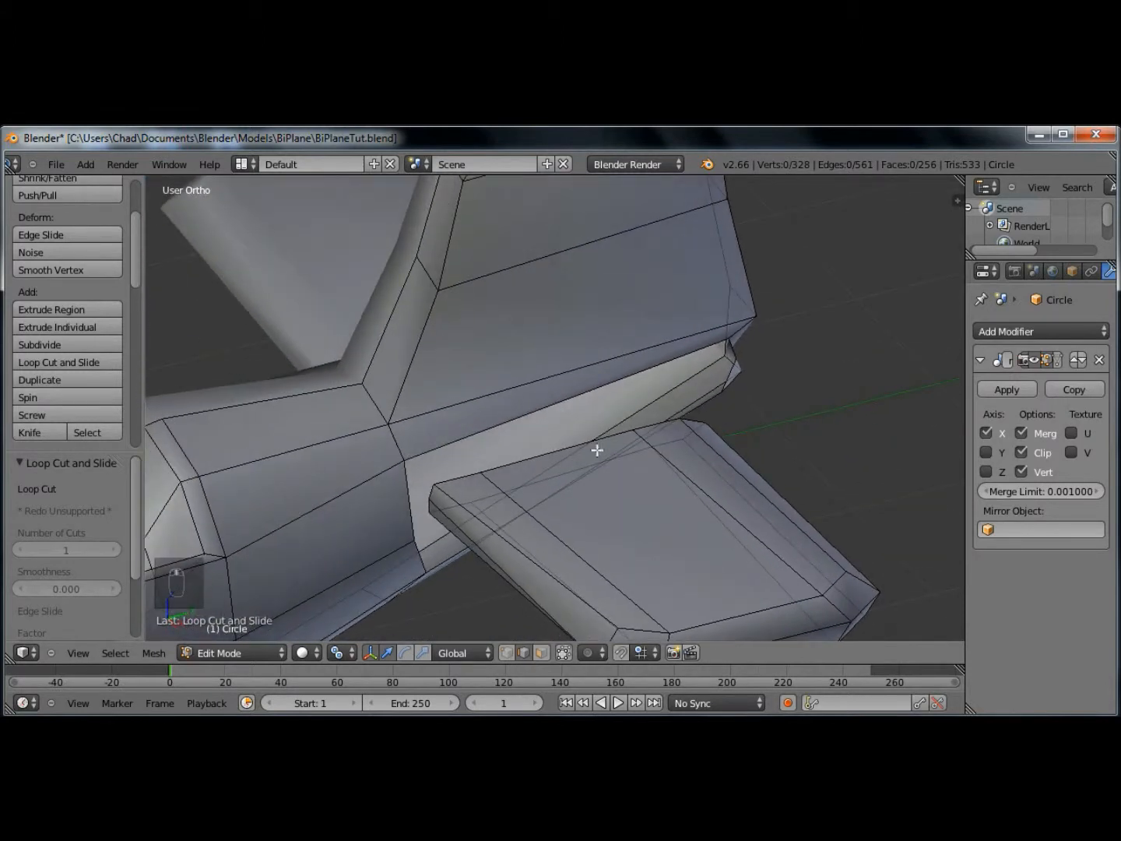
- Select the long upper and lower edges of the fuselage opening and subdivide them with 2 cuts
{"action": "middle_click_drag", "start_coordinate": [548, 532], "coordinate": [509, 405]}
{"action": "right_click", "coordinate": [475, 471]}
{"action": "middle_click_drag", "start_coordinate": [641, 362], "coordinate": [622, 360]}
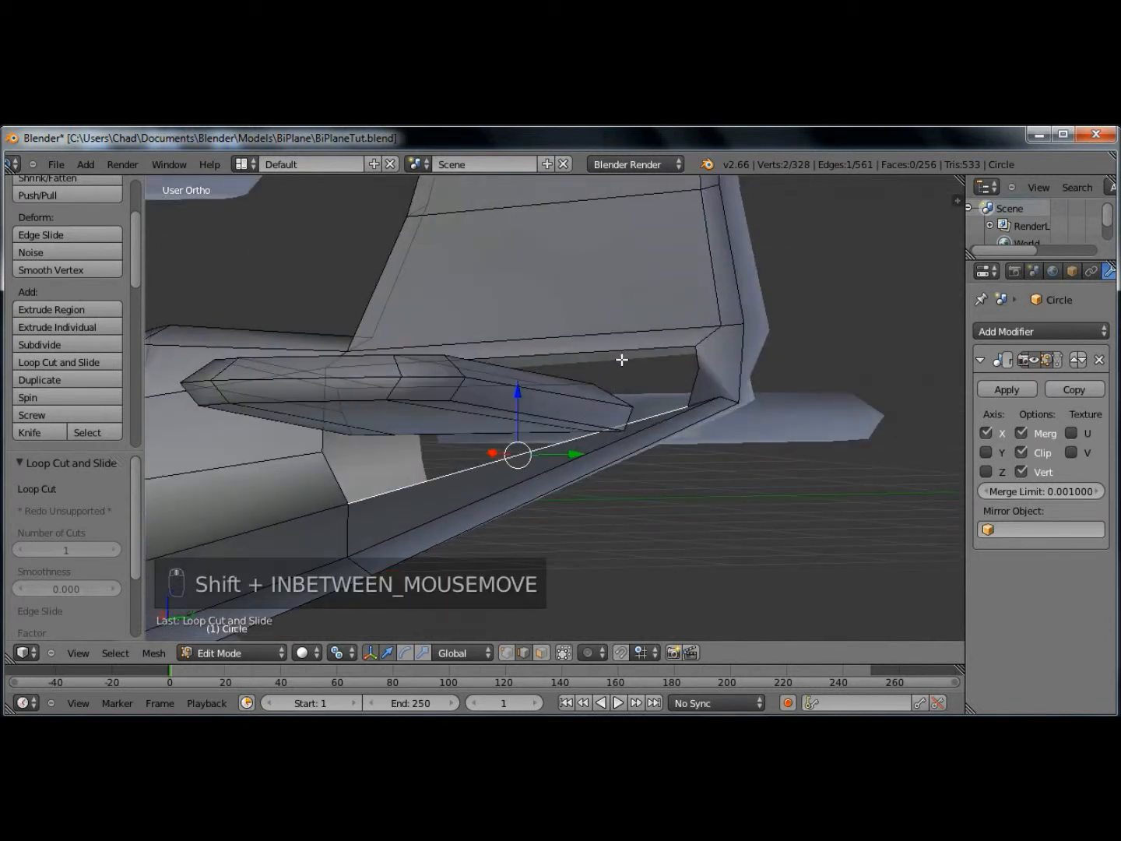
{"action": "key", "text": "w"}
{"action": "mouse_move", "coordinate": [599, 309]}
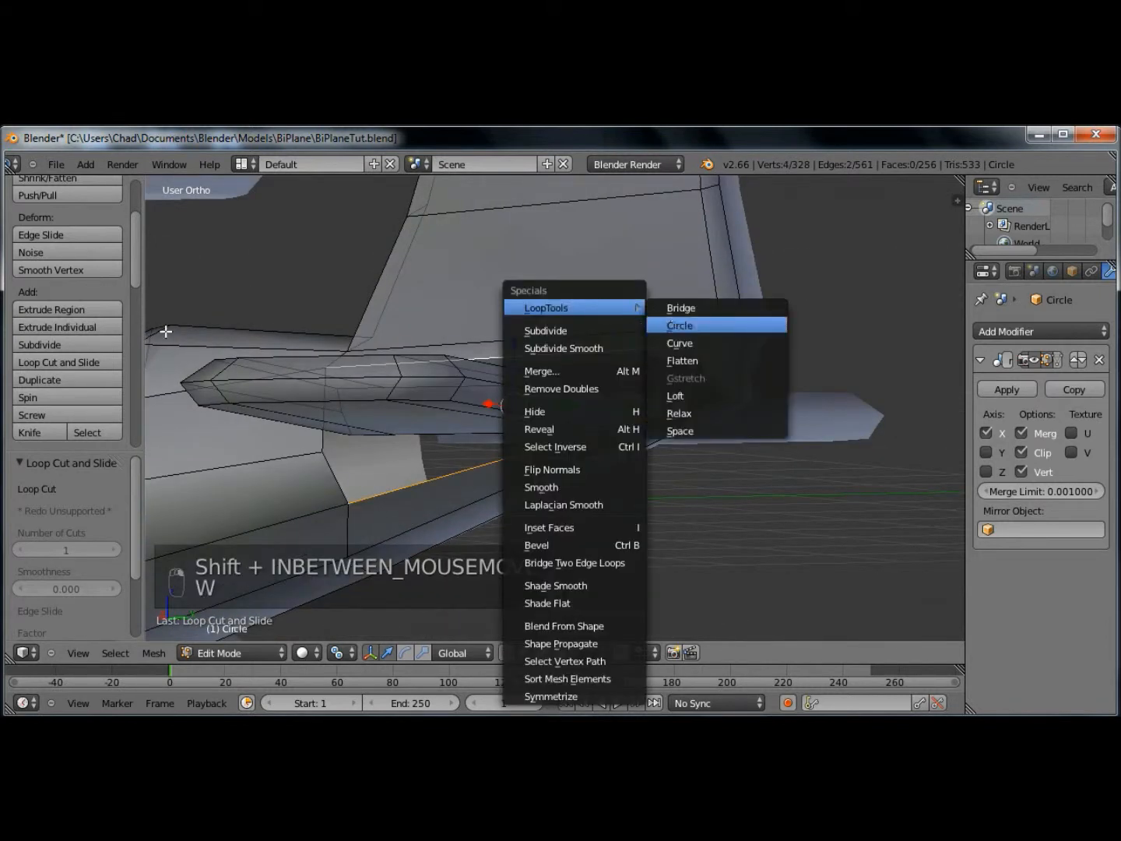
{"action": "scroll", "coordinate": [31, 273], "scroll_direction": "up", "scroll_amount": 3}
{"action": "scroll", "coordinate": [47, 338], "scroll_direction": "down", "scroll_amount": 3}
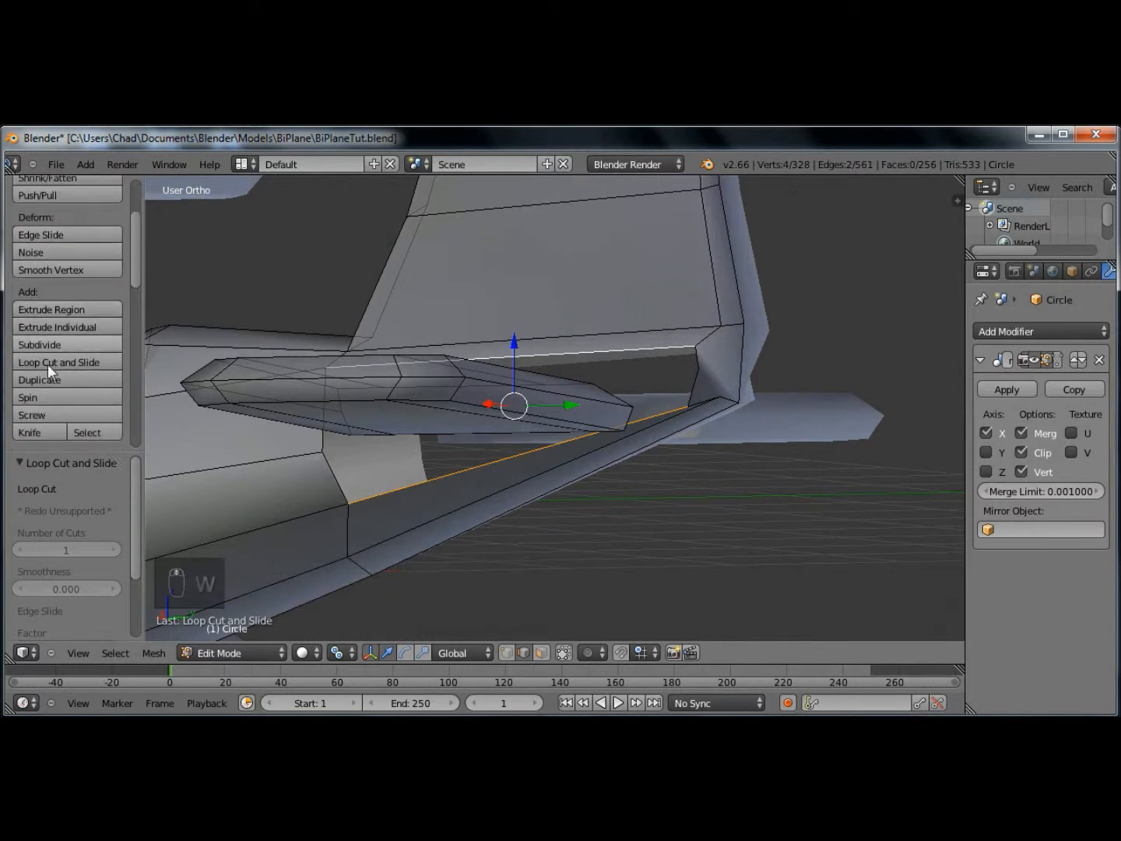
{"action": "scroll", "coordinate": [51, 335], "scroll_direction": "down", "scroll_amount": 2}
{"action": "left_click", "coordinate": [63, 309]}
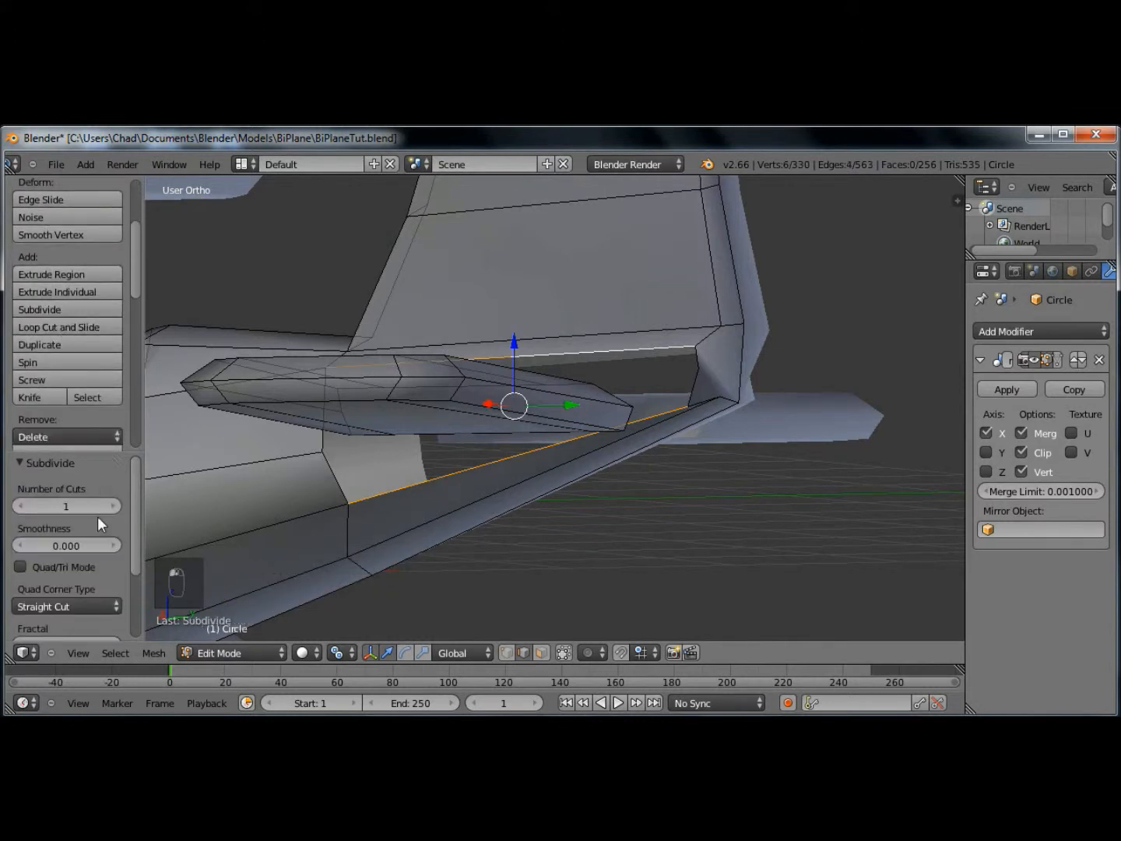
{"action": "left_click", "coordinate": [113, 507]}
- Select the tailplane's root loop and the fuselage opening's loop and join them with LoopTools Bridge
{"action": "key", "text": "a"}
{"action": "right_click", "coordinate": [545, 436], "text": "alt"}
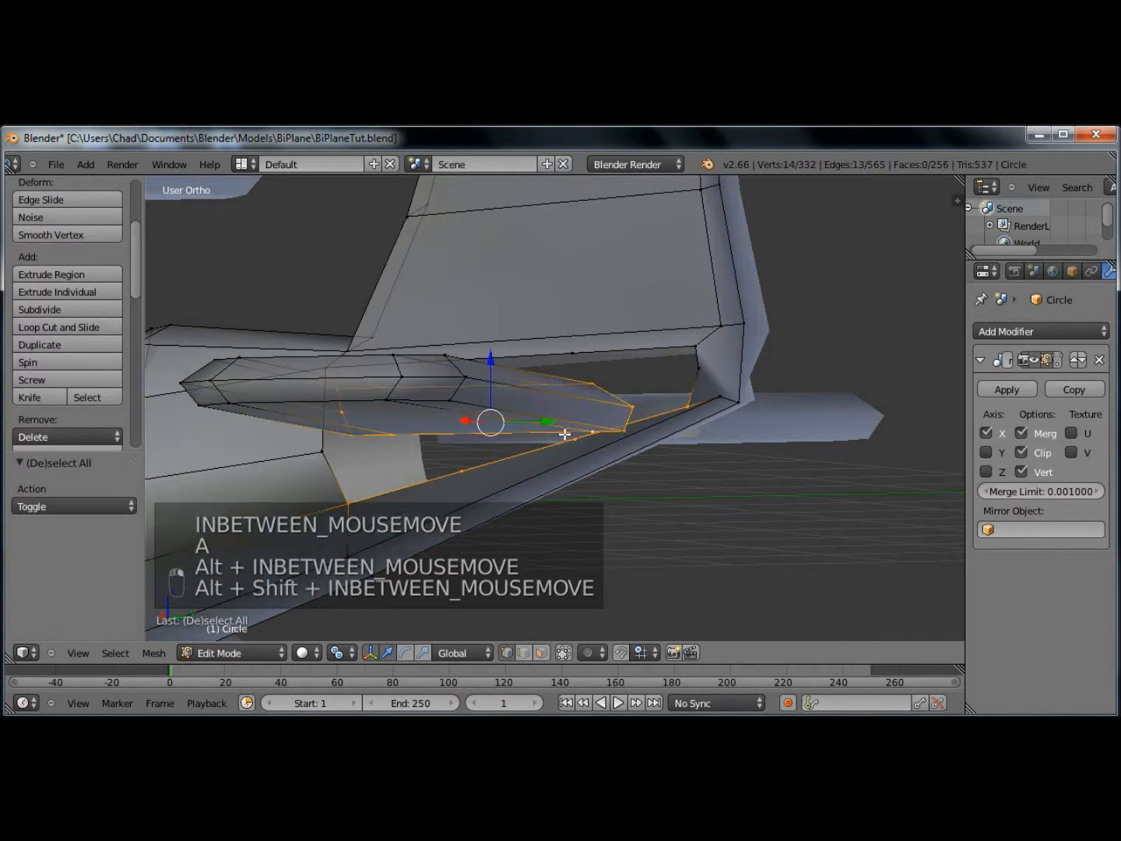
{"action": "middle_click_drag", "start_coordinate": [563, 434], "coordinate": [641, 443]}
{"action": "right_click", "coordinate": [605, 393], "text": "alt+shift"}
{"action": "right_click", "coordinate": [388, 365], "text": "alt+shift"}
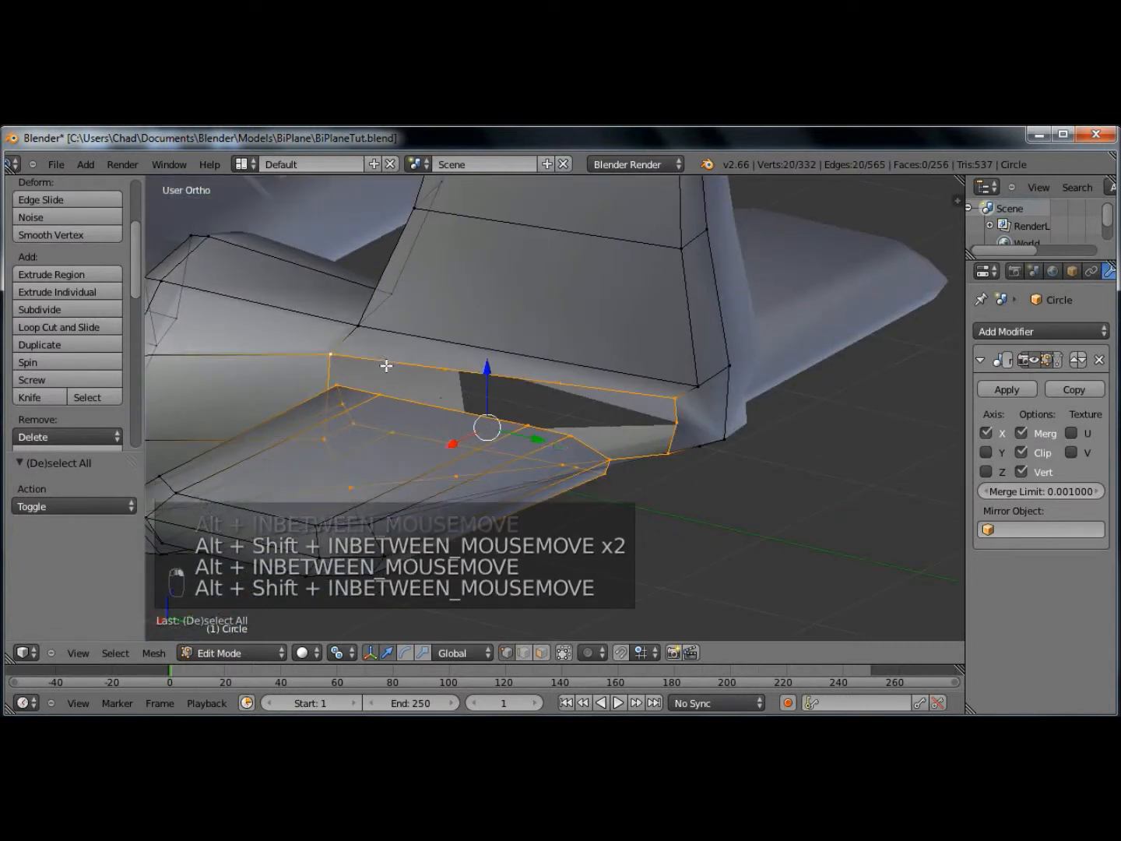
{"action": "key", "text": "w"}
{"action": "left_click", "coordinate": [519, 311]}
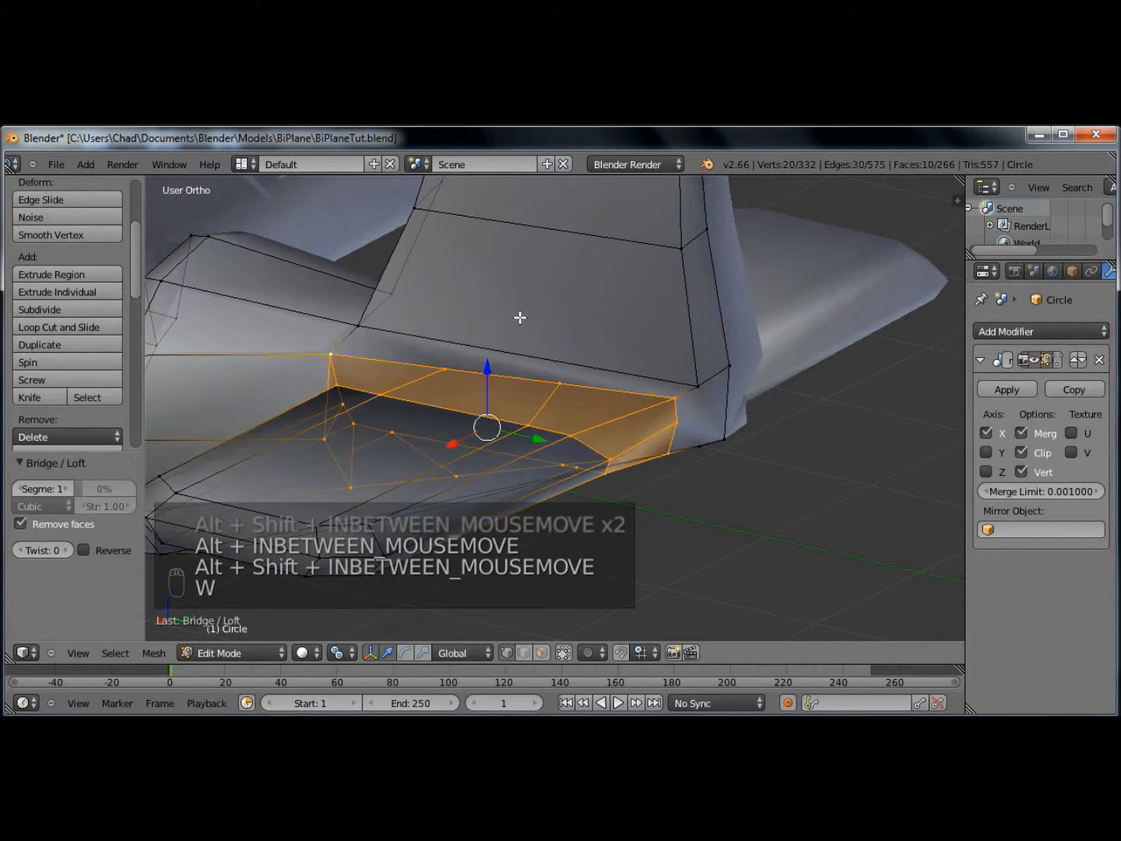
- Check the joint's shading, recalculate the normals of the entire mesh and return to Object Mode
{"action": "key", "text": "Tab"}
{"action": "middle_click_drag", "start_coordinate": [592, 465], "coordinate": [506, 394]}
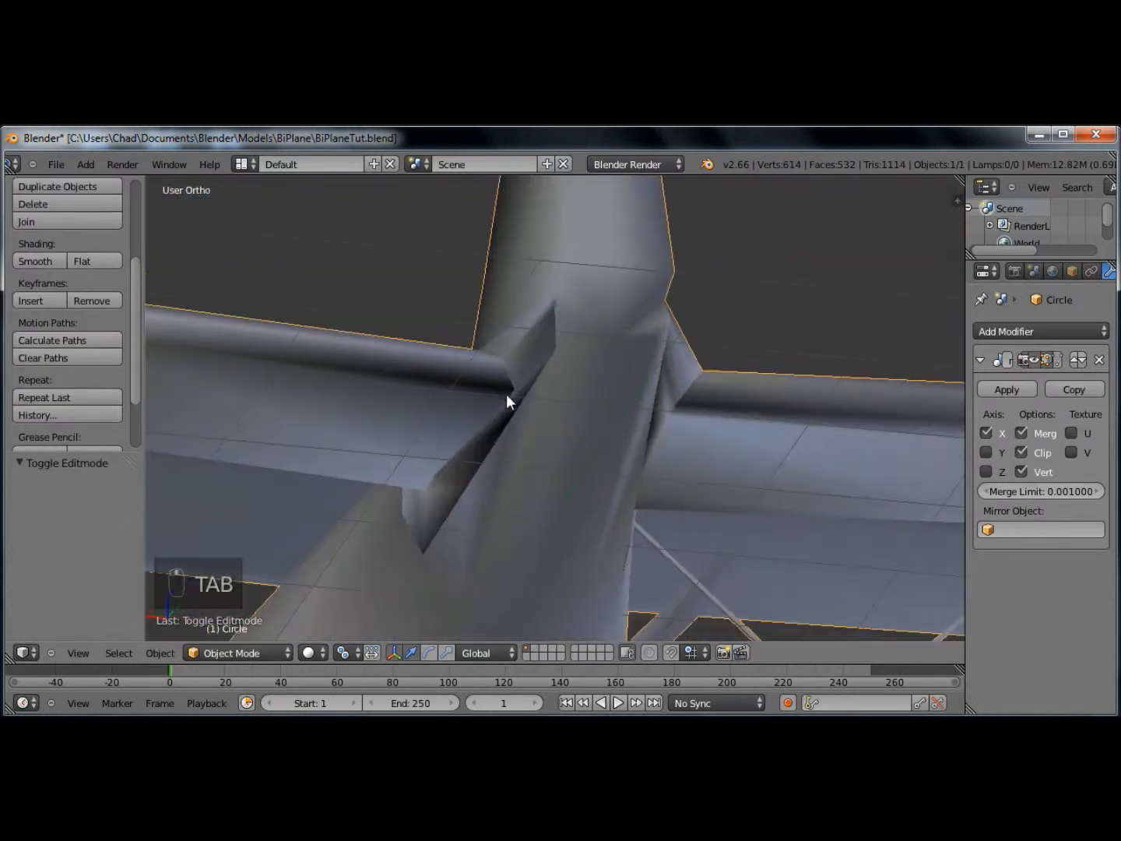
{"action": "key", "text": "Tab"}
{"action": "key", "text": "a"}
{"action": "key", "text": "a"}
{"action": "key", "text": "a"}
{"action": "key", "text": "a"}
{"action": "key", "text": "a"}
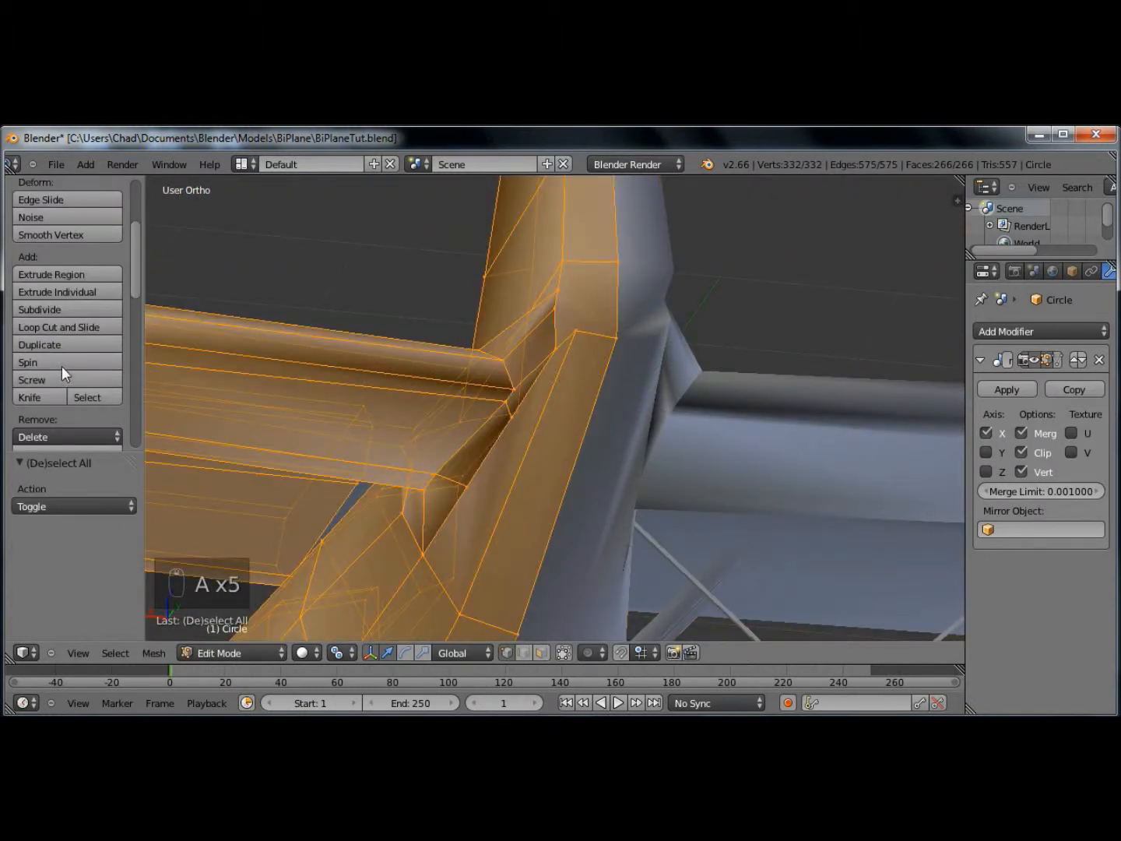
{"action": "left_click_drag", "start_coordinate": [137, 289], "coordinate": [136, 360]}
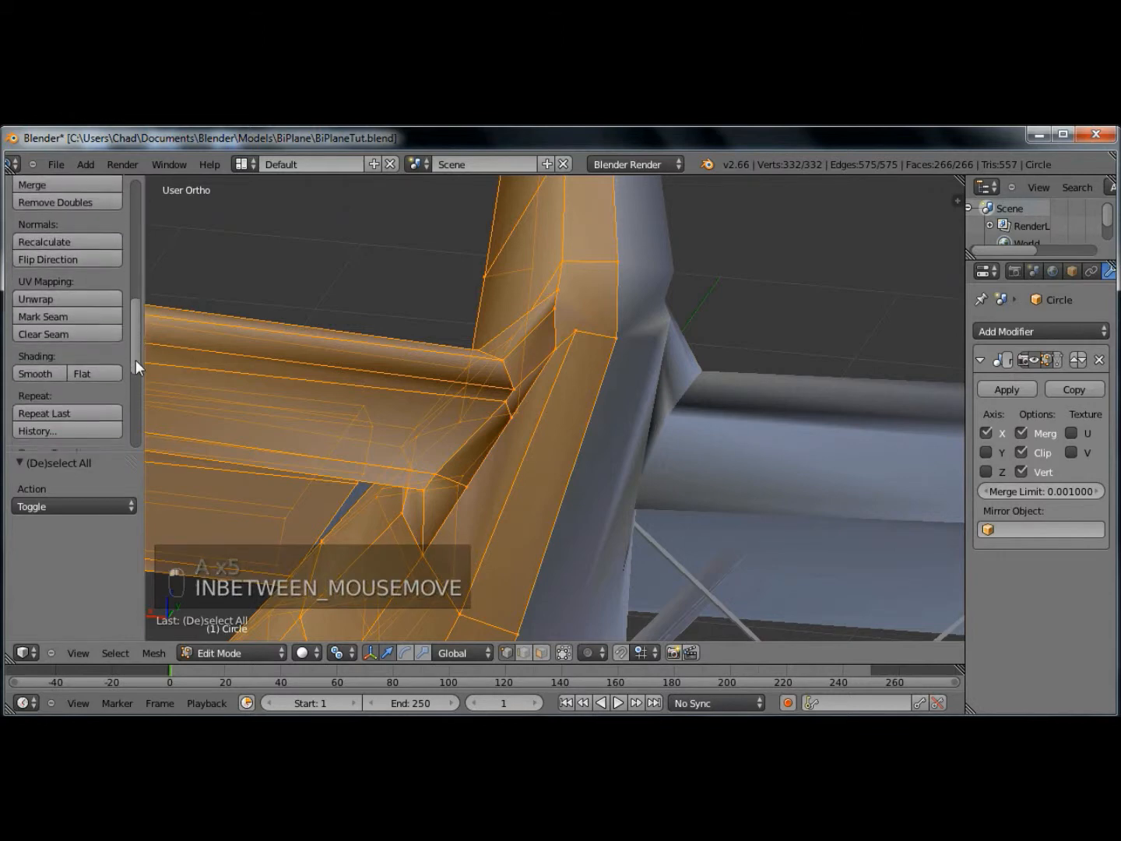
{"action": "left_click", "coordinate": [84, 251]}
{"action": "key", "text": "a"}
{"action": "key", "text": "Tab"}
- Check the completed tailplane from several views and save the biplane file
{"action": "middle_click_drag", "start_coordinate": [479, 418], "coordinate": [620, 509]}
{"action": "scroll", "coordinate": [655, 441], "scroll_direction": "down", "scroll_amount": 4}
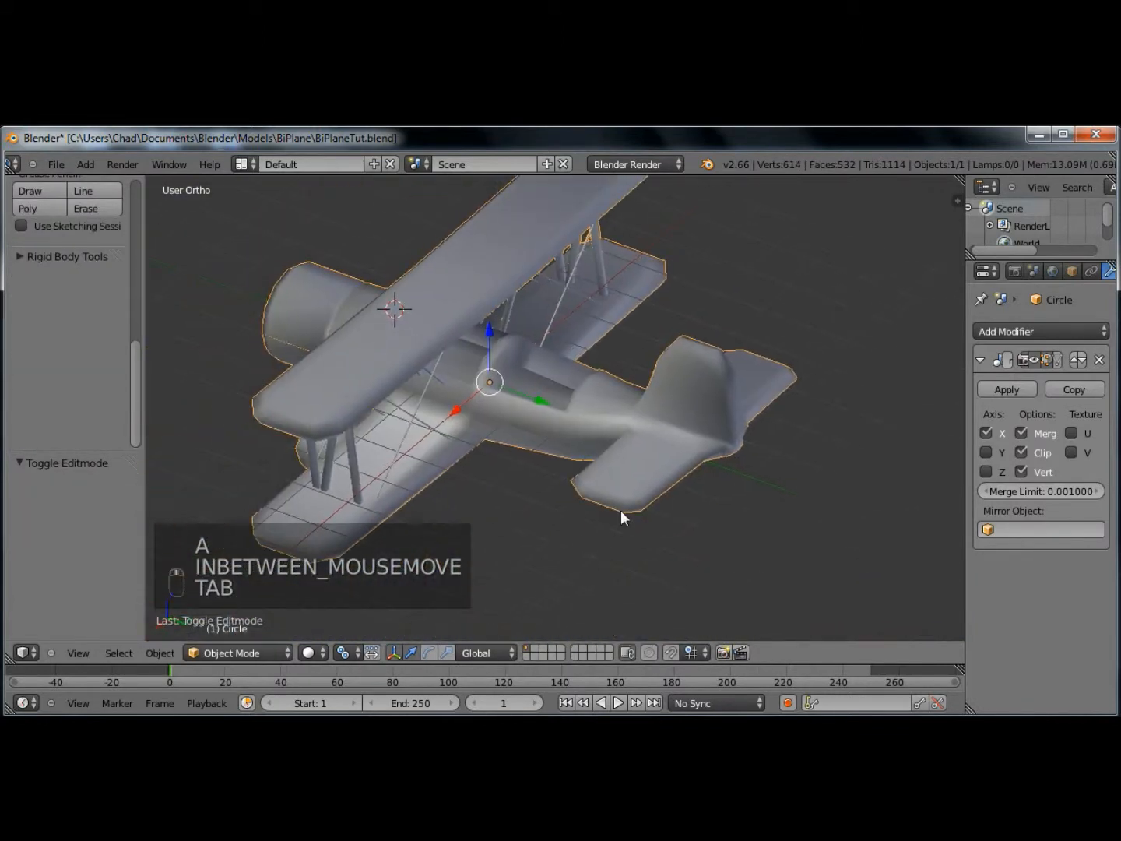
{"action": "scroll", "coordinate": [519, 475], "scroll_direction": "down", "scroll_amount": 4}
{"action": "middle_click_drag", "start_coordinate": [519, 475], "coordinate": [526, 377]}
{"action": "key", "text": "KP_1"}
{"action": "key", "text": "KP_3"}
{"action": "left_click", "coordinate": [57, 165]}
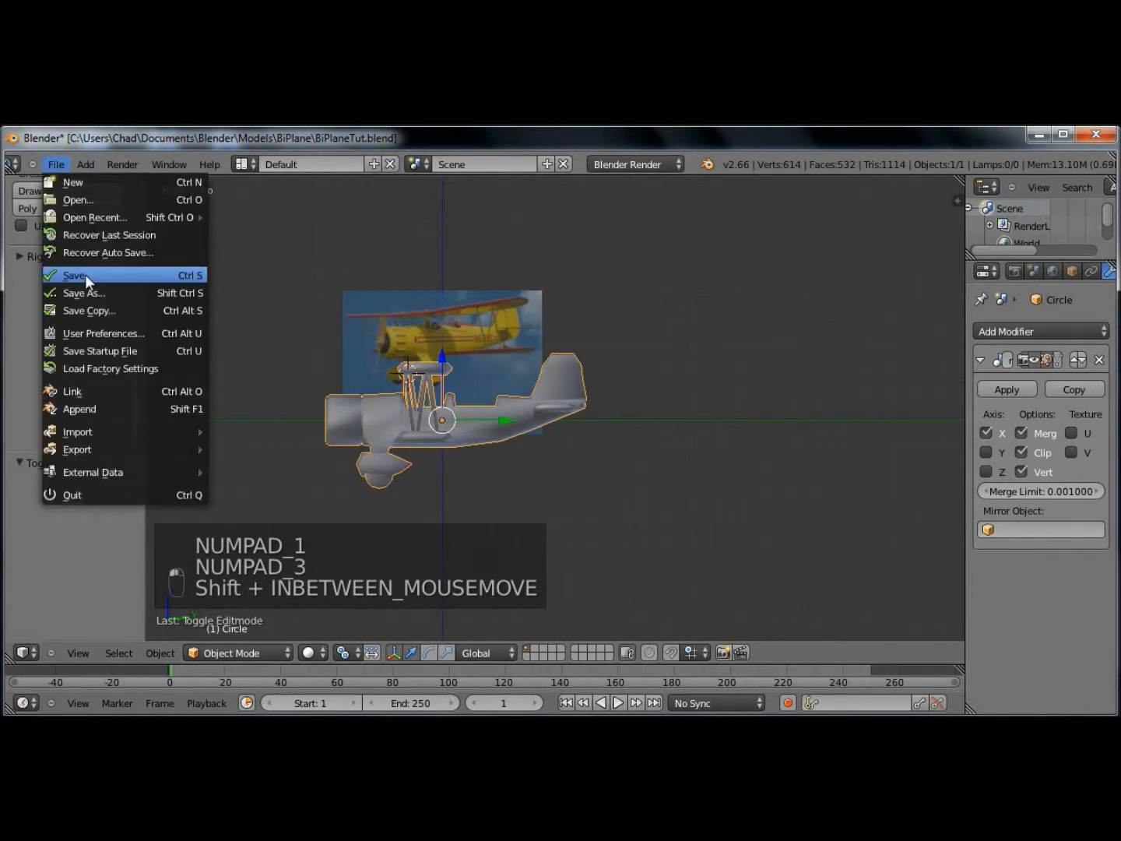
{"action": "left_click", "coordinate": [78, 272]}
- Switch to the finished BiPlane.blend model, examine its tail wheel and strut, and return to BiPlaneTut.blend
{"action": "left_click", "coordinate": [381, 671]}
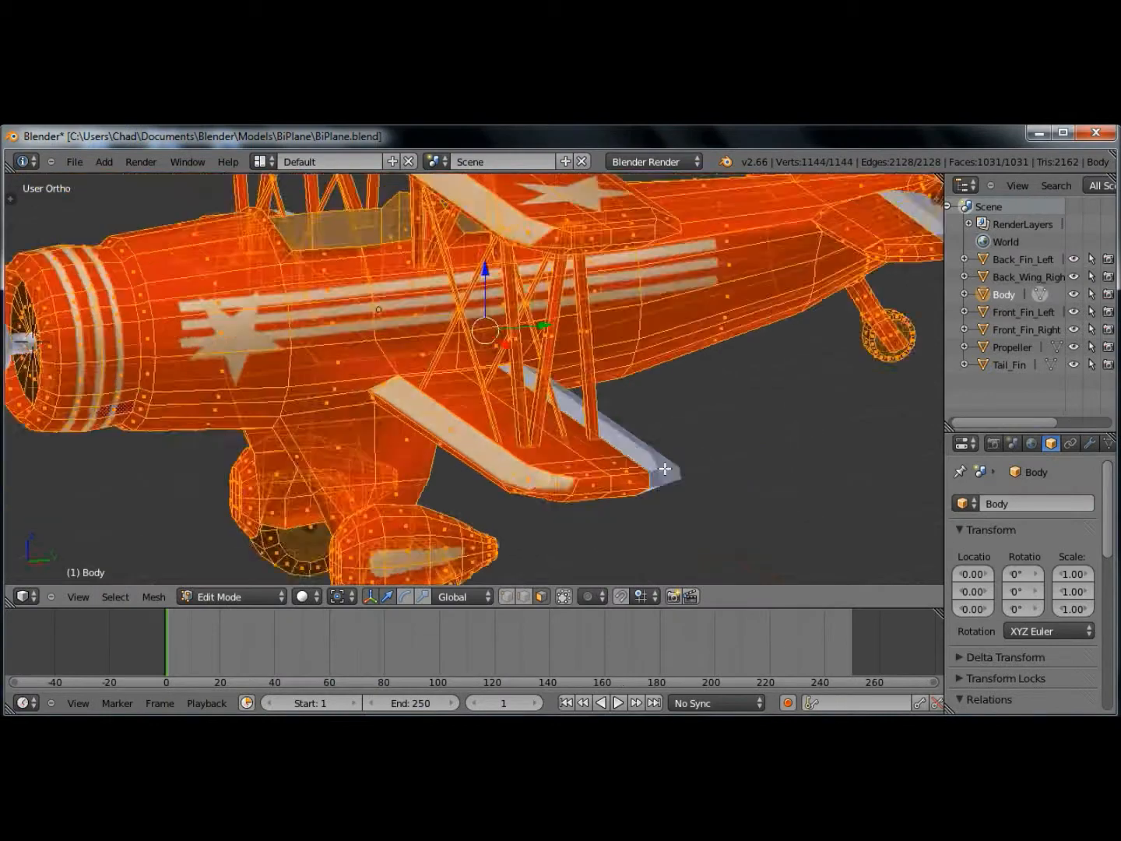
{"action": "scroll", "coordinate": [526, 417], "scroll_direction": "up", "scroll_amount": 7}
{"action": "middle_click_drag", "start_coordinate": [638, 458], "coordinate": [593, 404], "text": "shift"}
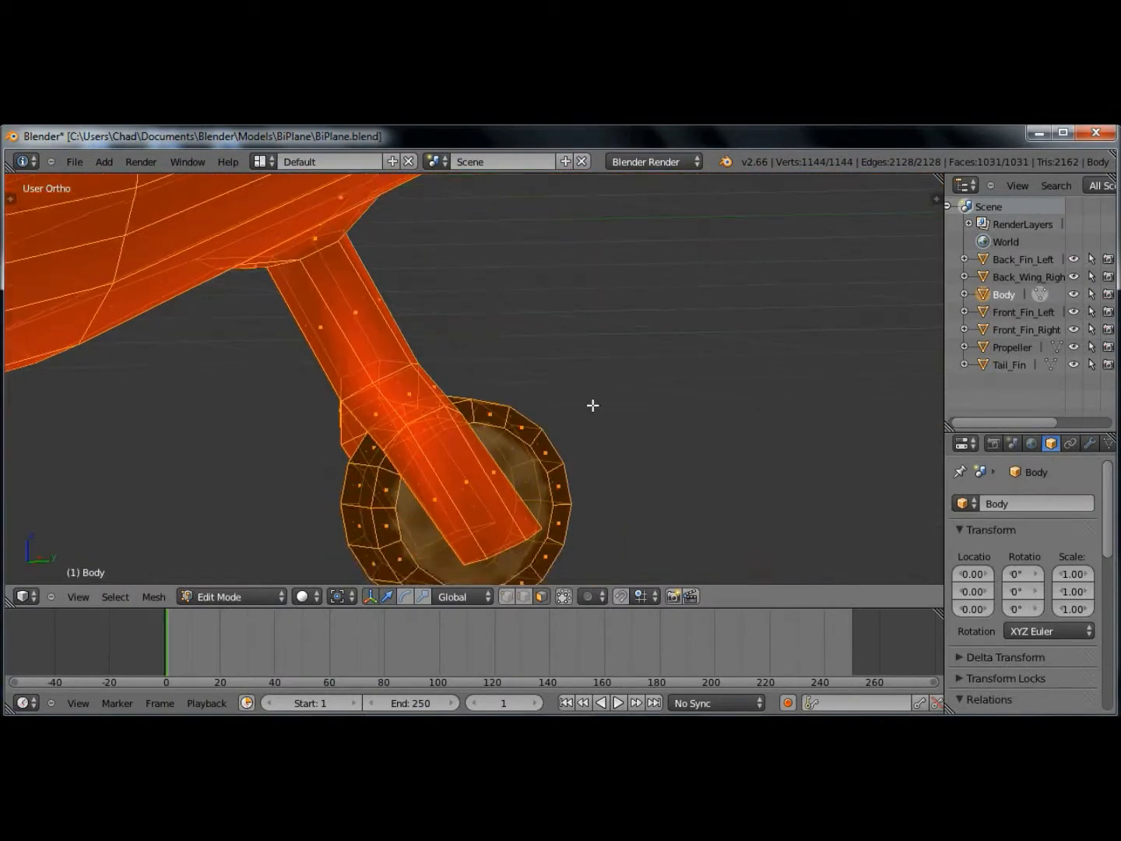
{"action": "middle_click_drag", "start_coordinate": [388, 462], "coordinate": [441, 338], "text": "shift"}
{"action": "left_click", "coordinate": [235, 653]}
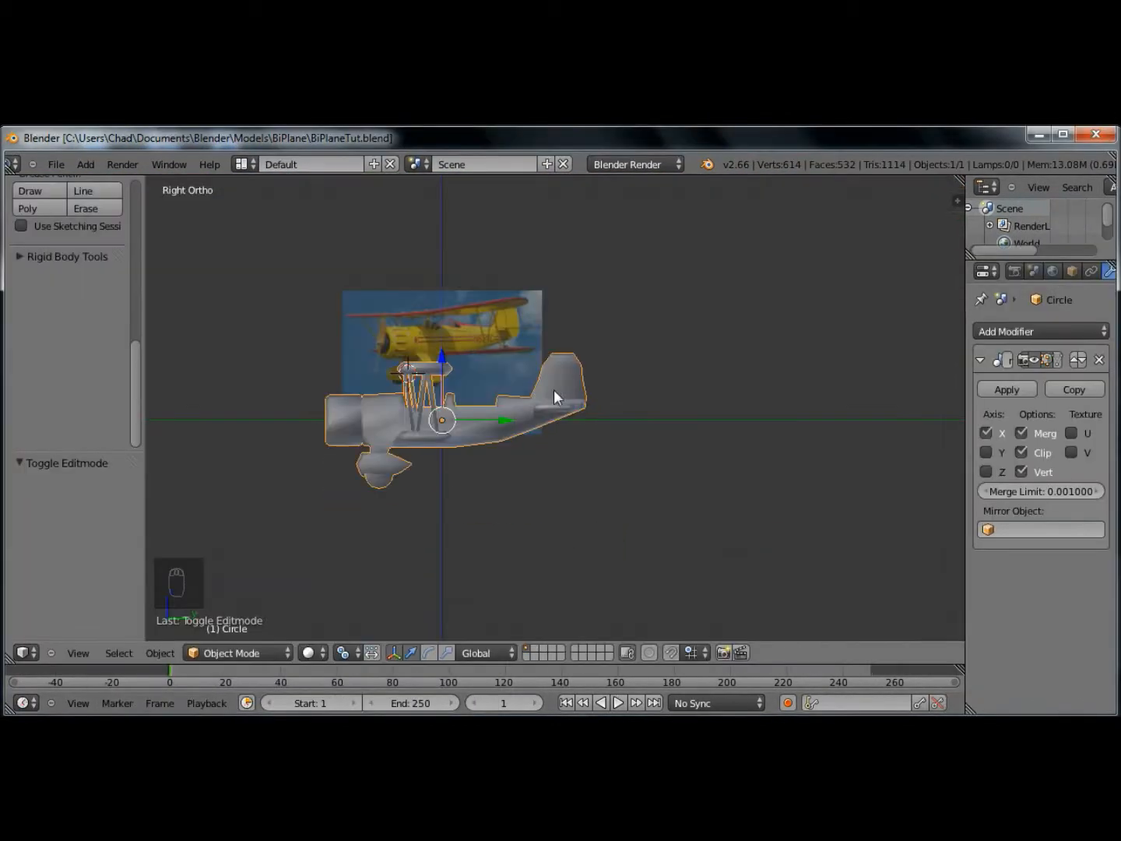
- In Edit Mode, select the long face under the tail, extrude it and scale it down to a small strut base
{"action": "scroll", "coordinate": [554, 389], "scroll_direction": "up", "scroll_amount": 5}
{"action": "key", "text": "Tab"}
{"action": "middle_click_drag", "start_coordinate": [543, 420], "coordinate": [612, 596]}
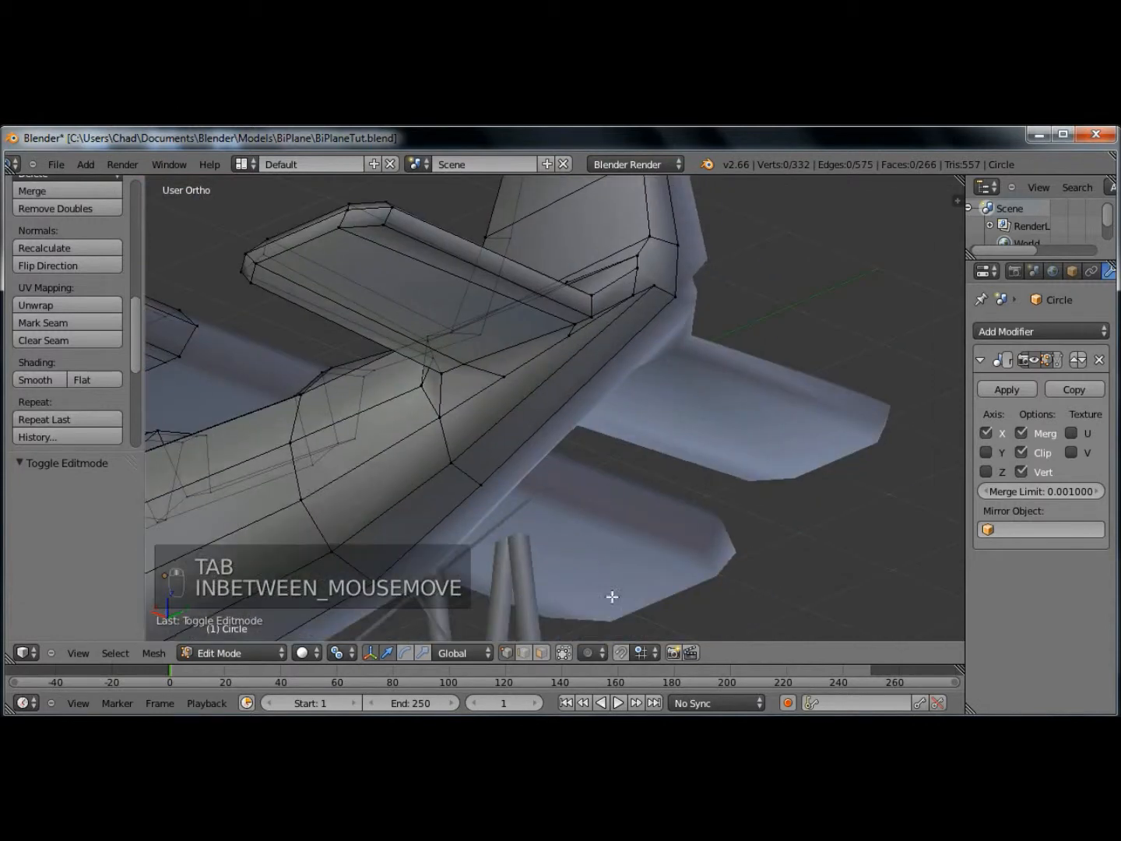
{"action": "left_click", "coordinate": [547, 655]}
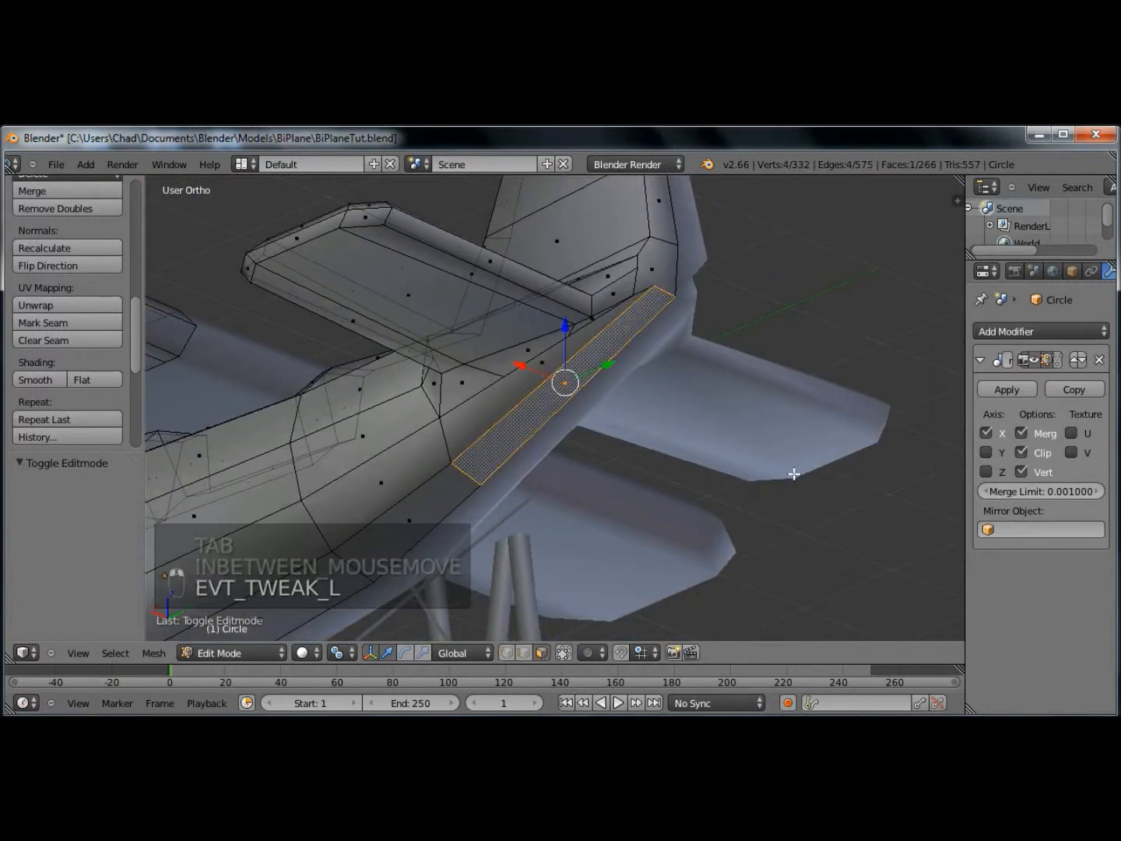
{"action": "key", "text": "s"}
{"action": "key", "text": "e"}
{"action": "key", "text": "s"}
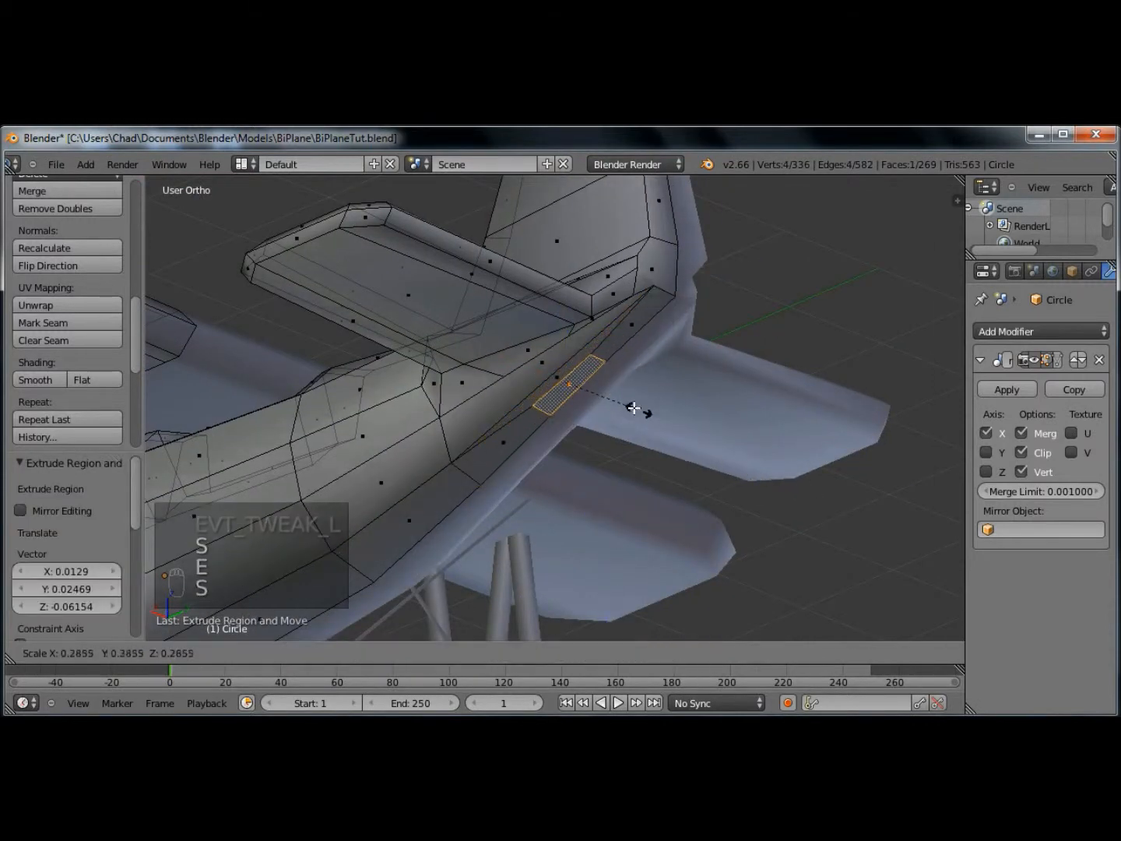
{"action": "left_click", "coordinate": [605, 399]}
{"action": "middle_click_drag", "start_coordinate": [612, 406], "coordinate": [596, 428]}
{"action": "key", "text": "s"}
{"action": "left_click", "coordinate": [778, 452]}
- In side view, extrude the small base face about 1.1 units along its normal to form the tail wheel strut
{"action": "key", "text": "KP_1"}
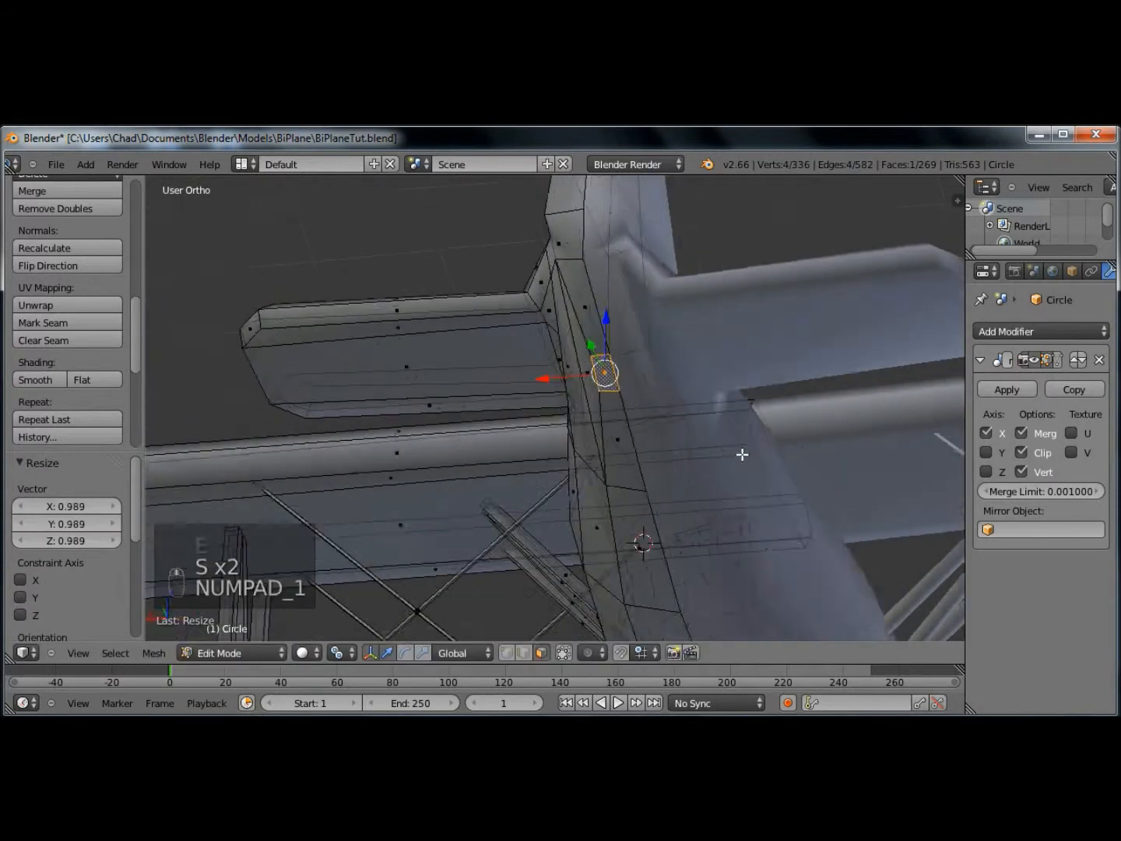
{"action": "key", "text": "KP_3"}
{"action": "middle_click_drag", "start_coordinate": [718, 441], "coordinate": [717, 372], "text": "shift"}
{"action": "key", "text": "e"}
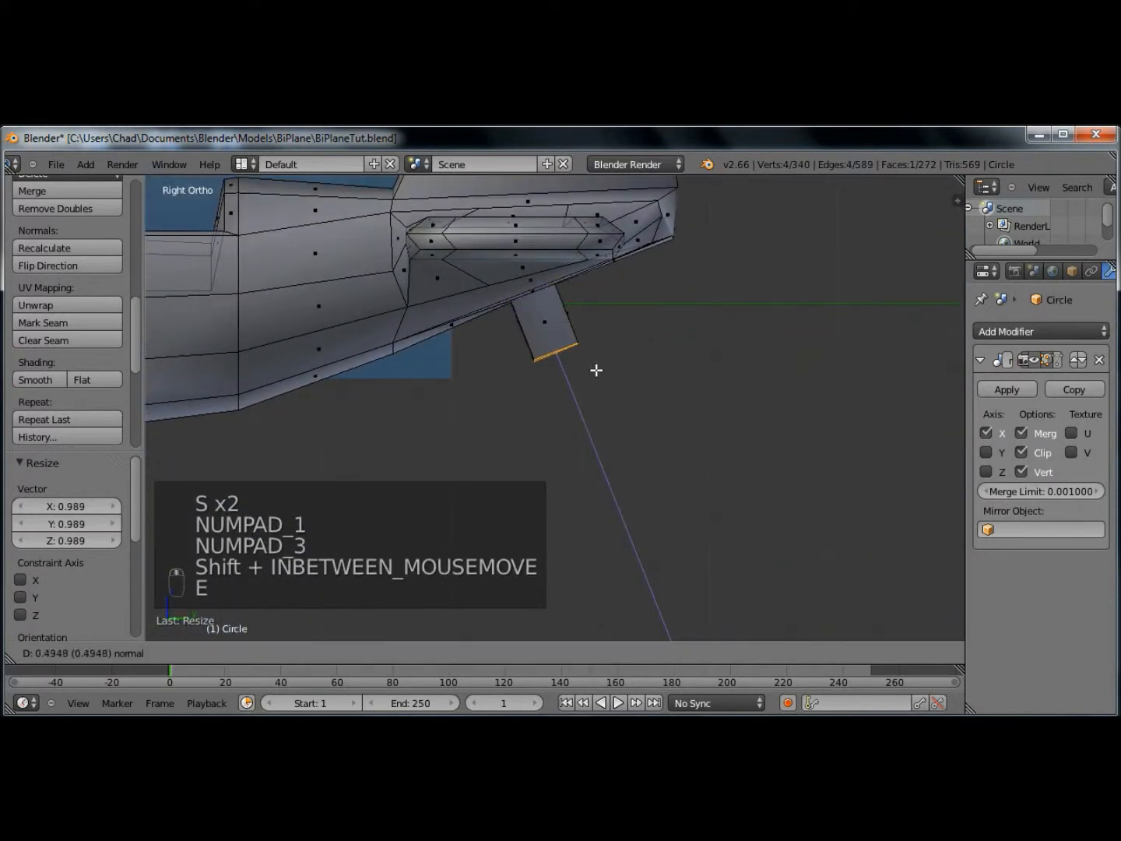
{"action": "left_click", "coordinate": [618, 425]}
{"action": "middle_click_drag", "start_coordinate": [446, 445], "coordinate": [639, 457], "text": "shift"}
{"action": "middle_click_drag", "start_coordinate": [731, 486], "coordinate": [696, 443]}
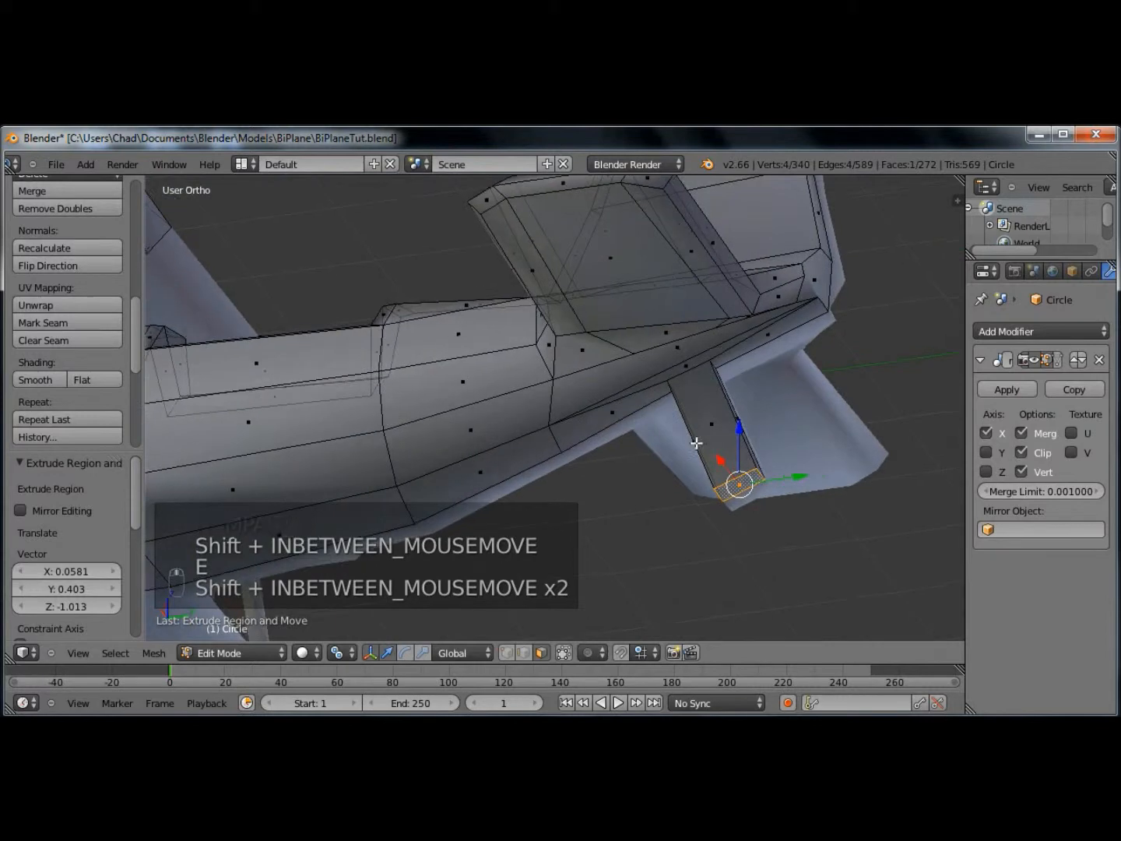
- Select the edge loop at the top of the tail strut and scale it to about 0.727
{"action": "key", "text": "a"}
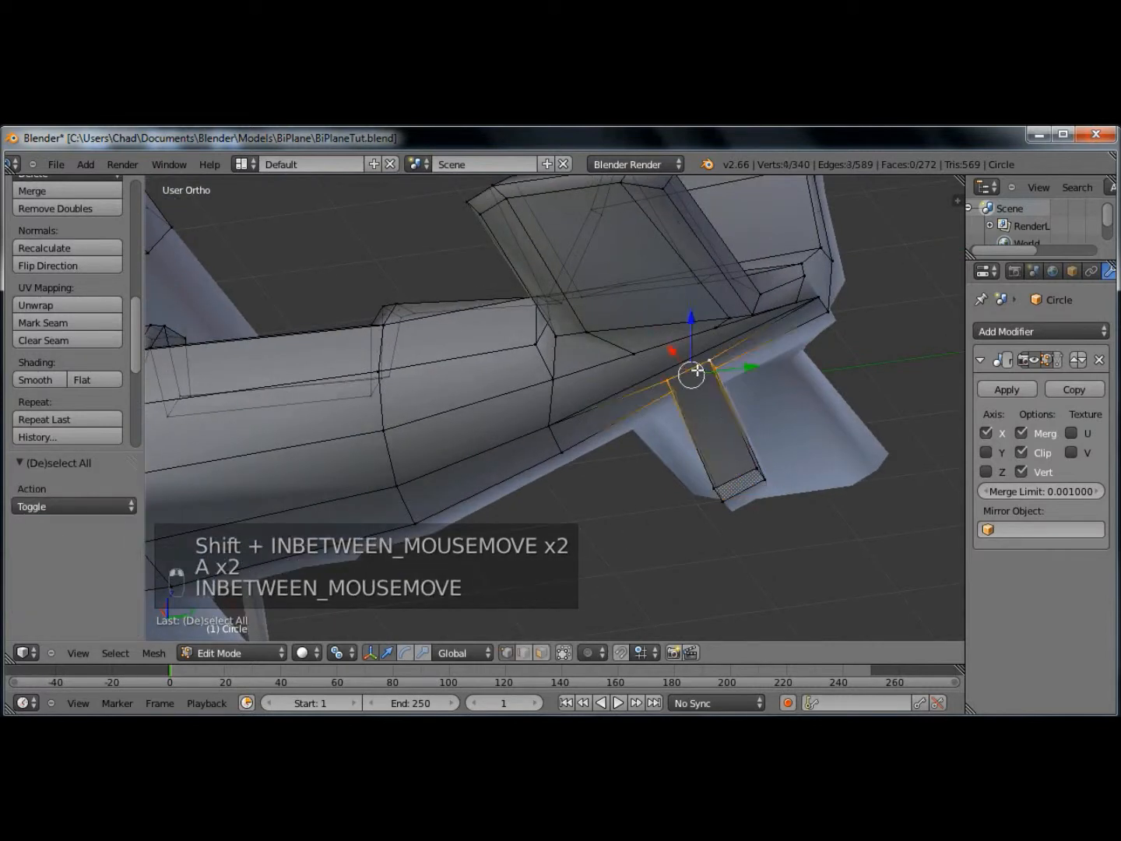
{"action": "key", "text": "s"}
{"action": "left_click", "coordinate": [870, 396]}
{"action": "key", "text": "KP_1"}
{"action": "key", "text": "KP_3"}
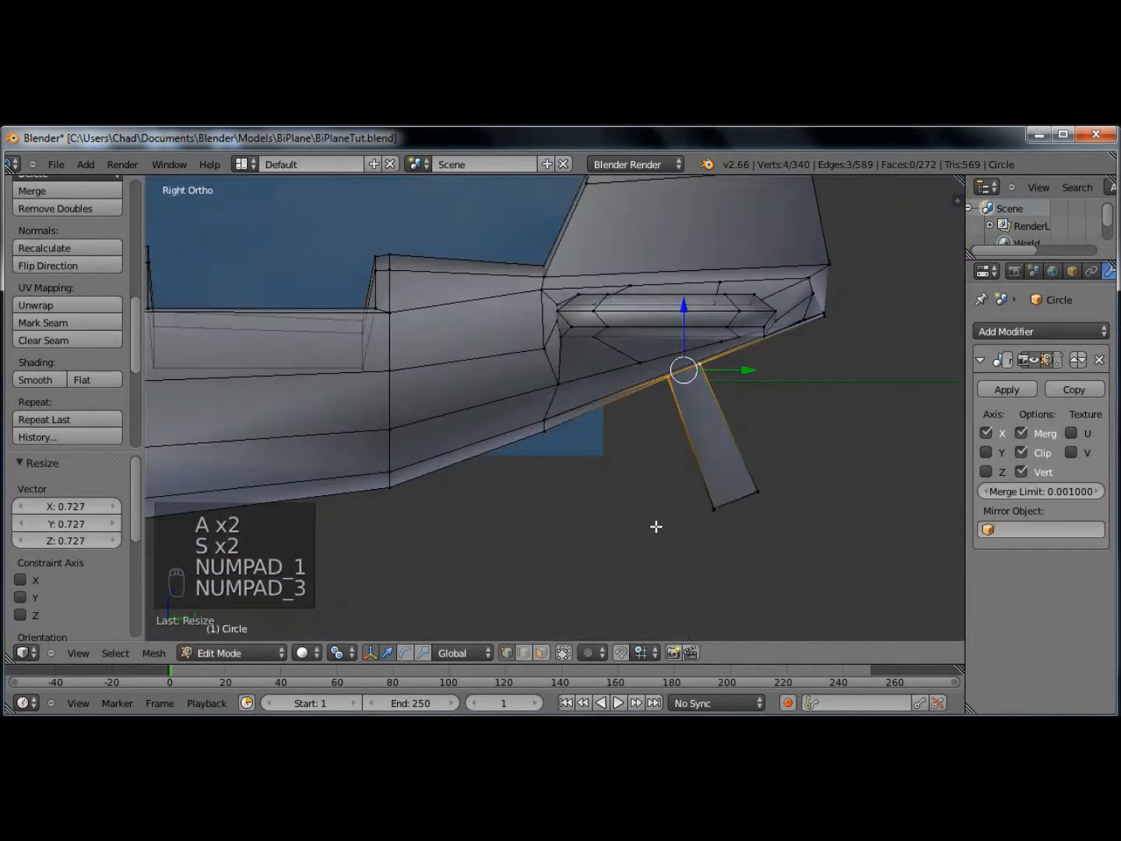
- Select the vertices at the tail strut's lower end and scale them to about 0.534
{"action": "key", "text": "a"}
{"action": "key", "text": "b"}
{"action": "left_click_drag", "start_coordinate": [677, 451], "coordinate": [818, 536]}
{"action": "key", "text": "s"}
{"action": "left_click", "coordinate": [732, 528]}
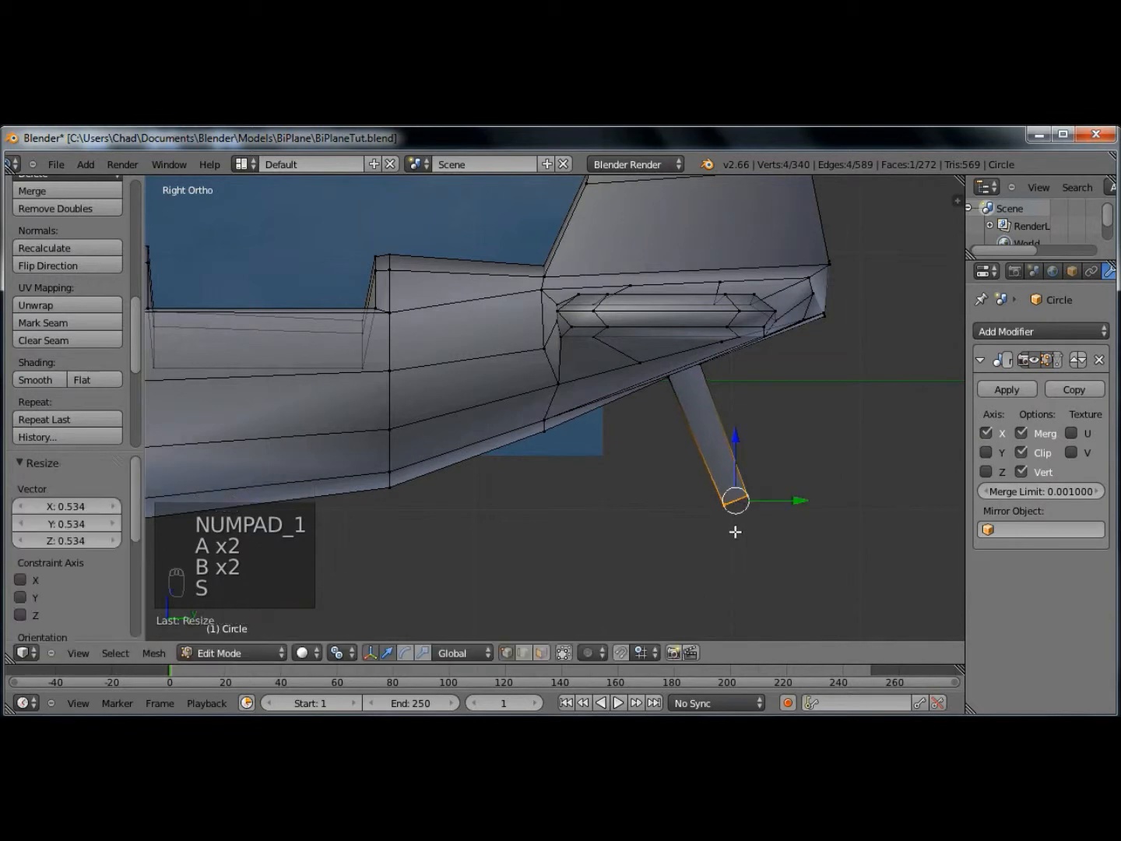
- Compare the strut's proportions with the tail wheel on the finished BiPlane.blend model and return to BiPlaneTut.blend
{"action": "scroll", "coordinate": [682, 538], "scroll_direction": "down", "scroll_amount": 4}
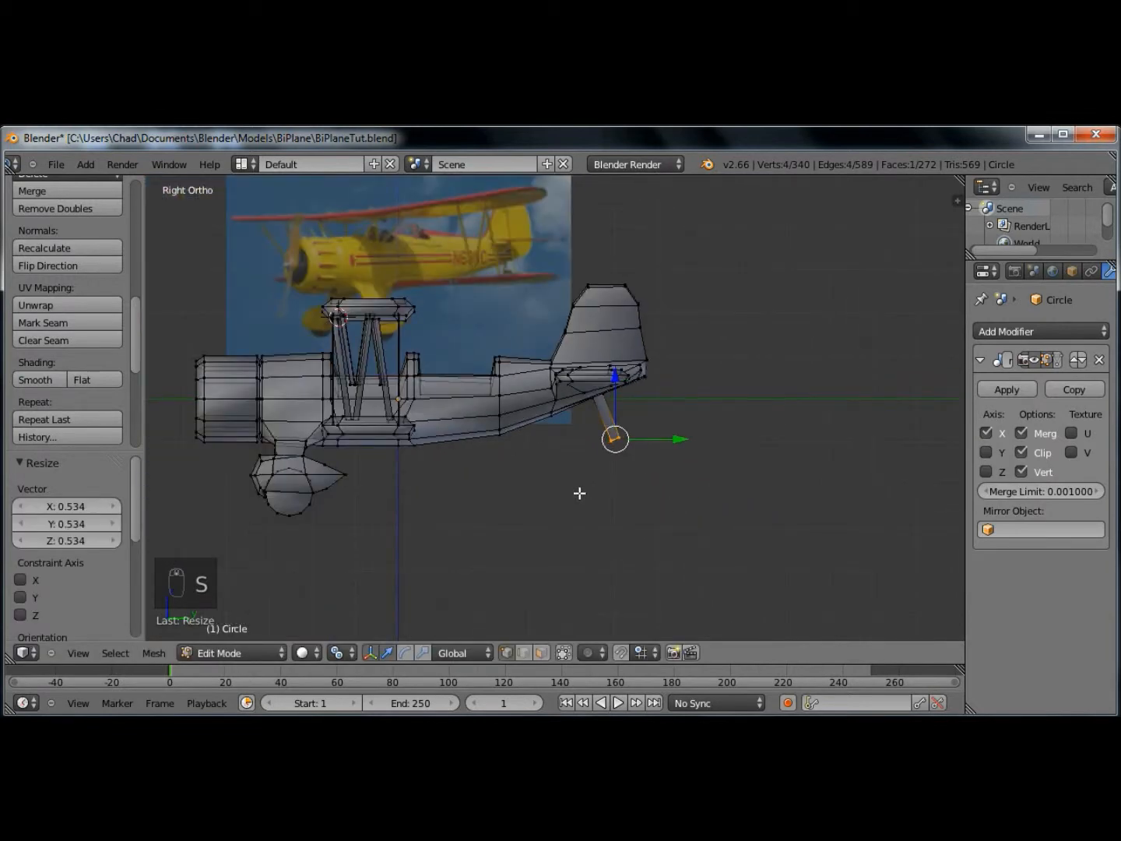
{"action": "middle_click_drag", "start_coordinate": [570, 499], "coordinate": [522, 493], "text": "shift"}
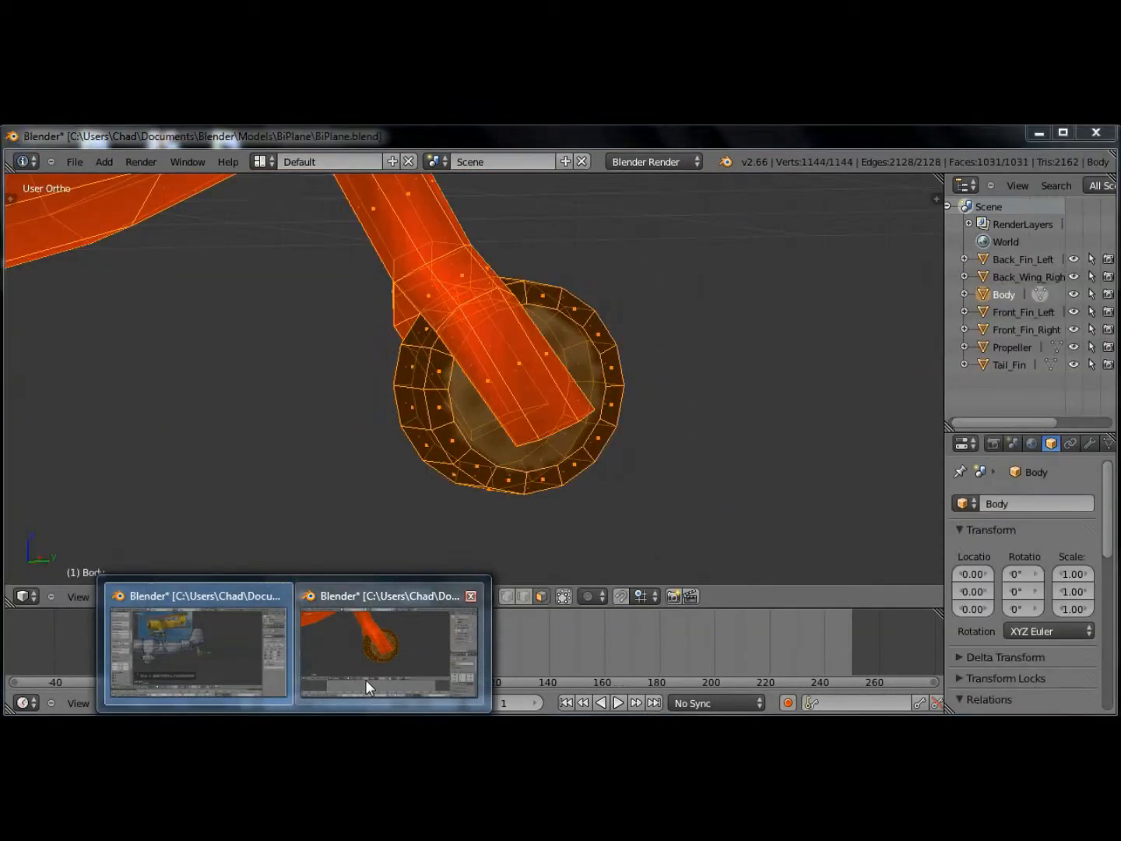
{"action": "left_click", "coordinate": [365, 679]}
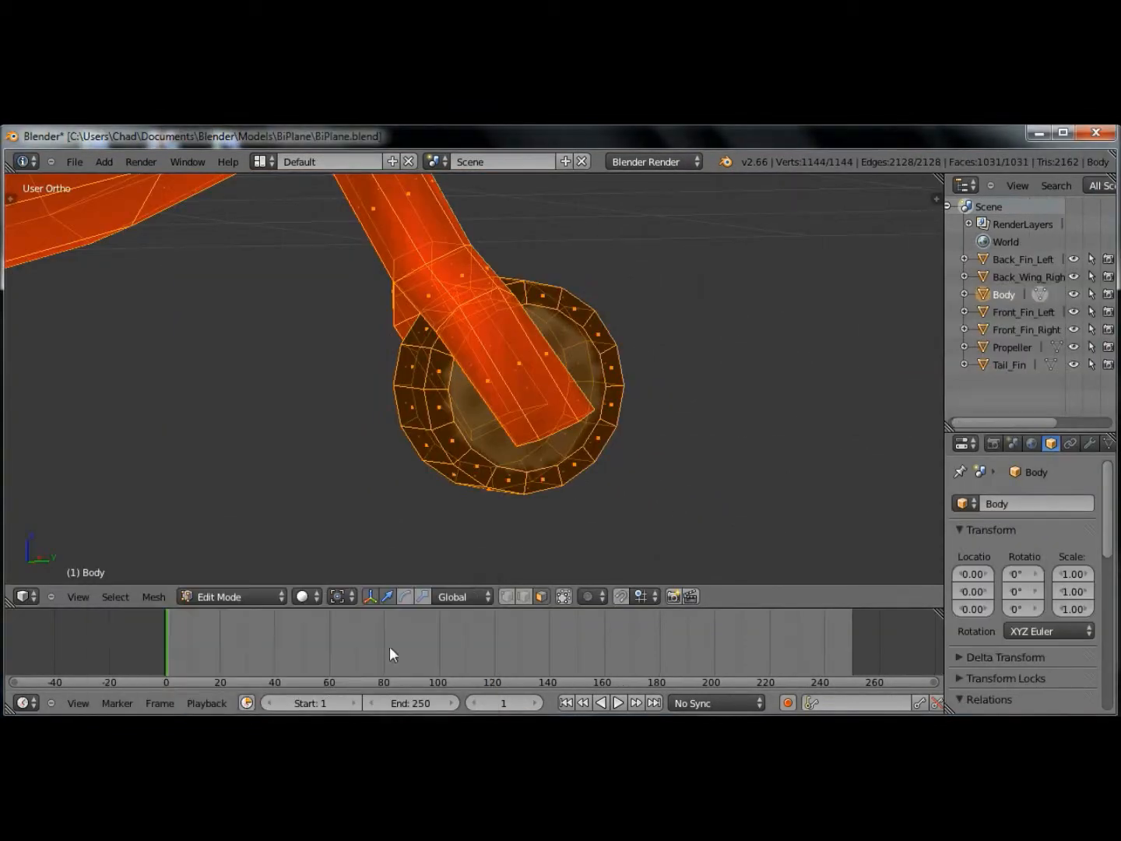
{"action": "scroll", "coordinate": [507, 482], "scroll_direction": "down", "scroll_amount": 8}
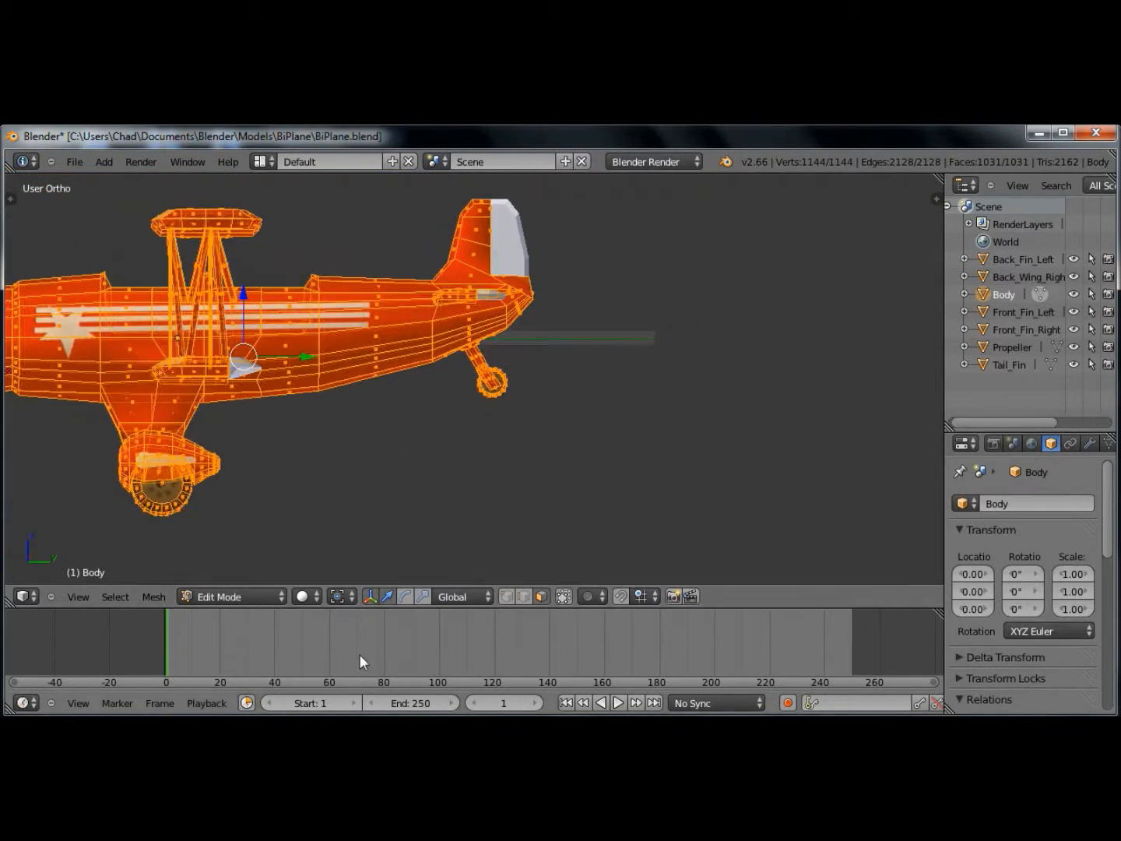
{"action": "left_click", "coordinate": [238, 661]}
- Move the strut's lower end closer to the fuselage and rescale it
{"action": "scroll", "coordinate": [584, 467], "scroll_direction": "up", "scroll_amount": 6}
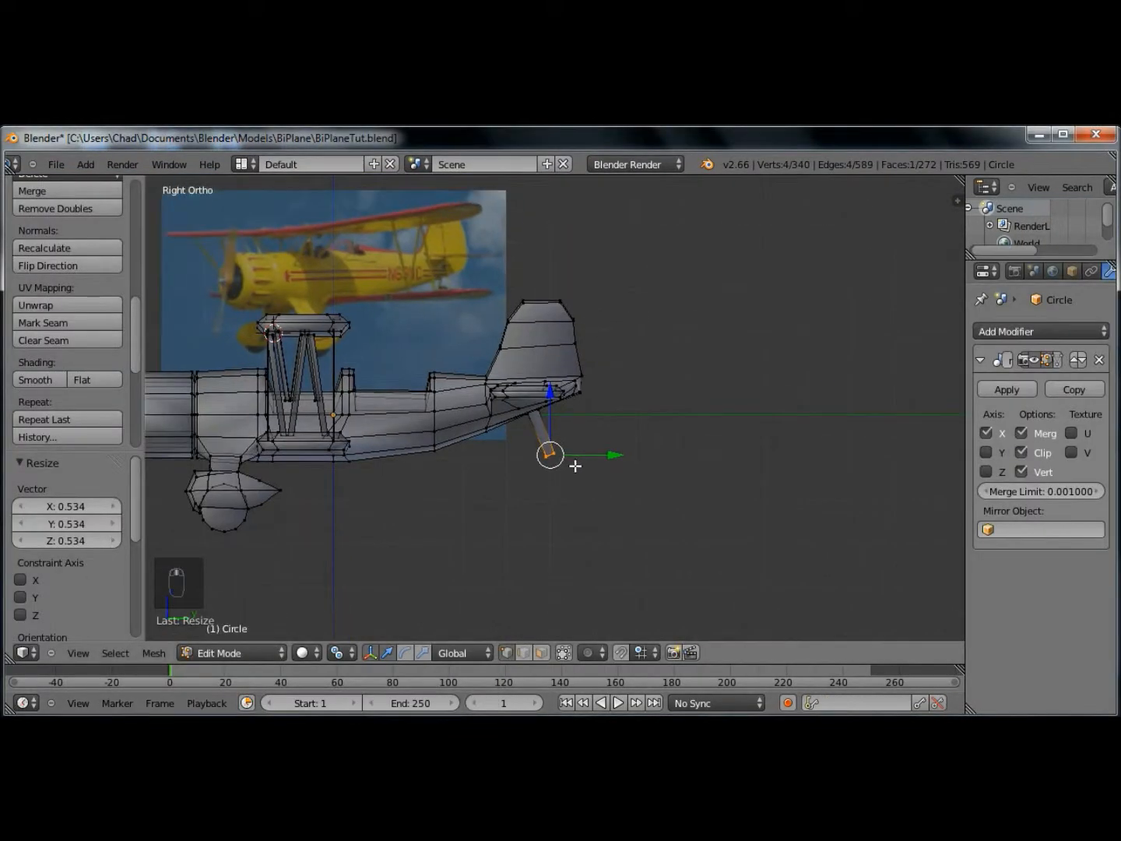
{"action": "middle_click_drag", "start_coordinate": [551, 517], "coordinate": [599, 412], "text": "shift"}
{"action": "key", "text": "g"}
{"action": "left_click", "coordinate": [605, 354]}
{"action": "key", "text": "s"}
{"action": "left_click", "coordinate": [601, 350]}
- Narrow the strut's top edge loop and scale its lower end to about 1.171
{"action": "key", "text": "a"}
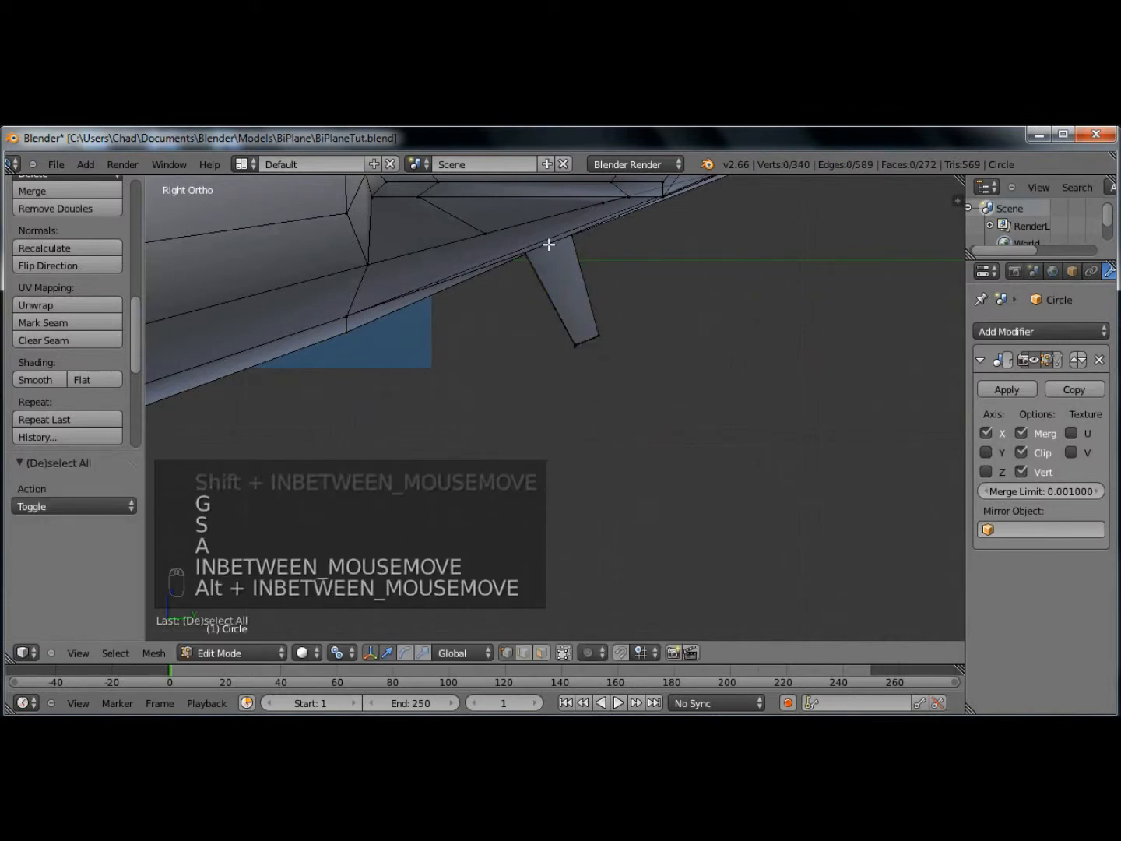
{"action": "right_click", "coordinate": [549, 242], "text": "alt"}
{"action": "key", "text": "s"}
{"action": "left_click", "coordinate": [704, 301]}
{"action": "key", "text": "a"}
{"action": "key", "text": "b"}
{"action": "key", "text": "b"}
{"action": "left_click_drag", "start_coordinate": [551, 322], "coordinate": [663, 388]}
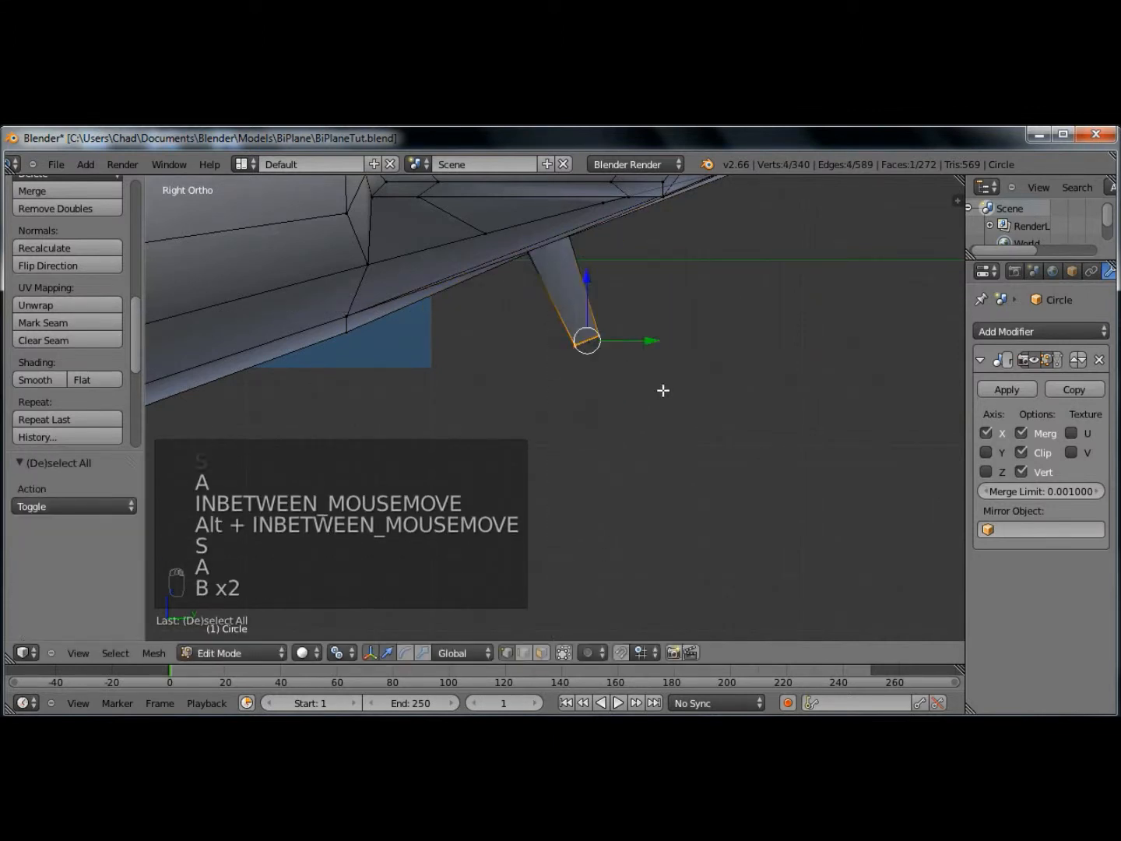
{"action": "key", "text": "s"}
{"action": "left_click", "coordinate": [667, 393]}
- In back view, move the strut's lower end about 0.043 units along X toward the centerline and turn off mirror clipping
{"action": "key", "text": "KP_1"}
{"action": "key", "text": "KP_3"}
{"action": "key", "text": "KP_3"}
{"action": "key", "text": "KP_1"}
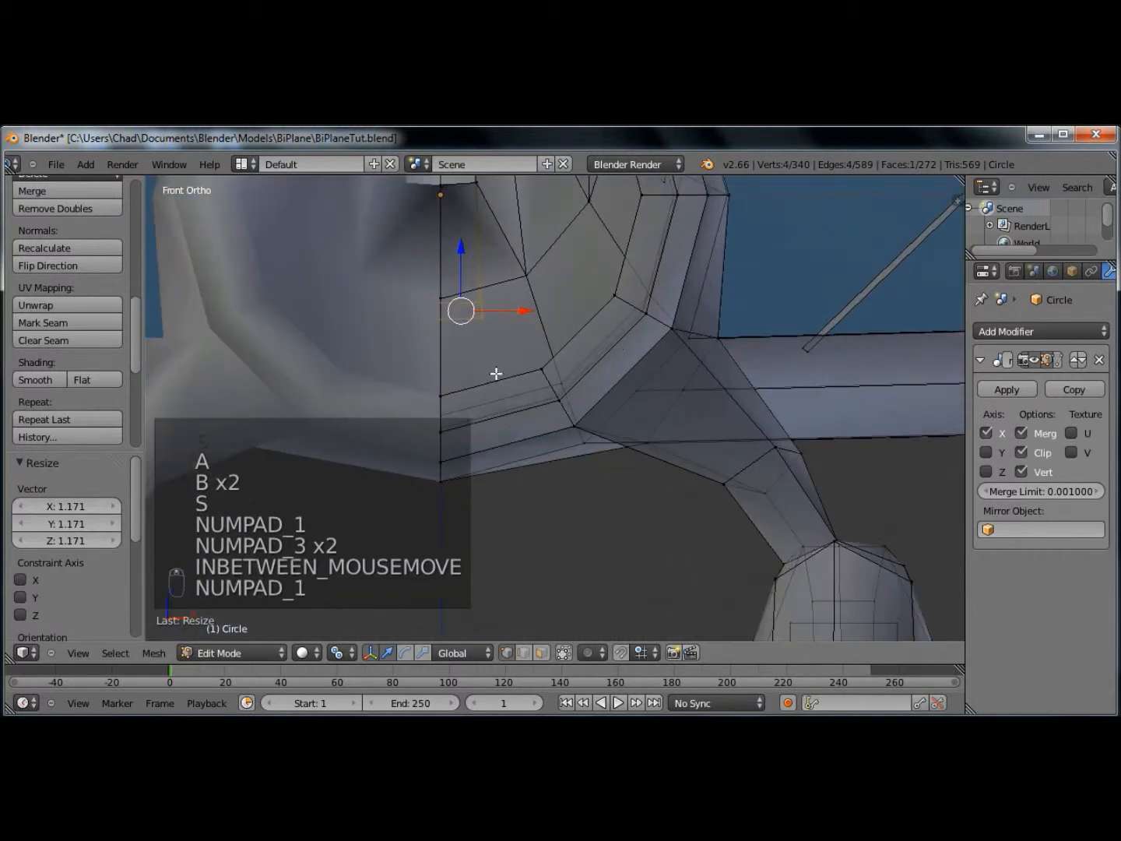
{"action": "middle_click_drag", "start_coordinate": [495, 373], "coordinate": [571, 402], "text": "shift"}
{"action": "key", "text": "ctrl+KP_1"}
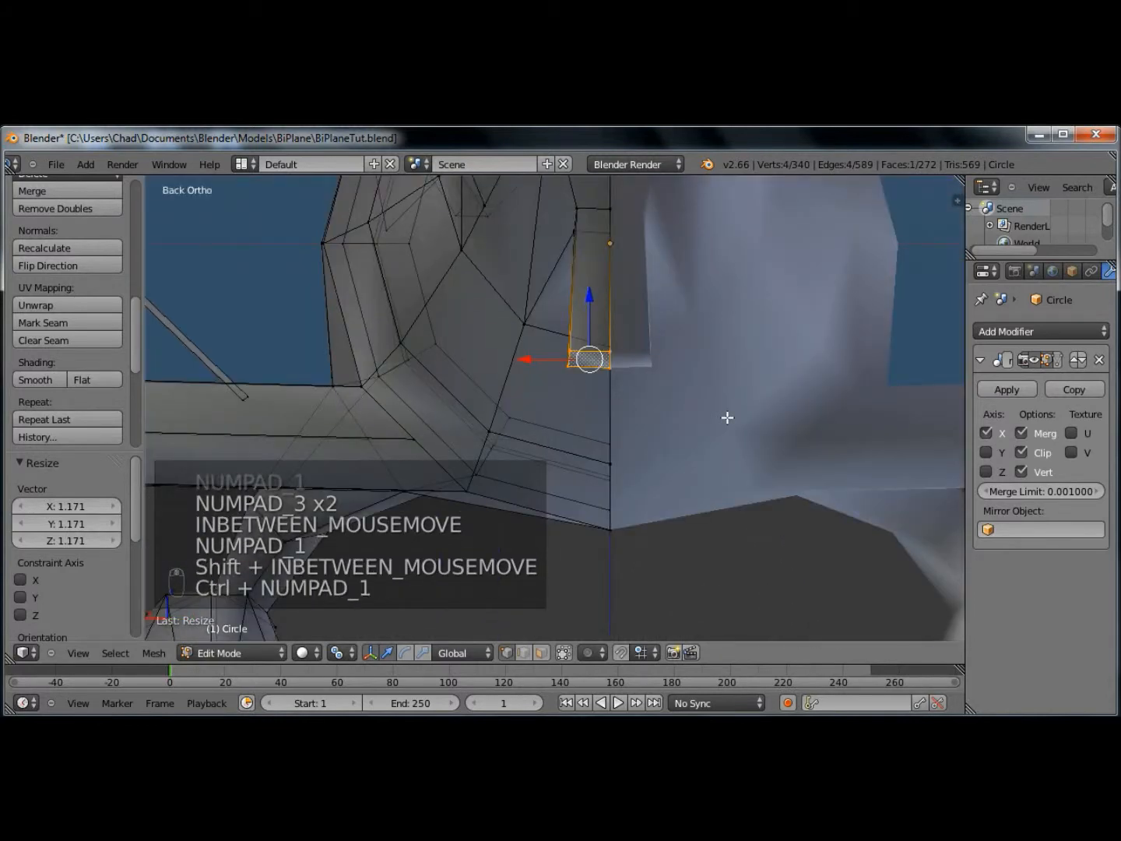
{"action": "left_click_drag", "start_coordinate": [544, 358], "coordinate": [544, 357]}
{"action": "left_click", "coordinate": [551, 357]}
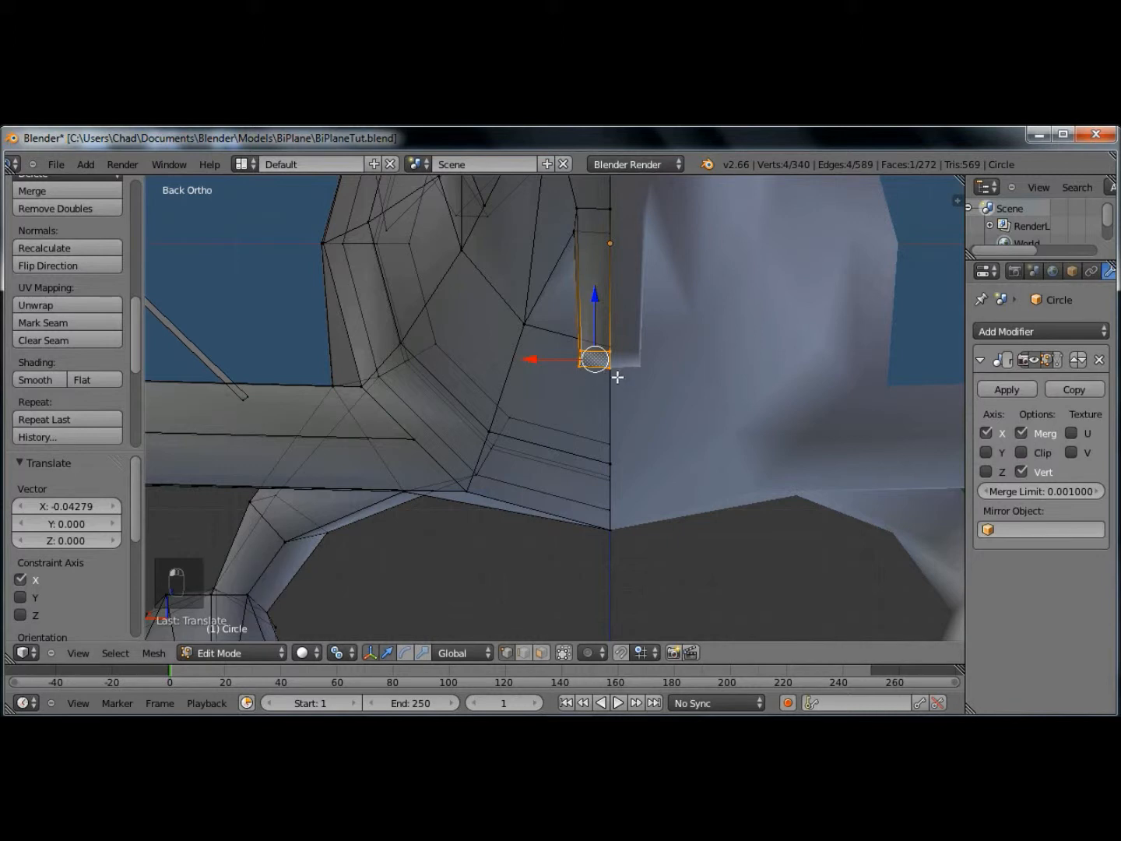
- Extrude the strut's lower end and move it about 0.2 units outward along X to begin the wheel fork
{"action": "key", "text": "e"}
{"action": "key", "text": "g"}
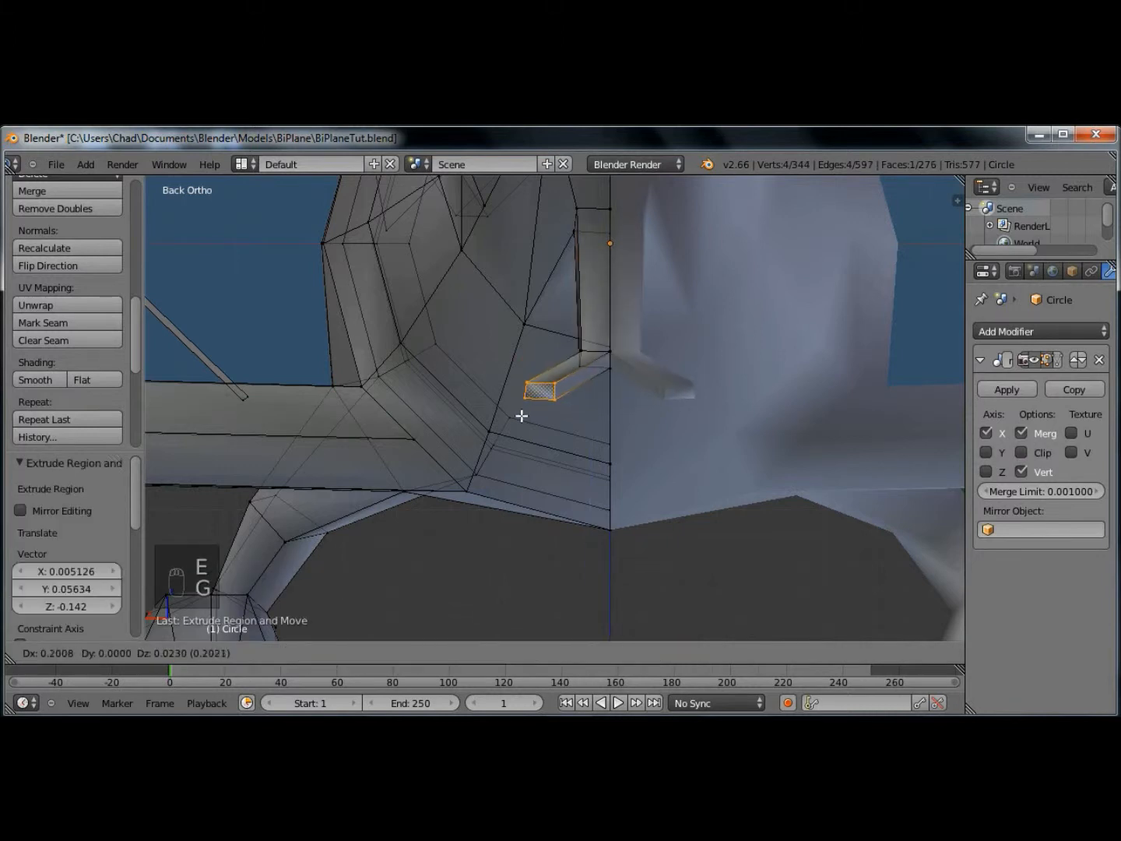
{"action": "left_click", "coordinate": [523, 415]}
{"action": "key", "text": "r"}
{"action": "right_click", "coordinate": [593, 400]}
{"action": "key", "text": "g"}
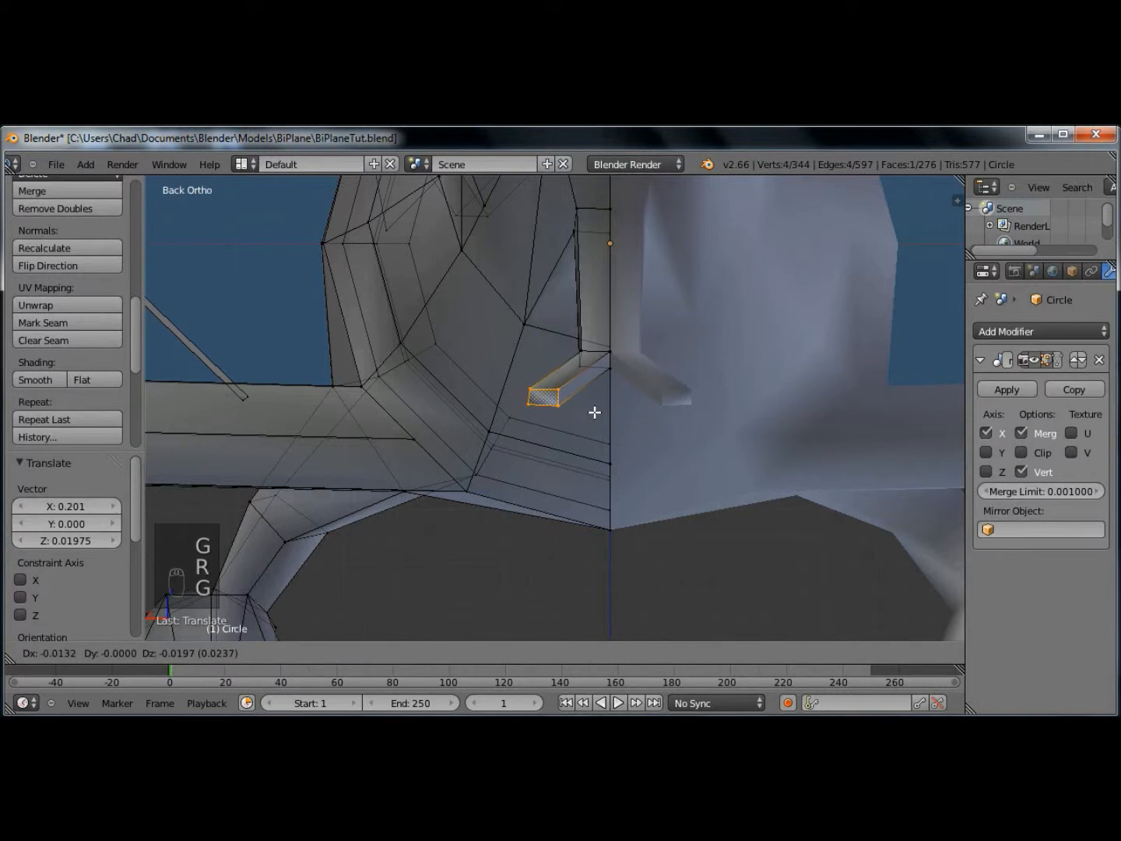
{"action": "right_click", "coordinate": [593, 417]}
- Extrude the fork's end face about 0.65 units downward as a prong and check the fork in Object Mode
{"action": "key", "text": "e"}
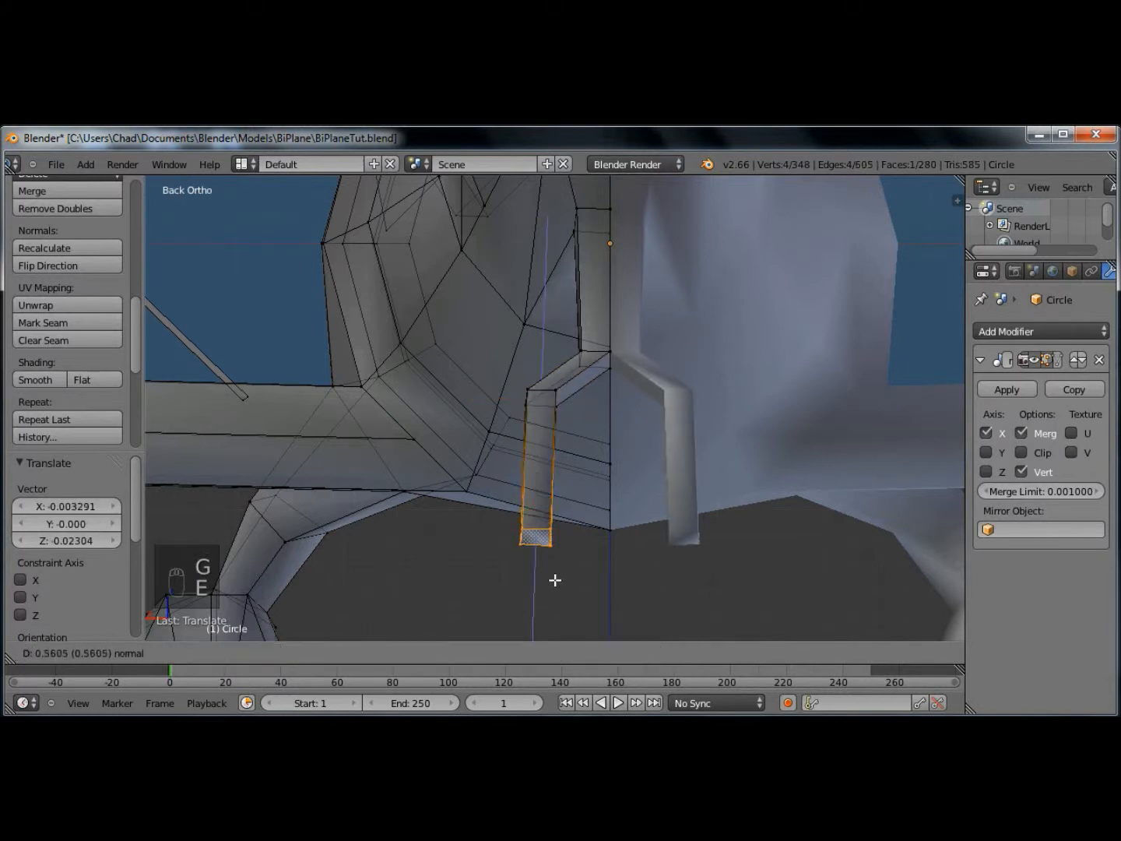
{"action": "left_click", "coordinate": [554, 579]}
{"action": "middle_click_drag", "start_coordinate": [554, 582], "coordinate": [685, 459]}
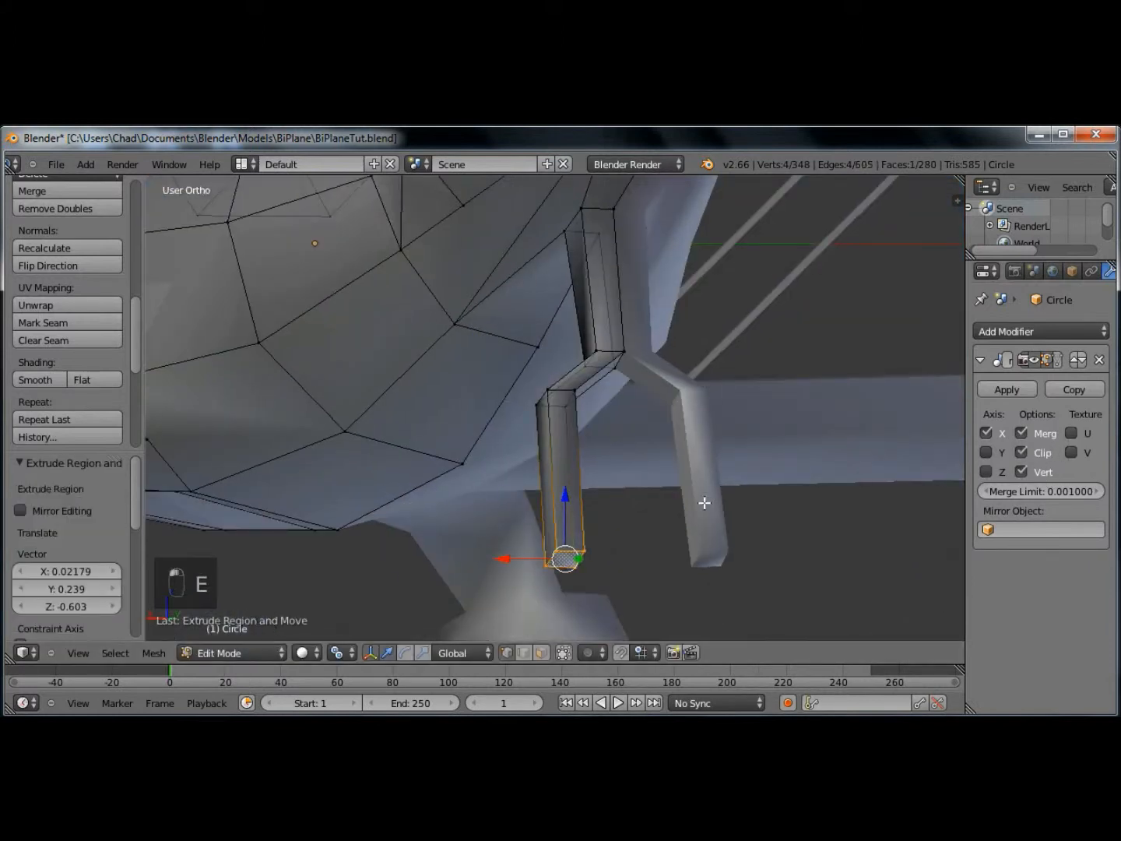
{"action": "middle_click_drag", "start_coordinate": [626, 487], "coordinate": [608, 418], "text": "shift"}
{"action": "scroll", "coordinate": [596, 422], "scroll_direction": "down", "scroll_amount": 3}
{"action": "key", "text": "KP_1"}
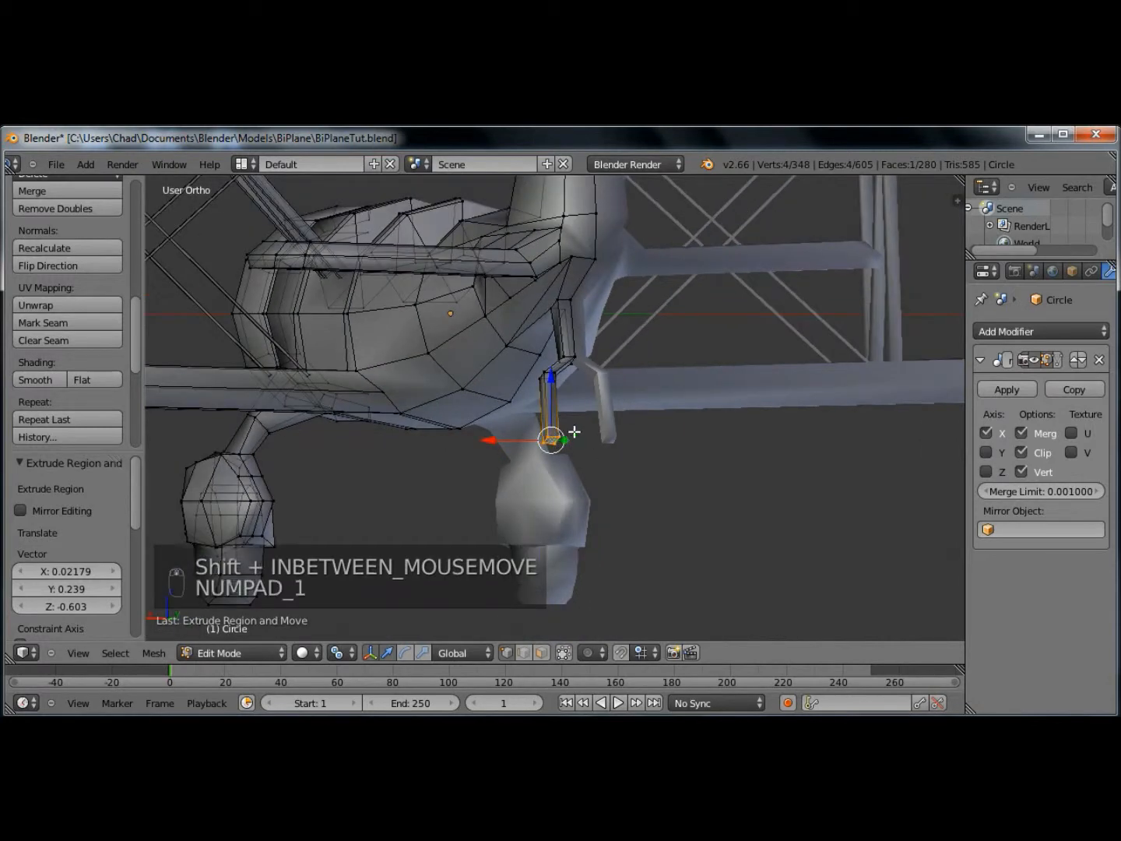
{"action": "key", "text": "KP_3"}
{"action": "key", "text": "Tab"}
{"action": "scroll", "coordinate": [621, 437], "scroll_direction": "up", "scroll_amount": 5}
{"action": "middle_click_drag", "start_coordinate": [621, 437], "coordinate": [425, 436], "text": "shift"}
{"action": "key", "text": "Tab"}
- Select the entire front wheel and place a duplicate at the tail fork in side view
{"action": "key", "text": "a"}
{"action": "key", "text": "a"}
{"action": "key", "text": "a"}
{"action": "key", "text": "a"}
{"action": "key", "text": "l"}
{"action": "key", "text": "l"}
{"action": "key", "text": "KP_1"}
{"action": "key", "text": "KP_3"}
{"action": "key", "text": "shift+d"}
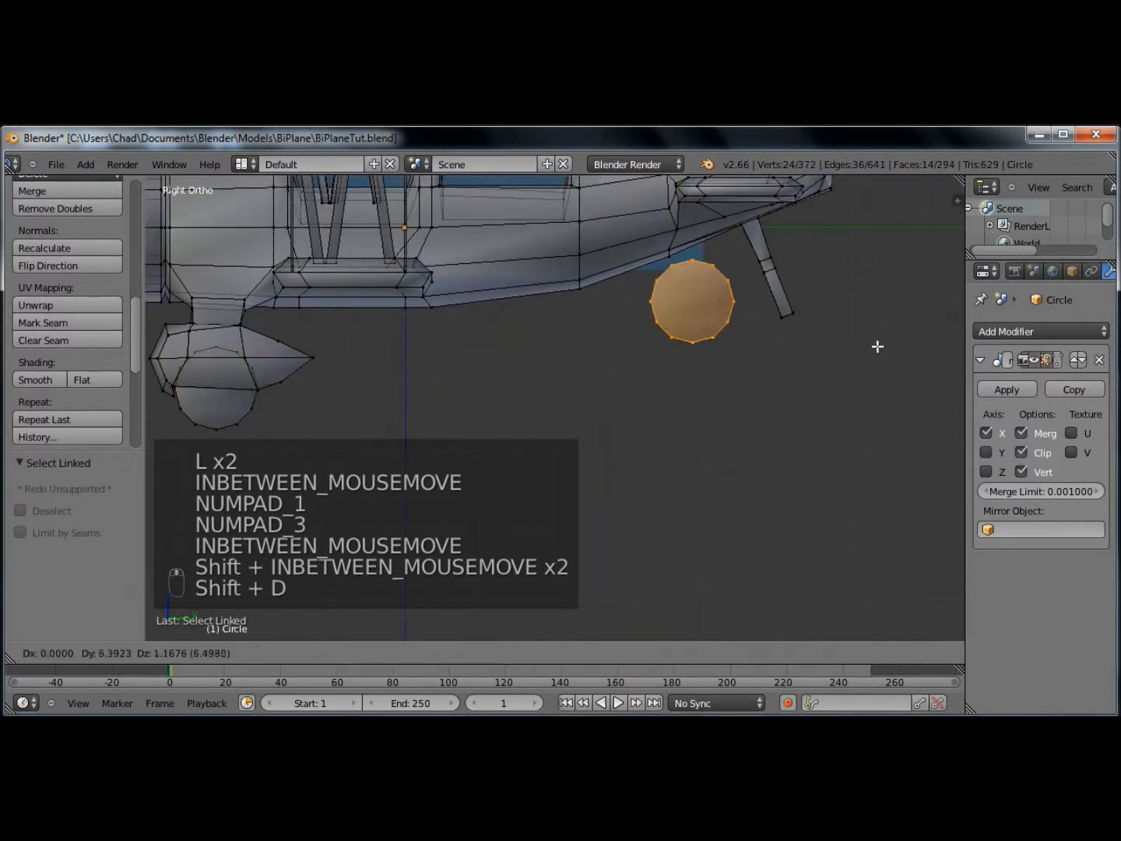
{"action": "right_click", "coordinate": [914, 355]}
- Scale the duplicated tail wheel to about 0.664 and nudge it onto the end of the fork
{"action": "key", "text": "s"}
{"action": "left_click", "coordinate": [875, 348]}
{"action": "key", "text": "g"}
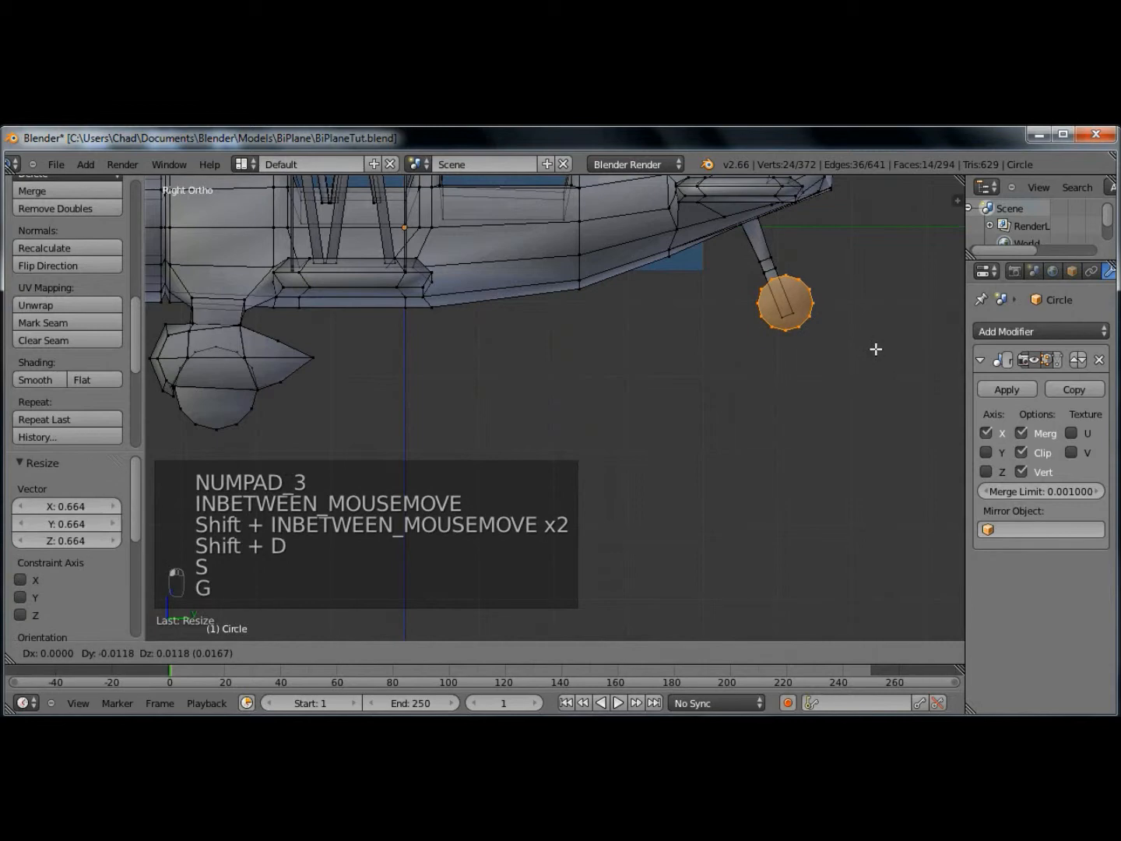
{"action": "left_click", "coordinate": [876, 349]}
- In top view, move the tail wheel about 1.428 units along X to the mirror centerline and check it from behind
{"action": "key", "text": "KP_3"}
{"action": "key", "text": "KP_7"}
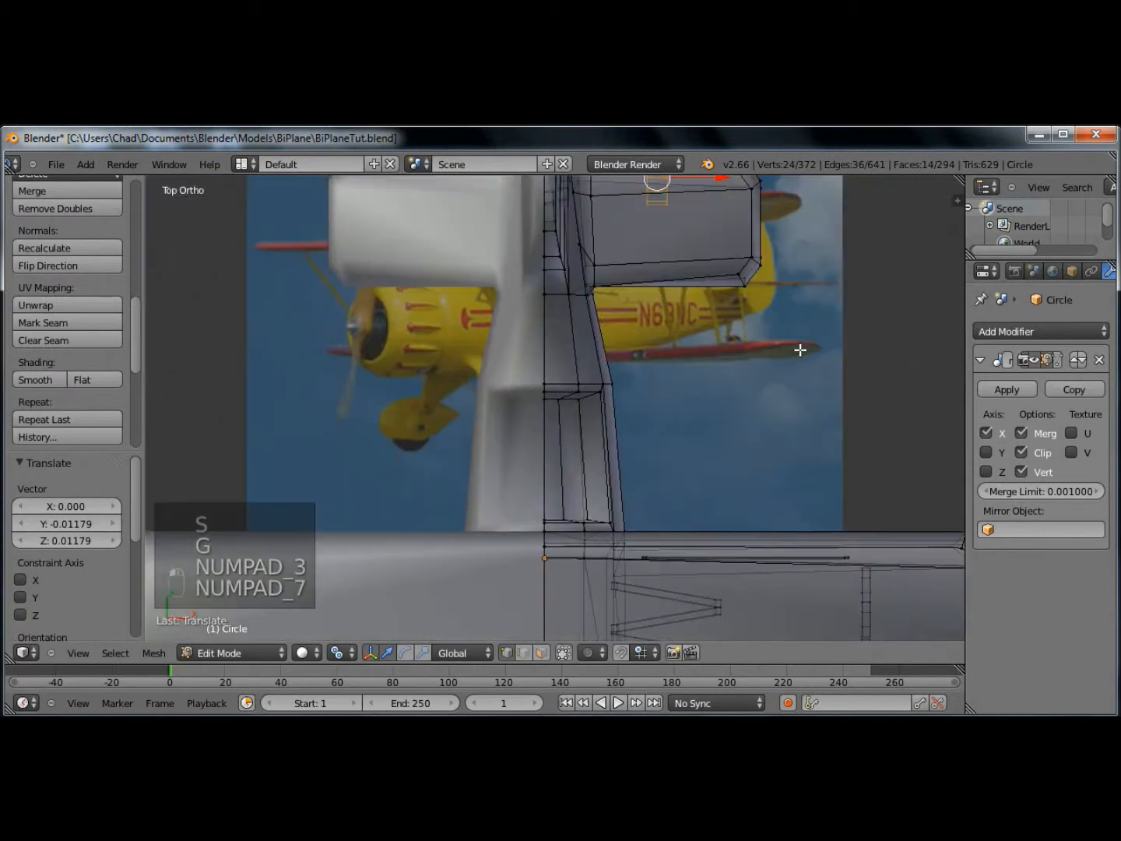
{"action": "scroll", "coordinate": [650, 310], "scroll_direction": "up", "scroll_amount": 3}
{"action": "middle_click_drag", "start_coordinate": [663, 264], "coordinate": [670, 407], "text": "shift"}
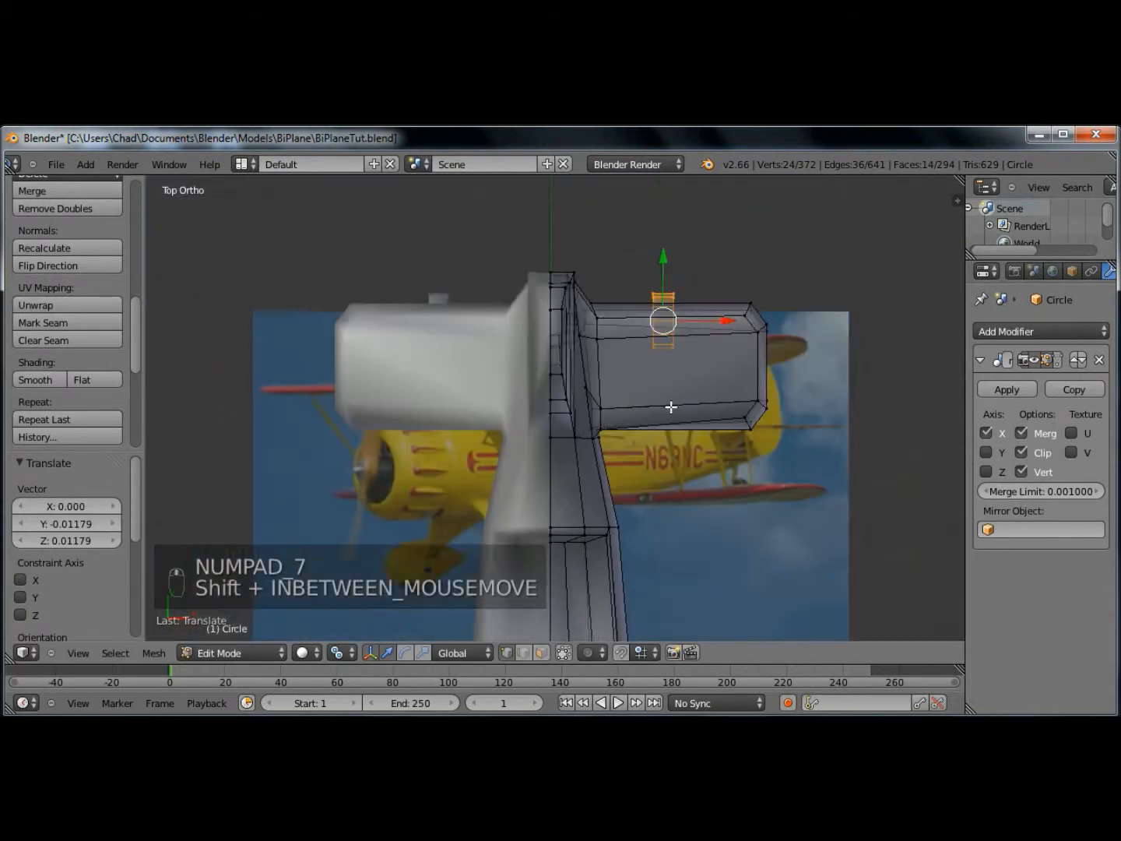
{"action": "scroll", "coordinate": [669, 408], "scroll_direction": "up", "scroll_amount": 4}
{"action": "middle_click_drag", "start_coordinate": [758, 316], "coordinate": [737, 454], "text": "shift"}
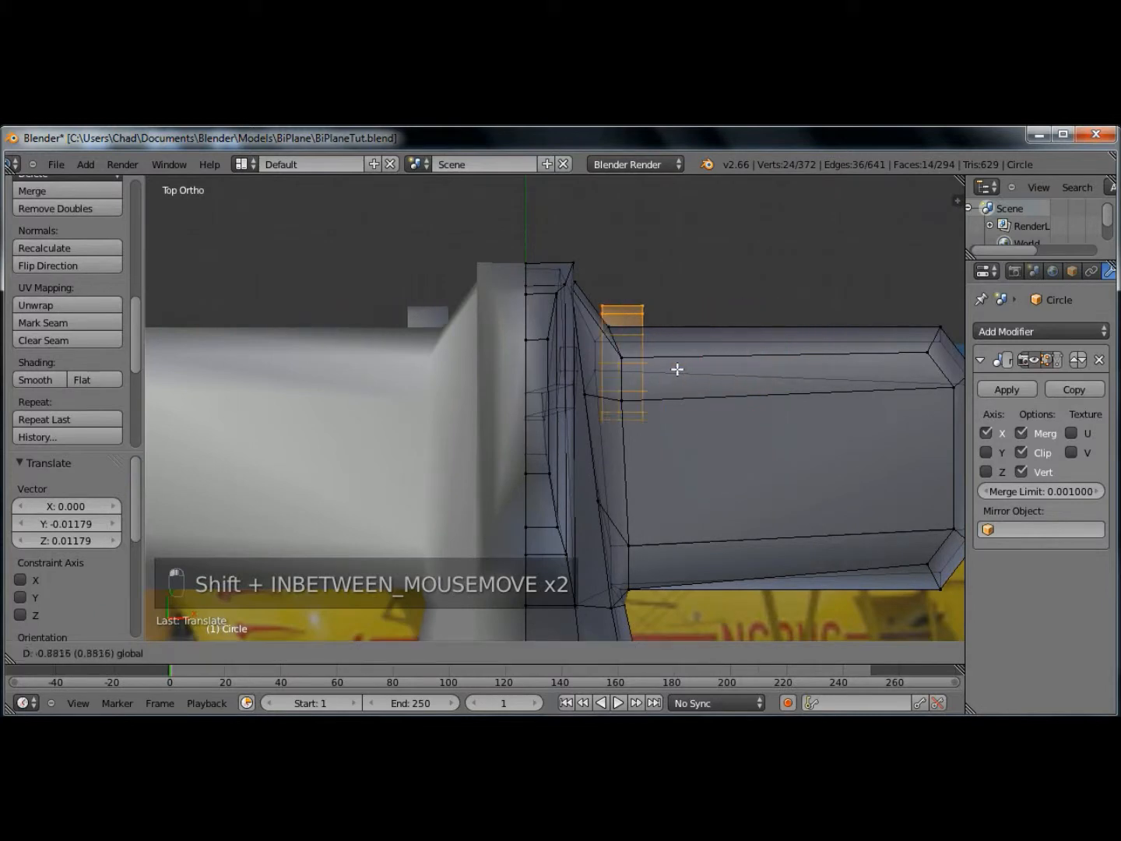
{"action": "left_click_drag", "start_coordinate": [592, 370], "coordinate": [592, 369]}
{"action": "key", "text": "ctrl+KP_1"}
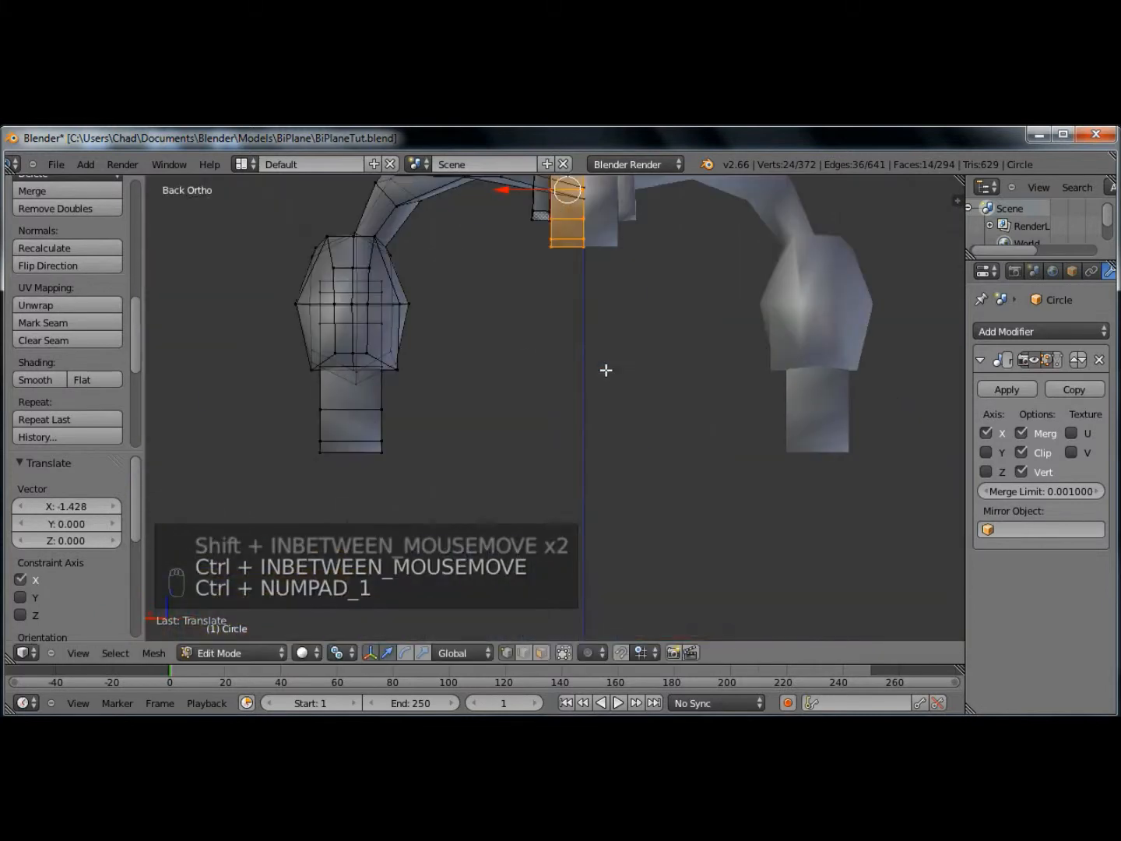
- Move the tail wheel slightly along X toward the mirror centerline and check its fit in Object Mode
{"action": "middle_click_drag", "start_coordinate": [653, 278], "coordinate": [640, 485], "text": "shift"}
{"action": "scroll", "coordinate": [540, 373], "scroll_direction": "up", "scroll_amount": 2}
{"action": "left_click_drag", "start_coordinate": [504, 390], "coordinate": [514, 393]}
{"action": "left_click_drag", "start_coordinate": [558, 318], "coordinate": [558, 317]}
{"action": "key", "text": "Tab"}
{"action": "scroll", "coordinate": [397, 390], "scroll_direction": "down", "scroll_amount": 3}
{"action": "mouse_move", "coordinate": [398, 390]}
{"action": "middle_mouse_down"}
{"action": "mouse_move", "coordinate": [505, 396]}
{"action": "mouse_move", "coordinate": [387, 401]}
{"action": "middle_mouse_up"}
{"action": "key", "text": "Tab"}
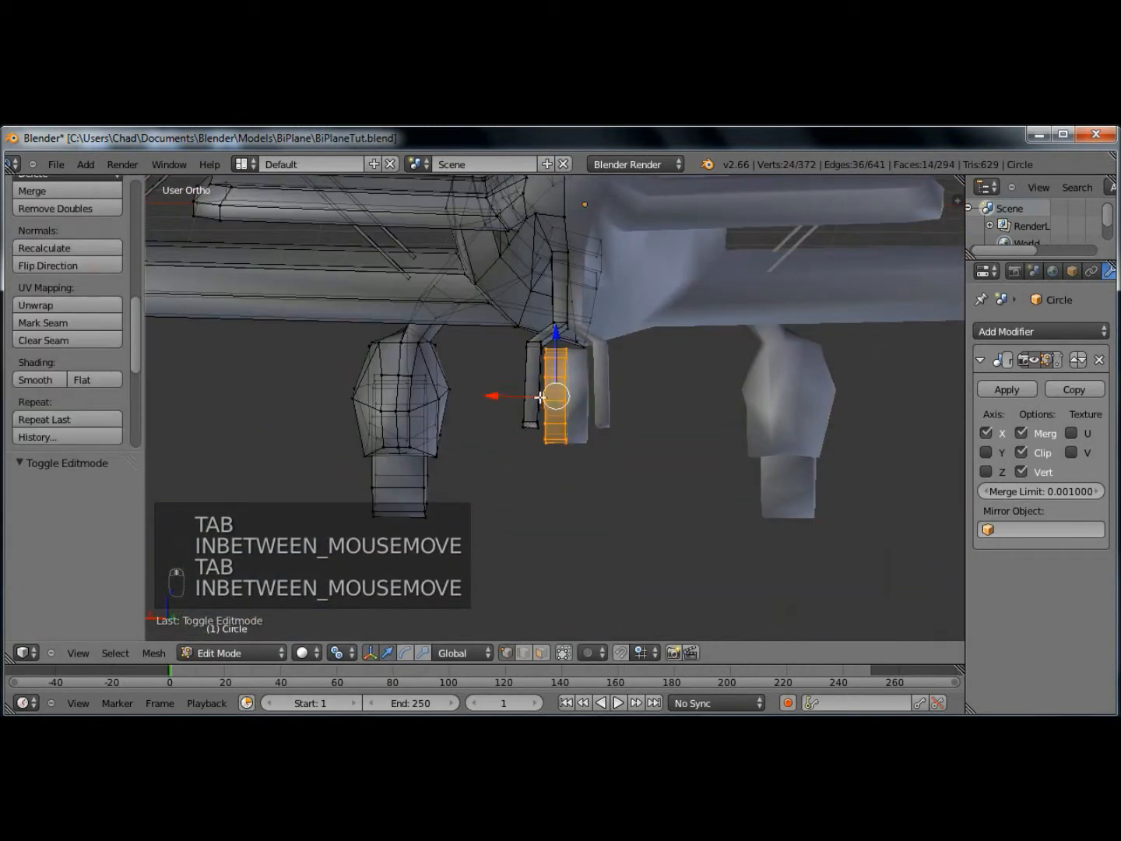
- Box-select the vertices of the tail fork's prong and move them inward along X, closer to the tail wheel
{"action": "key", "text": "a"}
{"action": "scroll", "coordinate": [493, 444], "scroll_direction": "up", "scroll_amount": 4}
{"action": "left_click_drag", "start_coordinate": [520, 493], "coordinate": [520, 493]}
{"action": "key", "text": "b"}
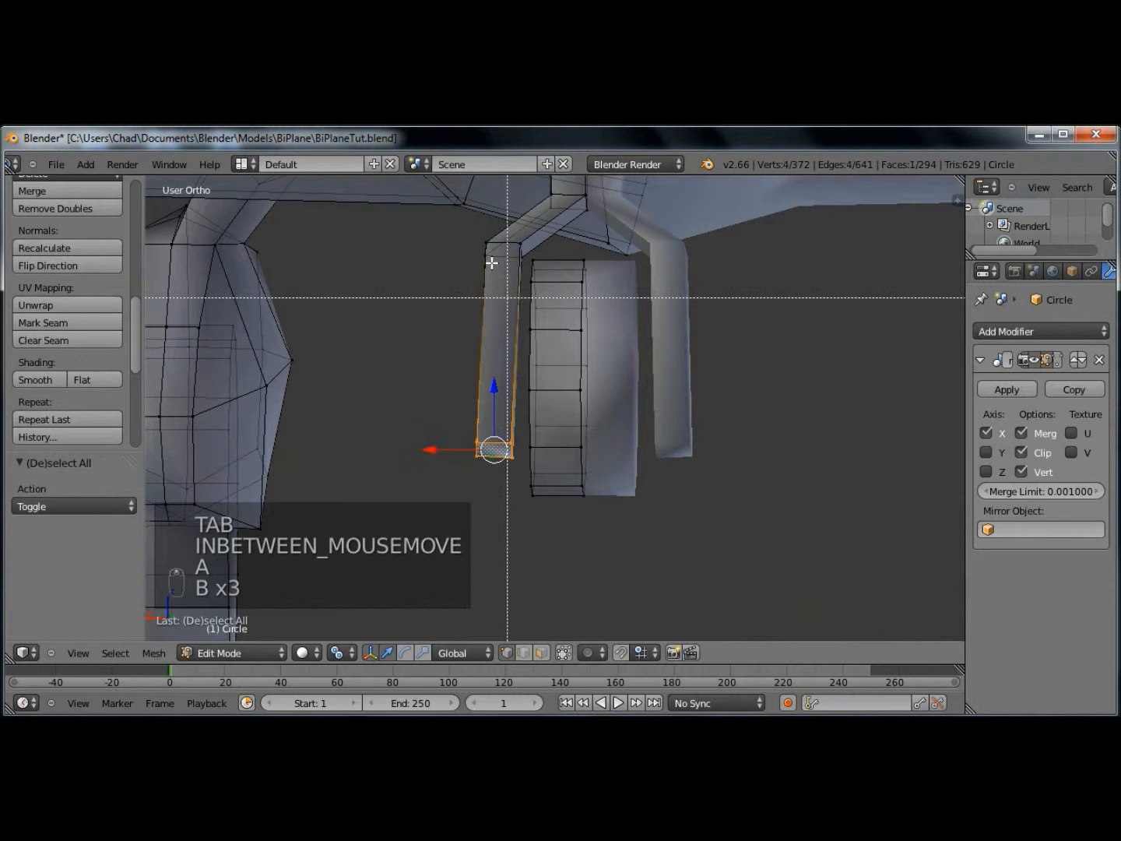
{"action": "left_click_drag", "start_coordinate": [510, 271], "coordinate": [510, 272]}
{"action": "key", "text": "b"}
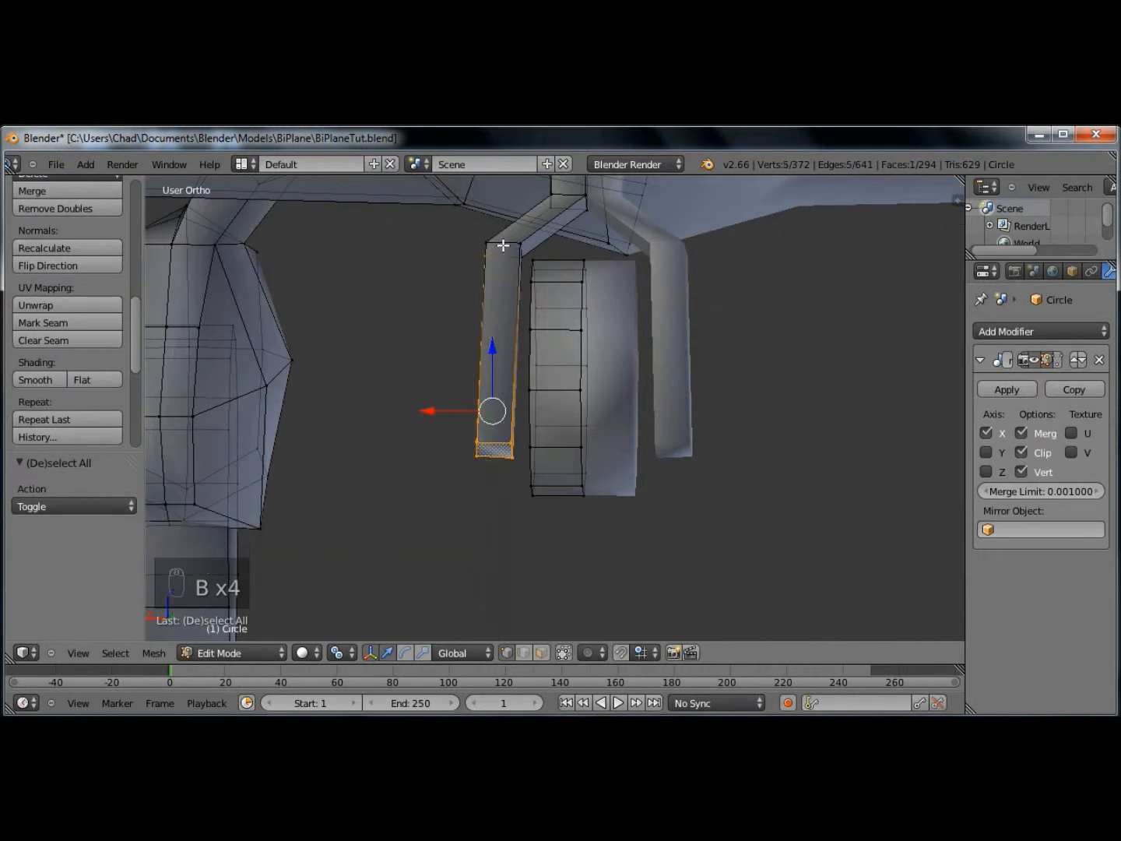
{"action": "left_click_drag", "start_coordinate": [466, 344], "coordinate": [465, 355]}
{"action": "key", "text": "a"}
{"action": "key", "text": "b"}
{"action": "key", "text": "b"}
{"action": "left_click_drag", "start_coordinate": [472, 418], "coordinate": [456, 450]}
{"action": "key", "text": "Tab"}
- Check the tail fork and wheel from the front and side, and save the file
{"action": "scroll", "coordinate": [460, 430], "scroll_direction": "down", "scroll_amount": 3}
{"action": "middle_click_drag", "start_coordinate": [459, 431], "coordinate": [598, 424]}
{"action": "scroll", "coordinate": [599, 424], "scroll_direction": "down", "scroll_amount": 6}
{"action": "key", "text": "KP_1"}
{"action": "key", "text": "KP_3"}
{"action": "left_click", "coordinate": [56, 165]}
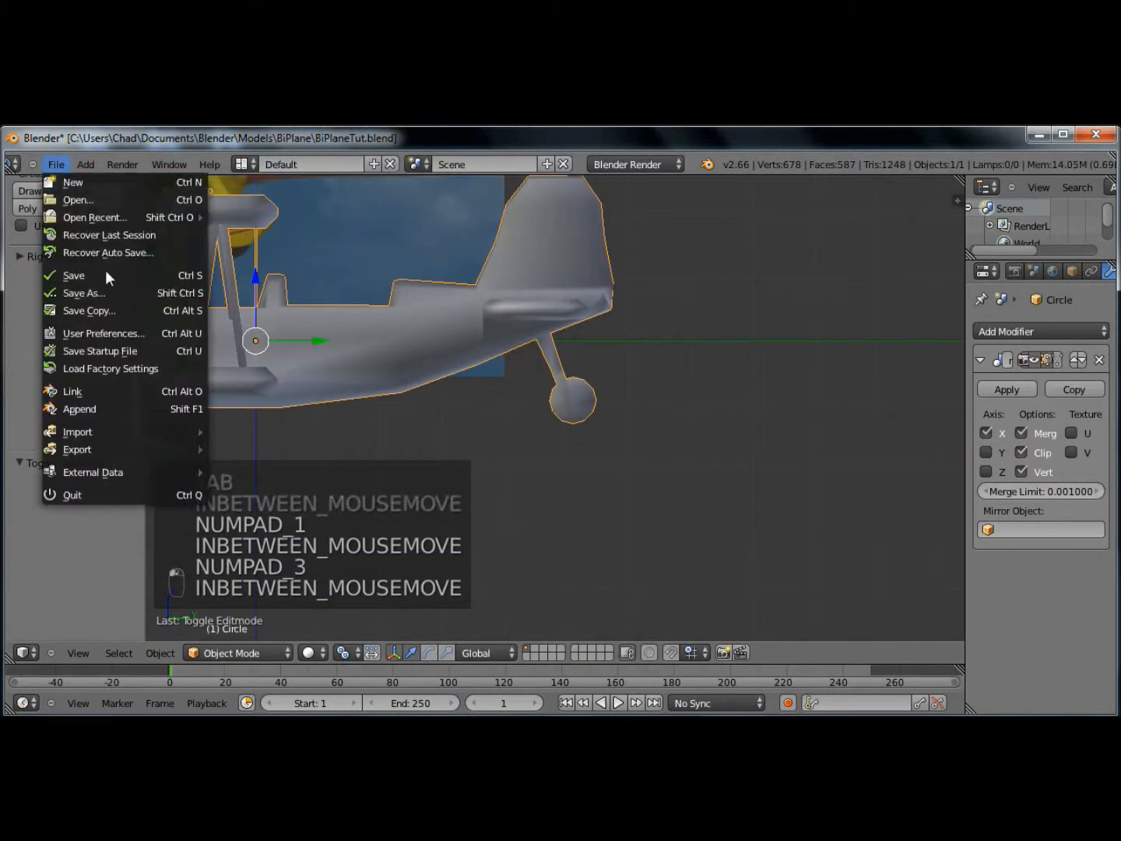
{"action": "left_click", "coordinate": [102, 274]}
- Select the edge loop inside the plane's hollow nose cowling in Edit Mode
{"action": "middle_click_drag", "start_coordinate": [537, 374], "coordinate": [737, 398], "text": "shift"}
{"action": "scroll", "coordinate": [438, 340], "scroll_direction": "down", "scroll_amount": 3}
{"action": "middle_click_drag", "start_coordinate": [438, 340], "coordinate": [502, 403]}
{"action": "middle_click_drag", "start_coordinate": [414, 439], "coordinate": [433, 390], "text": "shift"}
{"action": "key", "text": "Tab"}
{"action": "scroll", "coordinate": [529, 435], "scroll_direction": "up", "scroll_amount": 8}
{"action": "middle_click_drag", "start_coordinate": [733, 399], "coordinate": [763, 330]}
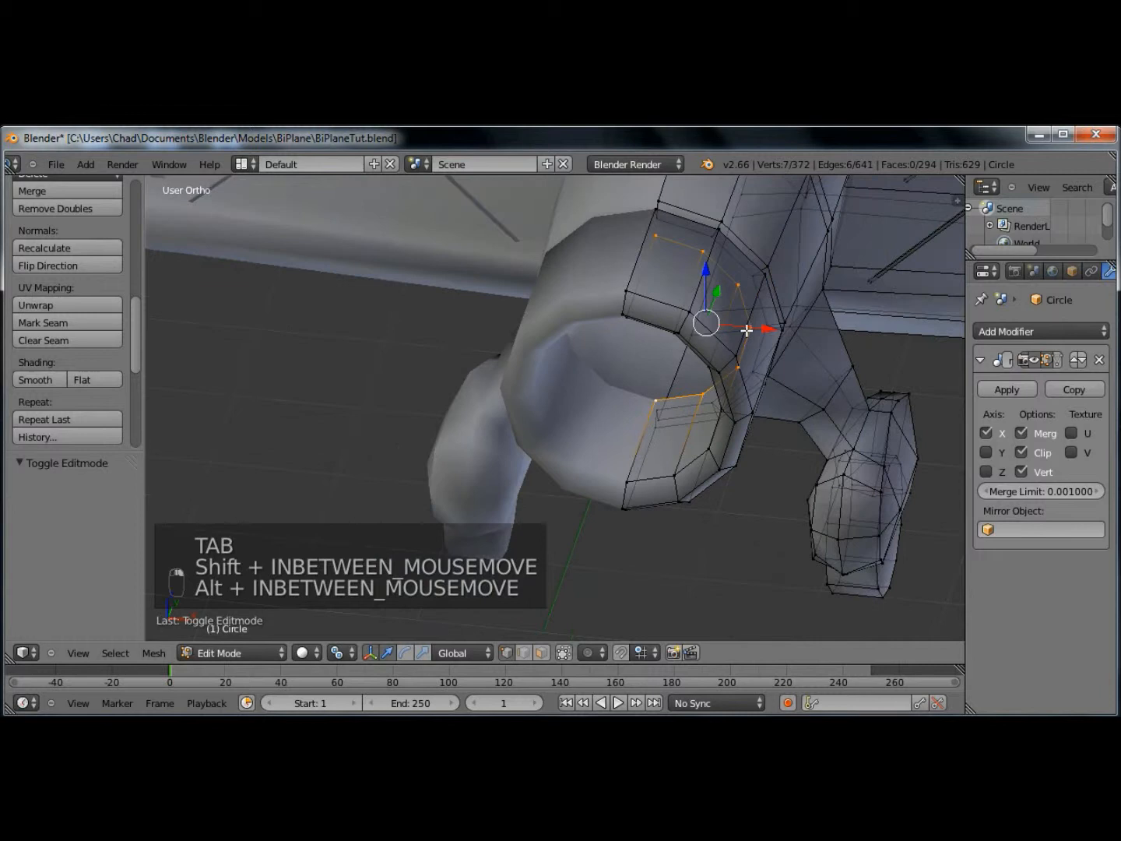
{"action": "left_click_drag", "start_coordinate": [720, 304], "coordinate": [723, 389]}
- Try to extrude the cowling's inner edge loop and scale it, and undo the extrusion
{"action": "key", "text": "e"}
{"action": "left_click", "coordinate": [813, 475]}
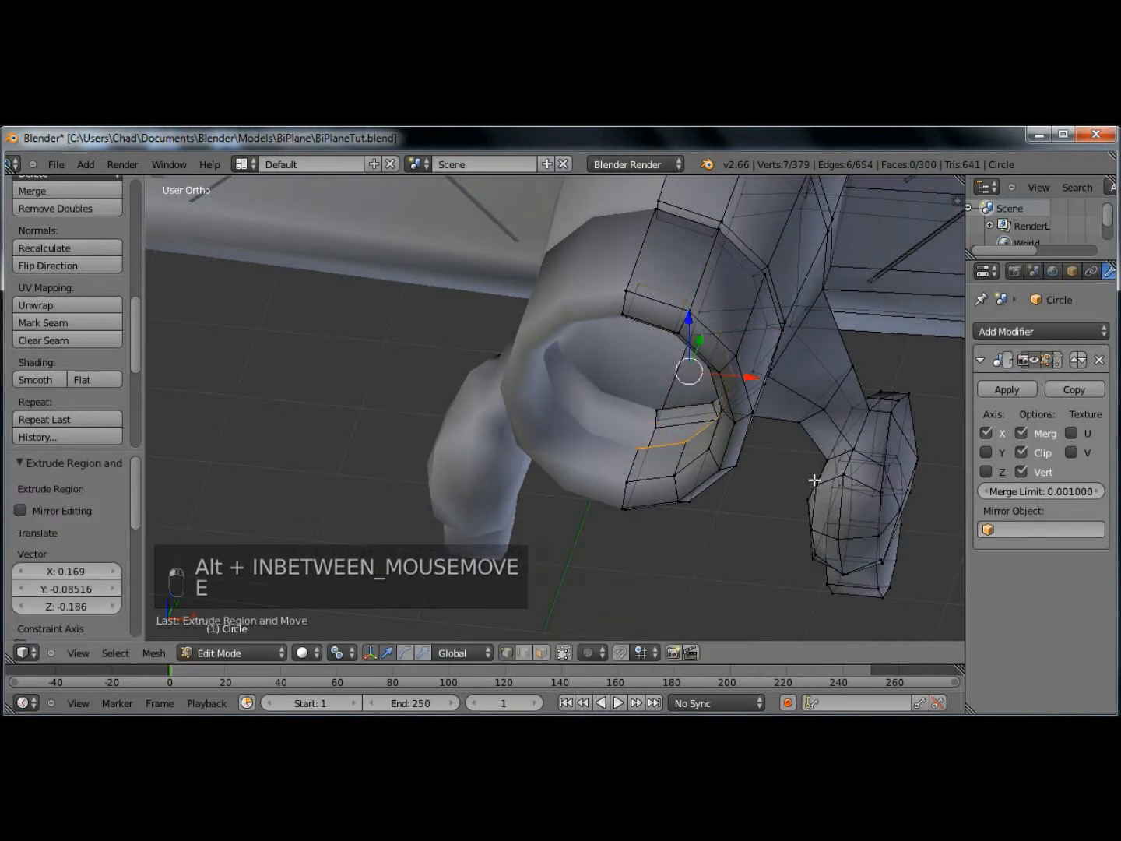
{"action": "key", "text": "s"}
{"action": "left_click", "coordinate": [724, 454]}
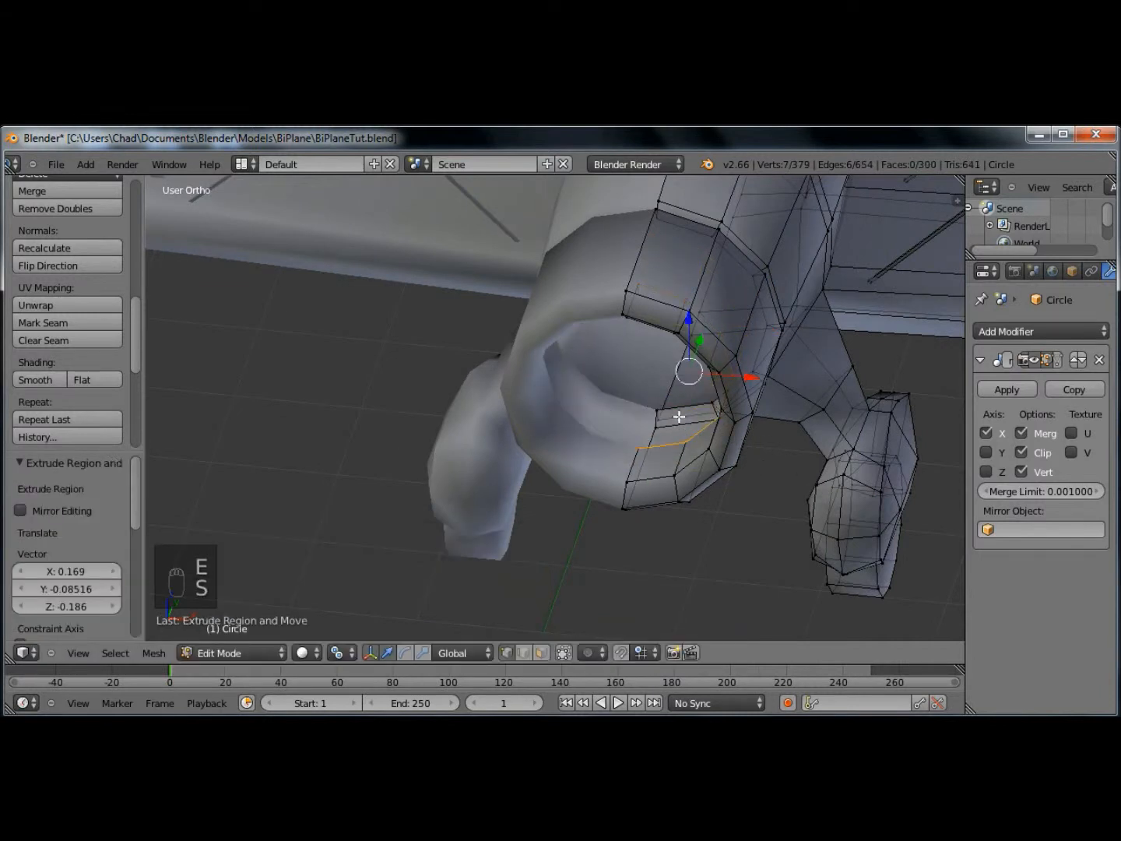
{"action": "key", "text": "ctrl+z"}
- Fill the cowling's inner edge loop with a face and check the closed nose in Object Mode
{"action": "key", "text": "f"}
{"action": "key", "text": "Tab"}
{"action": "key", "text": "Tab"}
{"action": "key", "text": "Tab"}
{"action": "key", "text": "Tab"}
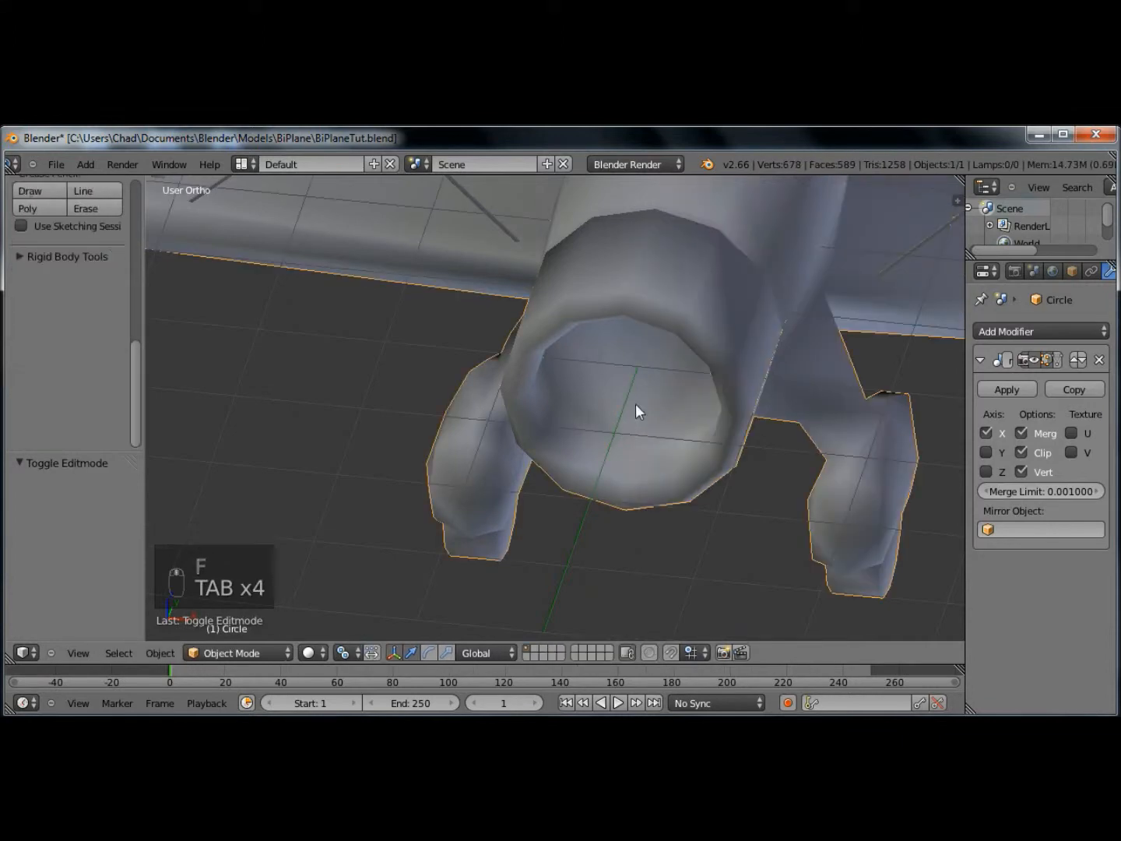
{"action": "scroll", "coordinate": [591, 419], "scroll_direction": "down", "scroll_amount": 7}
{"action": "middle_click_drag", "start_coordinate": [642, 410], "coordinate": [606, 428], "text": "shift"}
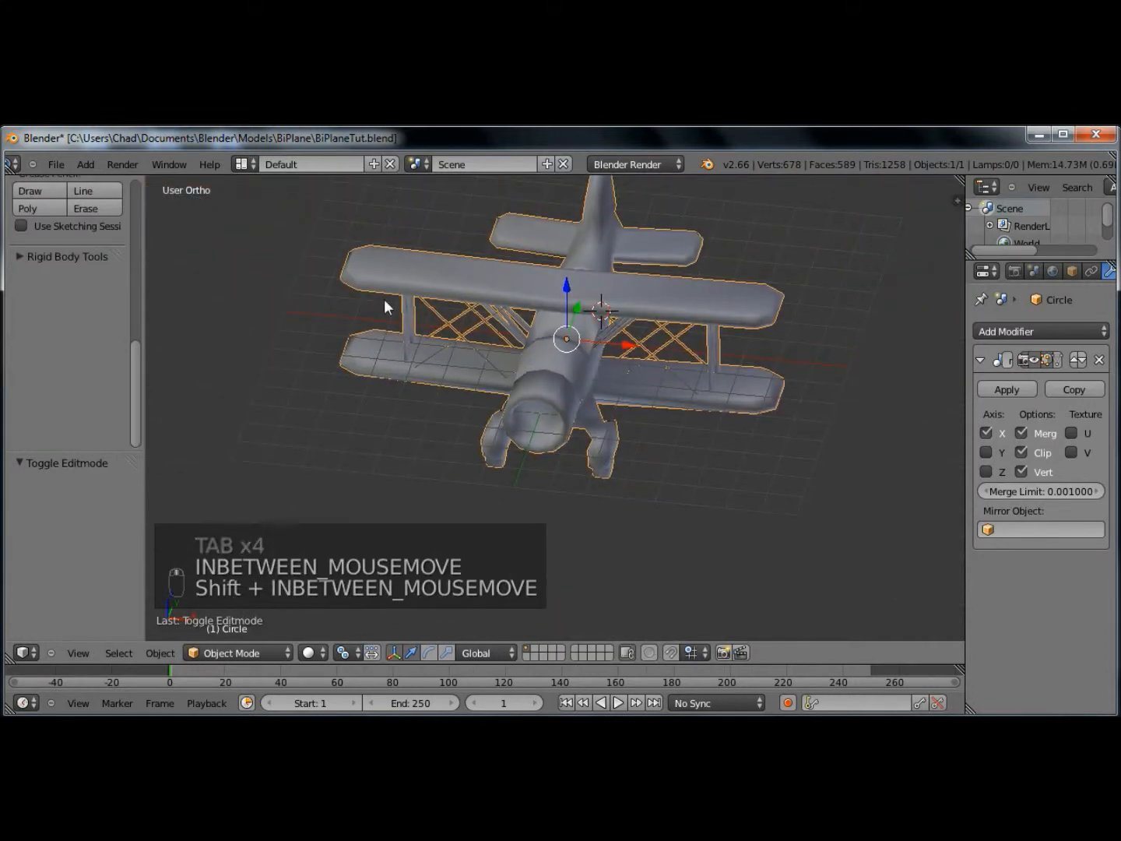
- Switch to the finished BiPlane.blend window and examine its separate propeller, test-rotating it about the Y axis without keeping the rotation
{"action": "mouse_move", "coordinate": [280, 681]}
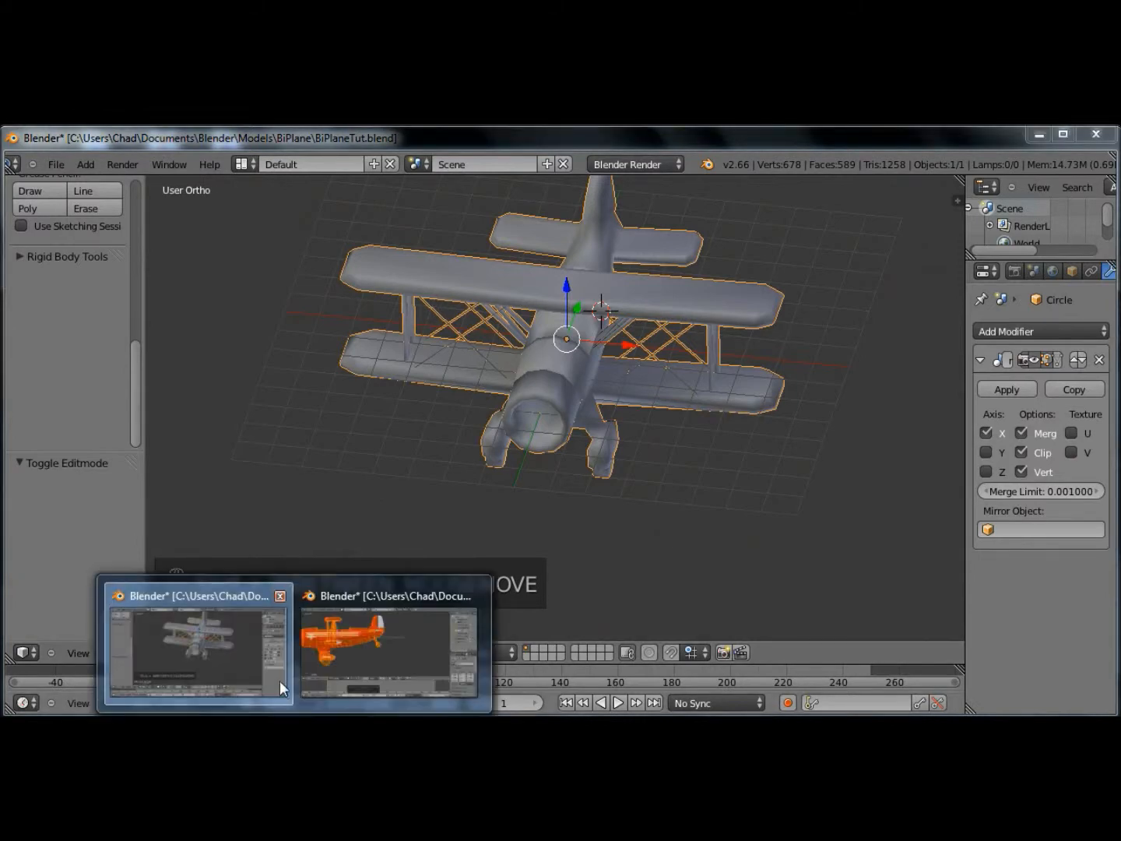
{"action": "left_click", "coordinate": [384, 641]}
{"action": "scroll", "coordinate": [230, 396], "scroll_direction": "up", "scroll_amount": 3}
{"action": "middle_click_drag", "start_coordinate": [230, 396], "coordinate": [515, 403], "text": "shift"}
{"action": "scroll", "coordinate": [343, 388], "scroll_direction": "down", "scroll_amount": 2}
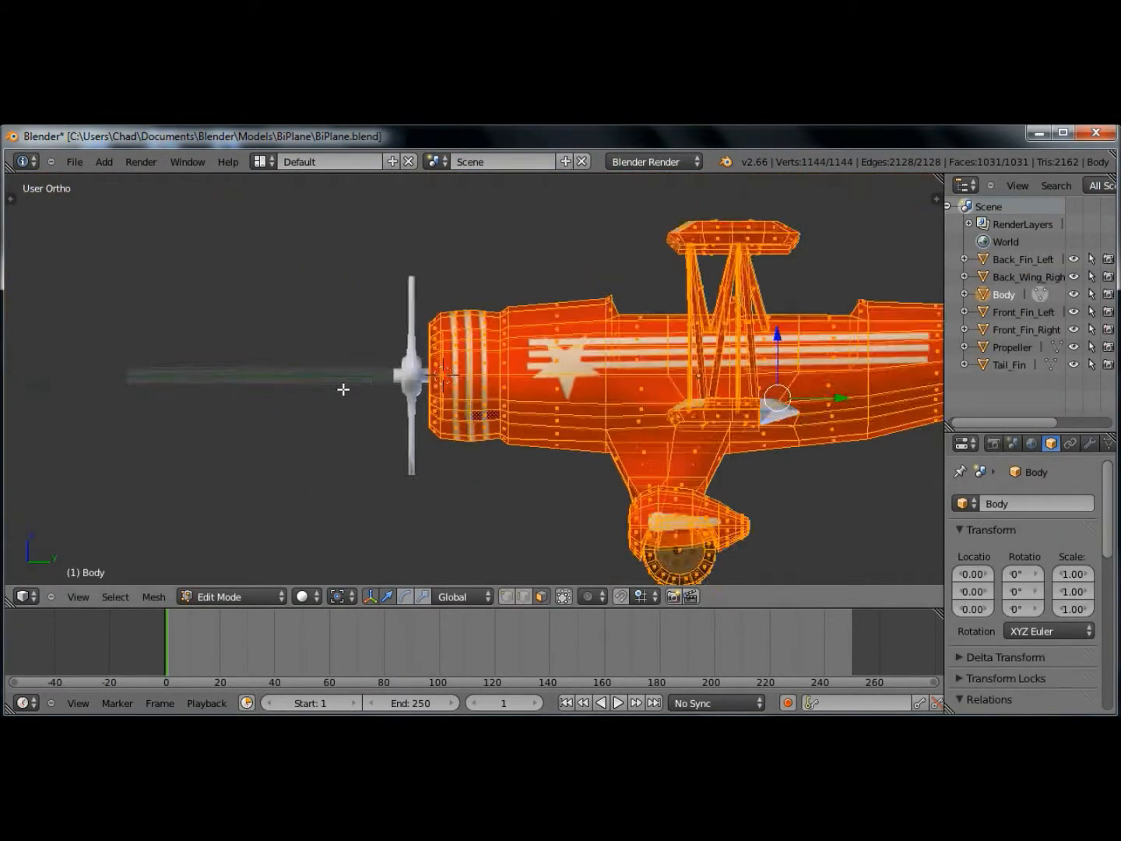
{"action": "scroll", "coordinate": [343, 389], "scroll_direction": "down", "scroll_amount": 2}
{"action": "middle_click_drag", "start_coordinate": [366, 389], "coordinate": [503, 407]}
{"action": "scroll", "coordinate": [504, 406], "scroll_direction": "up", "scroll_amount": 3}
{"action": "key", "text": "Tab"}
{"action": "right_click", "coordinate": [423, 388]}
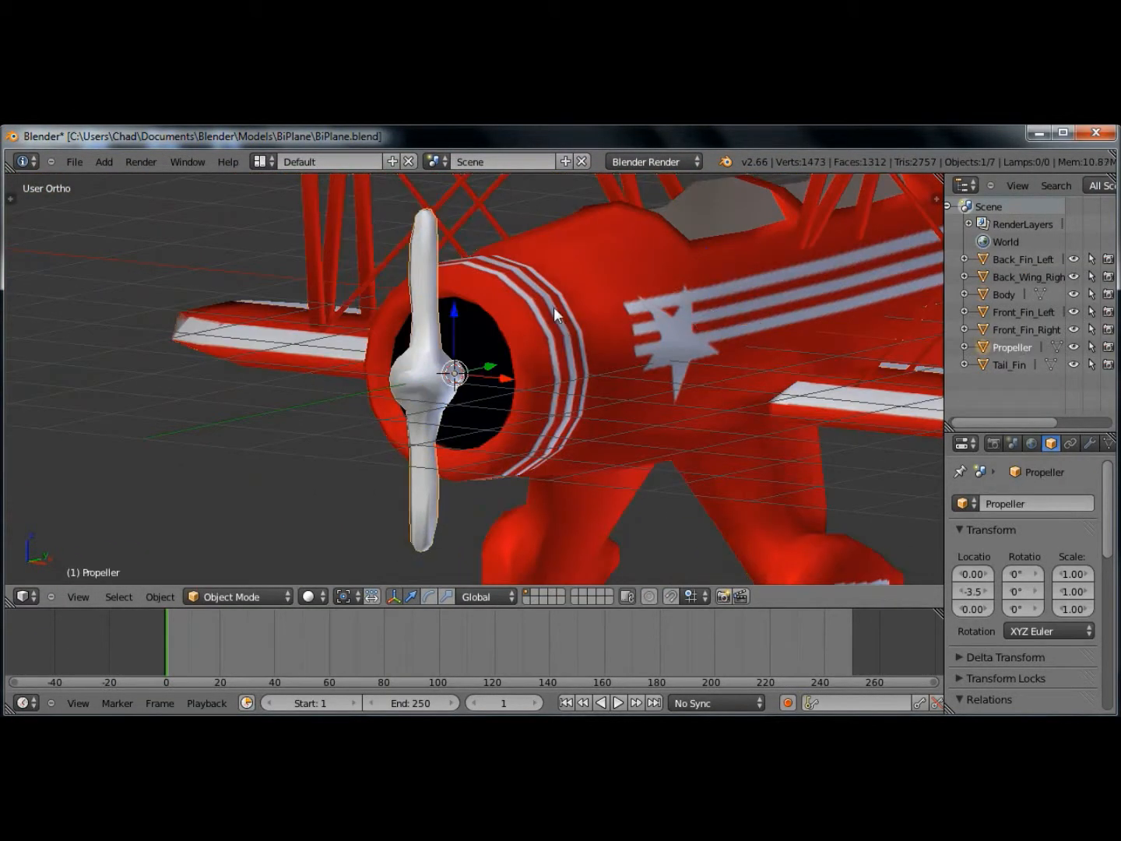
{"action": "key", "text": "r"}
{"action": "key", "text": "y"}
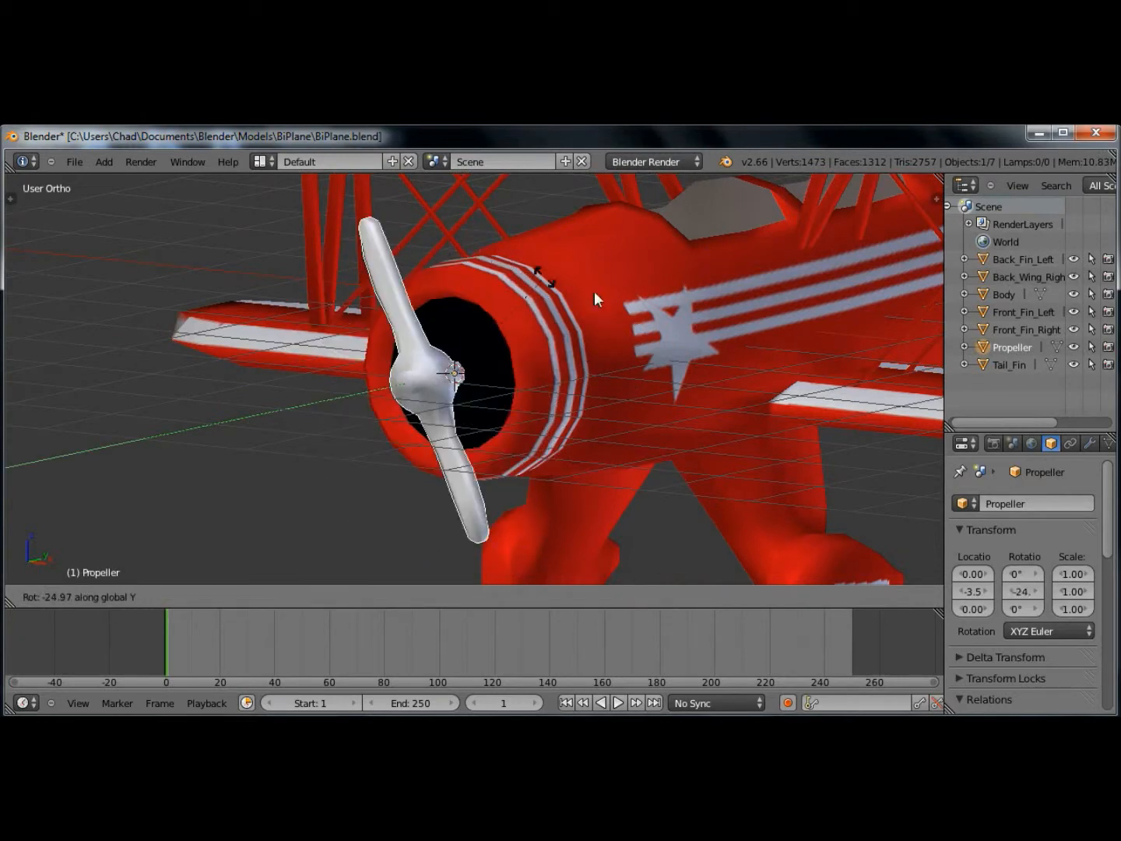
{"action": "key", "text": "Escape"}
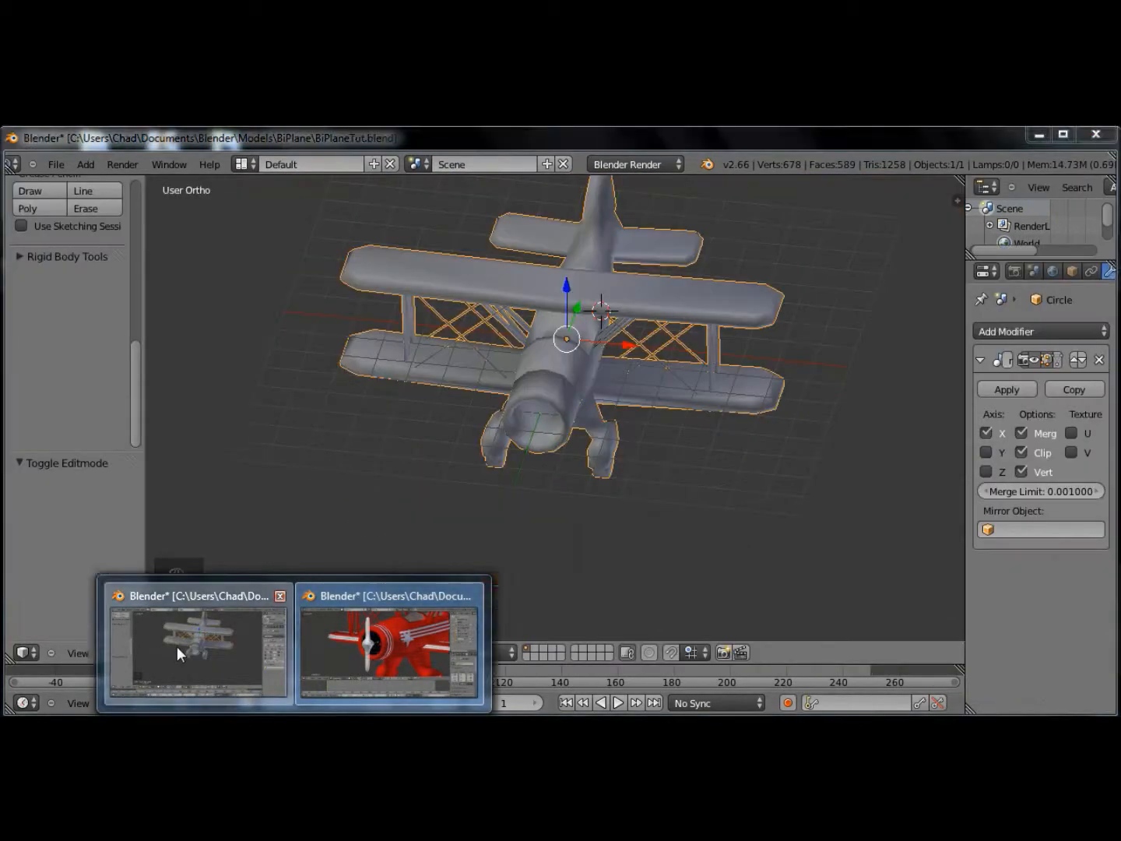
- Return to BiPlaneTut.blend, snap the 3D cursor to the center edge of the nose's fill face and go back to Object Mode
{"action": "left_click", "coordinate": [177, 646]}
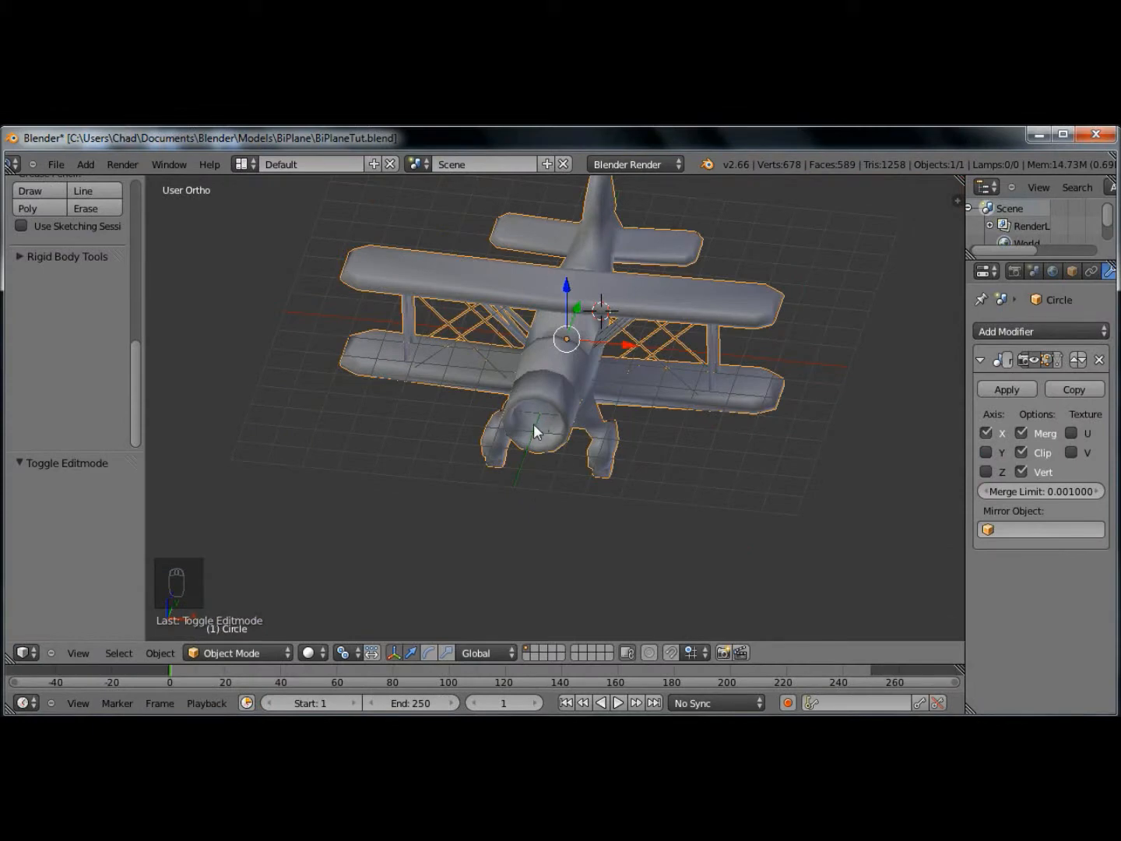
{"action": "key", "text": "Tab"}
{"action": "key", "text": "Tab"}
{"action": "key", "text": "Tab"}
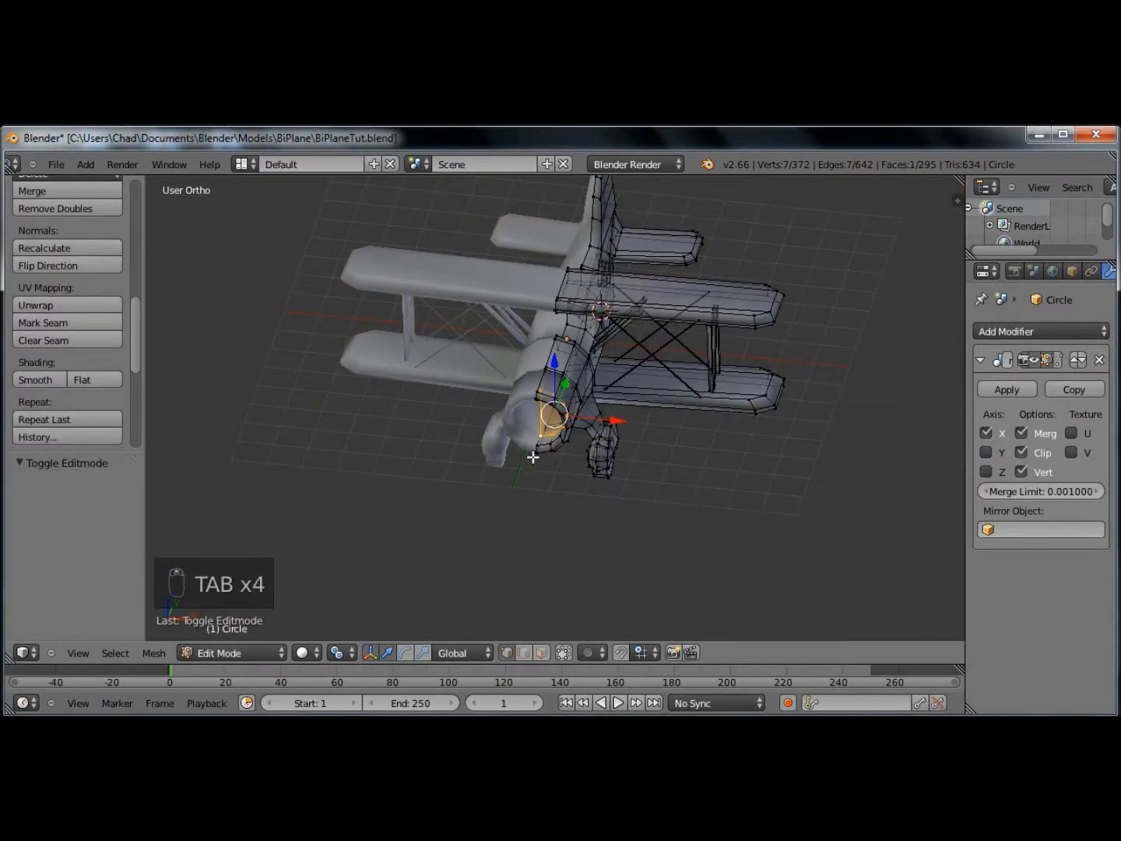
{"action": "middle_click_drag", "start_coordinate": [536, 443], "coordinate": [564, 424]}
{"action": "scroll", "coordinate": [543, 432], "scroll_direction": "up", "scroll_amount": 8}
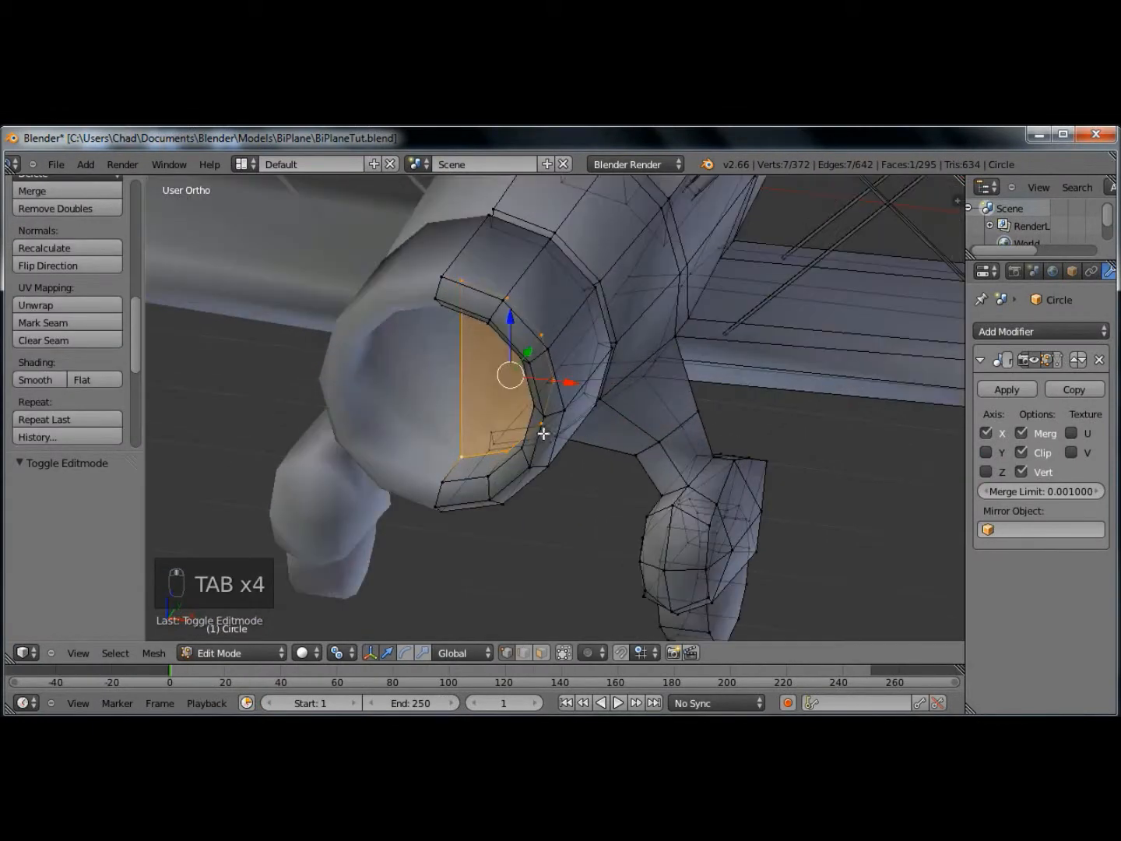
{"action": "right_click", "coordinate": [466, 452]}
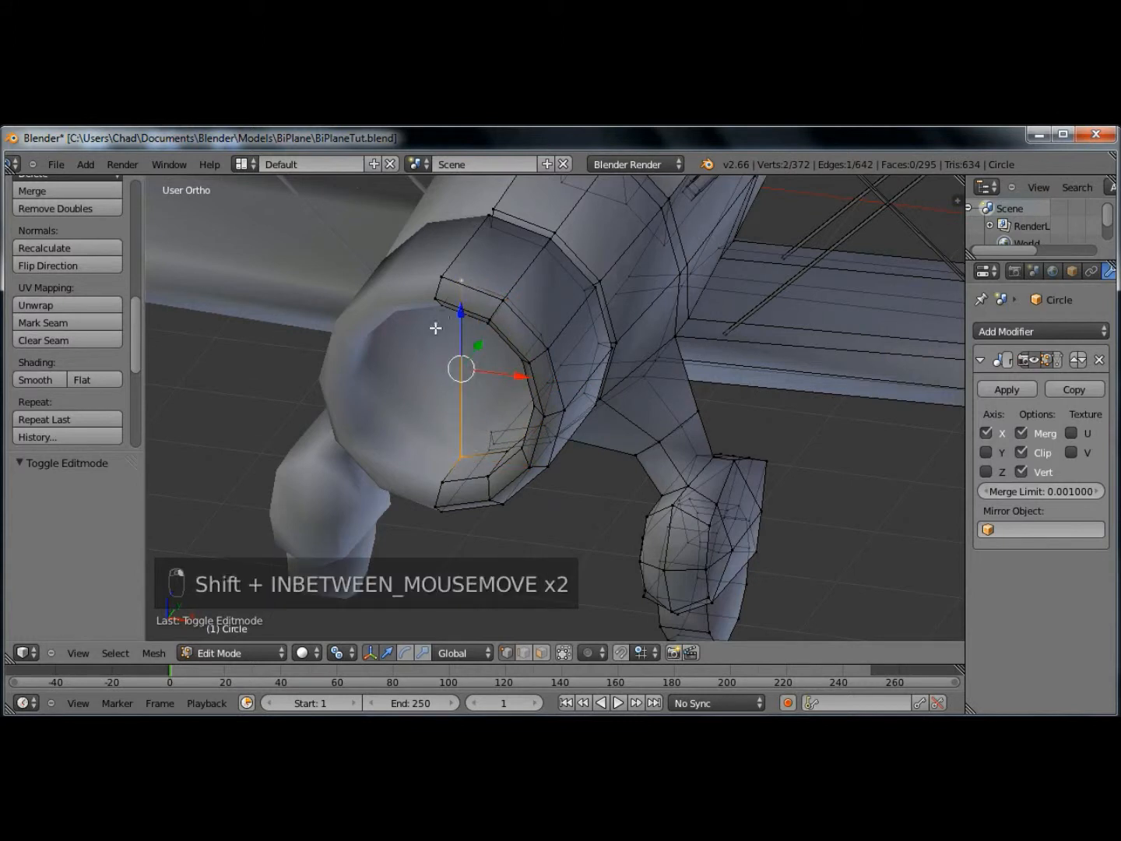
{"action": "key", "text": "shift+s"}
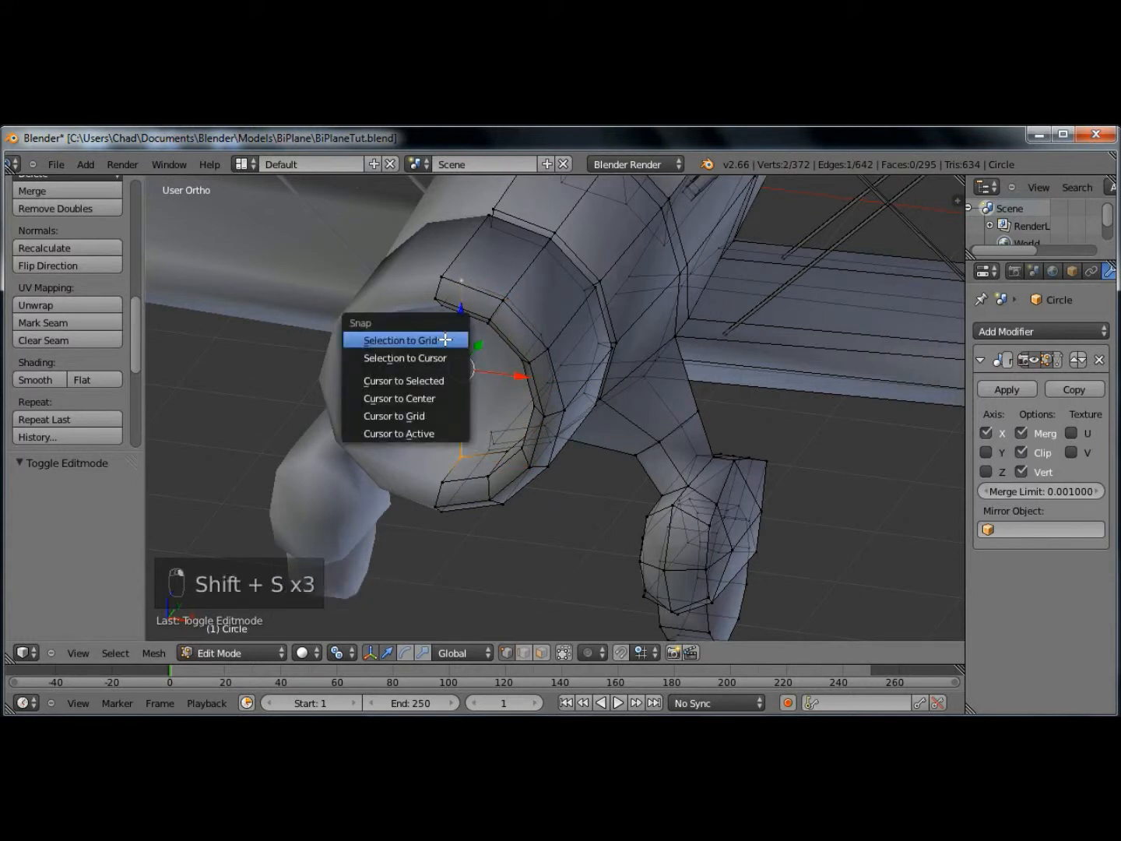
{"action": "left_click", "coordinate": [438, 382]}
{"action": "key", "text": "Tab"}
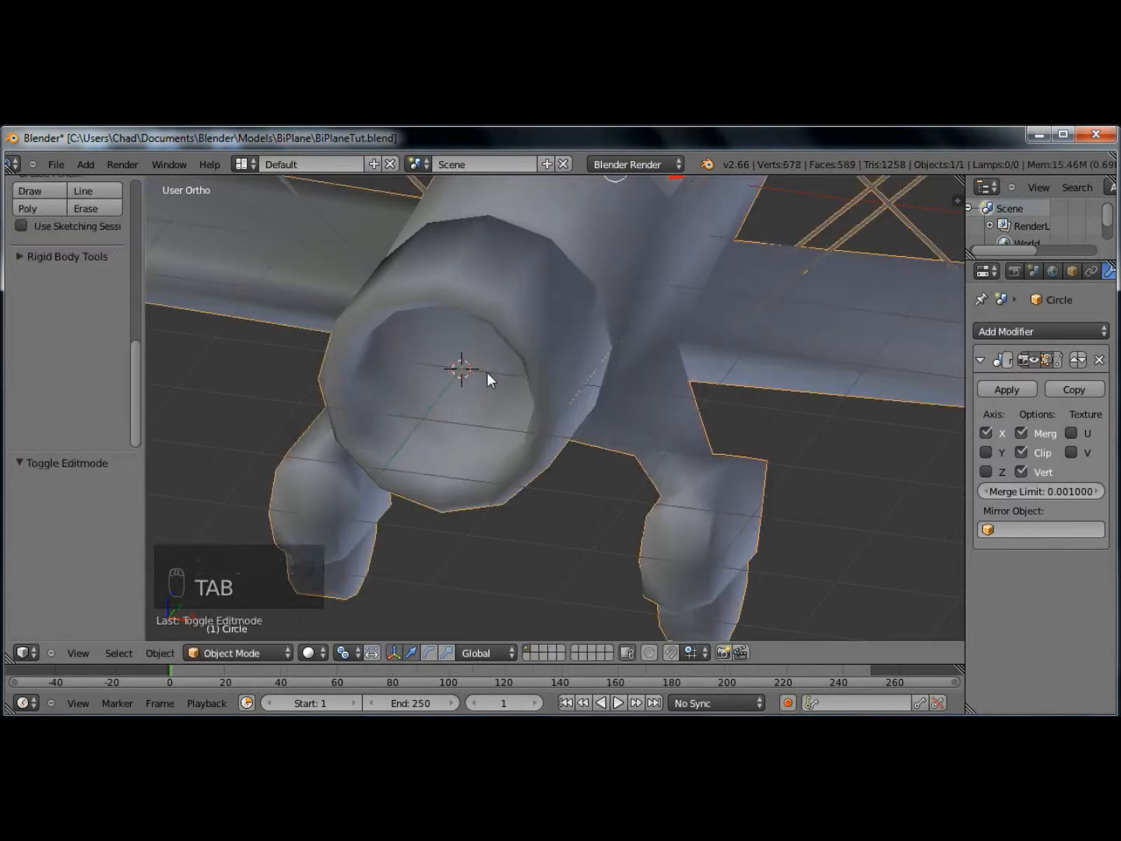
- Add an 8-vertex circle mesh at the 3D cursor and rotate it 90° about X
{"action": "left_click", "coordinate": [85, 164]}
{"action": "mouse_move", "coordinate": [116, 181]}
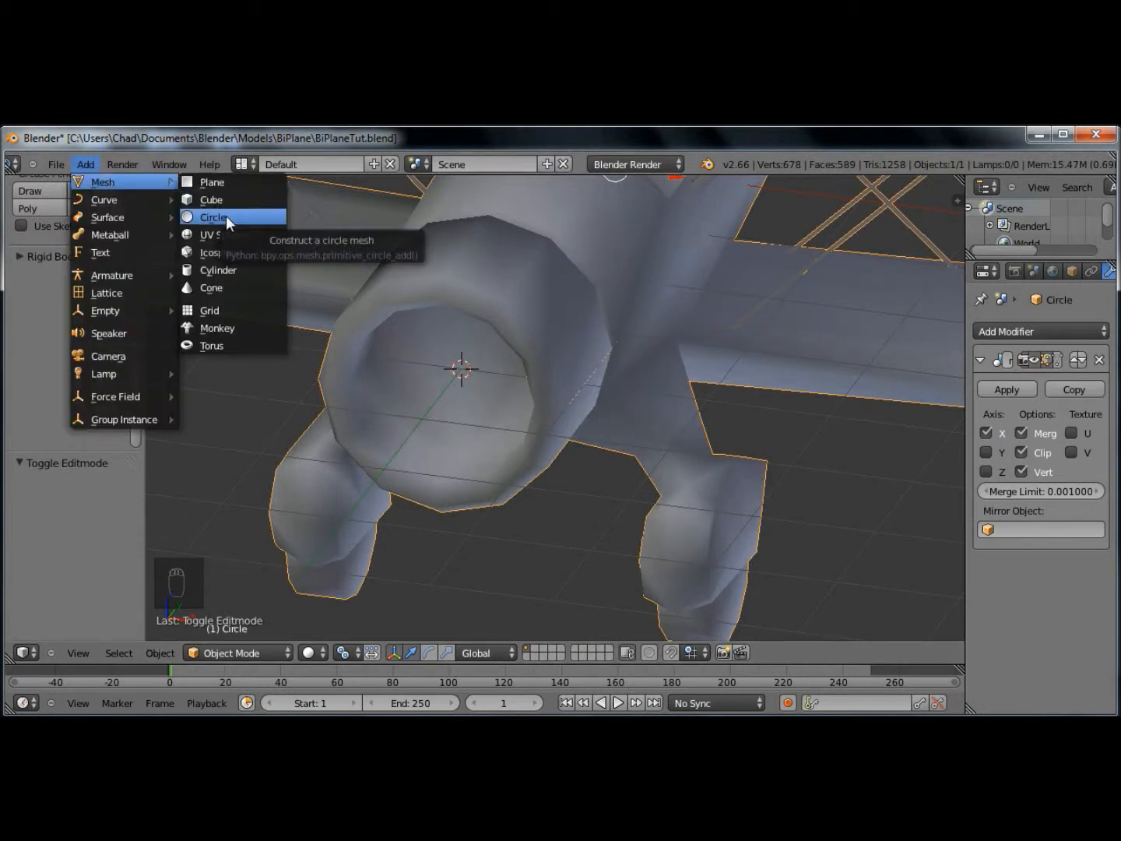
{"action": "left_click", "coordinate": [226, 215]}
{"action": "type", "text": "8"}
{"action": "key", "text": "Return"}
{"action": "type", "text": "rx90"}
{"action": "key", "text": "Return"}
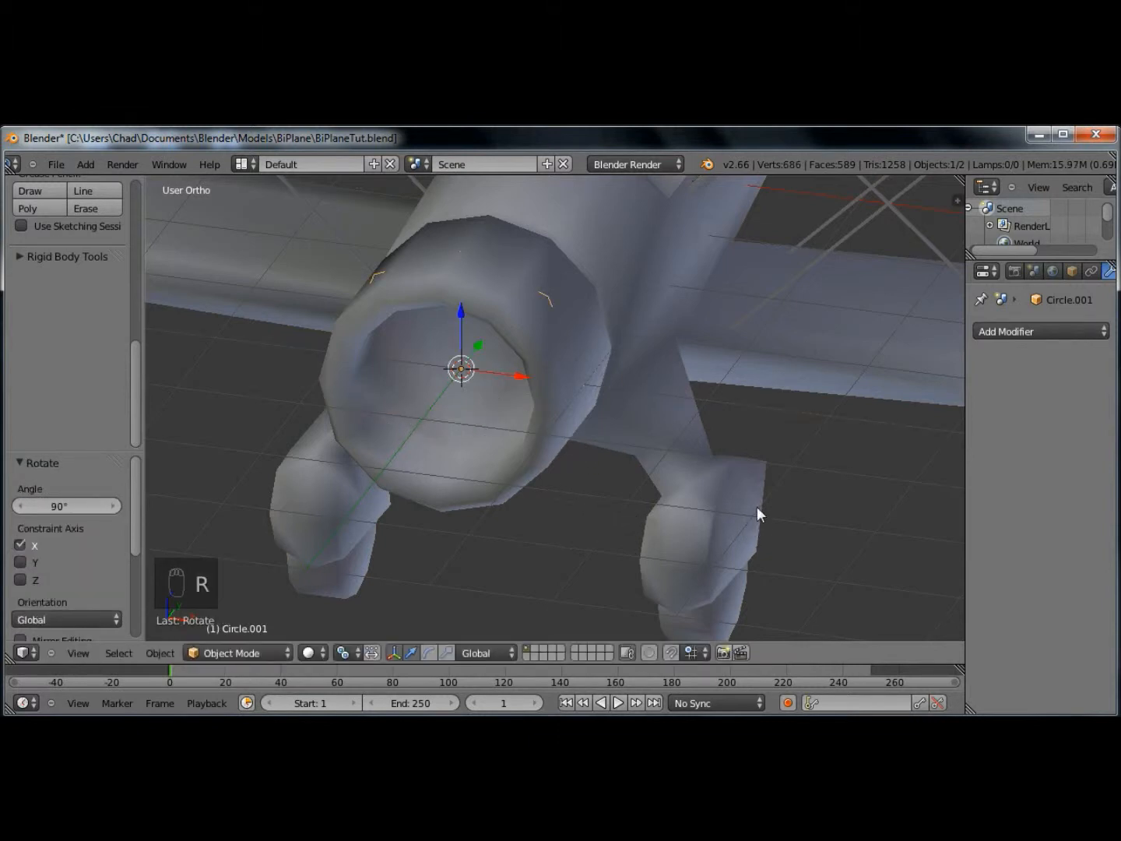
- Scale the circle to about 0.256, and in front view enlarge it by about 1.178
{"action": "key", "text": "s"}
{"action": "left_click", "coordinate": [534, 410]}
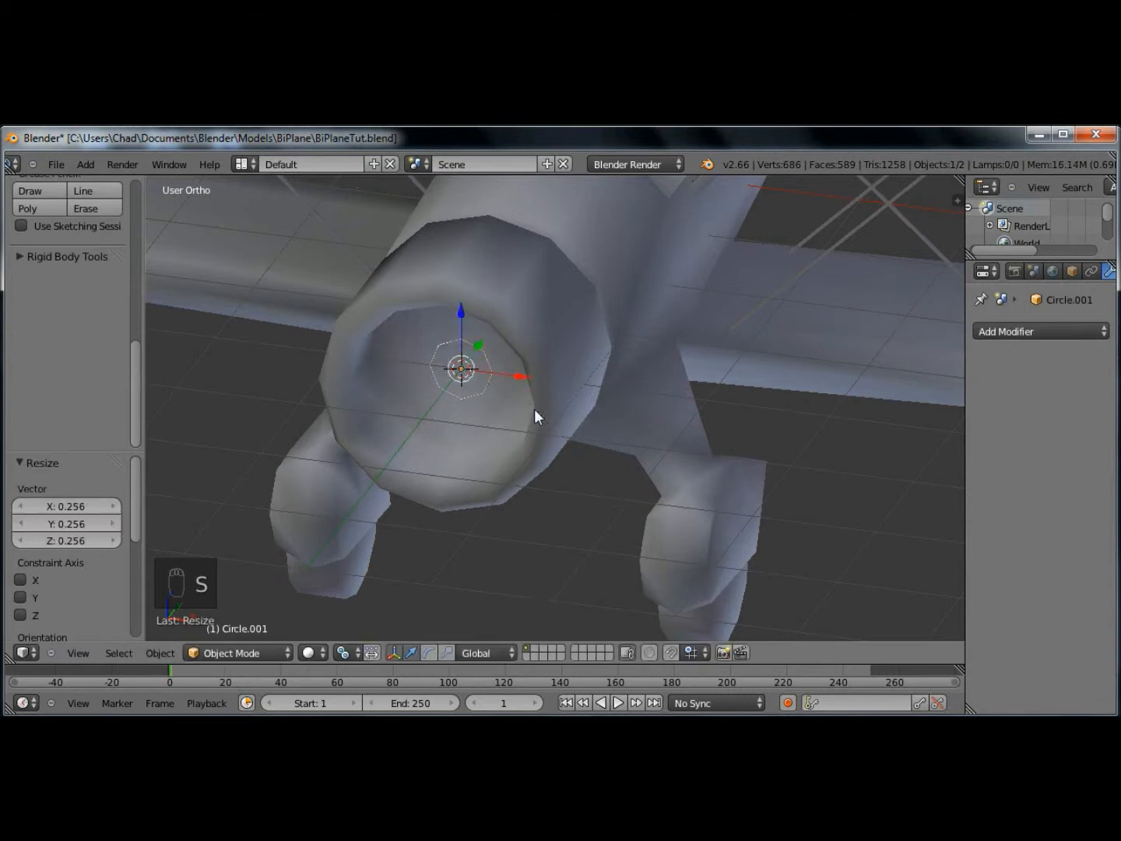
{"action": "key", "text": "KP_1"}
{"action": "middle_click_drag", "start_coordinate": [556, 415], "coordinate": [658, 461], "text": "shift"}
{"action": "key", "text": "s"}
{"action": "left_click", "coordinate": [660, 455]}
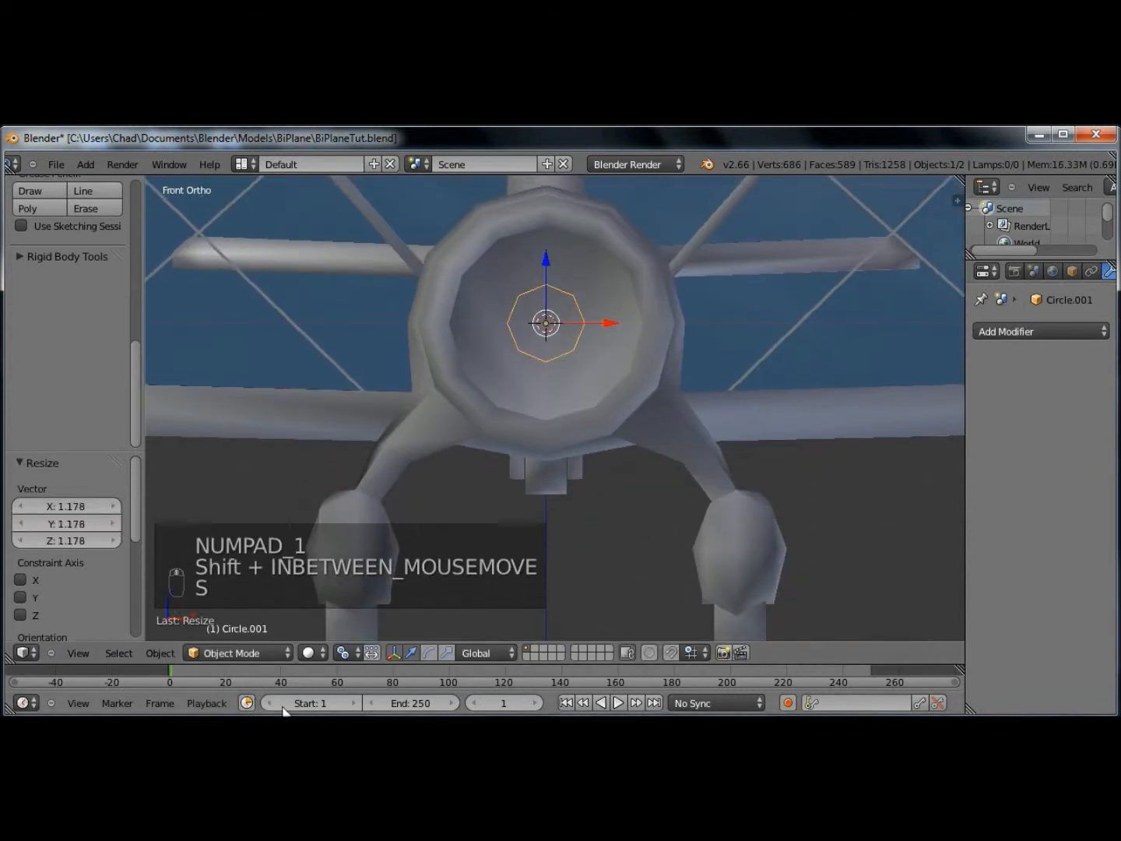
- Compare with the propeller shaft in BiPlane.blend and scale the circle down to shaft size in BiPlaneTut.blend
{"action": "left_click", "coordinate": [381, 632]}
{"action": "scroll", "coordinate": [484, 481], "scroll_direction": "up", "scroll_amount": 3}
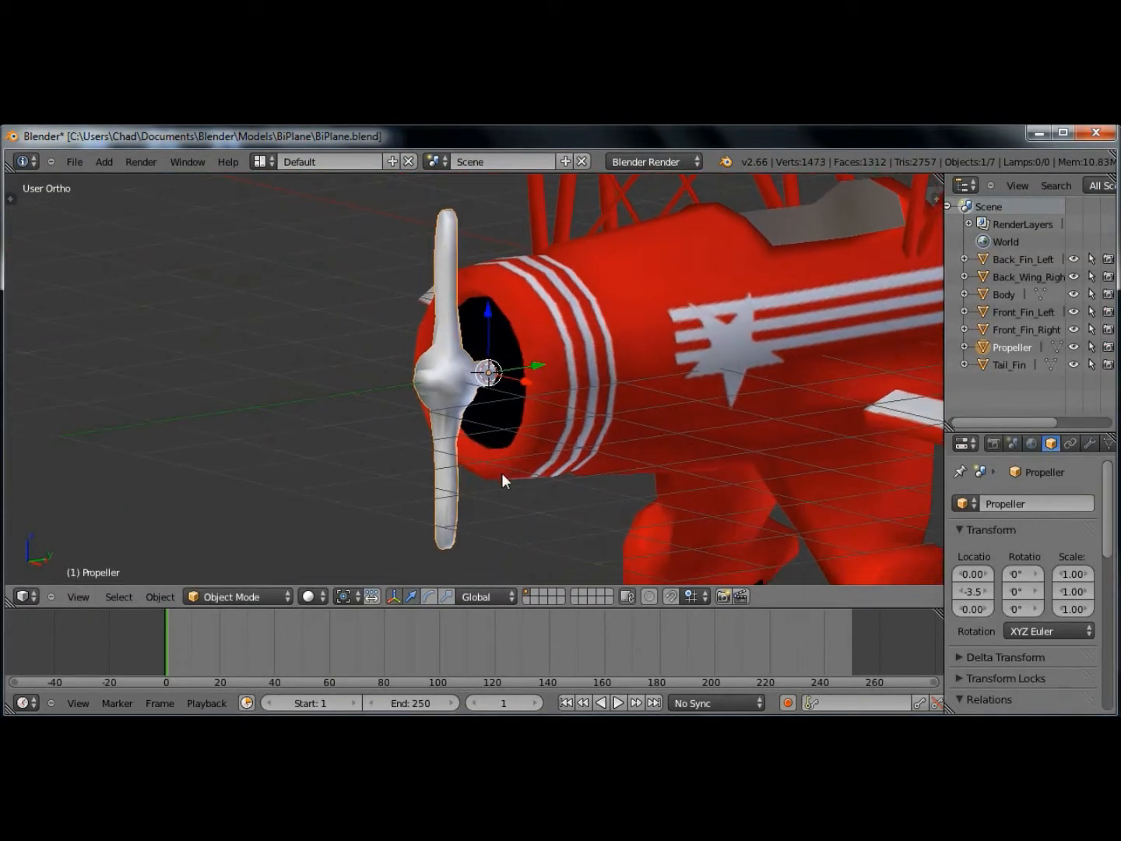
{"action": "left_click", "coordinate": [238, 656]}
{"action": "key", "text": "s"}
{"action": "left_click", "coordinate": [603, 394]}
- In right side view, extrude the whole circle about -0.737 units along Y so the propeller shaft reaches past the cowling
{"action": "key", "text": "KP_3"}
{"action": "key", "text": "Tab"}
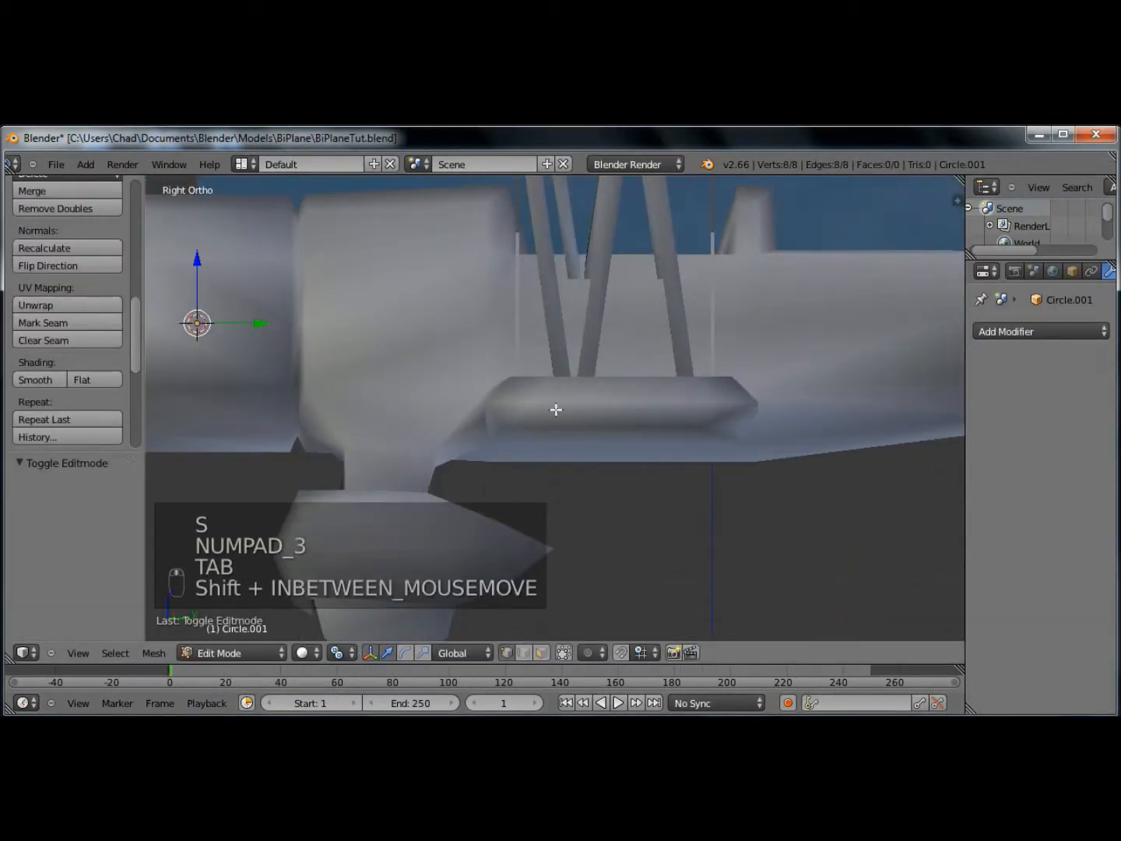
{"action": "key", "text": "a"}
{"action": "key", "text": "e"}
{"action": "key", "text": "y"}
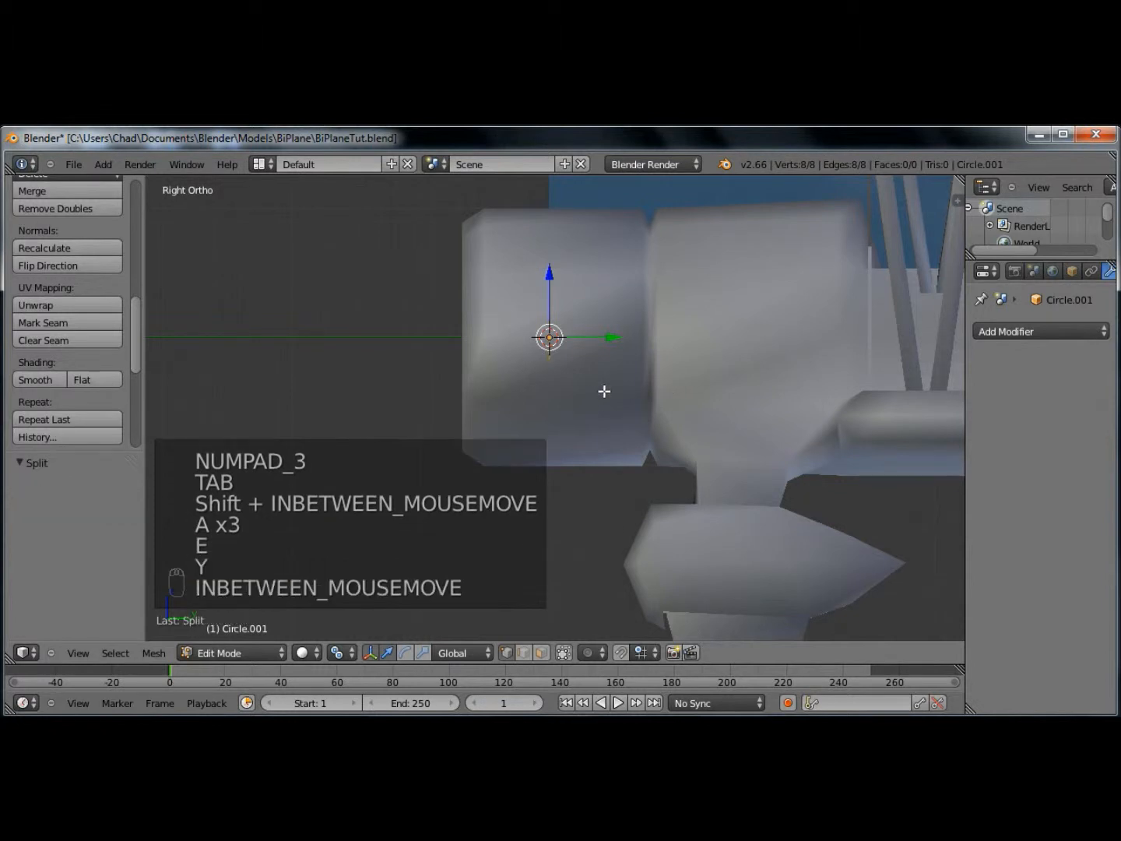
{"action": "key", "text": "g"}
{"action": "right_click", "coordinate": [627, 384]}
{"action": "key", "text": "e"}
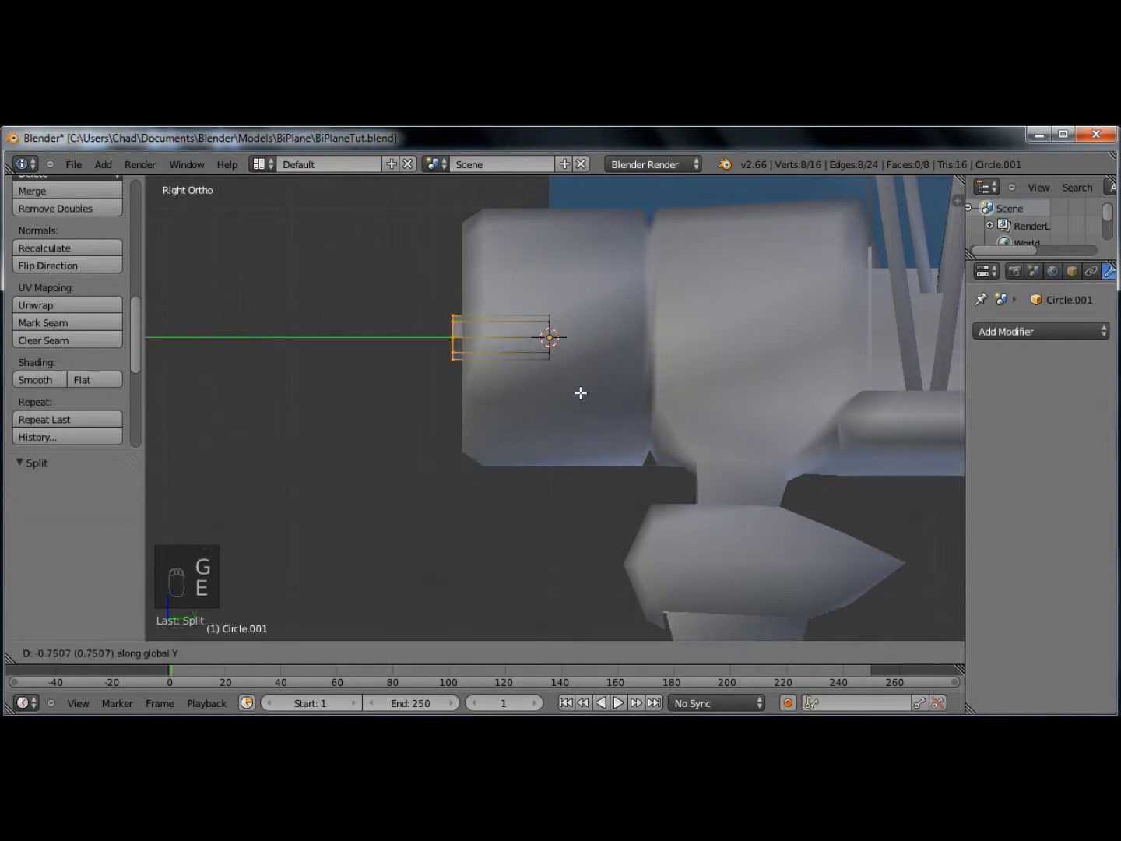
{"action": "left_click", "coordinate": [582, 393]}
- Extrude the shaft's front ring in place and scale it up to about 2.09 as the base of the propeller hub
{"action": "mouse_move", "coordinate": [296, 688]}
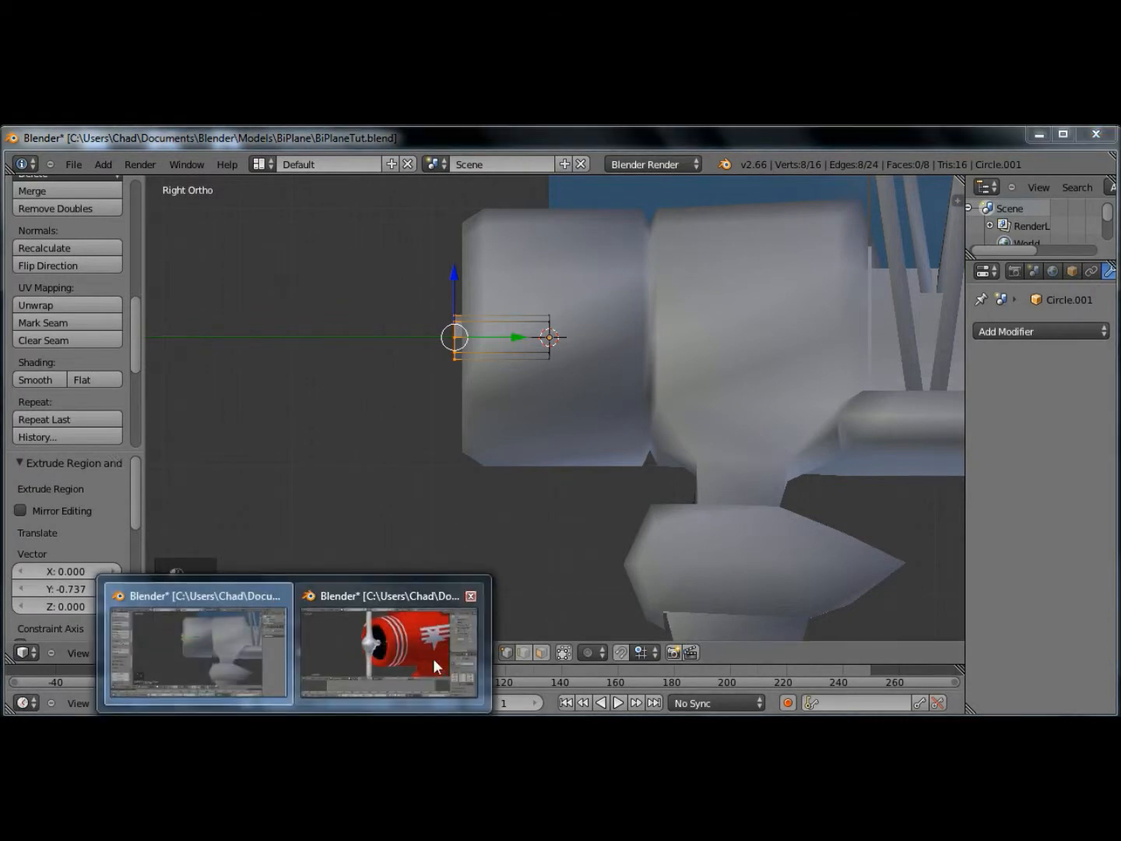
{"action": "mouse_move", "coordinate": [431, 660]}
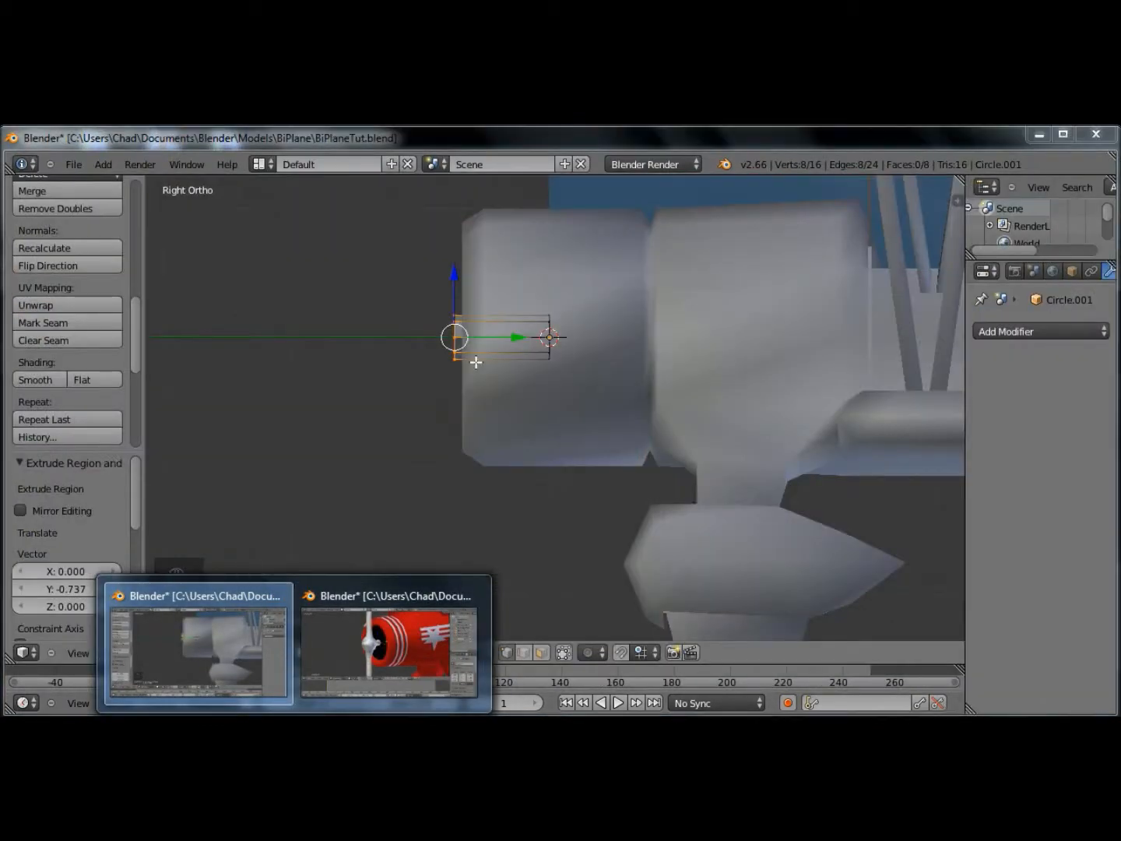
{"action": "middle_click_drag", "start_coordinate": [459, 353], "coordinate": [461, 347]}
{"action": "key", "text": "KP_1"}
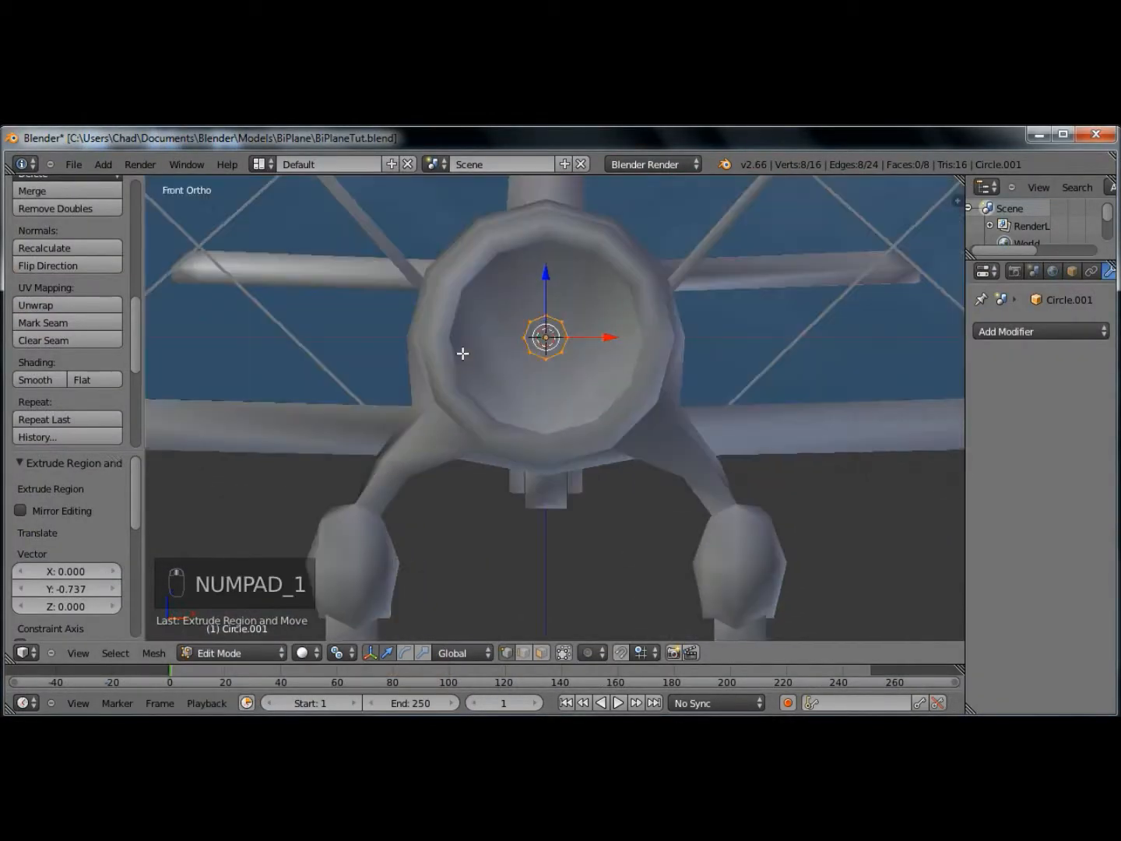
{"action": "key", "text": "KP_3"}
{"action": "key", "text": "e"}
{"action": "left_click", "coordinate": [473, 350]}
{"action": "key", "text": "s"}
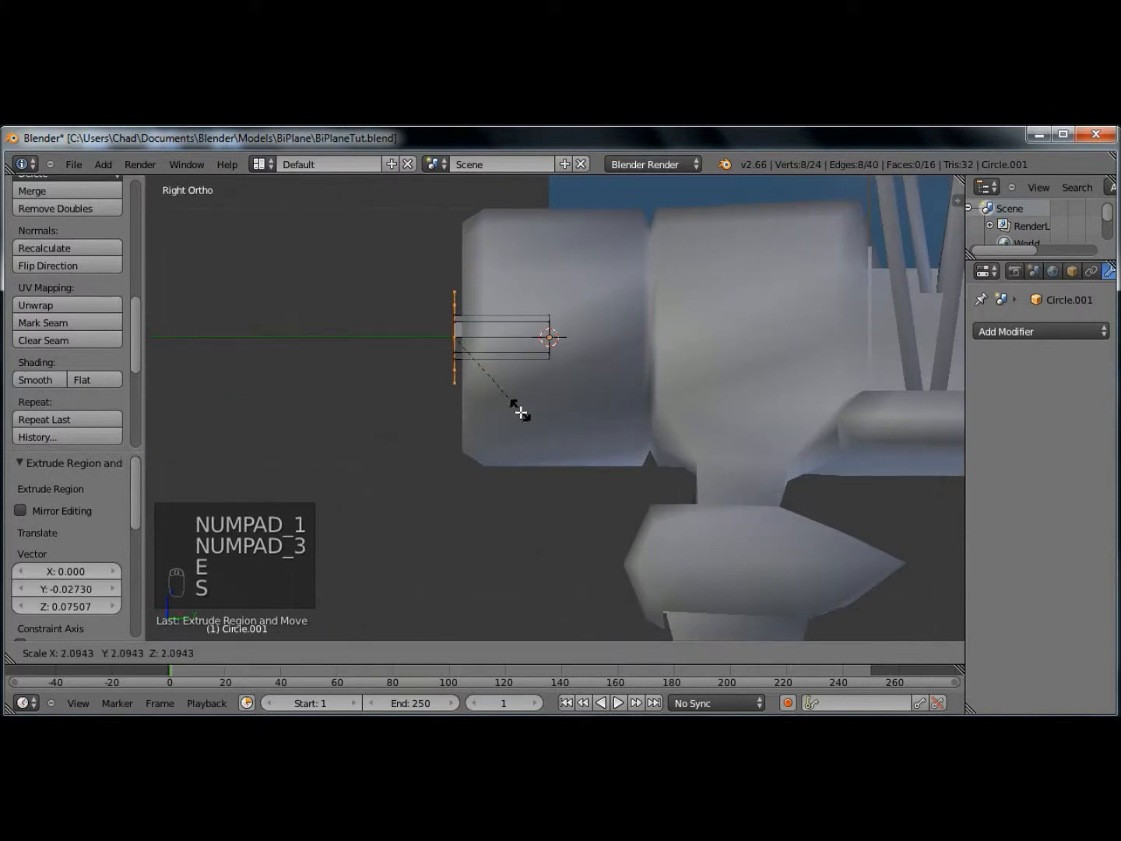
{"action": "left_click", "coordinate": [521, 412]}
- Extrude the enlarged ring about -0.334 units along Y, fill the hub's front with a face and check it in Object Mode
{"action": "key", "text": "e"}
{"action": "left_click", "coordinate": [479, 379]}
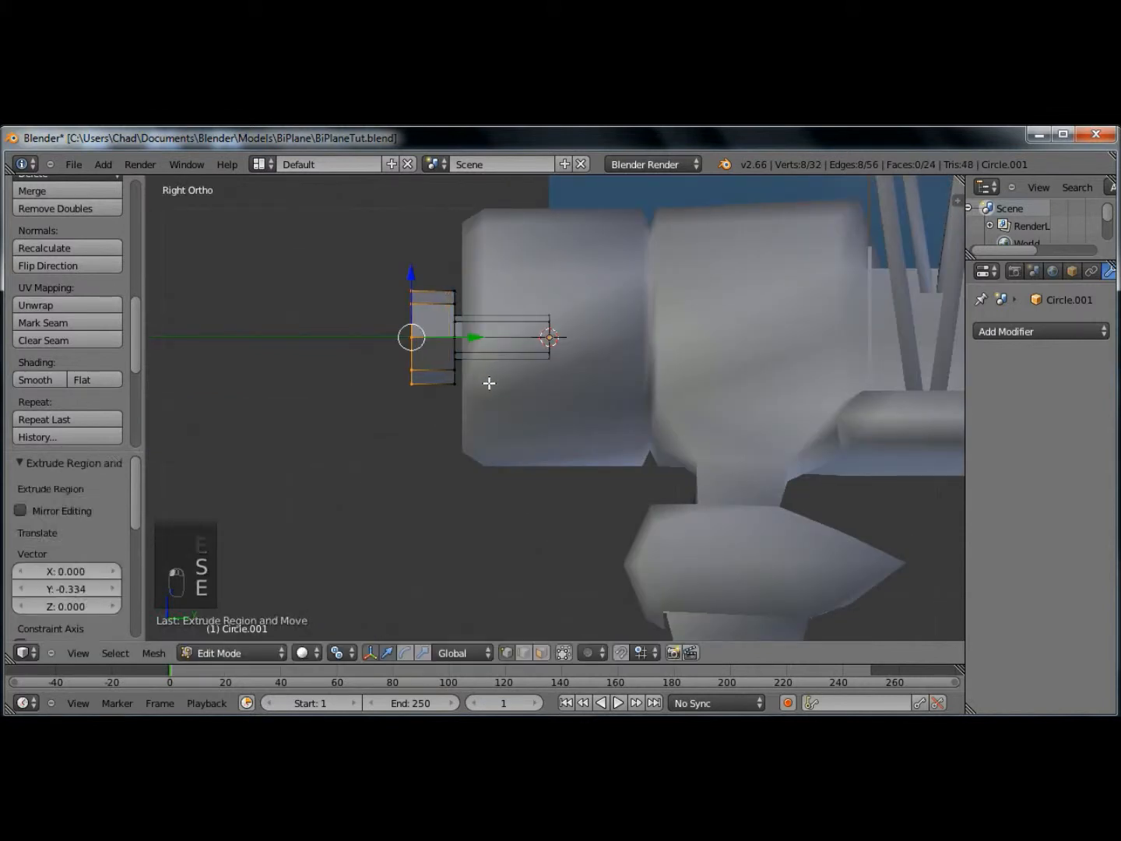
{"action": "key", "text": "f"}
{"action": "key", "text": "a"}
{"action": "mouse_move", "coordinate": [397, 377]}
{"action": "middle_mouse_down"}
{"action": "mouse_move", "coordinate": [520, 372]}
{"action": "mouse_move", "coordinate": [492, 418]}
{"action": "mouse_move", "coordinate": [514, 409]}
{"action": "middle_mouse_up"}
{"action": "key", "text": "Tab"}
{"action": "scroll", "coordinate": [58, 282], "scroll_direction": "up", "scroll_amount": 6}
{"action": "middle_click_drag", "start_coordinate": [437, 412], "coordinate": [619, 385]}
{"action": "key", "text": "Tab"}
{"action": "key", "text": "Tab"}
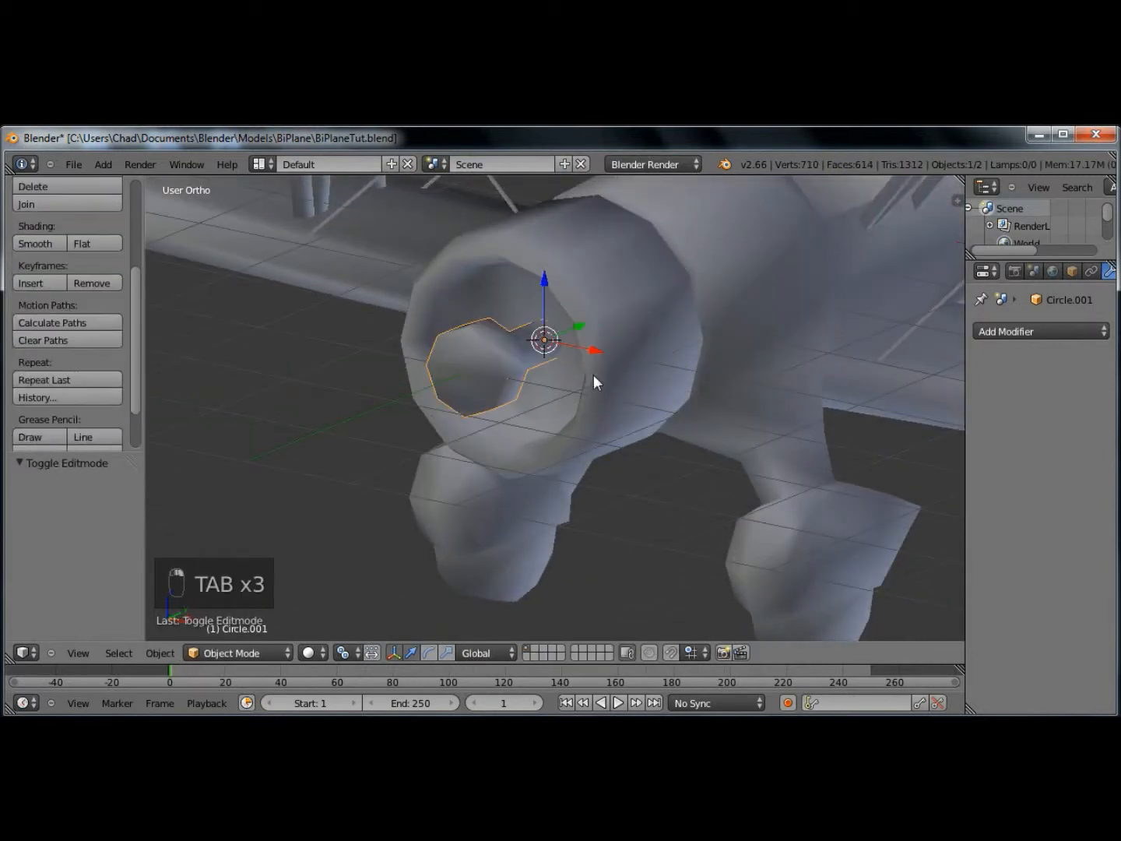
- Move the face that closes the inside of the plane's cowling about -0.49 units along Y in face select mode
{"action": "right_click", "coordinate": [606, 368]}
{"action": "key", "text": "Tab"}
{"action": "key", "text": "a"}
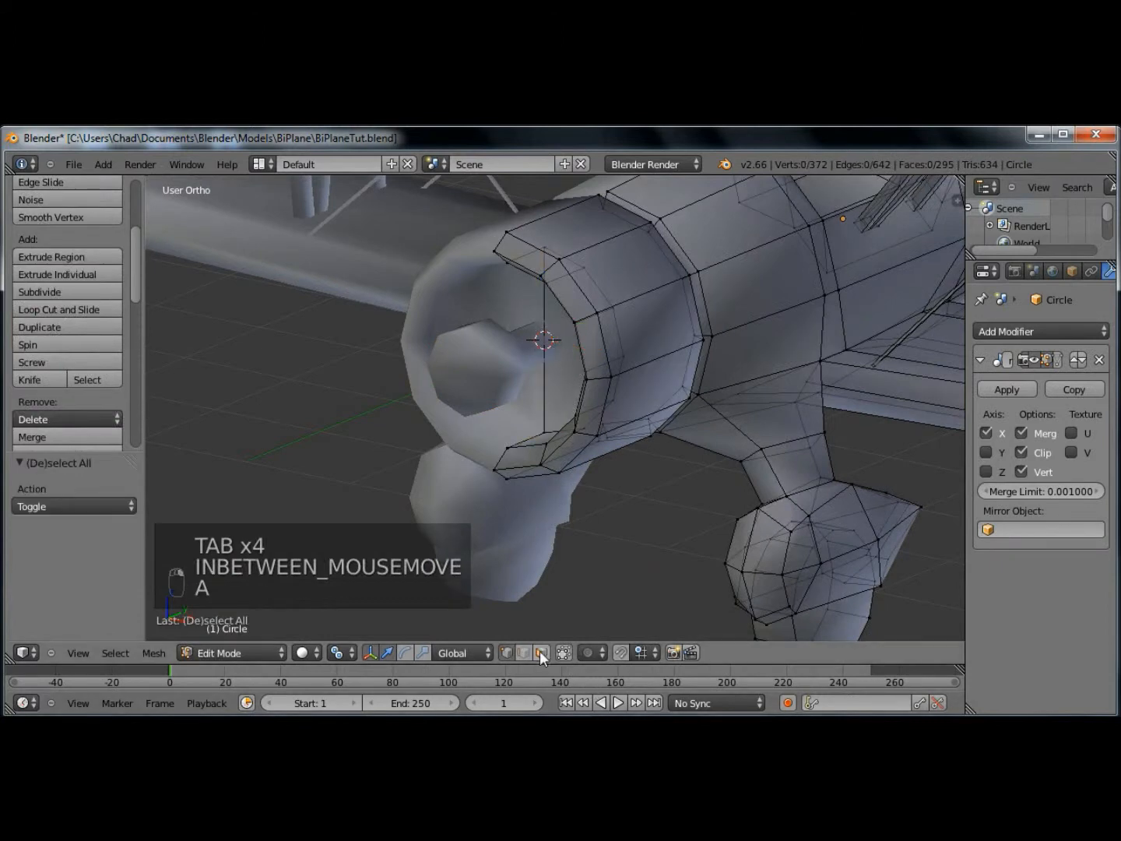
{"action": "middle_click_drag", "start_coordinate": [583, 349], "coordinate": [589, 400]}
{"action": "right_click", "coordinate": [587, 358]}
{"action": "left_click_drag", "start_coordinate": [617, 348], "coordinate": [610, 359]}
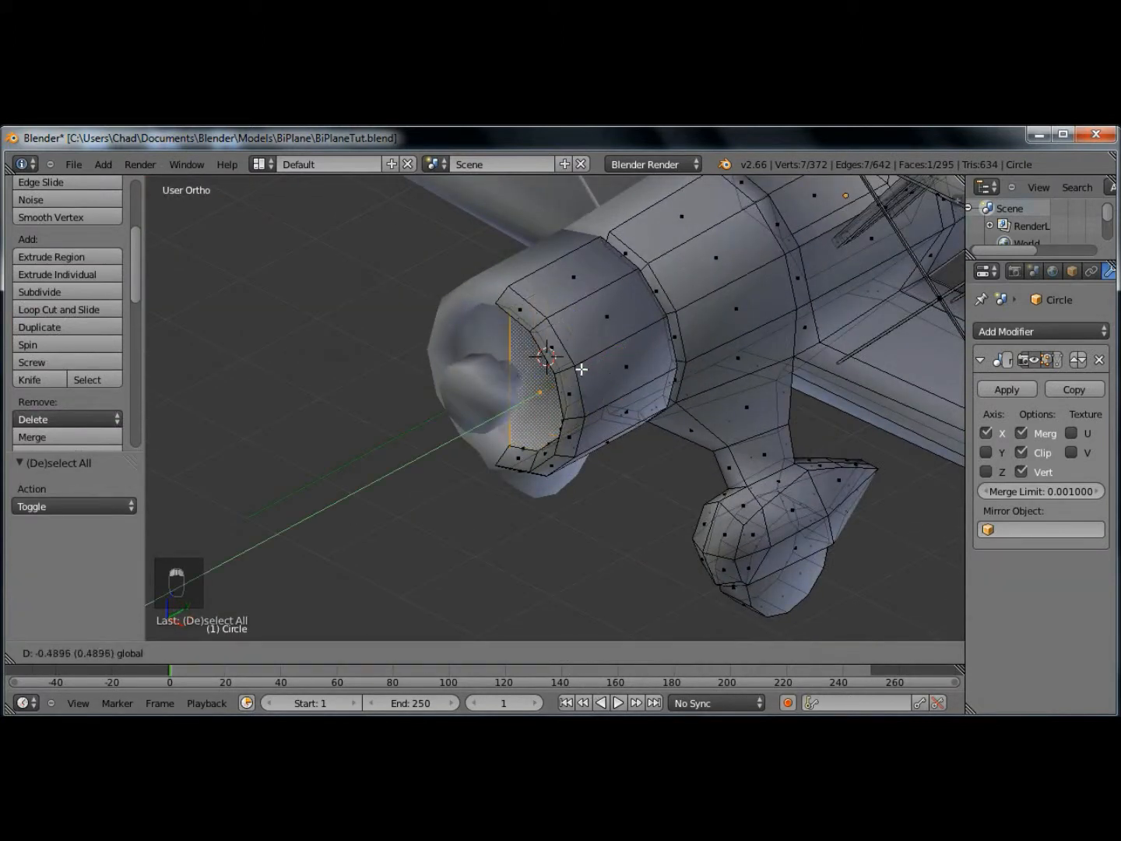
{"action": "left_click", "coordinate": [582, 369]}
{"action": "key", "text": "Tab"}
- Select the propeller shaft and hub object and save the file
{"action": "middle_click_drag", "start_coordinate": [550, 444], "coordinate": [490, 415]}
{"action": "right_click", "coordinate": [488, 389]}
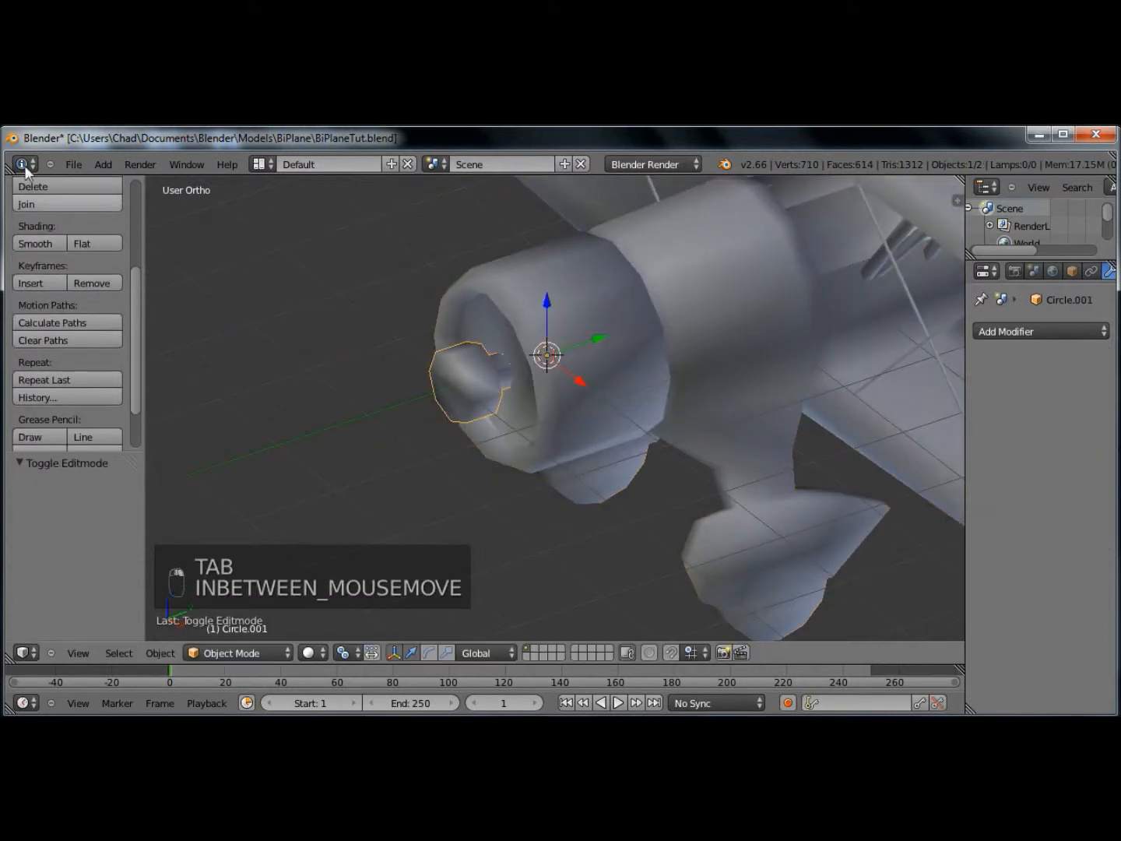
{"action": "left_click", "coordinate": [71, 164]}
{"action": "left_click", "coordinate": [88, 276]}
- Hide the plane's body so that only the propeller hub remains, in front view
{"action": "right_click_drag", "start_coordinate": [688, 326], "coordinate": [693, 325]}
{"action": "right_click", "coordinate": [691, 326]}
{"action": "key", "text": "h"}
{"action": "key", "text": "KP_1"}
{"action": "middle_click_drag", "start_coordinate": [607, 314], "coordinate": [616, 413], "text": "shift"}
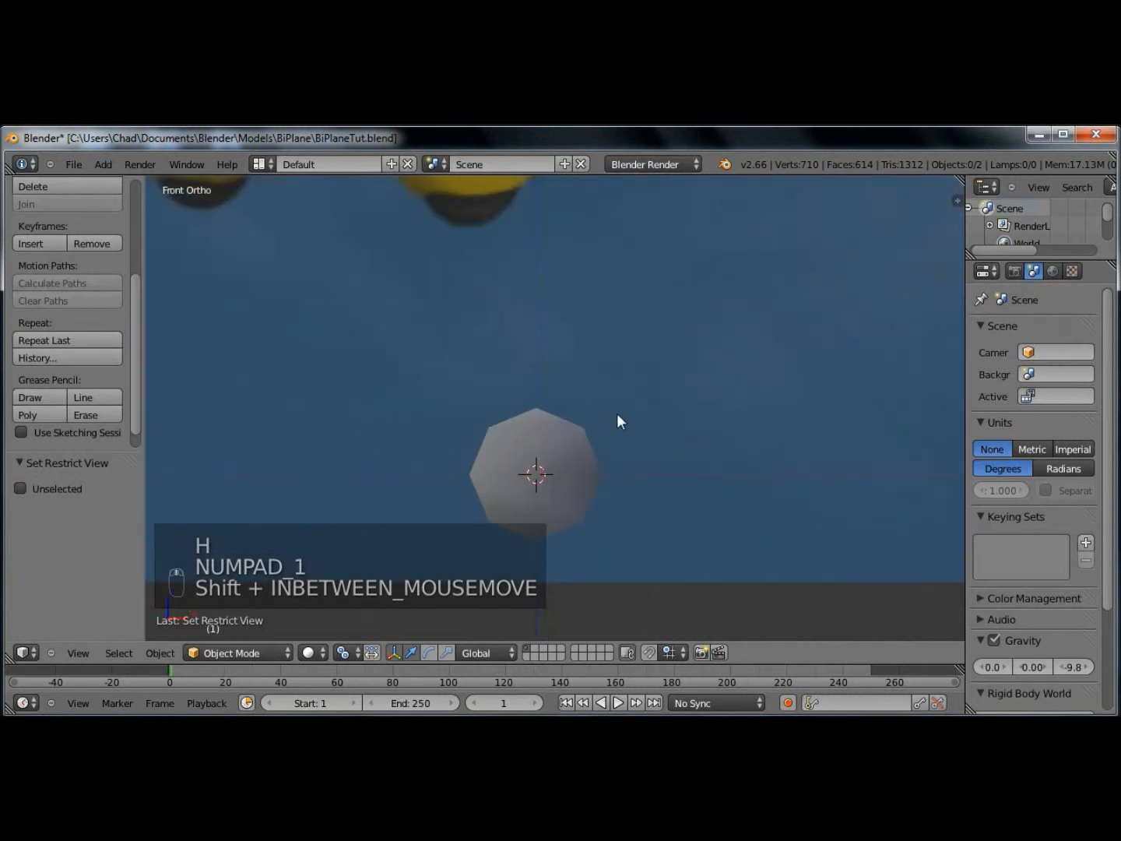
- Turn off the BiPlane.png background image and add propeller.jpg as a second background image
{"action": "key", "text": "n"}
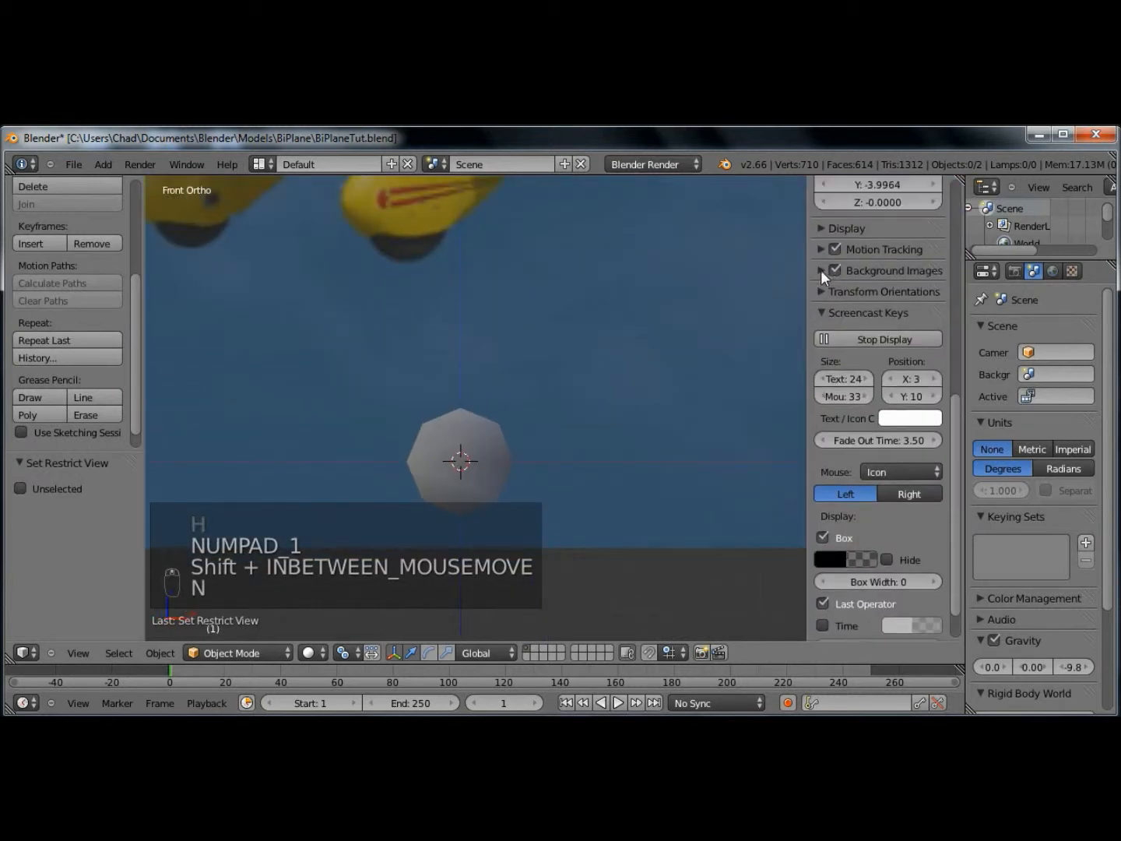
{"action": "left_click", "coordinate": [821, 270]}
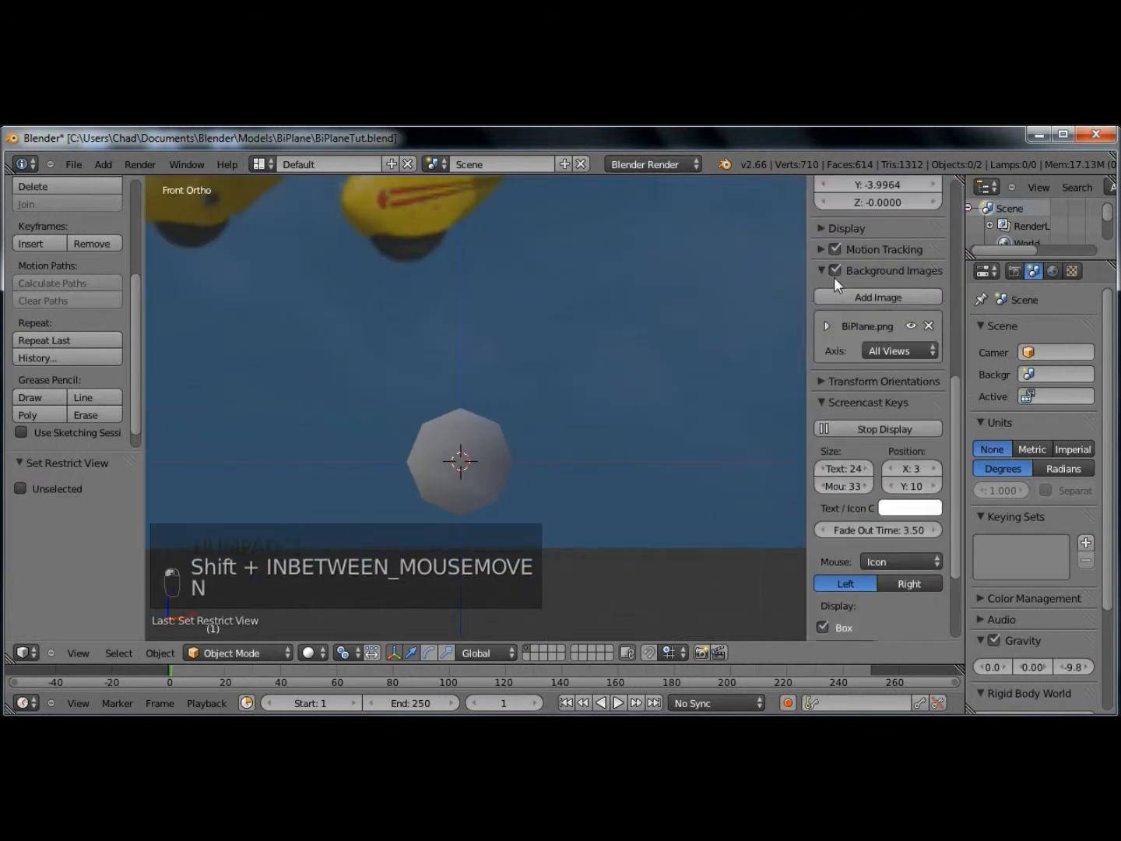
{"action": "left_click", "coordinate": [909, 326]}
{"action": "left_click", "coordinate": [902, 298]}
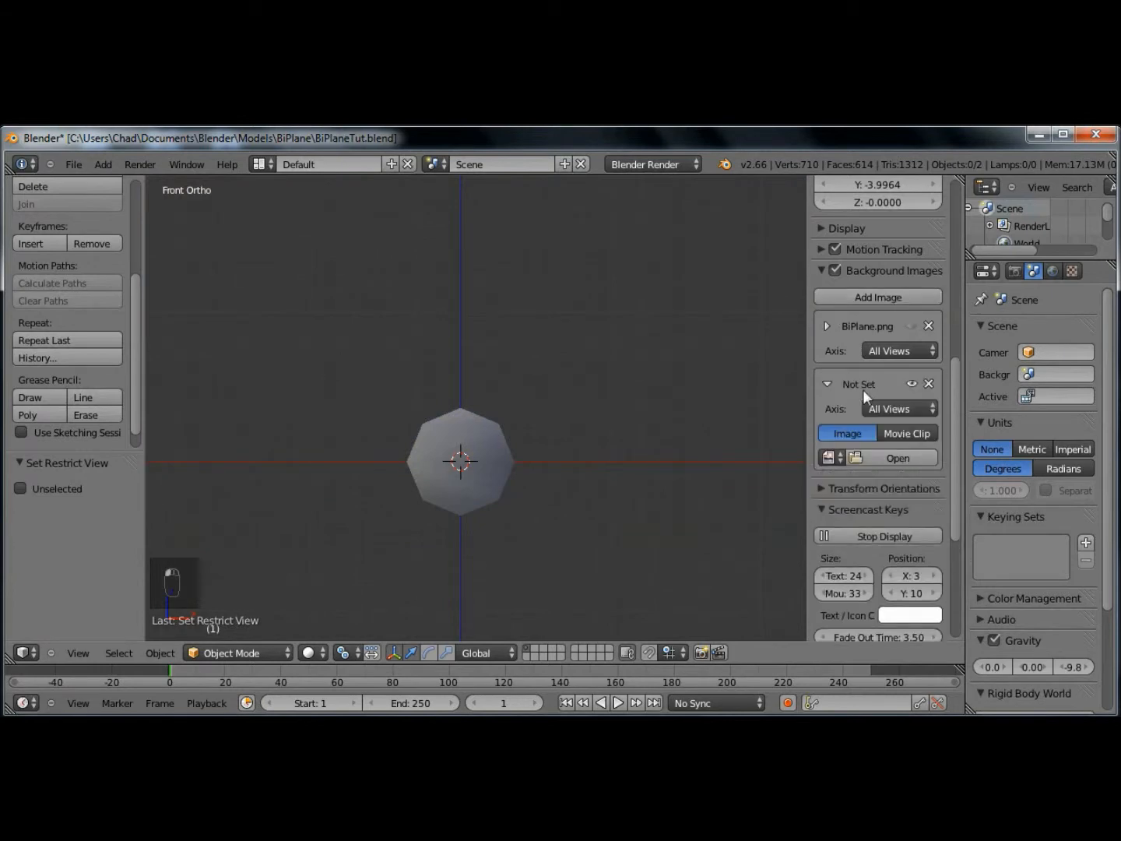
{"action": "left_click", "coordinate": [883, 459]}
{"action": "double_click", "coordinate": [272, 287]}
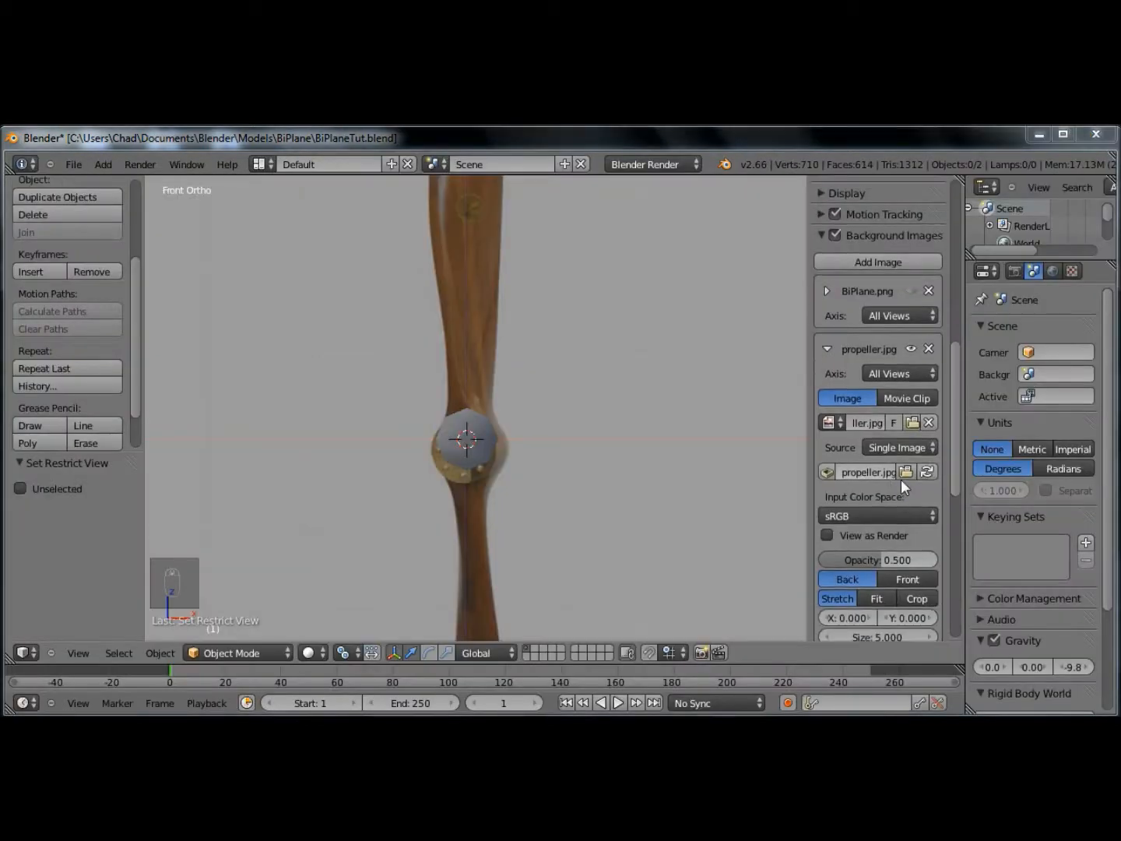
- Set the propeller.jpg background to size 3.240 and its Y offset to 0.08203 so it centres on the hub
{"action": "scroll", "coordinate": [954, 467], "scroll_direction": "down", "scroll_amount": 5}
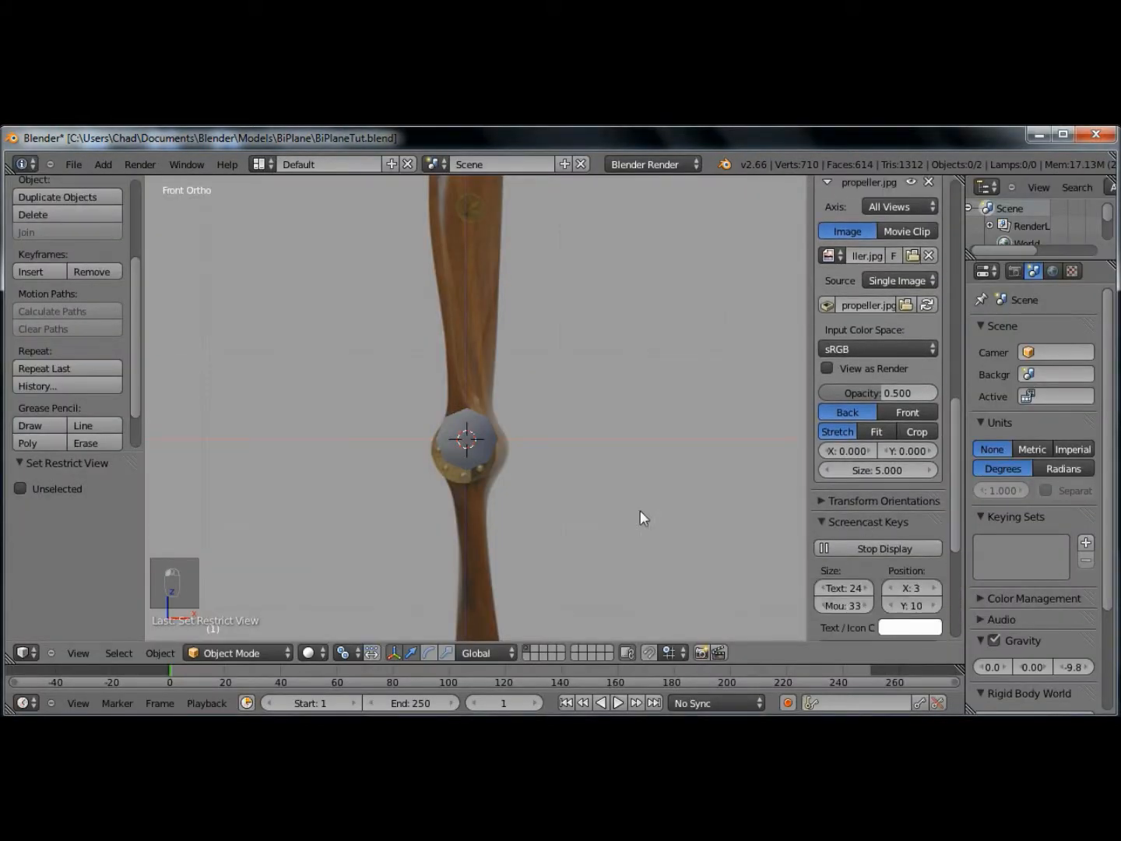
{"action": "scroll", "coordinate": [449, 487], "scroll_direction": "up", "scroll_amount": 1}
{"action": "middle_click_drag", "start_coordinate": [450, 486], "coordinate": [519, 459]}
{"action": "key", "text": "KP_1"}
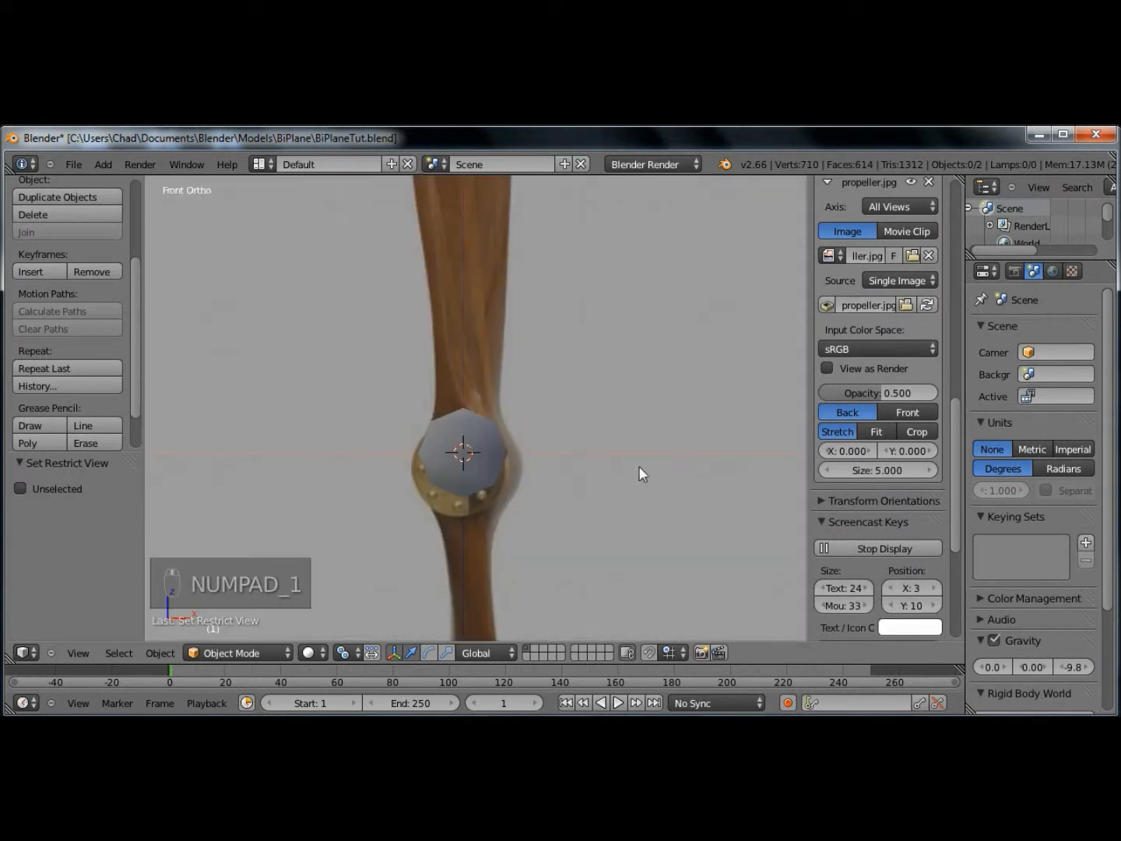
{"action": "left_click_drag", "start_coordinate": [886, 473], "coordinate": [902, 452]}
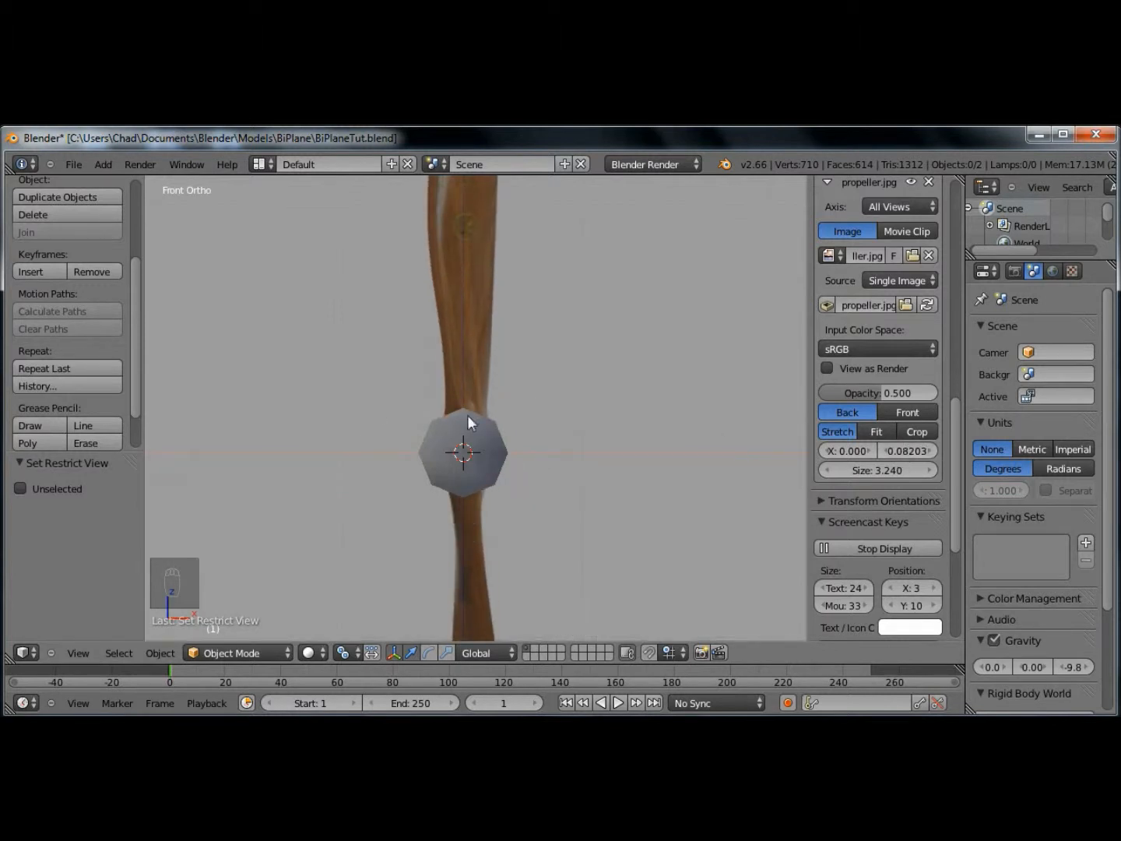
- Unhide the plane's body and reduce the propeller.jpg background size to 2.320 against it in front view
{"action": "scroll", "coordinate": [466, 416], "scroll_direction": "down", "scroll_amount": 5}
{"action": "middle_click_drag", "start_coordinate": [539, 415], "coordinate": [564, 415]}
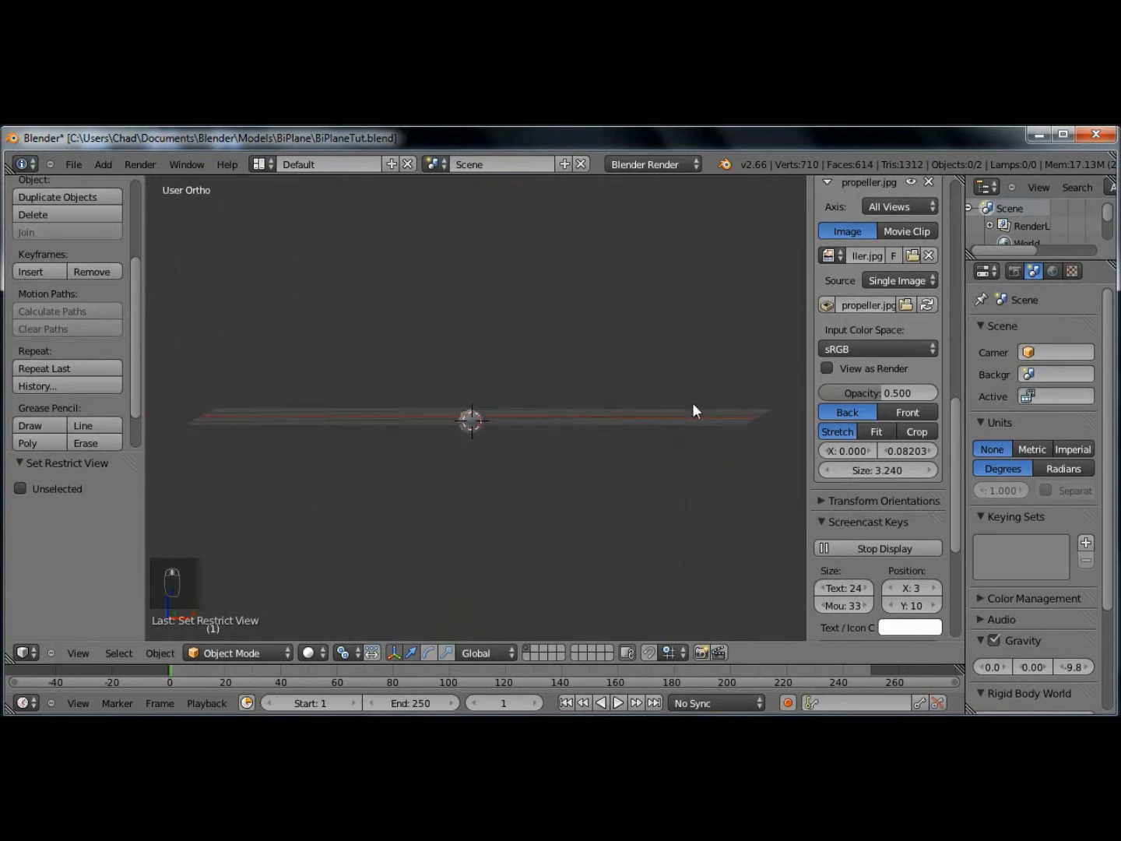
{"action": "key", "text": "alt+h"}
{"action": "key", "text": "KP_1"}
{"action": "scroll", "coordinate": [507, 410], "scroll_direction": "up", "scroll_amount": 5}
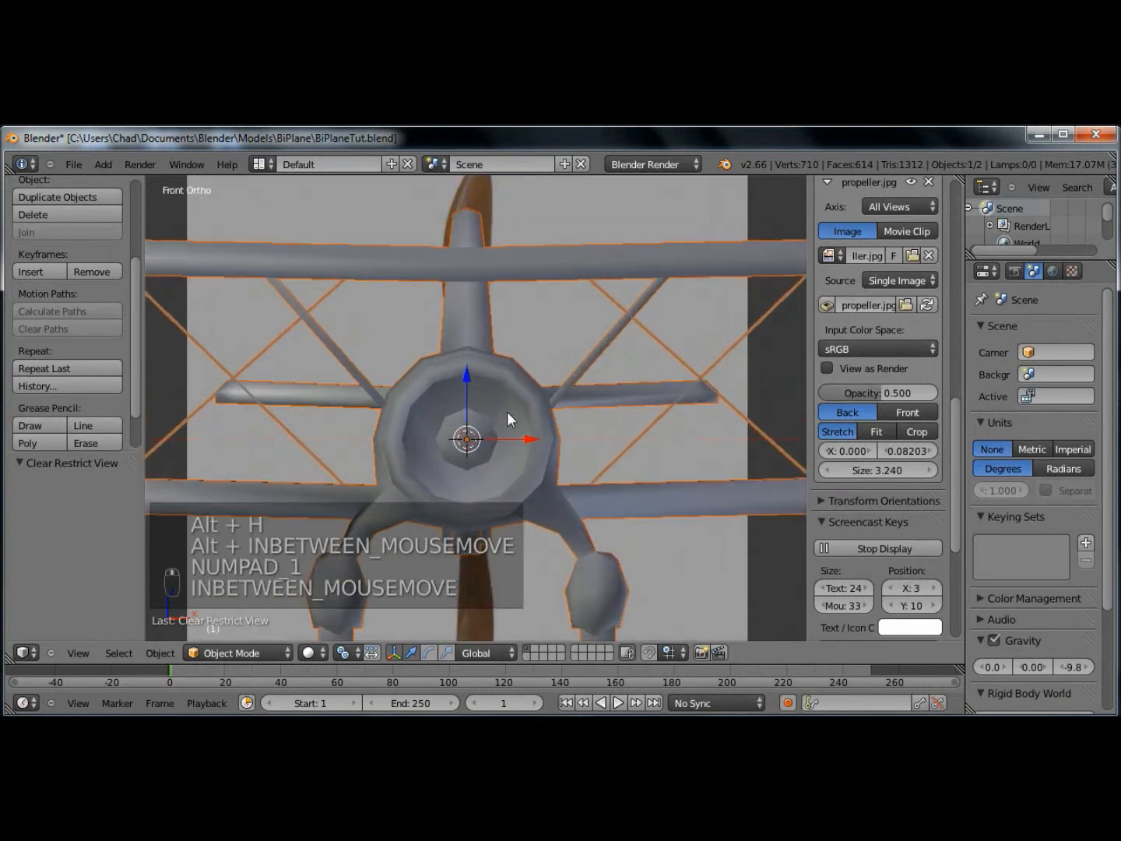
{"action": "left_click_drag", "start_coordinate": [888, 470], "coordinate": [880, 466]}
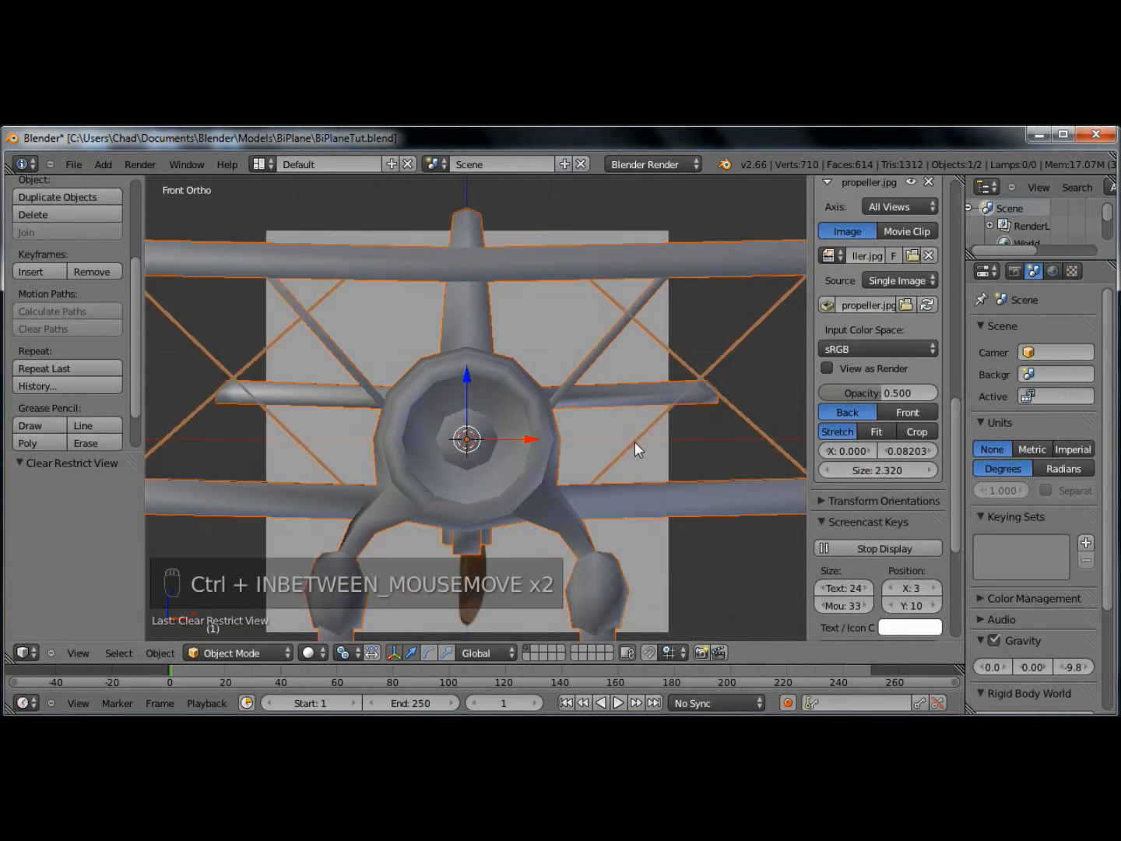
- Undo the unhiding of the plane's body and the loading of the propeller background image
{"action": "key", "text": "ctrl+z"}
{"action": "key", "text": "ctrl+z"}
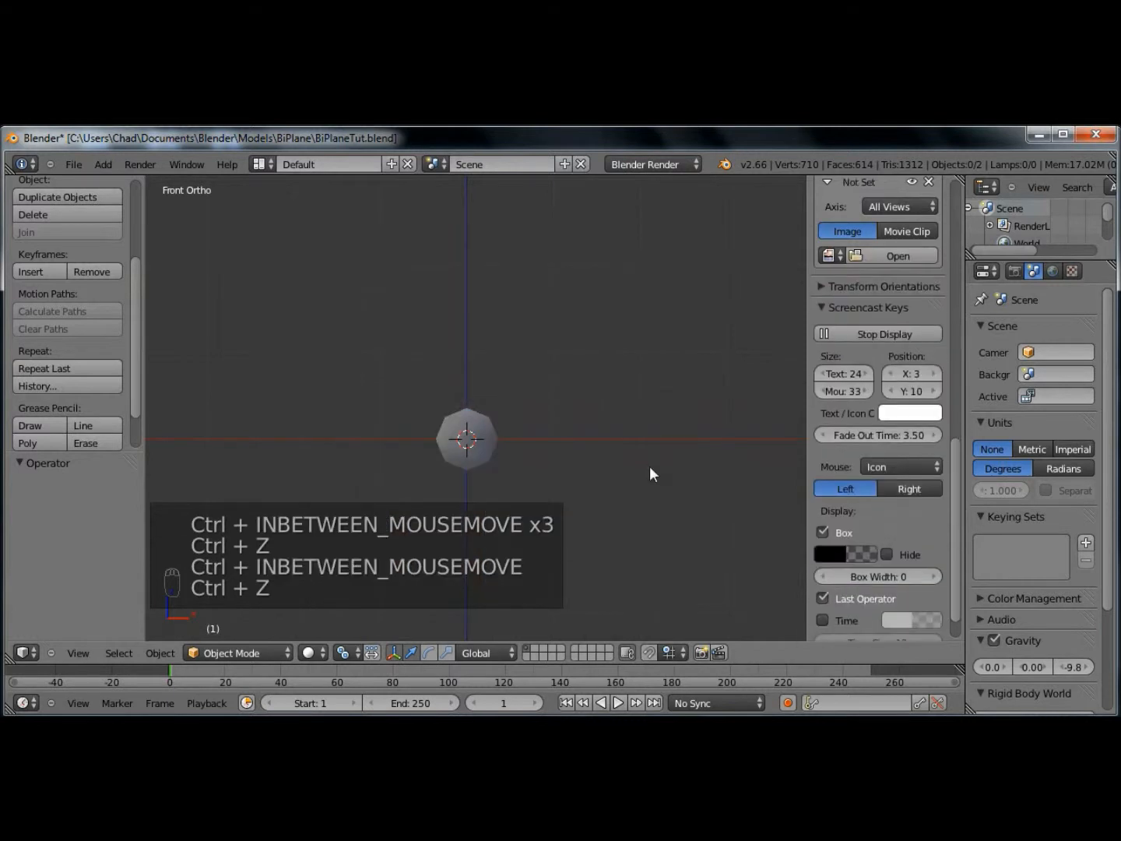
{"action": "middle_click_drag", "start_coordinate": [649, 465], "coordinate": [561, 474]}
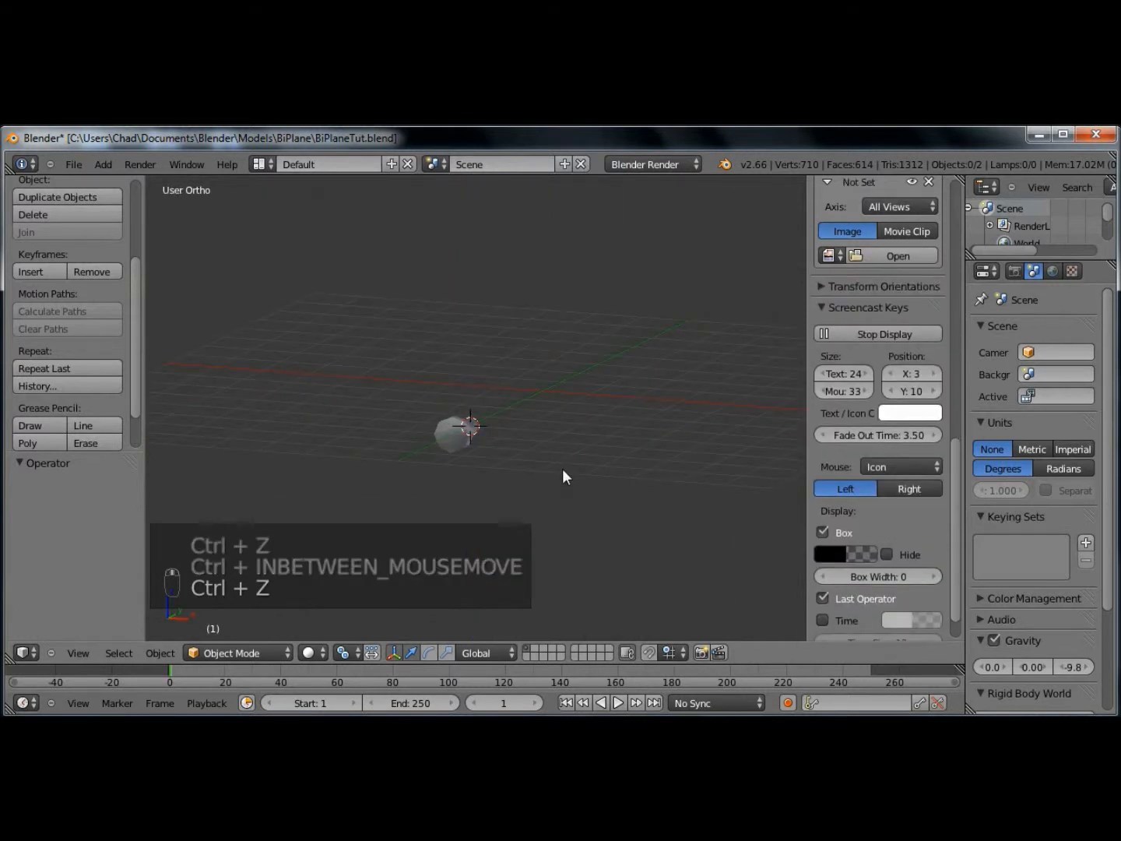
{"action": "scroll", "coordinate": [865, 389], "scroll_direction": "down", "scroll_amount": 1}
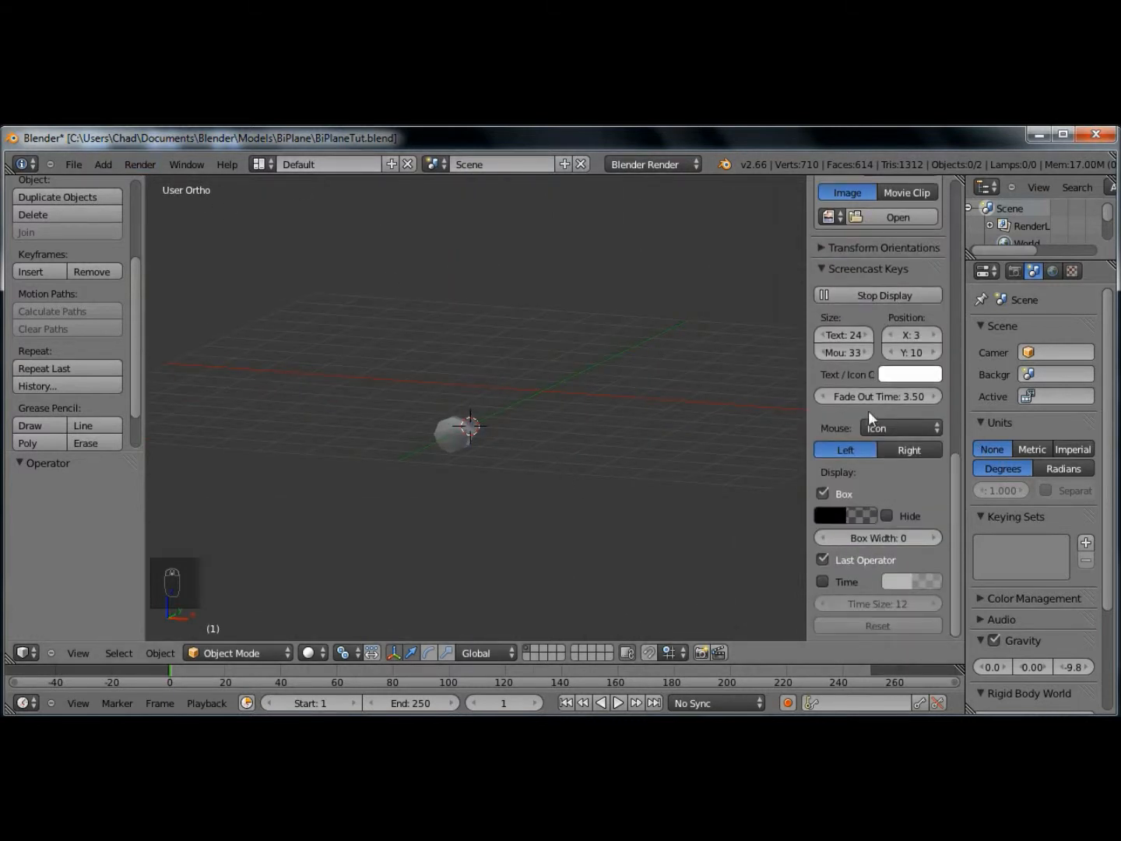
- Load propeller.jpg as the second background image and display it in the front view
{"action": "scroll", "coordinate": [862, 397], "scroll_direction": "up", "scroll_amount": 5}
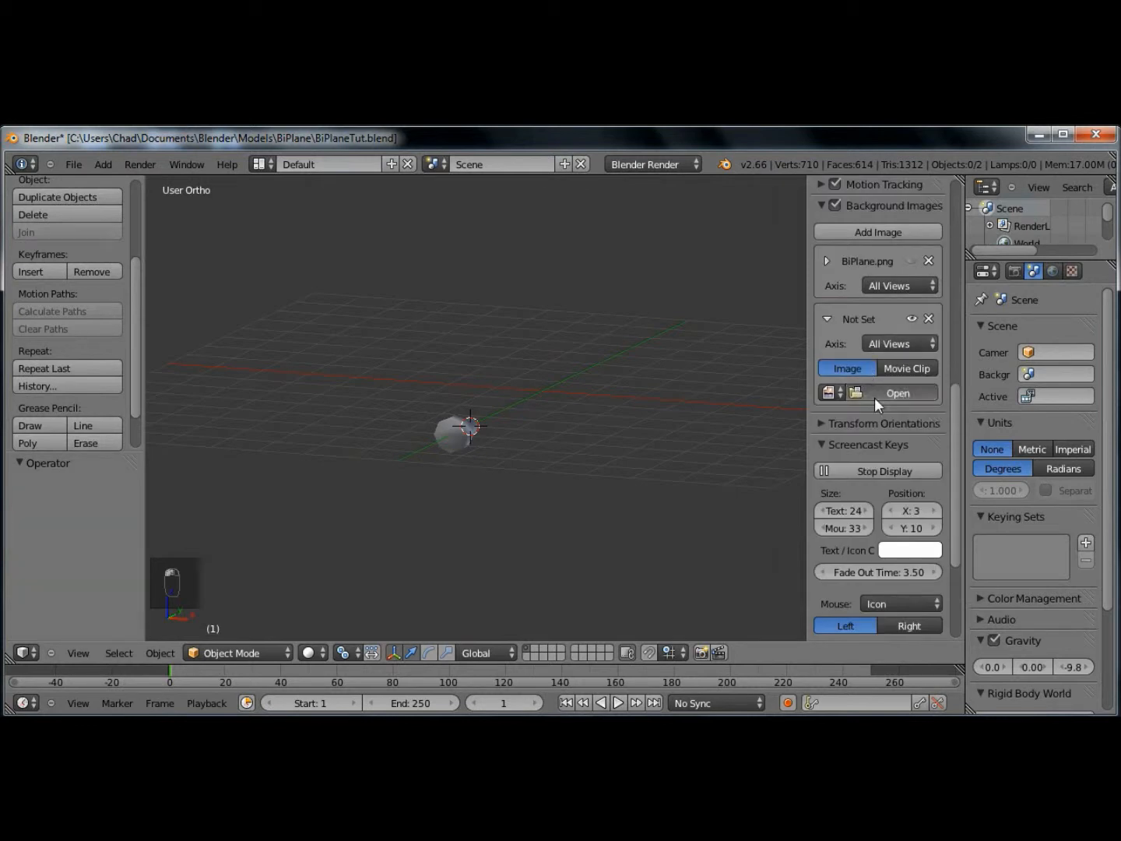
{"action": "left_click", "coordinate": [873, 393]}
{"action": "double_click", "coordinate": [288, 326]}
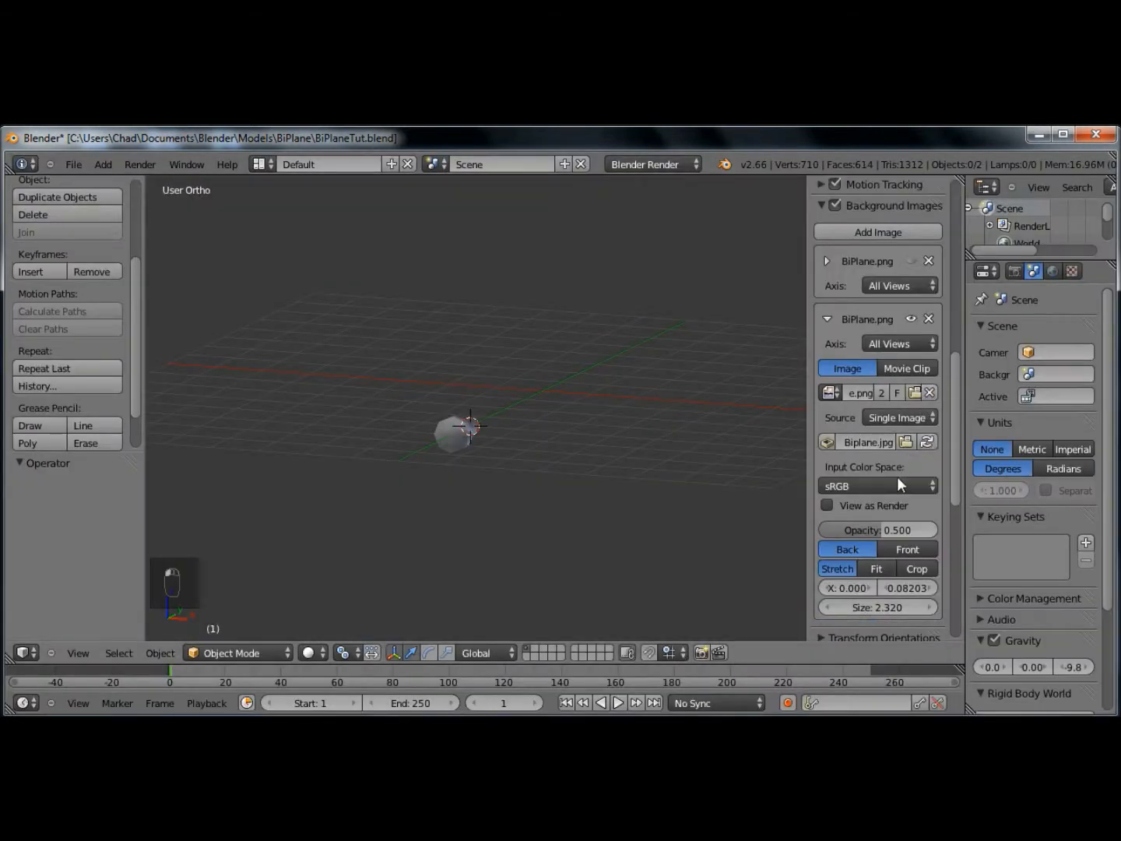
{"action": "left_click", "coordinate": [912, 395]}
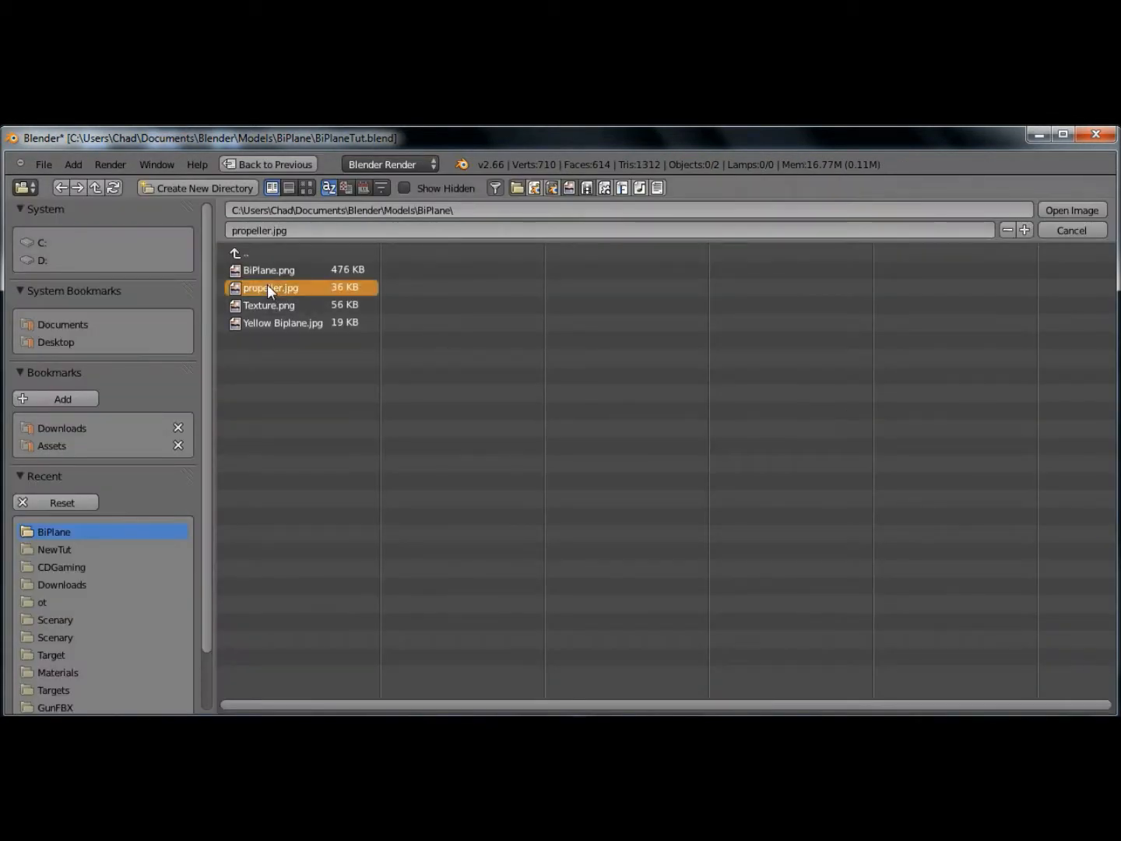
{"action": "double_click", "coordinate": [270, 284]}
{"action": "key", "text": "KP_1"}
{"action": "scroll", "coordinate": [456, 436], "scroll_direction": "up", "scroll_amount": 7}
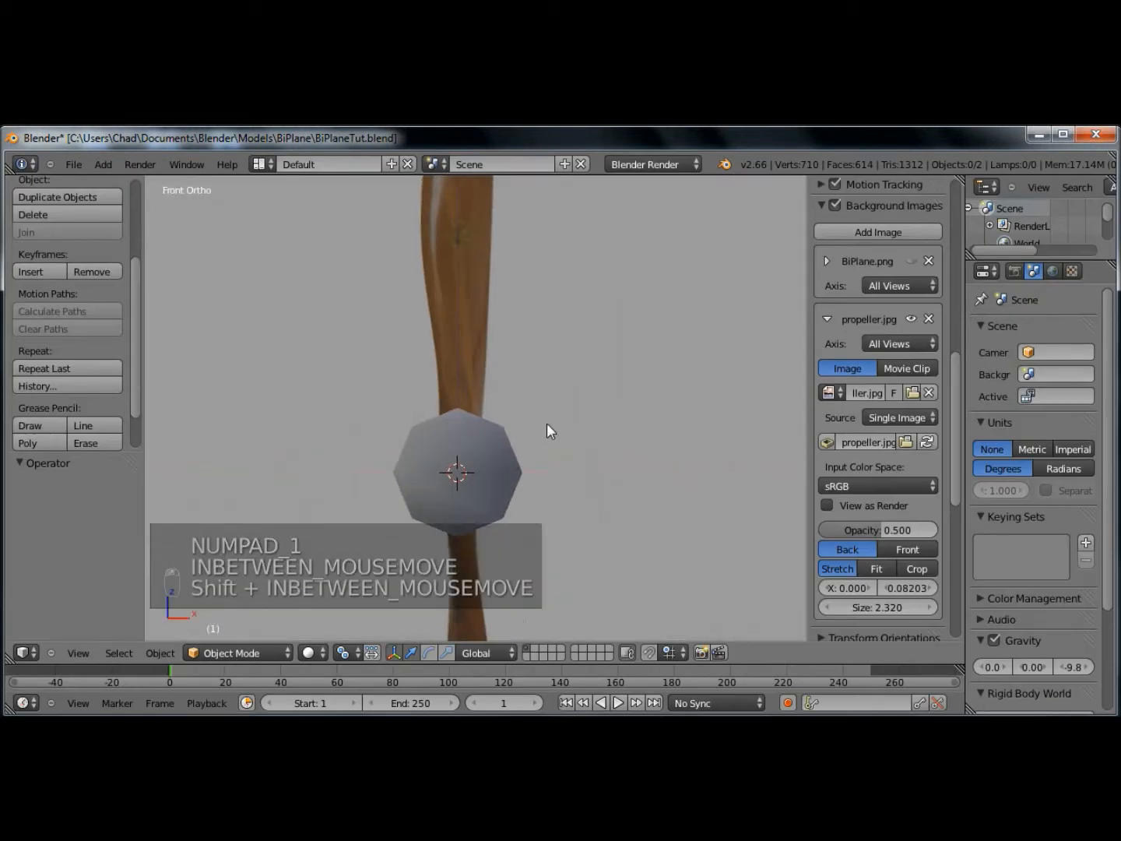
- Edit the propeller hub mesh and extrude the two upper rim faces upward toward the blade
{"action": "middle_click_drag", "start_coordinate": [482, 455], "coordinate": [537, 417], "text": "shift"}
{"action": "scroll", "coordinate": [537, 415], "scroll_direction": "down", "scroll_amount": 1}
{"action": "middle_click_drag", "start_coordinate": [508, 322], "coordinate": [498, 410], "text": "shift"}
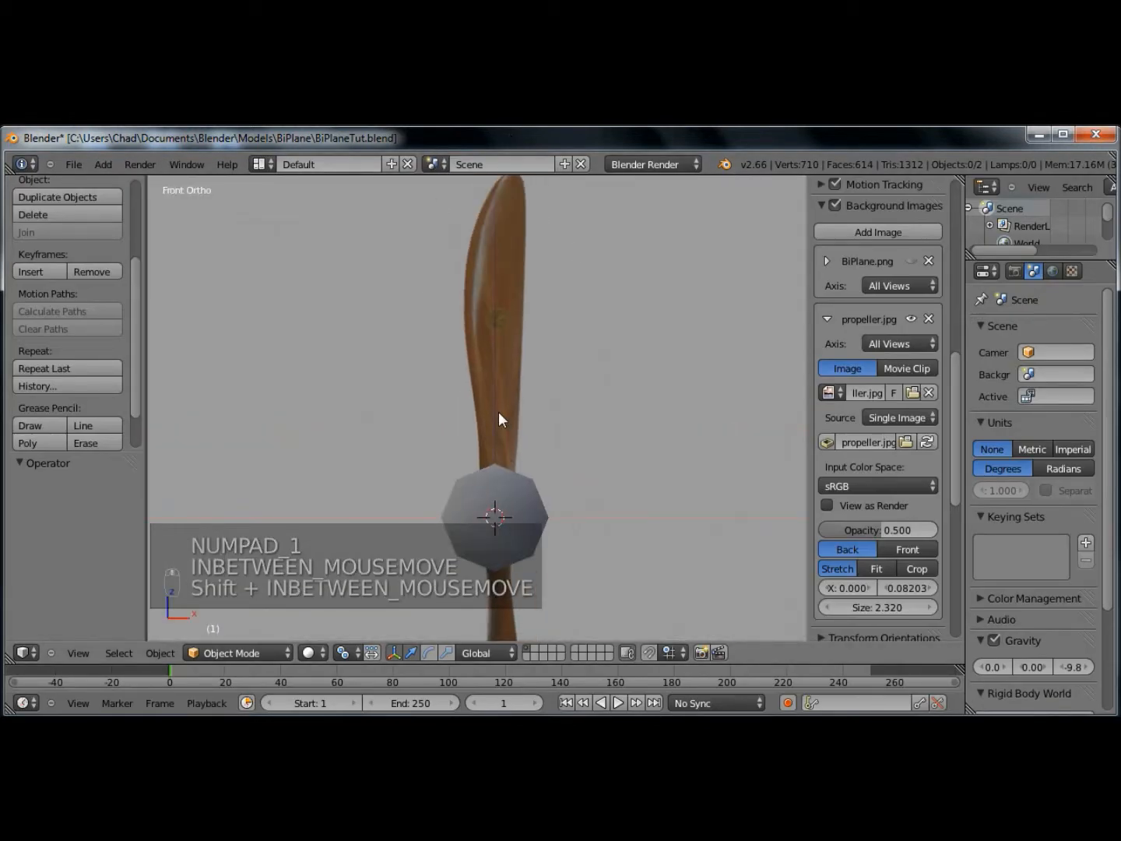
{"action": "key", "text": "Tab"}
{"action": "right_click", "coordinate": [501, 493]}
{"action": "key", "text": "Tab"}
{"action": "scroll", "coordinate": [506, 514], "scroll_direction": "up", "scroll_amount": 1}
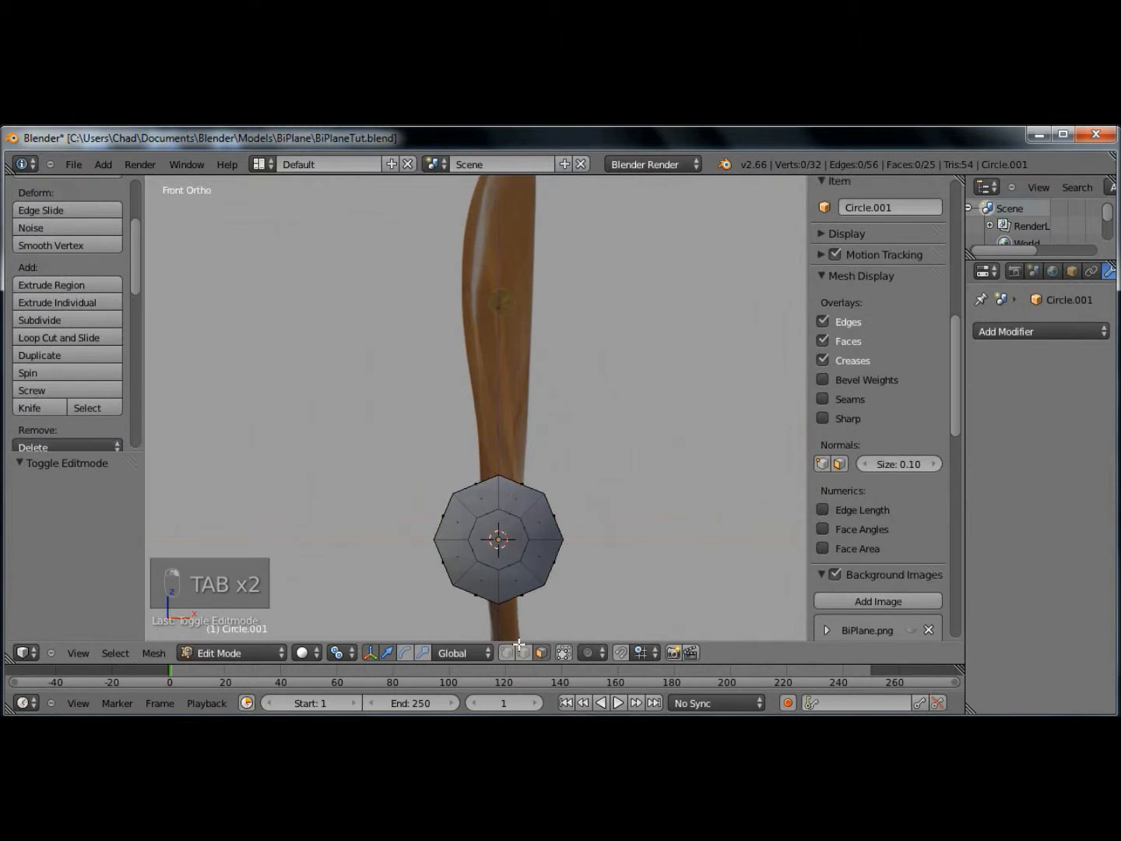
{"action": "middle_click_drag", "start_coordinate": [526, 600], "coordinate": [549, 554]}
{"action": "right_click", "coordinate": [573, 525]}
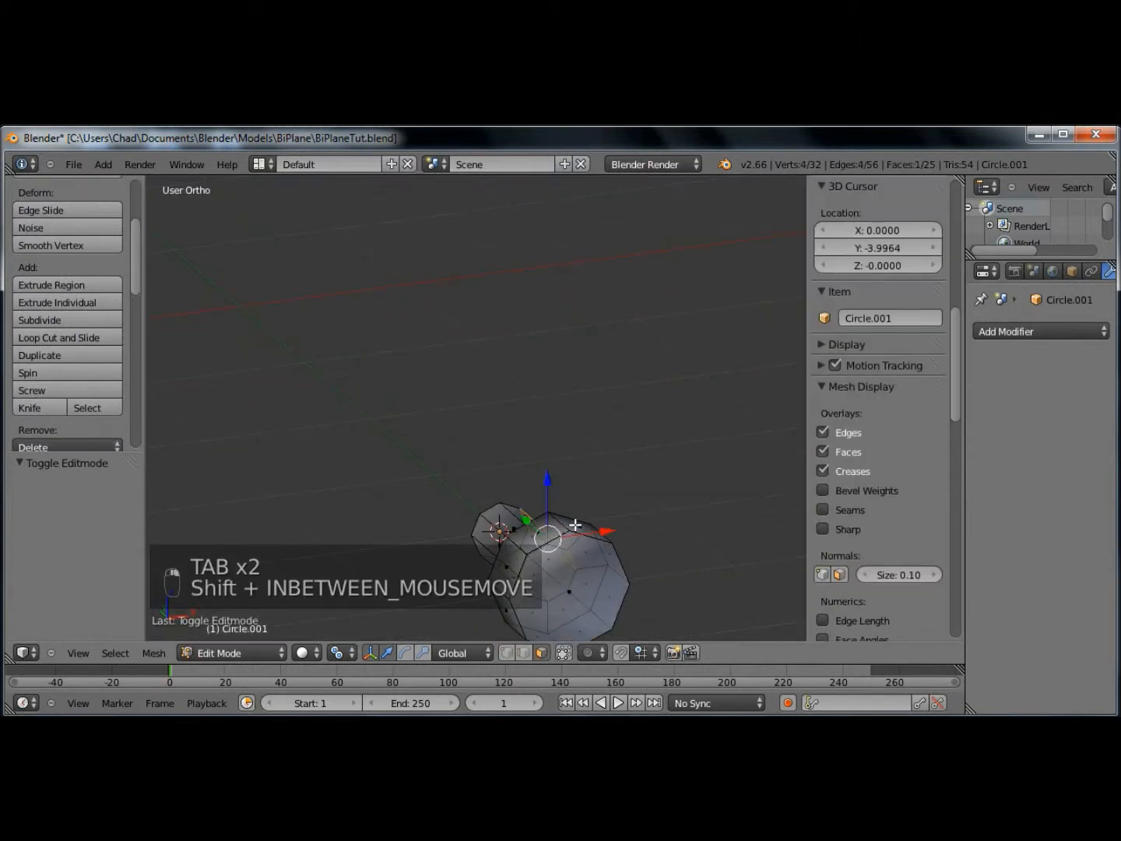
{"action": "right_click", "coordinate": [533, 535], "text": "shift"}
{"action": "key", "text": "ctrl+z"}
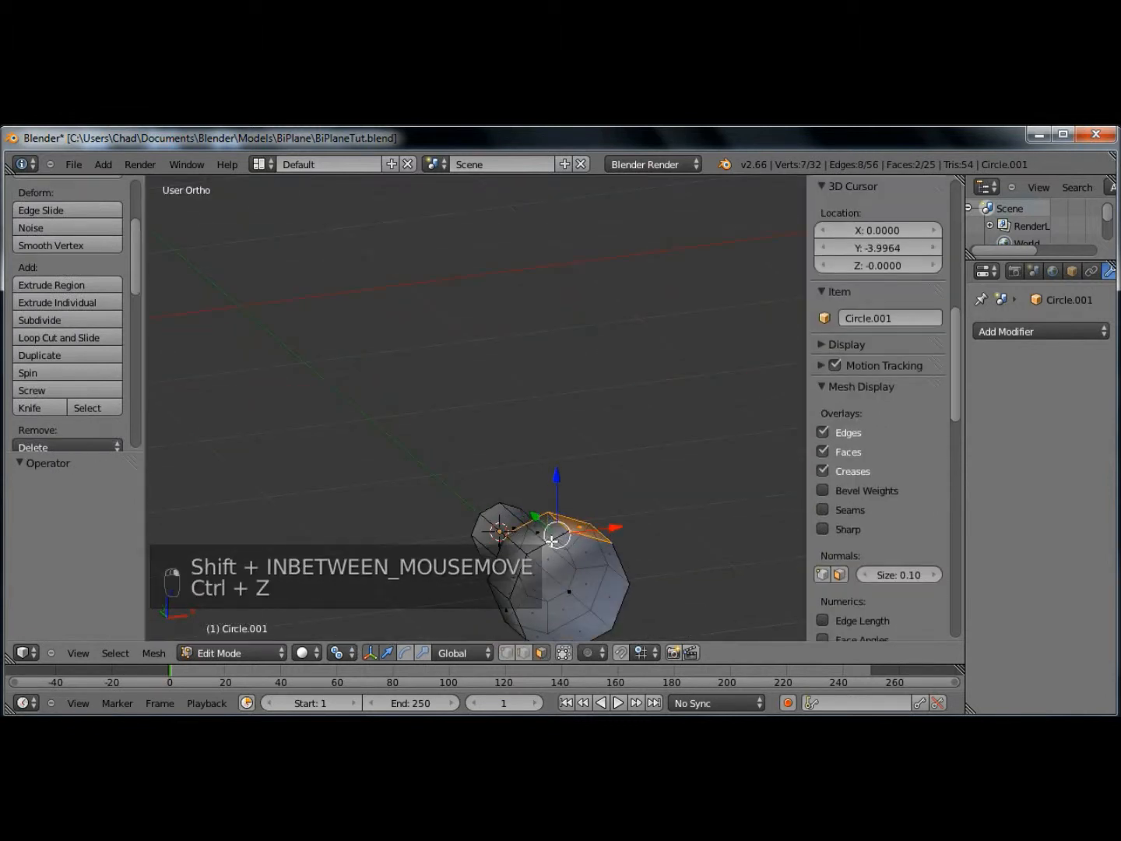
{"action": "key", "text": "KP_1"}
{"action": "key", "text": "e"}
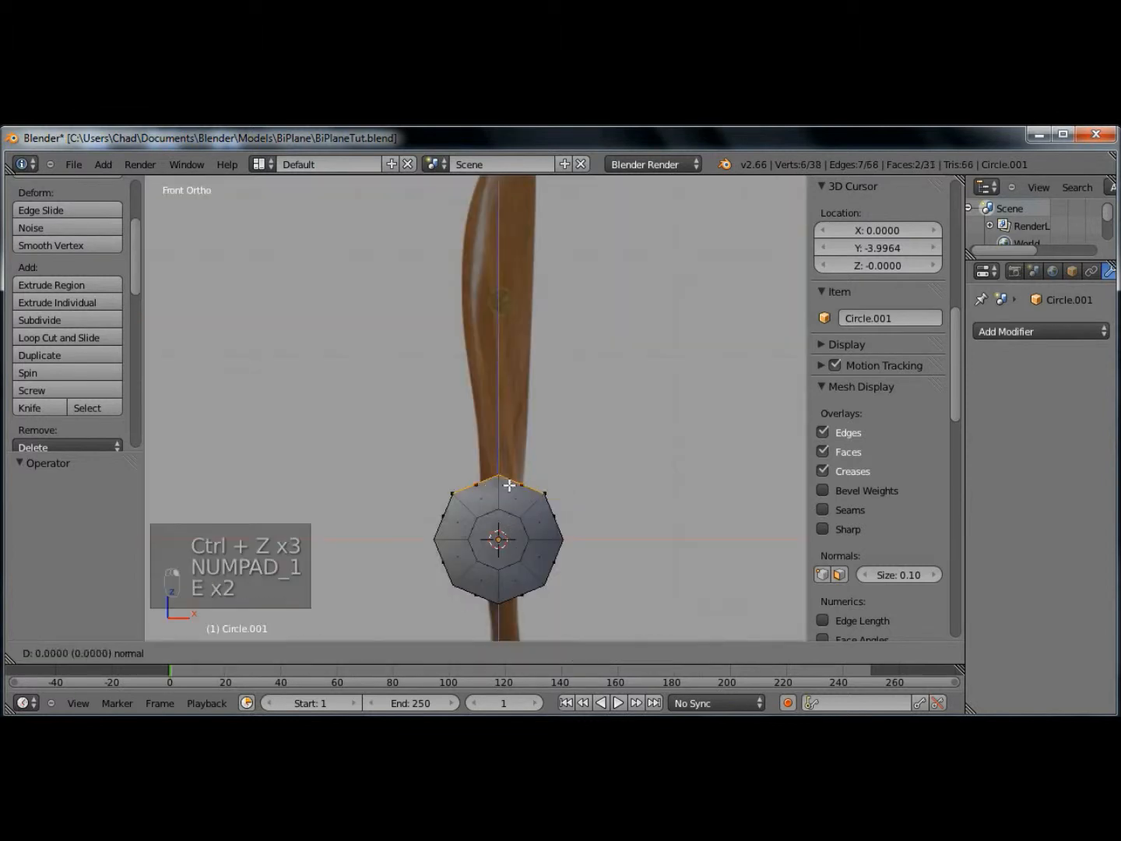
{"action": "left_click", "coordinate": [510, 494]}
- Try to scale the extruded hub faces down to the blade's width, and undo the scaling
{"action": "key", "text": "s"}
{"action": "left_click", "coordinate": [529, 453]}
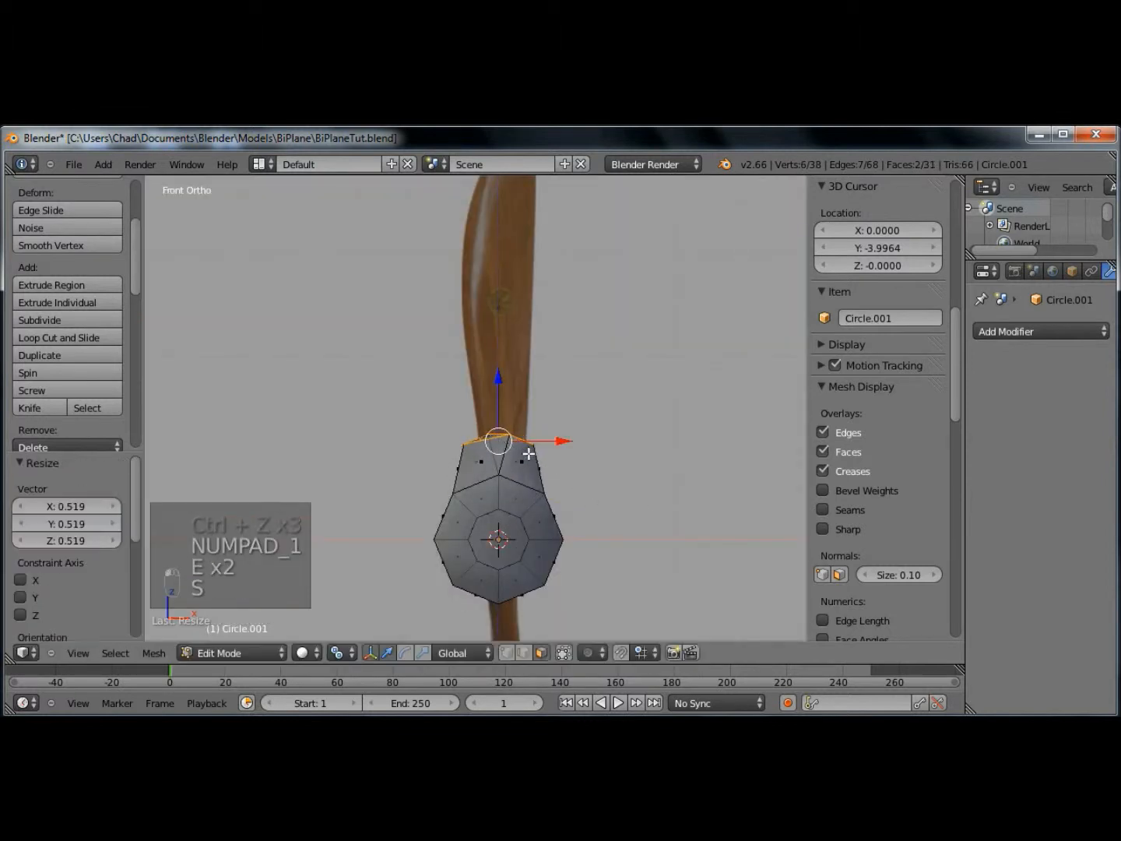
{"action": "scroll", "coordinate": [537, 507], "scroll_direction": "up", "scroll_amount": 1}
{"action": "key", "text": "s"}
{"action": "left_click", "coordinate": [551, 488]}
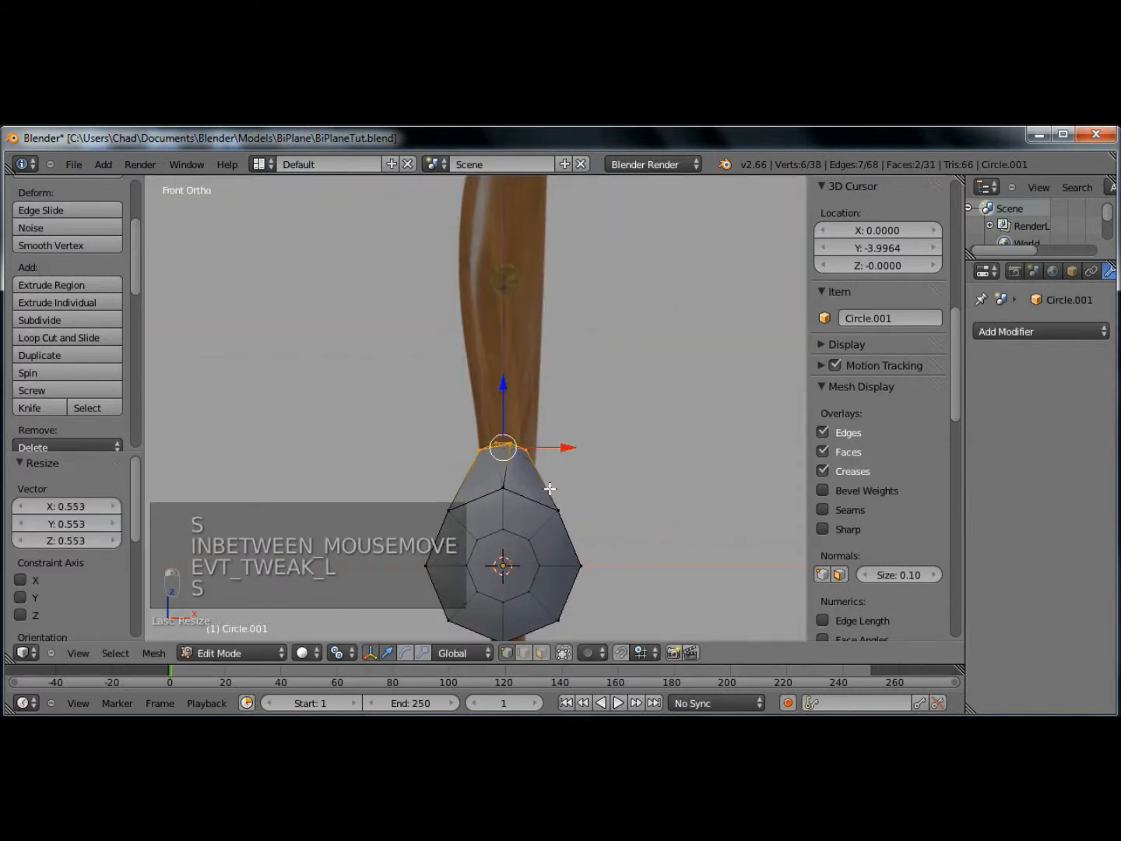
{"action": "key", "text": "ctrl+z"}
{"action": "key", "text": "ctrl+z"}
{"action": "key", "text": "ctrl+z"}
{"action": "key", "text": "ctrl+z"}
{"action": "key", "text": "ctrl+z"}
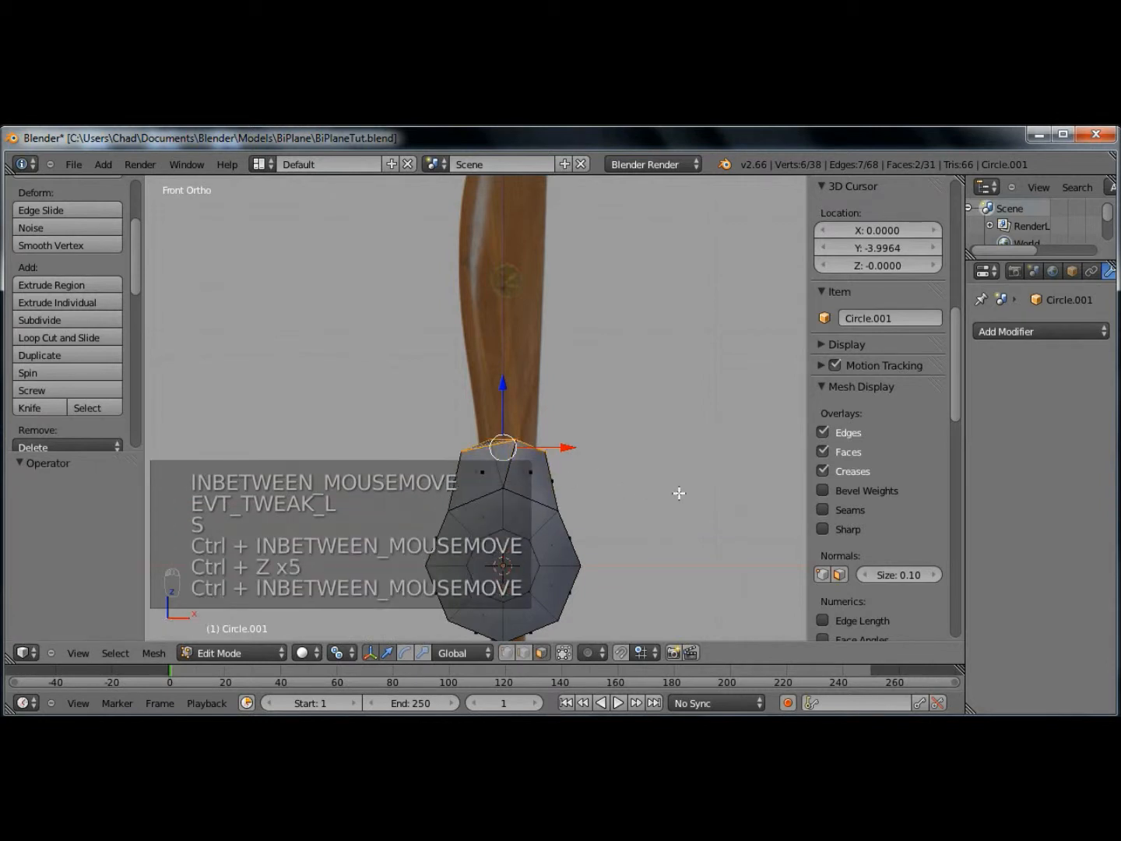
{"action": "key", "text": "ctrl+z"}
{"action": "key", "text": "s"}
{"action": "right_click", "coordinate": [606, 494]}
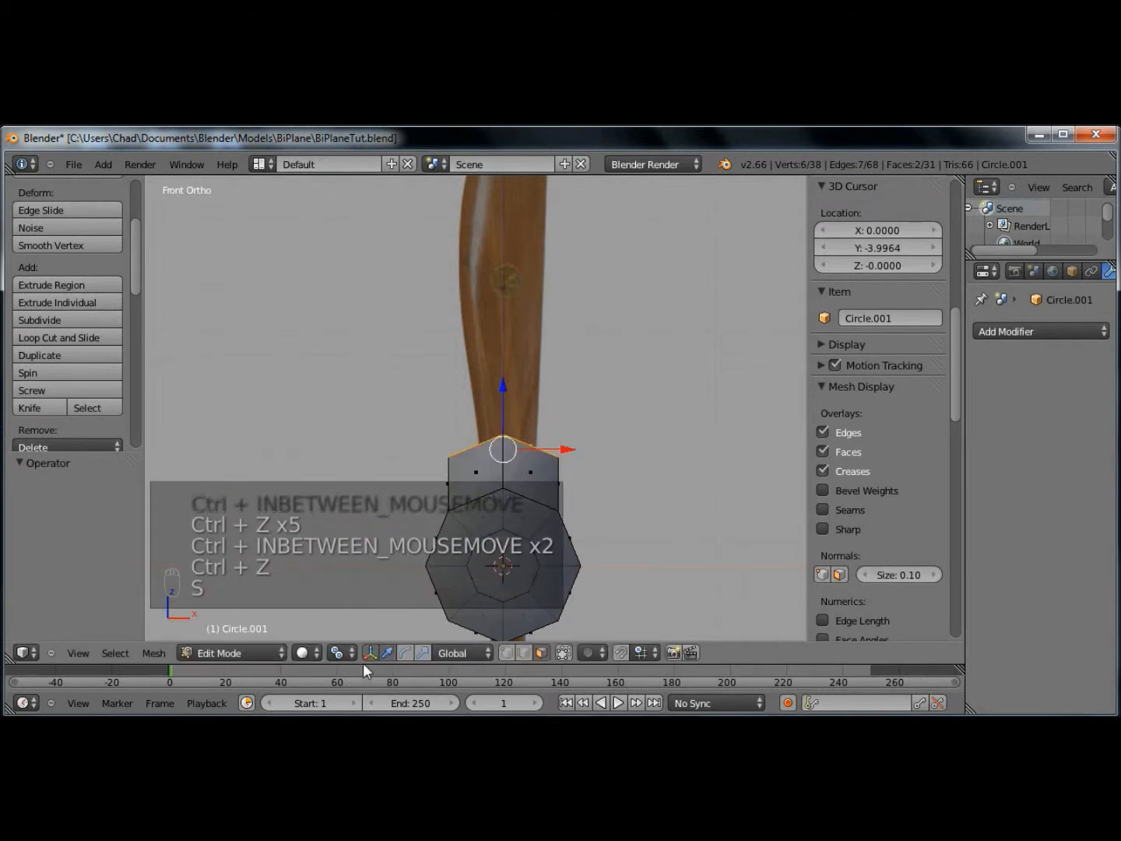
- Change the pivot point for transformations and scale the extruded faces to about 0.505
{"action": "left_click", "coordinate": [335, 653]}
{"action": "left_click", "coordinate": [382, 634]}
{"action": "key", "text": "s"}
{"action": "left_click", "coordinate": [608, 506]}
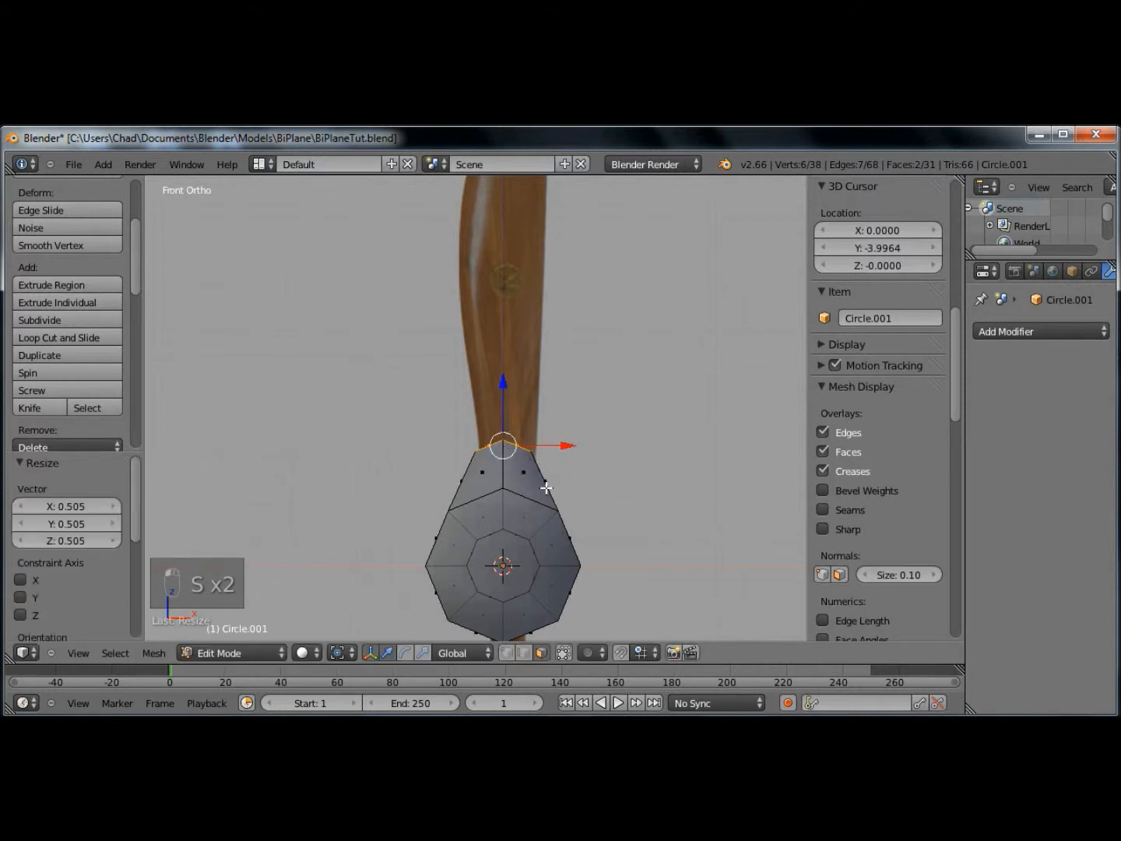
- Move the extruded faces close to the hub, flatten them to 0 along Z, and align them with the blade root
{"action": "middle_click_drag", "start_coordinate": [508, 498], "coordinate": [541, 408], "text": "shift"}
{"action": "scroll", "coordinate": [544, 402], "scroll_direction": "up", "scroll_amount": 2}
{"action": "key", "text": "g"}
{"action": "left_click", "coordinate": [558, 409]}
{"action": "key", "text": "s"}
{"action": "key", "text": "z"}
{"action": "left_click", "coordinate": [618, 400]}
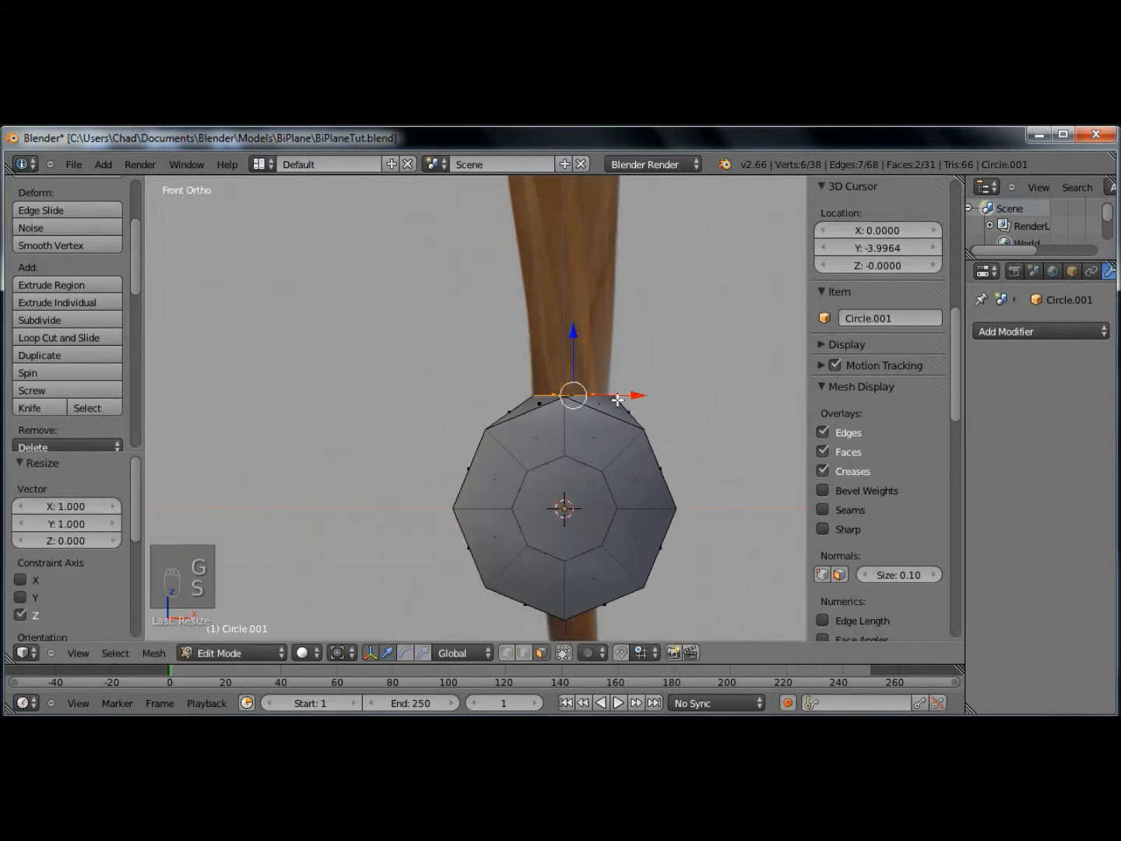
{"action": "key", "text": "g"}
{"action": "left_click", "coordinate": [603, 392]}
- Extrude the flattened faces up along the reference blade and lower the end by about 0.21 to form the first segment
{"action": "middle_click_drag", "start_coordinate": [583, 366], "coordinate": [518, 523], "text": "shift"}
{"action": "scroll", "coordinate": [522, 533], "scroll_direction": "down", "scroll_amount": 3}
{"action": "key", "text": "e"}
{"action": "left_click", "coordinate": [517, 371]}
{"action": "middle_click_drag", "start_coordinate": [517, 371], "coordinate": [508, 483], "text": "shift"}
{"action": "key", "text": "g"}
{"action": "left_click", "coordinate": [512, 517]}
- Extrude a second blade segment upward and shift its end about 0.029 along X to follow the reference
{"action": "key", "text": "e"}
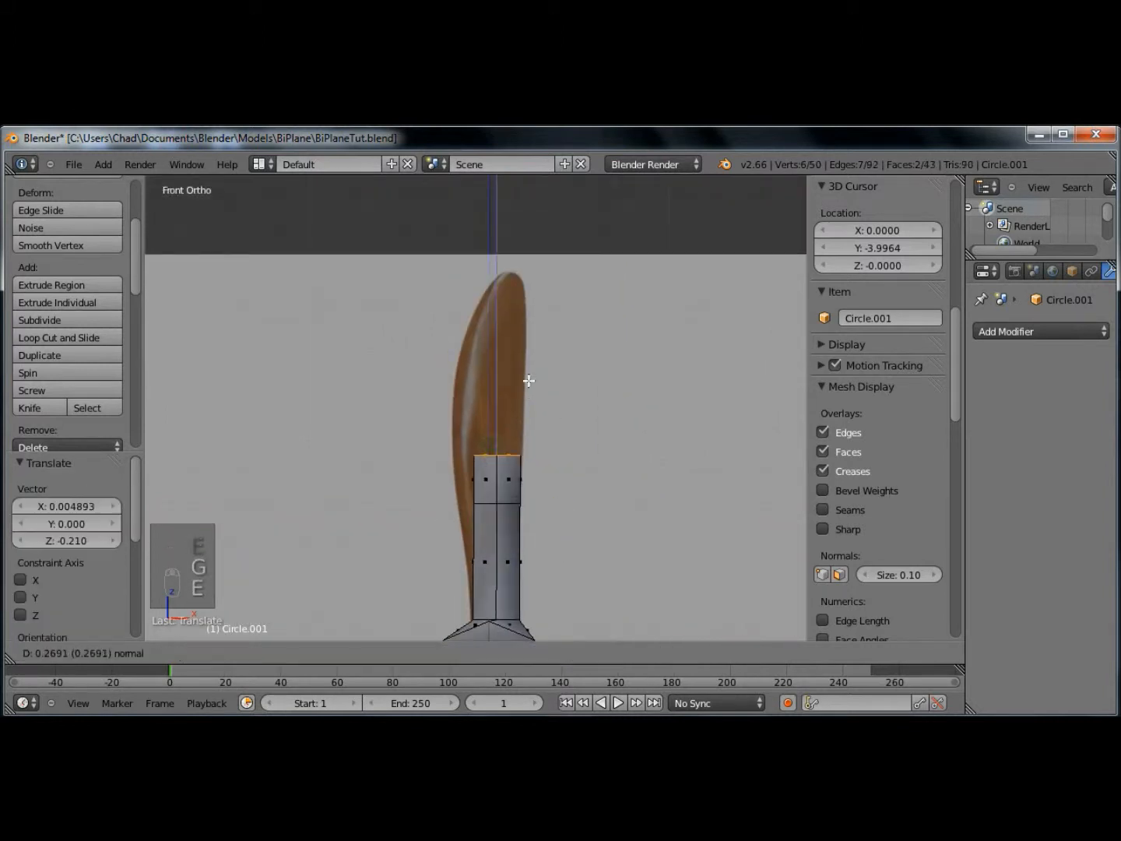
{"action": "left_click", "coordinate": [537, 315]}
{"action": "key", "text": "g"}
{"action": "left_click", "coordinate": [513, 420]}
- Extrude the end faces about 0.597 up to the blade tip, scale them narrower, and shift them about 0.052 along X
{"action": "key", "text": "e"}
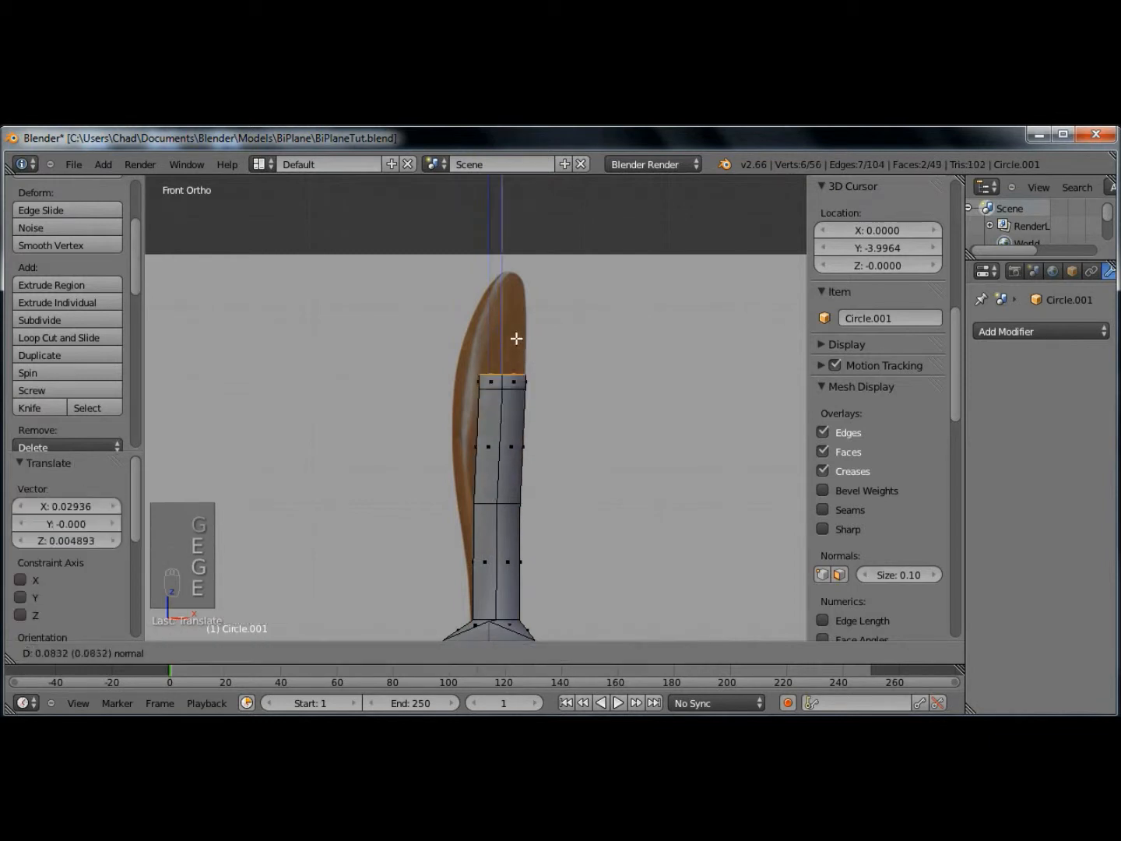
{"action": "left_click", "coordinate": [519, 309]}
{"action": "middle_click_drag", "start_coordinate": [533, 333], "coordinate": [628, 491], "text": "shift"}
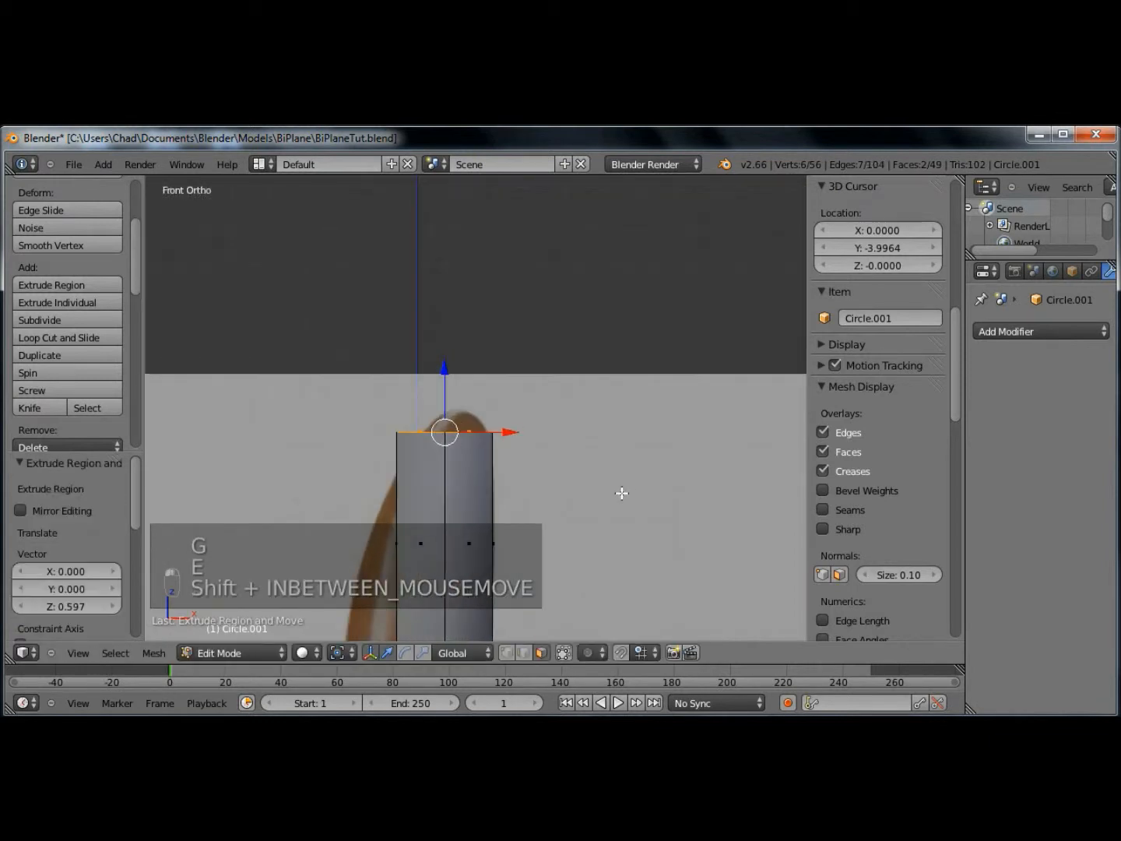
{"action": "key", "text": "s"}
{"action": "left_click", "coordinate": [515, 481]}
{"action": "key", "text": "g"}
{"action": "left_click", "coordinate": [547, 483]}
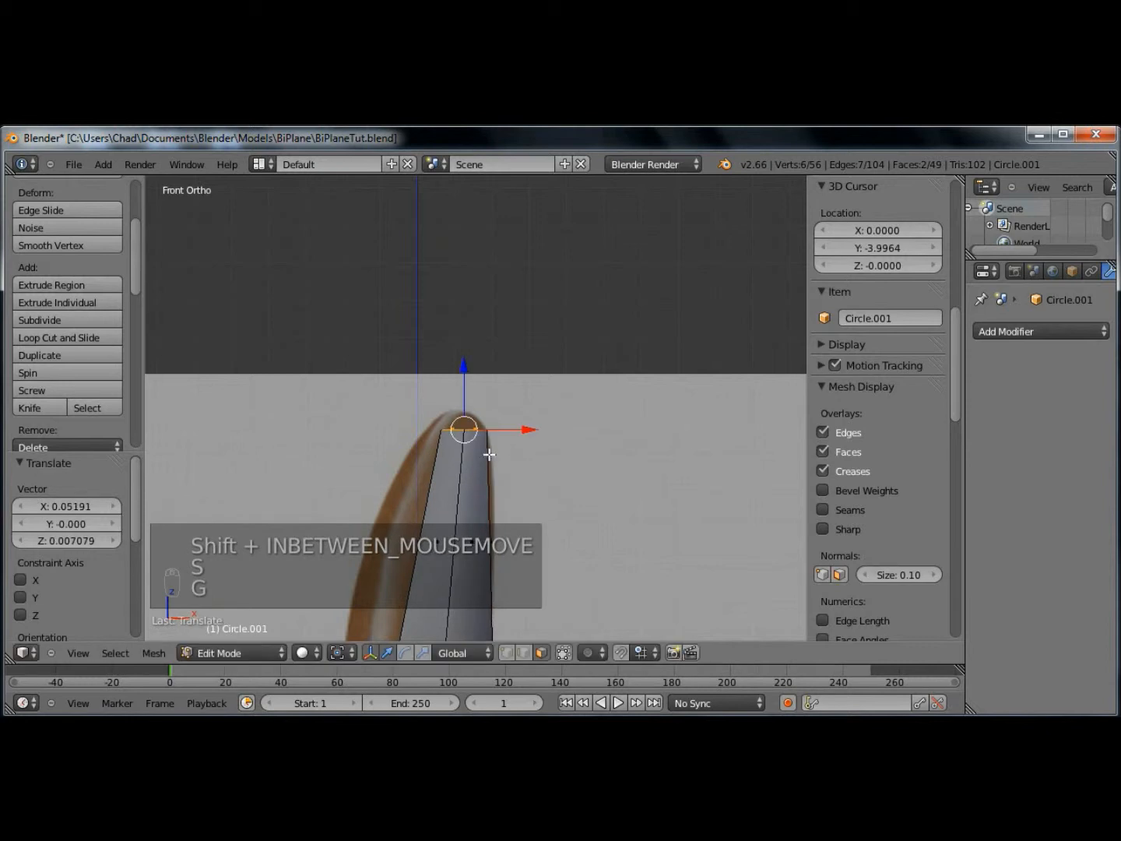
- Rotate the tip faces to match the rounded blade end and move them about 0.026 in X and 0.024 in Z
{"action": "key", "text": "r"}
{"action": "left_click", "coordinate": [553, 436]}
{"action": "key", "text": "g"}
{"action": "left_click", "coordinate": [564, 378]}
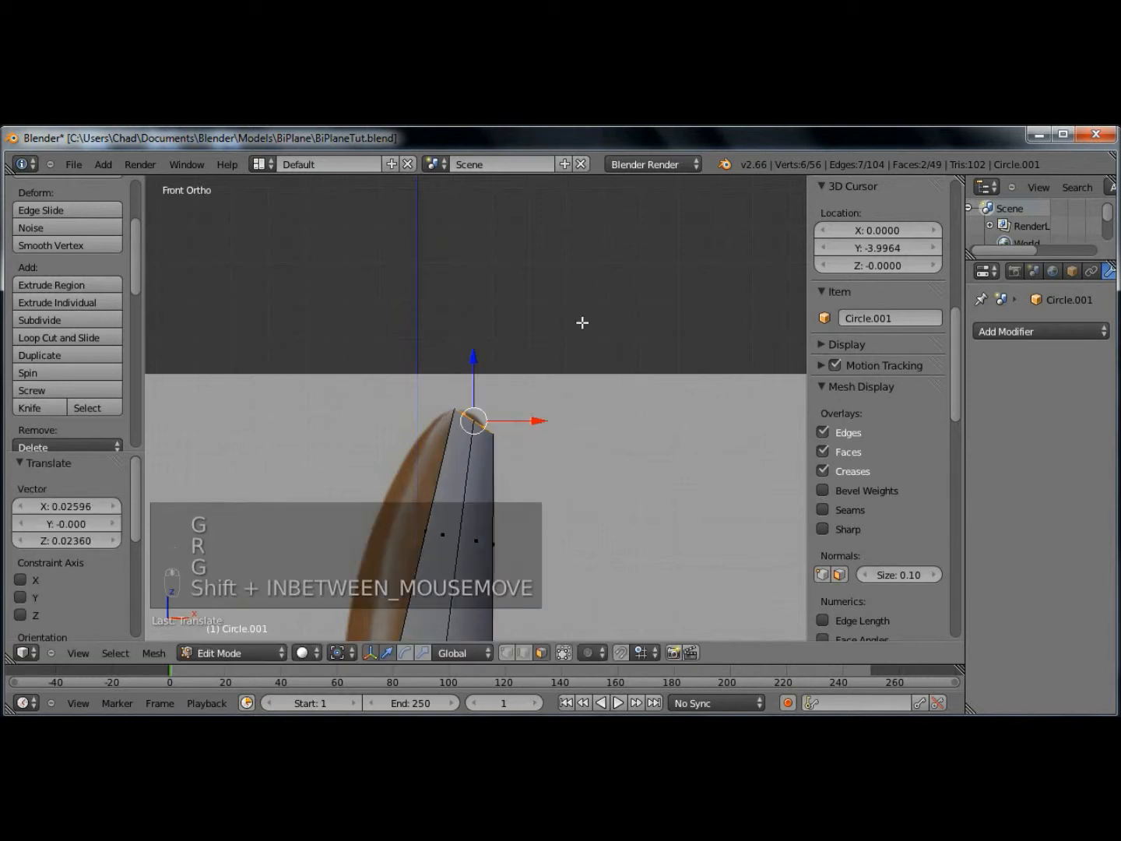
- Move the left-edge vertices of the upper cross-section up and outward onto the reference blade's curved outline
{"action": "middle_click_drag", "start_coordinate": [564, 377], "coordinate": [579, 413], "text": "shift"}
{"action": "scroll", "coordinate": [494, 375], "scroll_direction": "down", "scroll_amount": 3}
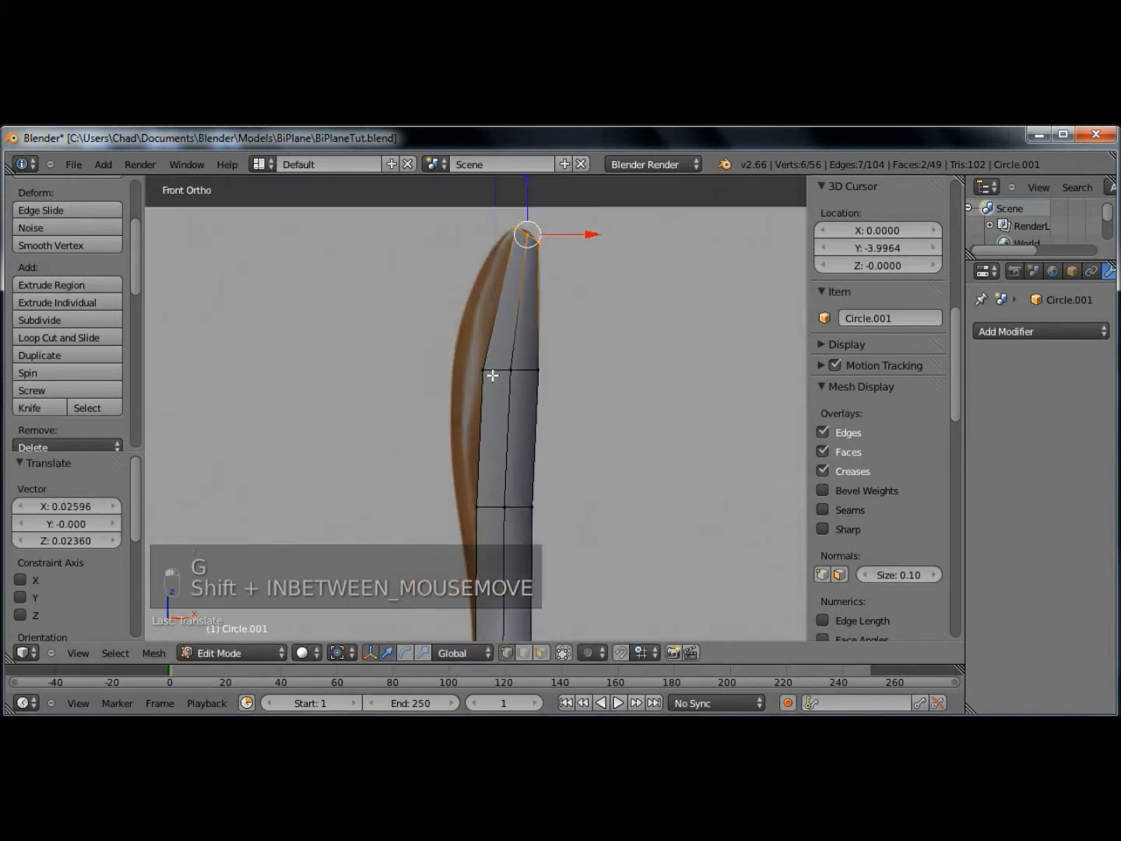
{"action": "key", "text": "a"}
{"action": "key", "text": "b"}
{"action": "key", "text": "b"}
{"action": "left_click", "coordinate": [483, 370]}
{"action": "right_click", "coordinate": [482, 371]}
{"action": "key", "text": "g"}
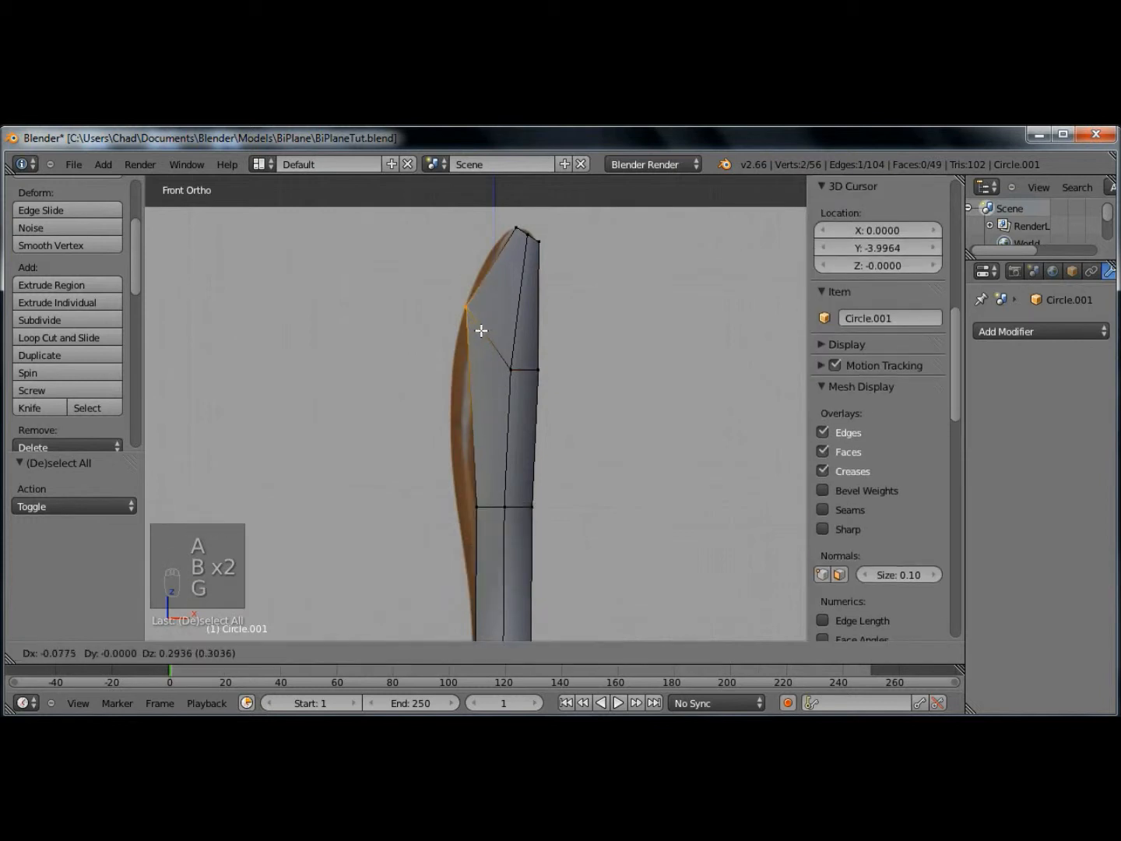
{"action": "left_click", "coordinate": [479, 332]}
- Move the left-edge vertices of the next cross-section down the blade about -0.122 in X and 0.351 in Z onto the outline
{"action": "key", "text": "a"}
{"action": "key", "text": "b"}
{"action": "key", "text": "b"}
{"action": "left_click", "coordinate": [481, 510]}
{"action": "right_click", "coordinate": [480, 510]}
{"action": "key", "text": "g"}
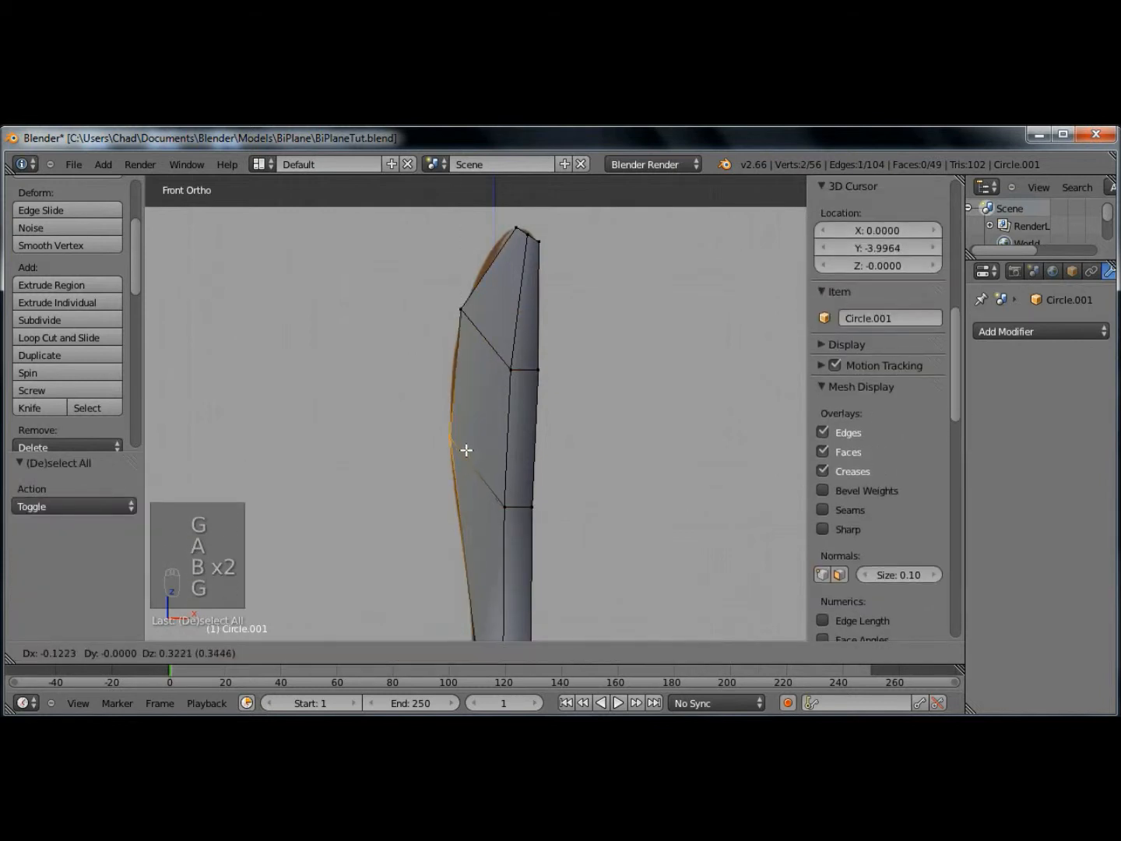
{"action": "left_click", "coordinate": [466, 442]}
{"action": "middle_click_drag", "start_coordinate": [503, 575], "coordinate": [518, 474], "text": "shift"}
{"action": "key", "text": "ctrl+r"}
{"action": "left_click", "coordinate": [518, 463]}
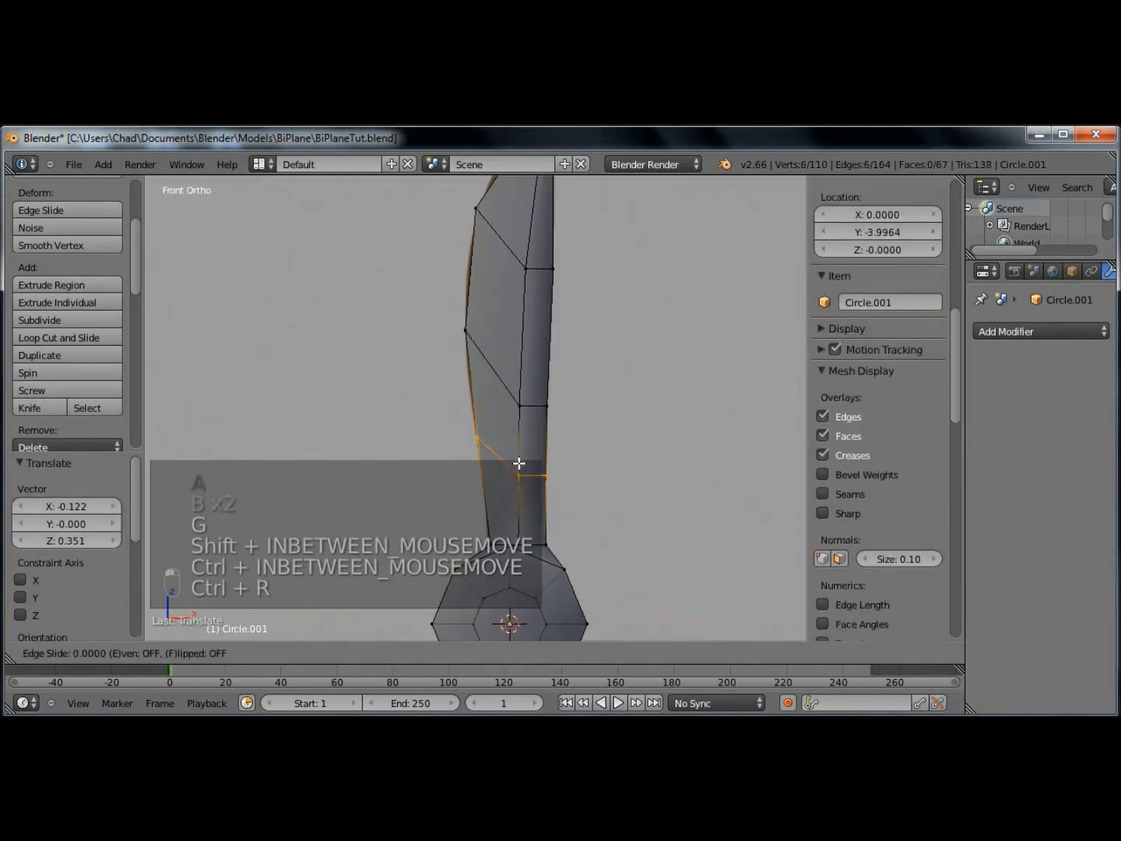
{"action": "left_click", "coordinate": [517, 461]}
{"action": "key", "text": "ctrl+z"}
- Add a loop cut across the blade segment nearest the hub and fit its left-edge vertices to the reference outline
{"action": "key", "text": "a"}
{"action": "key", "text": "ctrl+r"}
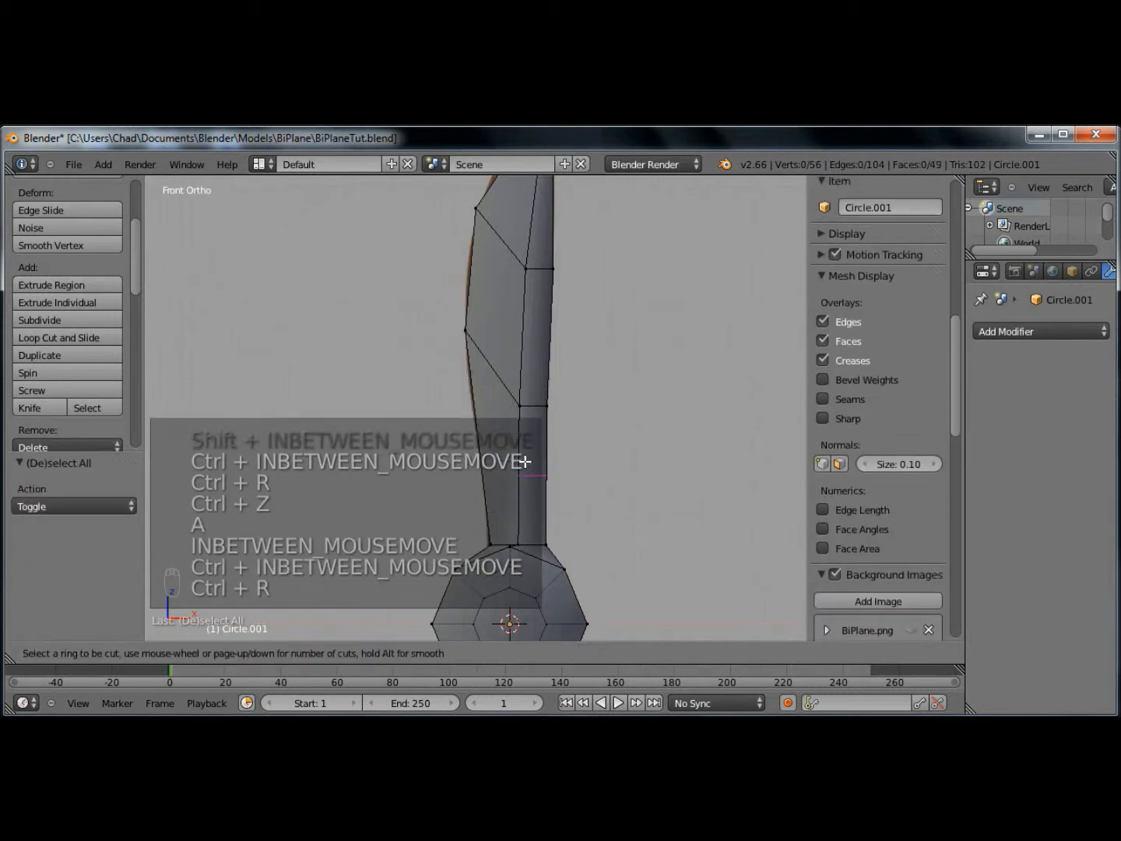
{"action": "left_click", "coordinate": [525, 461]}
{"action": "left_click", "coordinate": [517, 461]}
{"action": "key", "text": "a"}
{"action": "key", "text": "b"}
{"action": "key", "text": "b"}
{"action": "left_click_drag", "start_coordinate": [459, 424], "coordinate": [487, 452]}
{"action": "key", "text": "g"}
{"action": "left_click", "coordinate": [494, 462]}
{"action": "key", "text": "a"}
- Select the front and back vertices along the blade's curved edge up to the tip and scale them along Y to thin the edge
{"action": "middle_click_drag", "start_coordinate": [494, 564], "coordinate": [597, 482]}
{"action": "right_click", "coordinate": [622, 466], "text": "alt"}
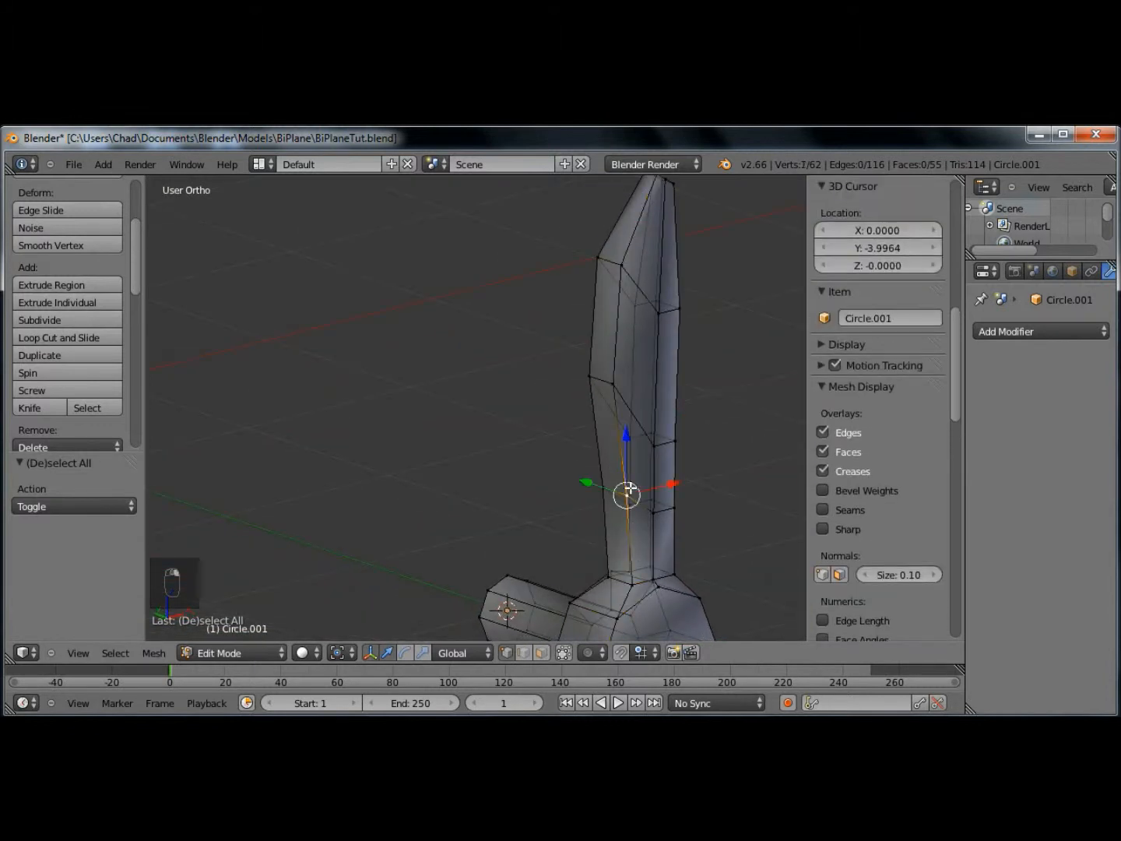
{"action": "right_click", "coordinate": [621, 271], "text": "ctrl"}
{"action": "middle_click_drag", "start_coordinate": [648, 182], "coordinate": [605, 228], "text": "shift"}
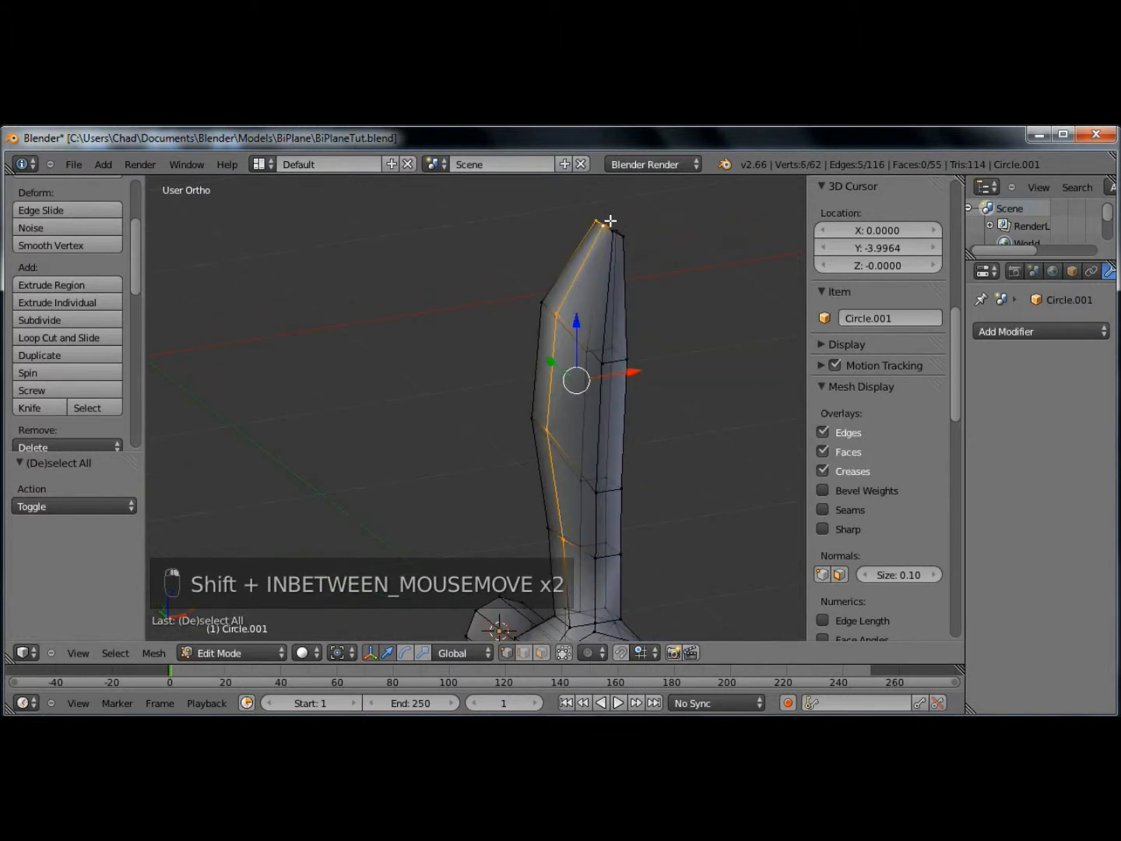
{"action": "key", "text": "ctrl+z"}
{"action": "key", "text": "ctrl+z"}
{"action": "key", "text": "ctrl+z"}
{"action": "middle_click_drag", "start_coordinate": [613, 275], "coordinate": [492, 280]}
{"action": "right_click", "coordinate": [506, 232], "text": "shift"}
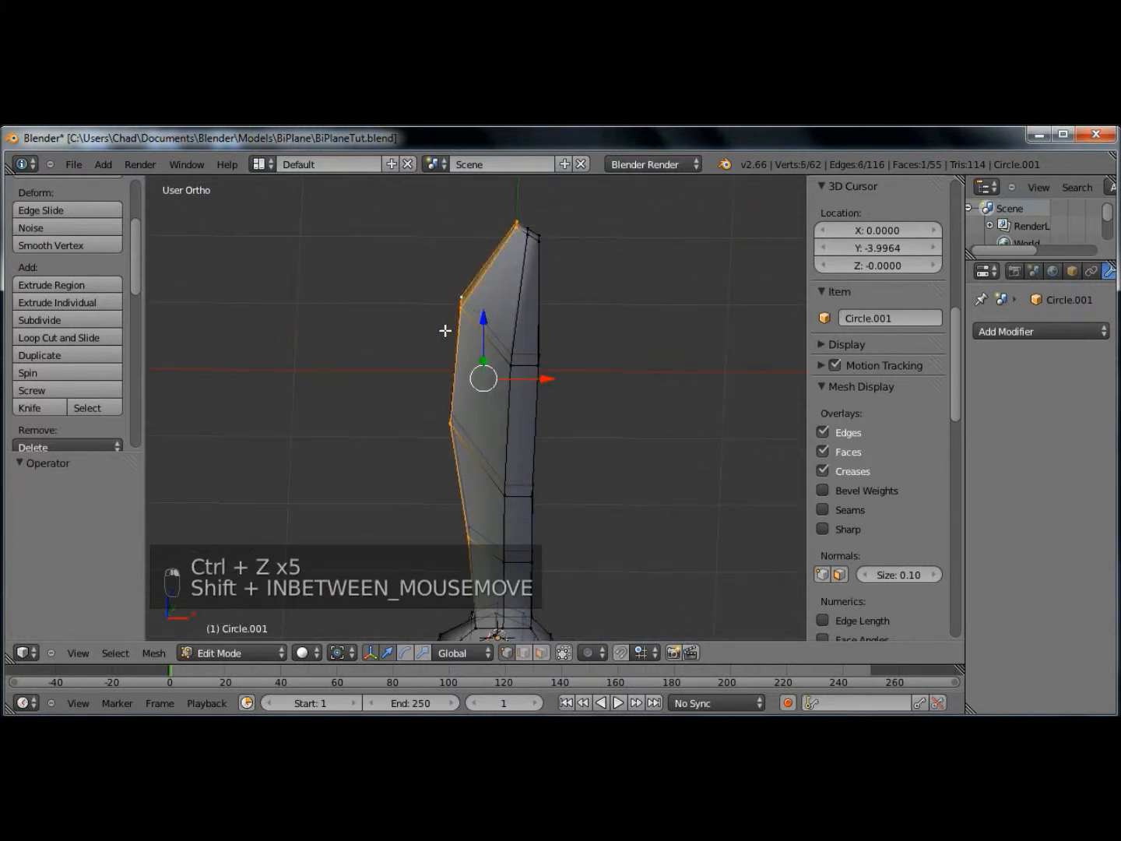
{"action": "middle_click_drag", "start_coordinate": [444, 330], "coordinate": [500, 358]}
{"action": "right_click", "coordinate": [529, 499], "text": "shift"}
{"action": "key", "text": "s"}
{"action": "key", "text": "y"}
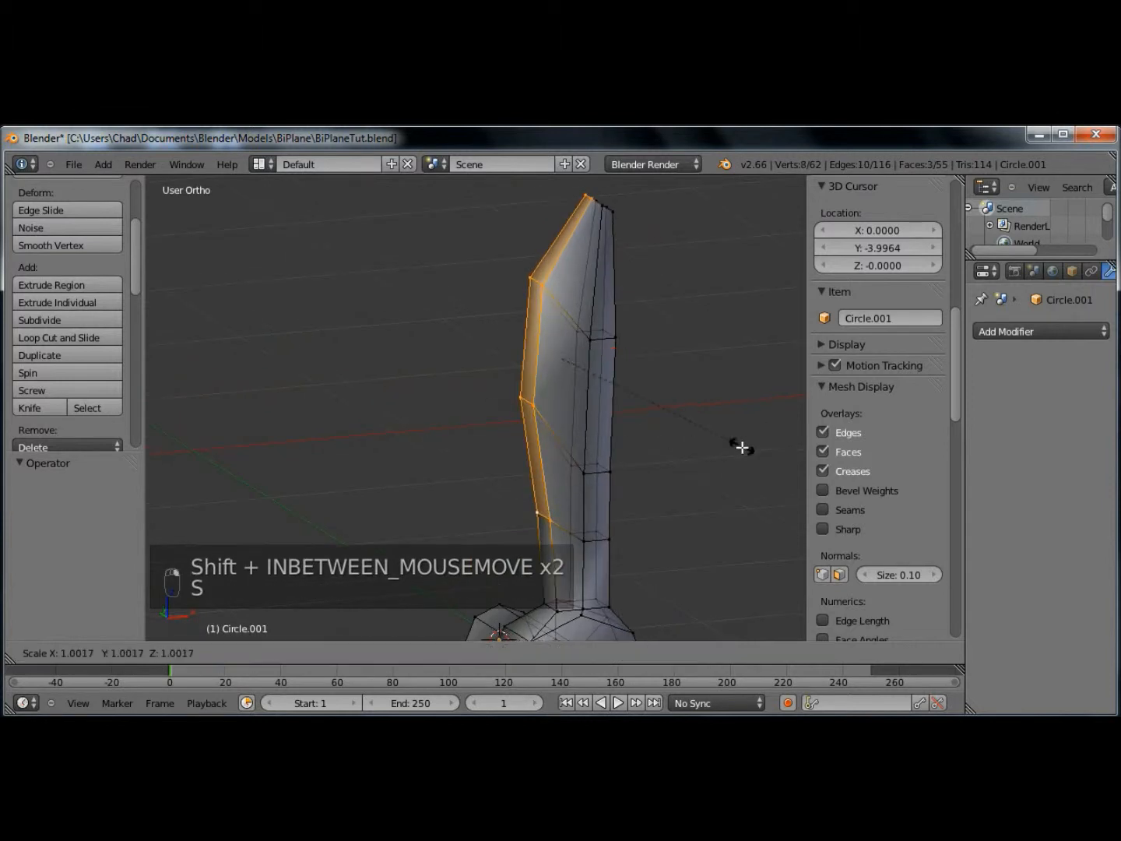
{"action": "left_click", "coordinate": [639, 428]}
{"action": "key", "text": "a"}
{"action": "key", "text": "Tab"}
{"action": "mouse_move", "coordinate": [579, 449]}
{"action": "middle_mouse_down"}
{"action": "mouse_move", "coordinate": [643, 423]}
{"action": "mouse_move", "coordinate": [746, 413]}
{"action": "mouse_move", "coordinate": [562, 463]}
{"action": "middle_mouse_up"}
- In the front view, move the blade tip's left corner vertices to fit the reference outline and return to Object Mode
{"action": "key", "text": "Tab"}
{"action": "key", "text": "KP_1"}
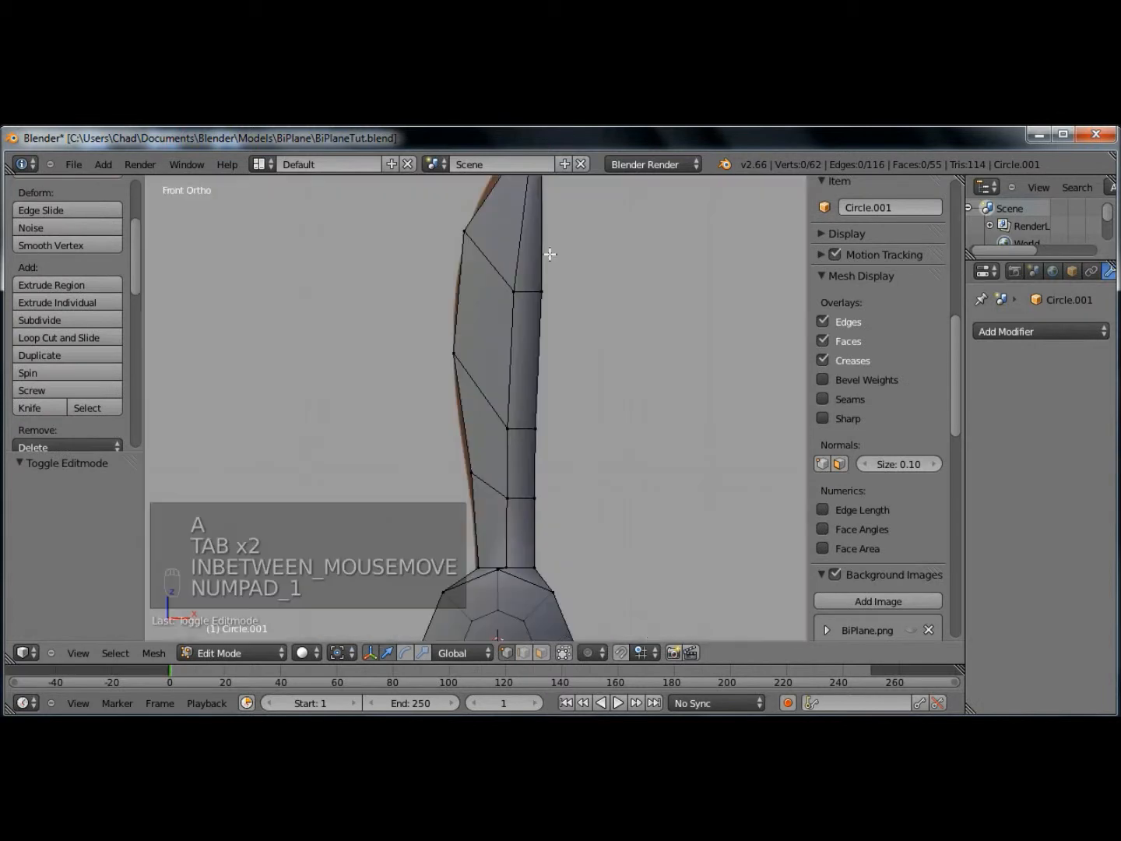
{"action": "middle_click_drag", "start_coordinate": [547, 230], "coordinate": [508, 263], "text": "shift"}
{"action": "key", "text": "b"}
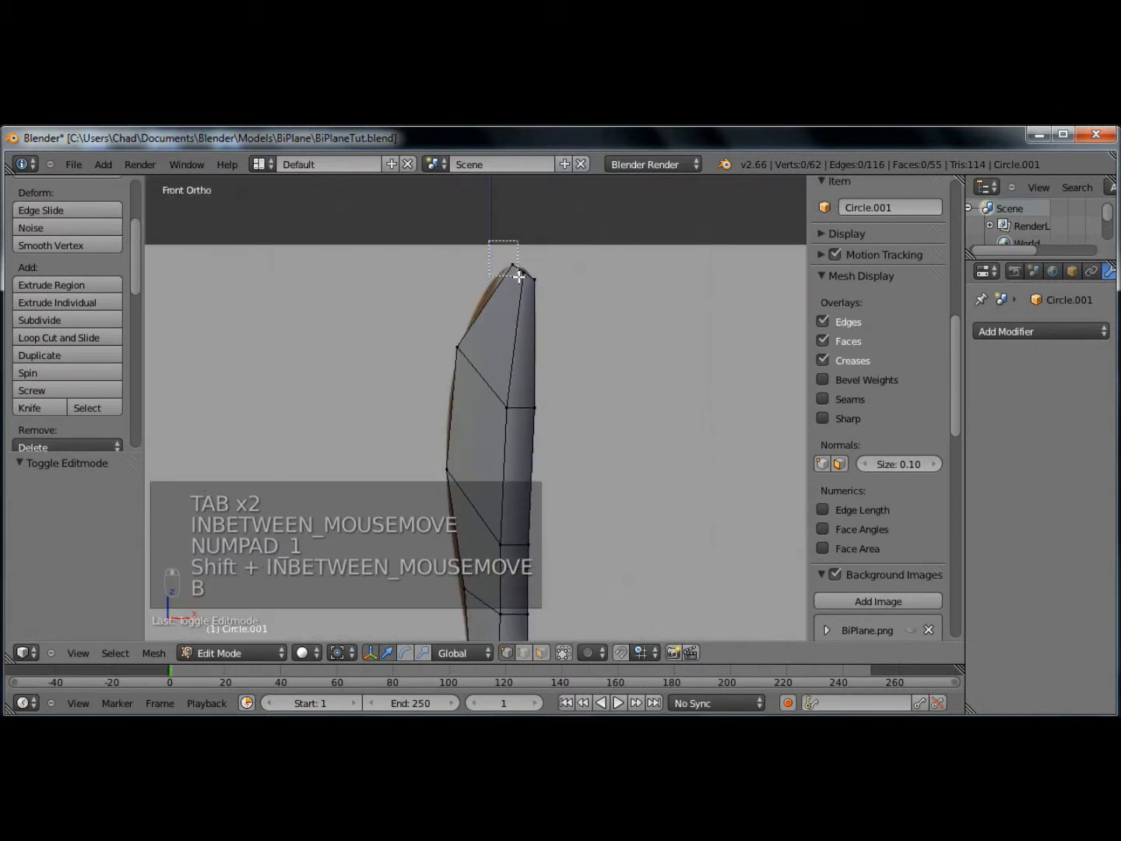
{"action": "left_click_drag", "start_coordinate": [518, 276], "coordinate": [517, 279]}
{"action": "key", "text": "g"}
{"action": "left_click", "coordinate": [509, 289]}
{"action": "key", "text": "a"}
{"action": "key", "text": "Tab"}
- Select the blade above the root segment in the right side view and scale it thinner along Y
{"action": "scroll", "coordinate": [612, 357], "scroll_direction": "down", "scroll_amount": 4}
{"action": "middle_click_drag", "start_coordinate": [613, 357], "coordinate": [403, 365]}
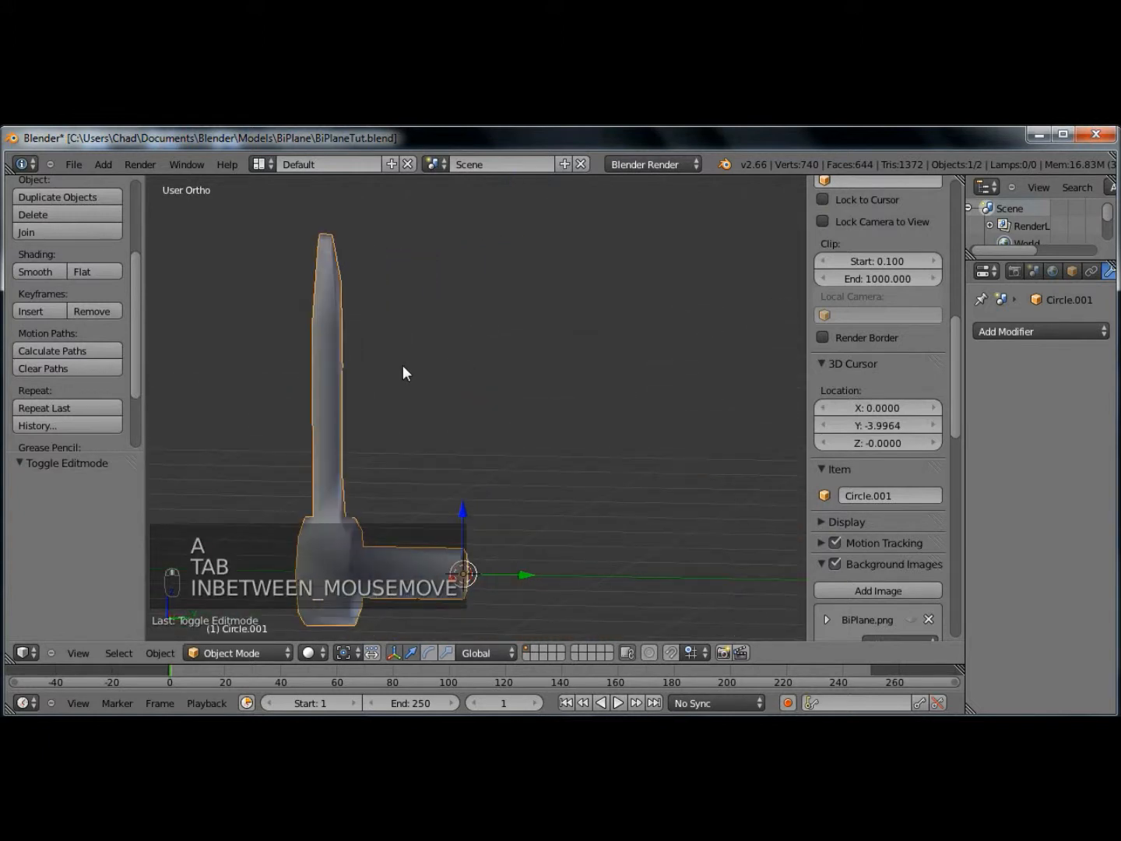
{"action": "key", "text": "Tab"}
{"action": "key", "text": "KP_1"}
{"action": "key", "text": "KP_3"}
{"action": "key", "text": "b"}
{"action": "left_click_drag", "start_coordinate": [284, 206], "coordinate": [377, 465]}
{"action": "left_click_drag", "start_coordinate": [588, 357], "coordinate": [595, 345]}
{"action": "key", "text": "s"}
{"action": "key", "text": "y"}
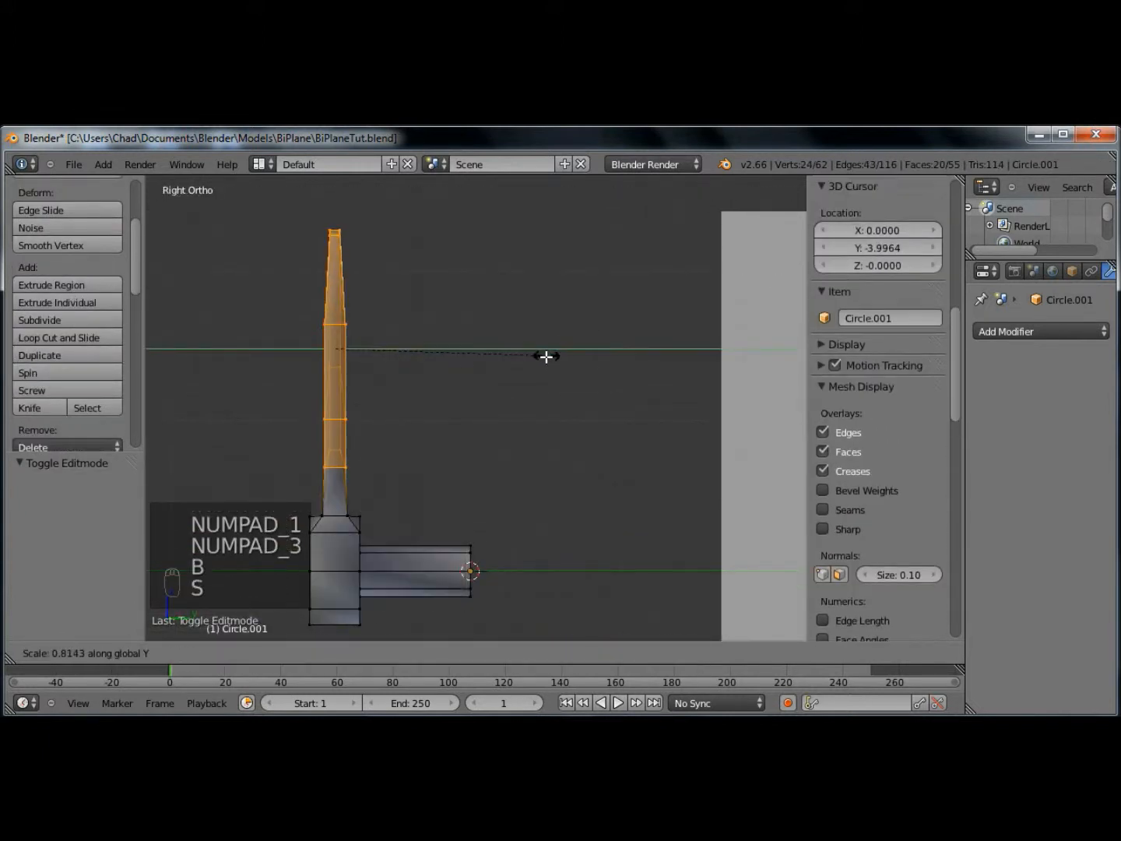
{"action": "left_click", "coordinate": [521, 358]}
- Reveal the hidden biplane parts in Object Mode and reopen the propeller mesh for editing
{"action": "key", "text": "KP_1"}
{"action": "key", "text": "alt+h"}
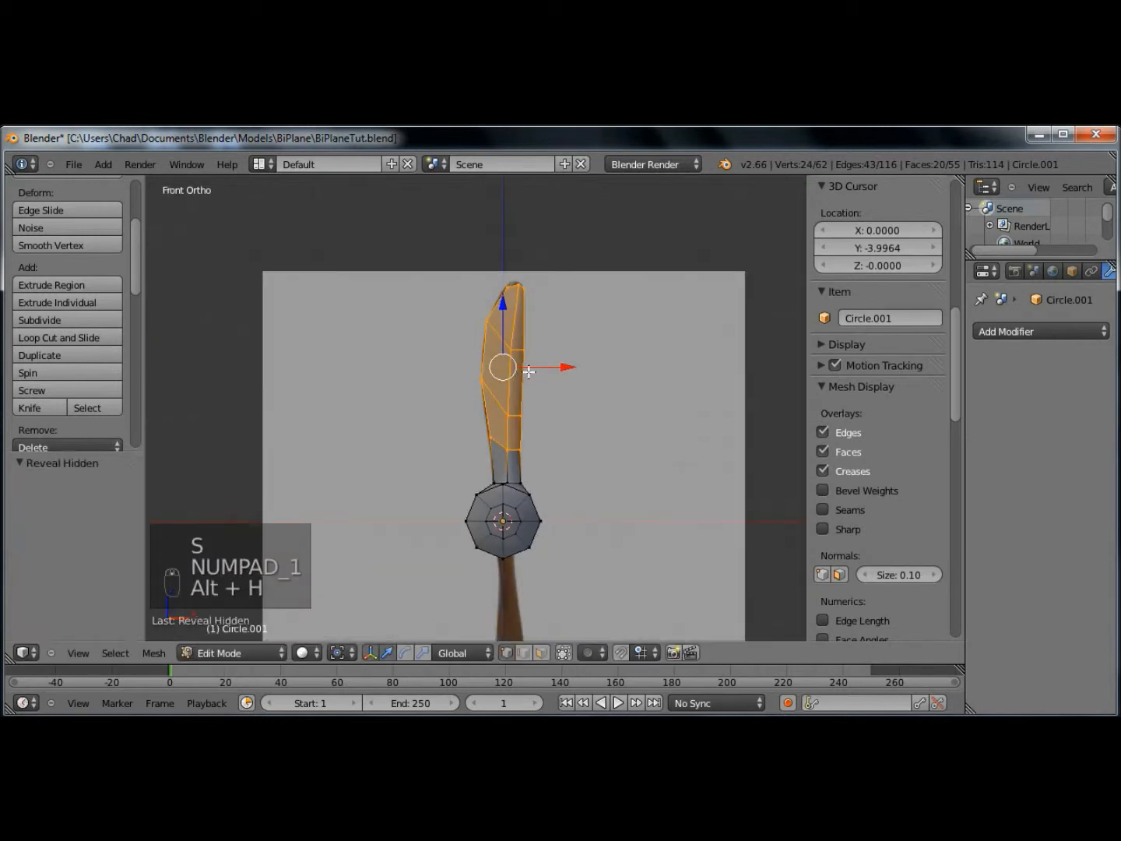
{"action": "key", "text": "Tab"}
{"action": "key", "text": "alt+h"}
{"action": "middle_click_drag", "start_coordinate": [592, 414], "coordinate": [591, 305], "text": "shift"}
{"action": "middle_click_drag", "start_coordinate": [592, 304], "coordinate": [515, 320]}
{"action": "scroll", "coordinate": [545, 358], "scroll_direction": "down", "scroll_amount": 3}
{"action": "key", "text": "Tab"}
{"action": "scroll", "coordinate": [452, 348], "scroll_direction": "up", "scroll_amount": 5}
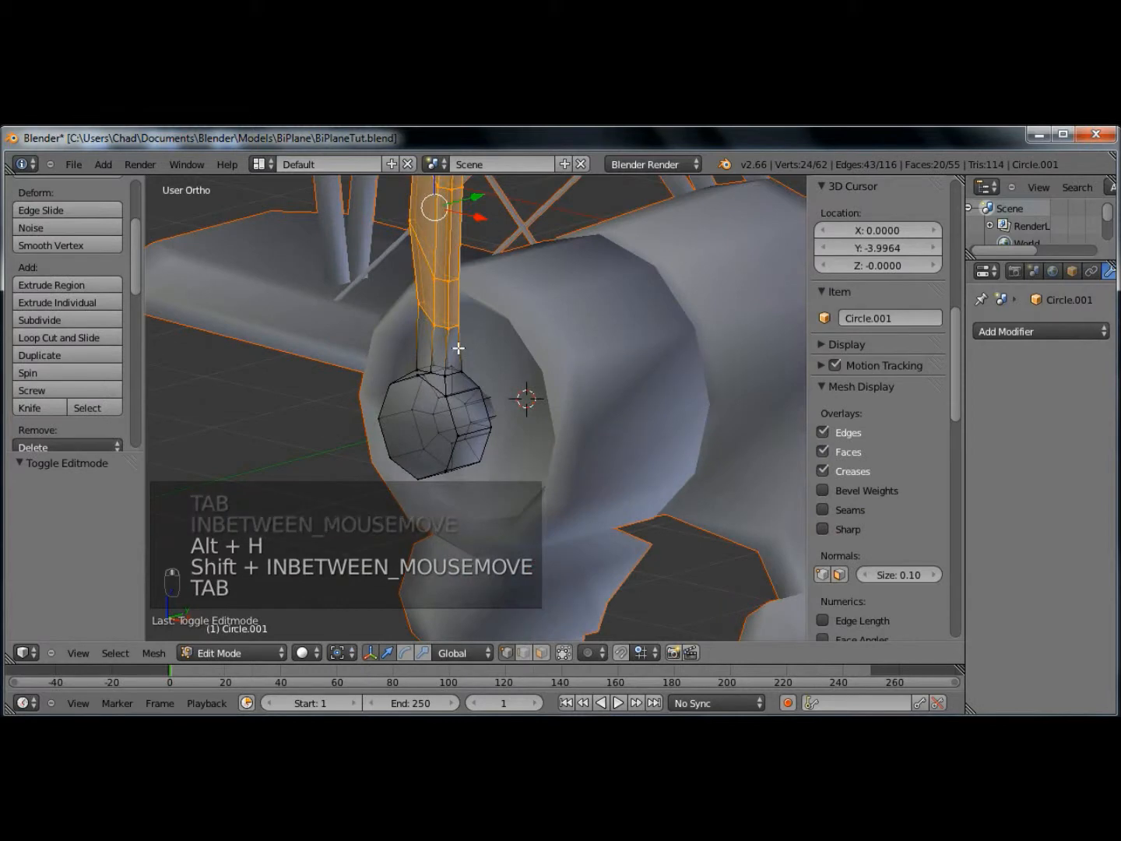
- Set the pivot point to the 3D cursor and scale the selected blade down to about 0.79 in the front view
{"action": "scroll", "coordinate": [453, 342], "scroll_direction": "down", "scroll_amount": 2}
{"action": "key", "text": "KP_1"}
{"action": "middle_click_drag", "start_coordinate": [534, 351], "coordinate": [405, 393]}
{"action": "key", "text": "KP_3"}
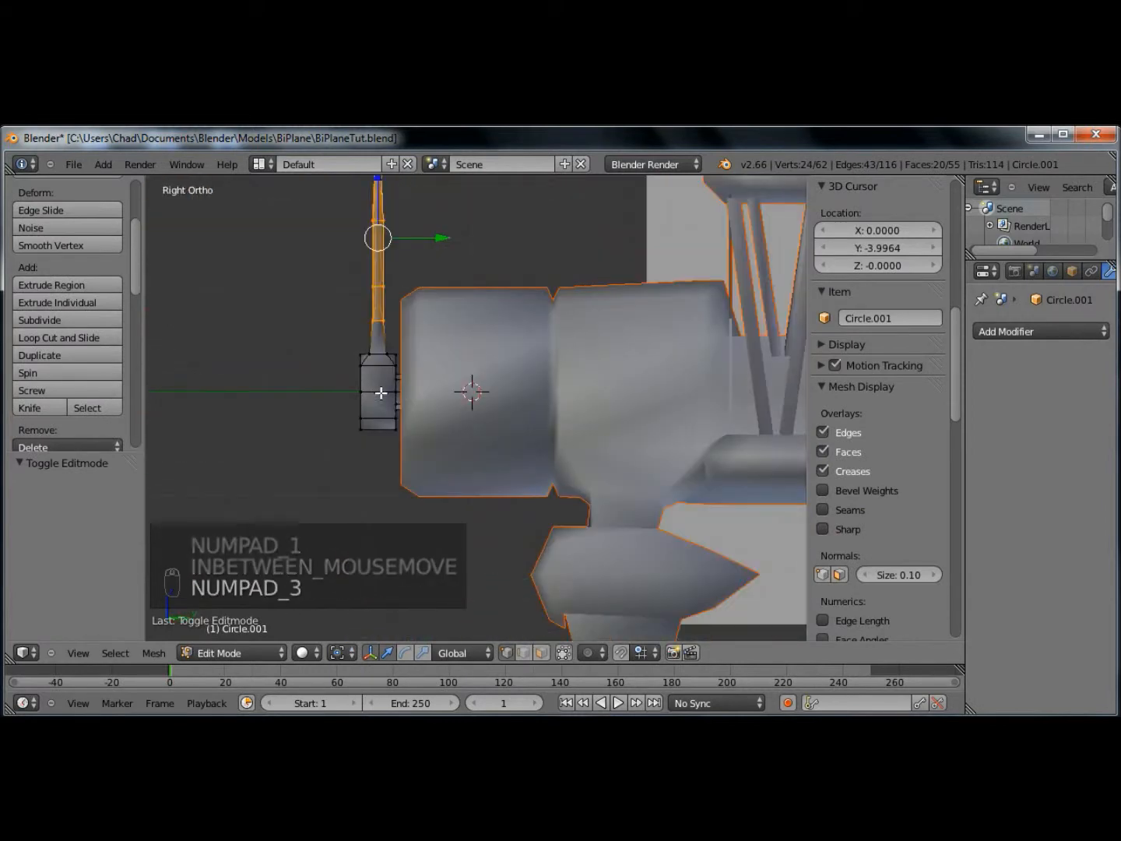
{"action": "key", "text": "KP_1"}
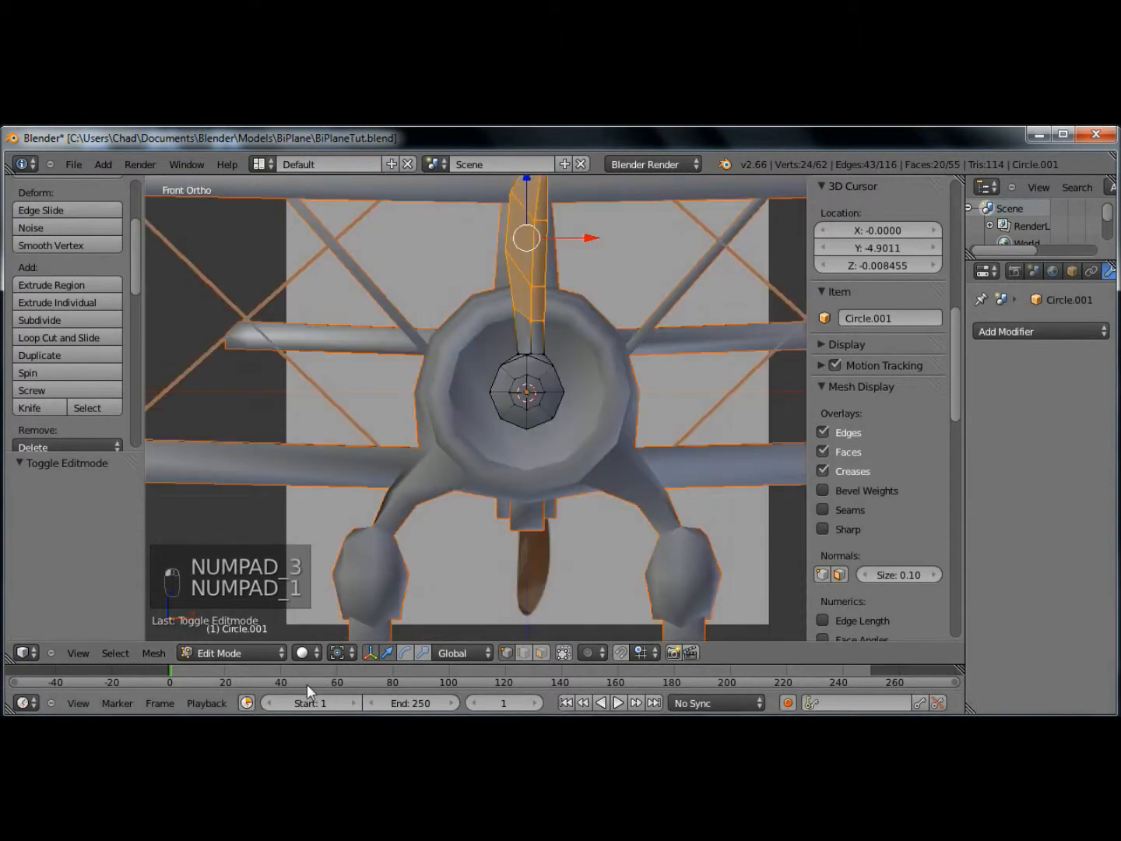
{"action": "left_click", "coordinate": [337, 653]}
{"action": "left_click", "coordinate": [360, 615]}
{"action": "key", "text": "s"}
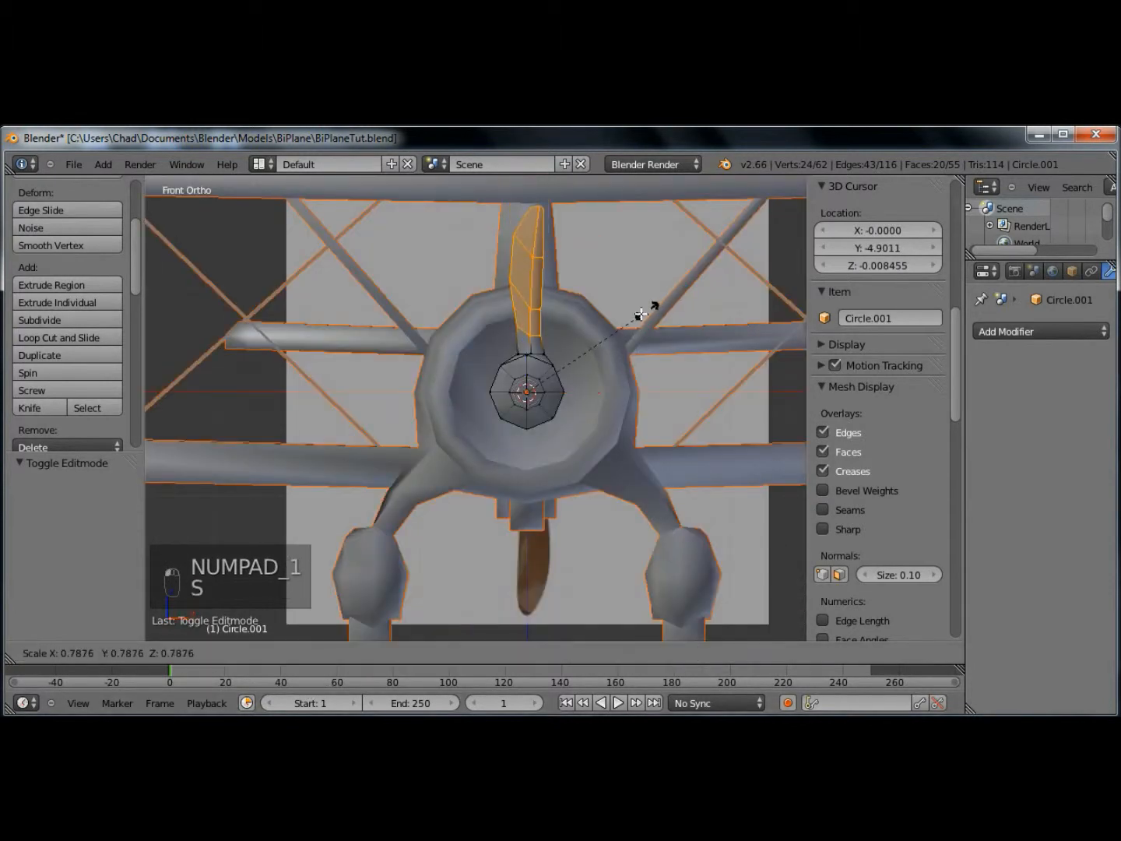
{"action": "left_click", "coordinate": [647, 310]}
{"action": "scroll", "coordinate": [529, 397], "scroll_direction": "down", "scroll_amount": 2}
{"action": "key", "text": "Tab"}
- Delete the octagonal front face of the propeller hub
{"action": "middle_click_drag", "start_coordinate": [513, 408], "coordinate": [401, 409]}
{"action": "key", "text": "KP_1"}
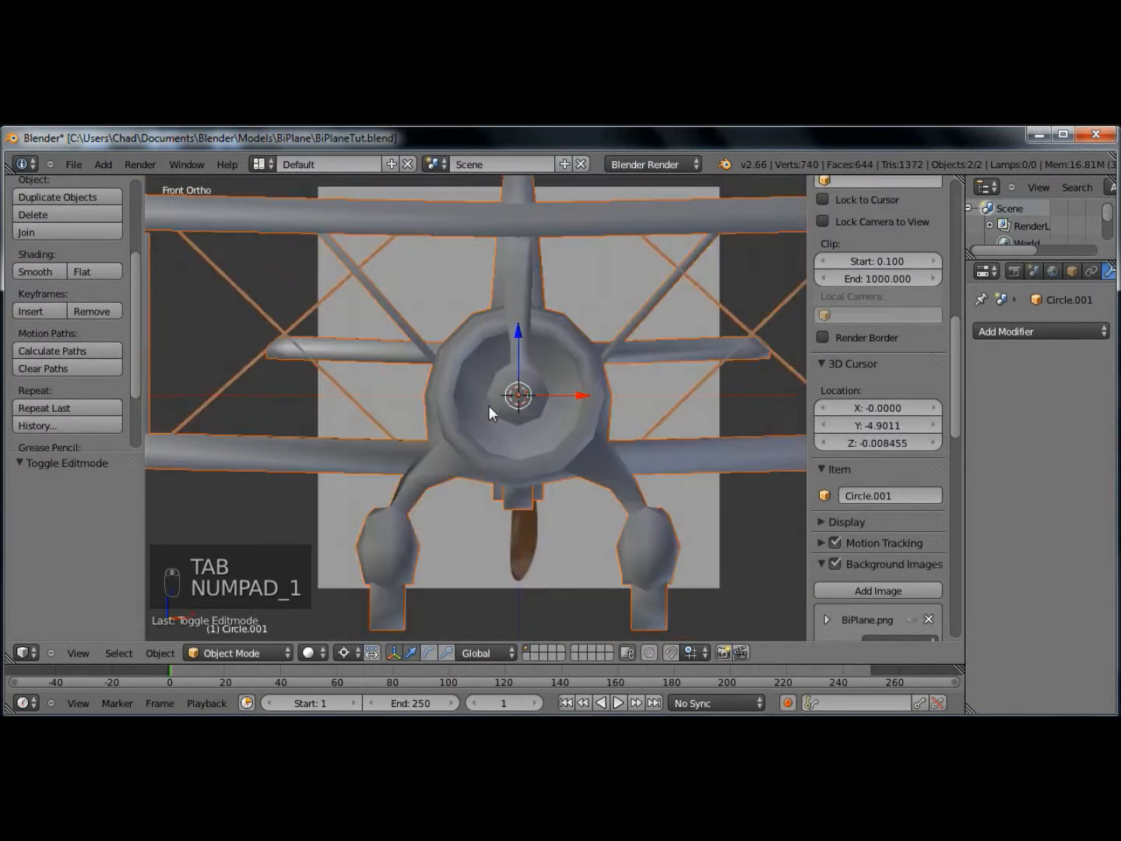
{"action": "scroll", "coordinate": [533, 442], "scroll_direction": "up", "scroll_amount": 2}
{"action": "key", "text": "Tab"}
{"action": "scroll", "coordinate": [536, 457], "scroll_direction": "up", "scroll_amount": 2}
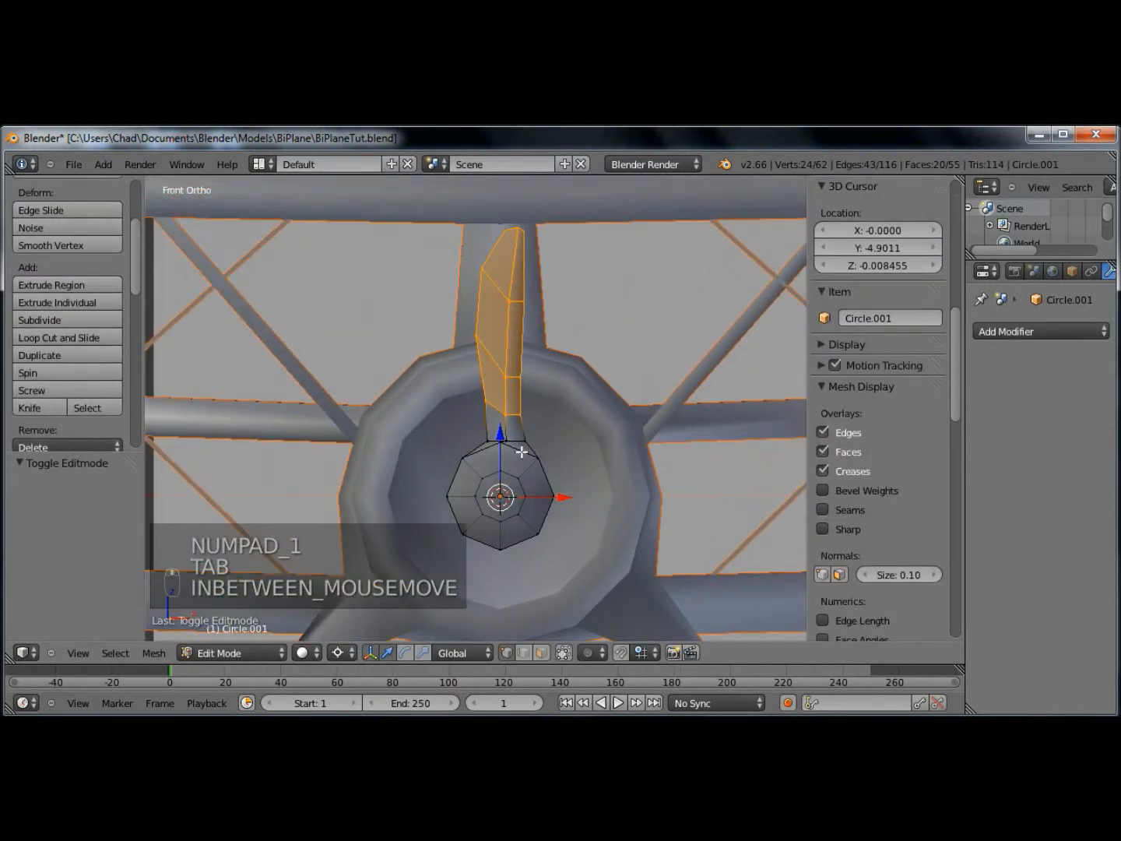
{"action": "scroll", "coordinate": [530, 502], "scroll_direction": "up", "scroll_amount": 3}
{"action": "key", "text": "a"}
{"action": "middle_click_drag", "start_coordinate": [559, 505], "coordinate": [562, 418], "text": "shift"}
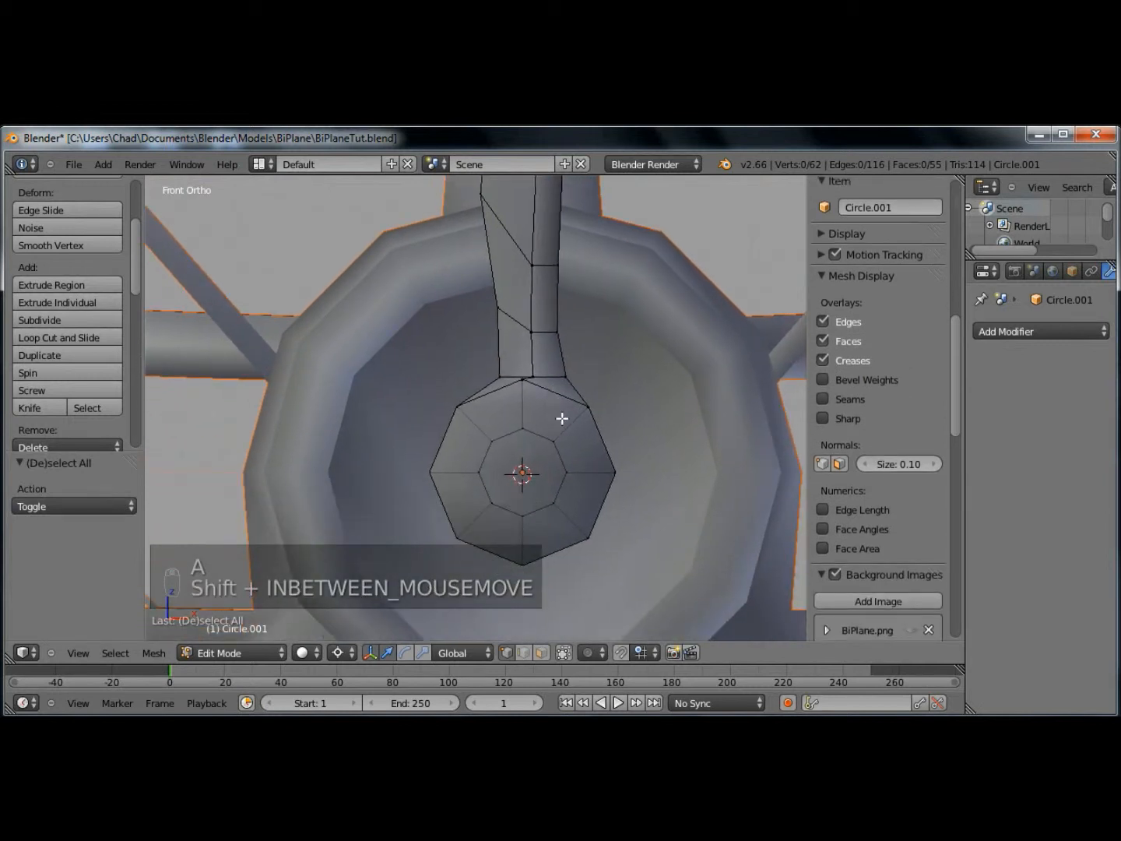
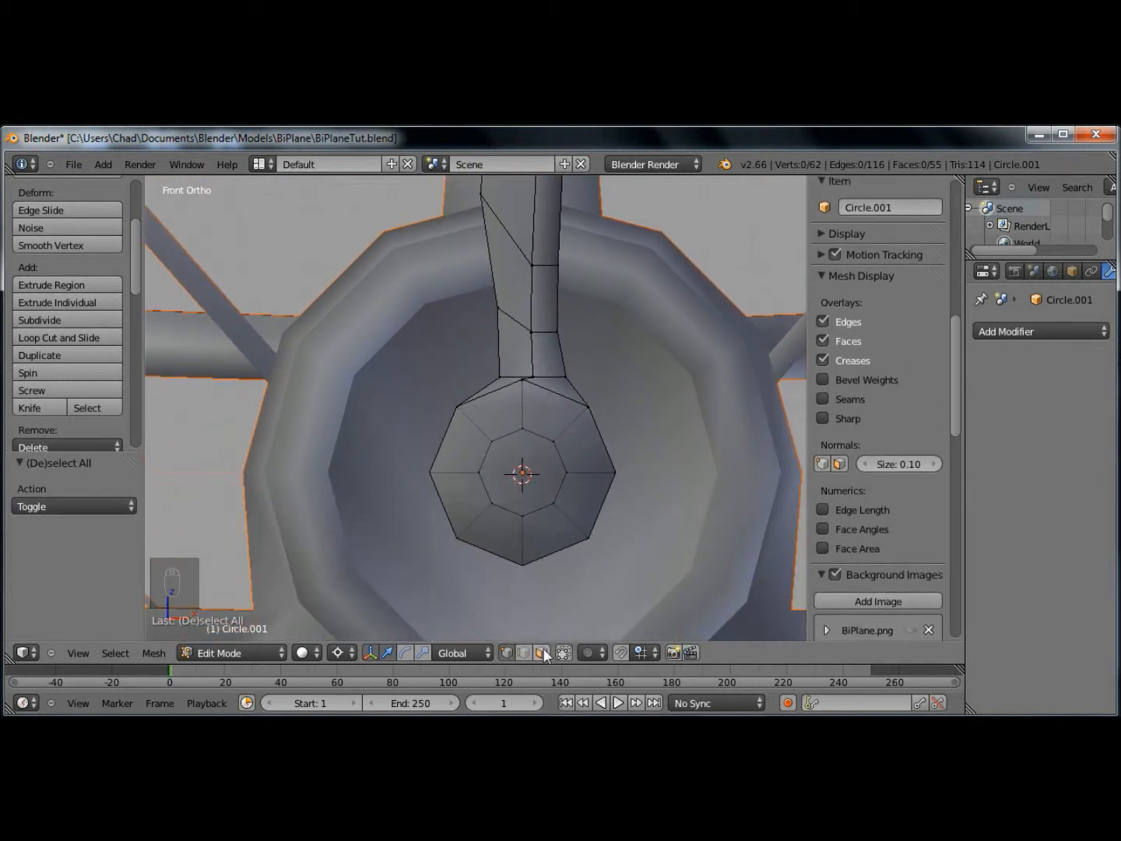
{"action": "middle_click_drag", "start_coordinate": [543, 632], "coordinate": [544, 545]}
{"action": "right_click", "coordinate": [591, 501]}
{"action": "key", "text": "x"}
{"action": "left_click", "coordinate": [587, 504]}
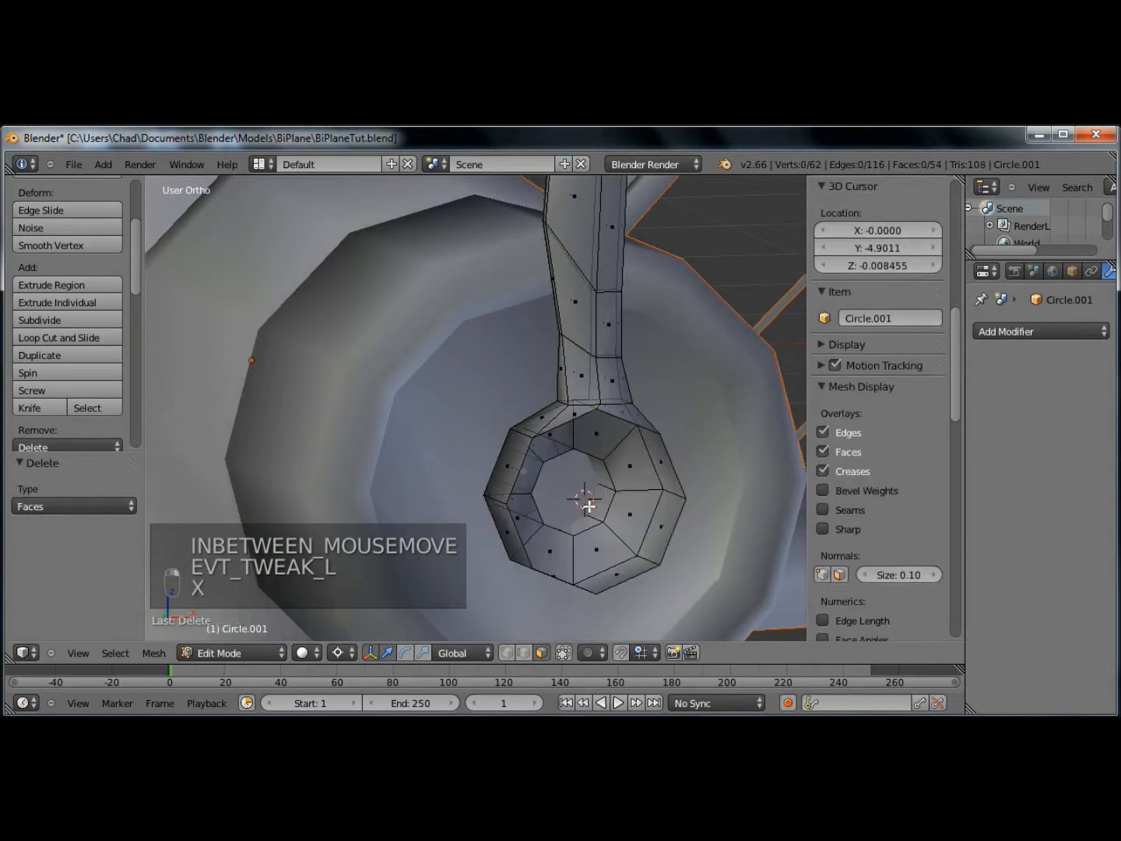
{"action": "middle_click_drag", "start_coordinate": [590, 505], "coordinate": [547, 492]}
{"action": "key", "text": "KP_1"}
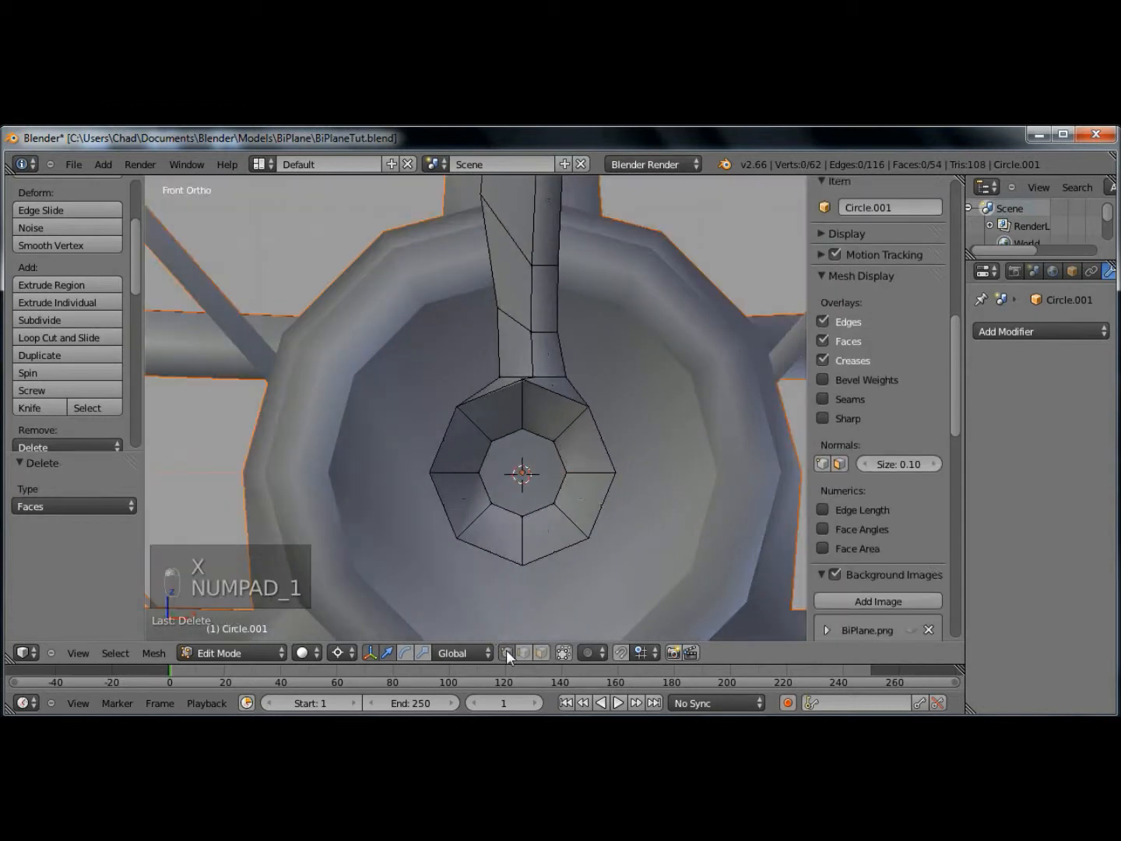
- Delete all vertices in the lower half of the propeller hub
{"action": "key", "text": "b"}
{"action": "left_click_drag", "start_coordinate": [388, 500], "coordinate": [692, 599]}
{"action": "key", "text": "x"}
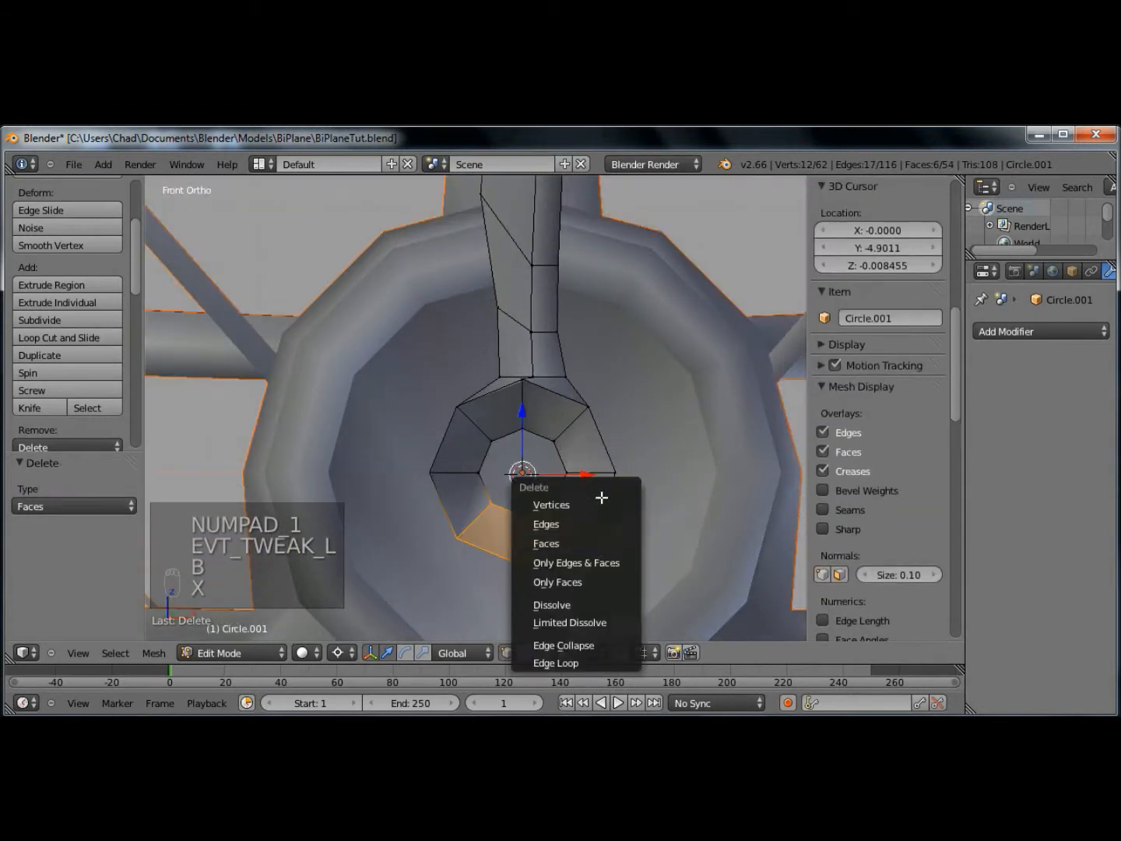
{"action": "left_click", "coordinate": [580, 507]}
- Add a Mirror modifier to the propeller, mirroring along Y only with clipping, and apply it in Object Mode
{"action": "left_click", "coordinate": [1009, 332]}
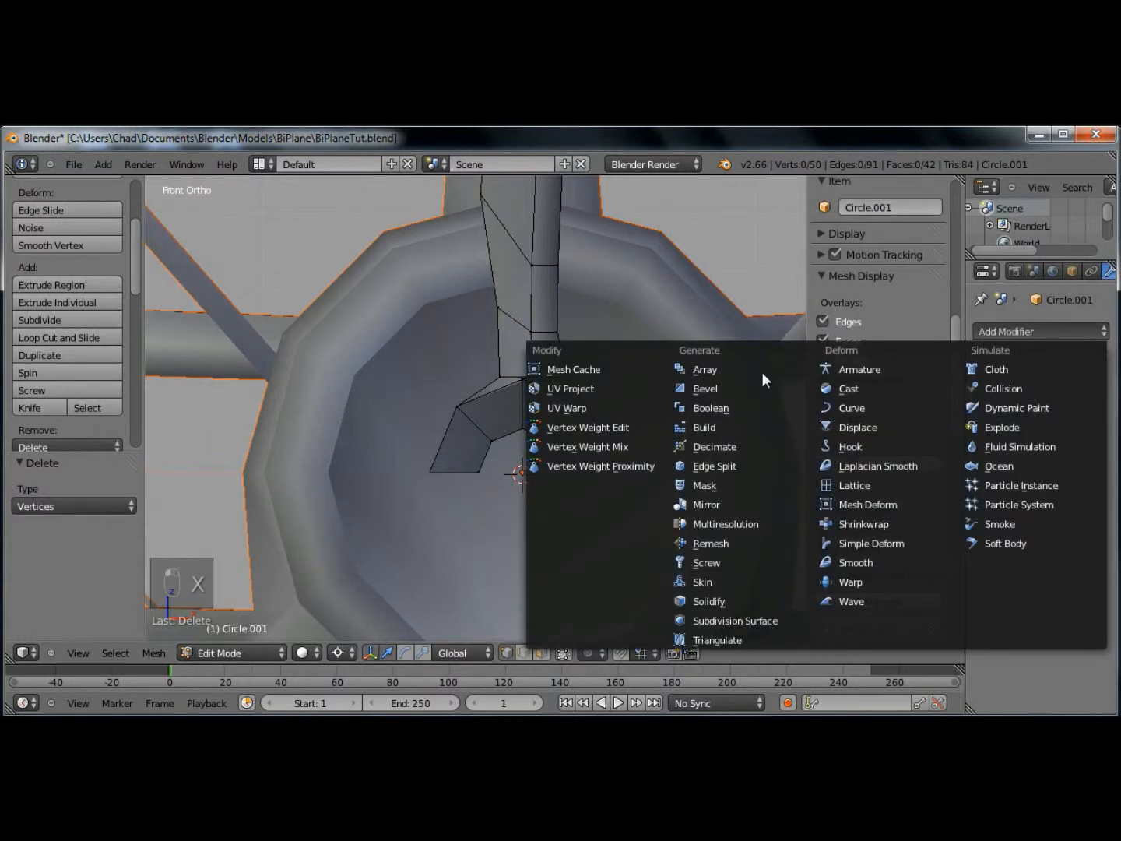
{"action": "left_click", "coordinate": [716, 505]}
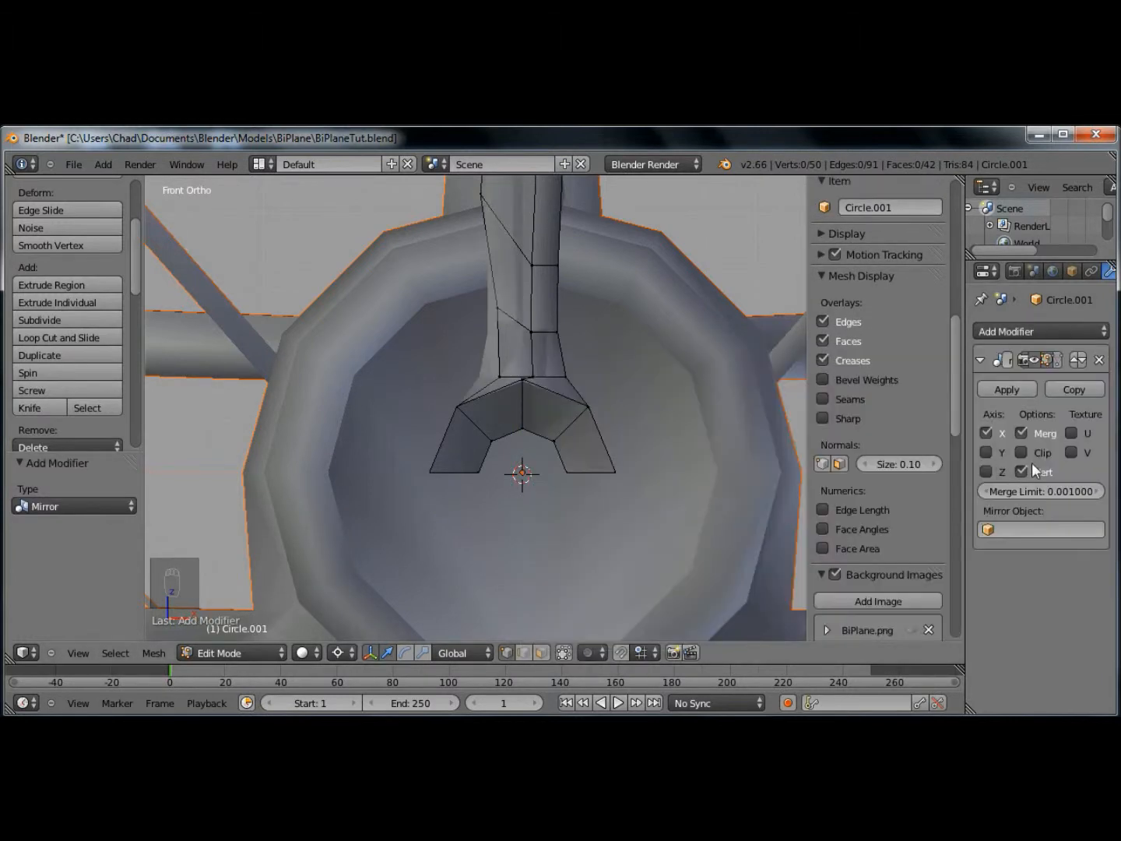
{"action": "left_click", "coordinate": [986, 451]}
{"action": "left_click", "coordinate": [986, 432]}
{"action": "scroll", "coordinate": [540, 479], "scroll_direction": "down", "scroll_amount": 4}
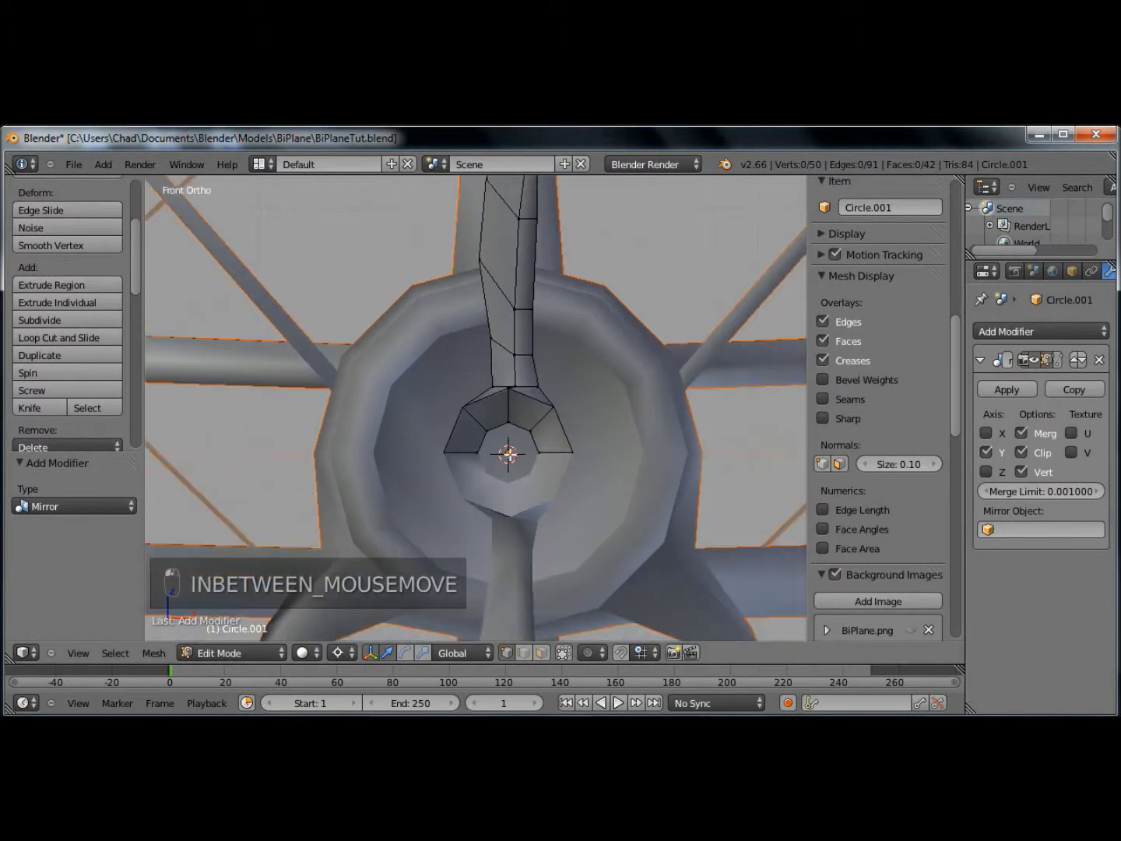
{"action": "key", "text": "Tab"}
{"action": "middle_click_drag", "start_coordinate": [570, 432], "coordinate": [537, 440]}
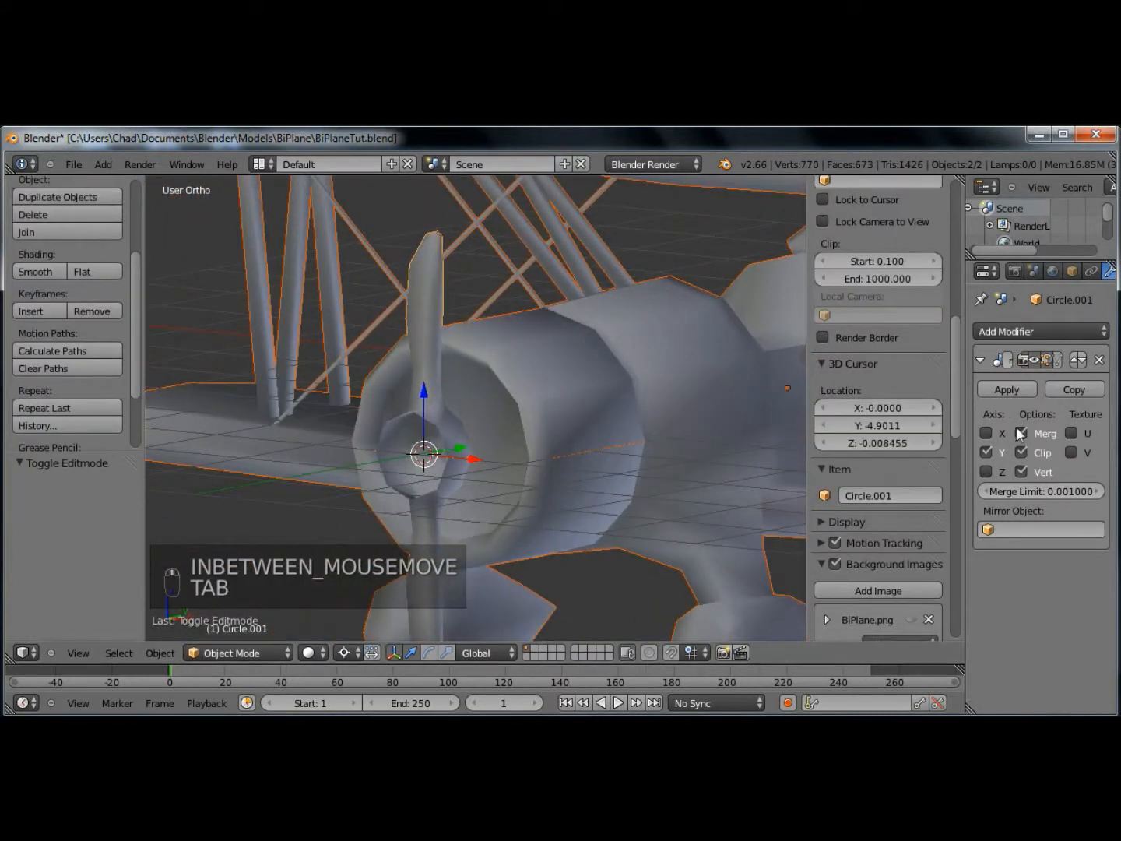
{"action": "left_click", "coordinate": [1006, 389]}
- Fill the open front of the propeller hub with a face and return to Object Mode
{"action": "key", "text": "Tab"}
{"action": "scroll", "coordinate": [412, 533], "scroll_direction": "up", "scroll_amount": 3}
{"action": "key", "text": "a"}
{"action": "key", "text": "a"}
{"action": "key", "text": "a"}
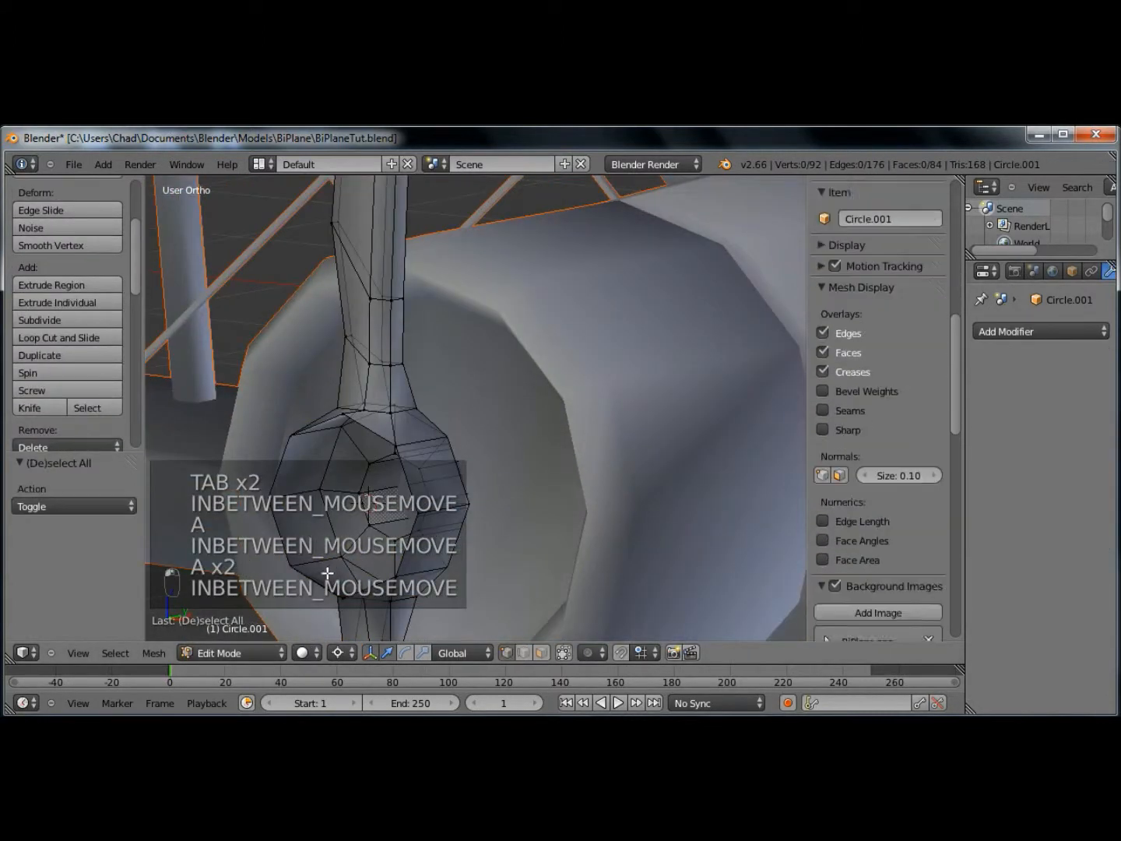
{"action": "key", "text": "f"}
{"action": "key", "text": "a"}
{"action": "scroll", "coordinate": [473, 482], "scroll_direction": "down", "scroll_amount": 2}
{"action": "key", "text": "Tab"}
- Select only the propeller and try rotating it about the global Y axis
{"action": "scroll", "coordinate": [528, 470], "scroll_direction": "down", "scroll_amount": 6}
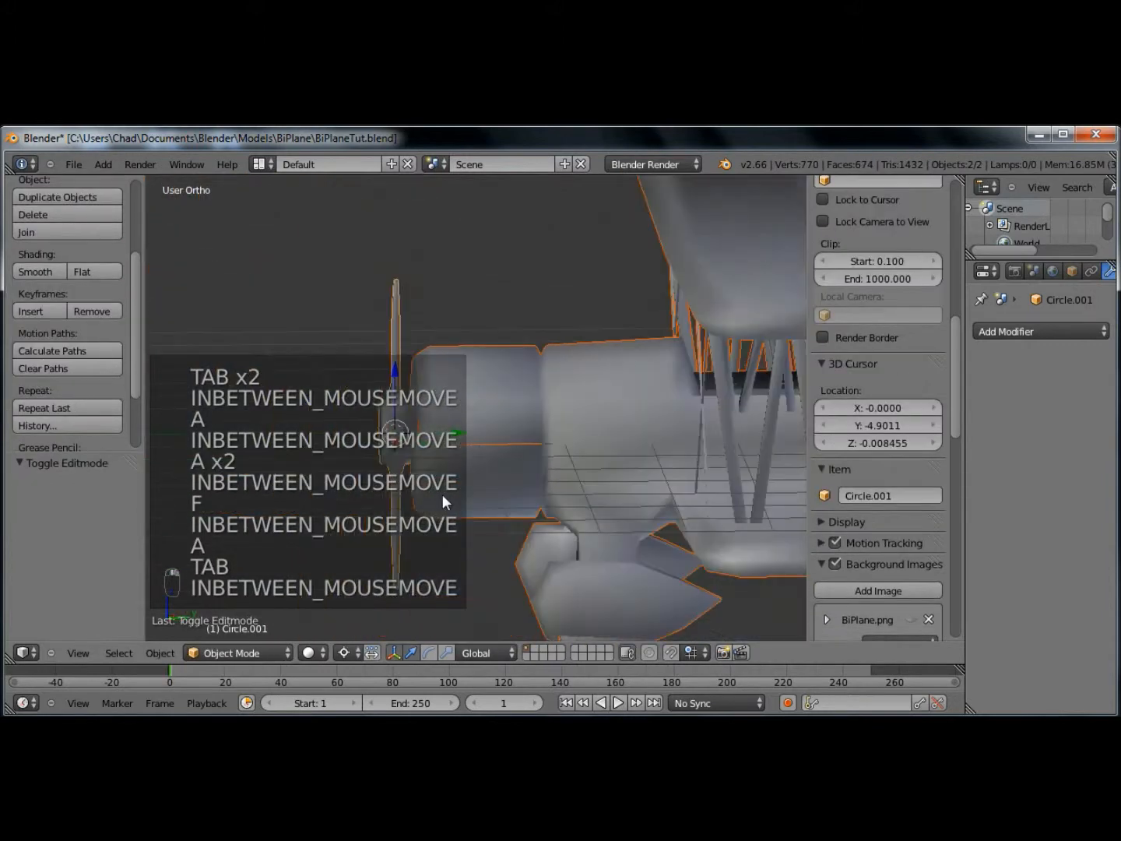
{"action": "scroll", "coordinate": [690, 383], "scroll_direction": "down", "scroll_amount": 2}
{"action": "key", "text": "r"}
{"action": "right_click", "coordinate": [690, 386]}
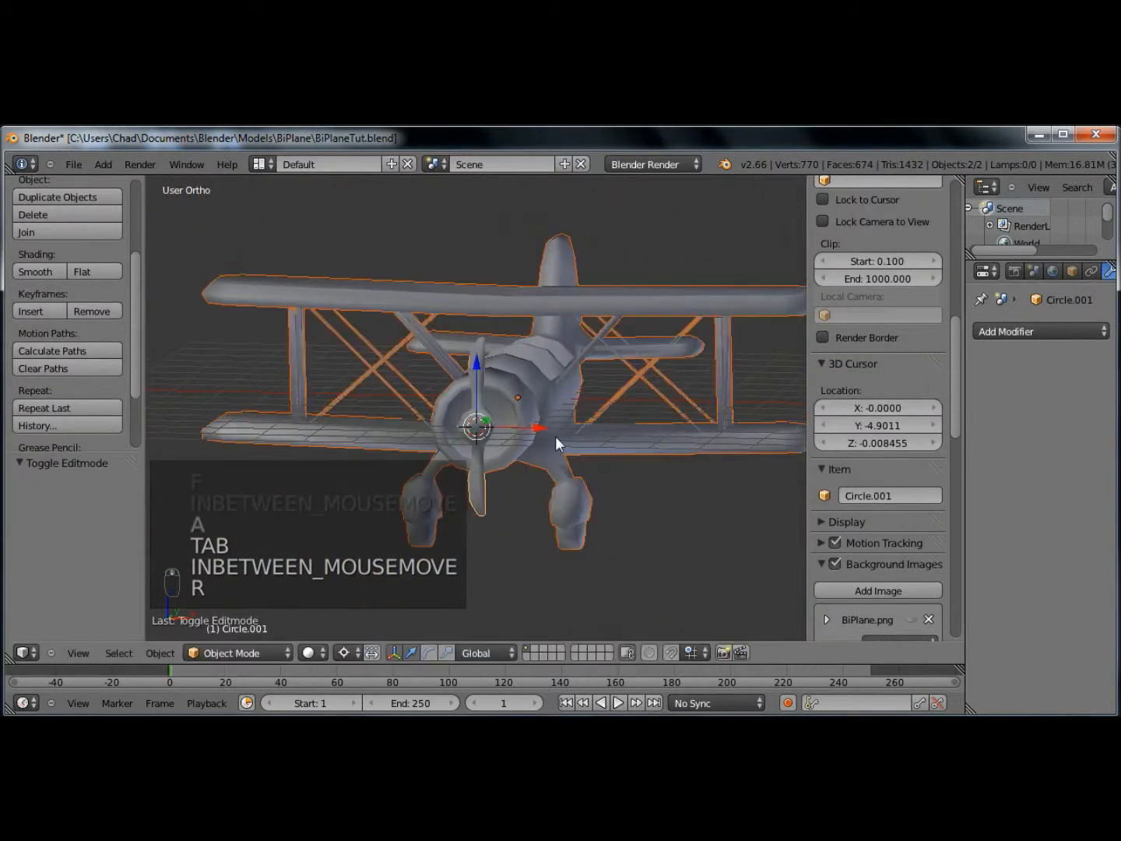
{"action": "right_click_drag", "start_coordinate": [473, 445], "coordinate": [479, 441]}
{"action": "right_click", "coordinate": [484, 470]}
{"action": "right_click", "coordinate": [485, 479]}
{"action": "key", "text": "r"}
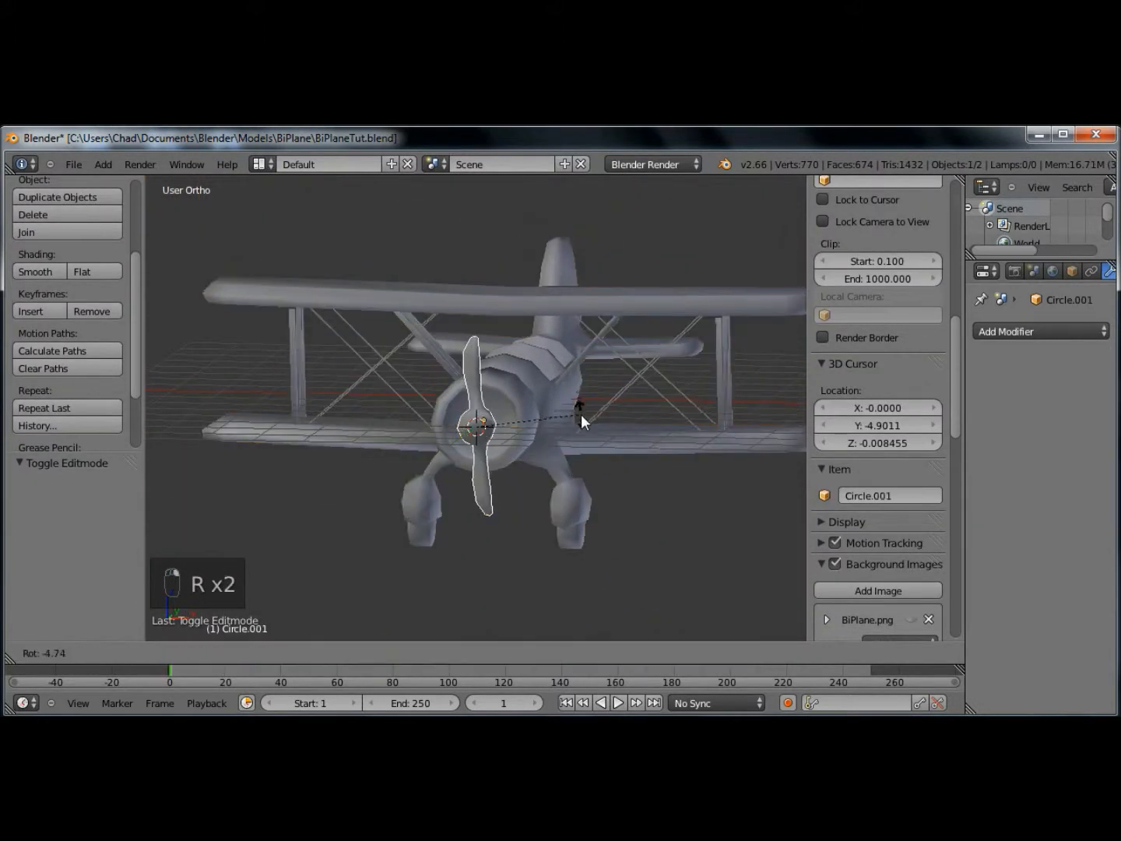
{"action": "key", "text": "y"}
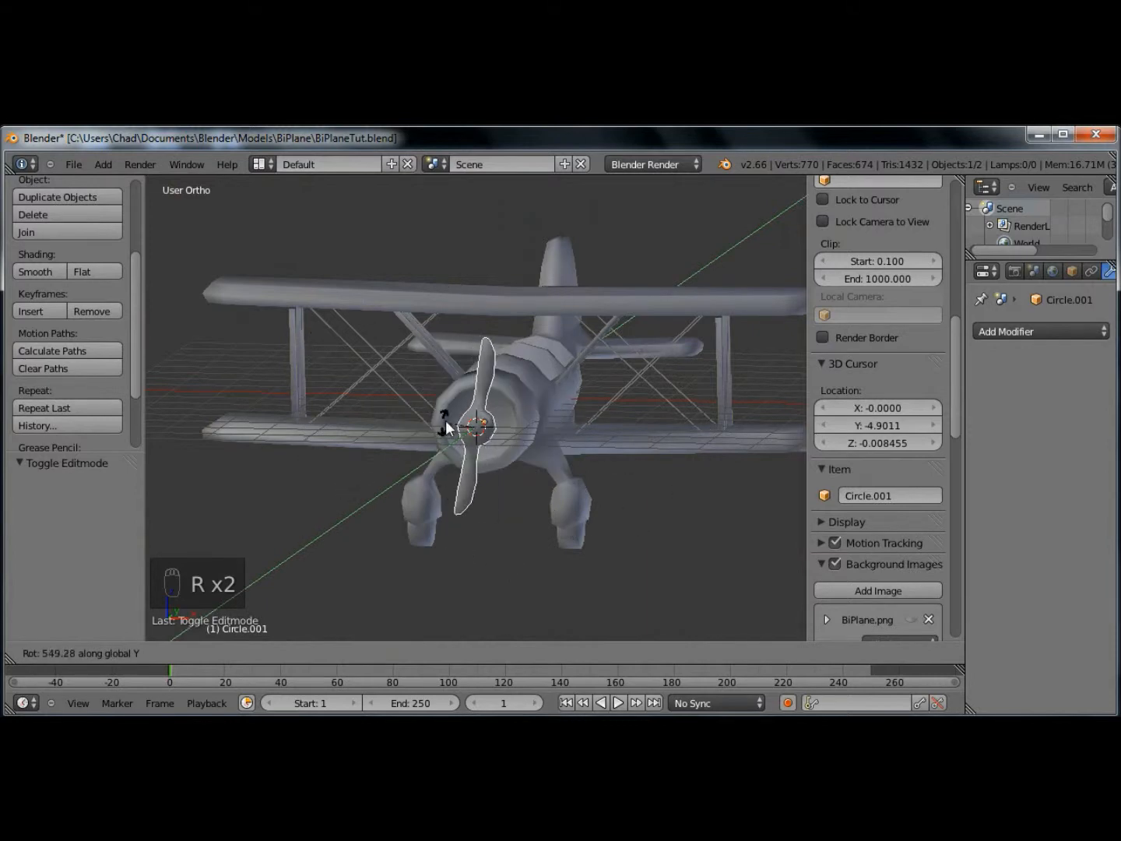
{"action": "right_click", "coordinate": [445, 420]}
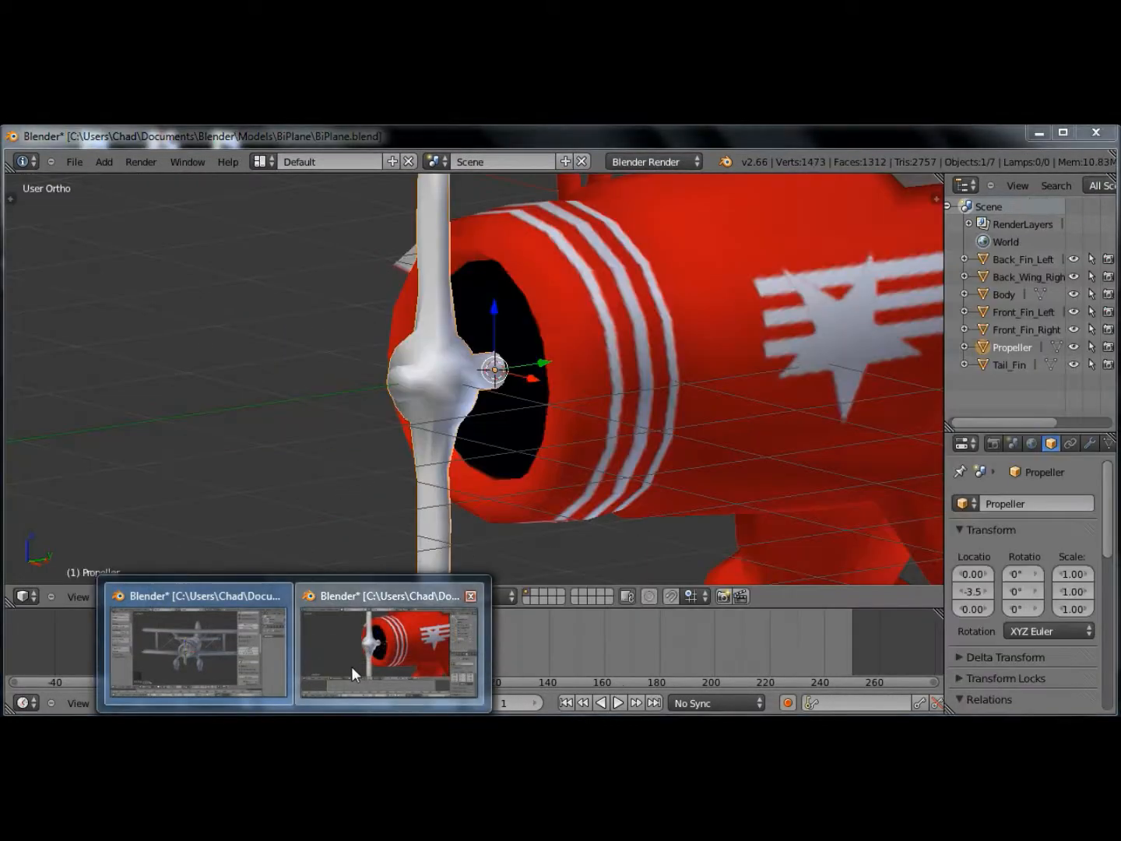
- Examine the finished propeller in BiPlane.blend from the front and return to the front view of BiPlaneTut.blend
{"action": "left_click", "coordinate": [352, 667]}
{"action": "key", "text": "KP_1"}
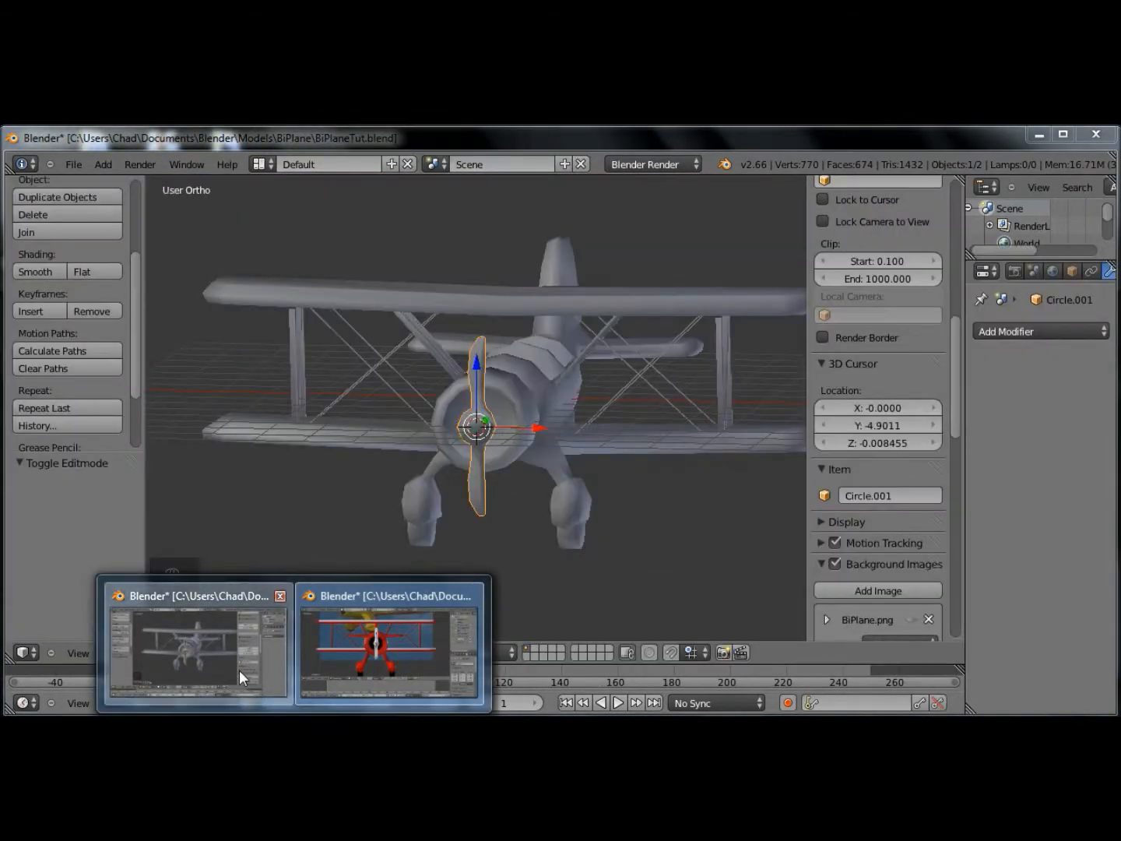
{"action": "left_click", "coordinate": [239, 668]}
{"action": "key", "text": "Tab"}
{"action": "key", "text": "Tab"}
{"action": "key", "text": "KP_1"}
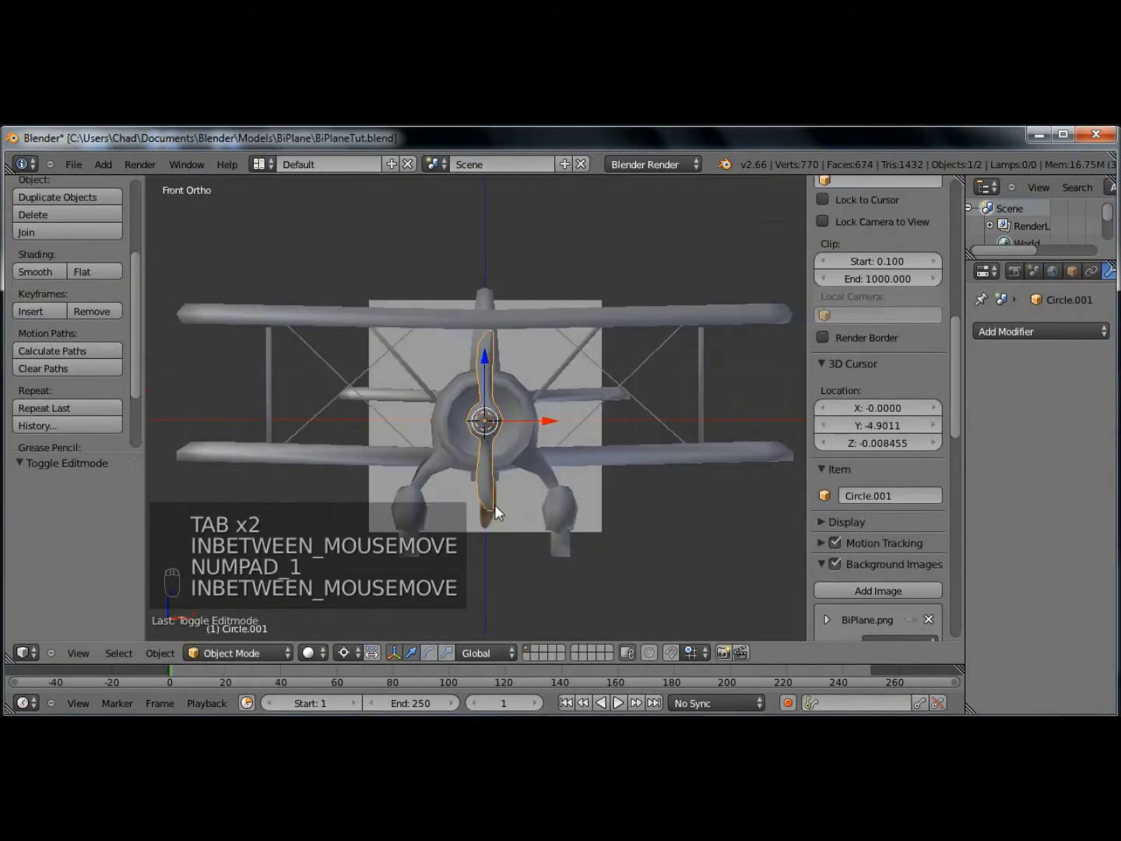
- Delete the ring of faces joining the lower propeller blade to the hub
{"action": "scroll", "coordinate": [498, 512], "scroll_direction": "up", "scroll_amount": 4}
{"action": "key", "text": "Tab"}
{"action": "middle_click_drag", "start_coordinate": [506, 522], "coordinate": [540, 382], "text": "shift"}
{"action": "scroll", "coordinate": [513, 377], "scroll_direction": "up", "scroll_amount": 3}
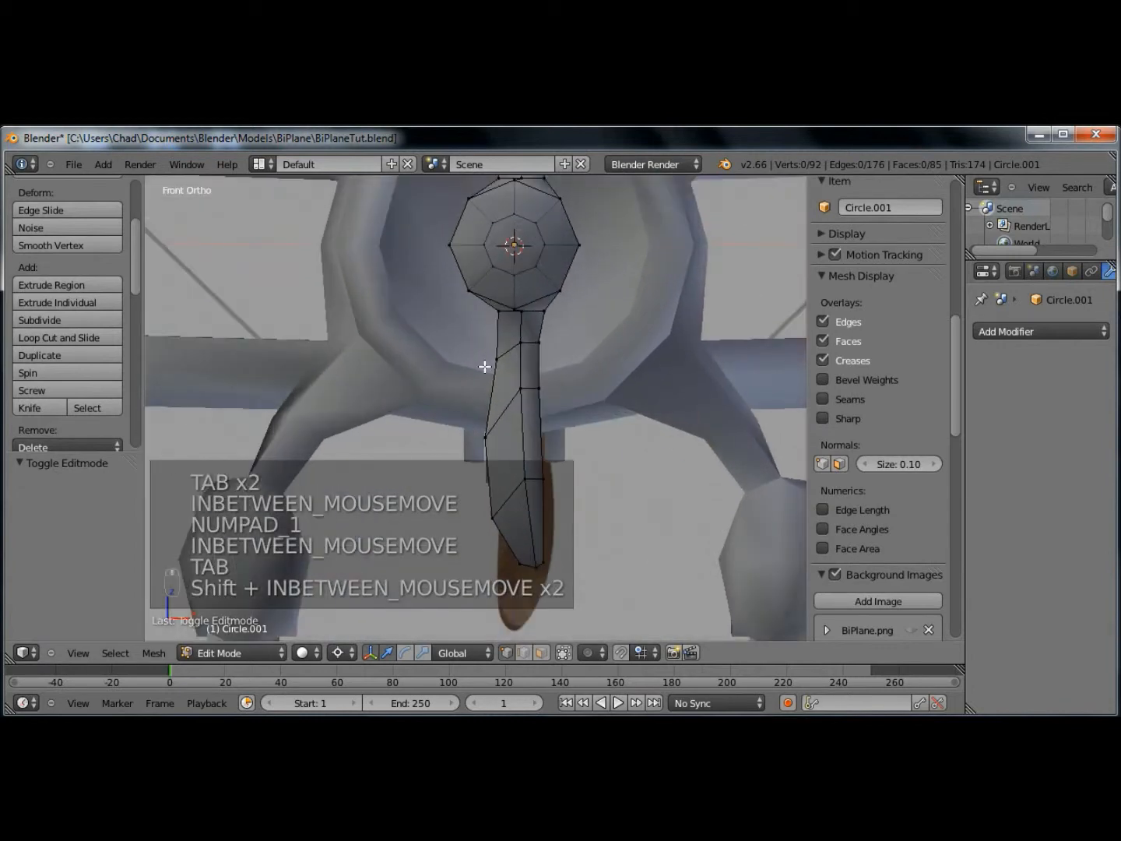
{"action": "key", "text": "b"}
{"action": "left_click_drag", "start_coordinate": [456, 337], "coordinate": [580, 598]}
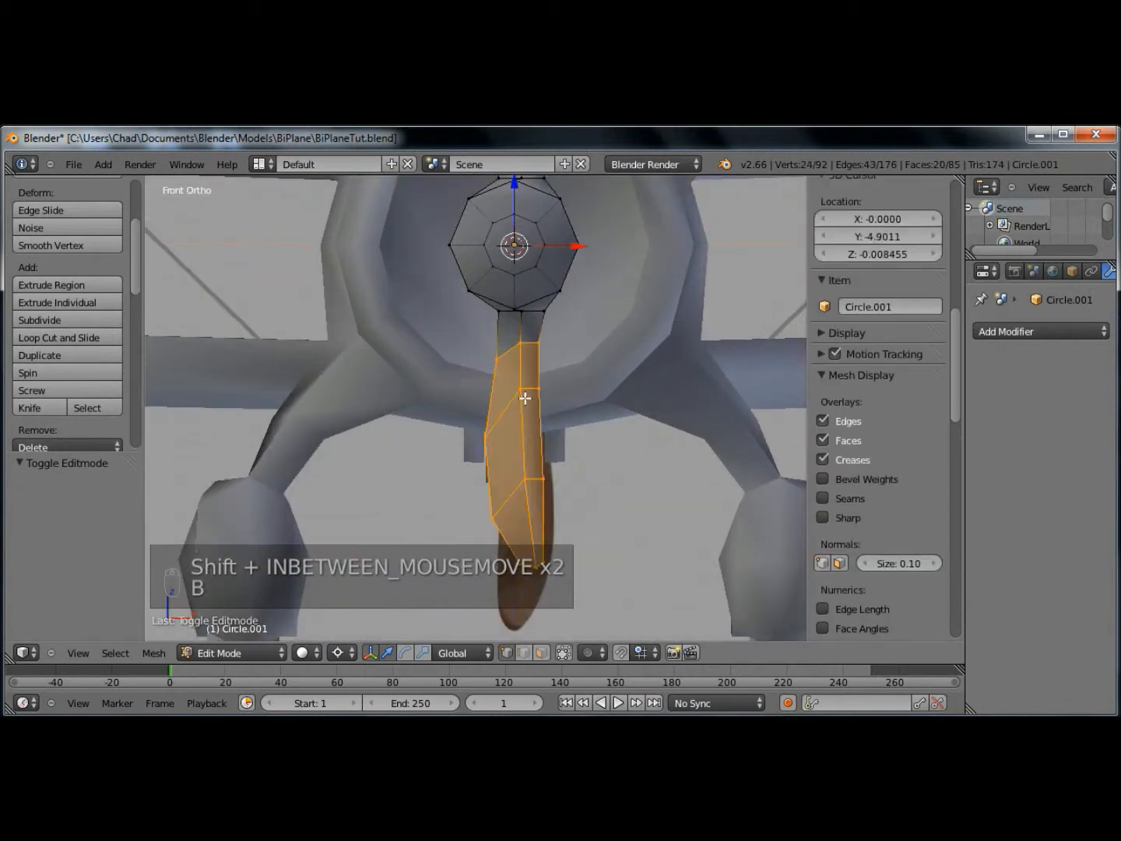
{"action": "scroll", "coordinate": [529, 471], "scroll_direction": "up", "scroll_amount": 2}
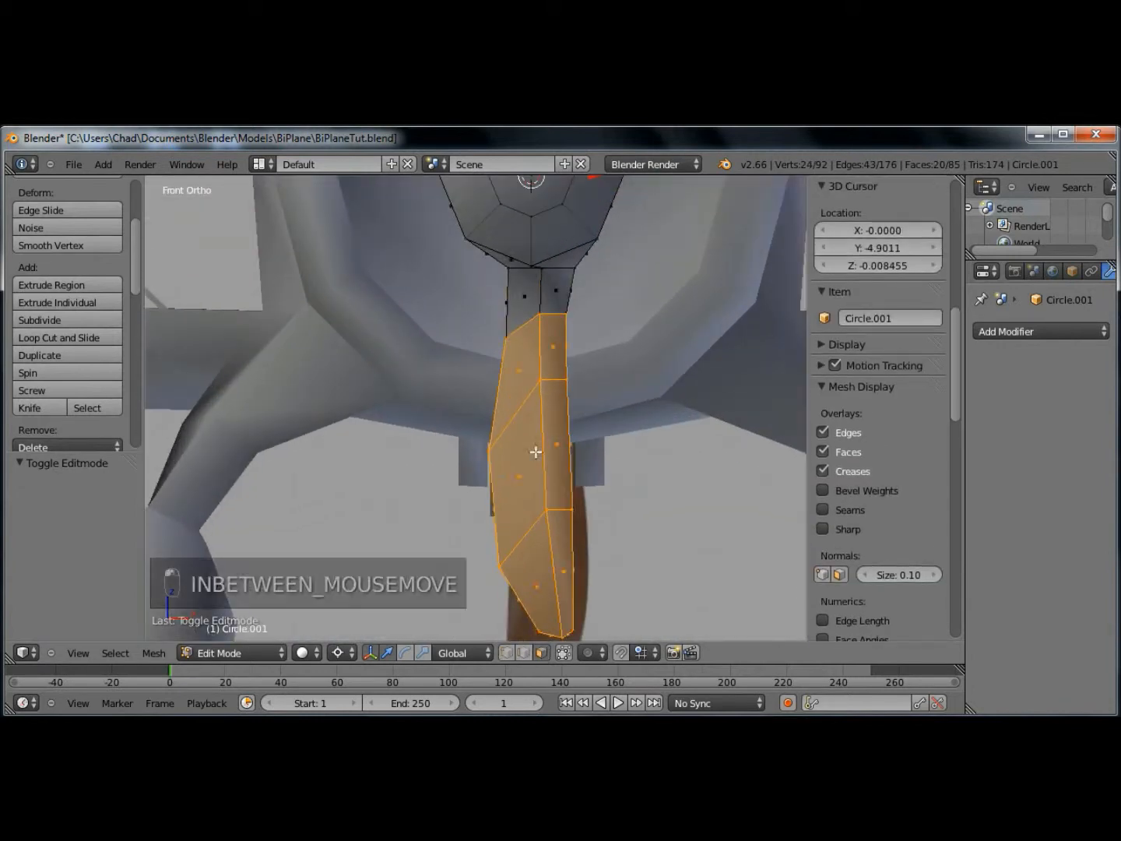
{"action": "right_click", "coordinate": [538, 297], "text": "alt"}
{"action": "key", "text": "x"}
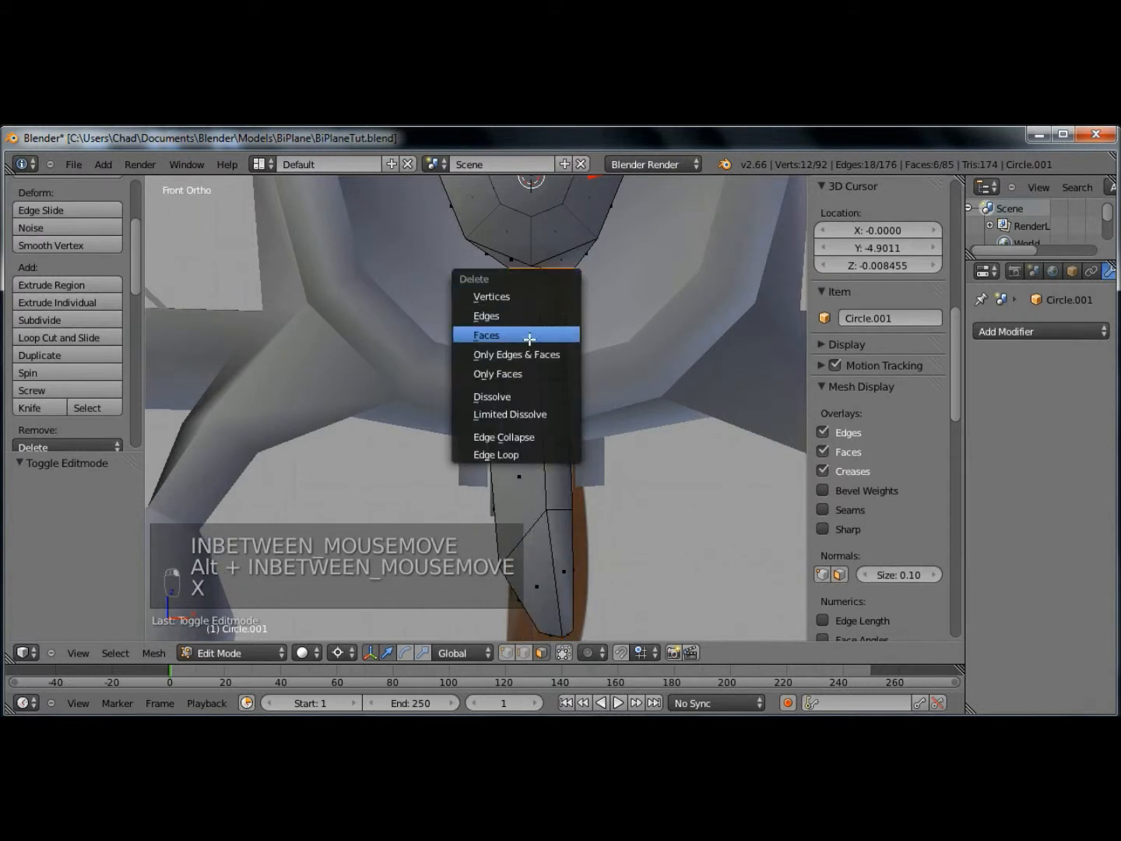
{"action": "left_click", "coordinate": [530, 335]}
- Rotate the detached lower blade 180° about Z and move it back into line beneath the hub
{"action": "key", "text": "b"}
{"action": "key", "text": "b"}
{"action": "left_click_drag", "start_coordinate": [435, 297], "coordinate": [596, 642]}
{"action": "type", "text": "r180"}
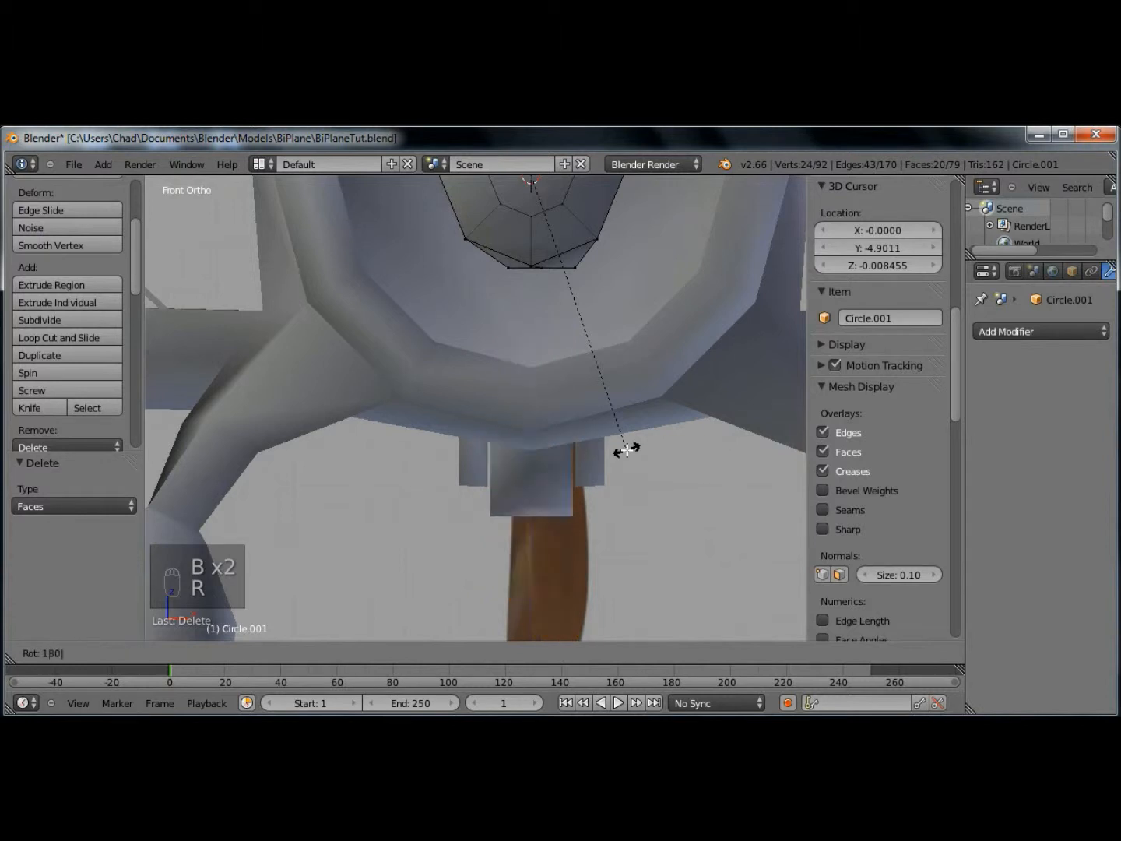
{"action": "type", "text": "z"}
{"action": "key", "text": "Return"}
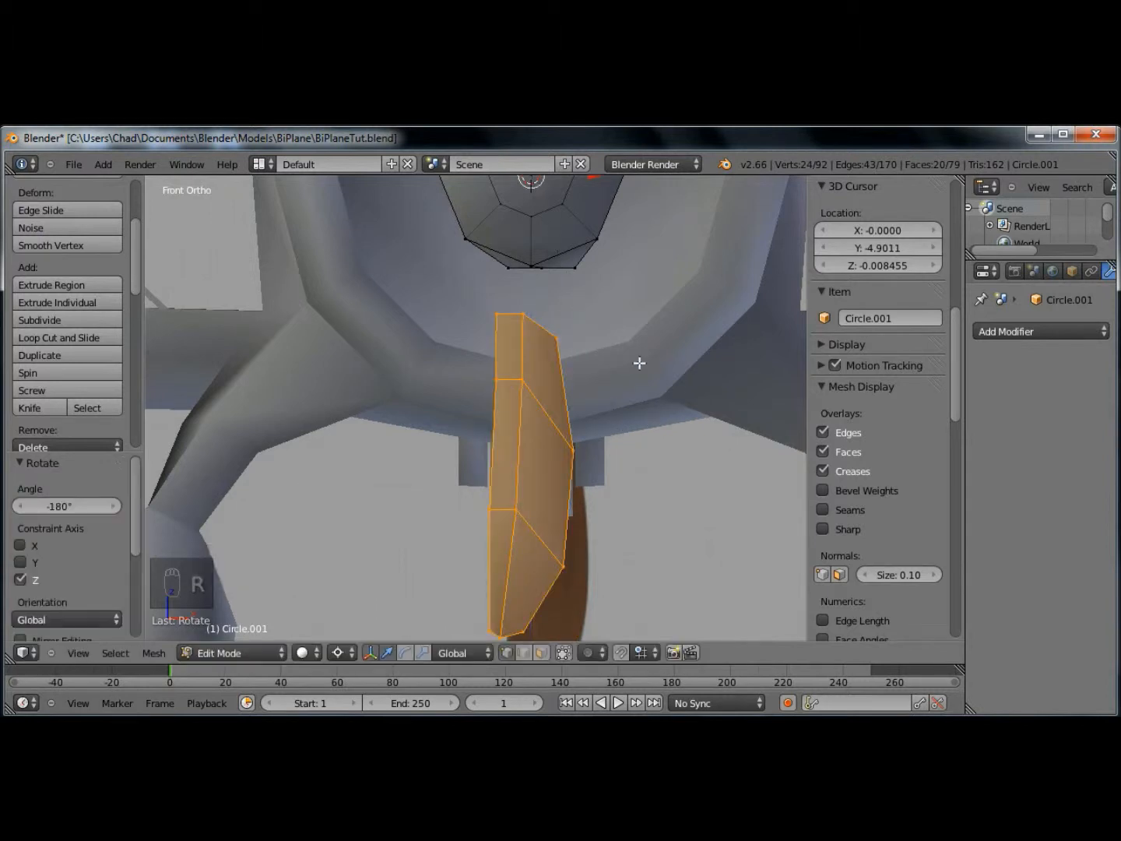
{"action": "key", "text": "g"}
{"action": "left_click", "coordinate": [552, 423]}
- Bridge the open edge loops of the lower blade and the hub, and return to Object Mode
{"action": "key", "text": "a"}
{"action": "right_click", "coordinate": [561, 320], "text": "alt"}
{"action": "middle_click_drag", "start_coordinate": [633, 382], "coordinate": [496, 225]}
{"action": "key", "text": "w"}
{"action": "mouse_move", "coordinate": [442, 199]}
{"action": "left_click", "coordinate": [506, 201]}
{"action": "key", "text": "Tab"}
{"action": "key", "text": "KP_1"}
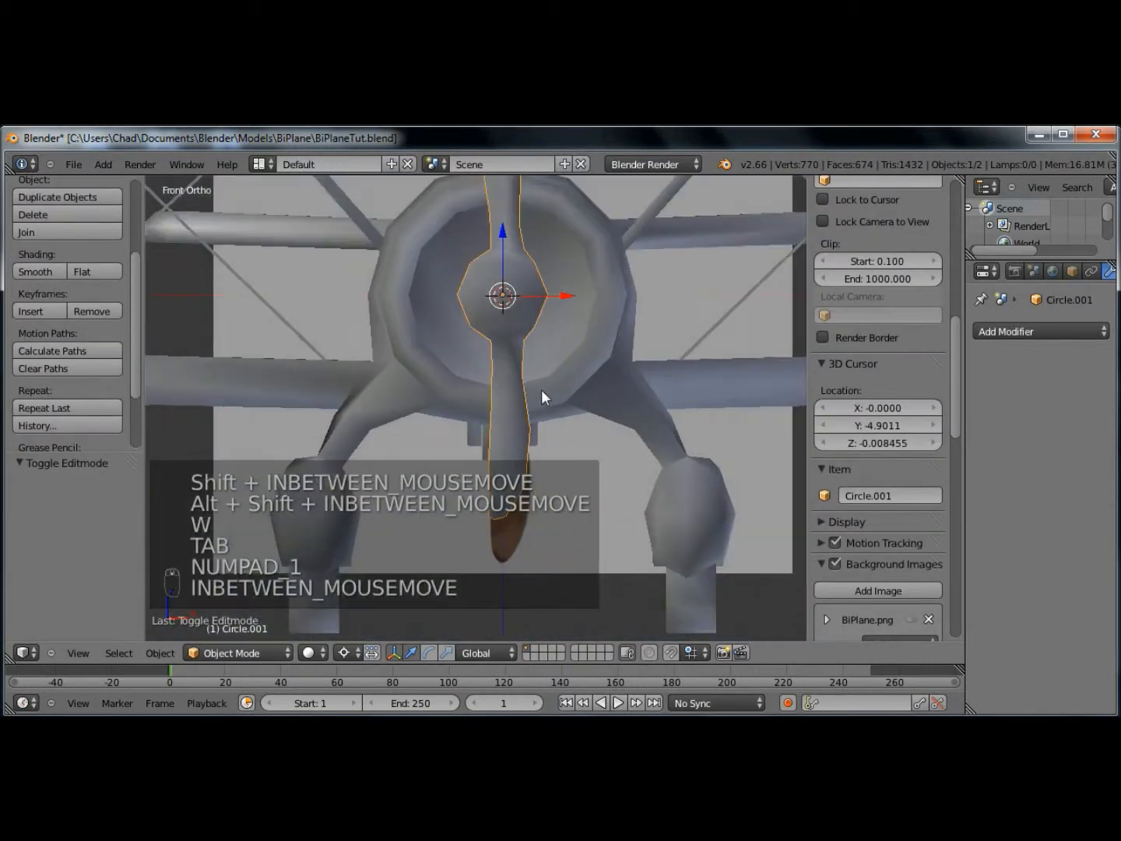
- Save the biplane project under its existing file name
{"action": "left_click", "coordinate": [72, 165]}
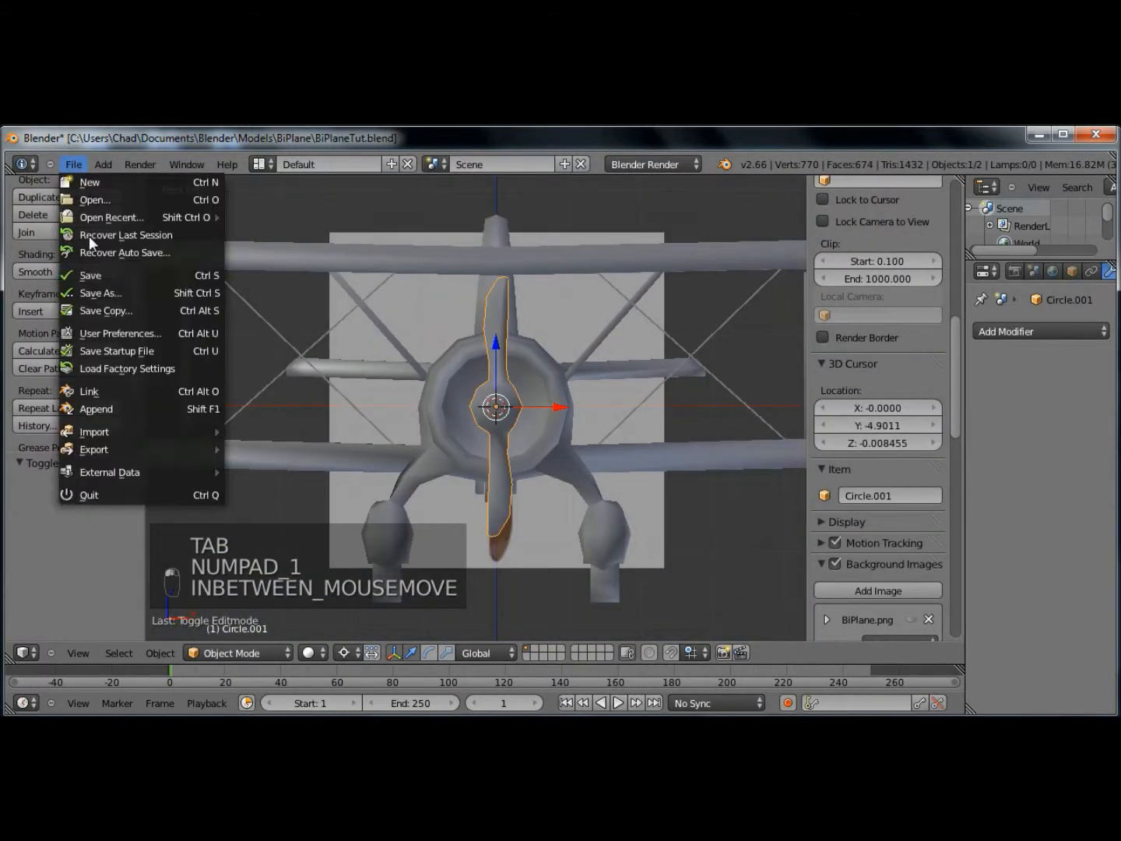
{"action": "left_click", "coordinate": [98, 275]}
{"action": "middle_click_drag", "start_coordinate": [482, 374], "coordinate": [505, 387]}
{"action": "scroll", "coordinate": [505, 388], "scroll_direction": "down", "scroll_amount": 2}
{"action": "middle_click_drag", "start_coordinate": [630, 424], "coordinate": [526, 411]}
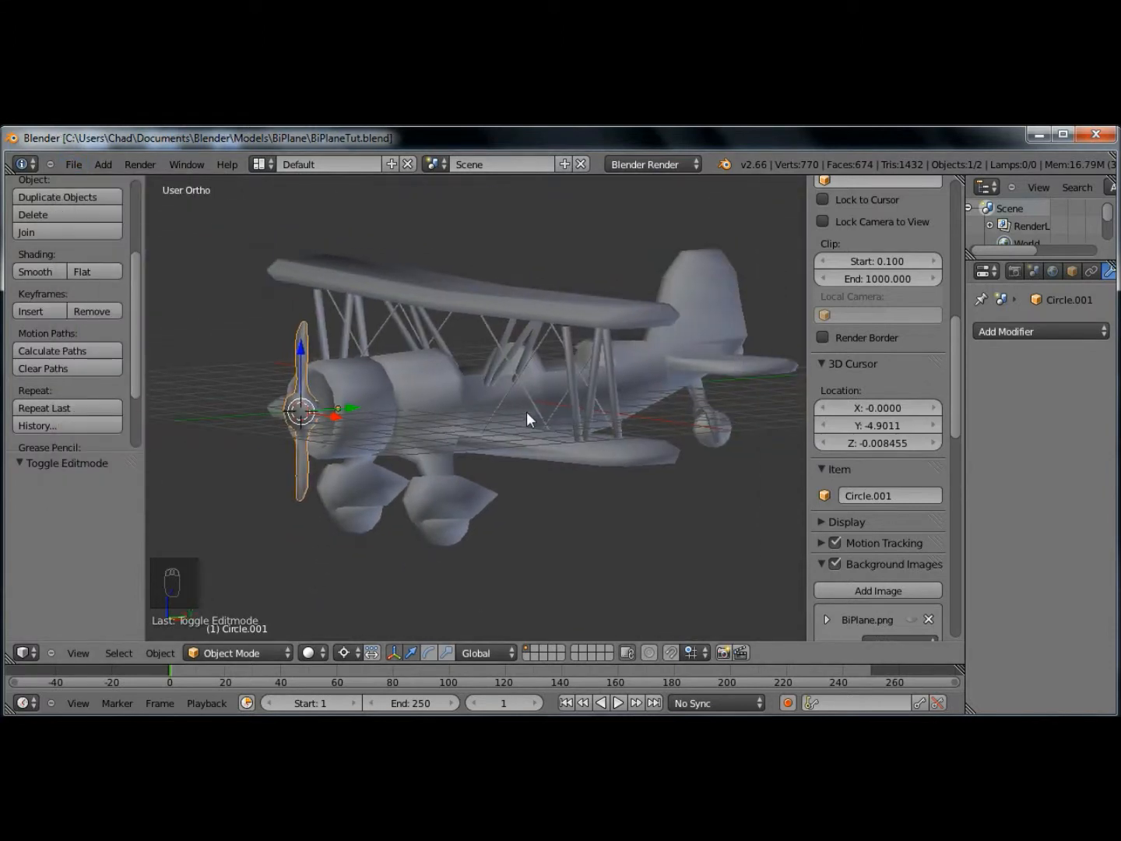
{"action": "mouse_move", "coordinate": [526, 410]}
{"action": "middle_mouse_down"}
{"action": "mouse_move", "coordinate": [518, 436]}
{"action": "mouse_move", "coordinate": [412, 431]}
{"action": "mouse_move", "coordinate": [525, 400]}
{"action": "mouse_move", "coordinate": [526, 389]}
{"action": "middle_mouse_up"}
{"action": "key", "text": "Tab"}
{"action": "key", "text": "Tab"}
- Open the biplane body's mesh for editing and show the horizontal tail wing from the top
{"action": "right_click", "coordinate": [466, 460]}
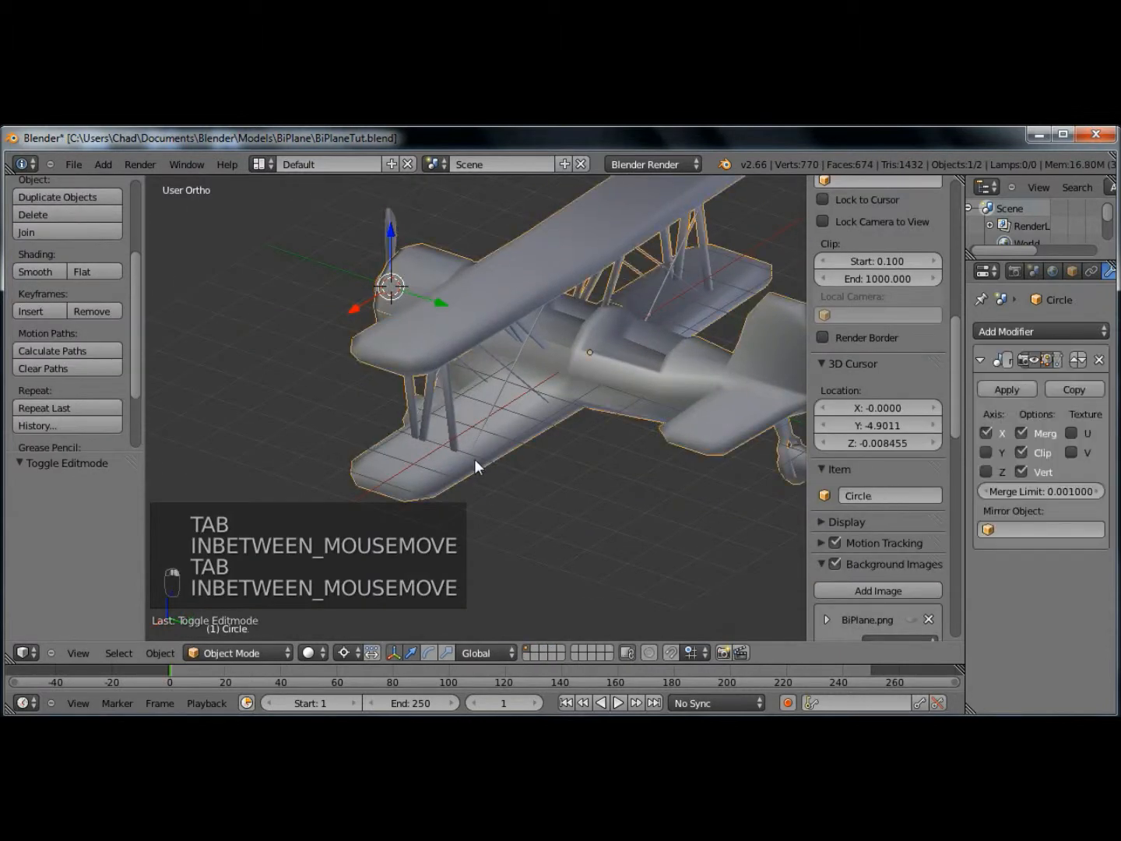
{"action": "key", "text": "Tab"}
{"action": "middle_click_drag", "start_coordinate": [582, 475], "coordinate": [493, 393], "text": "shift"}
{"action": "middle_click_drag", "start_coordinate": [630, 414], "coordinate": [465, 442], "text": "shift"}
{"action": "scroll", "coordinate": [510, 432], "scroll_direction": "up", "scroll_amount": 3}
{"action": "middle_click_drag", "start_coordinate": [544, 417], "coordinate": [501, 451]}
{"action": "key", "text": "KP_7"}
{"action": "middle_click_drag", "start_coordinate": [596, 421], "coordinate": [539, 500], "text": "shift"}
{"action": "scroll", "coordinate": [523, 438], "scroll_direction": "up", "scroll_amount": 3}
{"action": "middle_click_drag", "start_coordinate": [509, 380], "coordinate": [548, 434], "text": "shift"}
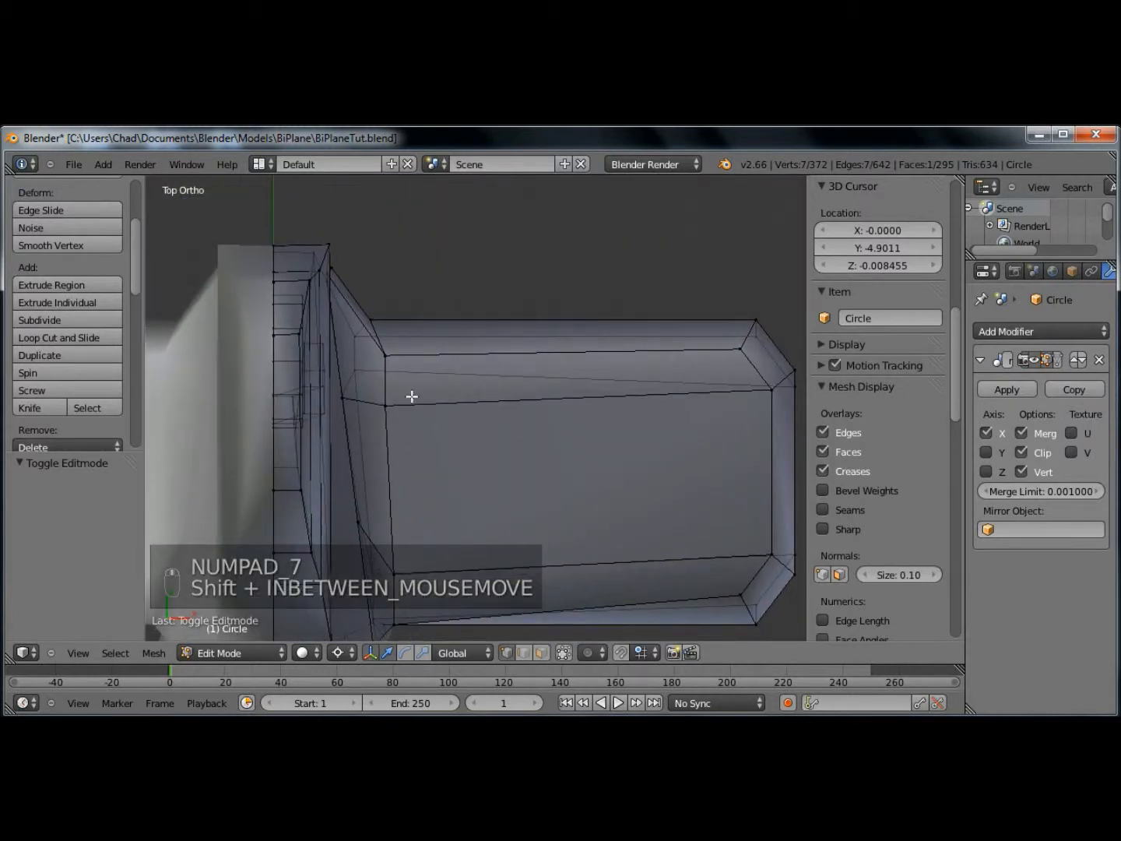
- Select the rear upper, lower and trailing-edge faces of the horizontal tail wing in face select mode
{"action": "left_click", "coordinate": [543, 653]}
{"action": "left_click", "coordinate": [563, 334]}
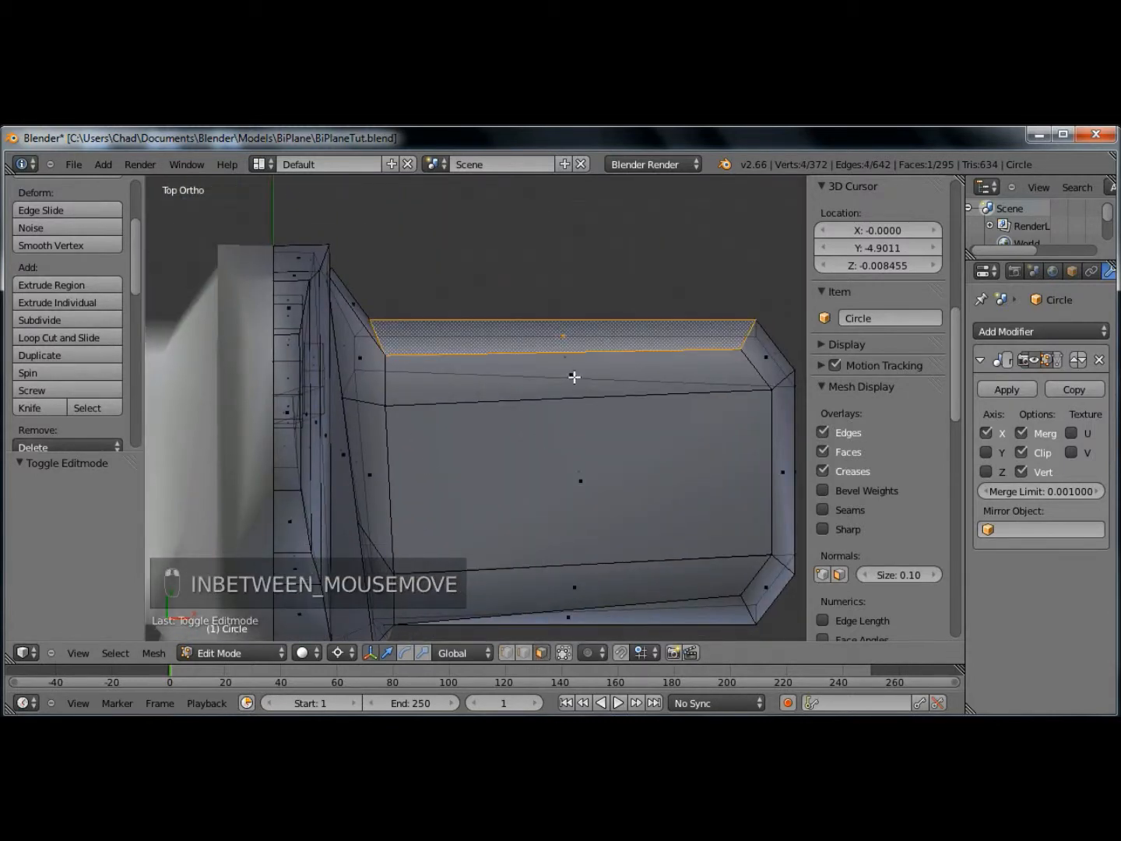
{"action": "left_click", "coordinate": [570, 375], "text": "shift"}
{"action": "right_click", "coordinate": [571, 491]}
{"action": "middle_click_drag", "start_coordinate": [747, 515], "coordinate": [503, 225]}
{"action": "right_click", "coordinate": [566, 410], "text": "shift"}
{"action": "right_click", "coordinate": [592, 385], "text": "shift"}
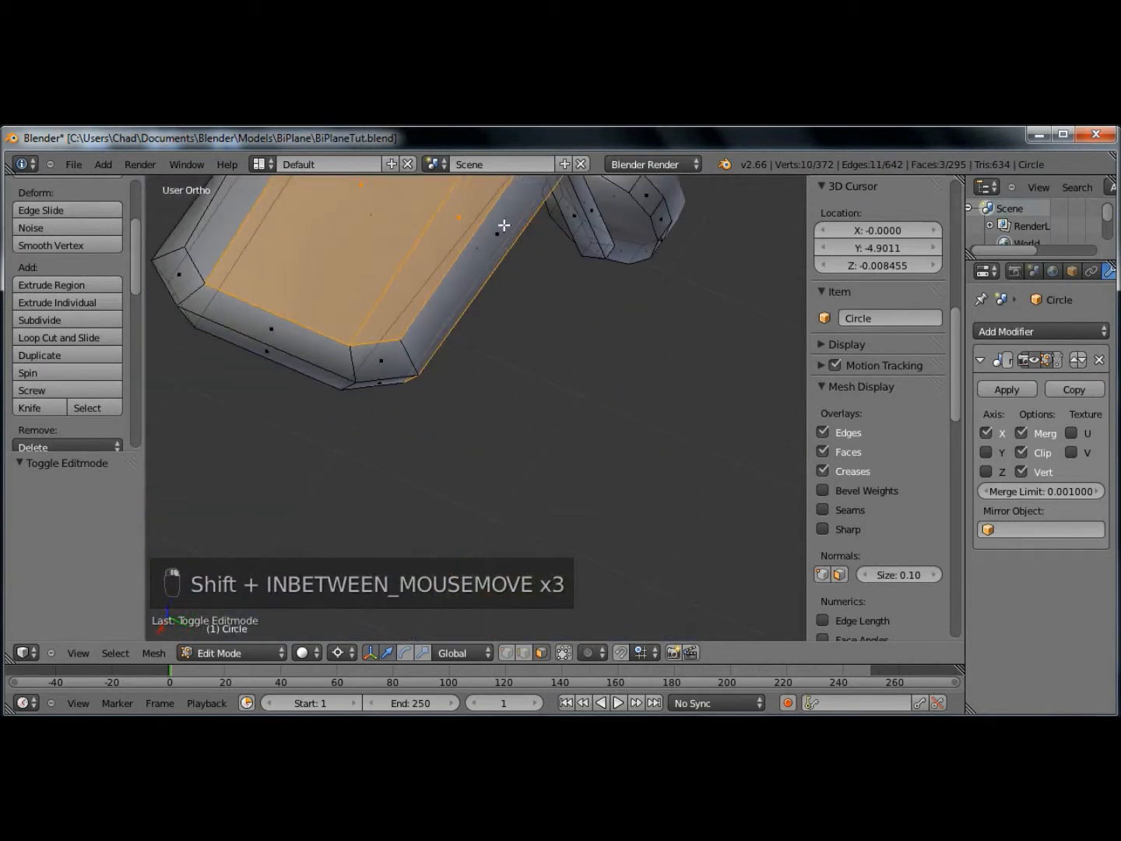
{"action": "middle_click_drag", "start_coordinate": [497, 396], "coordinate": [563, 642]}
{"action": "middle_click_drag", "start_coordinate": [529, 459], "coordinate": [502, 468]}
{"action": "right_click", "coordinate": [455, 451], "text": "shift"}
- Duplicate the selected tail wing faces and separate the copy into its own object
{"action": "key", "text": "shift+d"}
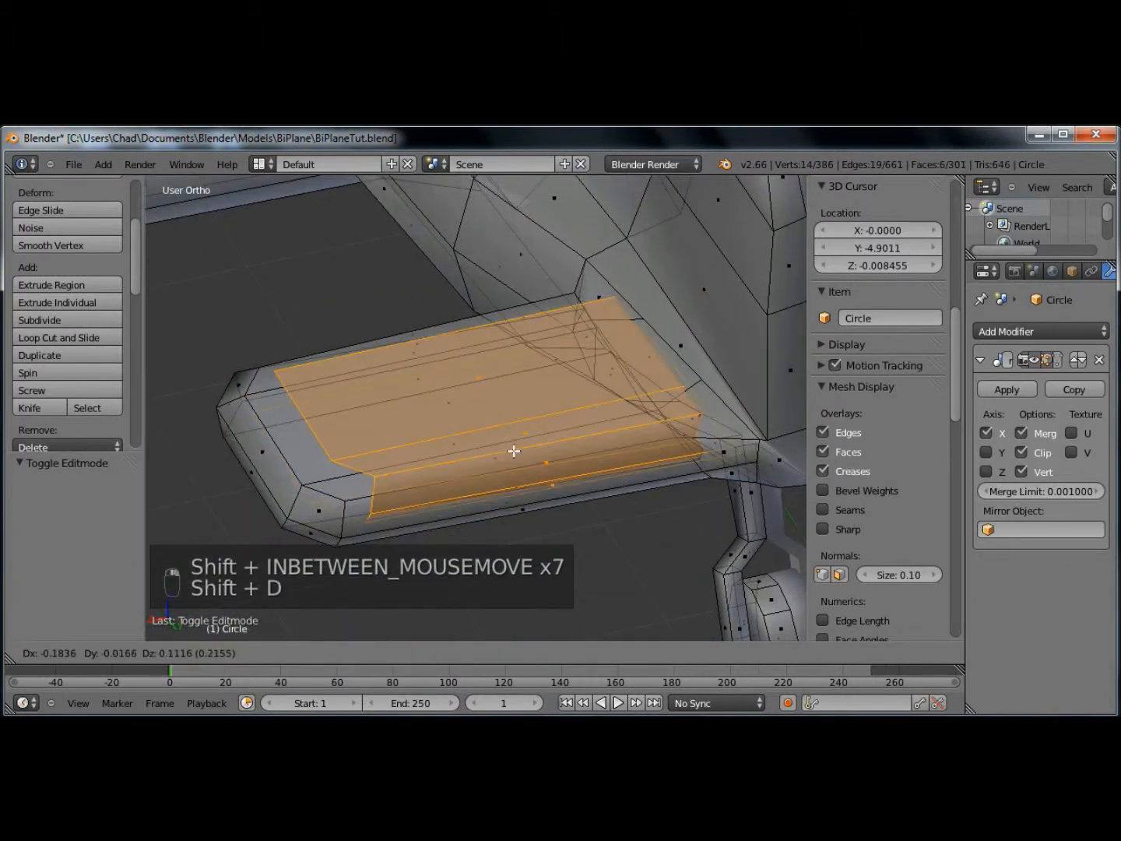
{"action": "left_click", "coordinate": [528, 443]}
{"action": "key", "text": "ctrl+v"}
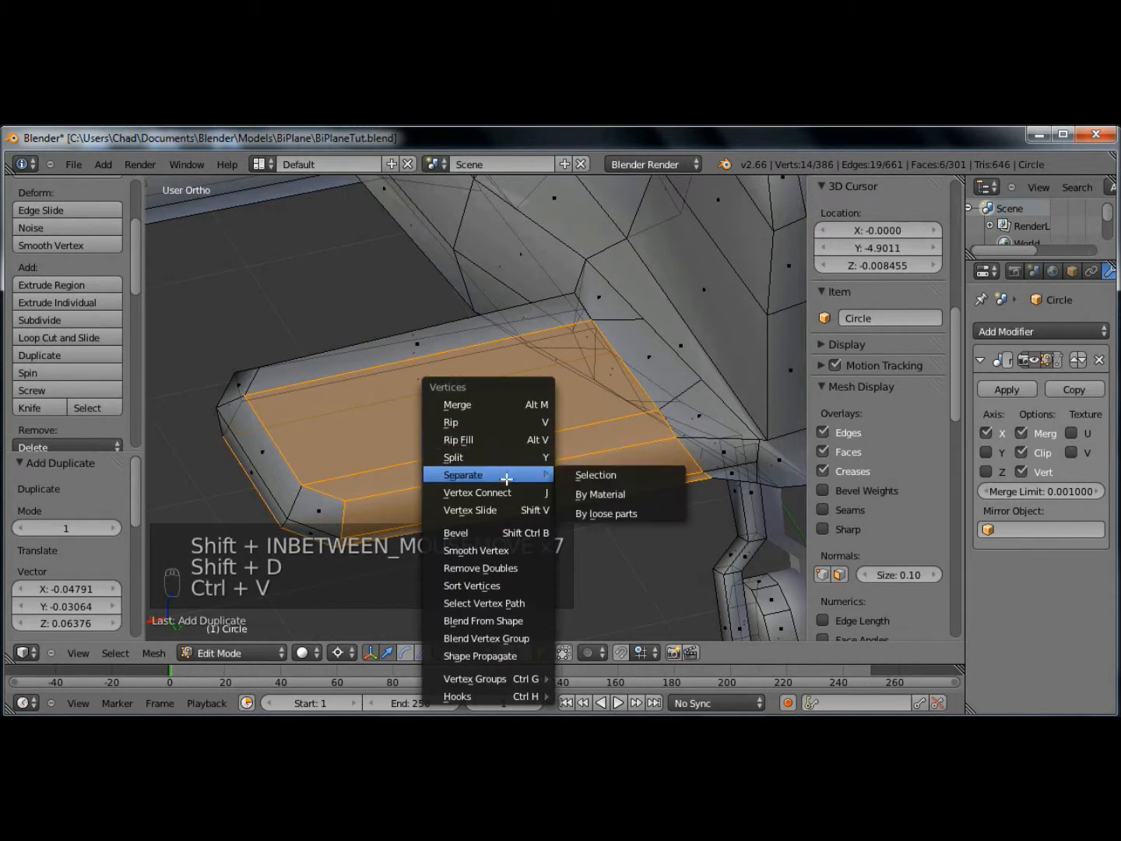
{"action": "left_click", "coordinate": [611, 471]}
{"action": "middle_click_drag", "start_coordinate": [400, 448], "coordinate": [472, 515]}
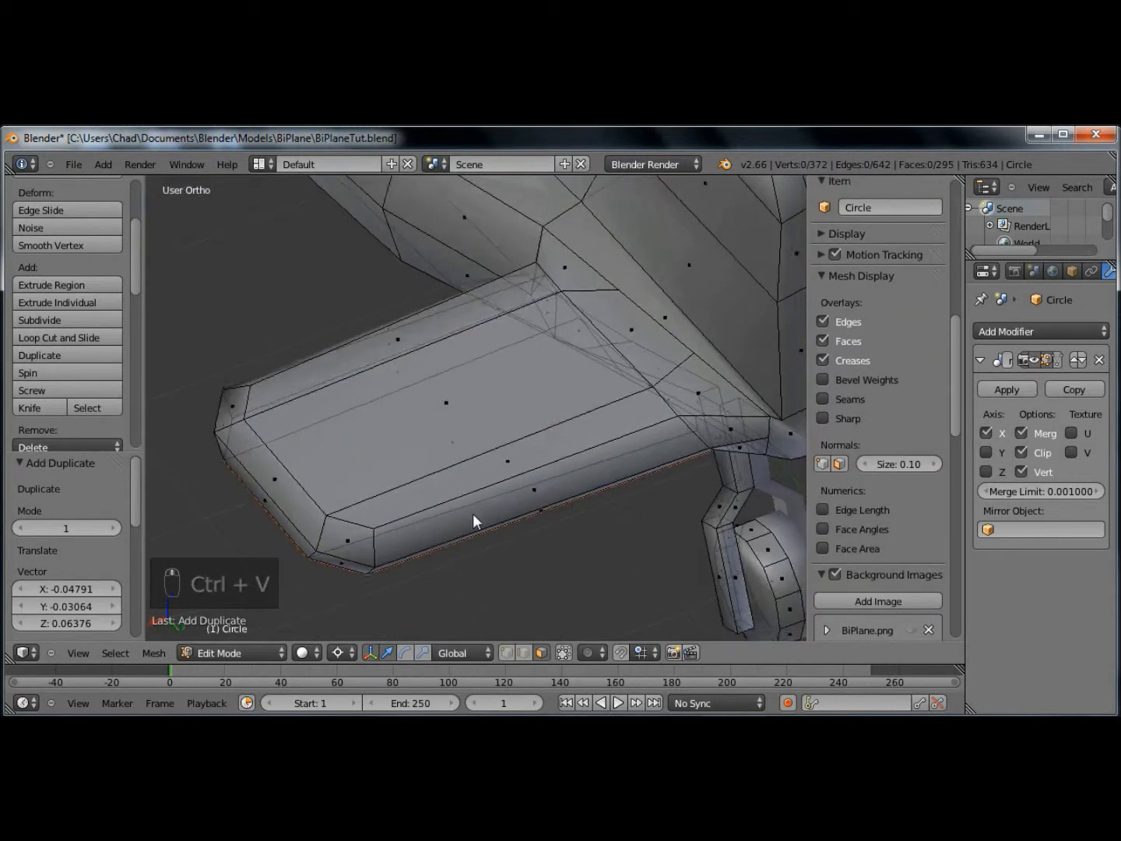
- Reselect the rear faces of the horizontal tail wing, adding the faces along the wing tip
{"action": "key", "text": "Tab"}
{"action": "key", "text": "Tab"}
{"action": "right_click", "coordinate": [446, 421], "text": "shift"}
{"action": "right_click", "coordinate": [536, 502], "text": "shift"}
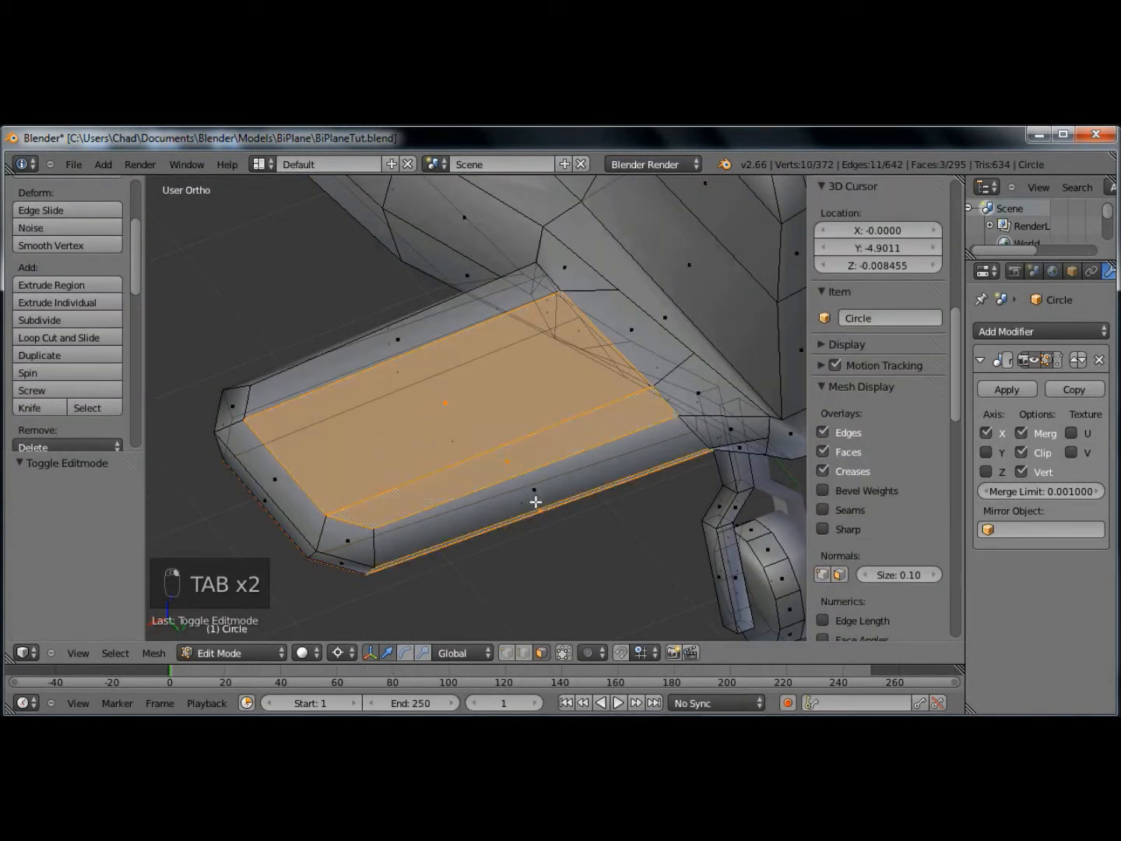
{"action": "right_click", "coordinate": [529, 487], "text": "shift"}
{"action": "middle_click_drag", "start_coordinate": [388, 521], "coordinate": [352, 548]}
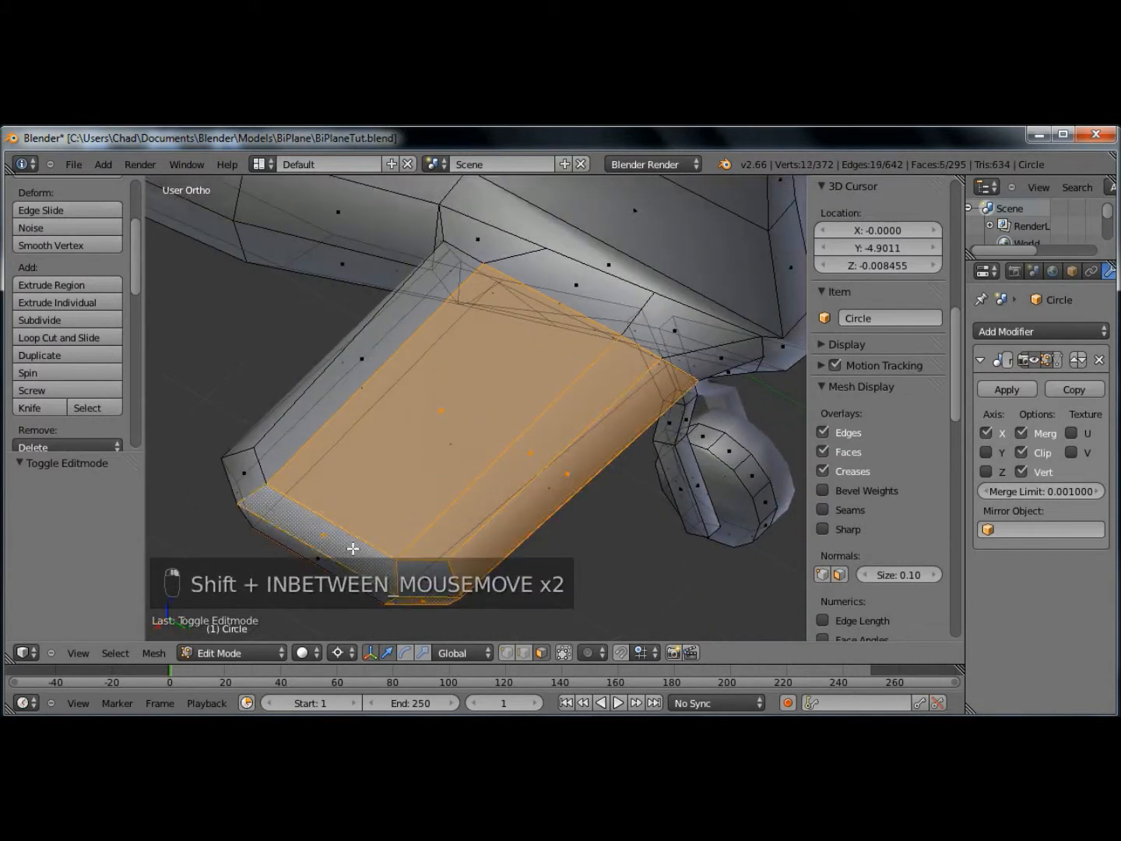
{"action": "key", "text": "ctrl+z"}
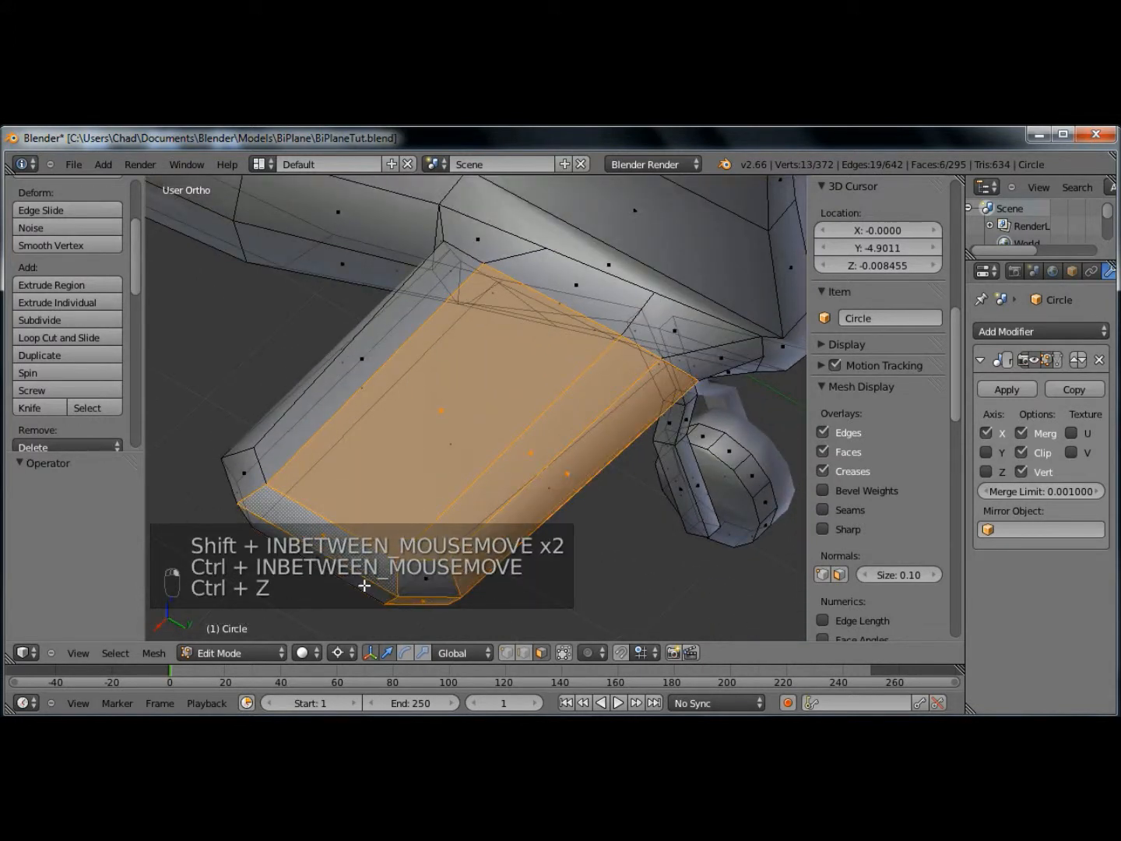
- Delete the separated copy of the tail wing faces
{"action": "key", "text": "Tab"}
{"action": "key", "text": "x"}
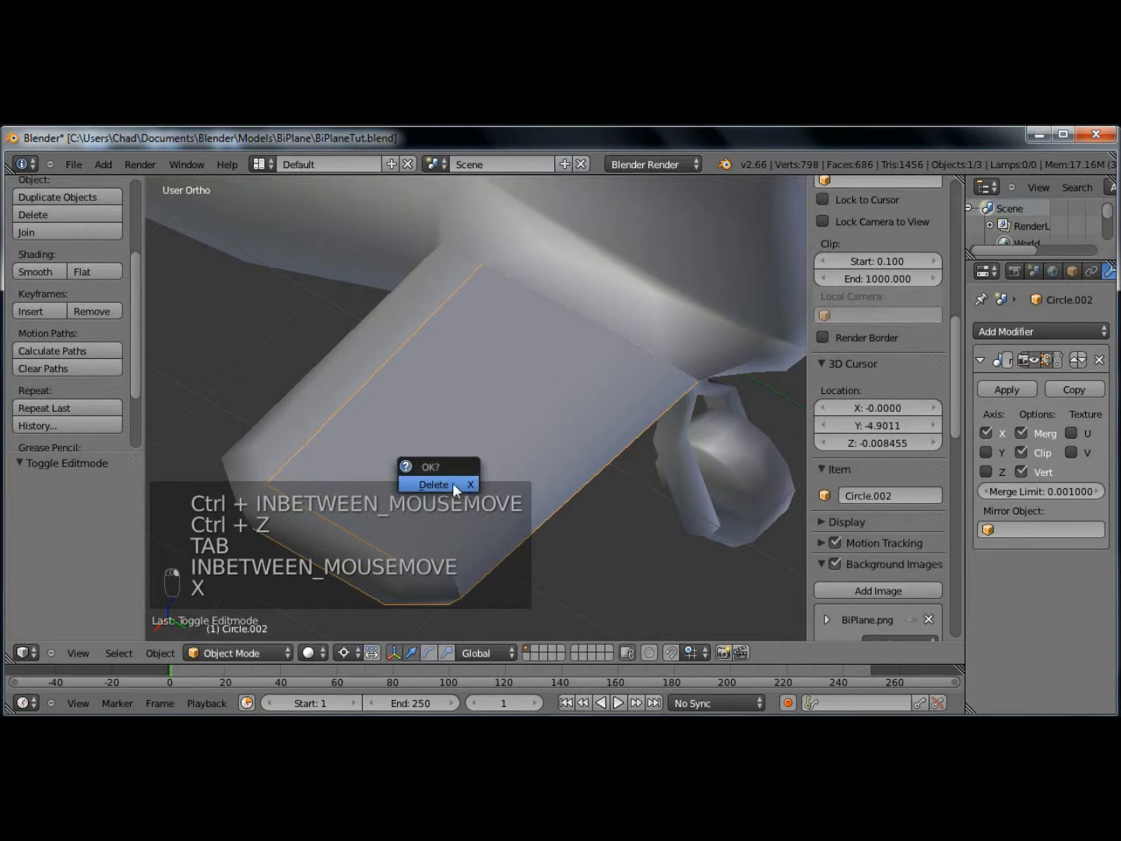
{"action": "left_click", "coordinate": [448, 482]}
- Select all ten rear and tip faces of the tail wing, duplicate them in place, and separate the copy as the elevator
{"action": "key", "text": "Tab"}
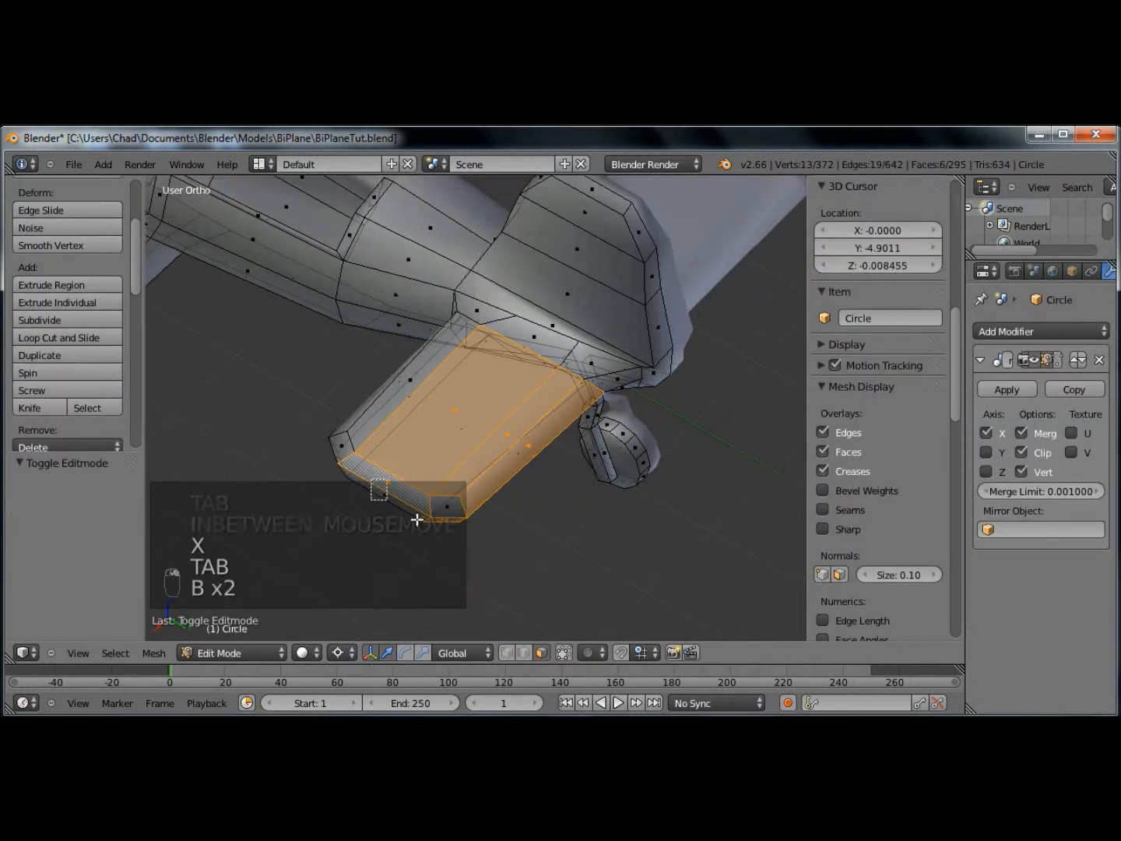
{"action": "middle_click_drag", "start_coordinate": [478, 557], "coordinate": [540, 576]}
{"action": "right_click", "coordinate": [472, 427], "text": "shift"}
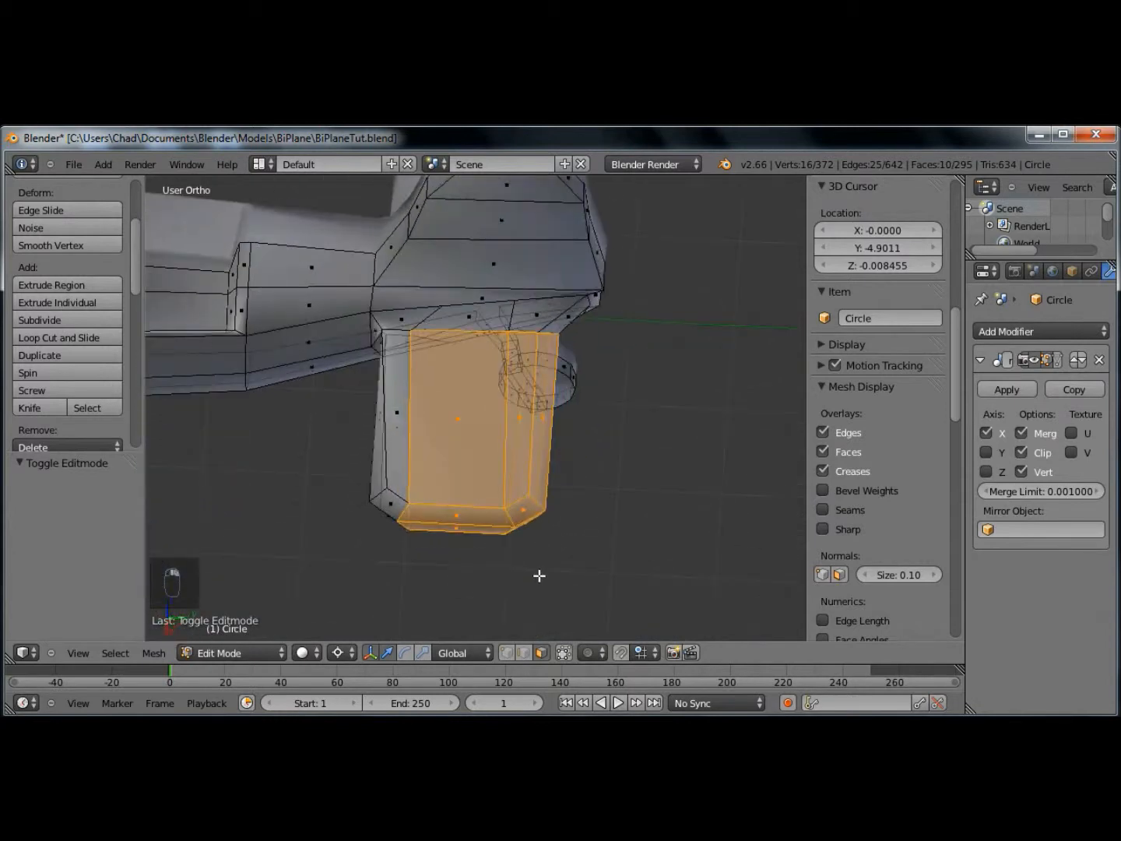
{"action": "key", "text": "KP_7"}
{"action": "key", "text": "shift+d"}
{"action": "left_click", "coordinate": [565, 463]}
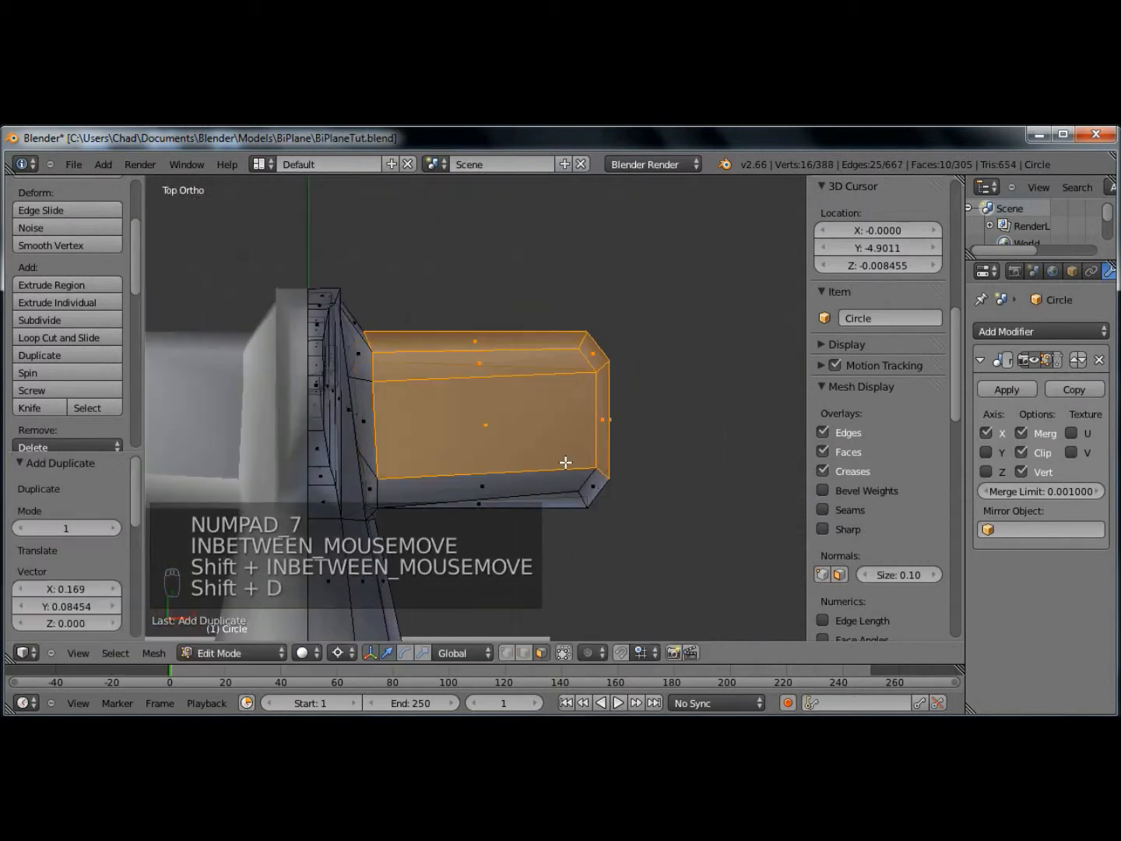
{"action": "key", "text": "ctrl+v"}
{"action": "key", "text": "Escape"}
{"action": "key", "text": "ctrl+v"}
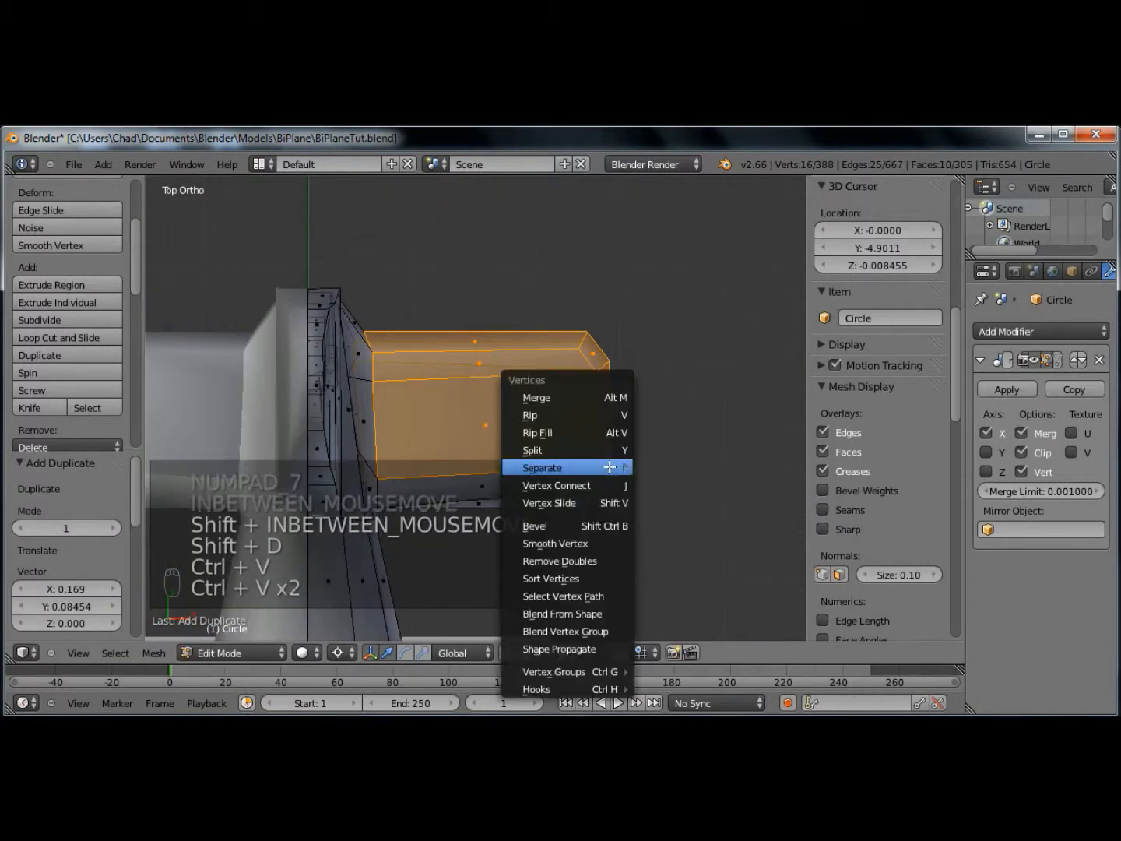
{"action": "left_click", "coordinate": [632, 464]}
- Delete the ten original rear and tip faces from the body mesh beneath the separated elevator
{"action": "key", "text": "Tab"}
{"action": "scroll", "coordinate": [542, 466], "scroll_direction": "up", "scroll_amount": 3}
{"action": "key", "text": "Tab"}
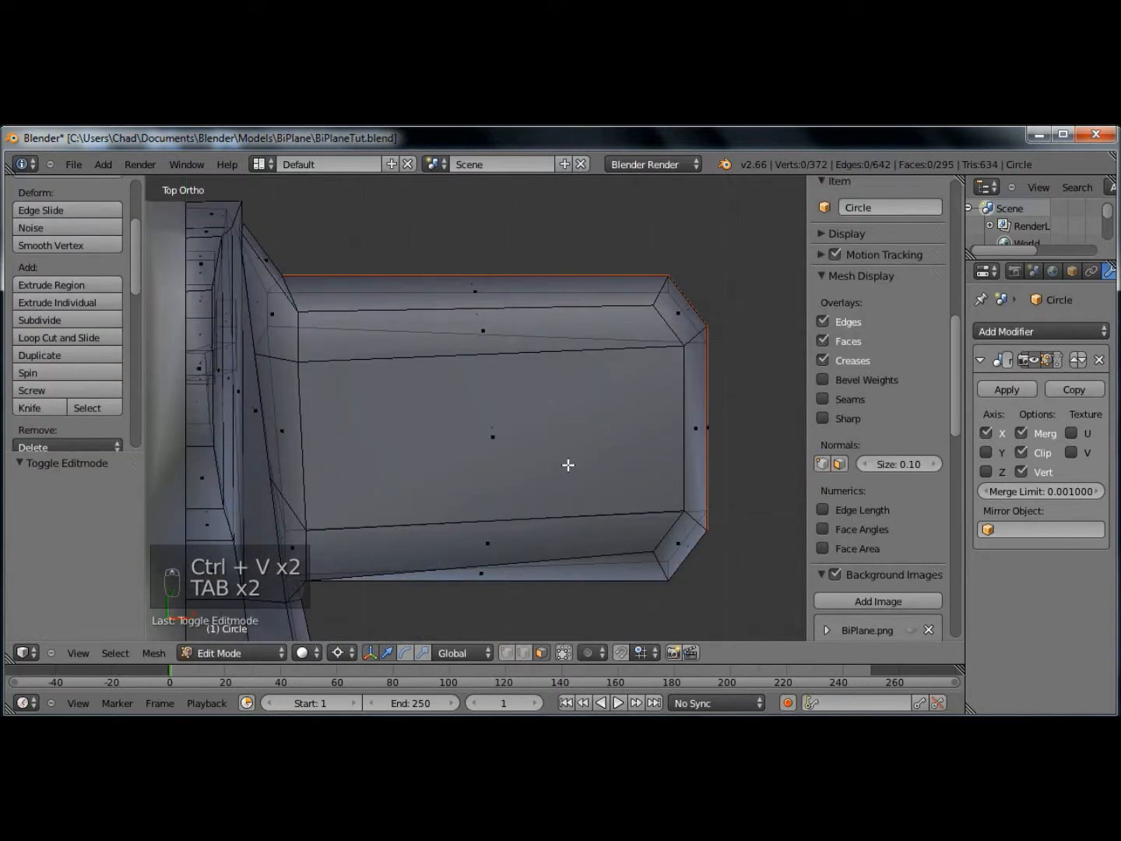
{"action": "key", "text": "b"}
{"action": "left_click_drag", "start_coordinate": [458, 232], "coordinate": [750, 487]}
{"action": "key", "text": "x"}
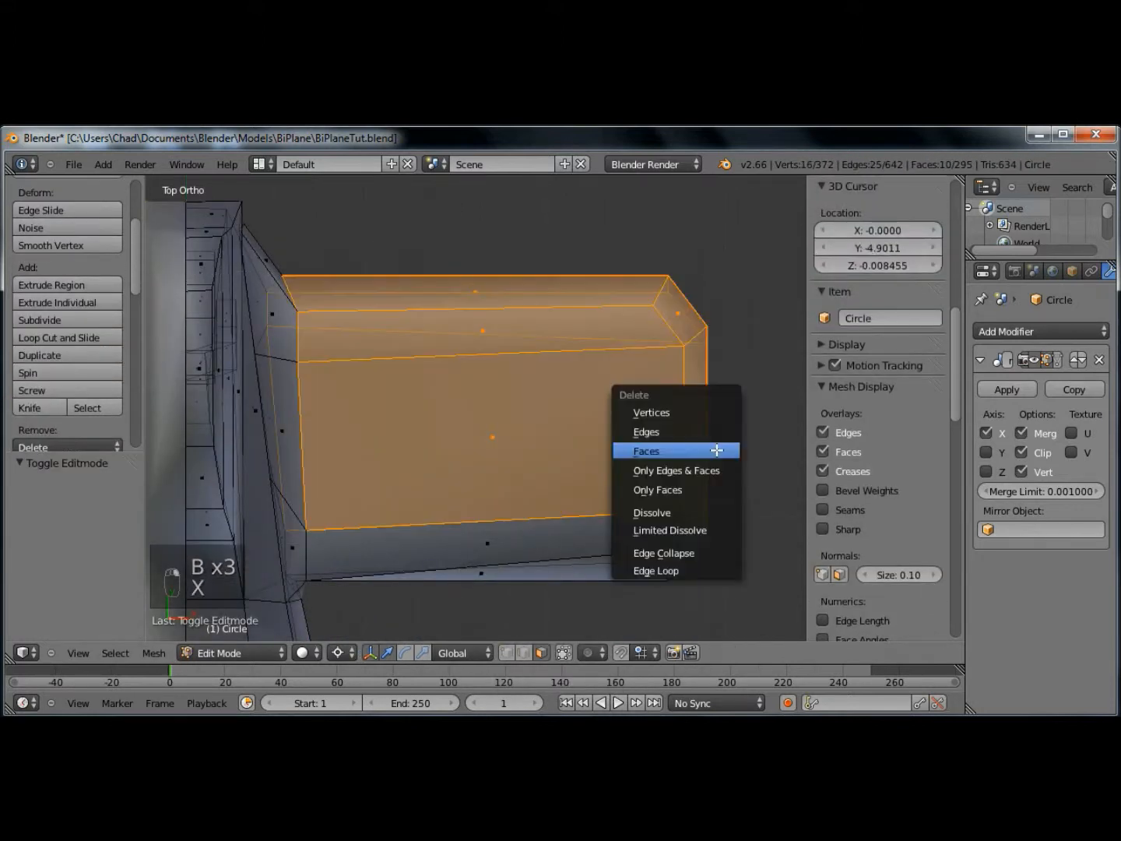
{"action": "left_click", "coordinate": [700, 452]}
- Try to flatten the fixed tail wing's three open tip vertices by scaling them to 0 along X
{"action": "middle_click_drag", "start_coordinate": [700, 452], "coordinate": [455, 424]}
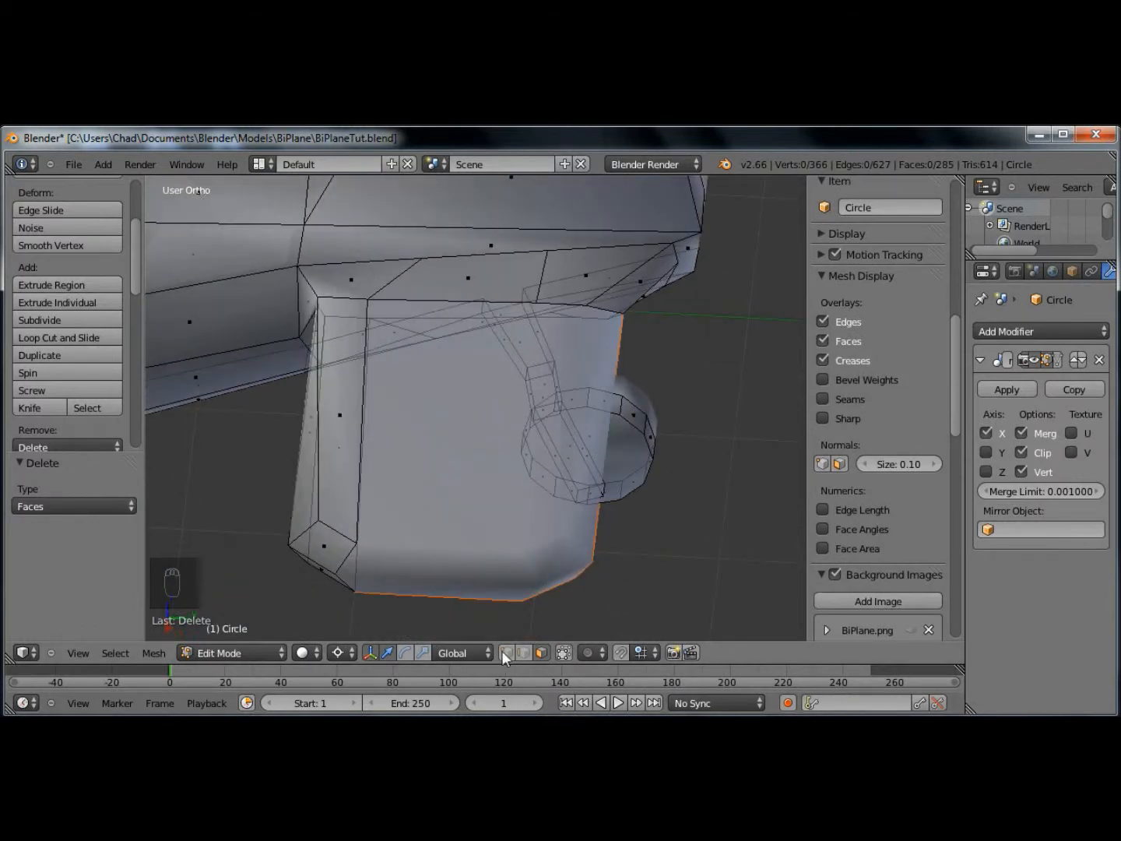
{"action": "right_click", "coordinate": [340, 574]}
{"action": "key", "text": "b"}
{"action": "left_click_drag", "start_coordinate": [382, 627], "coordinate": [382, 627]}
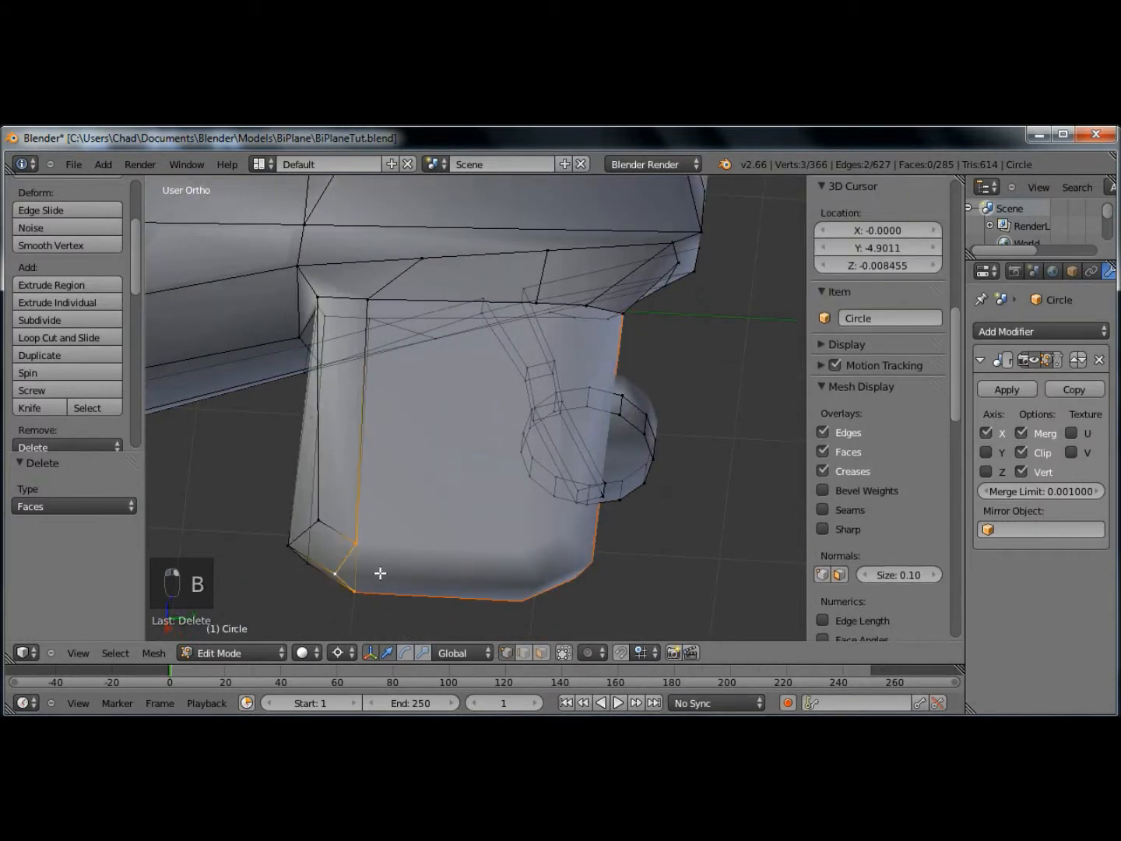
{"action": "key", "text": "KP_7"}
{"action": "key", "text": "s"}
{"action": "left_click", "coordinate": [557, 471]}
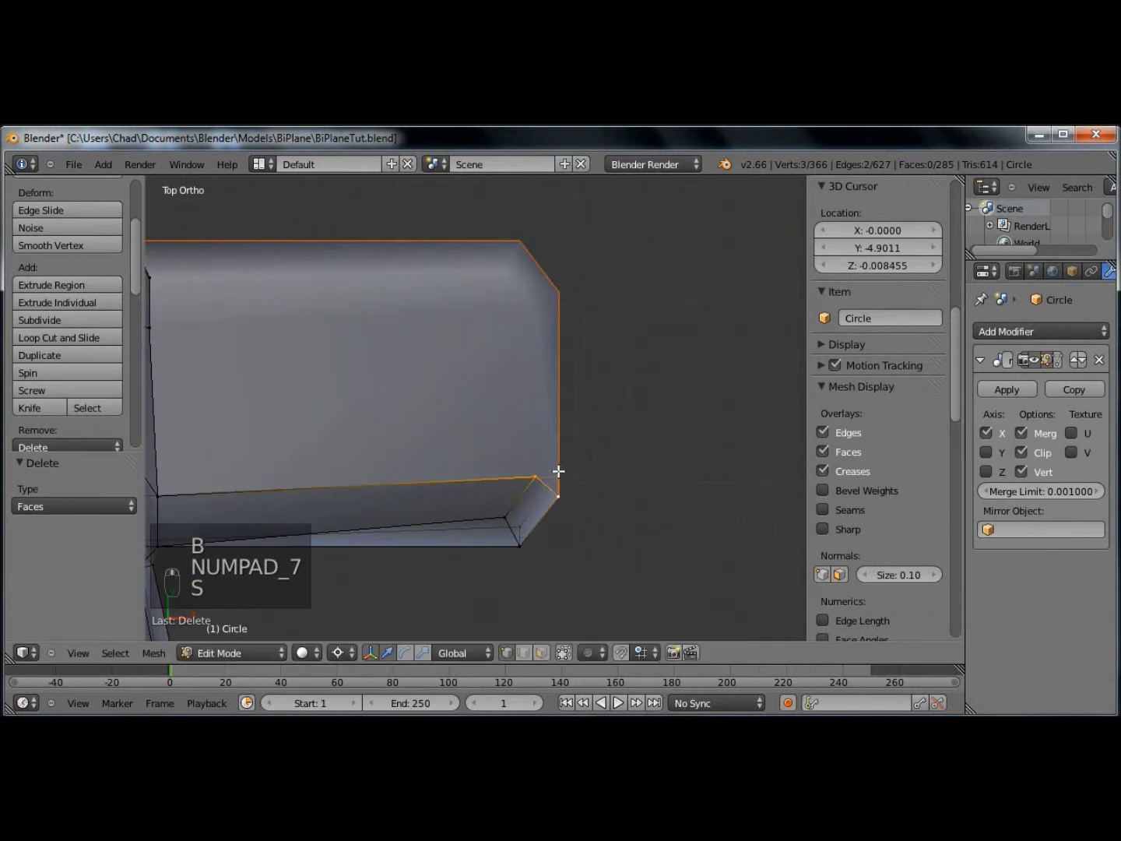
{"action": "key", "text": "s"}
{"action": "right_click", "coordinate": [580, 472]}
{"action": "key", "text": "s"}
{"action": "key", "text": "x"}
{"action": "key", "text": "0"}
{"action": "left_click", "coordinate": [595, 469]}
{"action": "key", "text": "ctrl+z"}
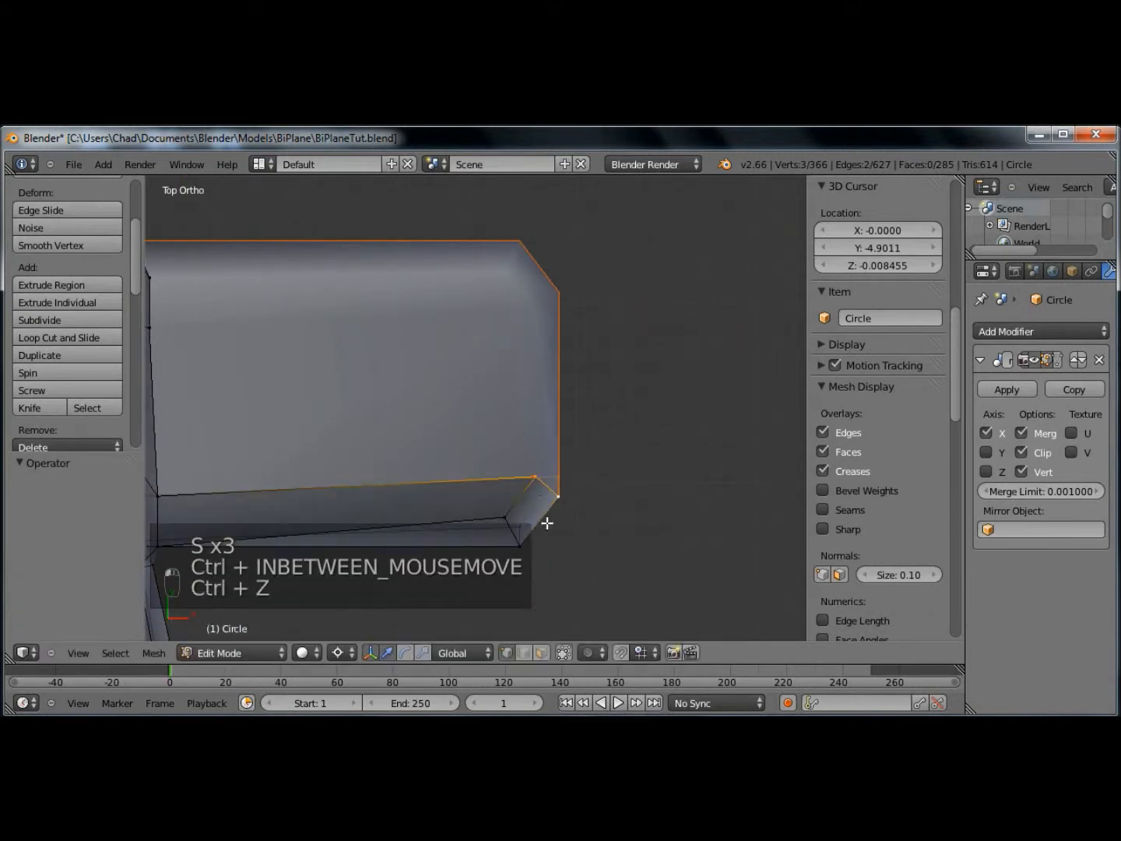
- Flatten the fixed tail wing's three open tip vertices along X about the selection's center, and move them out to the wing tip
{"action": "key", "text": "a"}
{"action": "key", "text": "b"}
{"action": "left_click_drag", "start_coordinate": [509, 441], "coordinate": [600, 495]}
{"action": "key", "text": "s"}
{"action": "key", "text": "x"}
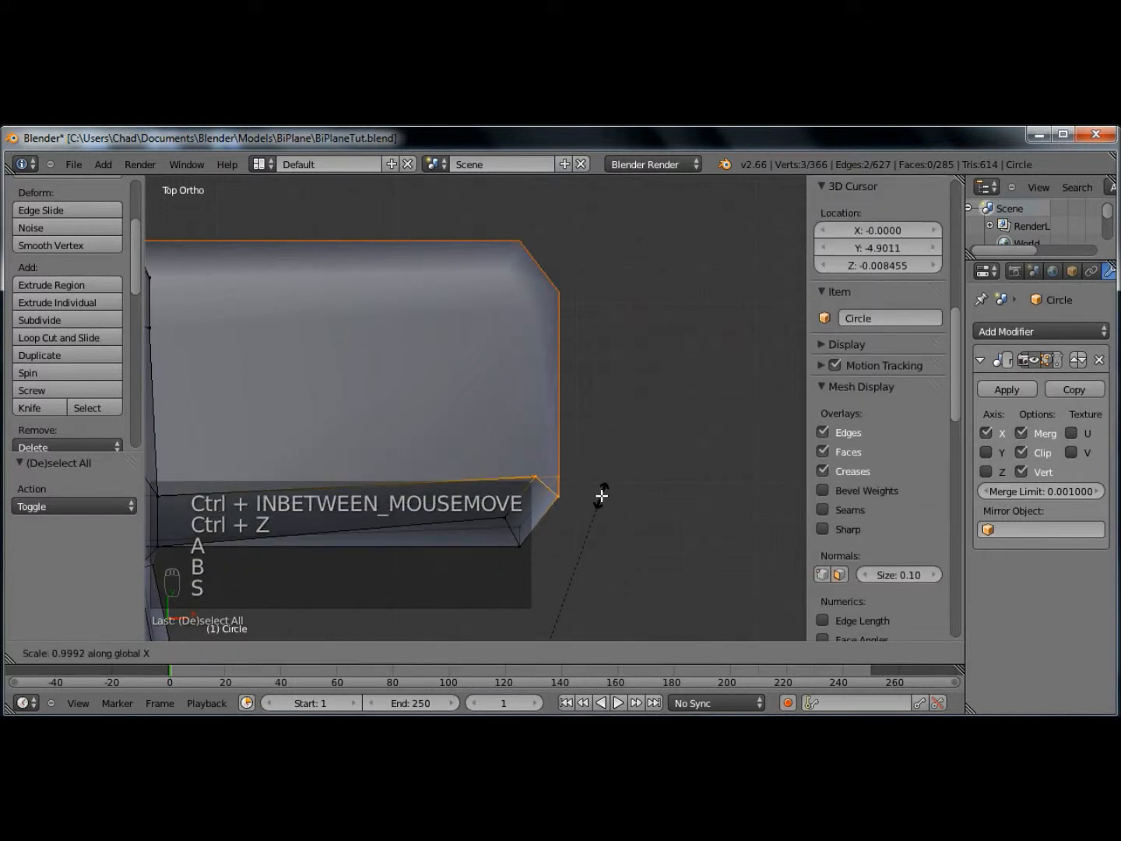
{"action": "key", "text": "0"}
{"action": "right_click", "coordinate": [601, 495]}
{"action": "left_click", "coordinate": [342, 652]}
{"action": "left_click", "coordinate": [370, 633]}
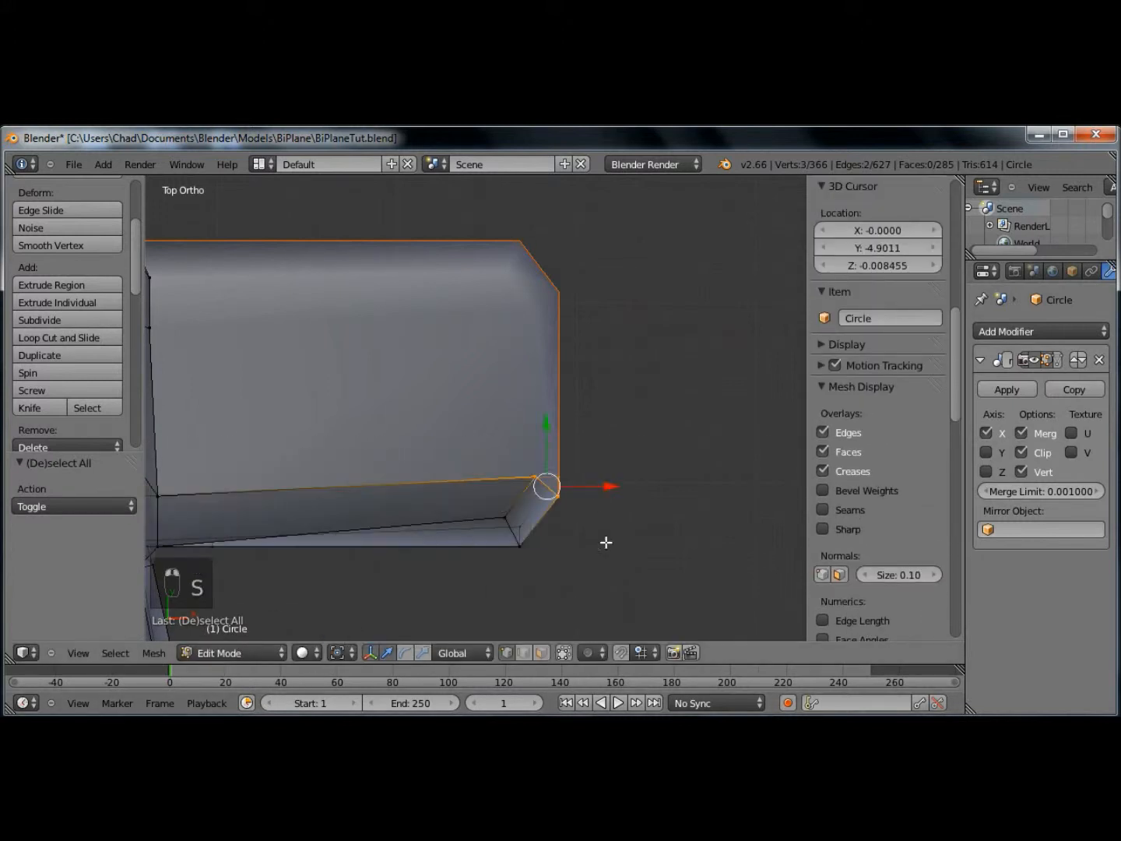
{"action": "key", "text": "s"}
{"action": "key", "text": "x"}
{"action": "key", "text": "Return"}
{"action": "key", "text": "g"}
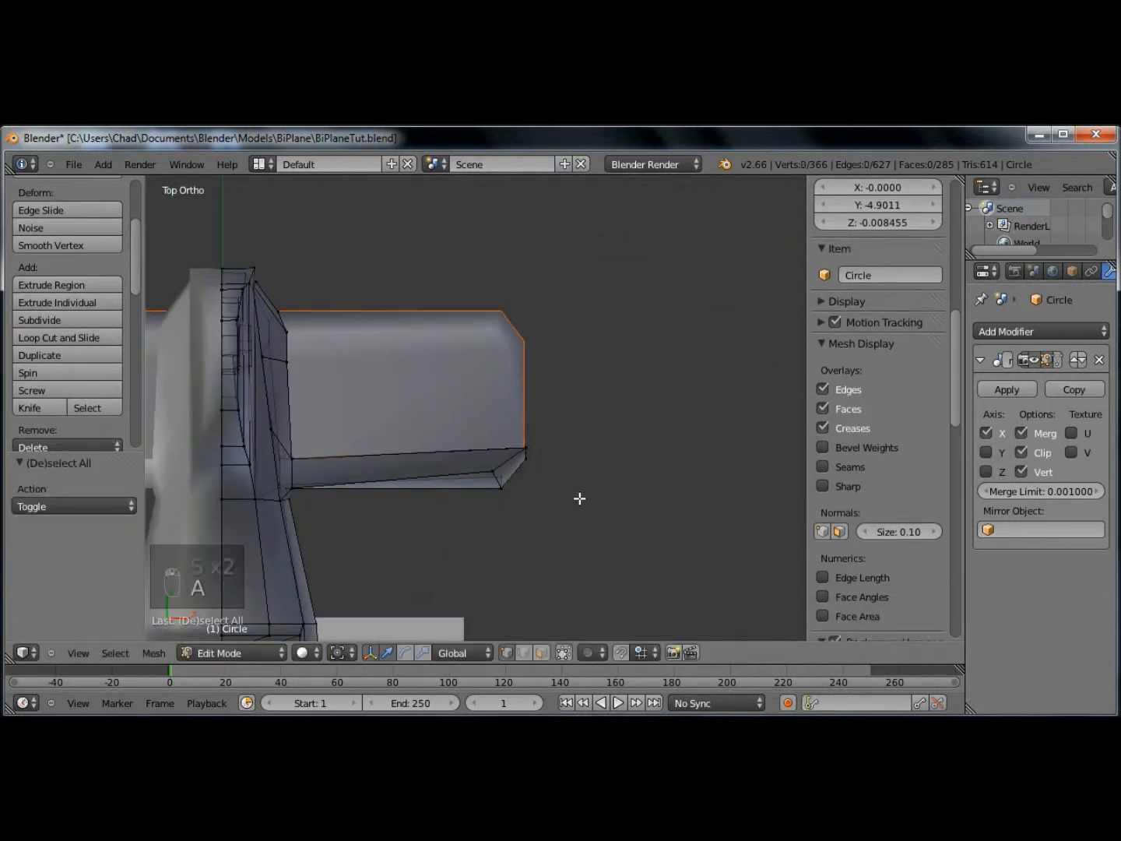
- Leave the body mesh and open the separated elevator for editing at its fuselage end
{"action": "key", "text": "Tab"}
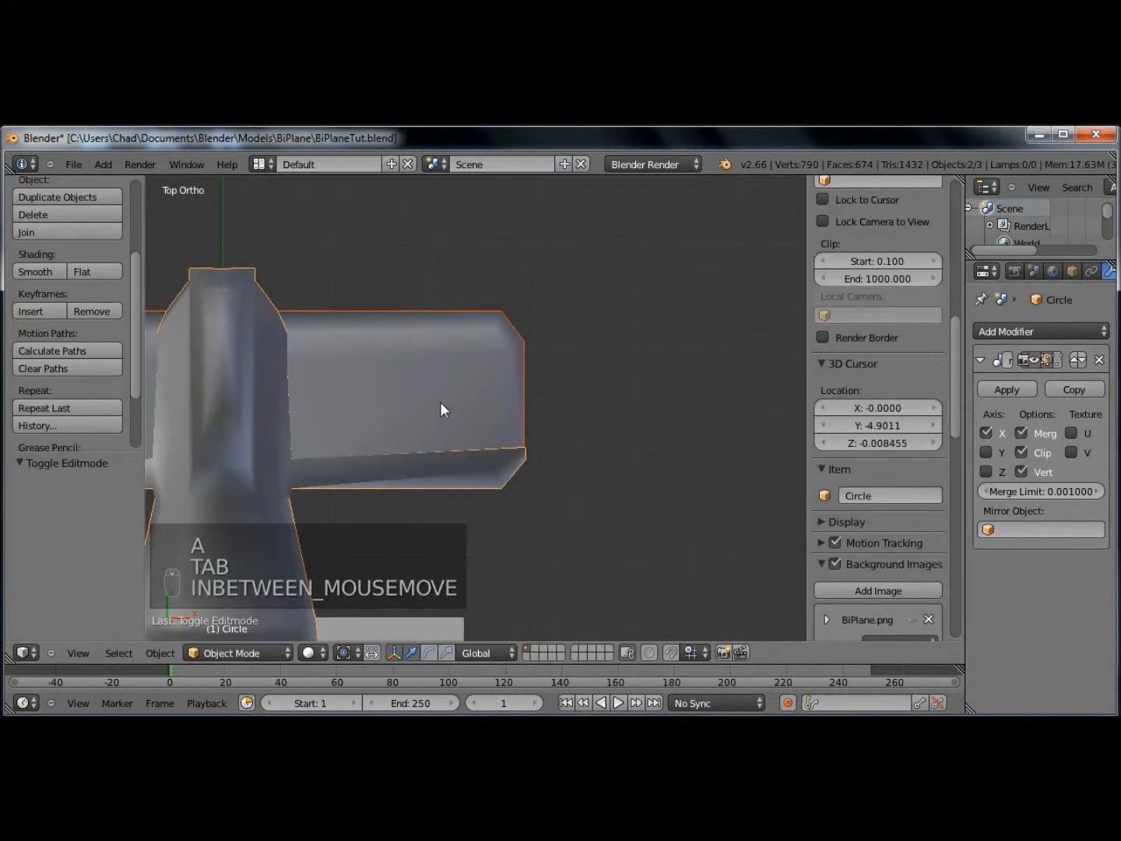
{"action": "key", "text": "Tab"}
{"action": "middle_click_drag", "start_coordinate": [368, 420], "coordinate": [633, 431], "text": "shift"}
{"action": "key", "text": "b"}
{"action": "right_click", "coordinate": [375, 252]}
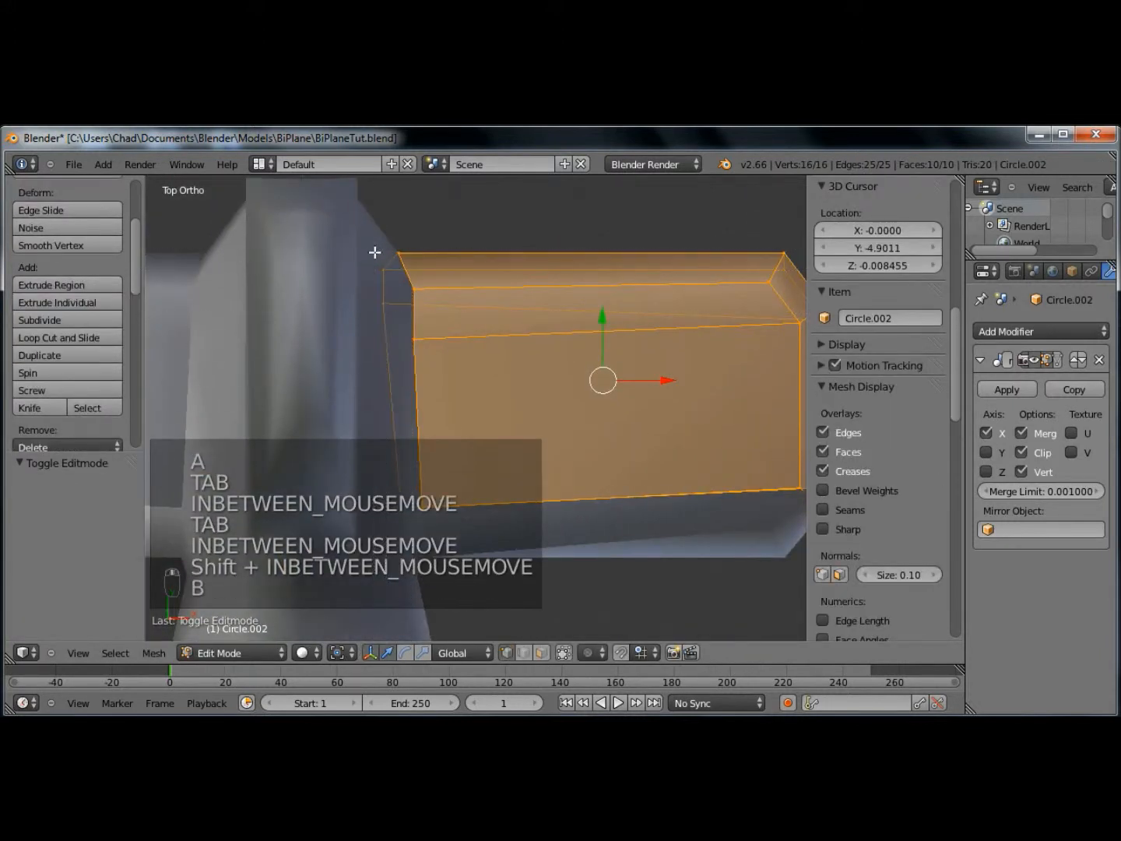
- Flatten the elevator's five rear vertices at the fuselage end by scaling them to 0 along X
{"action": "key", "text": "a"}
{"action": "key", "text": "b"}
{"action": "left_click_drag", "start_coordinate": [365, 226], "coordinate": [450, 521]}
{"action": "key", "text": "s"}
{"action": "key", "text": "x"}
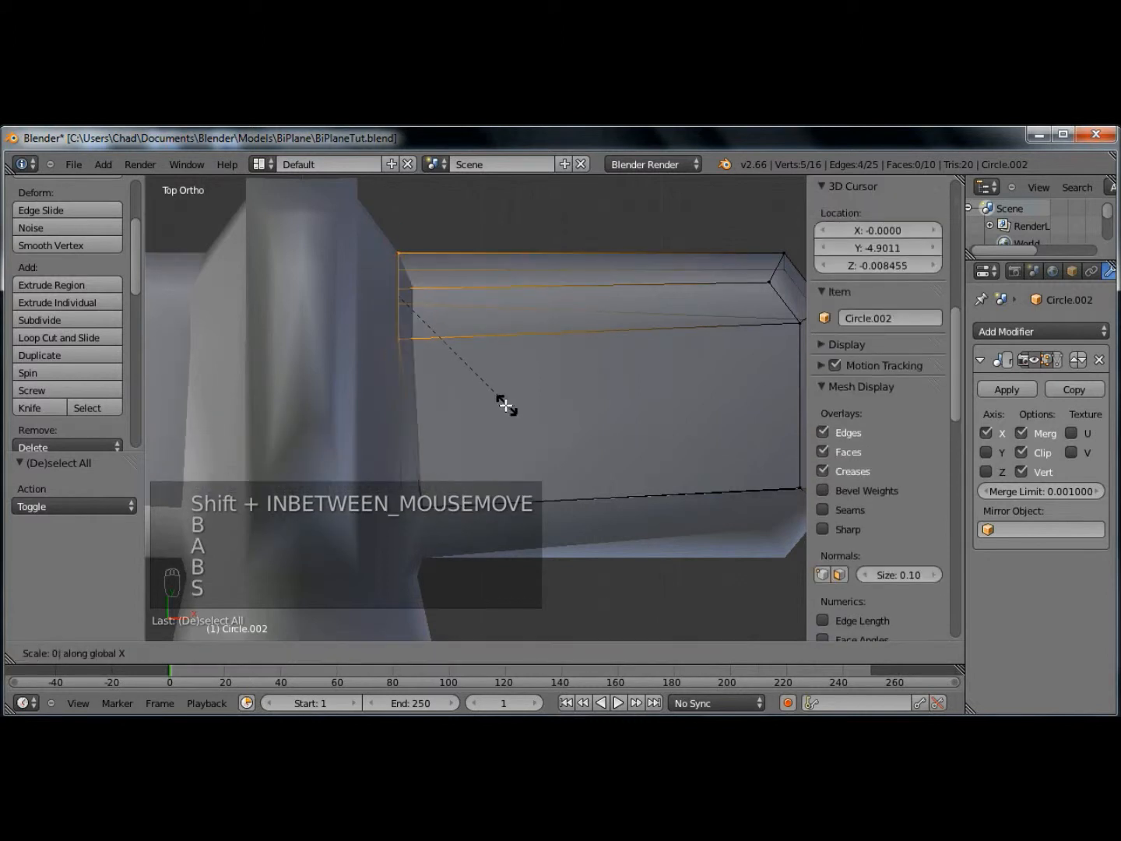
{"action": "key", "text": "0"}
{"action": "key", "text": "Return"}
- Align all seven fuselage-end vertices of the elevator at scale 0 along X and move them about 0.05 away from the fuselage
{"action": "key", "text": "s"}
{"action": "key", "text": "x"}
{"action": "key", "text": "0"}
{"action": "key", "text": "Return"}
{"action": "key", "text": "g"}
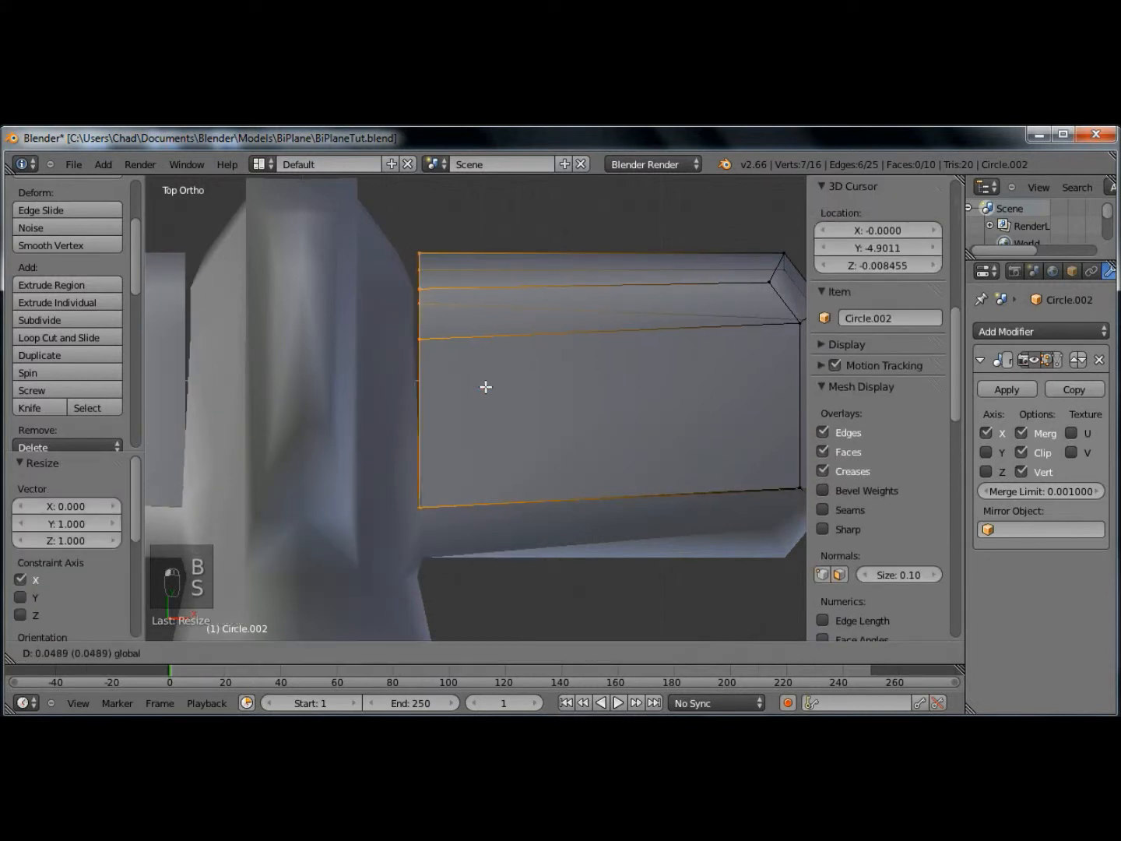
{"action": "left_click", "coordinate": [487, 389]}
- Flatten the elevator's five hinge-side vertices to scale 0 along Y and move them slightly back from the fixed wing
{"action": "middle_click_drag", "start_coordinate": [598, 448], "coordinate": [437, 438], "text": "shift"}
{"action": "key", "text": "a"}
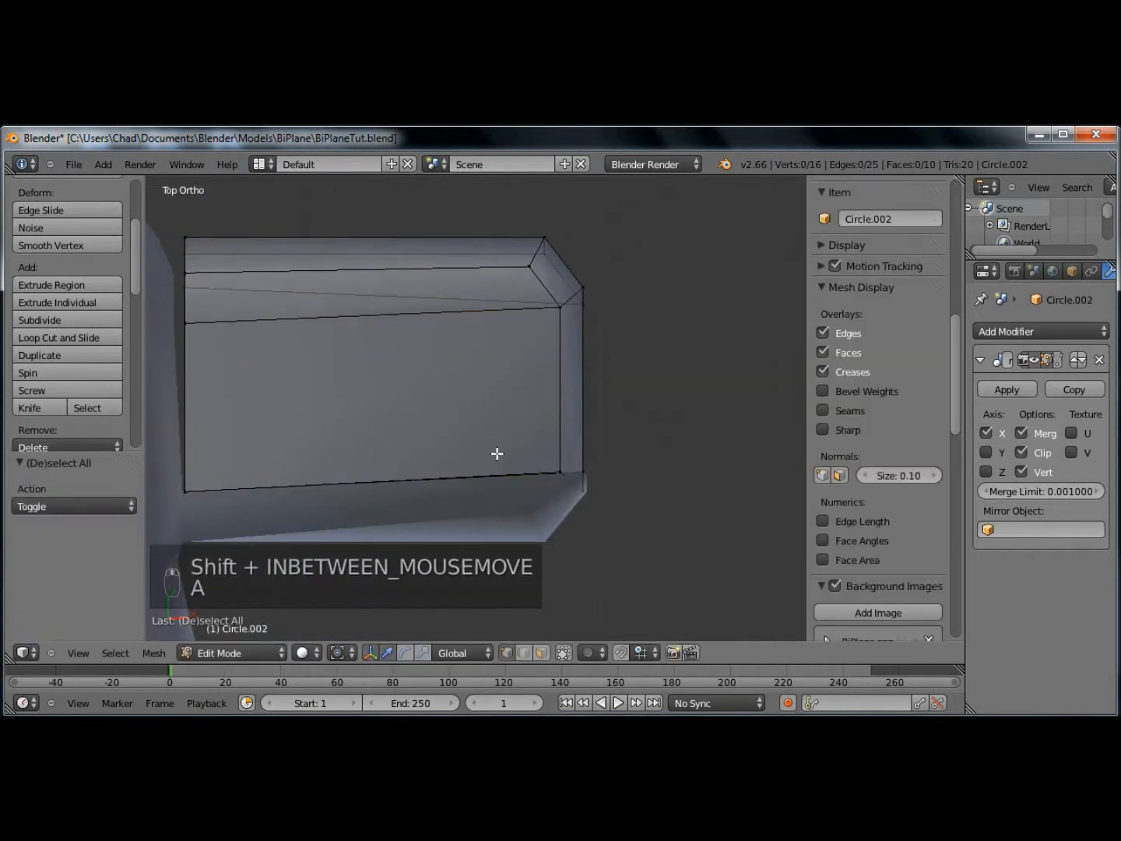
{"action": "key", "text": "b"}
{"action": "left_click_drag", "start_coordinate": [488, 452], "coordinate": [599, 494]}
{"action": "key", "text": "b"}
{"action": "left_click_drag", "start_coordinate": [160, 451], "coordinate": [677, 560]}
{"action": "key", "text": "s"}
{"action": "left_click", "coordinate": [610, 532]}
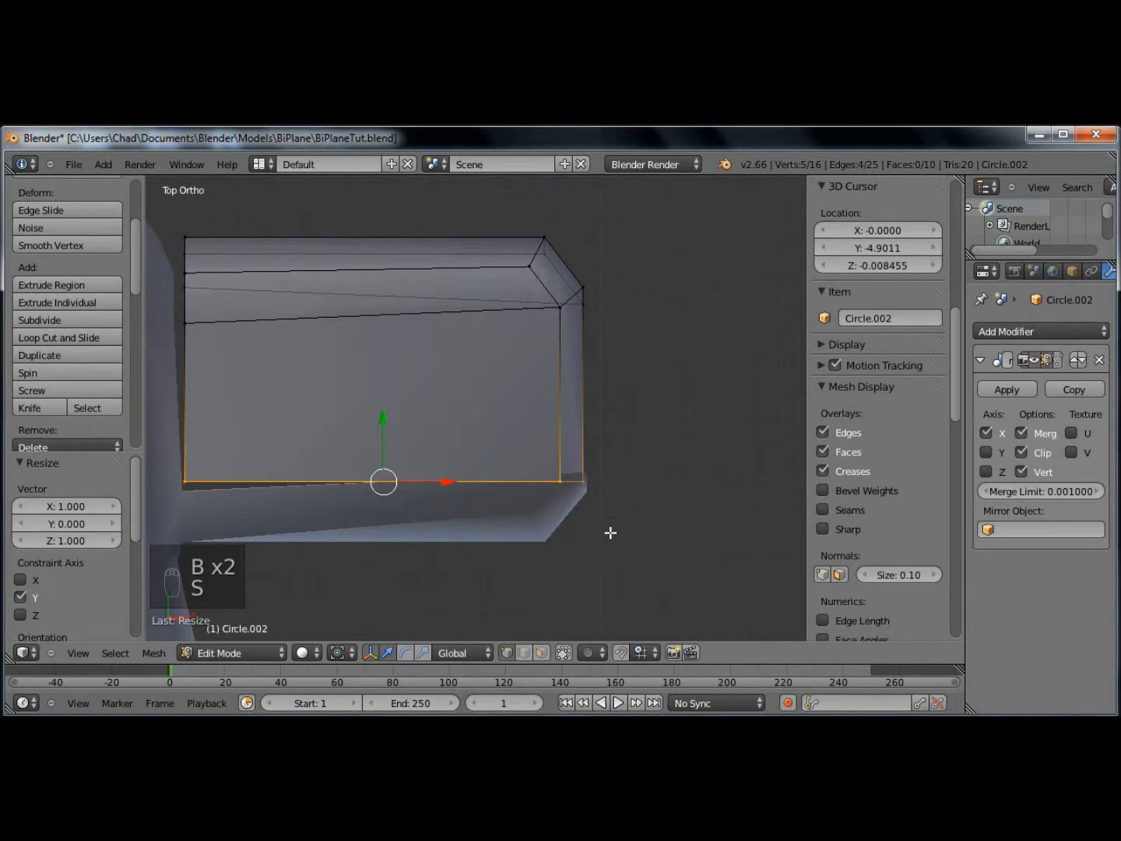
{"action": "left_click_drag", "start_coordinate": [393, 420], "coordinate": [393, 411]}
- Open the body mesh for editing, flatten the fixed tail wing's hinge-side vertices along Y, and move them slightly toward the elevator
{"action": "key", "text": "Tab"}
{"action": "right_click", "coordinate": [385, 509]}
{"action": "key", "text": "Tab"}
{"action": "key", "text": "a"}
{"action": "key", "text": "a"}
{"action": "key", "text": "a"}
{"action": "key", "text": "b"}
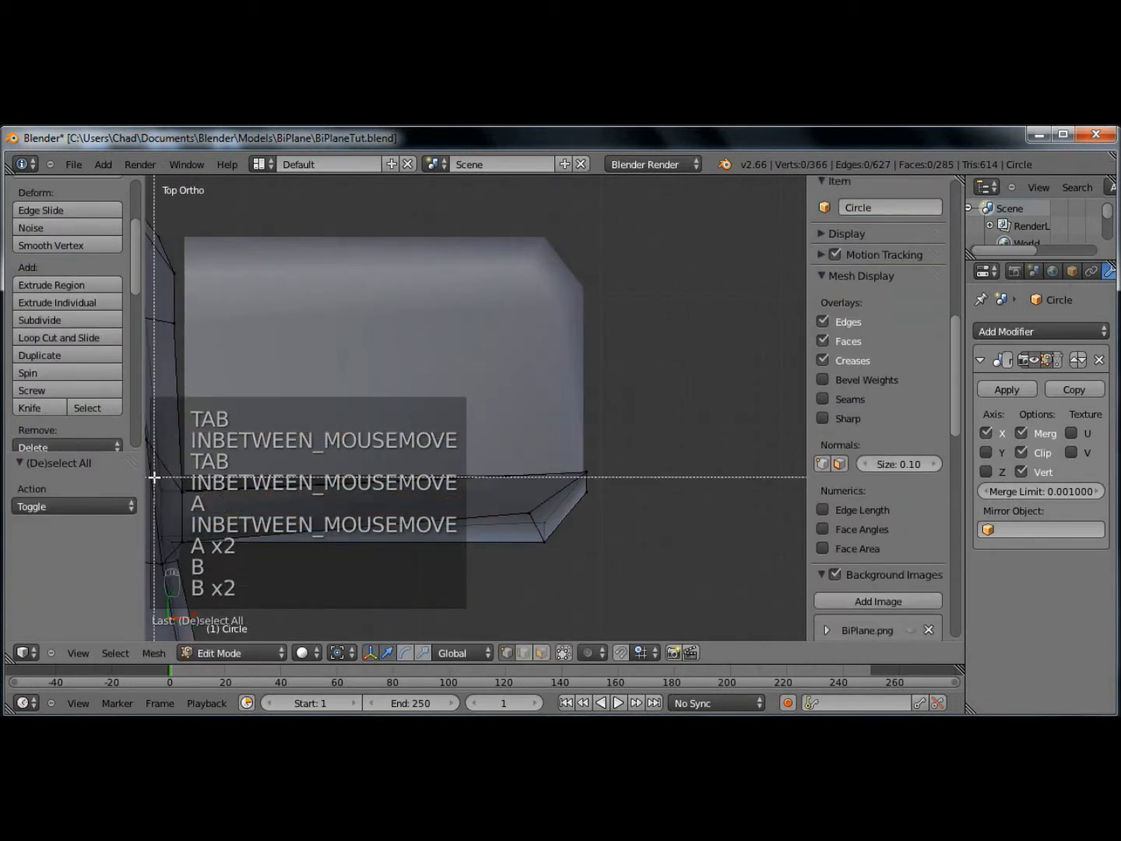
{"action": "left_click_drag", "start_coordinate": [613, 494], "coordinate": [613, 490]}
{"action": "key", "text": "b"}
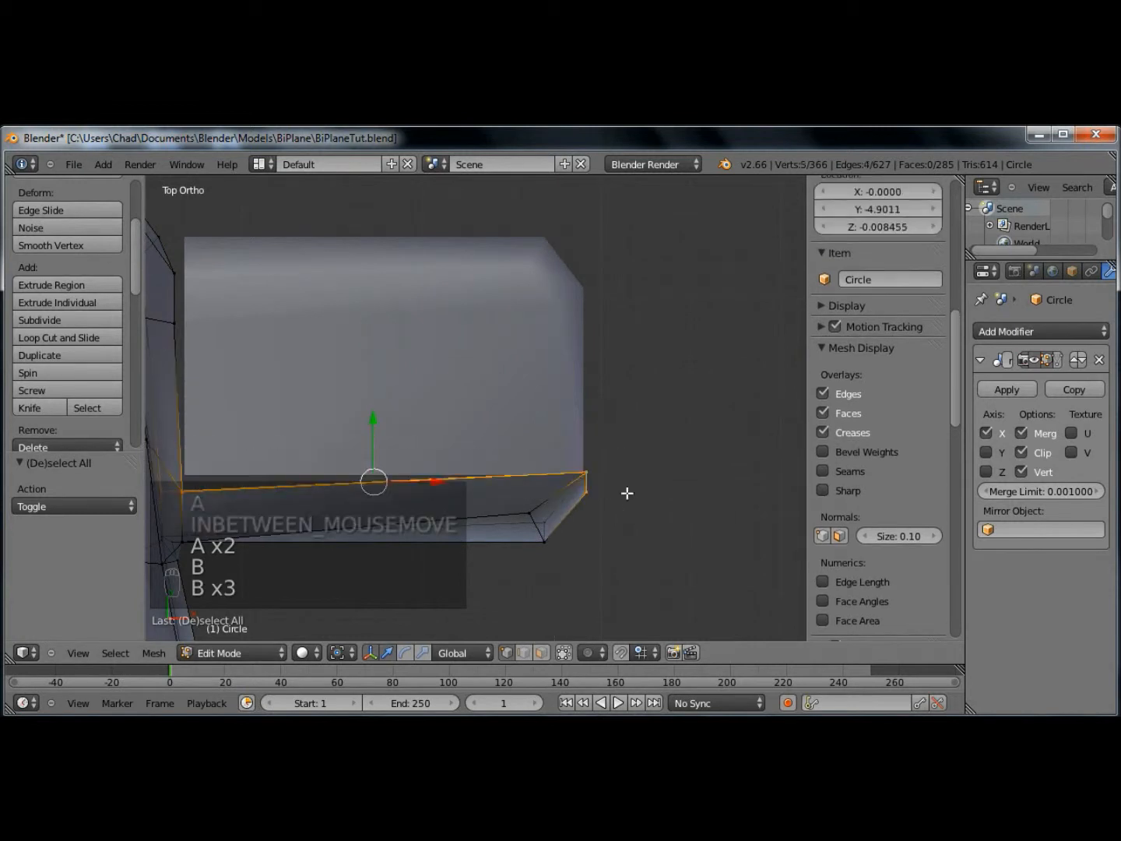
{"action": "key", "text": "s"}
{"action": "key", "text": "Return"}
{"action": "left_click_drag", "start_coordinate": [378, 422], "coordinate": [376, 417]}
- Flatten the three fuselage vertices beside the elevator's inner end by scaling them to 0 along X
{"action": "key", "text": "a"}
{"action": "key", "text": "b"}
{"action": "key", "text": "b"}
{"action": "left_click_drag", "start_coordinate": [165, 242], "coordinate": [234, 487]}
{"action": "key", "text": "s"}
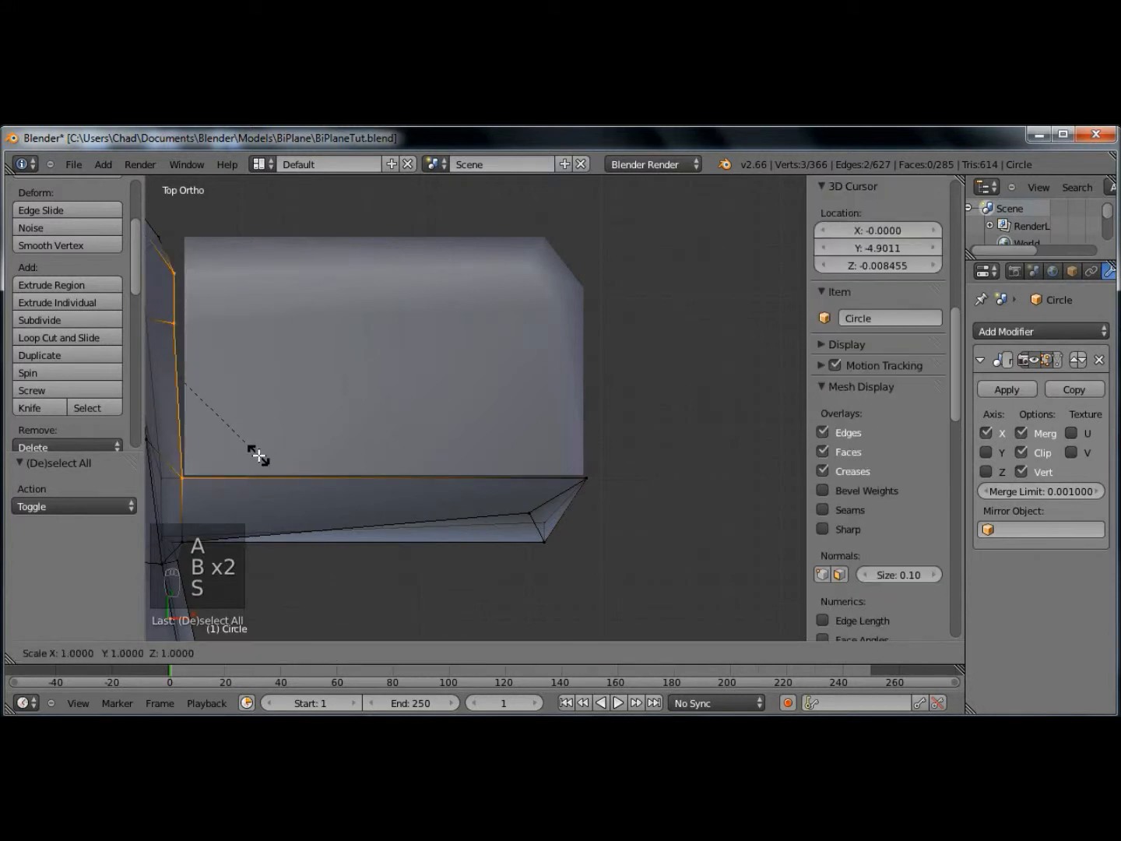
{"action": "left_click", "coordinate": [258, 456]}
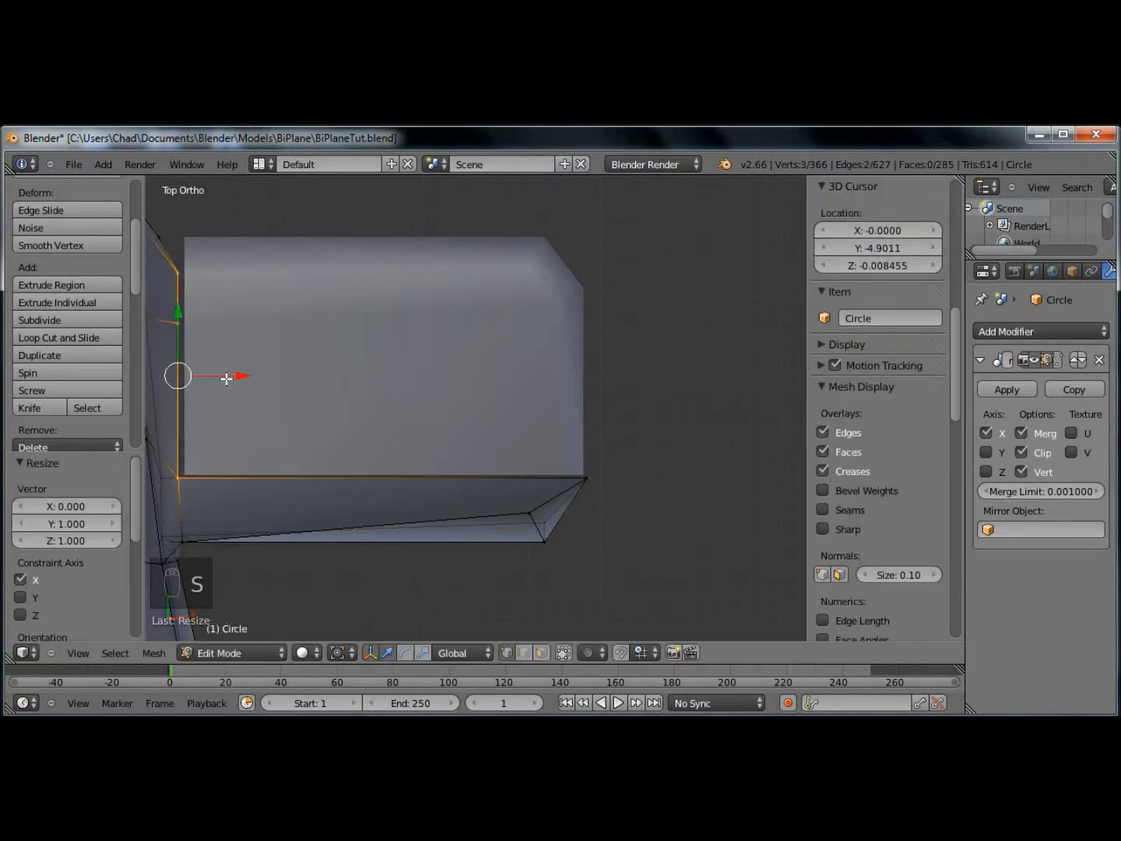
- Leave the body mesh and open the elevator for editing, viewed toward its open hinge side
{"action": "key", "text": "Tab"}
{"action": "scroll", "coordinate": [604, 515], "scroll_direction": "down", "scroll_amount": 4}
{"action": "middle_click_drag", "start_coordinate": [603, 515], "coordinate": [440, 362]}
{"action": "middle_click_drag", "start_coordinate": [559, 422], "coordinate": [500, 402], "text": "shift"}
{"action": "scroll", "coordinate": [500, 403], "scroll_direction": "up", "scroll_amount": 3}
{"action": "right_click", "coordinate": [499, 403]}
{"action": "key", "text": "Tab"}
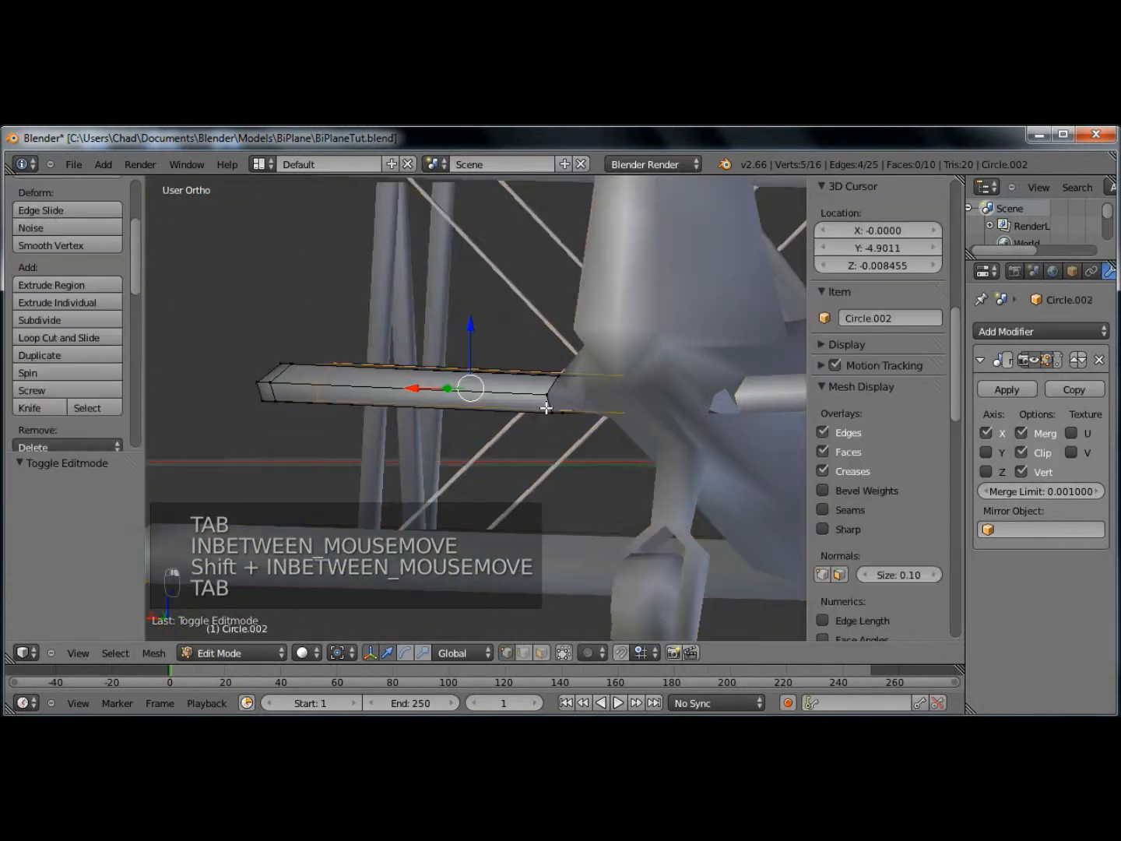
- Select the elevator's hinge-side vertices, fill that open side with a face, and leave mesh editing
{"action": "scroll", "coordinate": [573, 417], "scroll_direction": "up", "scroll_amount": 5}
{"action": "key", "text": "a"}
{"action": "key", "text": "a"}
{"action": "key", "text": "a"}
{"action": "key", "text": "a"}
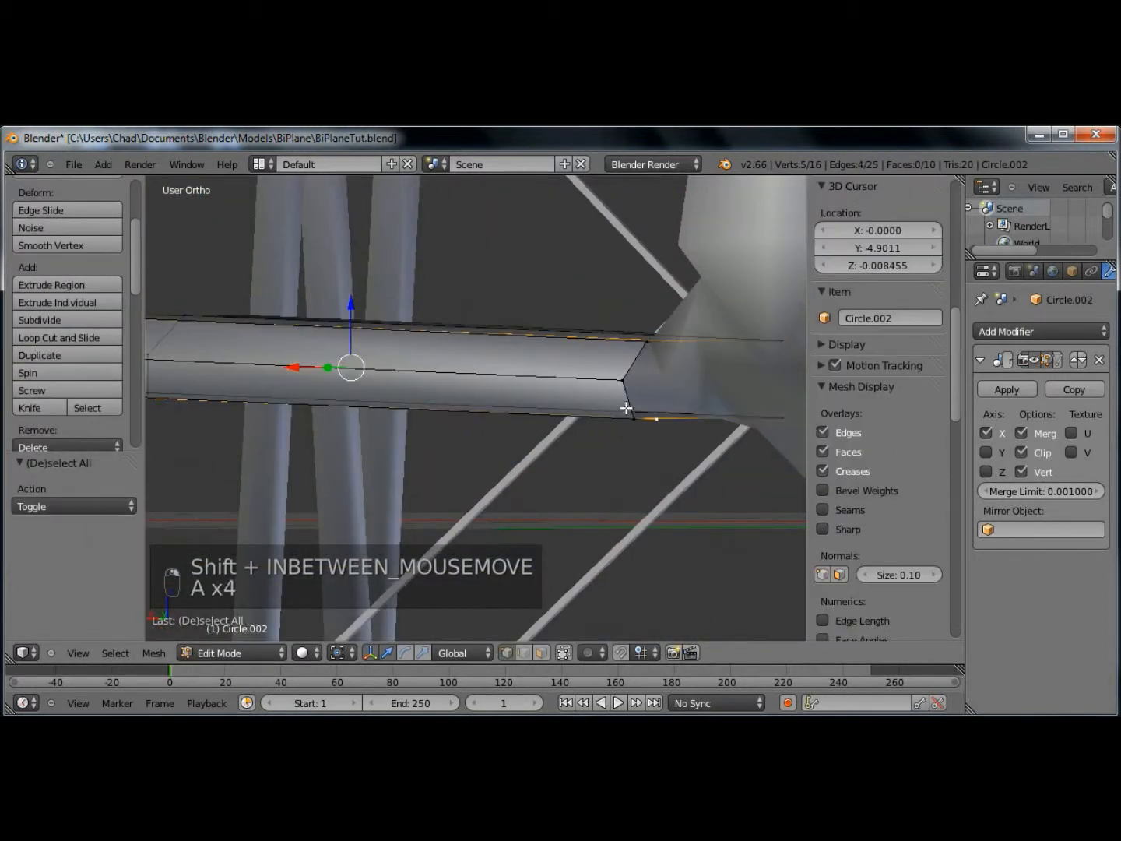
{"action": "key", "text": "a"}
{"action": "key", "text": "KP_1"}
{"action": "key", "text": "KP_3"}
{"action": "key", "text": "b"}
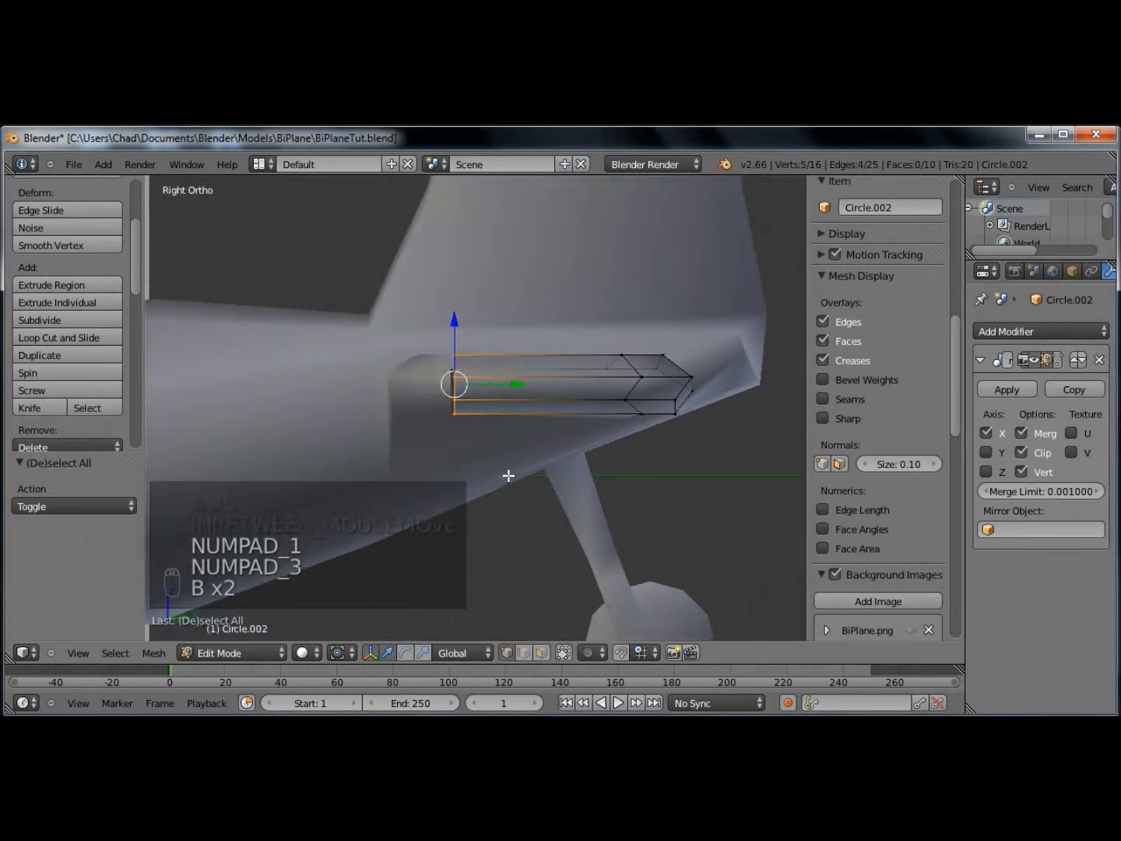
{"action": "key", "text": "f"}
{"action": "key", "text": "a"}
{"action": "middle_click_drag", "start_coordinate": [537, 445], "coordinate": [594, 447]}
{"action": "key", "text": "Tab"}
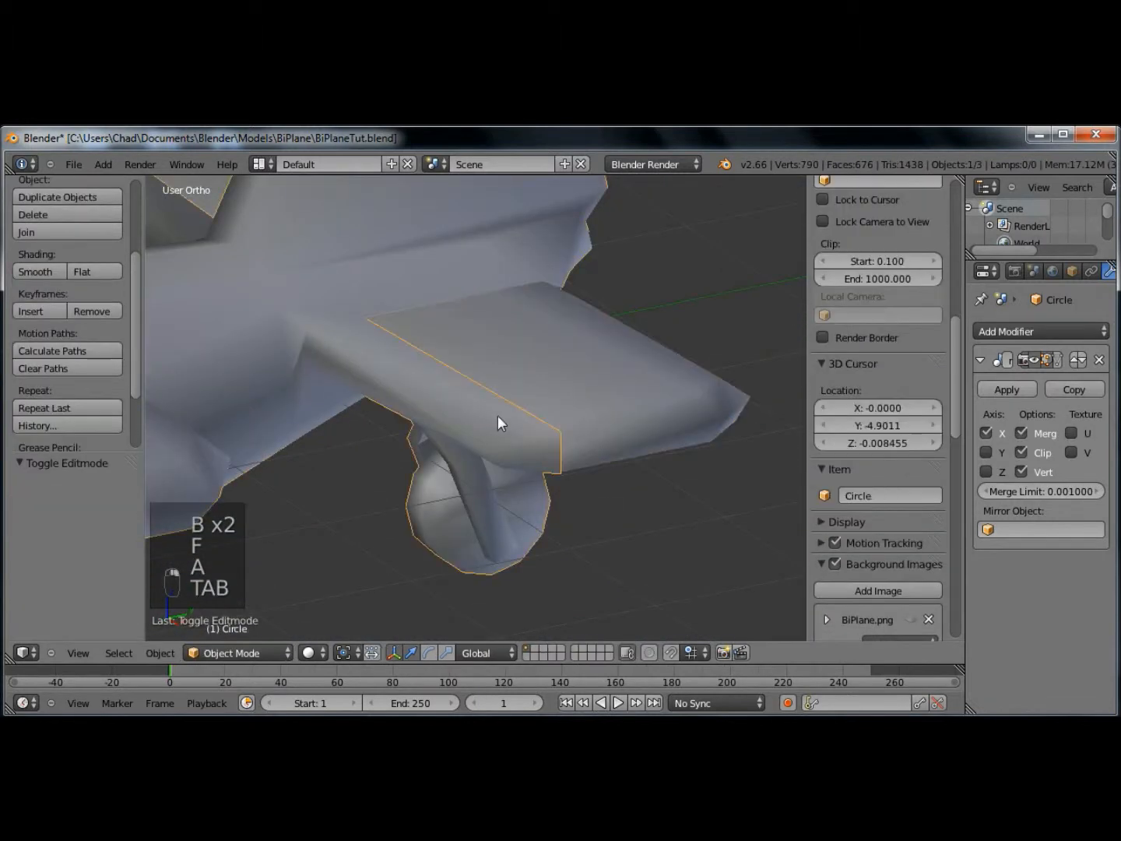
- Open the body mesh and fill the fixed tail wing's open hinge side with a face
{"action": "key", "text": "Tab"}
{"action": "key", "text": "KP_3"}
{"action": "key", "text": "a"}
{"action": "key", "text": "b"}
{"action": "key", "text": "b"}
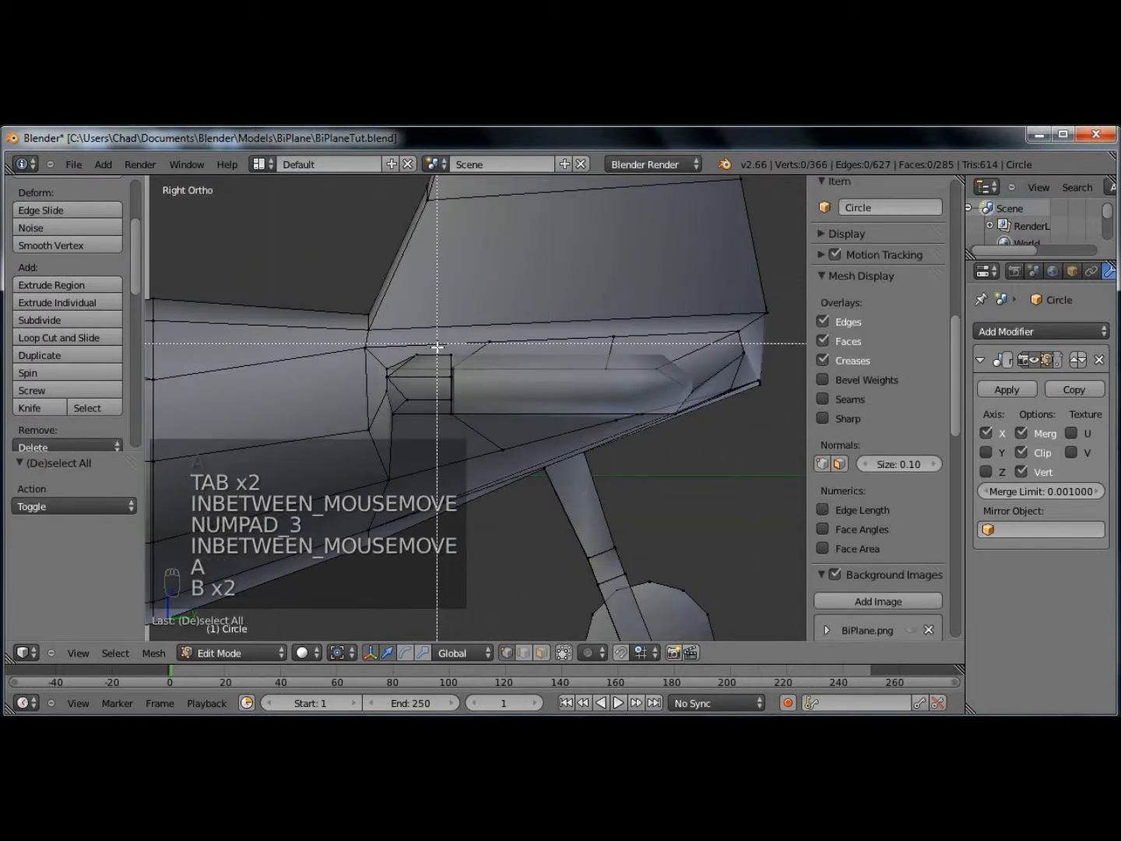
{"action": "key", "text": "f"}
{"action": "key", "text": "a"}
{"action": "key", "text": "Tab"}
{"action": "middle_click_drag", "start_coordinate": [500, 420], "coordinate": [463, 438]}
{"action": "scroll", "coordinate": [463, 438], "scroll_direction": "down", "scroll_amount": 4}
{"action": "scroll", "coordinate": [646, 451], "scroll_direction": "up", "scroll_amount": 2}
- Fill the gap in the fuselage side beside the elevator's inner end with a face
{"action": "key", "text": "Tab"}
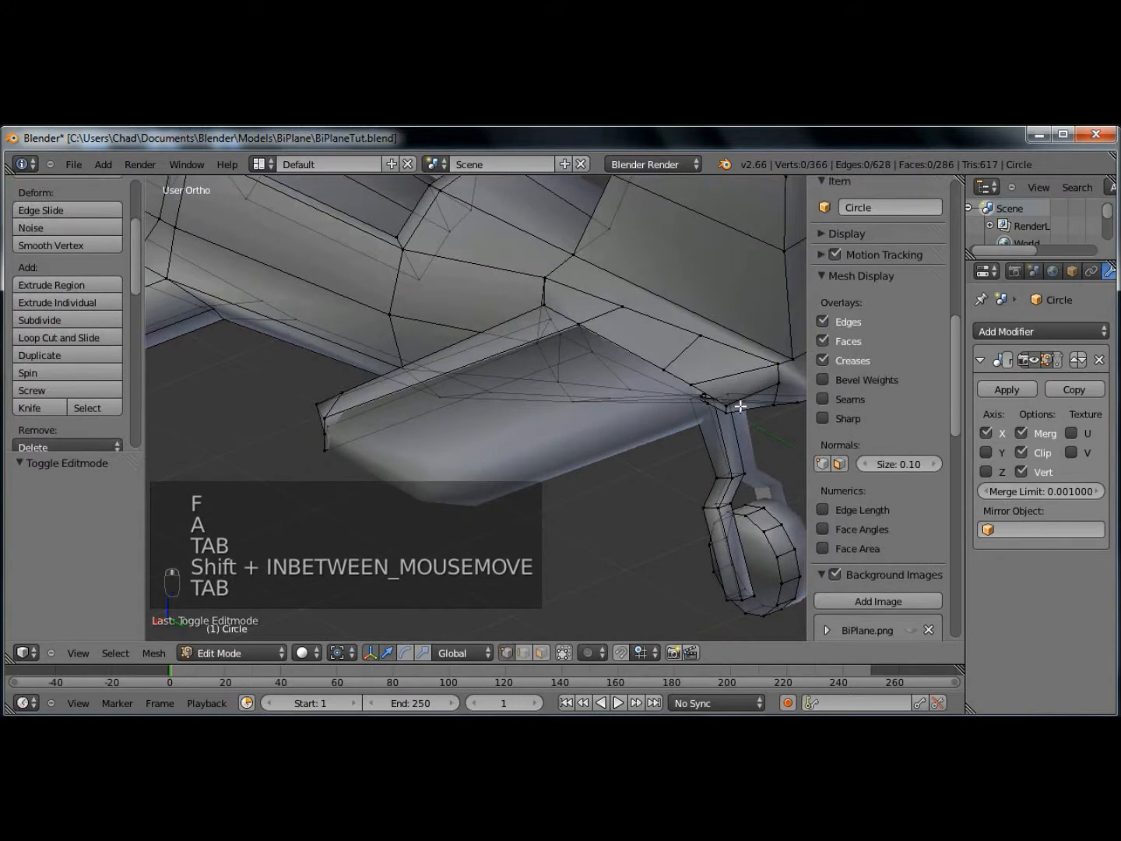
{"action": "key", "text": "Tab"}
{"action": "middle_click_drag", "start_coordinate": [744, 407], "coordinate": [729, 407]}
{"action": "key", "text": "Tab"}
{"action": "left_click_drag", "start_coordinate": [573, 320], "coordinate": [682, 394]}
{"action": "key", "text": "b"}
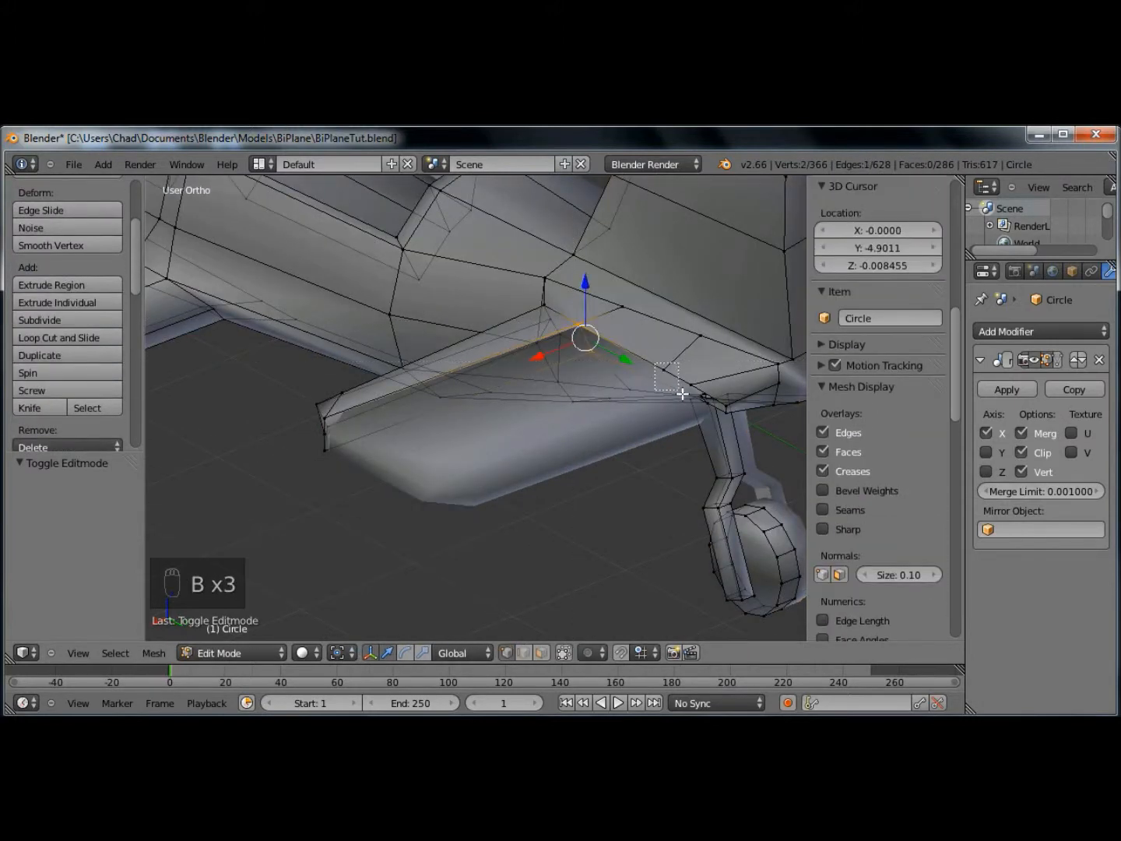
{"action": "middle_click_drag", "start_coordinate": [686, 421], "coordinate": [540, 395]}
{"action": "key", "text": "f"}
{"action": "key", "text": "a"}
{"action": "key", "text": "Tab"}
{"action": "scroll", "coordinate": [642, 431], "scroll_direction": "up", "scroll_amount": 5}
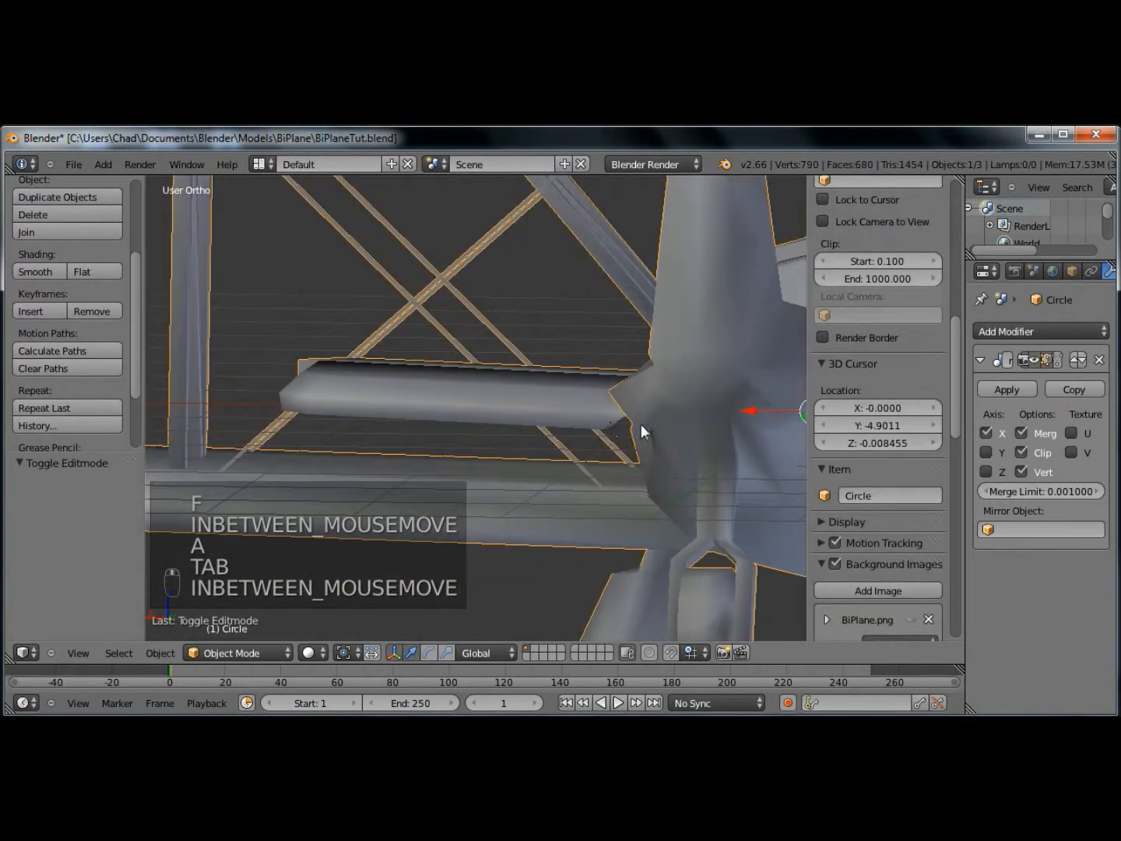
- Open the elevator for editing, fill the boundary loop at its open inner end with a face, and leave mesh editing
{"action": "key", "text": "Tab"}
{"action": "middle_click_drag", "start_coordinate": [641, 424], "coordinate": [513, 408]}
{"action": "key", "text": "a"}
{"action": "key", "text": "a"}
{"action": "key", "text": "Tab"}
{"action": "right_click", "coordinate": [498, 408]}
{"action": "key", "text": "Tab"}
{"action": "key", "text": "a"}
{"action": "key", "text": "a"}
{"action": "key", "text": "a"}
{"action": "key", "text": "a"}
{"action": "key", "text": "a"}
{"action": "right_click", "coordinate": [517, 409], "text": "alt"}
{"action": "key", "text": "f"}
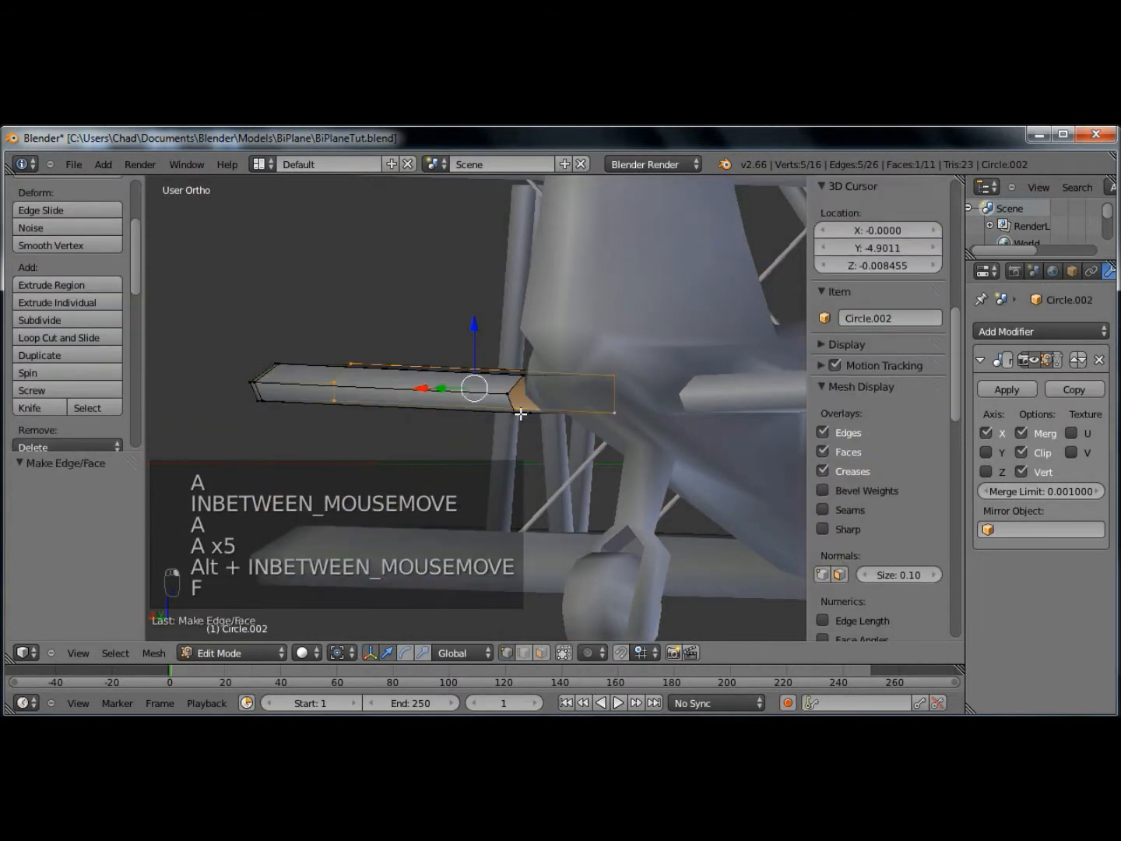
{"action": "right_click", "coordinate": [508, 409], "text": "alt"}
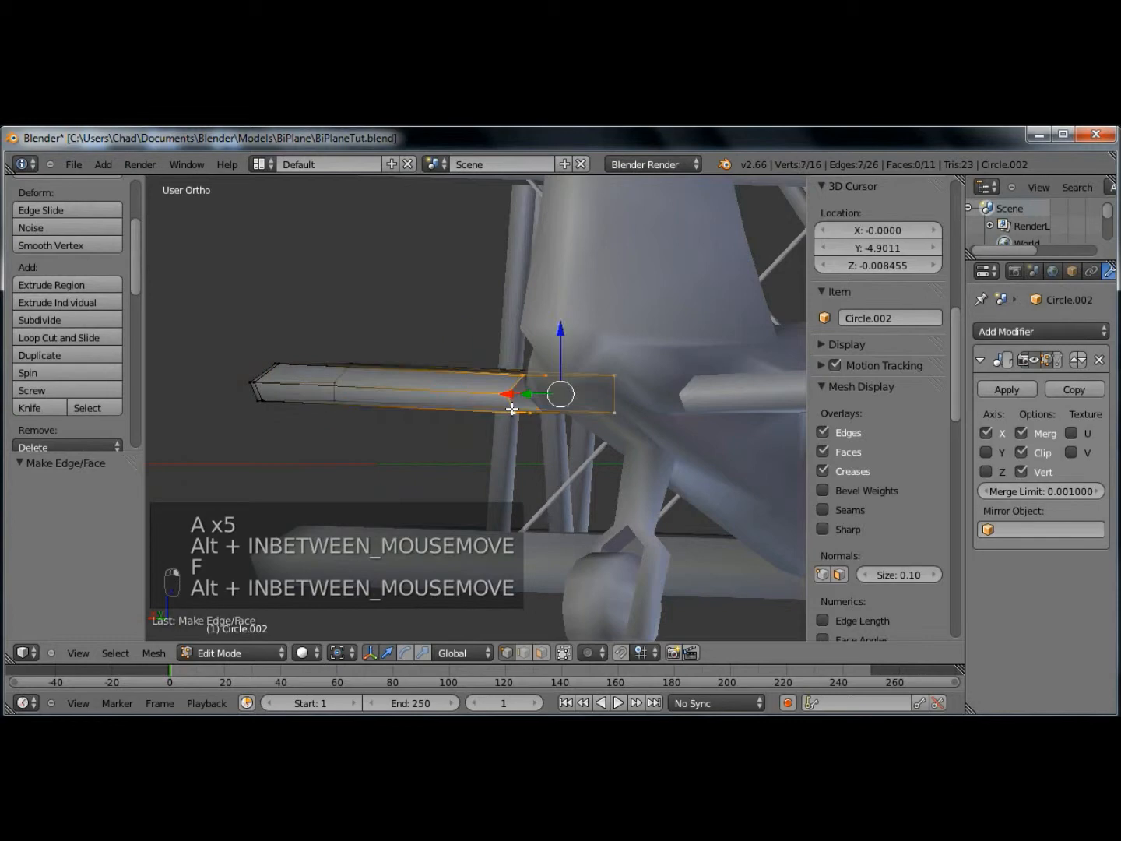
{"action": "key", "text": "f"}
{"action": "key", "text": "a"}
{"action": "key", "text": "Tab"}
{"action": "scroll", "coordinate": [517, 442], "scroll_direction": "down", "scroll_amount": 2}
{"action": "middle_click_drag", "start_coordinate": [492, 430], "coordinate": [652, 448]}
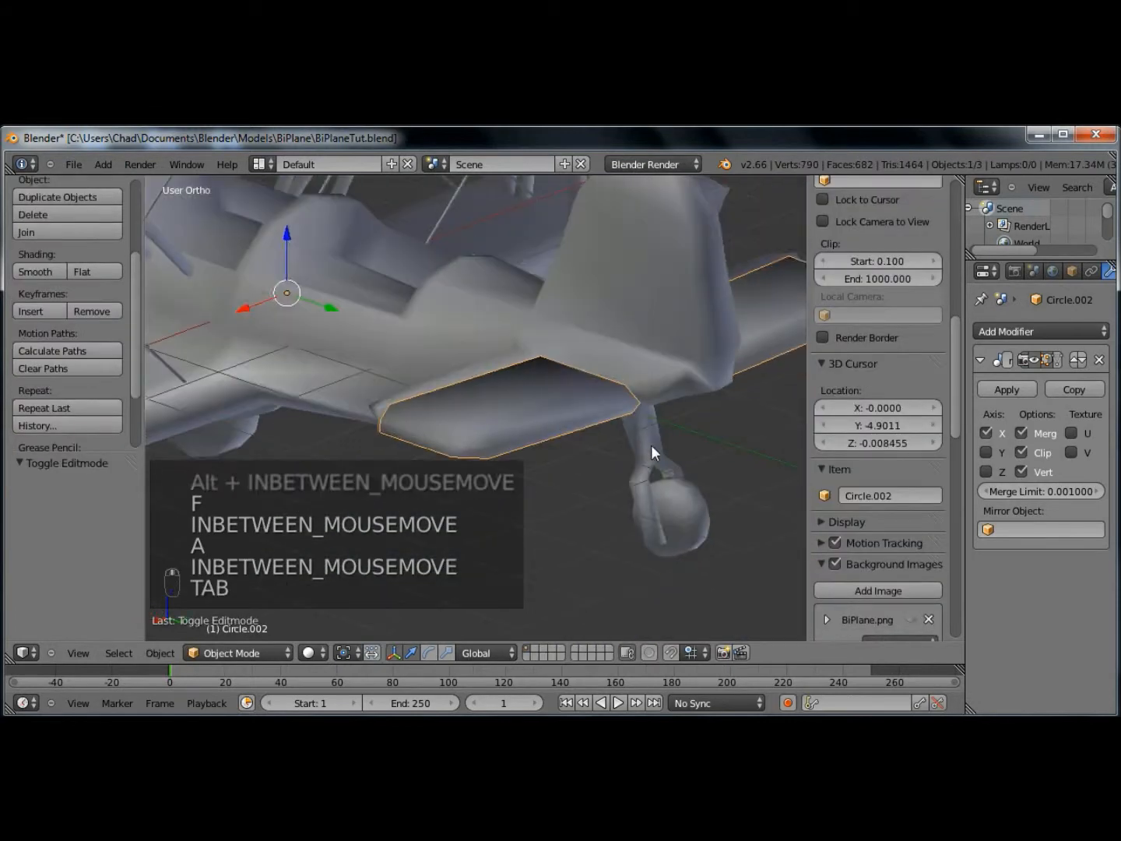
- Open the body mesh in side view and add a centered vertical loop cut through the tail fin
{"action": "right_click", "coordinate": [688, 325]}
{"action": "key", "text": "Tab"}
{"action": "key", "text": "KP_1"}
{"action": "middle_click_drag", "start_coordinate": [673, 315], "coordinate": [602, 382], "text": "shift"}
{"action": "key", "text": "KP_3"}
{"action": "key", "text": "b"}
{"action": "left_click_drag", "start_coordinate": [599, 207], "coordinate": [725, 403]}
{"action": "key", "text": "b"}
{"action": "middle_click_drag", "start_coordinate": [676, 427], "coordinate": [624, 424], "text": "shift"}
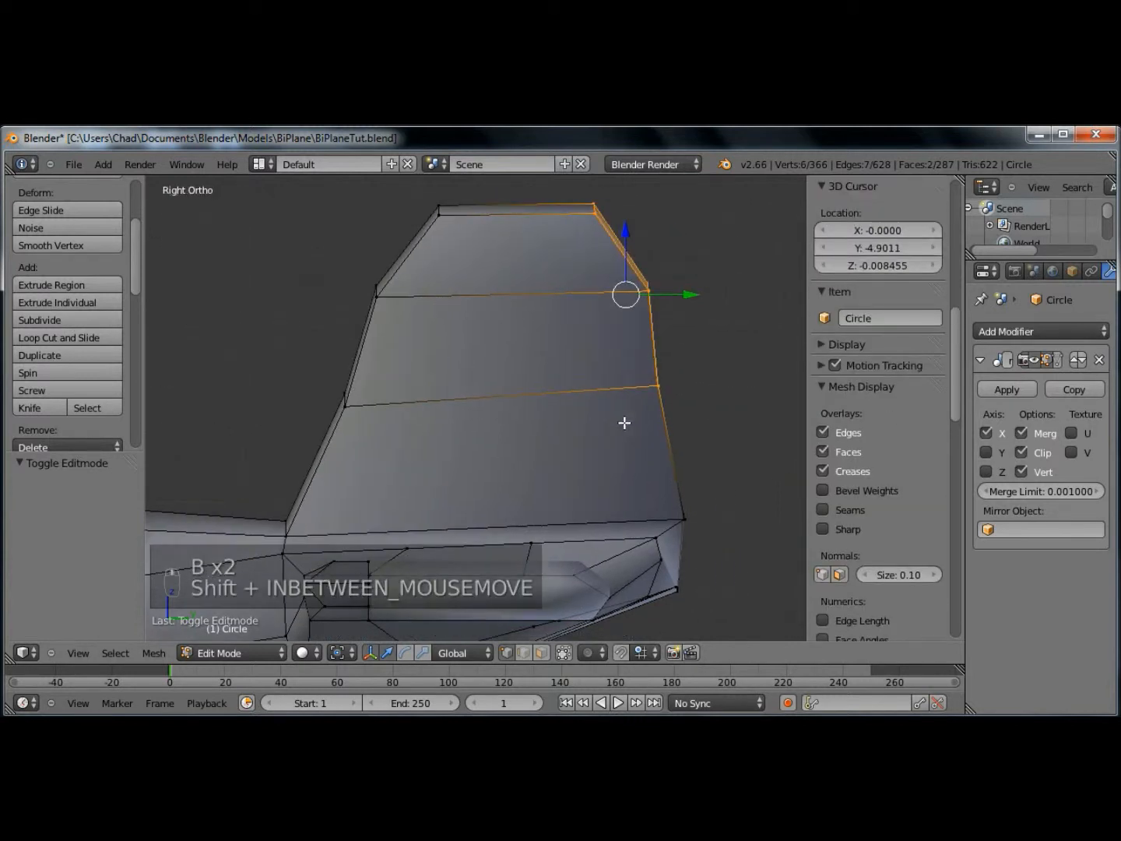
{"action": "key", "text": "ctrl+r"}
{"action": "left_click", "coordinate": [517, 348]}
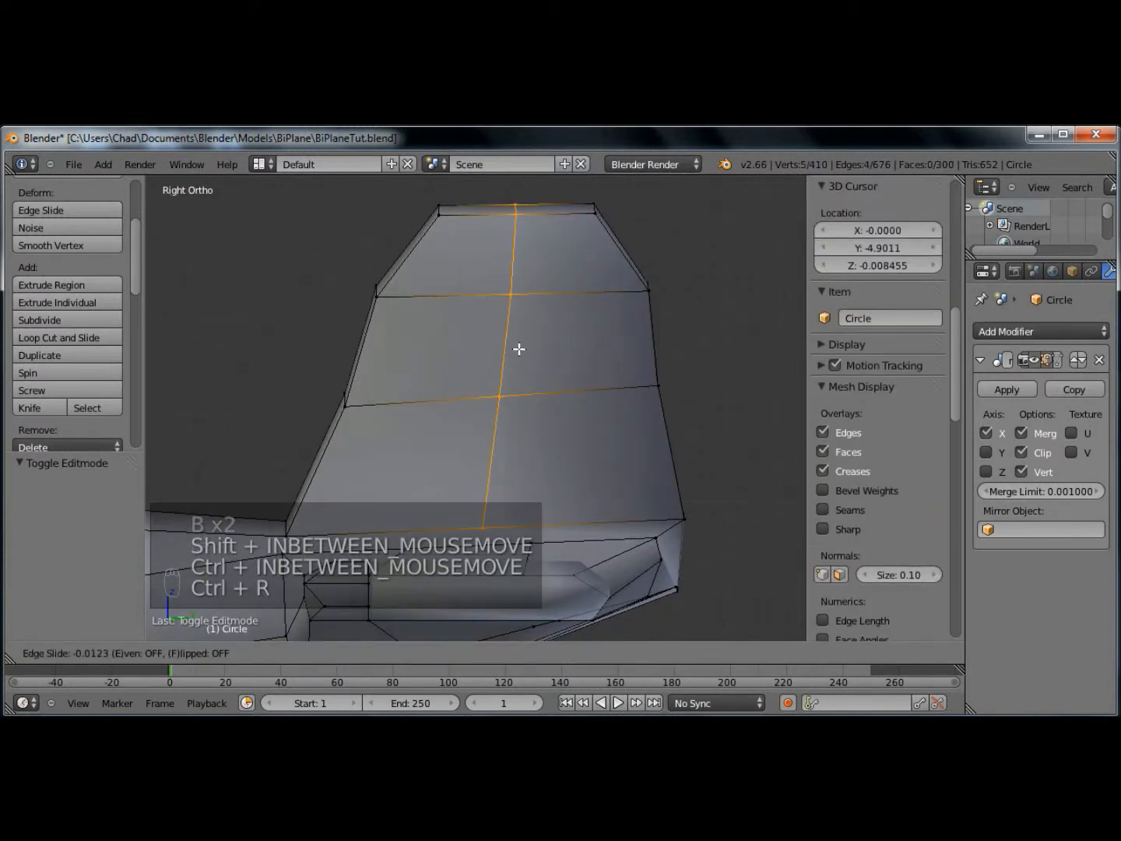
{"action": "right_click", "coordinate": [520, 345]}
- Duplicate the tail fin's rear half, from the new loop to the trailing edge, in place and separate the selection as a rudder object
{"action": "key", "text": "a"}
{"action": "key", "text": "b"}
{"action": "key", "text": "b"}
{"action": "left_click_drag", "start_coordinate": [556, 204], "coordinate": [700, 472]}
{"action": "middle_click_drag", "start_coordinate": [700, 472], "coordinate": [638, 414]}
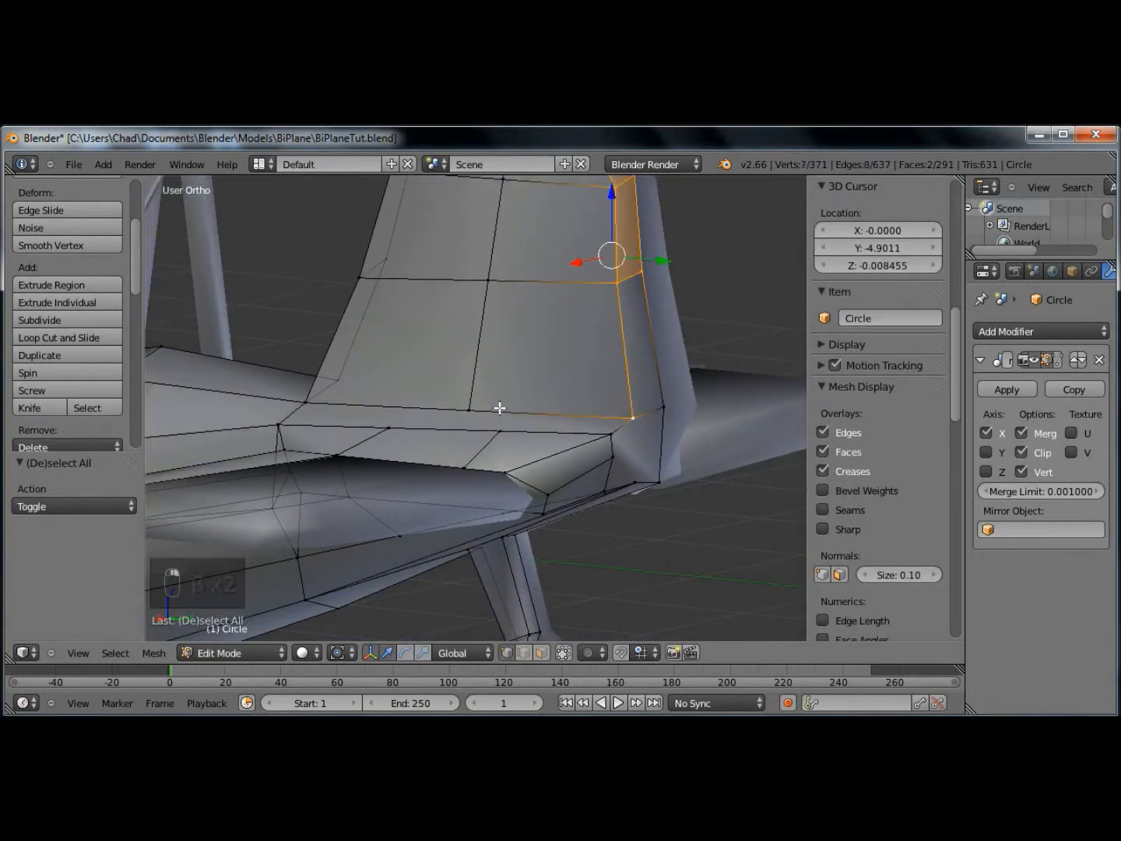
{"action": "right_click", "coordinate": [487, 287], "text": "shift"}
{"action": "middle_click_drag", "start_coordinate": [500, 366], "coordinate": [505, 477], "text": "shift"}
{"action": "right_click", "coordinate": [510, 286], "text": "shift"}
{"action": "right_click", "coordinate": [514, 228], "text": "shift"}
{"action": "middle_click_drag", "start_coordinate": [614, 345], "coordinate": [645, 371]}
{"action": "key", "text": "shift+d"}
{"action": "right_click", "coordinate": [579, 414]}
{"action": "key", "text": "ctrl+v"}
{"action": "mouse_move", "coordinate": [578, 414]}
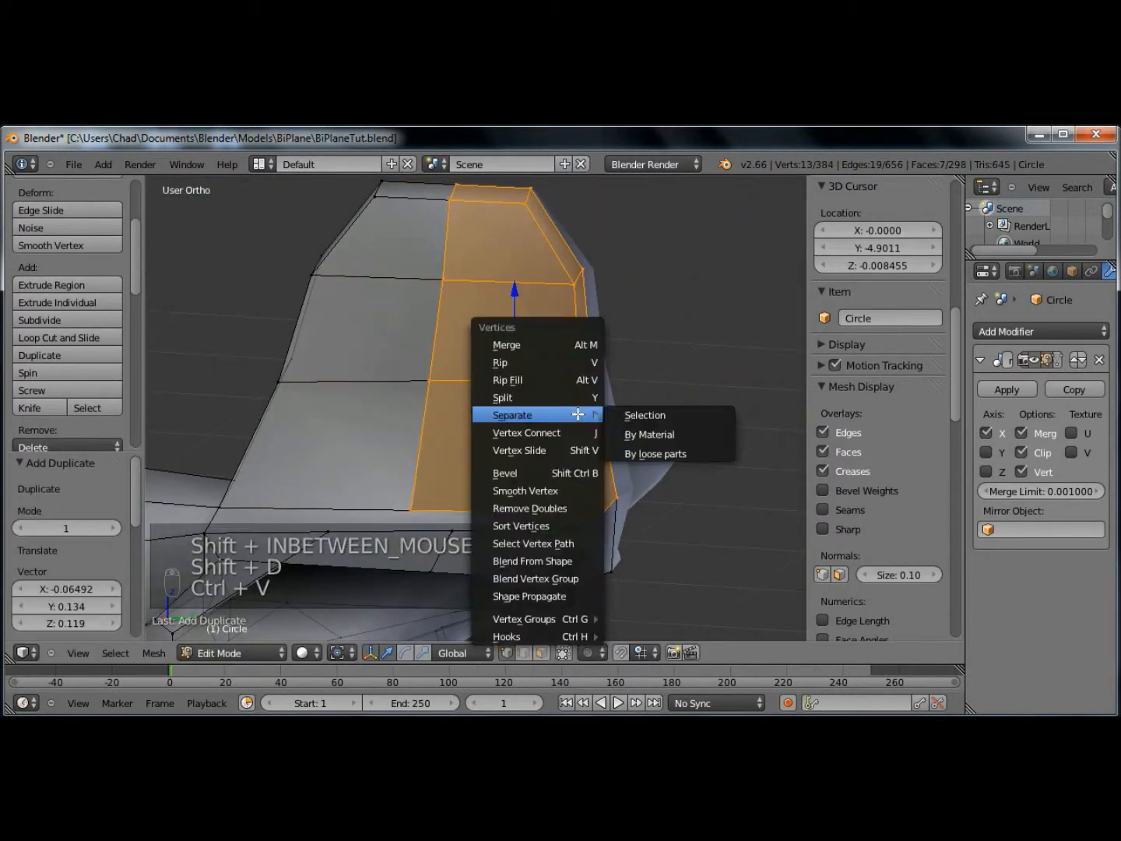
{"action": "left_click", "coordinate": [657, 417]}
- Delete the original fin's trailing-edge vertices from the body mesh behind the separated rudder
{"action": "key", "text": "Tab"}
{"action": "key", "text": "Tab"}
{"action": "left_click_drag", "start_coordinate": [513, 197], "coordinate": [618, 443]}
{"action": "key", "text": "x"}
{"action": "left_click", "coordinate": [621, 407]}
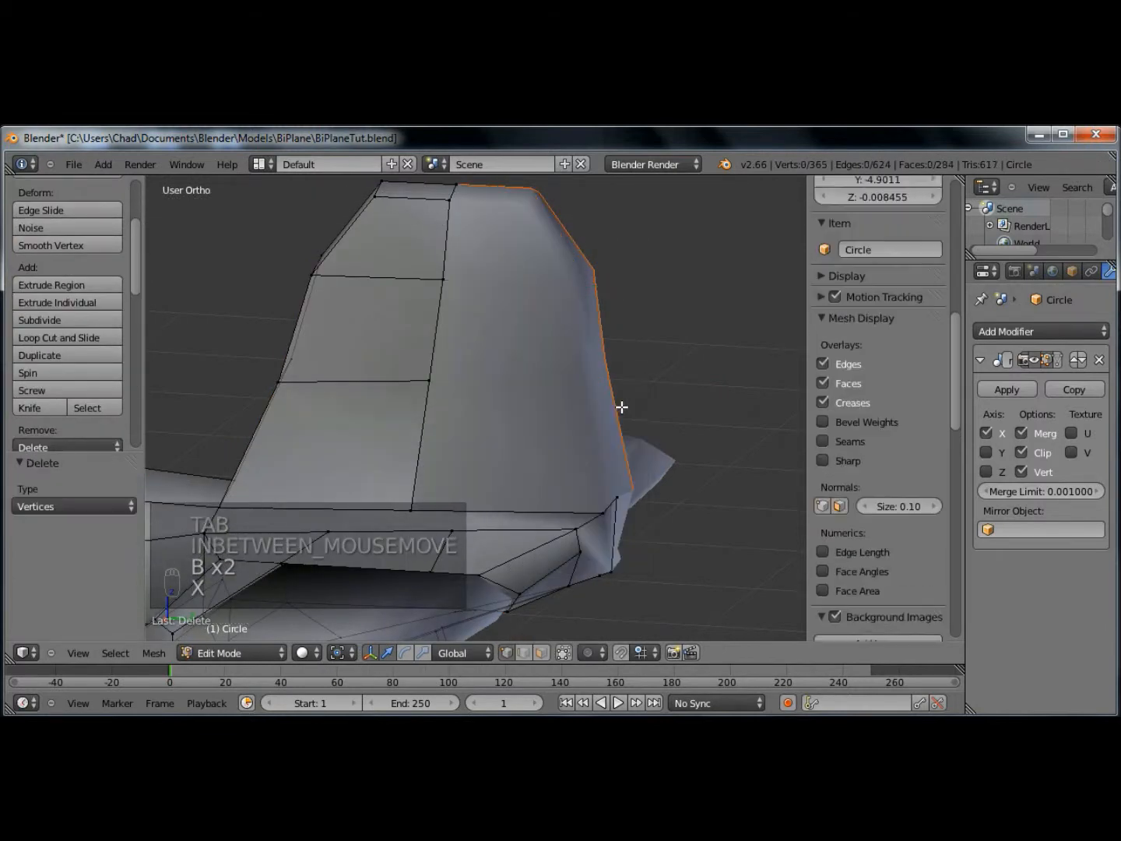
{"action": "middle_click_drag", "start_coordinate": [417, 371], "coordinate": [476, 345]}
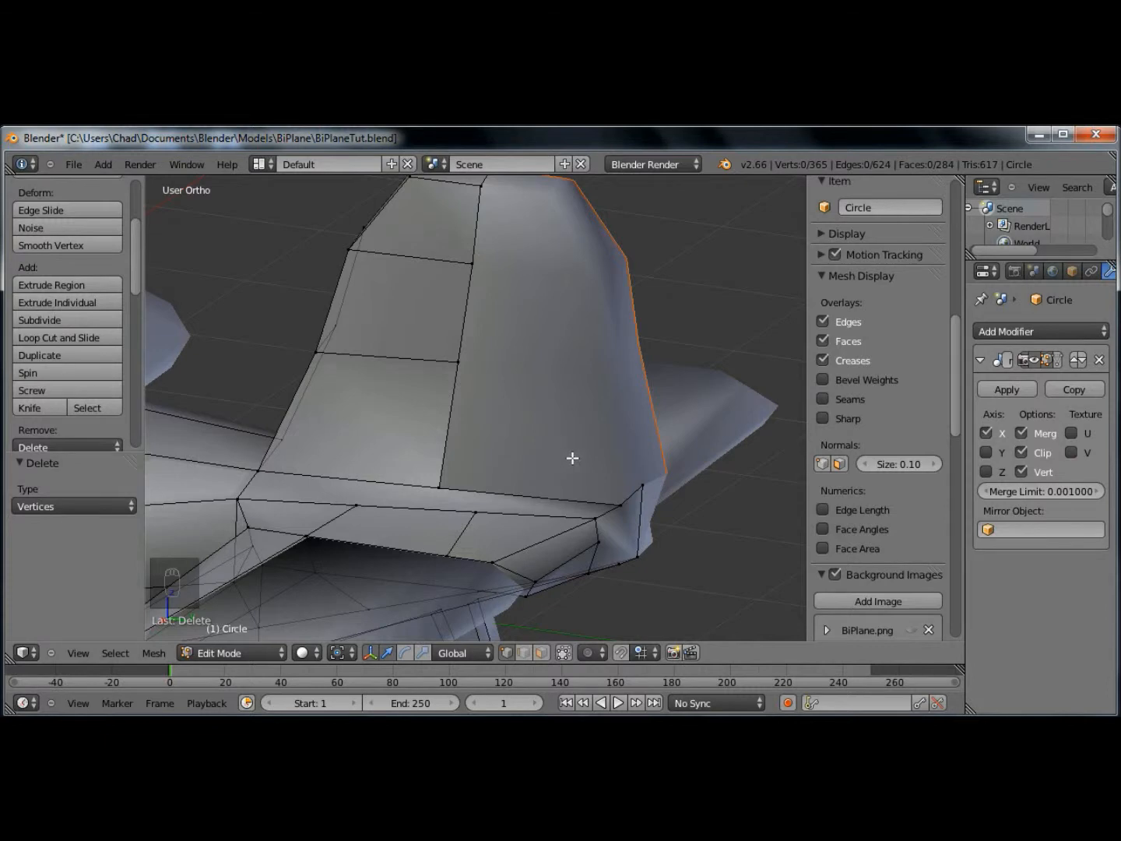
- Raise the three fuselage vertices beneath the rudder slightly and flatten them to scale 0 along Z
{"action": "key", "text": "Tab"}
{"action": "key", "text": "Tab"}
{"action": "key", "text": "KP_1"}
{"action": "key", "text": "KP_3"}
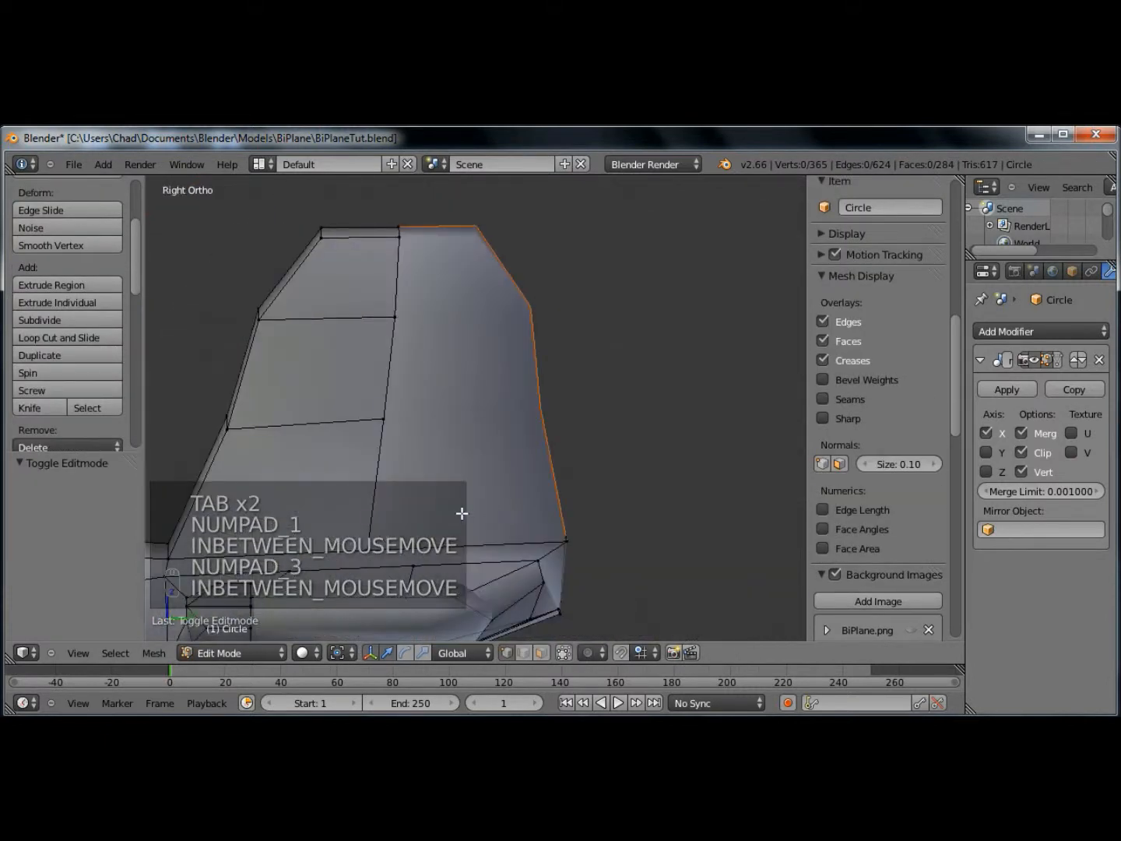
{"action": "left_click_drag", "start_coordinate": [592, 551], "coordinate": [592, 551]}
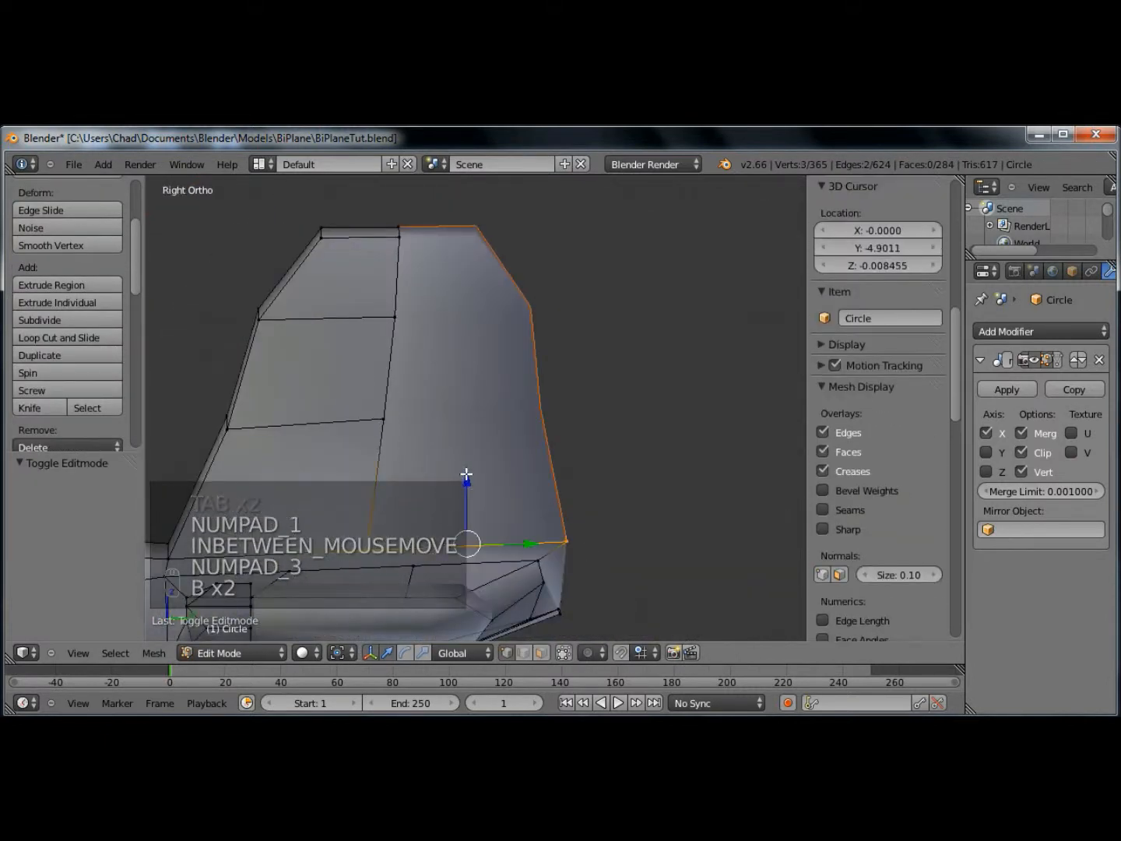
{"action": "left_click_drag", "start_coordinate": [467, 478], "coordinate": [552, 454]}
{"action": "key", "text": "s"}
{"action": "key", "text": "Return"}
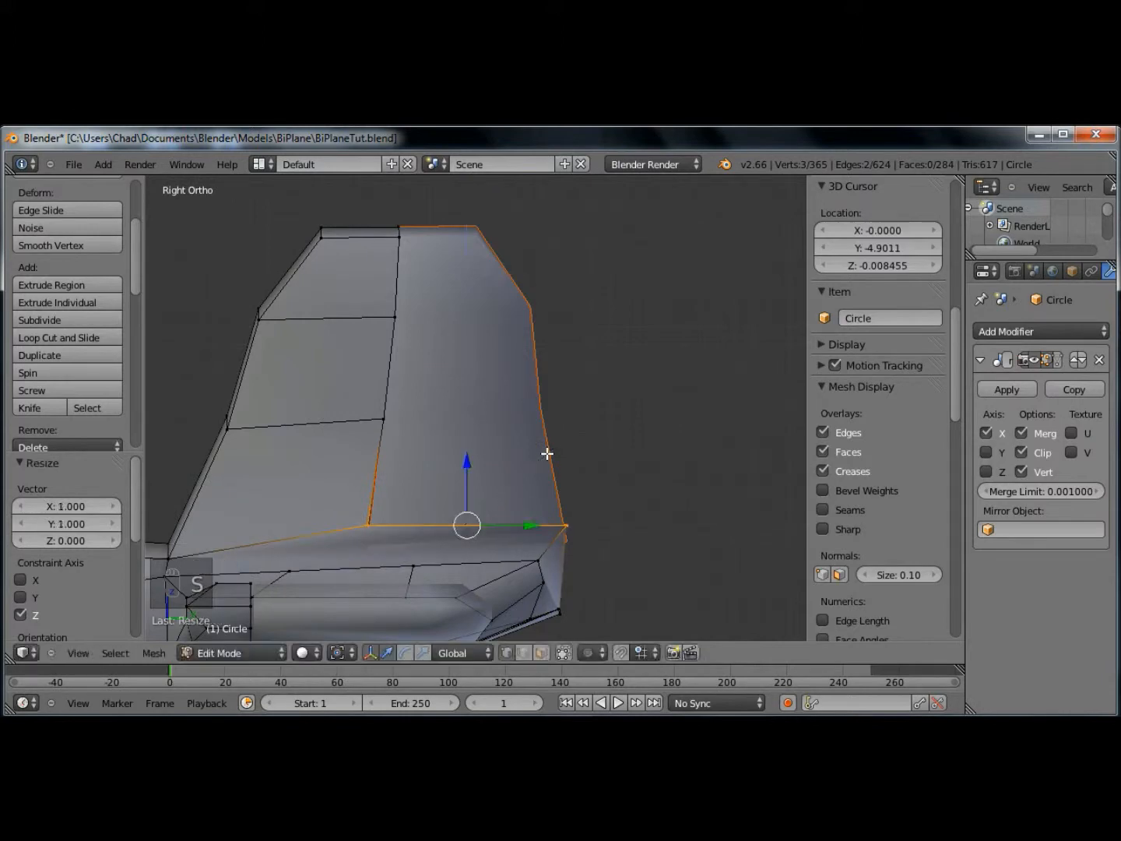
{"action": "middle_click_drag", "start_coordinate": [599, 531], "coordinate": [577, 518]}
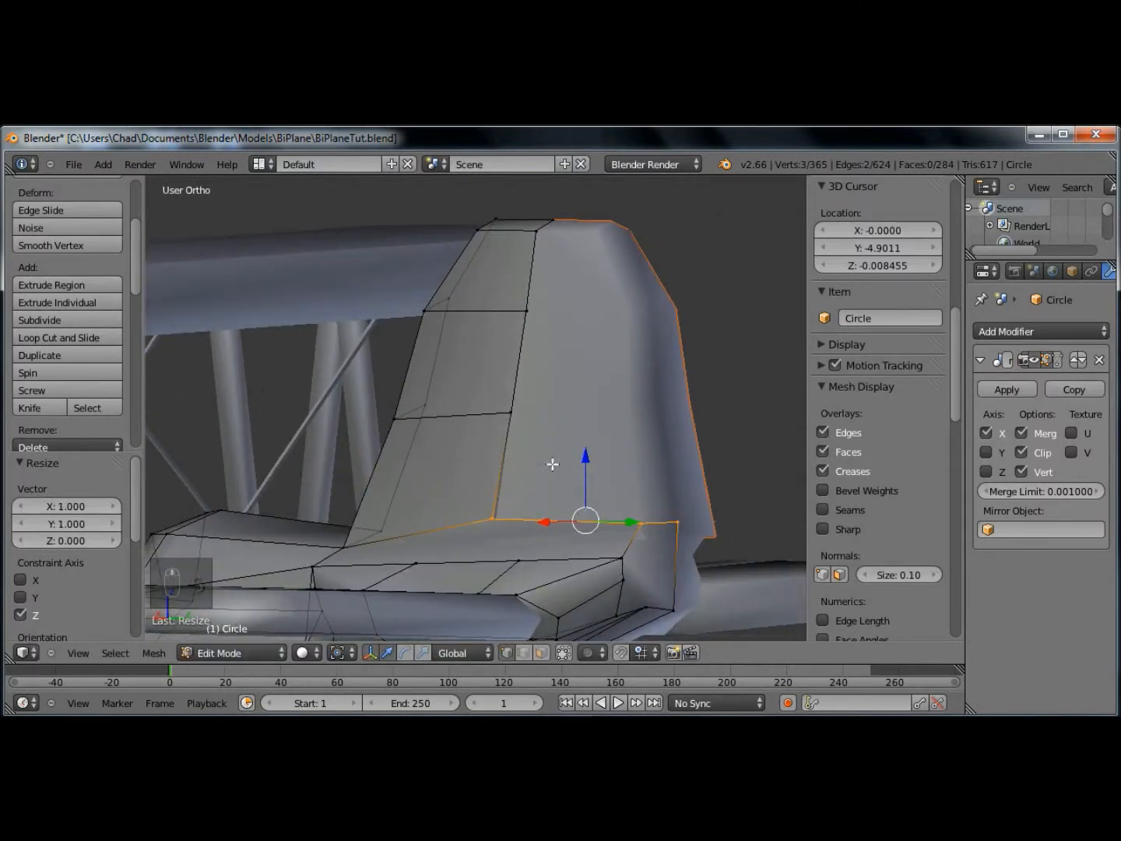
- Flatten the fixed fin's five hinge-side vertices to scale 0 along Y, move them slightly rearward, and leave the body mesh
{"action": "key", "text": "KP_1"}
{"action": "key", "text": "KP_3"}
{"action": "key", "text": "a"}
{"action": "key", "text": "b"}
{"action": "key", "text": "b"}
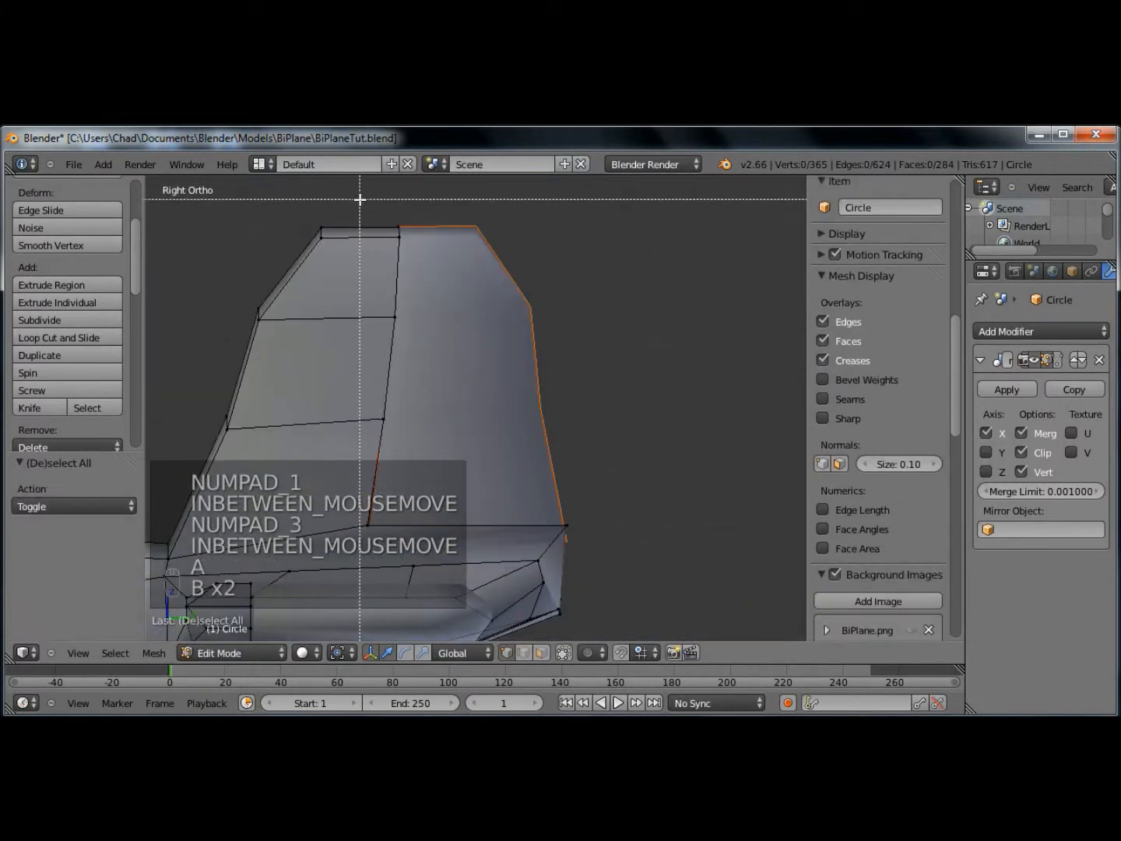
{"action": "left_click_drag", "start_coordinate": [435, 490], "coordinate": [435, 493]}
{"action": "key", "text": "s"}
{"action": "key", "text": "y"}
{"action": "key", "text": "0"}
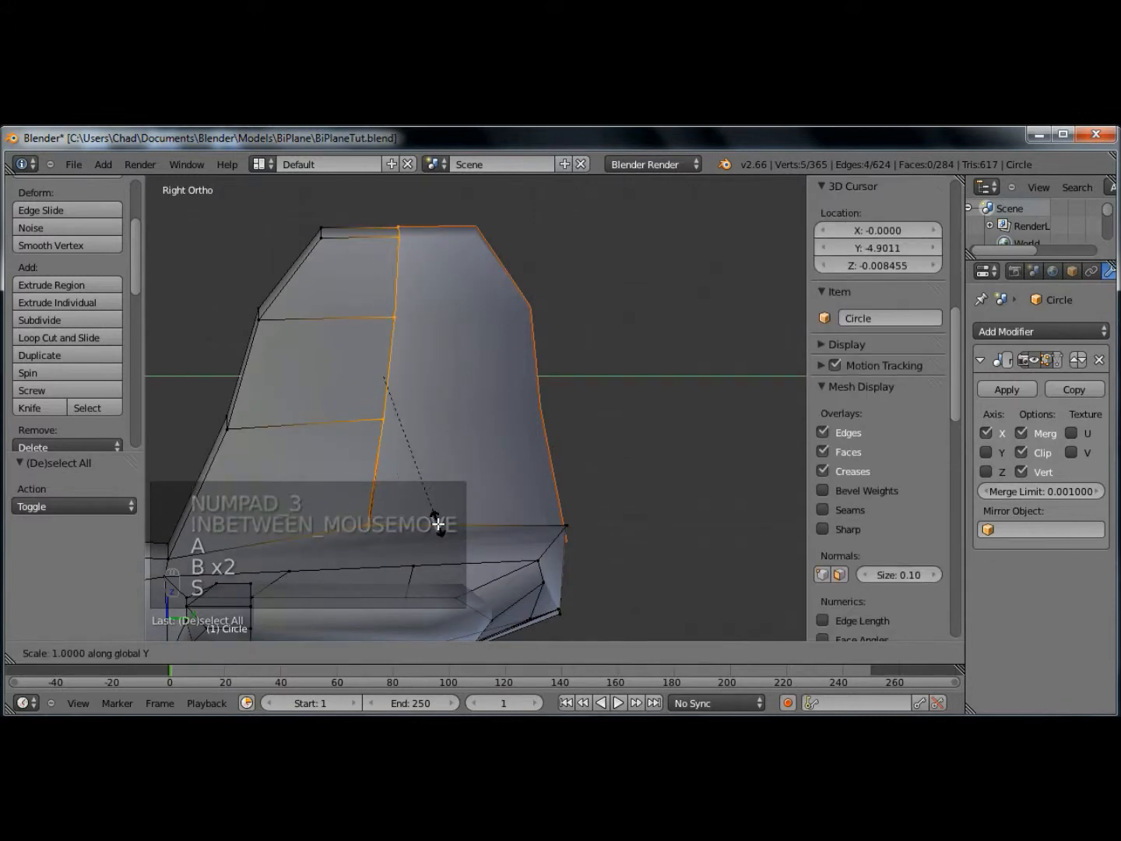
{"action": "key", "text": "Return"}
{"action": "left_click_drag", "start_coordinate": [448, 378], "coordinate": [456, 378]}
{"action": "key", "text": "Tab"}
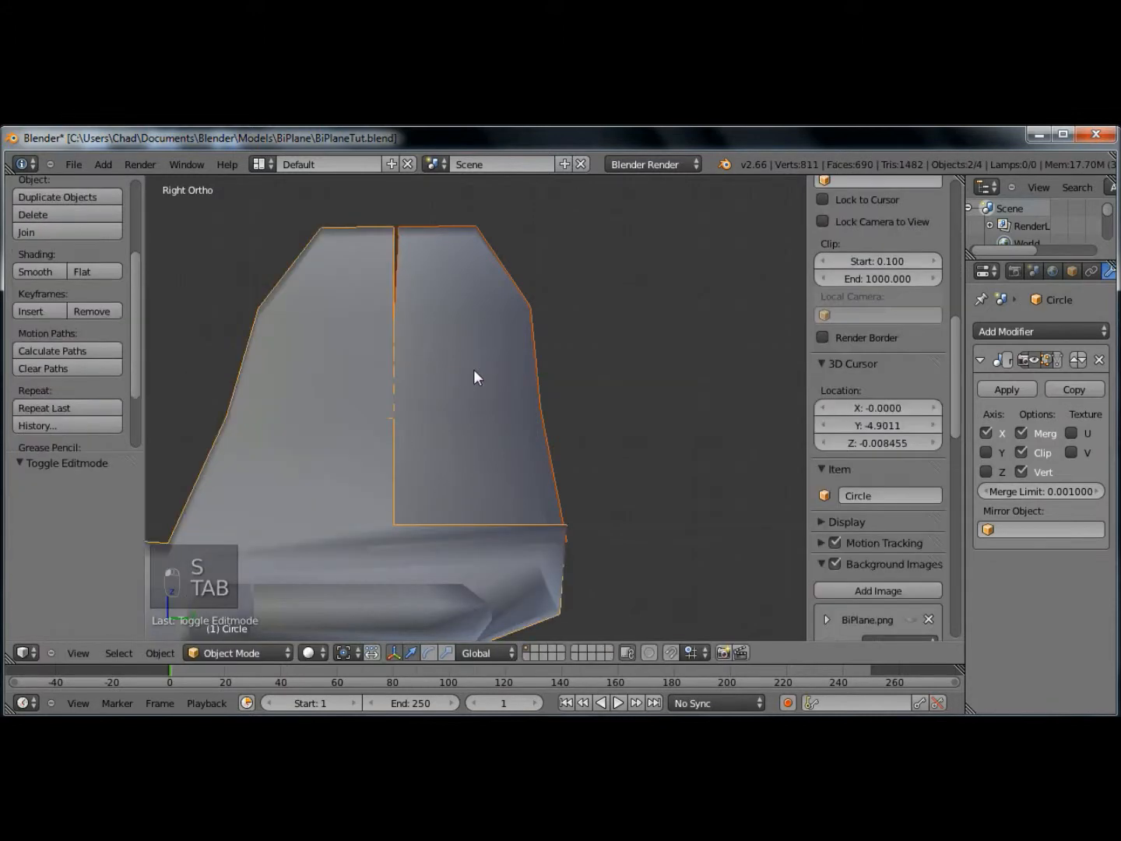
- Open the rudder for editing, flatten its five hinge-side vertices to scale 0 along Y, and move them back against the fixed fin's edge
{"action": "right_click", "coordinate": [473, 372]}
{"action": "key", "text": "Tab"}
{"action": "key", "text": "a"}
{"action": "key", "text": "b"}
{"action": "key", "text": "b"}
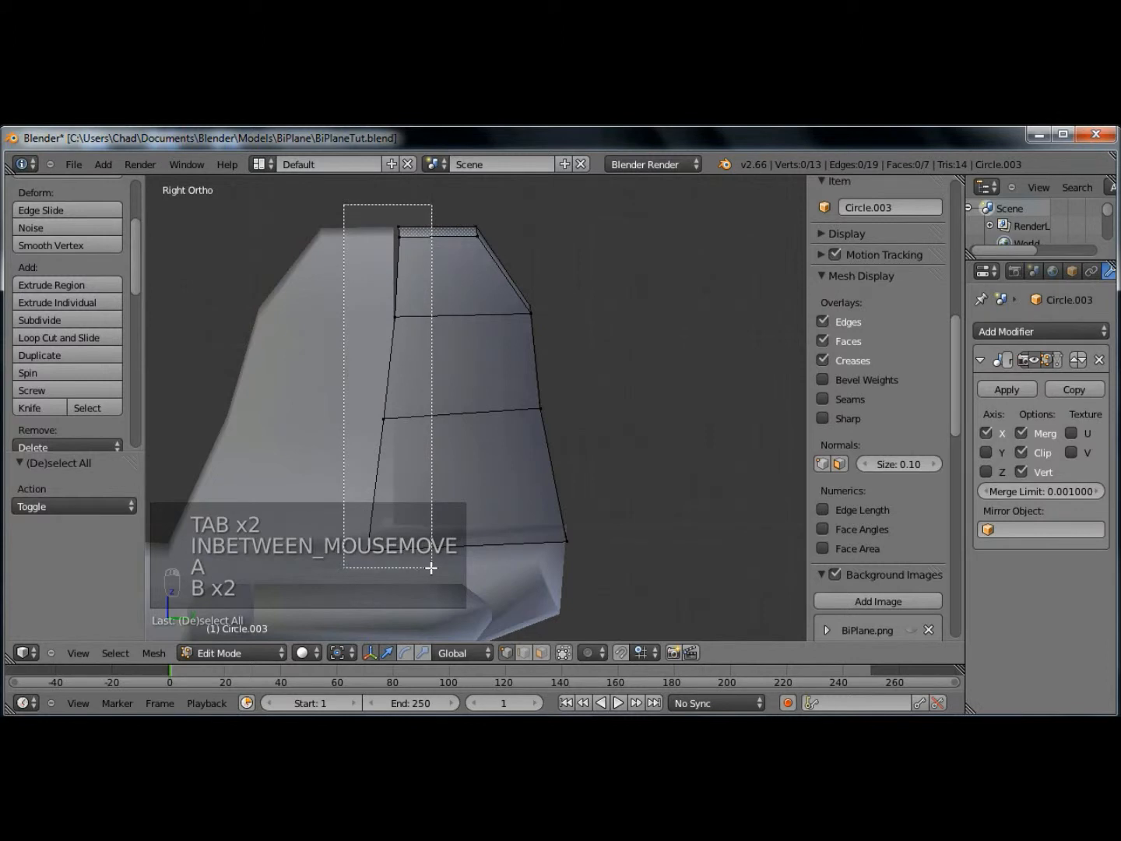
{"action": "left_click_drag", "start_coordinate": [431, 568], "coordinate": [431, 568]}
{"action": "key", "text": "s"}
{"action": "key", "text": "y"}
{"action": "key", "text": "0"}
{"action": "key", "text": "Return"}
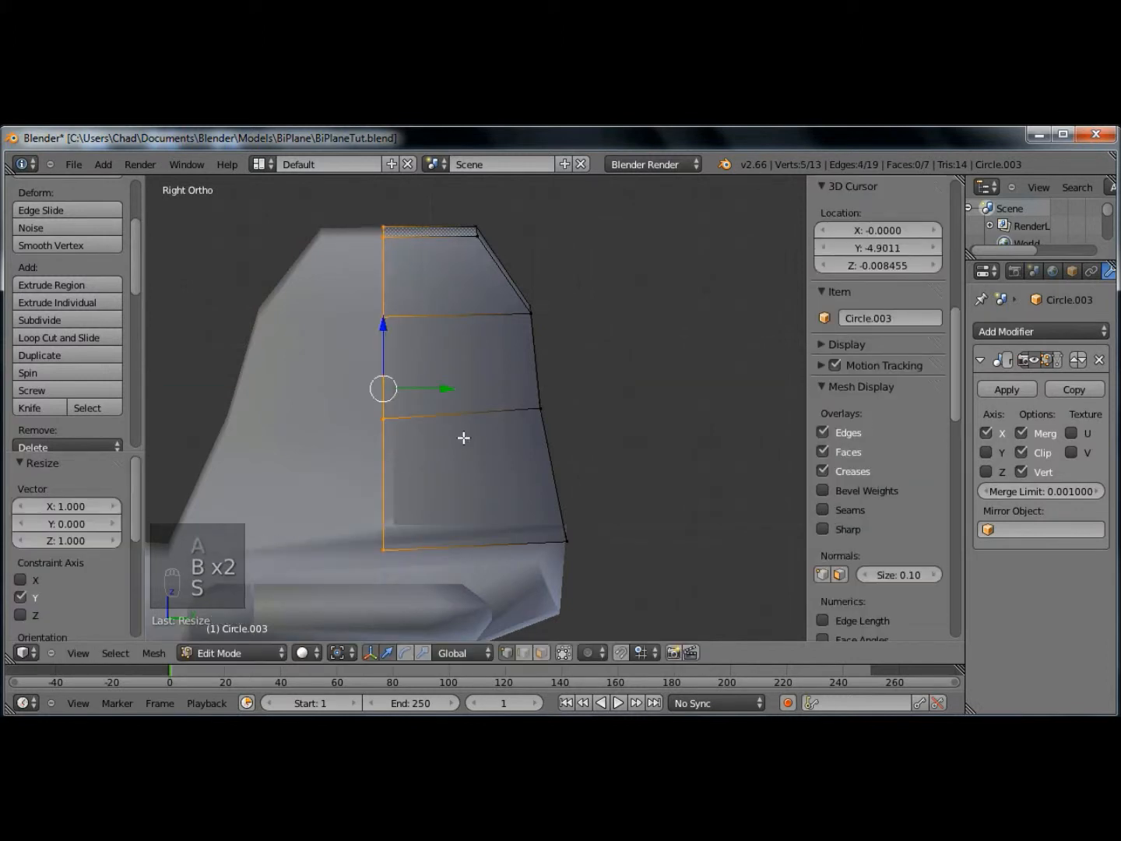
{"action": "left_click_drag", "start_coordinate": [437, 389], "coordinate": [451, 399]}
- Flatten the rudder's three bottom vertices to scale 0 along Z and raise them level with the fin's base
{"action": "key", "text": "a"}
{"action": "key", "text": "b"}
{"action": "key", "text": "b"}
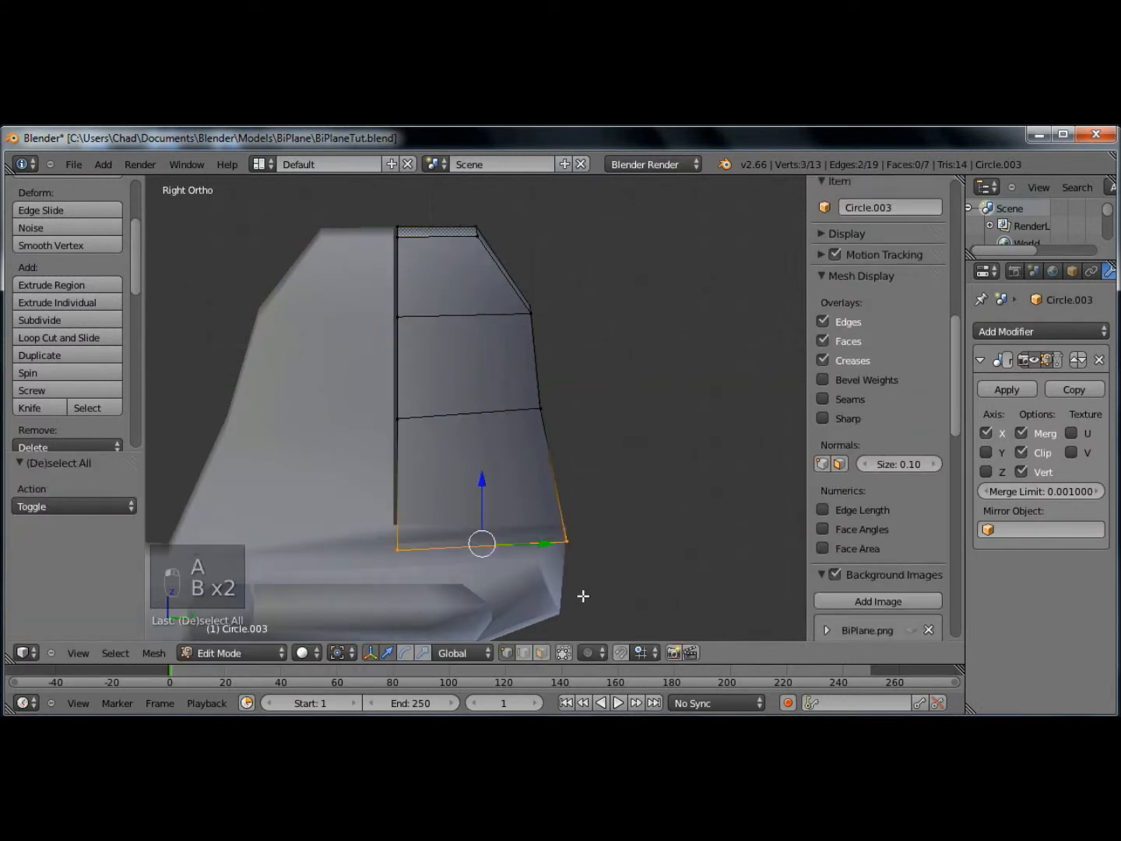
{"action": "mouse_move", "coordinate": [481, 487]}
{"action": "left_mouse_down"}
{"action": "mouse_move", "coordinate": [477, 450]}
{"action": "mouse_move", "coordinate": [481, 463]}
{"action": "left_mouse_up"}
{"action": "key", "text": "s"}
{"action": "key", "text": "z"}
{"action": "key", "text": "0"}
{"action": "key", "text": "Return"}
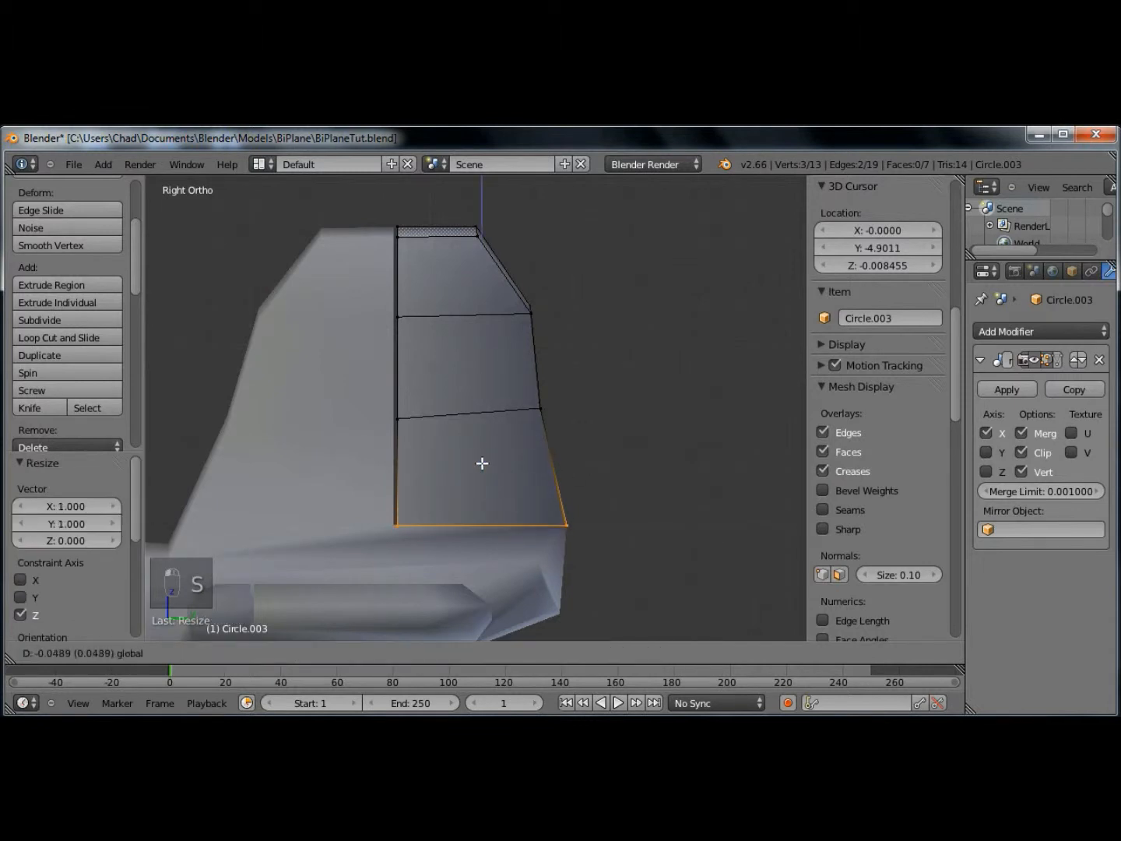
- Fill the rudder's open bottom and hinge side with faces, then leave mesh editing
{"action": "key", "text": "f"}
{"action": "key", "text": "a"}
{"action": "key", "text": "b"}
{"action": "left_click_drag", "start_coordinate": [349, 218], "coordinate": [428, 563]}
{"action": "key", "text": "f"}
{"action": "key", "text": "a"}
{"action": "key", "text": "Tab"}
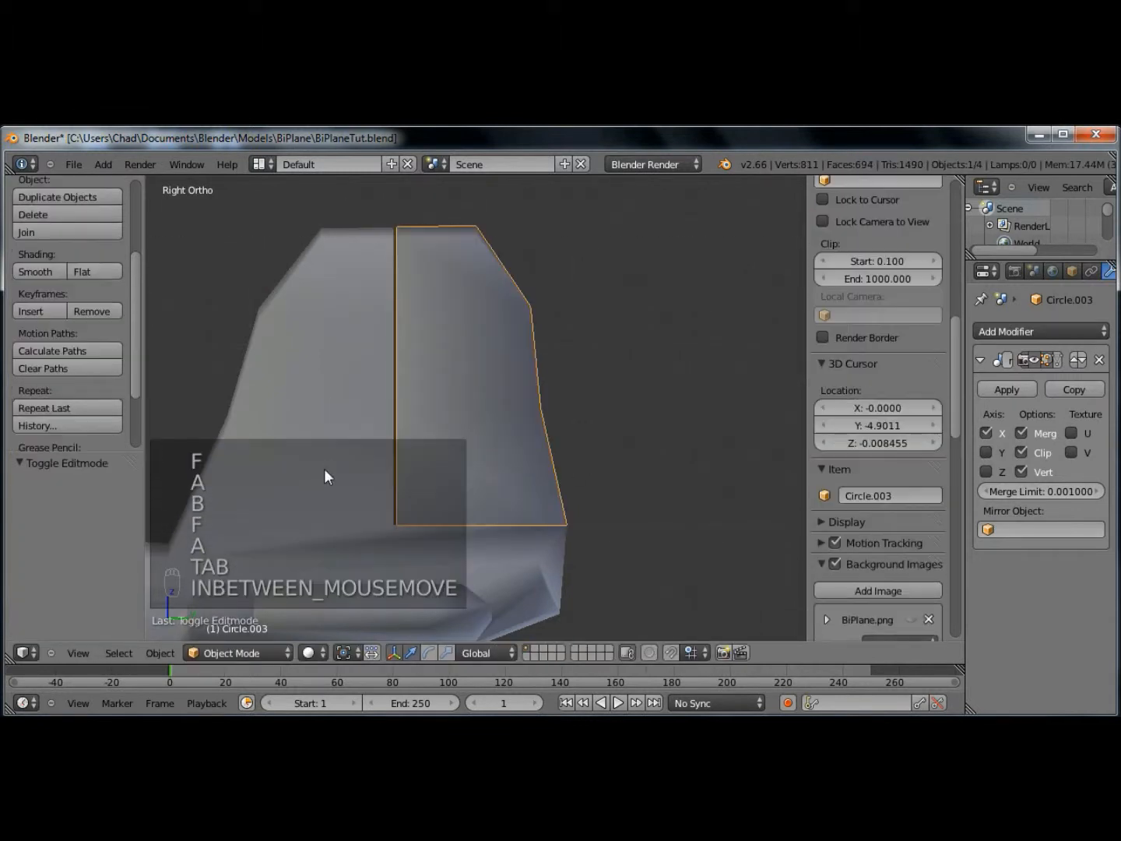
- In the body mesh, fill the fixed fin's open hinge side and the opening beneath the rudder with faces
{"action": "key", "text": "a"}
{"action": "key", "text": "Tab"}
{"action": "key", "text": "a"}
{"action": "key", "text": "a"}
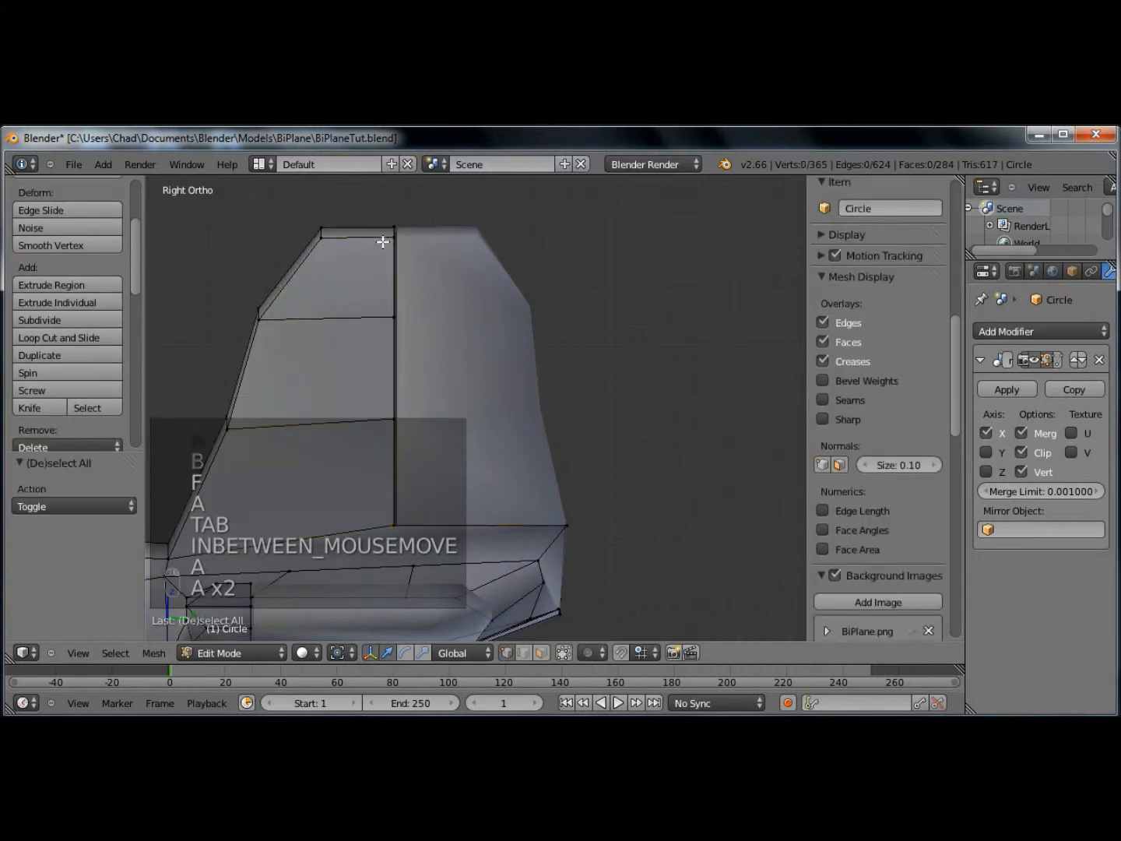
{"action": "key", "text": "b"}
{"action": "key", "text": "f"}
{"action": "key", "text": "a"}
{"action": "left_click_drag", "start_coordinate": [402, 541], "coordinate": [589, 549]}
{"action": "key", "text": "b"}
{"action": "key", "text": "f"}
{"action": "key", "text": "a"}
{"action": "key", "text": "Tab"}
- Open the rudder for editing with all its vertices selected and view it from above
{"action": "middle_click_drag", "start_coordinate": [625, 476], "coordinate": [548, 500]}
{"action": "right_click", "coordinate": [711, 466]}
{"action": "scroll", "coordinate": [693, 465], "scroll_direction": "down", "scroll_amount": 3}
{"action": "key", "text": "Tab"}
{"action": "key", "text": "a"}
{"action": "middle_click_drag", "start_coordinate": [659, 561], "coordinate": [582, 319]}
{"action": "key", "text": "b"}
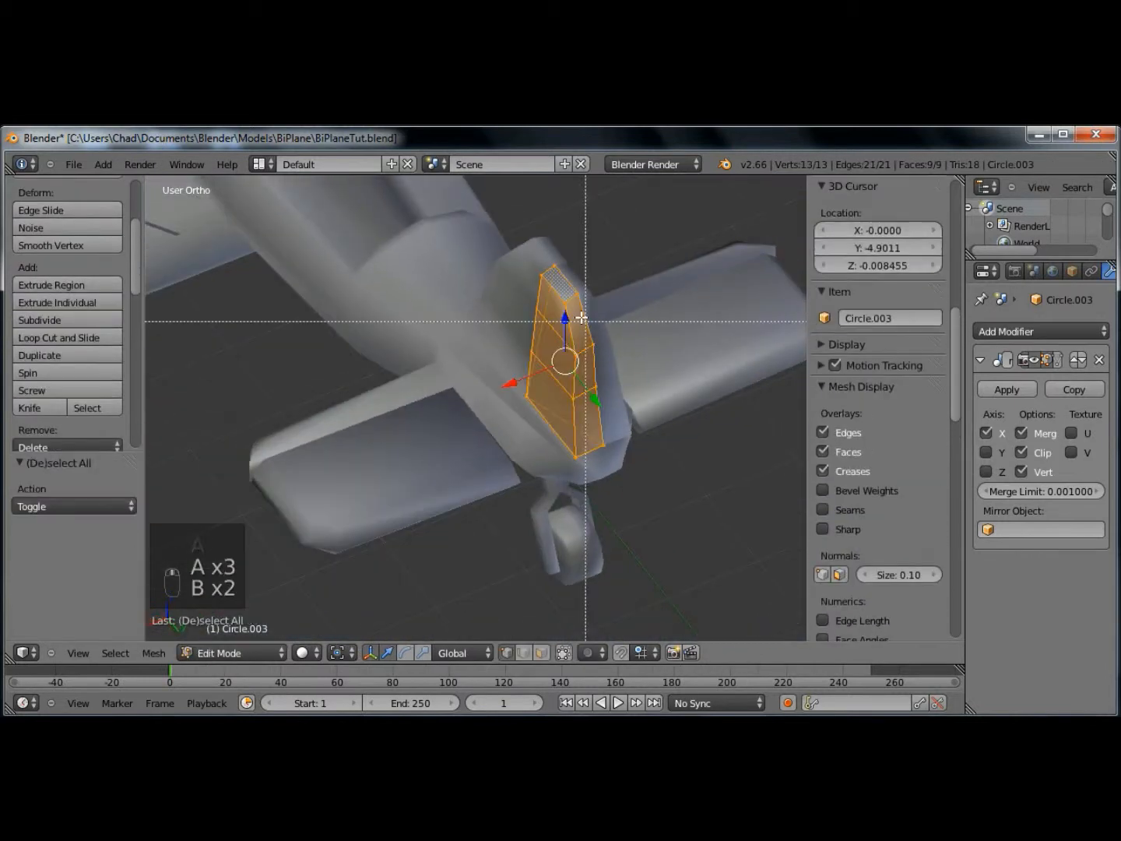
{"action": "key", "text": "KP_7"}
{"action": "scroll", "coordinate": [346, 381], "scroll_direction": "up", "scroll_amount": 4}
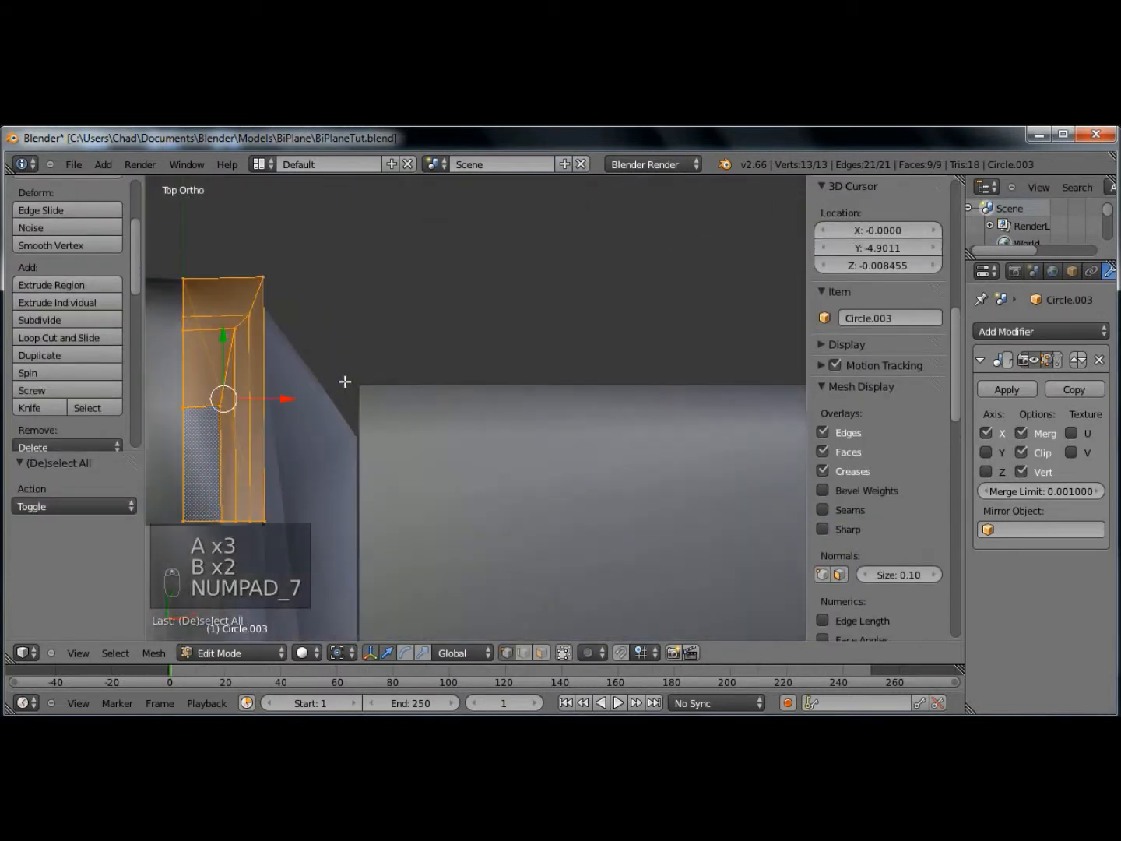
{"action": "middle_click_drag", "start_coordinate": [347, 381], "coordinate": [630, 397], "text": "shift"}
{"action": "key", "text": "s"}
{"action": "key", "text": "x"}
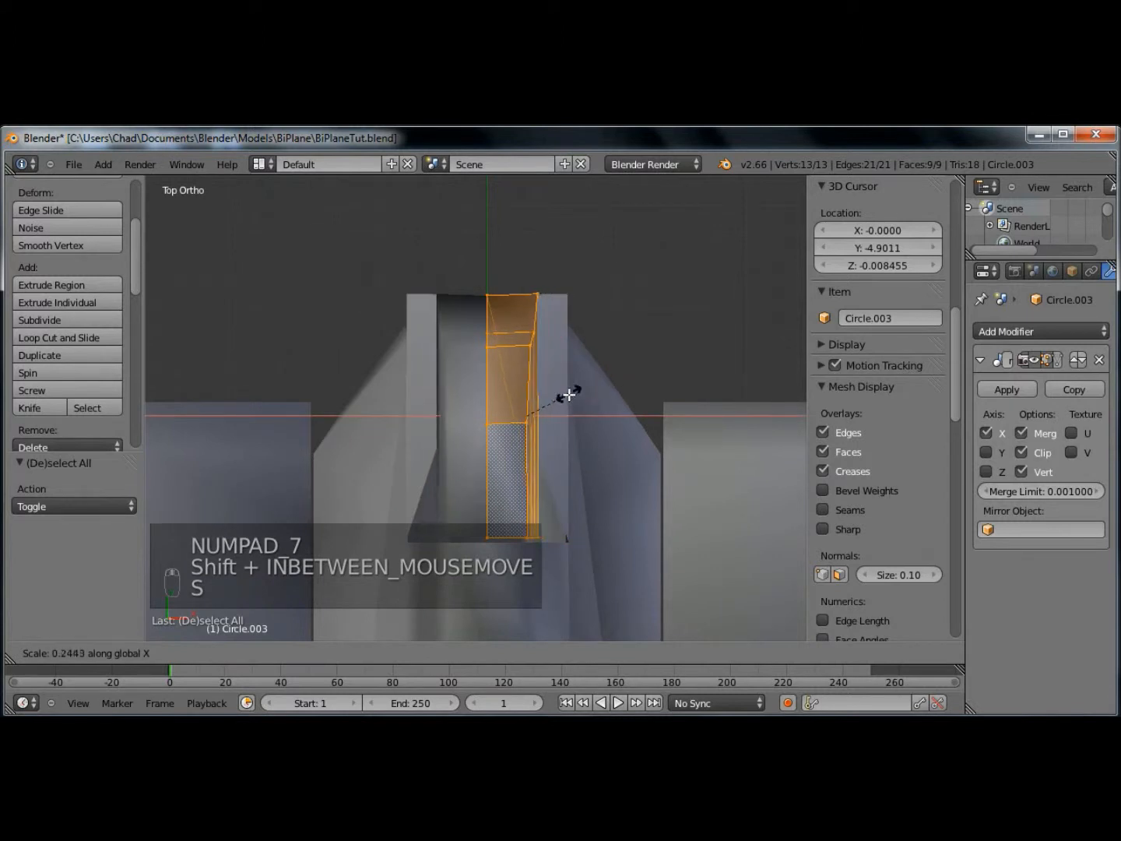
{"action": "right_click", "coordinate": [574, 410]}
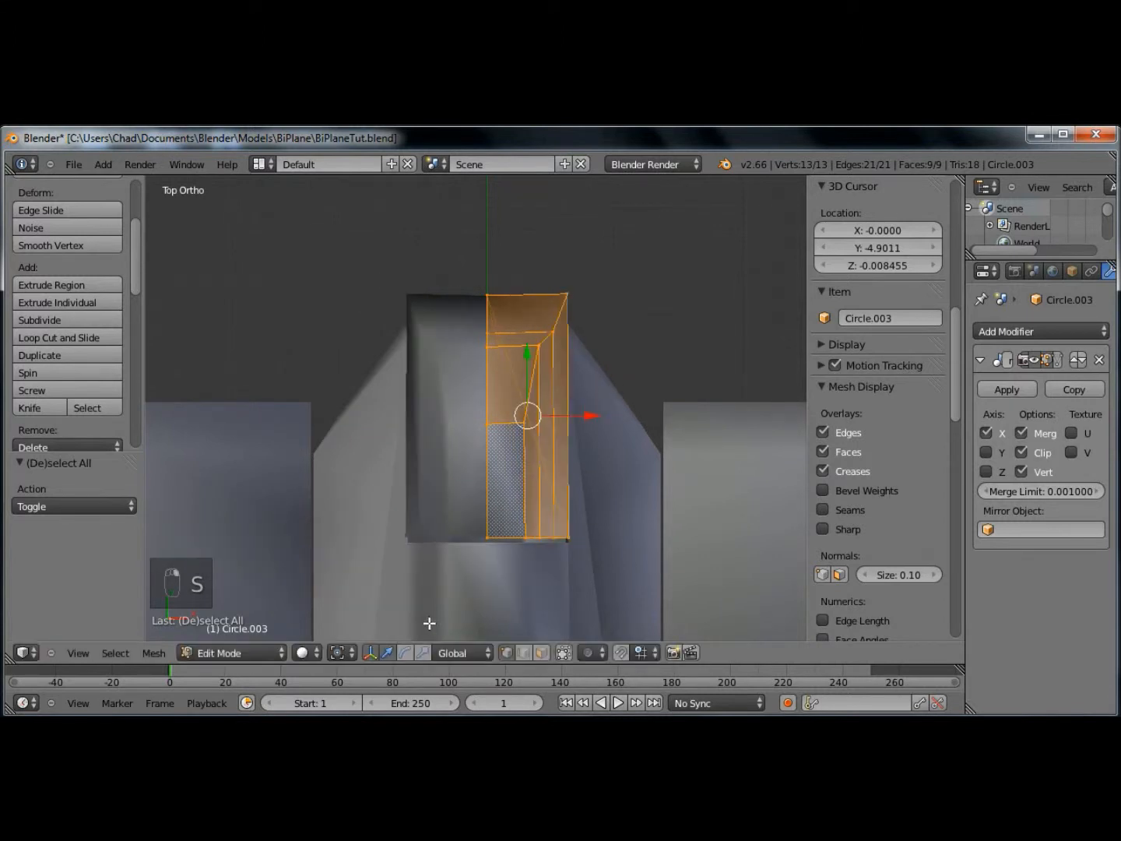
- Delete the triangular face at the bottom of the rudder
{"action": "middle_click_drag", "start_coordinate": [595, 371], "coordinate": [625, 409]}
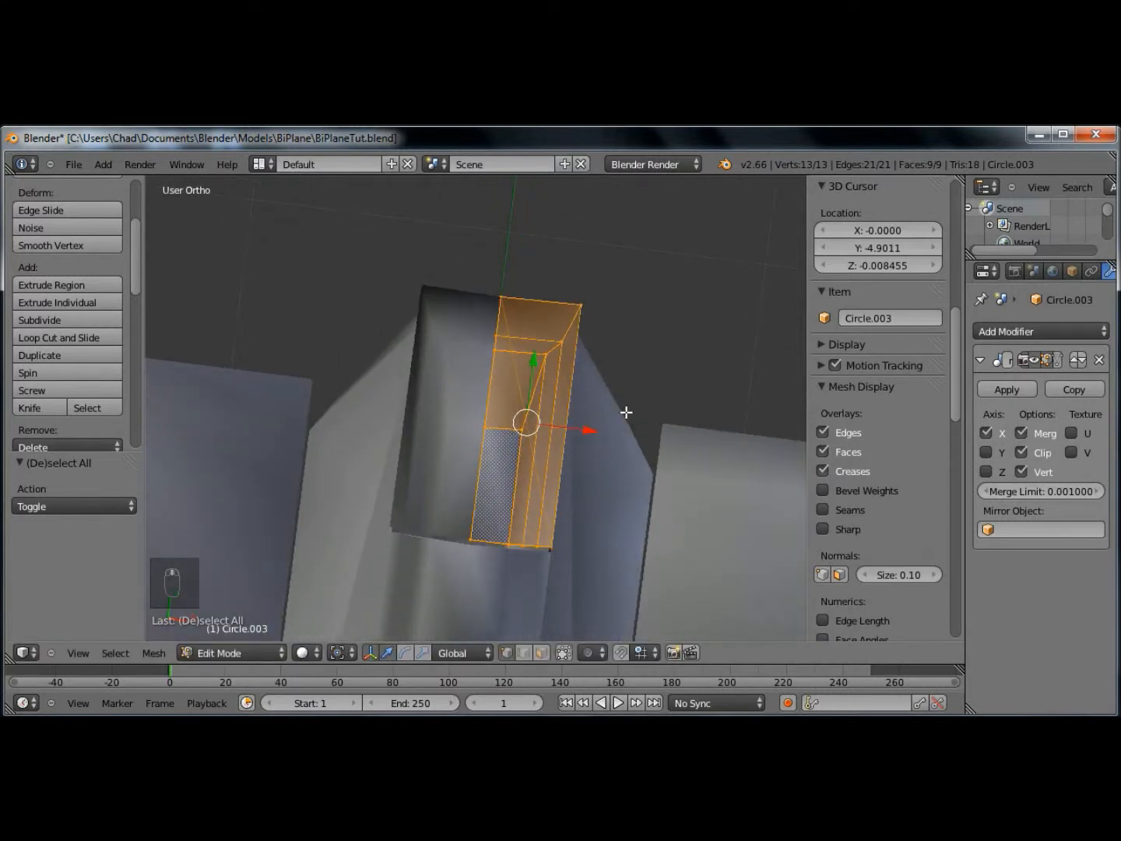
{"action": "key", "text": "KP_7"}
{"action": "middle_click_drag", "start_coordinate": [584, 363], "coordinate": [385, 448]}
{"action": "left_click", "coordinate": [541, 653]}
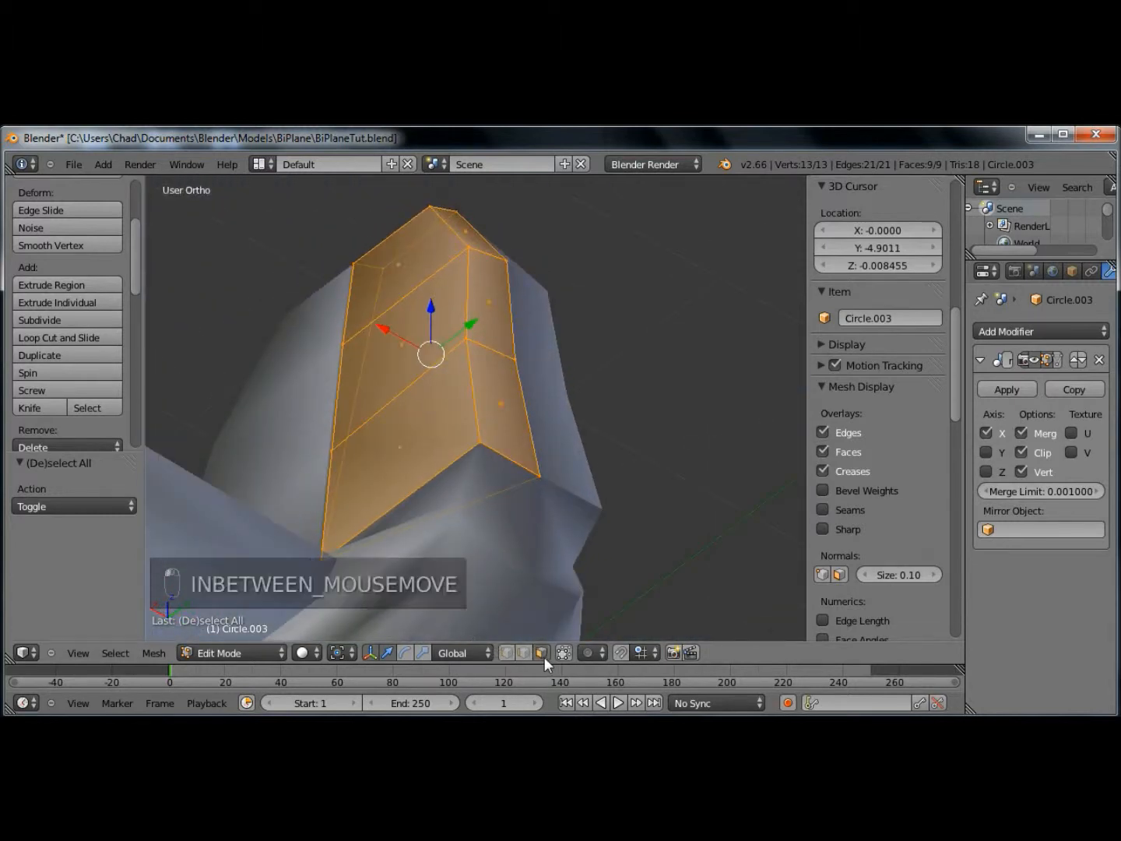
{"action": "right_click", "coordinate": [448, 498]}
{"action": "key", "text": "x"}
{"action": "left_click", "coordinate": [425, 533]}
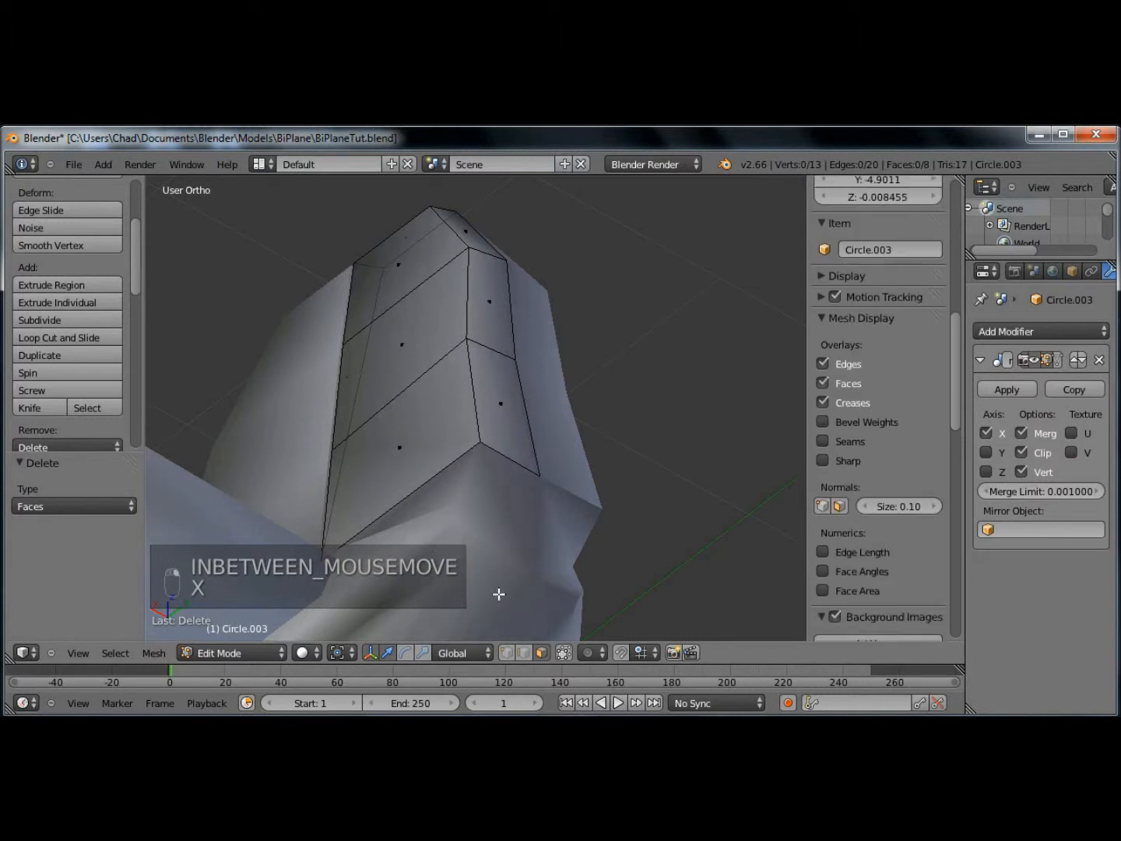
{"action": "key", "text": "KP_7"}
{"action": "key", "text": "a"}
{"action": "key", "text": "a"}
{"action": "key", "text": "s"}
{"action": "key", "text": "x"}
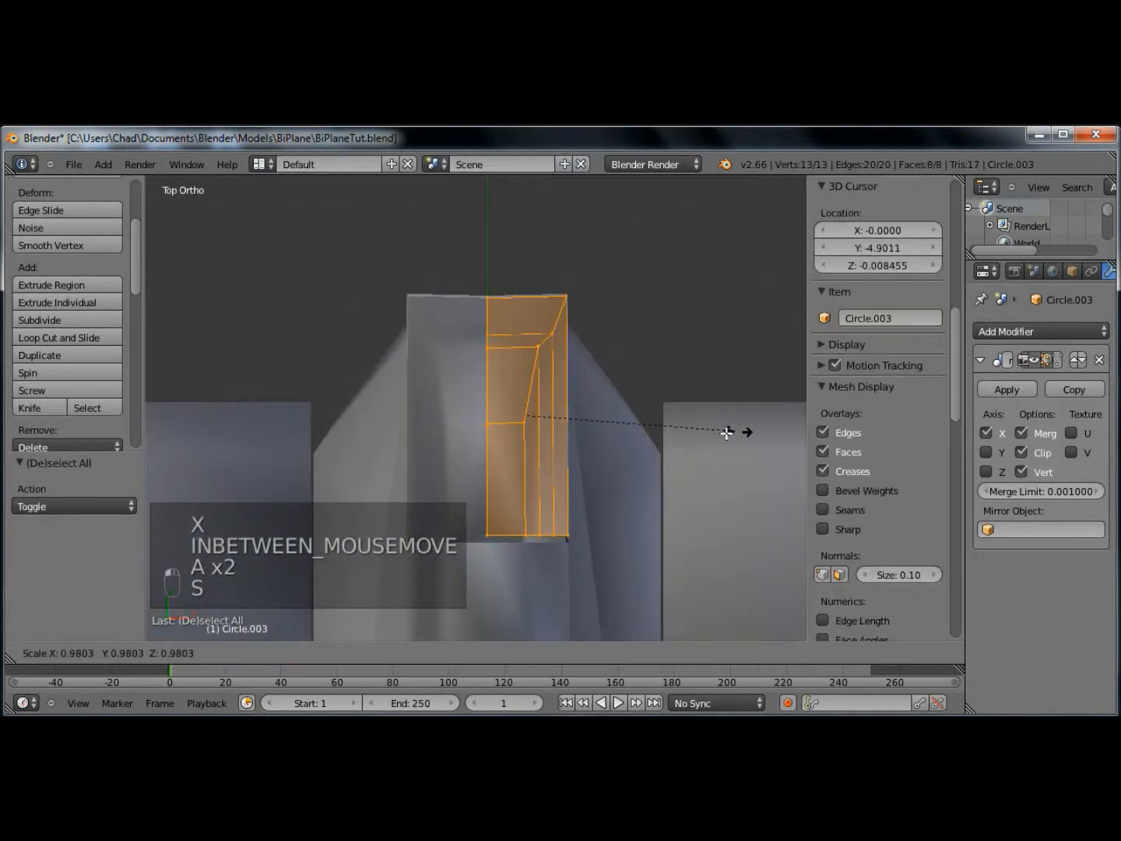
{"action": "right_click", "coordinate": [529, 417]}
{"action": "key", "text": "a"}
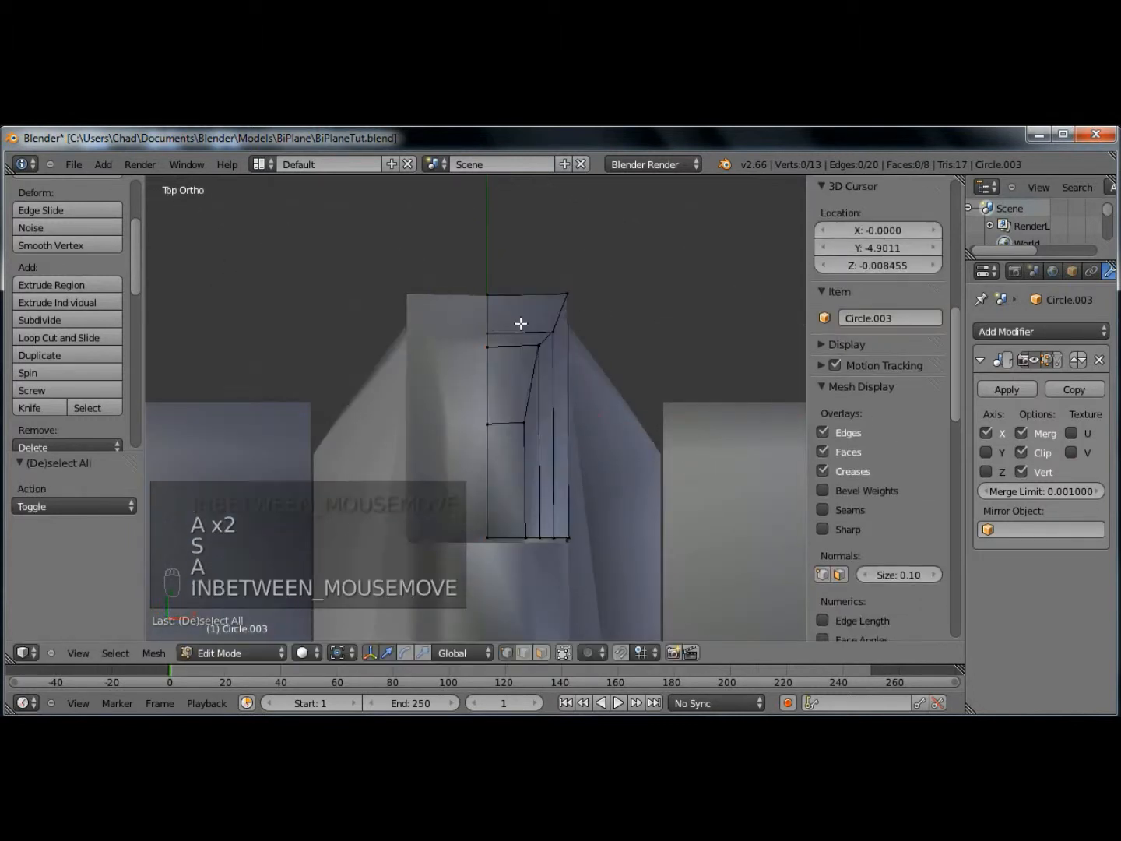
{"action": "key", "text": "a"}
{"action": "key", "text": "s"}
{"action": "key", "text": "s"}
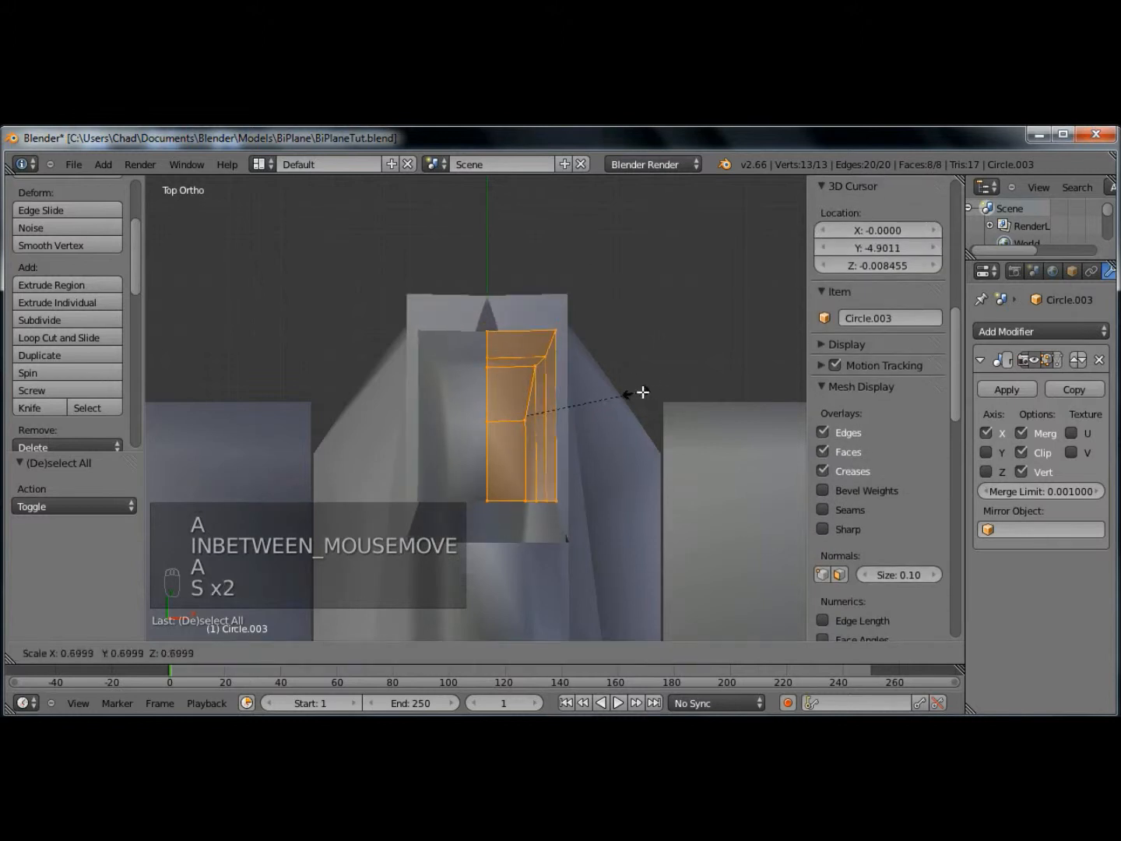
{"action": "left_click", "coordinate": [565, 417]}
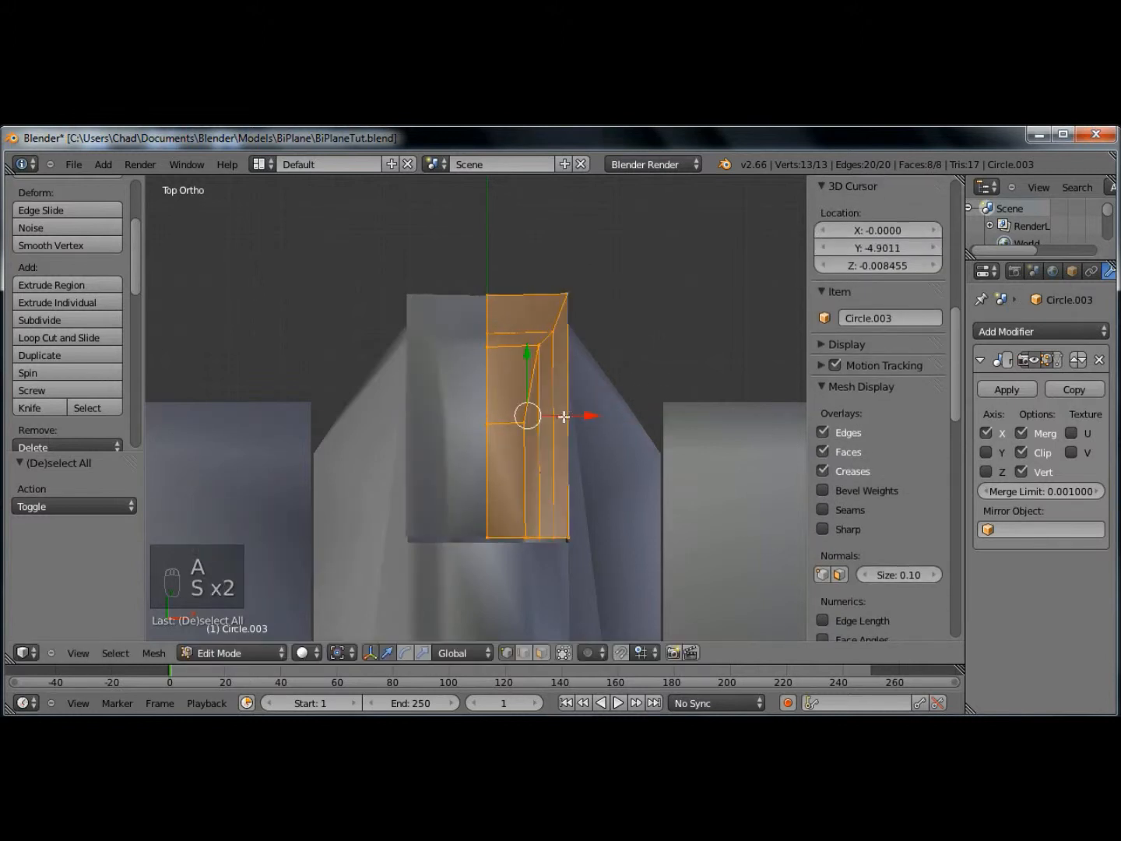
{"action": "left_click", "coordinate": [334, 651]}
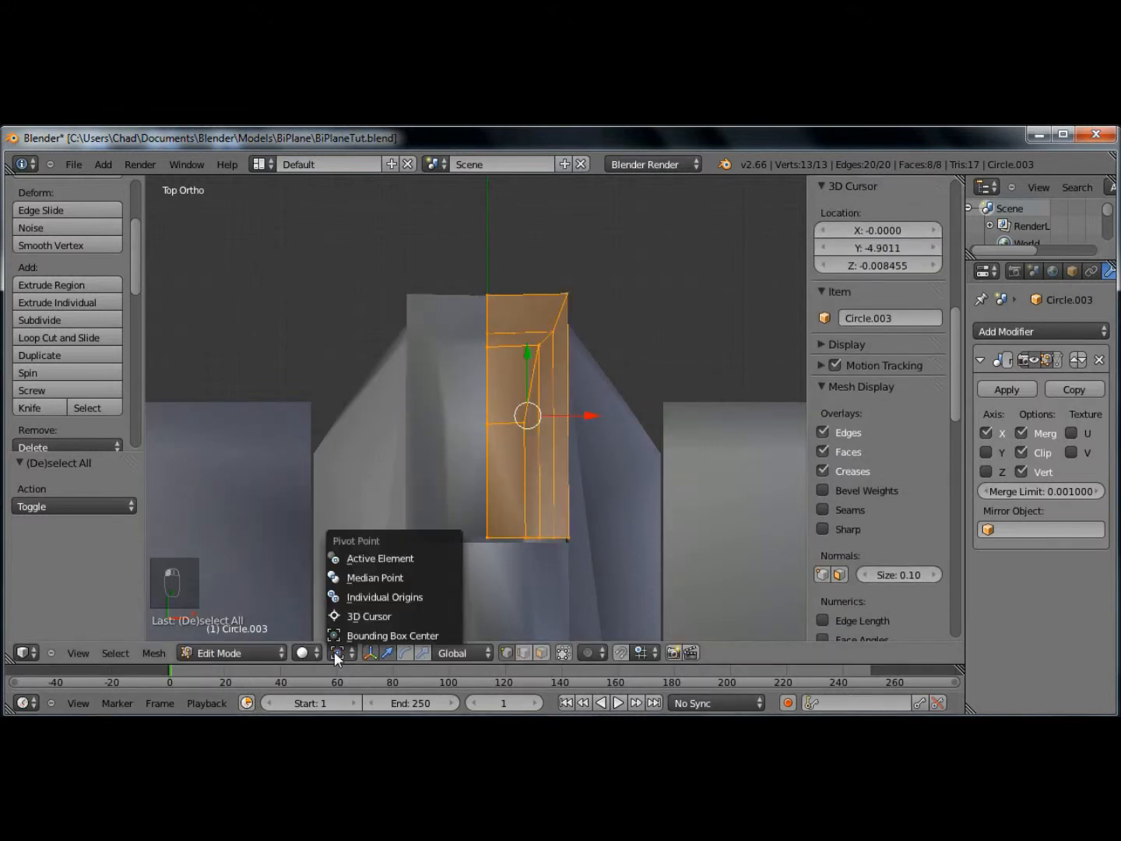
- Narrow the rudder by moving all its vertices inward along X and scaling them along X, finishing in object mode
{"action": "key", "text": "g"}
{"action": "key", "text": "x"}
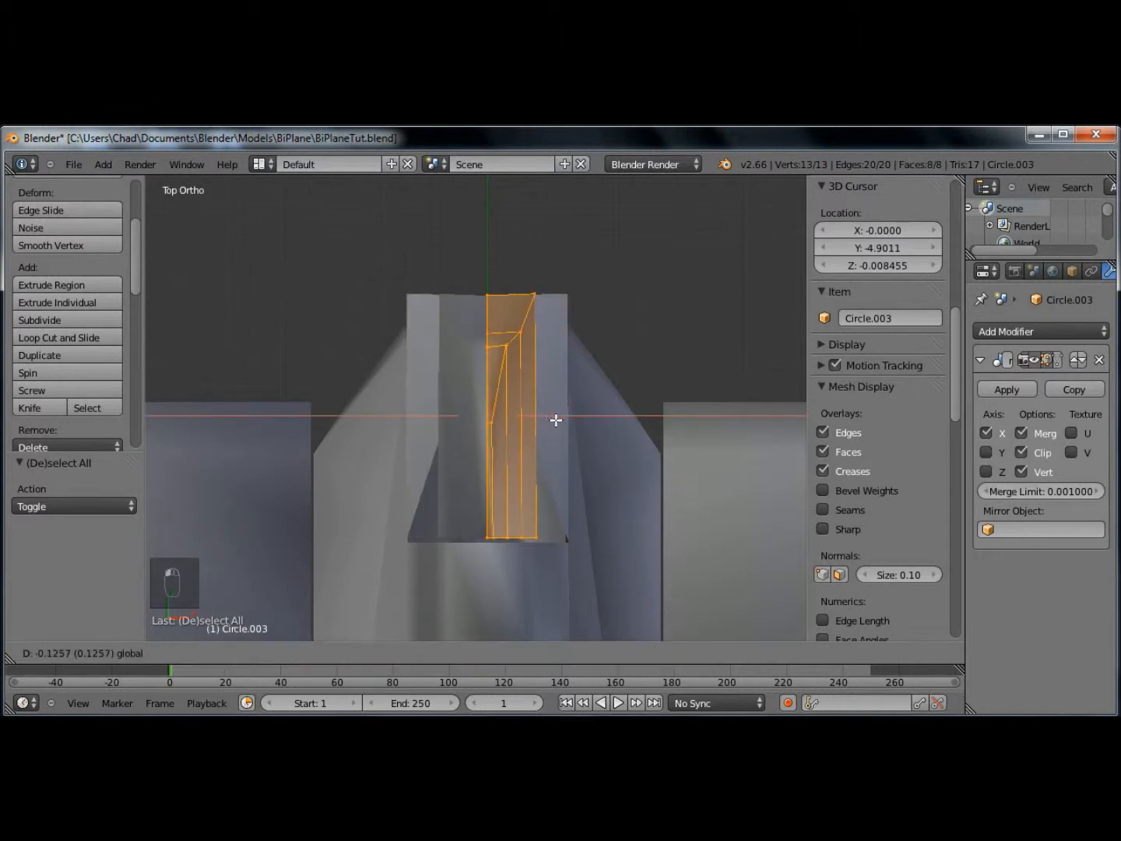
{"action": "left_click", "coordinate": [580, 420]}
{"action": "key", "text": "s"}
{"action": "key", "text": "x"}
{"action": "left_click", "coordinate": [544, 416]}
{"action": "left_click_drag", "start_coordinate": [556, 417], "coordinate": [545, 420]}
{"action": "key", "text": "a"}
{"action": "key", "text": "Tab"}
- Open the body mesh for editing and delete the face closing the fixed fin's hinge side
{"action": "middle_click_drag", "start_coordinate": [554, 423], "coordinate": [324, 397]}
{"action": "right_click", "coordinate": [324, 397]}
{"action": "key", "text": "Tab"}
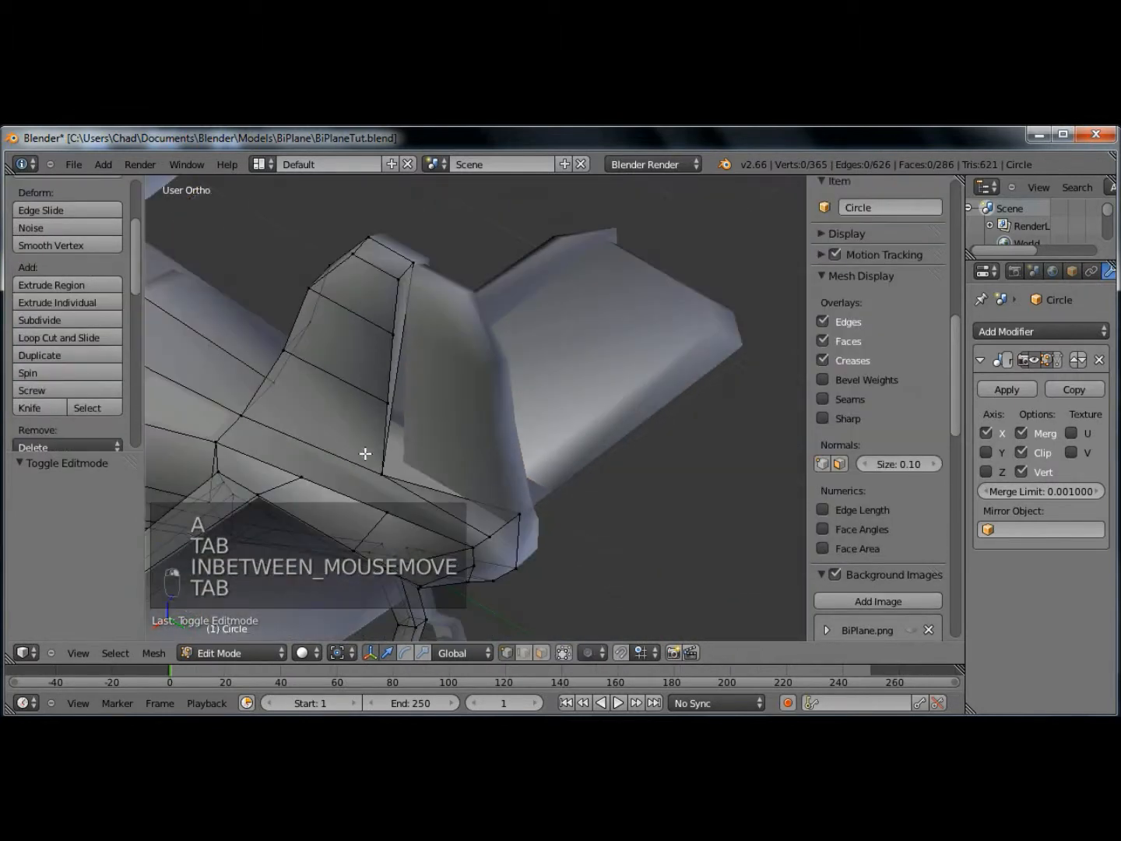
{"action": "right_click", "coordinate": [382, 470]}
{"action": "right_click", "coordinate": [387, 400], "text": "shift"}
{"action": "left_click", "coordinate": [544, 658]}
{"action": "right_click", "coordinate": [394, 368]}
{"action": "key", "text": "x"}
{"action": "left_click", "coordinate": [342, 358]}
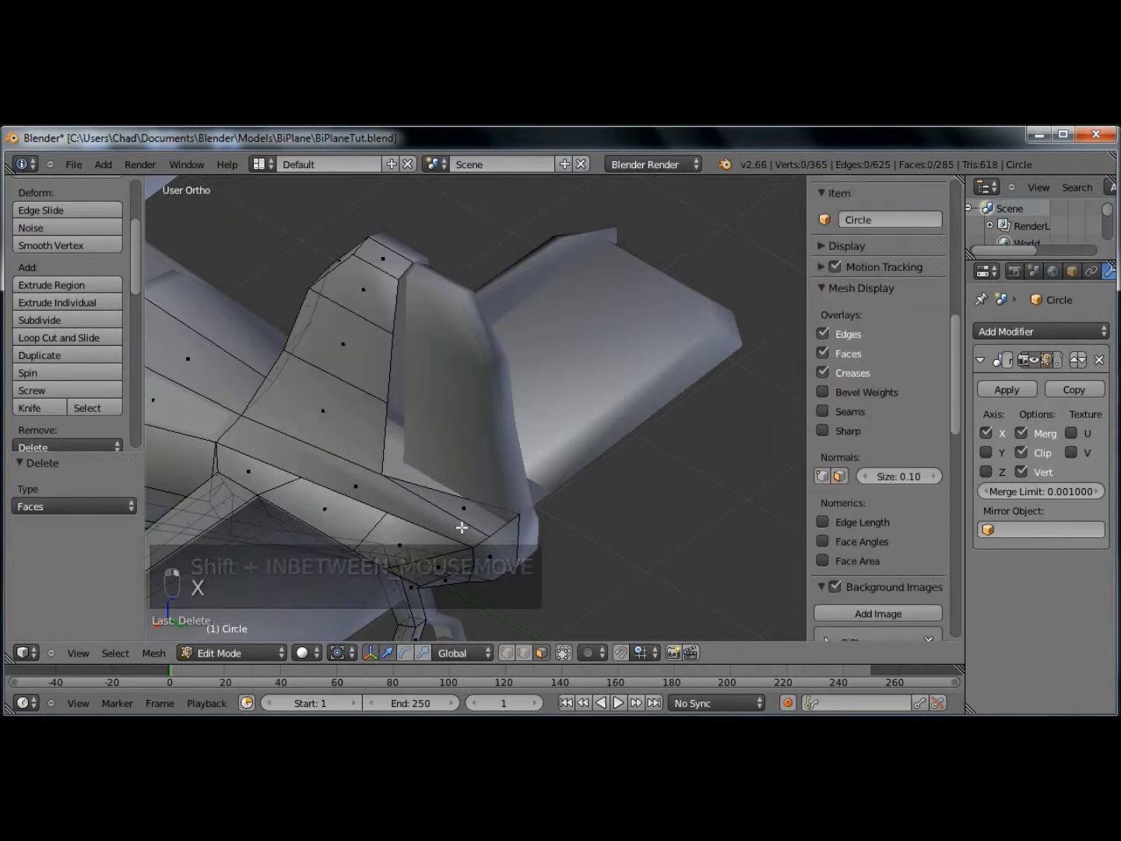
- Move the fixed fin's hinge-side vertices about 0.11 inward along X and adjust their spread to match the narrowed rudder
{"action": "left_click", "coordinate": [508, 652]}
{"action": "right_click", "coordinate": [381, 473]}
{"action": "right_click", "coordinate": [387, 398], "text": "shift"}
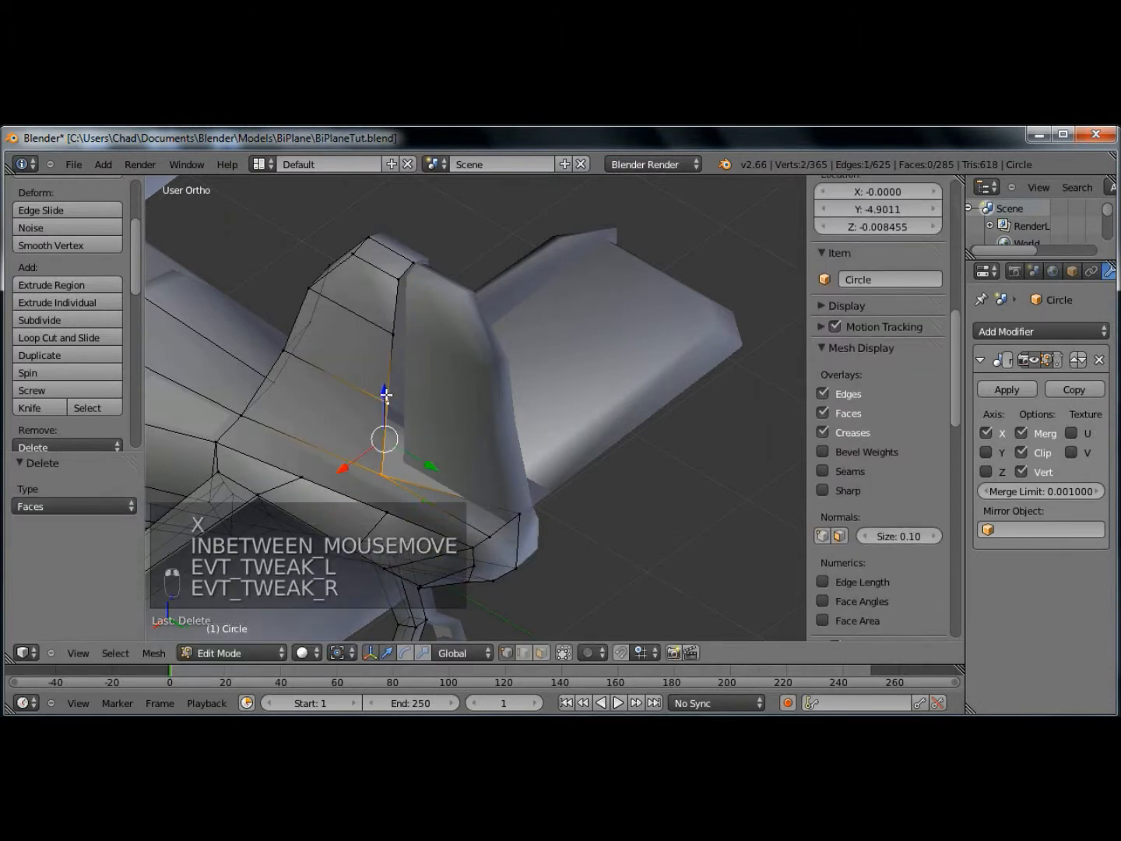
{"action": "right_click", "coordinate": [393, 336], "text": "shift"}
{"action": "key", "text": "KP_7"}
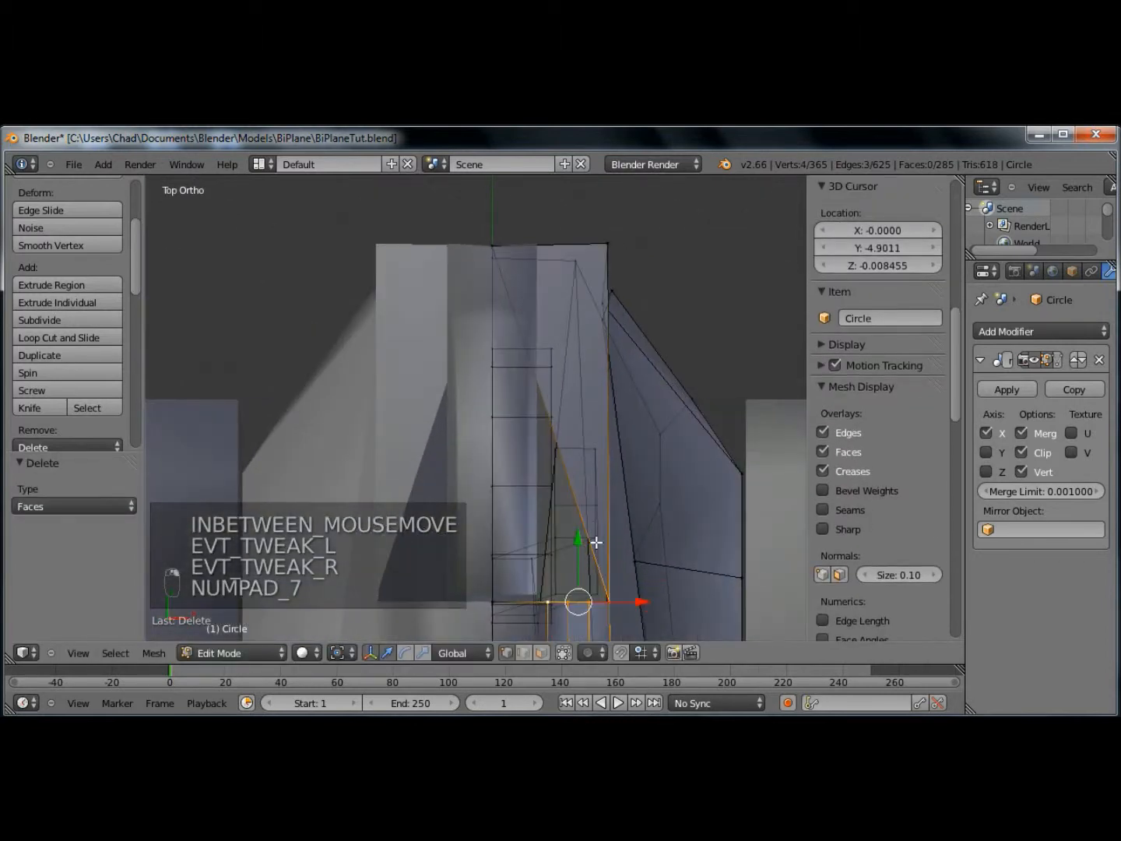
{"action": "key", "text": "g"}
{"action": "left_click", "coordinate": [595, 596]}
{"action": "key", "text": "s"}
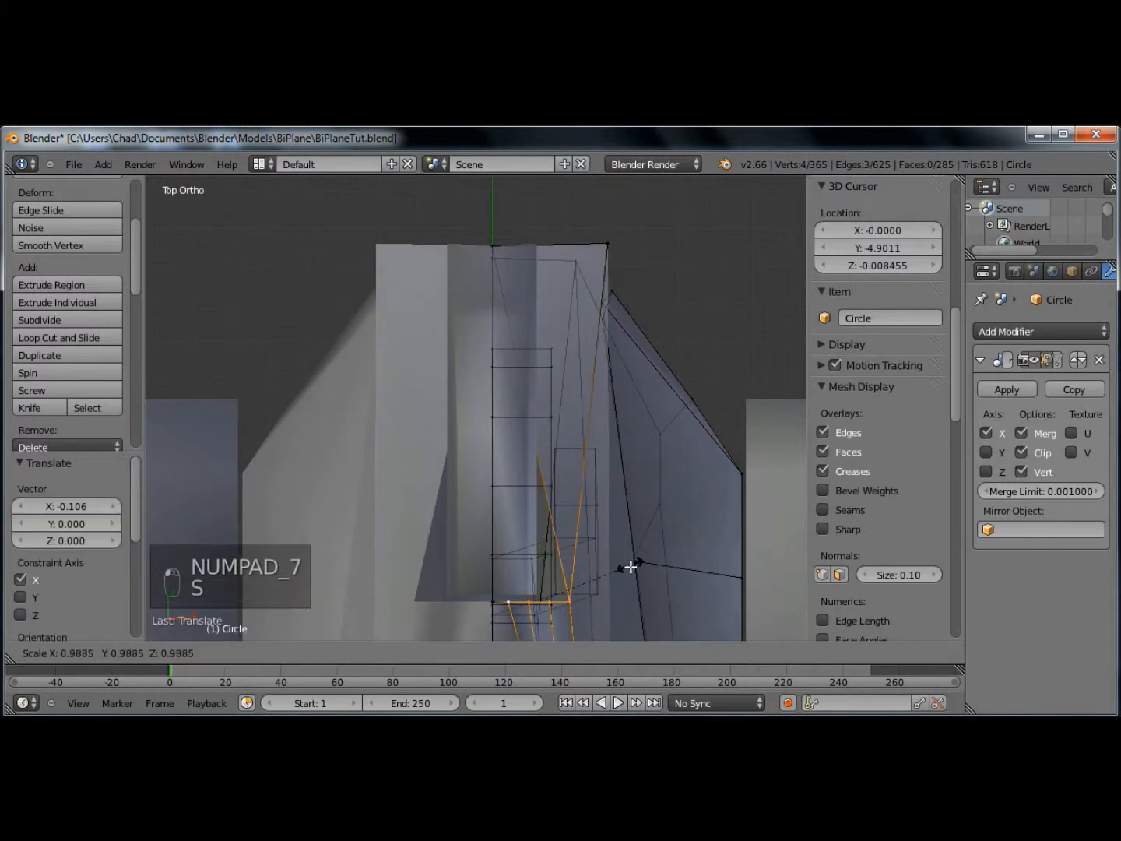
{"action": "left_click", "coordinate": [548, 594]}
{"action": "left_click", "coordinate": [572, 599]}
{"action": "middle_click_drag", "start_coordinate": [572, 558], "coordinate": [306, 456]}
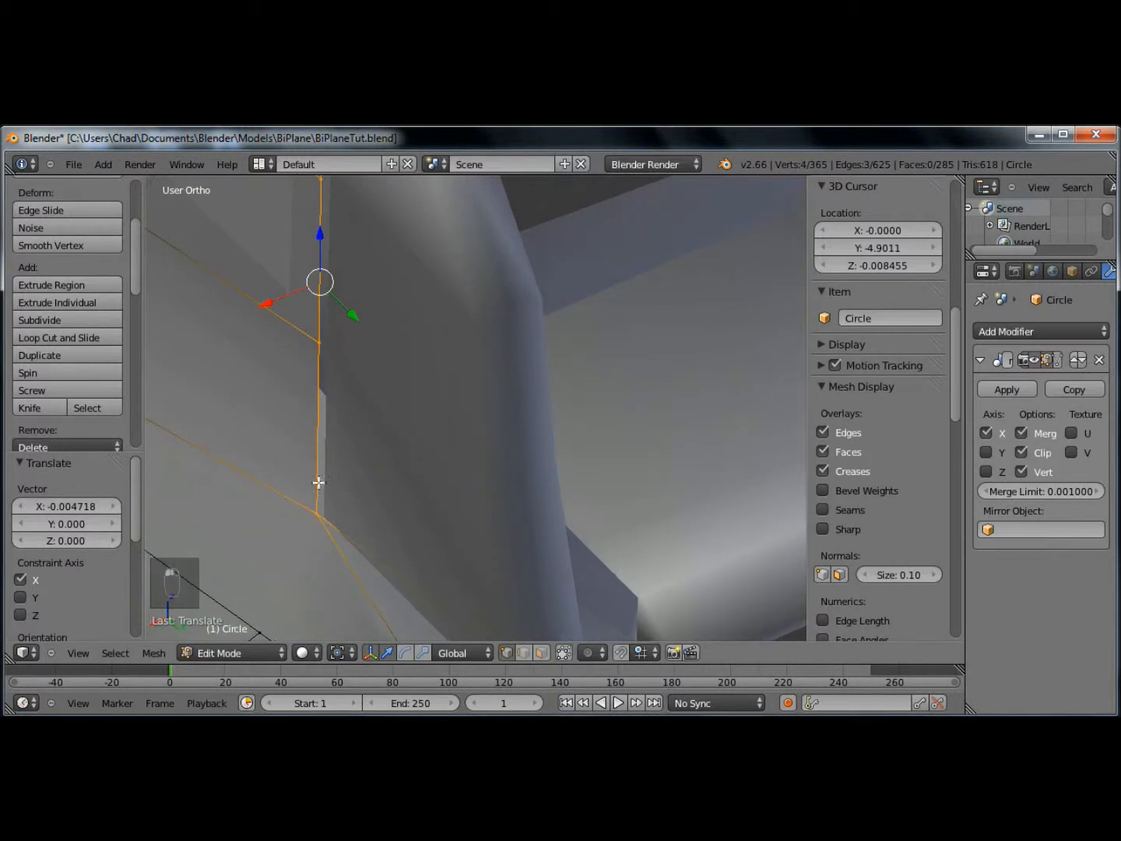
- Extrude the fin's lowest hinge vertex along X to the centre line and fill the fin's hinge side with a face
{"action": "right_click", "coordinate": [331, 521]}
{"action": "key", "text": "e"}
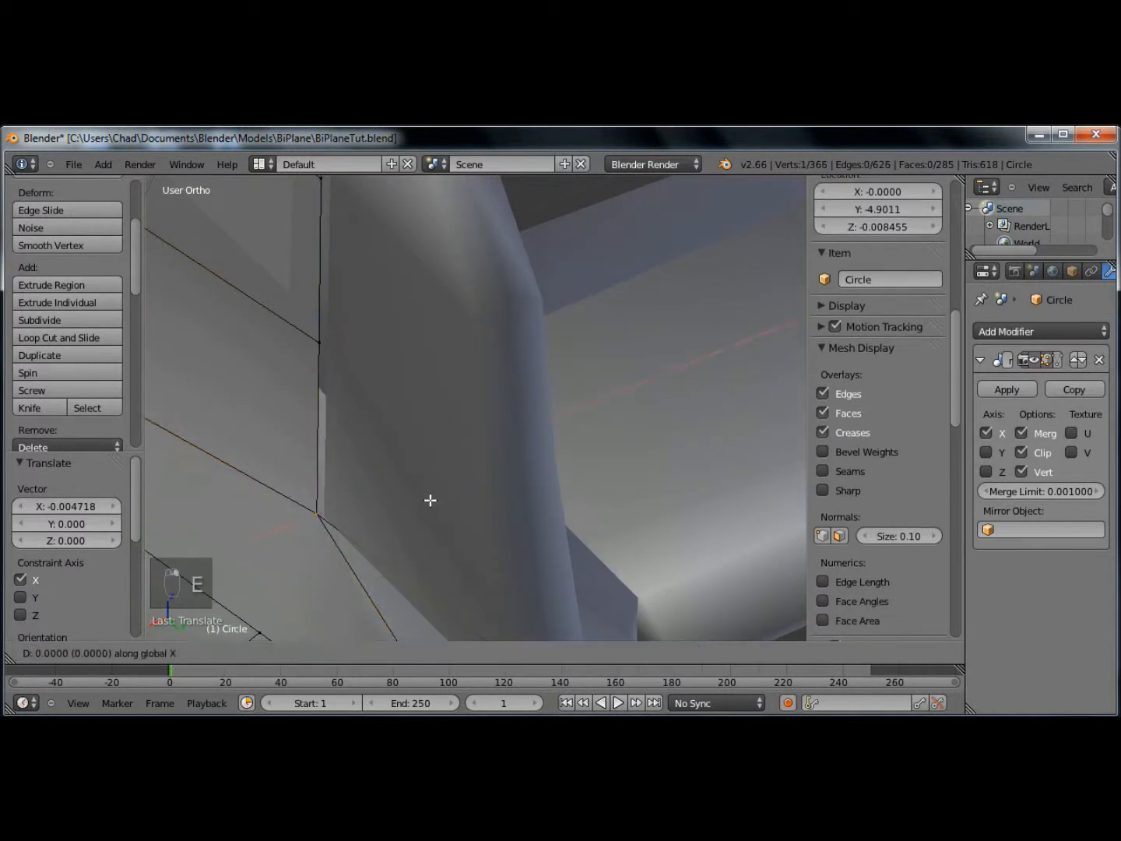
{"action": "left_click", "coordinate": [564, 474]}
{"action": "scroll", "coordinate": [361, 458], "scroll_direction": "down", "scroll_amount": 3}
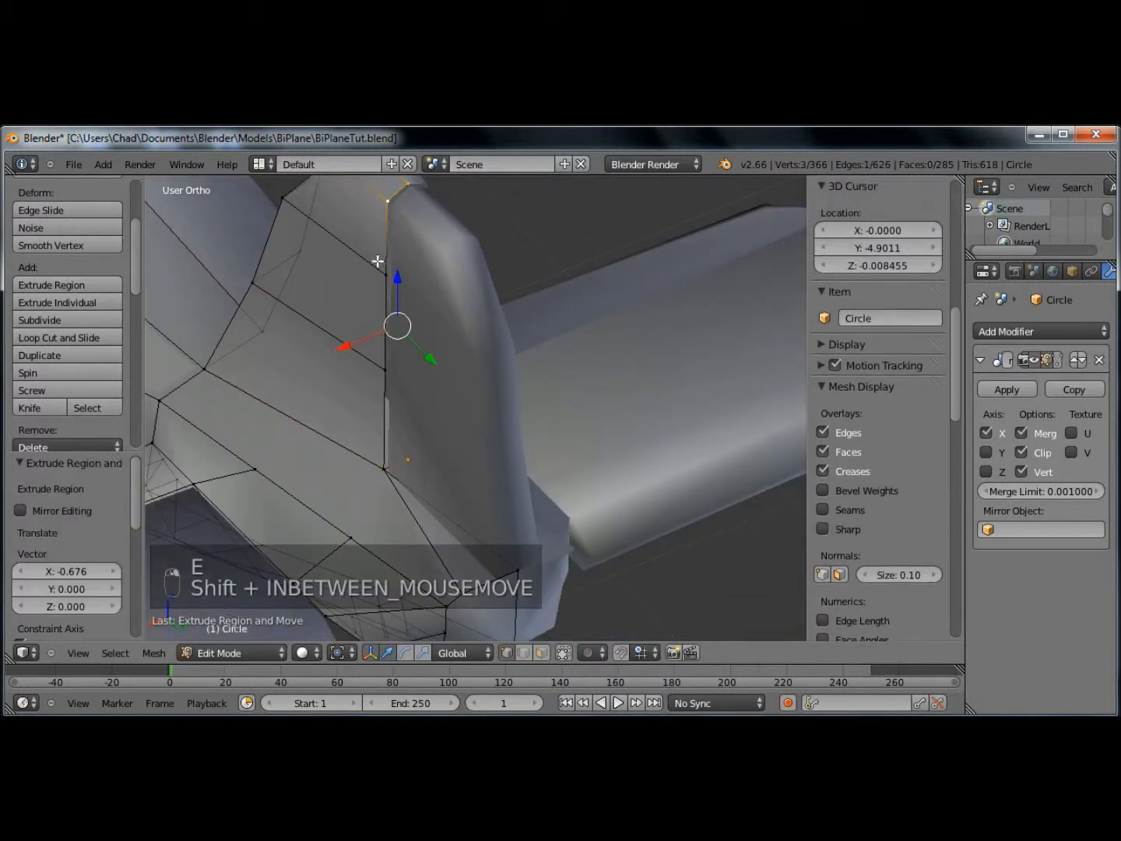
{"action": "right_click_drag", "start_coordinate": [385, 275], "coordinate": [384, 361], "text": "shift"}
{"action": "key", "text": "f"}
{"action": "key", "text": "a"}
{"action": "middle_click_drag", "start_coordinate": [466, 503], "coordinate": [459, 450], "text": "shift"}
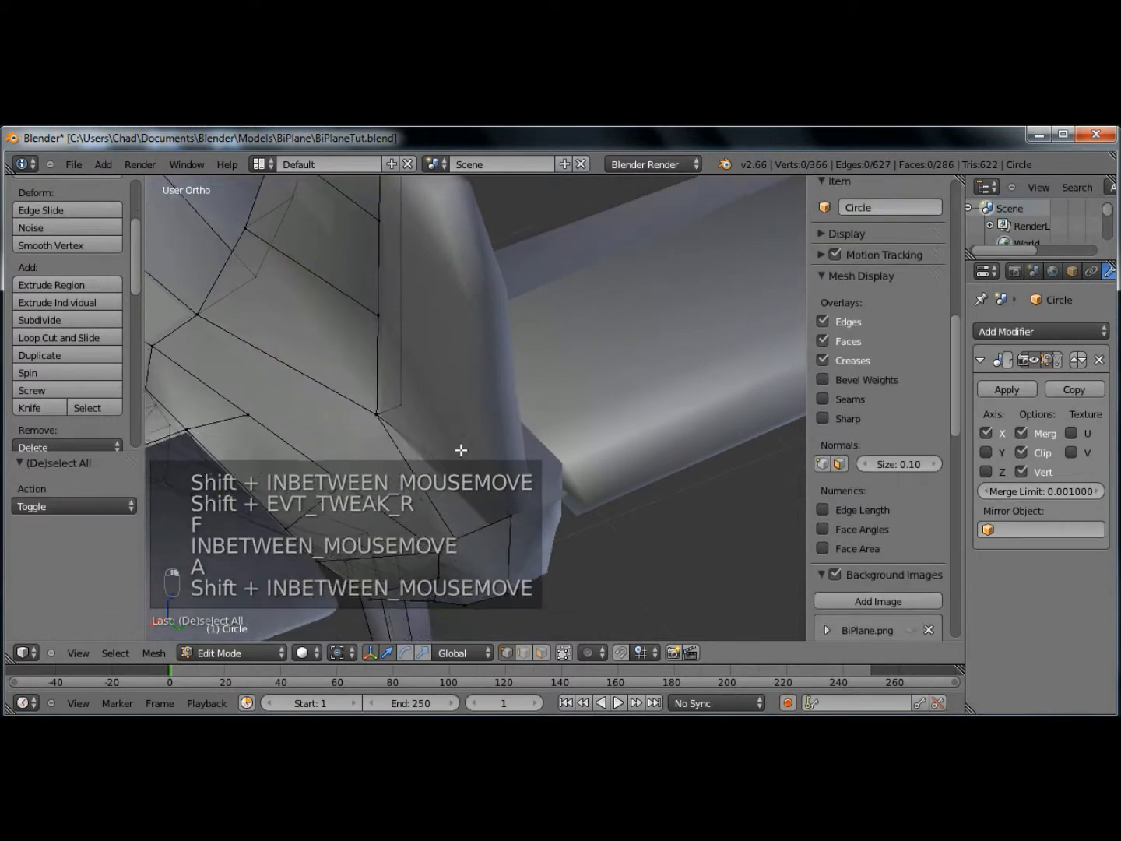
- Delete the outer diagonal edge of the face beneath the rudder, opening that gap in the body
{"action": "middle_click_drag", "start_coordinate": [508, 517], "coordinate": [433, 451]}
{"action": "left_click", "coordinate": [524, 654]}
{"action": "right_click", "coordinate": [461, 474]}
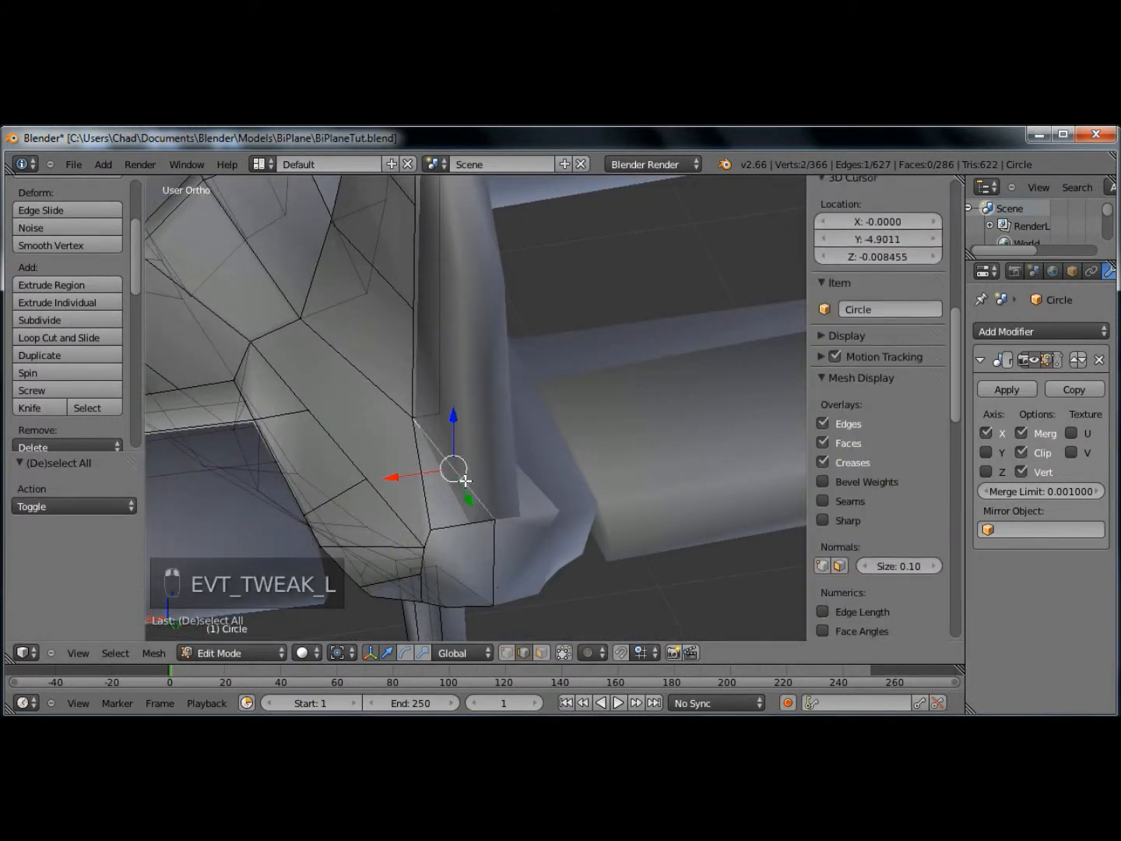
{"action": "key", "text": "x"}
{"action": "left_click", "coordinate": [451, 464]}
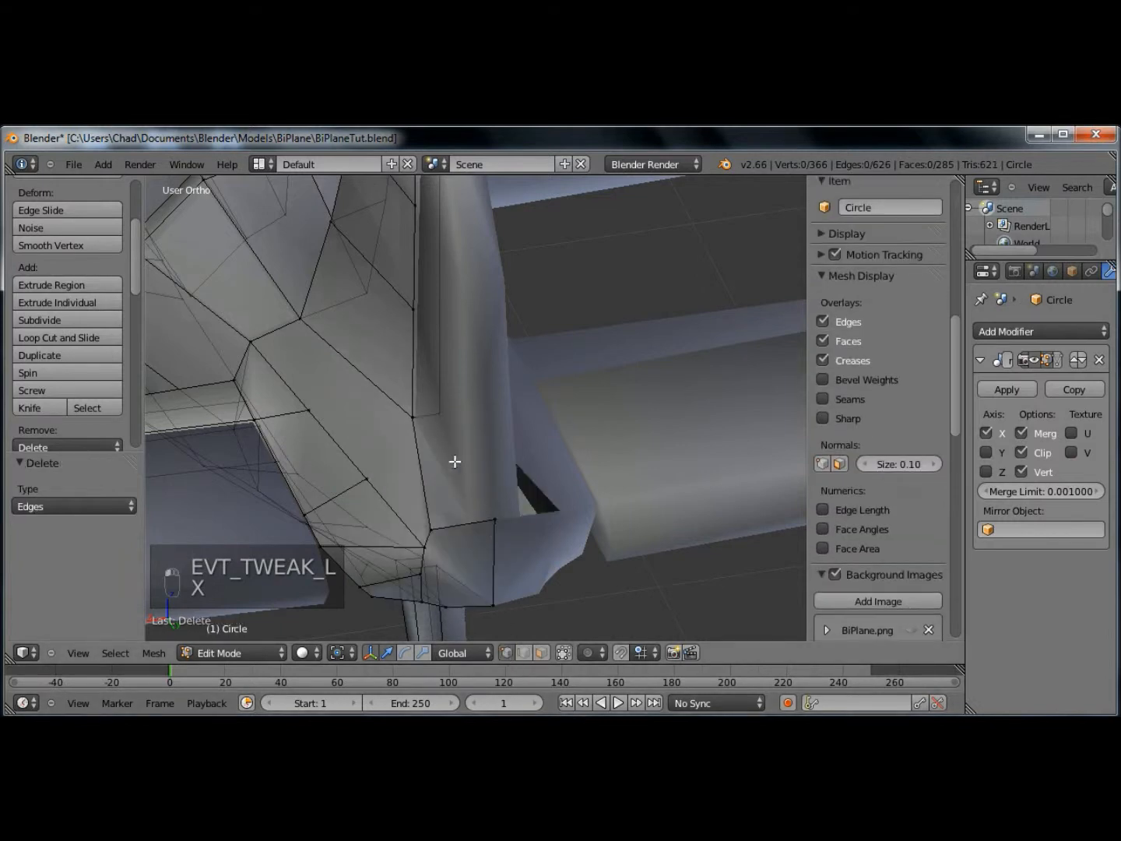
- Fill the gap beneath the rudder with a four-sided face and nudge its outer rear vertex inward along X
{"action": "right_click", "coordinate": [444, 414]}
{"action": "right_click", "coordinate": [413, 418], "text": "shift"}
{"action": "right_click", "coordinate": [429, 529], "text": "shift"}
{"action": "right_click", "coordinate": [486, 522], "text": "shift"}
{"action": "key", "text": "f"}
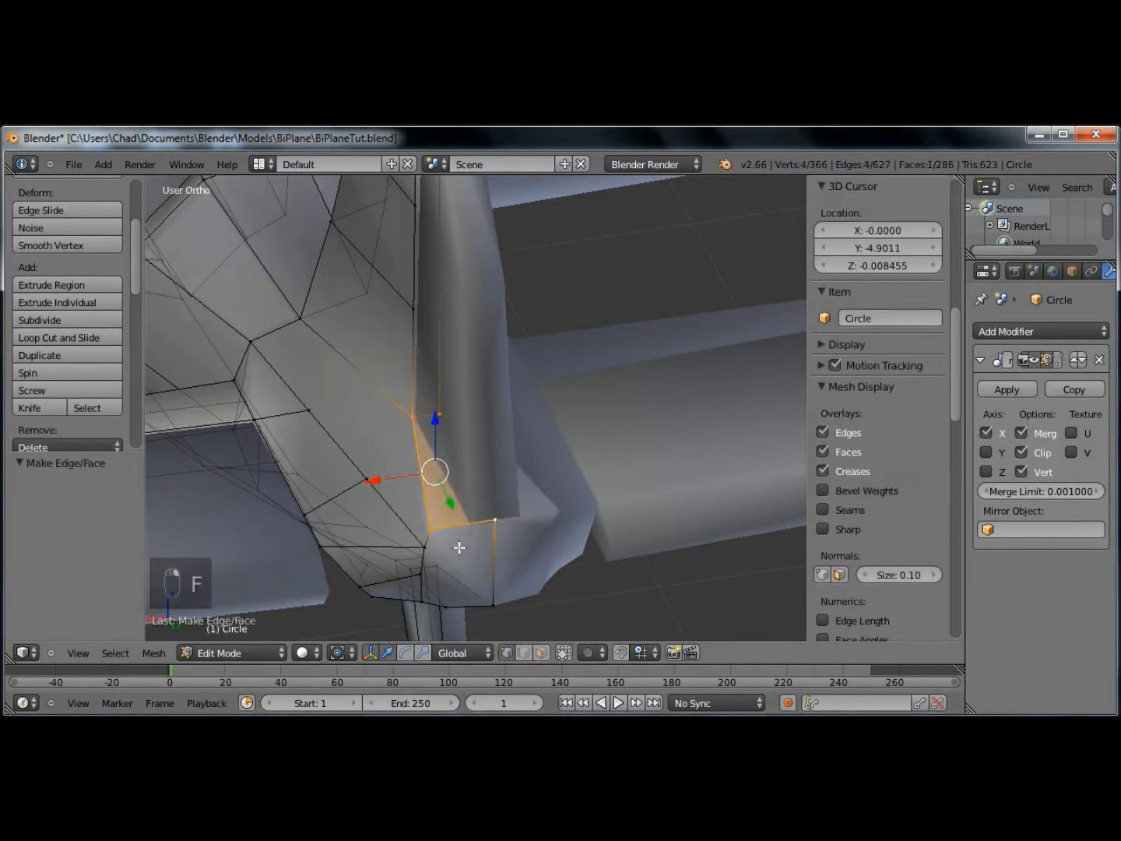
{"action": "key", "text": "a"}
{"action": "right_click", "coordinate": [436, 532]}
{"action": "left_click_drag", "start_coordinate": [393, 536], "coordinate": [418, 535]}
{"action": "key", "text": "a"}
- Leave mesh editing on the body and save the file
{"action": "scroll", "coordinate": [418, 536], "scroll_direction": "down", "scroll_amount": 3}
{"action": "middle_click_drag", "start_coordinate": [417, 536], "coordinate": [232, 272]}
{"action": "key", "text": "Tab"}
{"action": "key", "text": "Tab"}
{"action": "key", "text": "Tab"}
{"action": "key", "text": "Tab"}
{"action": "key", "text": "Tab"}
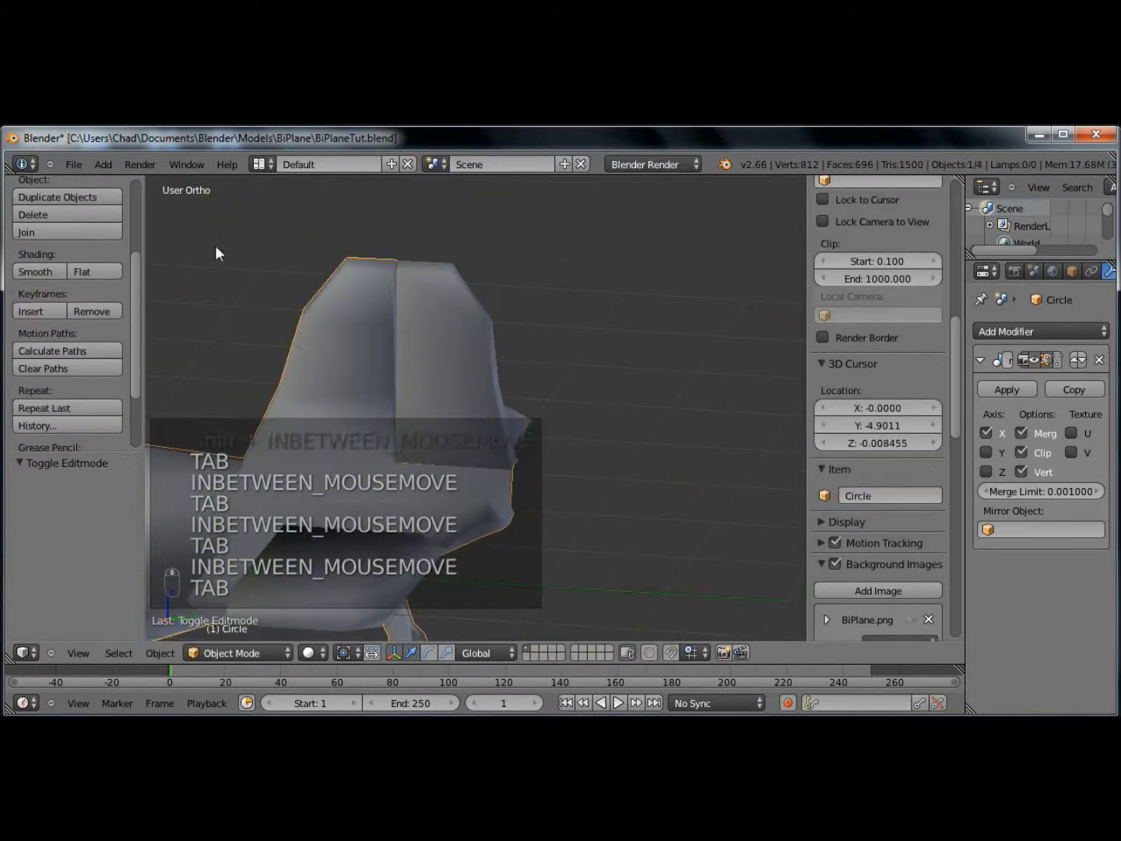
{"action": "left_click", "coordinate": [76, 165]}
{"action": "left_click", "coordinate": [91, 276]}
- Examine the wing control surfaces on the finished red biplane in the other Blender window, returning to the tutorial model
{"action": "middle_click_drag", "start_coordinate": [401, 467], "coordinate": [668, 526], "text": "shift"}
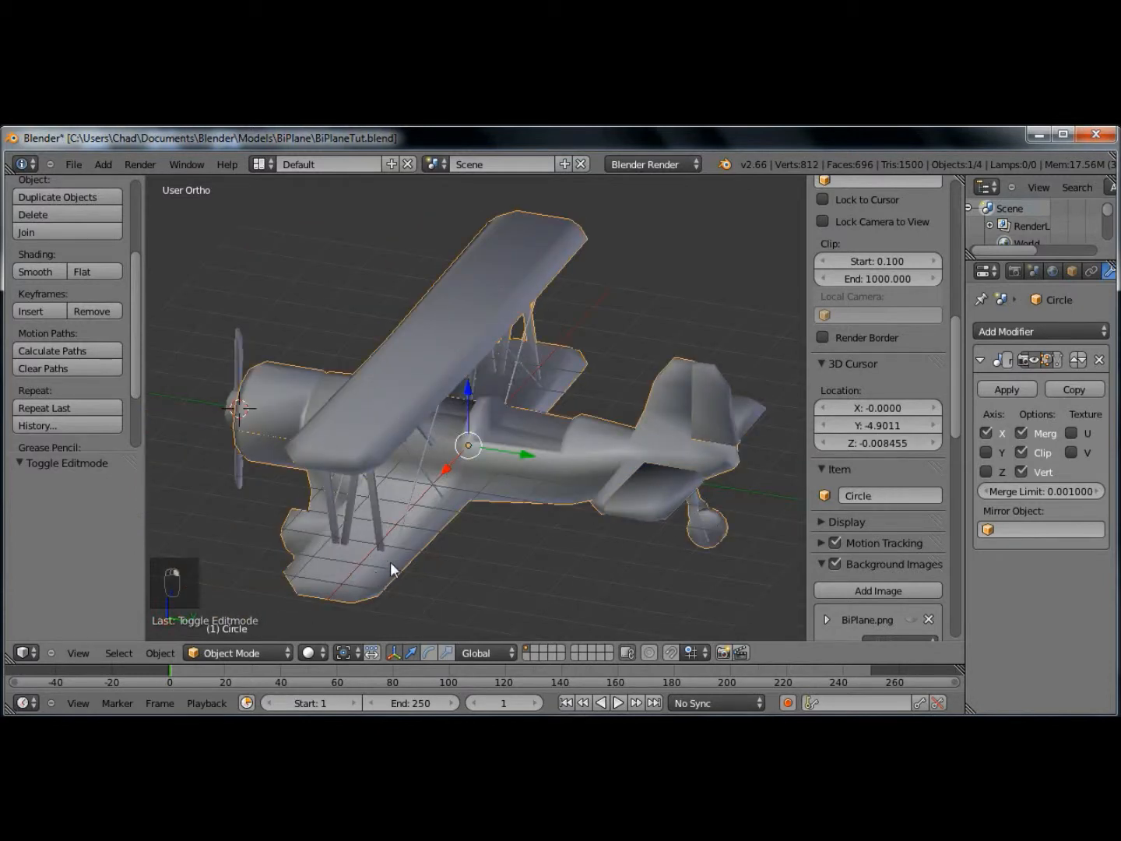
{"action": "middle_click_drag", "start_coordinate": [407, 572], "coordinate": [491, 461], "text": "shift"}
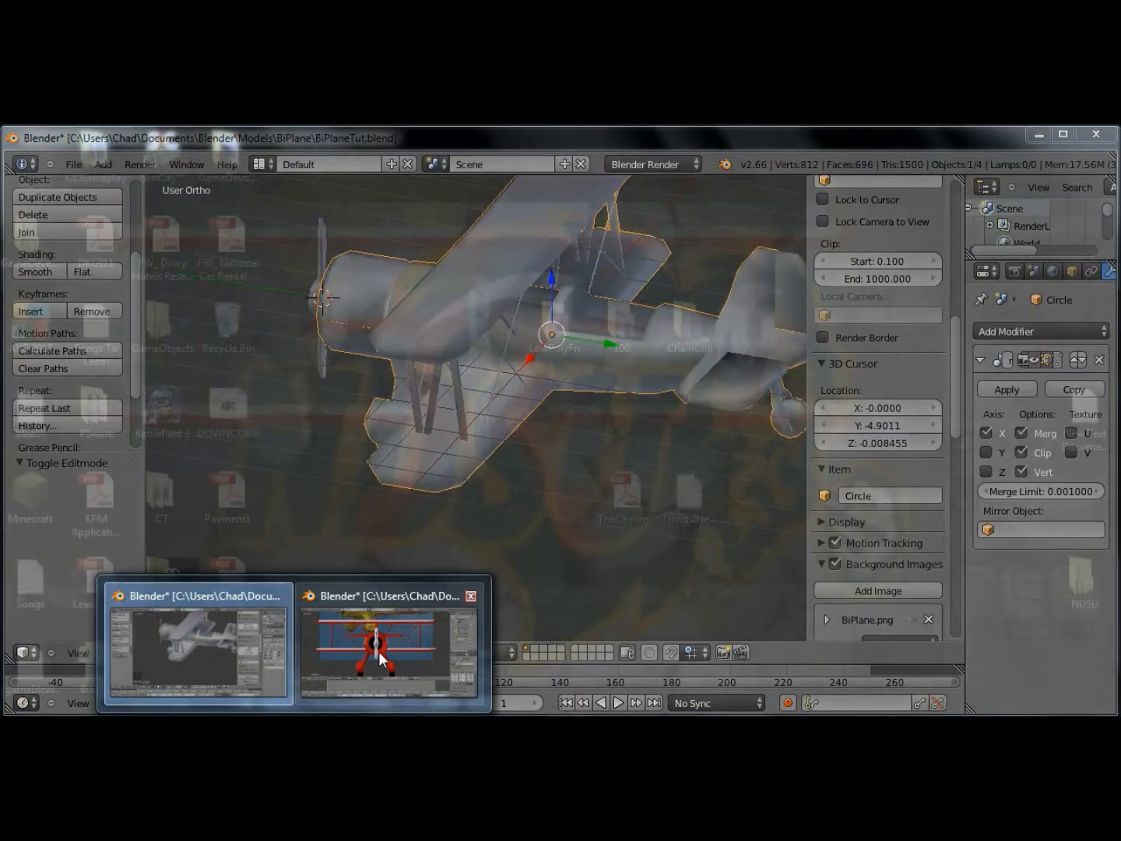
{"action": "left_click", "coordinate": [401, 670]}
{"action": "middle_click_drag", "start_coordinate": [528, 490], "coordinate": [469, 499]}
{"action": "right_click", "coordinate": [423, 467]}
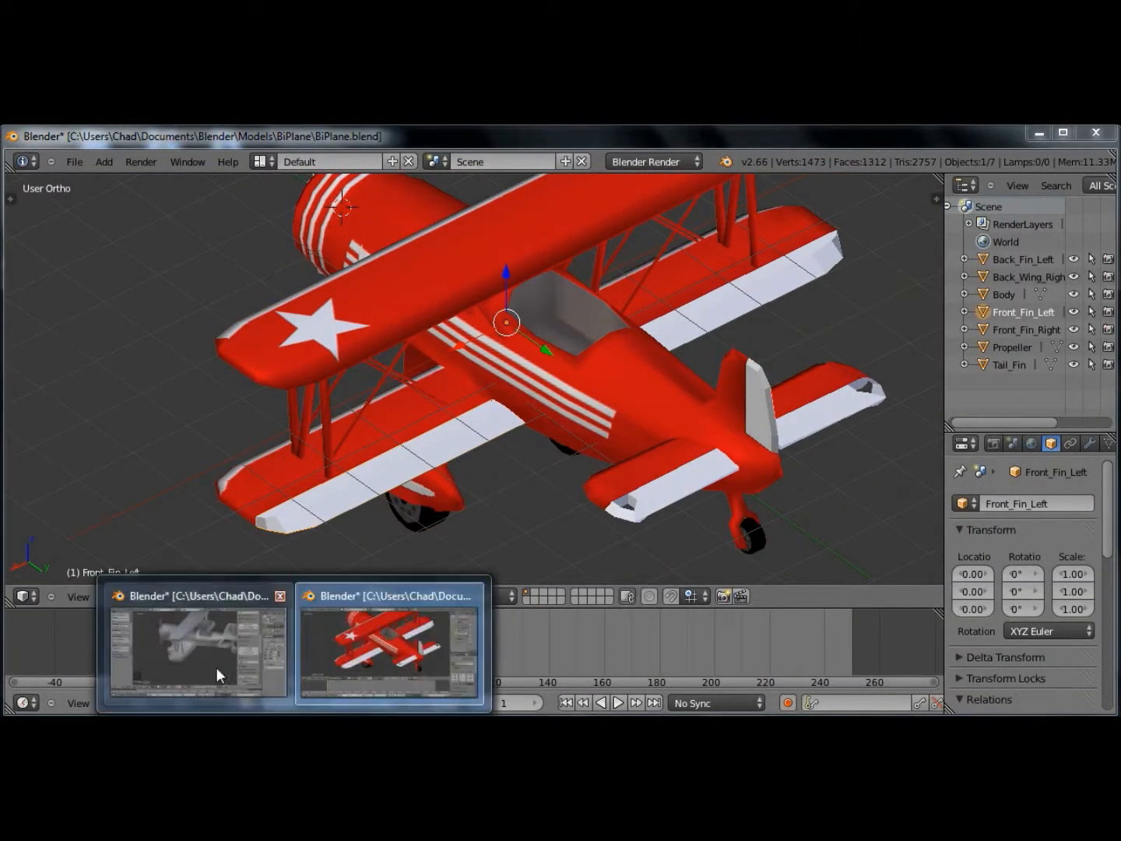
{"action": "left_click", "coordinate": [215, 667]}
- Duplicate the faces along the lower wing's trailing edge, including the rear tip corner, and separate the copy into its own object
{"action": "middle_click_drag", "start_coordinate": [402, 479], "coordinate": [463, 514], "text": "shift"}
{"action": "key", "text": "Tab"}
{"action": "key", "text": "a"}
{"action": "key", "text": "a"}
{"action": "key", "text": "b"}
{"action": "key", "text": "b"}
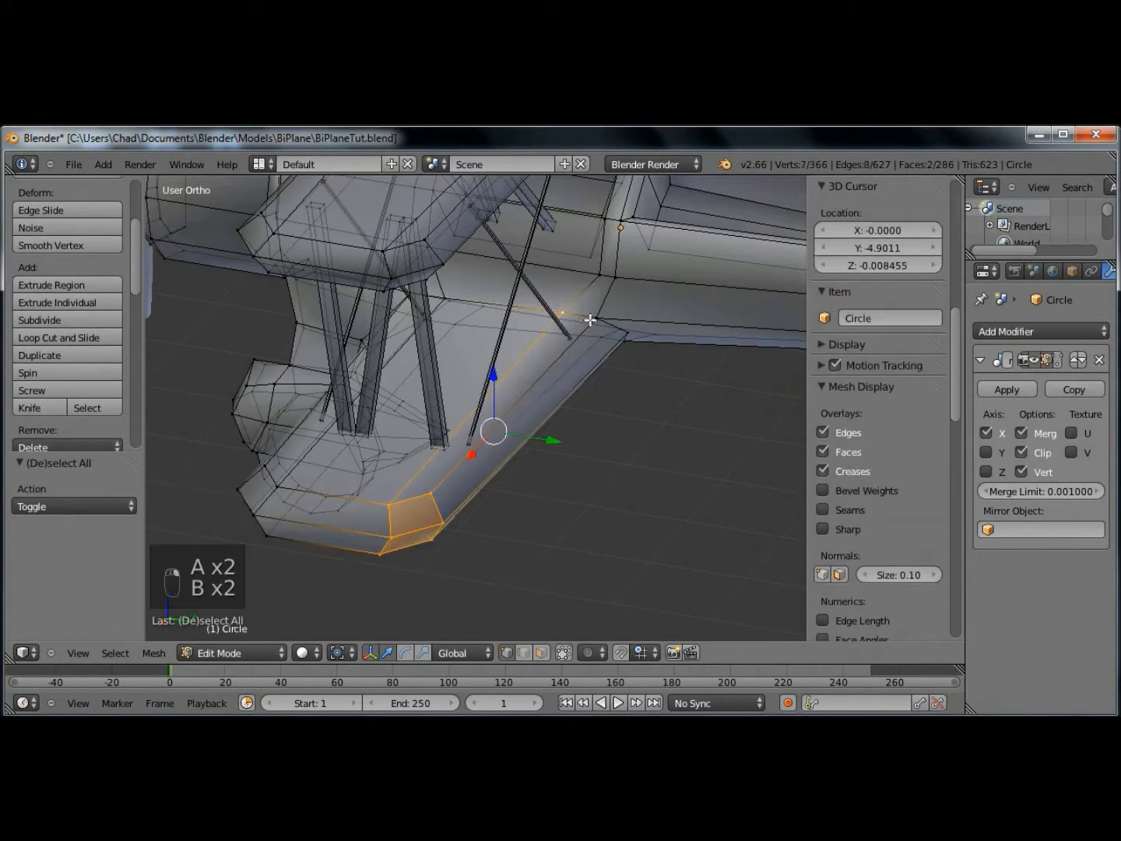
{"action": "middle_click_drag", "start_coordinate": [634, 450], "coordinate": [649, 386]}
{"action": "right_click", "coordinate": [658, 365], "text": "shift"}
{"action": "middle_click_drag", "start_coordinate": [652, 499], "coordinate": [572, 463]}
{"action": "key", "text": "shift+d"}
{"action": "key", "text": "ctrl+v"}
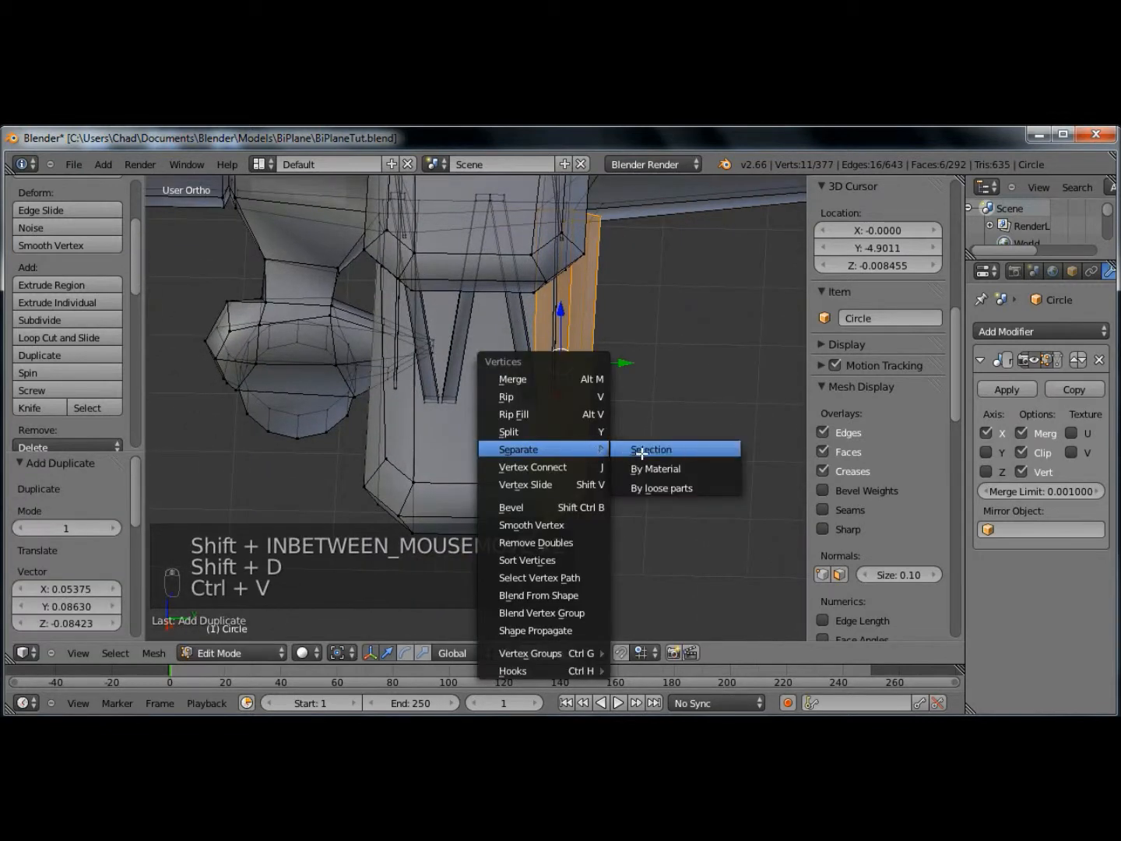
{"action": "left_click", "coordinate": [642, 450]}
- Delete the original trailing-edge and rear tip faces of the lower wing from the body mesh
{"action": "key", "text": "b"}
{"action": "left_click_drag", "start_coordinate": [556, 456], "coordinate": [600, 530]}
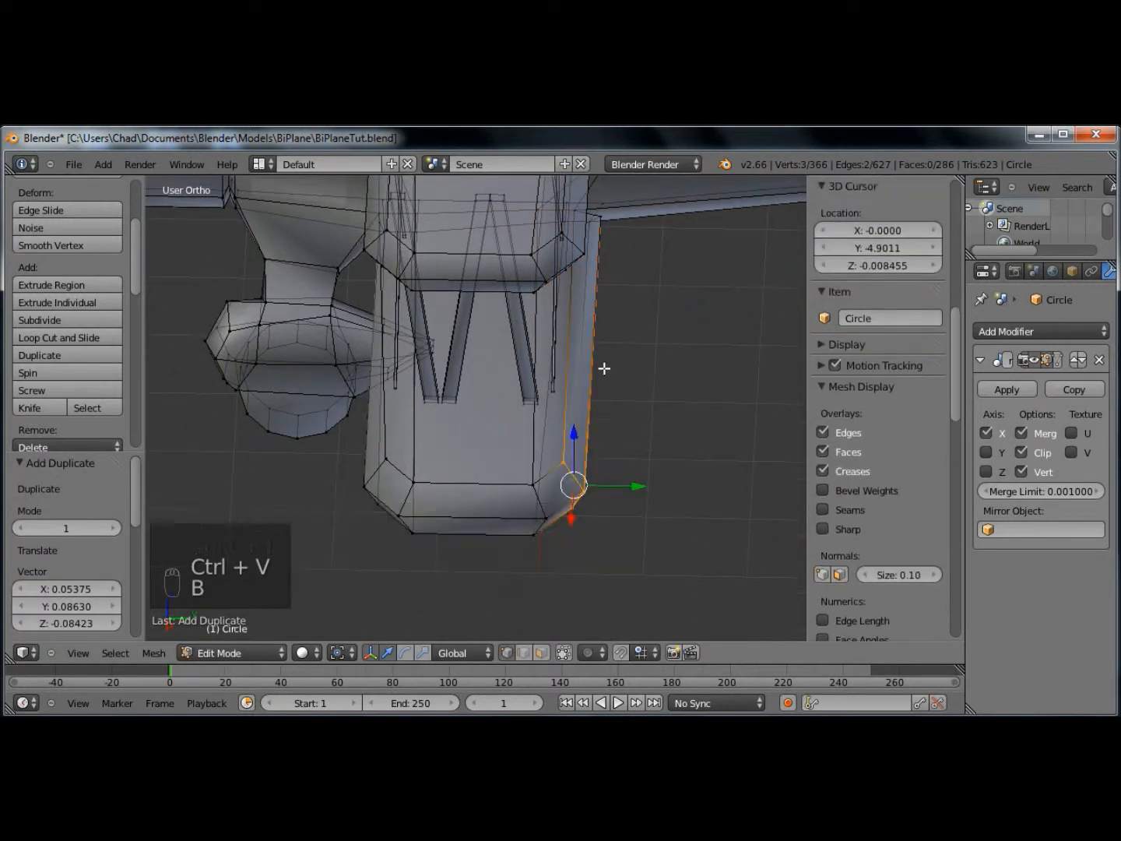
{"action": "middle_click_drag", "start_coordinate": [603, 368], "coordinate": [634, 278]}
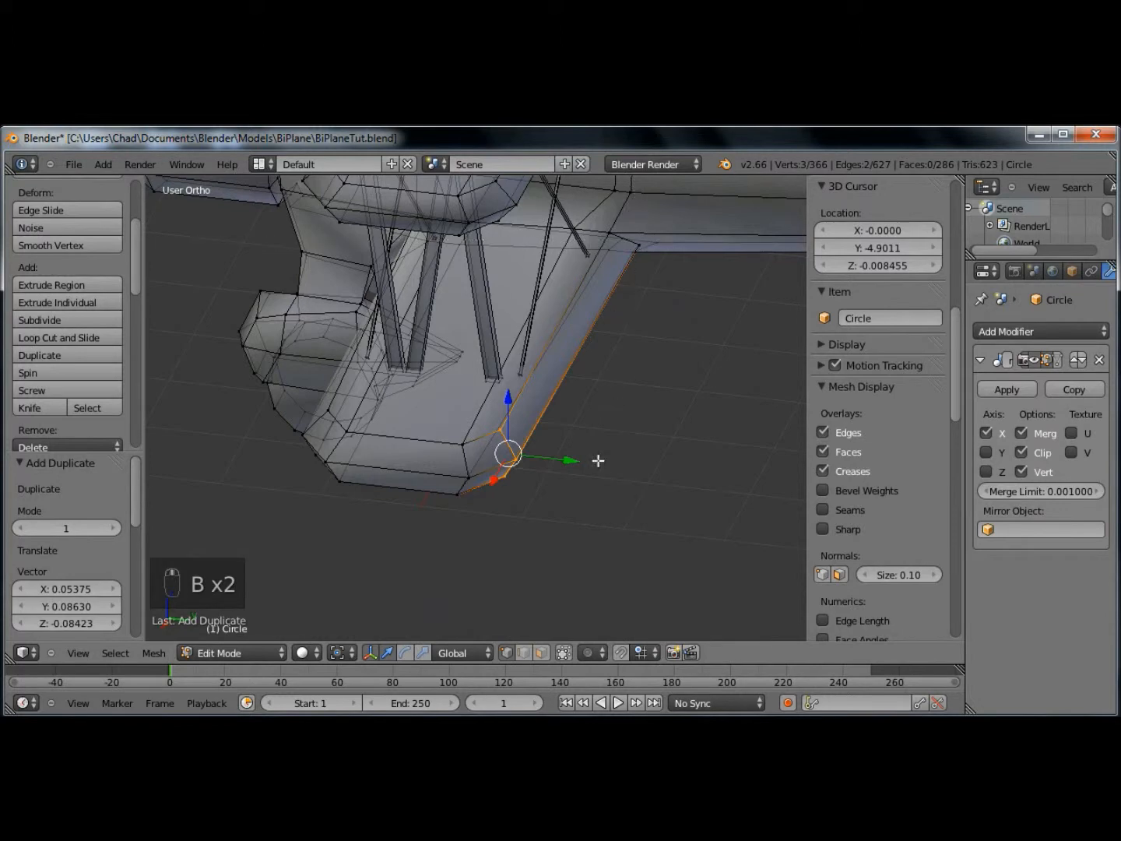
{"action": "middle_click_drag", "start_coordinate": [599, 460], "coordinate": [568, 533], "text": "shift"}
{"action": "left_click", "coordinate": [543, 652]}
{"action": "right_click", "coordinate": [502, 447]}
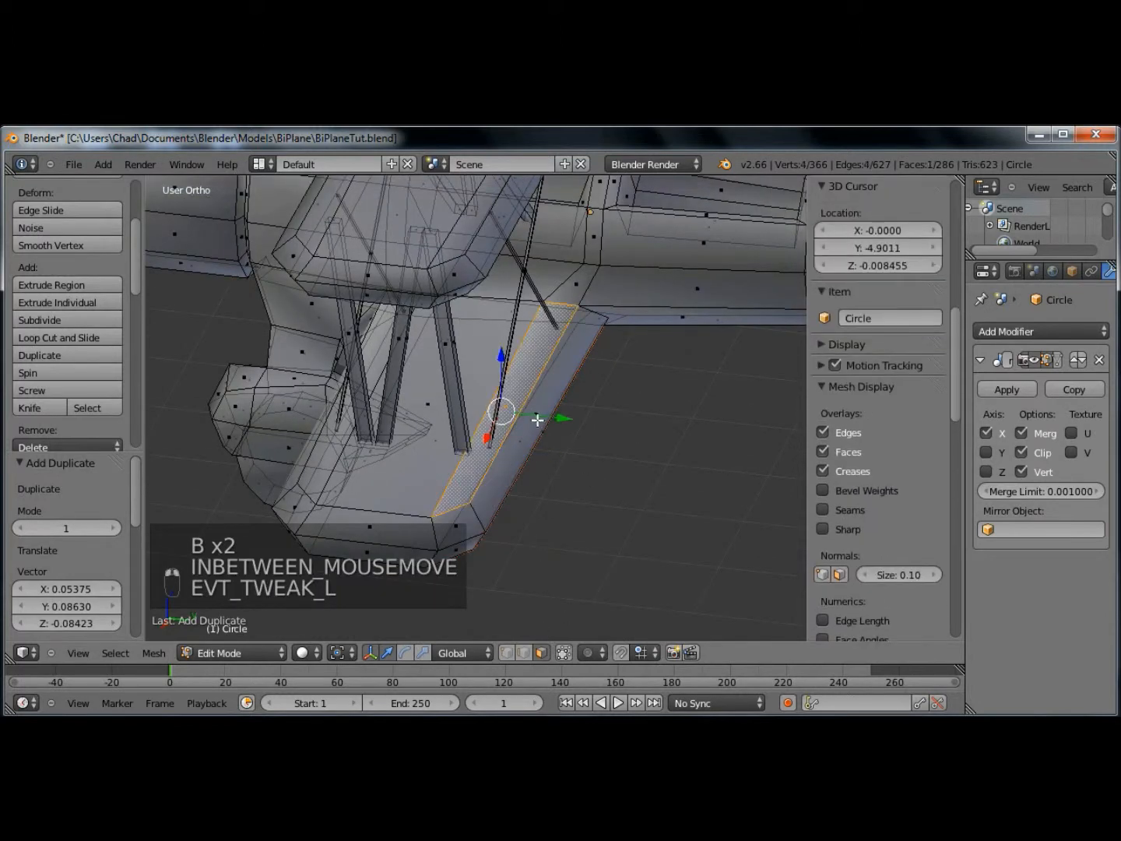
{"action": "right_click", "coordinate": [458, 549], "text": "shift"}
{"action": "middle_click_drag", "start_coordinate": [459, 548], "coordinate": [490, 337]}
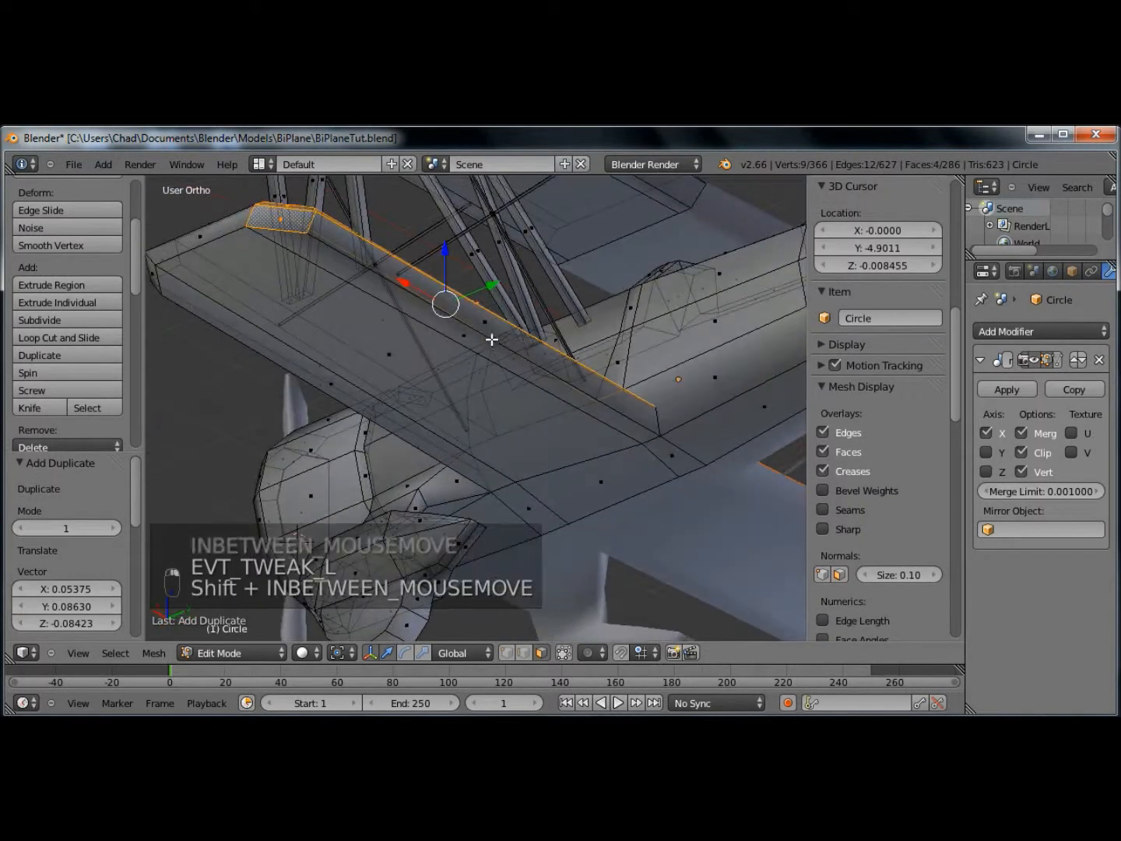
{"action": "right_click", "coordinate": [489, 340], "text": "shift"}
{"action": "right_click", "coordinate": [483, 315], "text": "shift"}
{"action": "key", "text": "x"}
{"action": "left_click", "coordinate": [472, 330]}
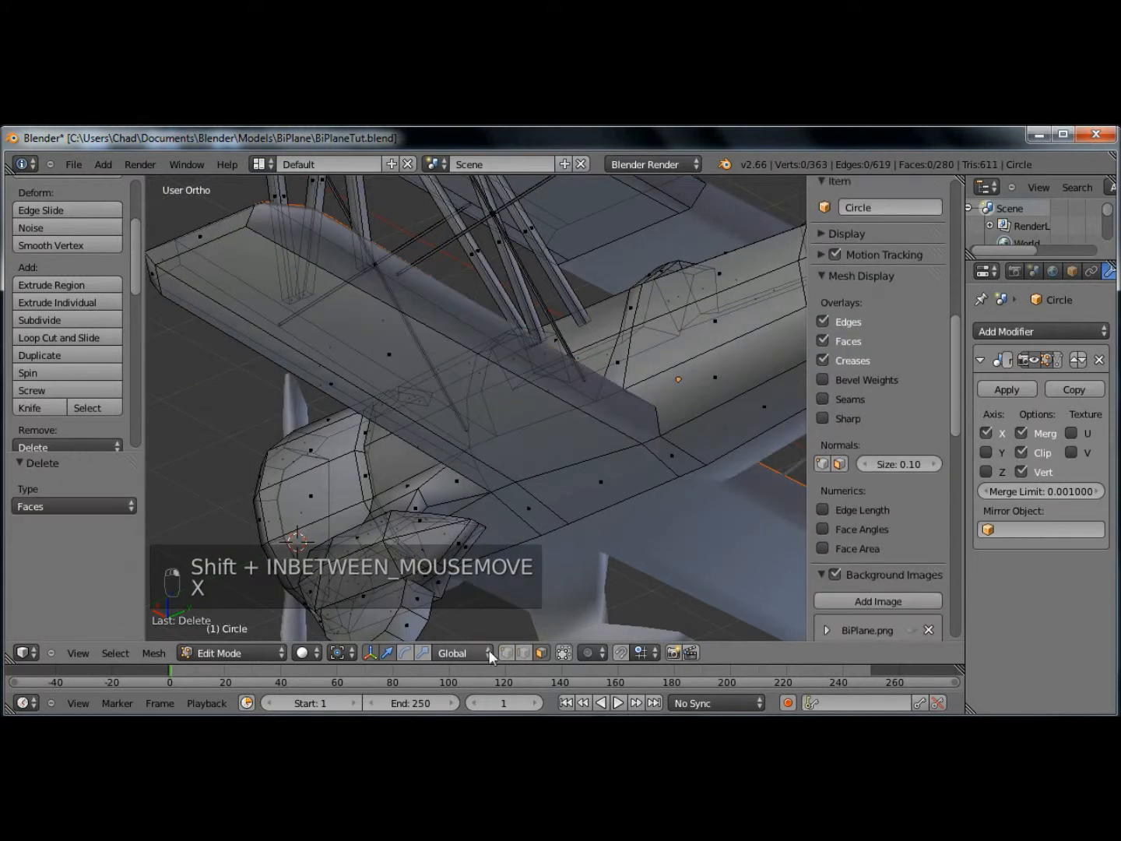
{"action": "middle_click_drag", "start_coordinate": [503, 608], "coordinate": [479, 505]}
{"action": "key", "text": "b"}
{"action": "key", "text": "b"}
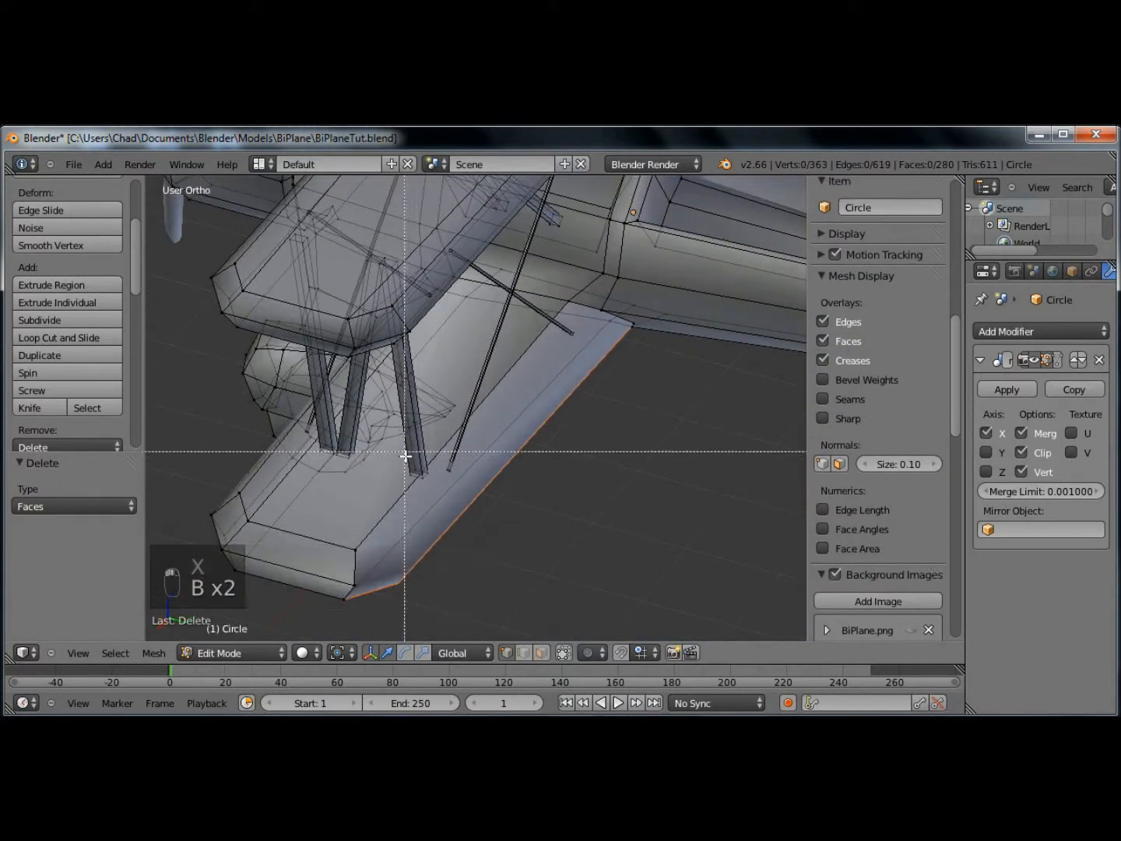
{"action": "left_click_drag", "start_coordinate": [469, 502], "coordinate": [470, 501]}
- Move the outer wing struts and their bracing wires slightly forward, away from the lower wing's trailing-edge cut
{"action": "key", "text": "KP_1"}
{"action": "key", "text": "KP_3"}
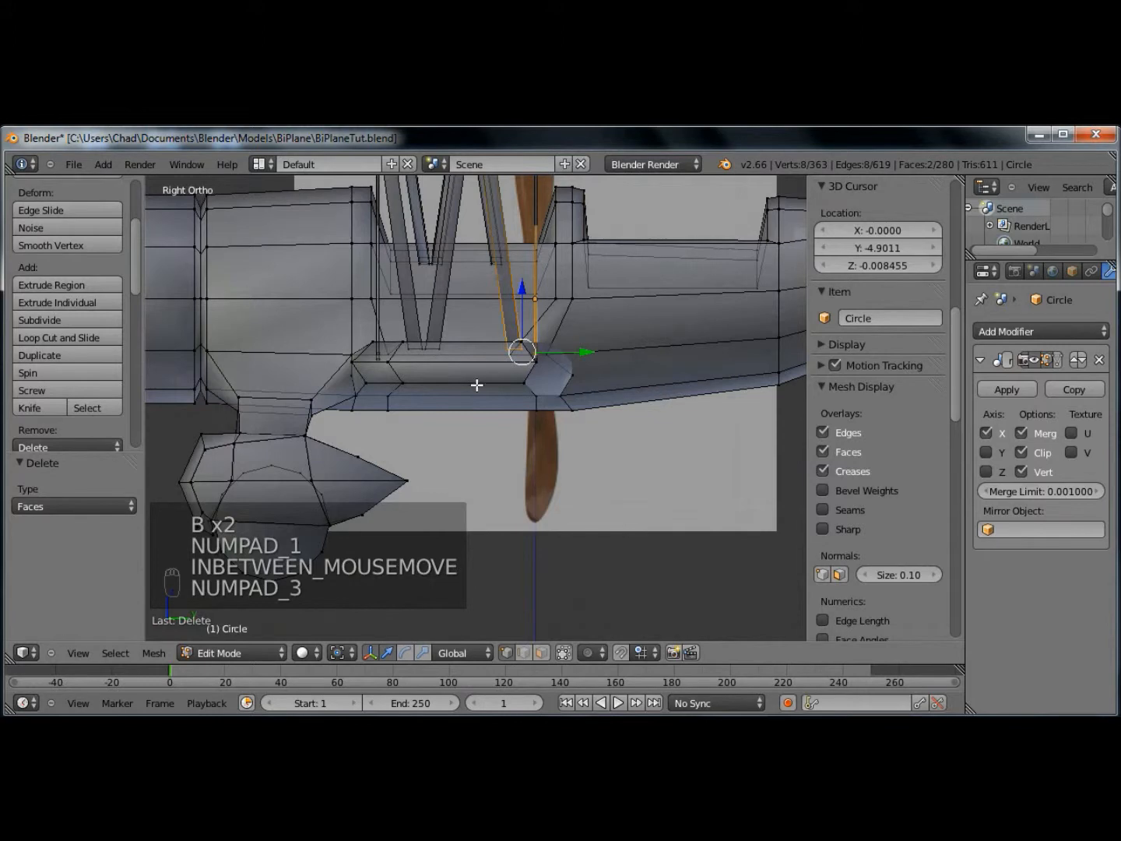
{"action": "middle_click_drag", "start_coordinate": [477, 384], "coordinate": [490, 490], "text": "shift"}
{"action": "key", "text": "a"}
{"action": "key", "text": "l"}
{"action": "key", "text": "l"}
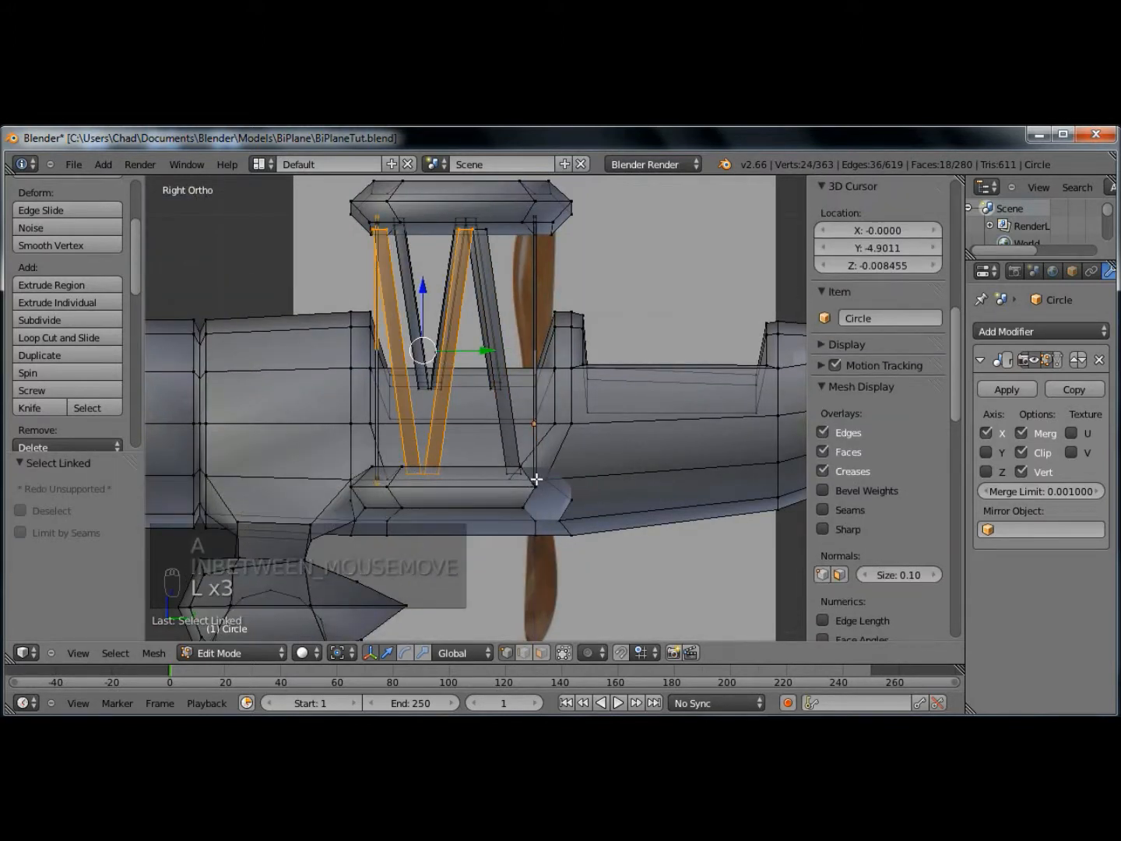
{"action": "key", "text": "l"}
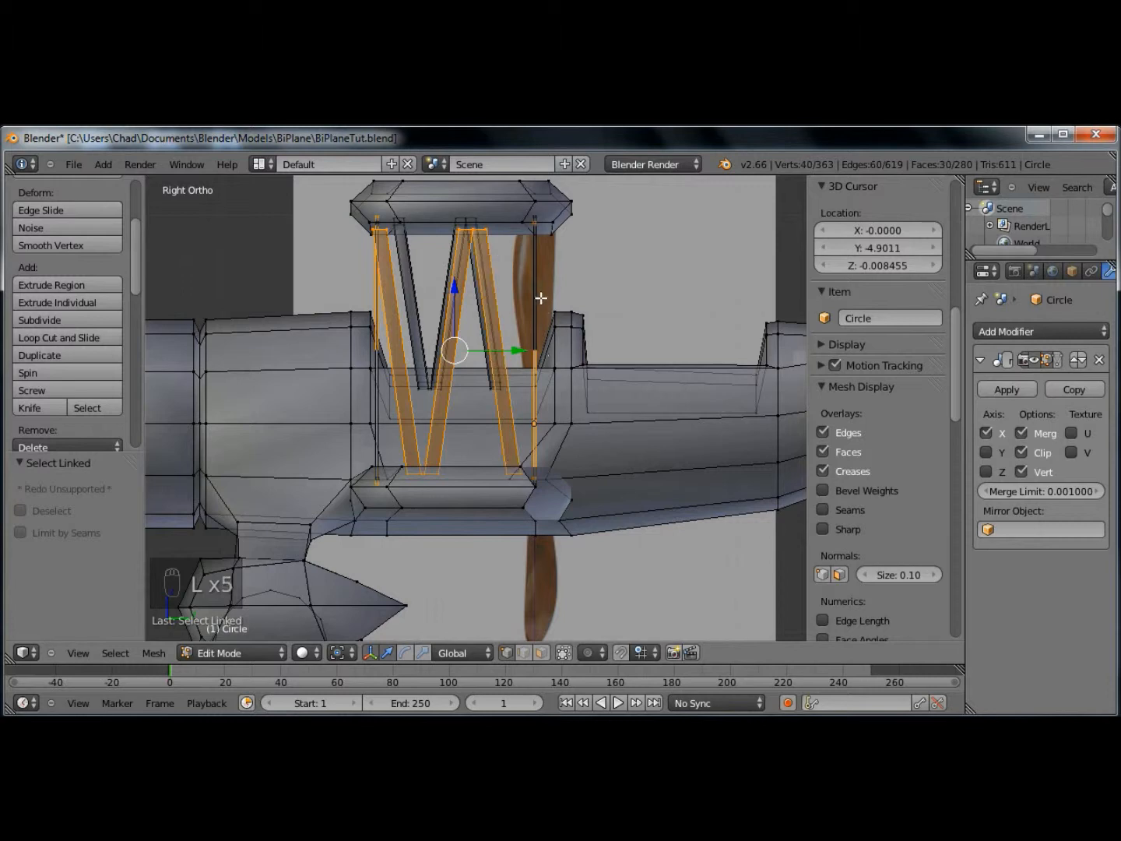
{"action": "key", "text": "l"}
{"action": "key", "text": "ctrl+z"}
{"action": "middle_click_drag", "start_coordinate": [533, 305], "coordinate": [526, 517]}
{"action": "key", "text": "l"}
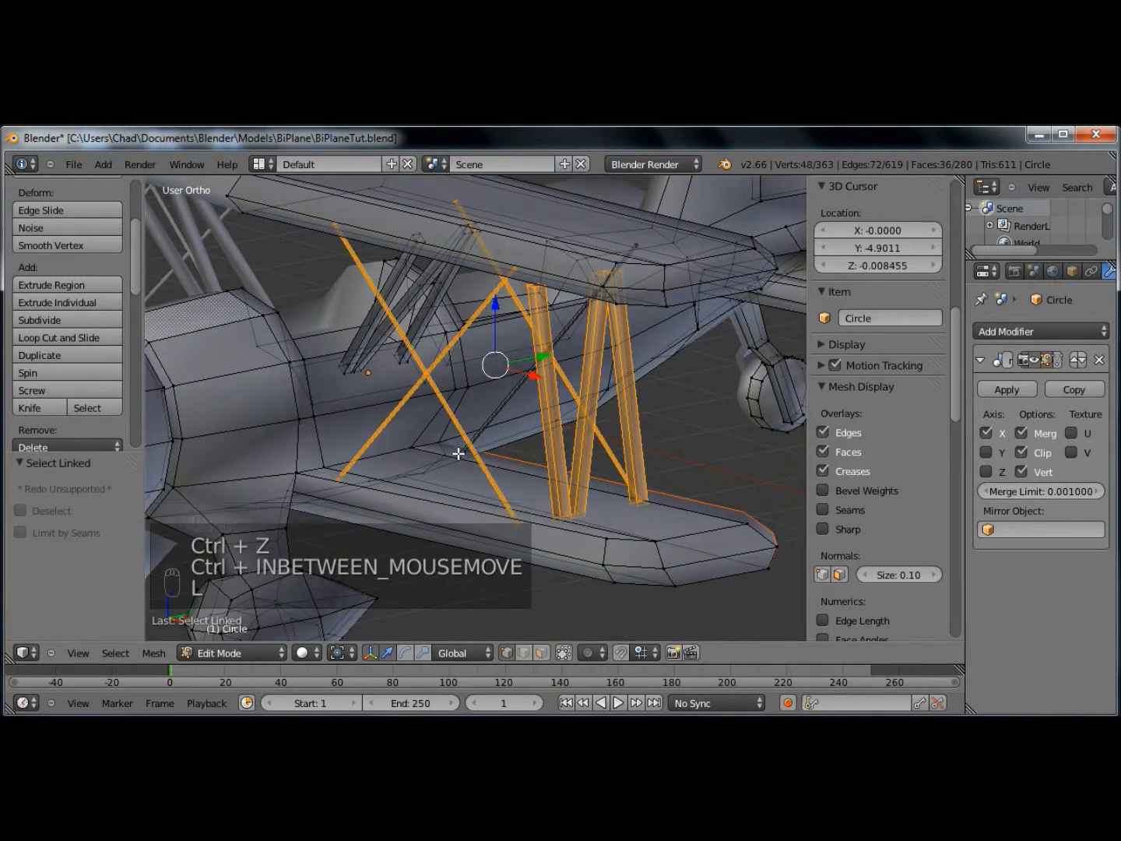
{"action": "key", "text": "KP_2"}
{"action": "key", "text": "KP_3"}
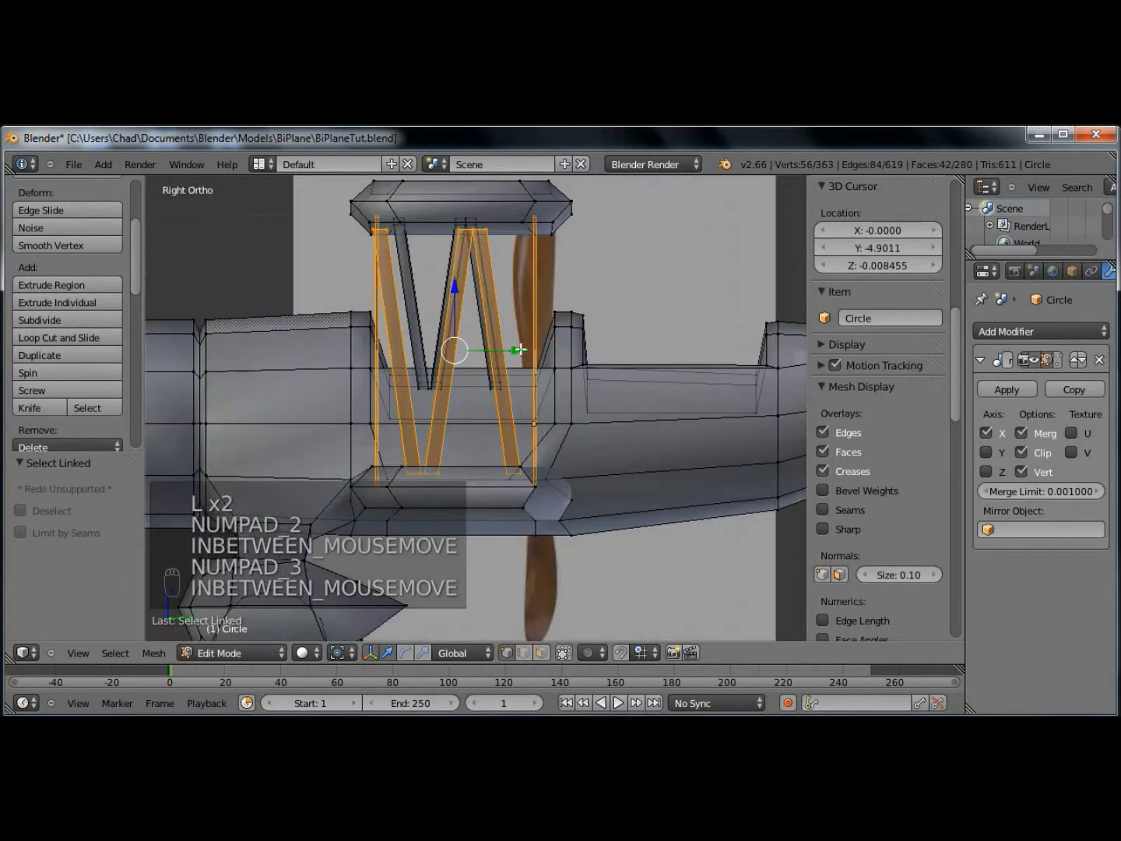
{"action": "key", "text": "Tab"}
{"action": "middle_click_drag", "start_coordinate": [421, 440], "coordinate": [443, 463]}
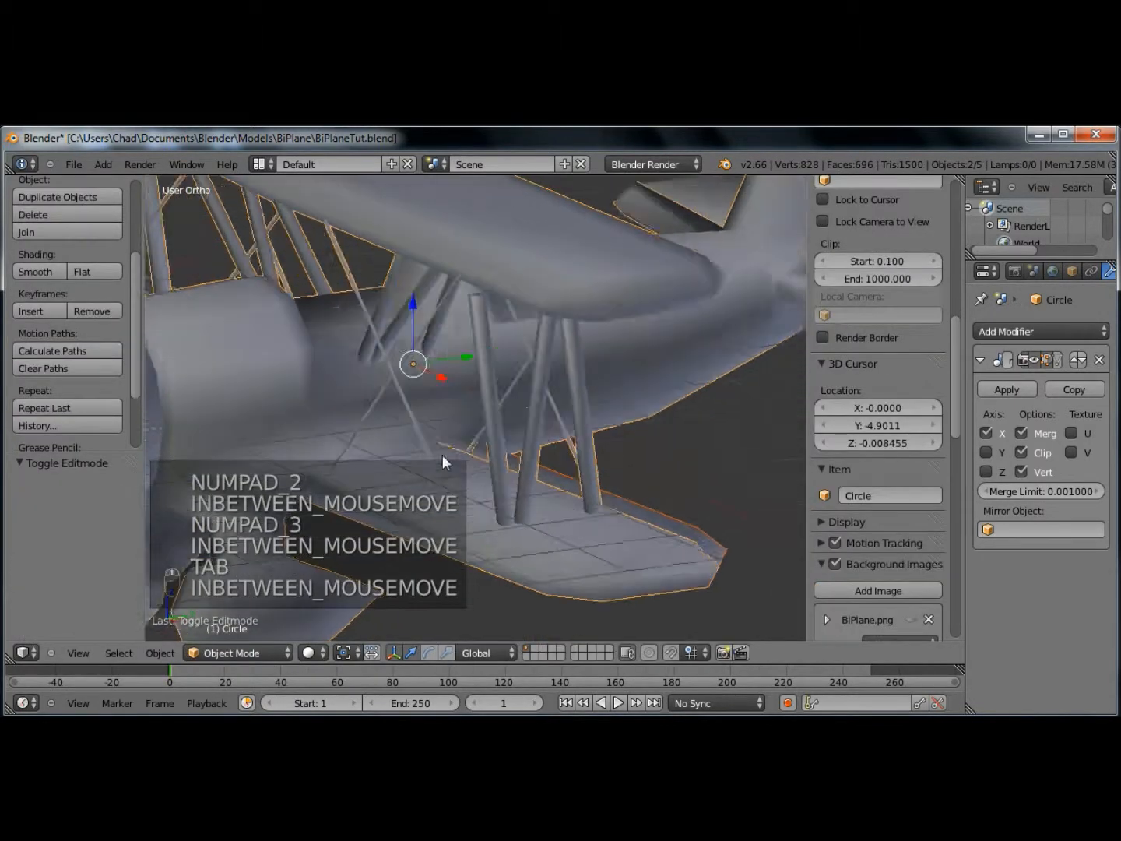
- Shift the front pair of crossed bracing wires slightly rearward along Y on the body mesh
{"action": "key", "text": "Tab"}
{"action": "key", "text": "a"}
{"action": "key", "text": "l"}
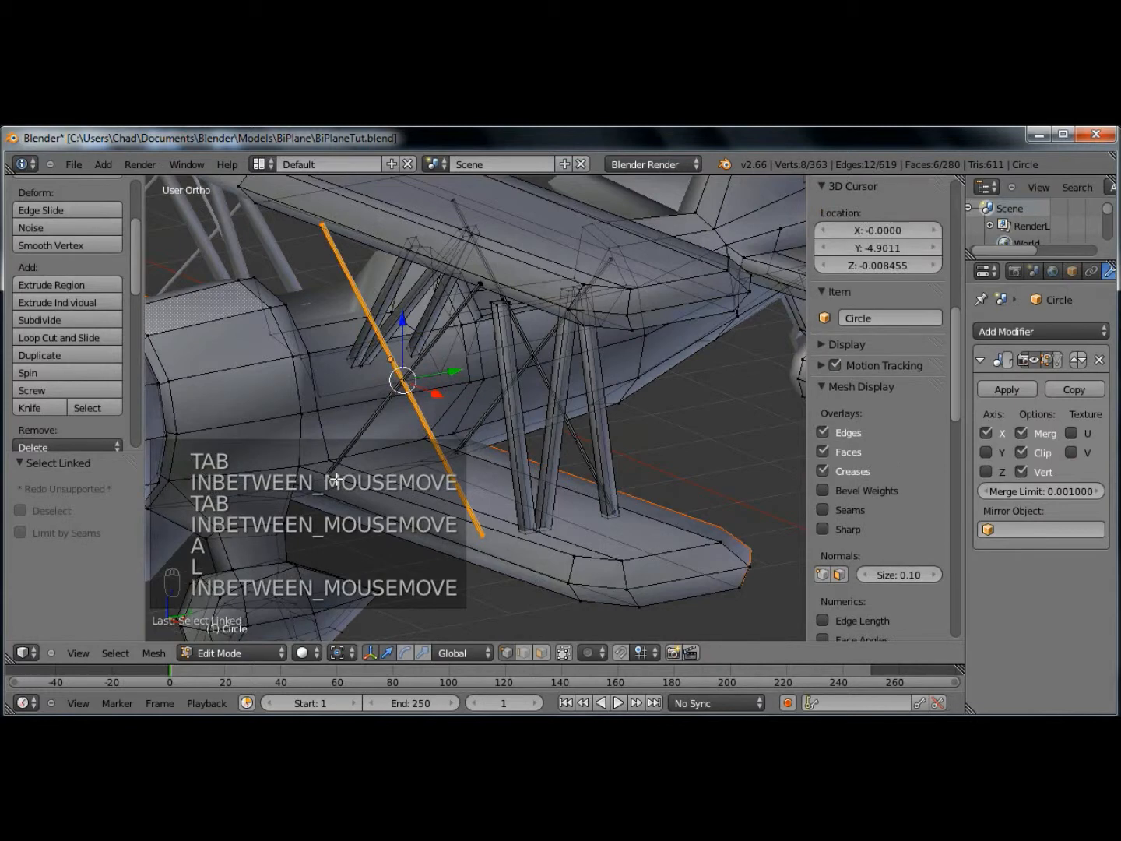
{"action": "key", "text": "l"}
{"action": "left_click_drag", "start_coordinate": [449, 374], "coordinate": [470, 373]}
{"action": "key", "text": "Tab"}
{"action": "middle_click_drag", "start_coordinate": [663, 523], "coordinate": [547, 466]}
- Shift the rear pair of crossed bracing wires slightly forward along Y, clear of the flap
{"action": "key", "text": "Tab"}
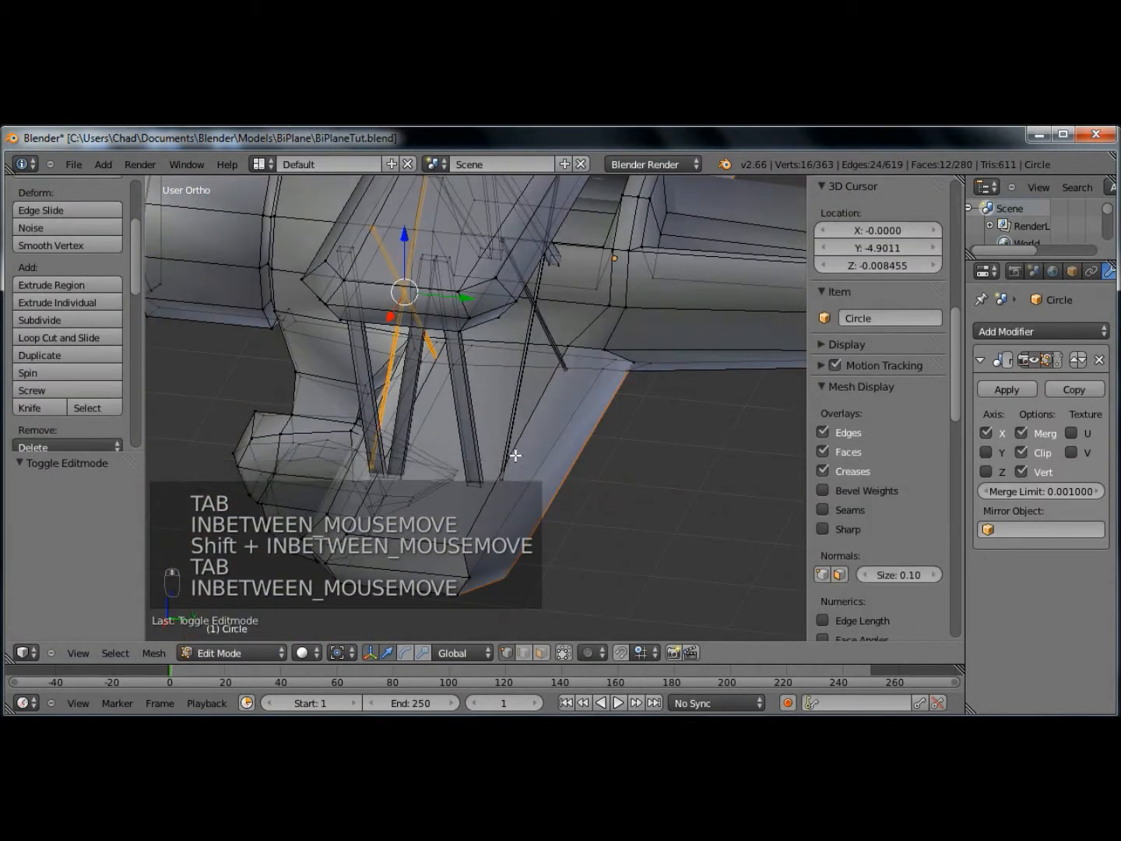
{"action": "key", "text": "a"}
{"action": "key", "text": "l"}
{"action": "key", "text": "l"}
{"action": "left_click_drag", "start_coordinate": [581, 310], "coordinate": [567, 313]}
{"action": "key", "text": "Tab"}
{"action": "middle_click_drag", "start_coordinate": [505, 529], "coordinate": [523, 496]}
{"action": "middle_click_drag", "start_coordinate": [523, 495], "coordinate": [472, 582], "text": "shift"}
- Flatten the lower wing's open rear edge vertices to zero along Y and move them forward about 0.15
{"action": "key", "text": "Tab"}
{"action": "key", "text": "a"}
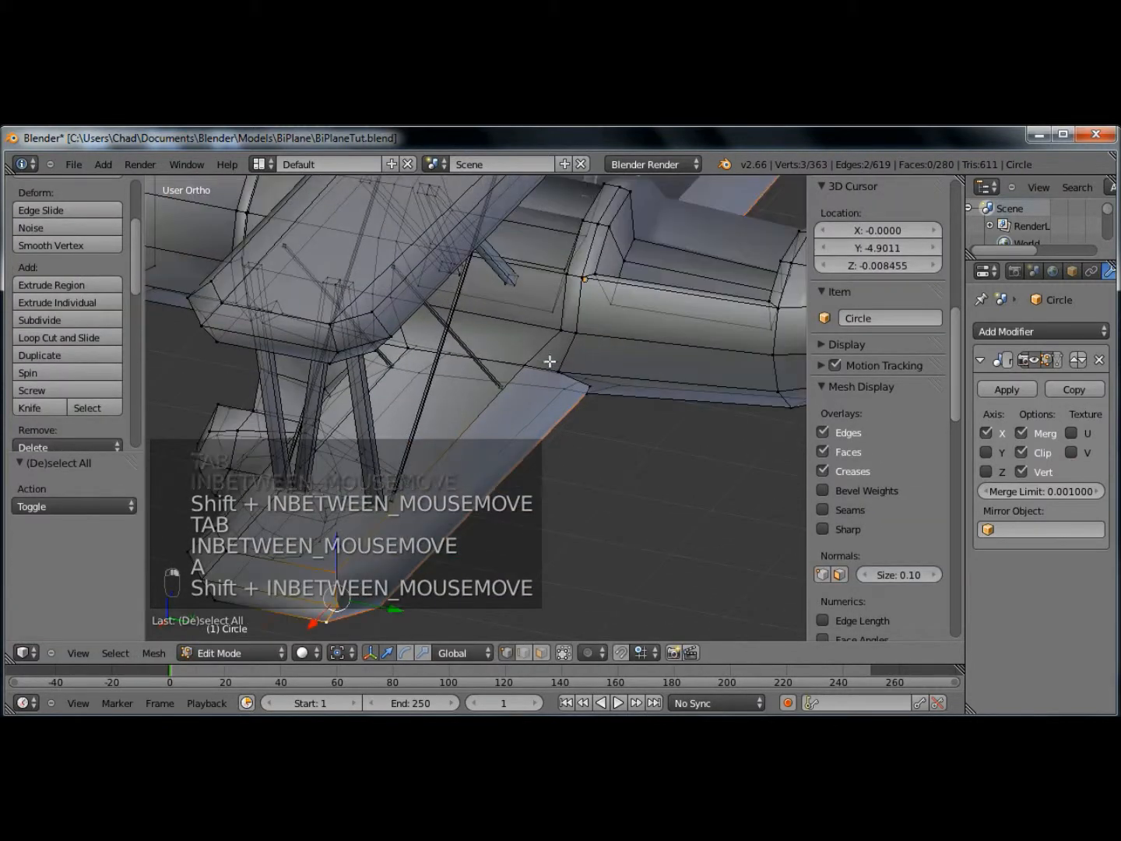
{"action": "right_click", "coordinate": [528, 363], "text": "shift"}
{"action": "right_click", "coordinate": [559, 386], "text": "shift"}
{"action": "key", "text": "s"}
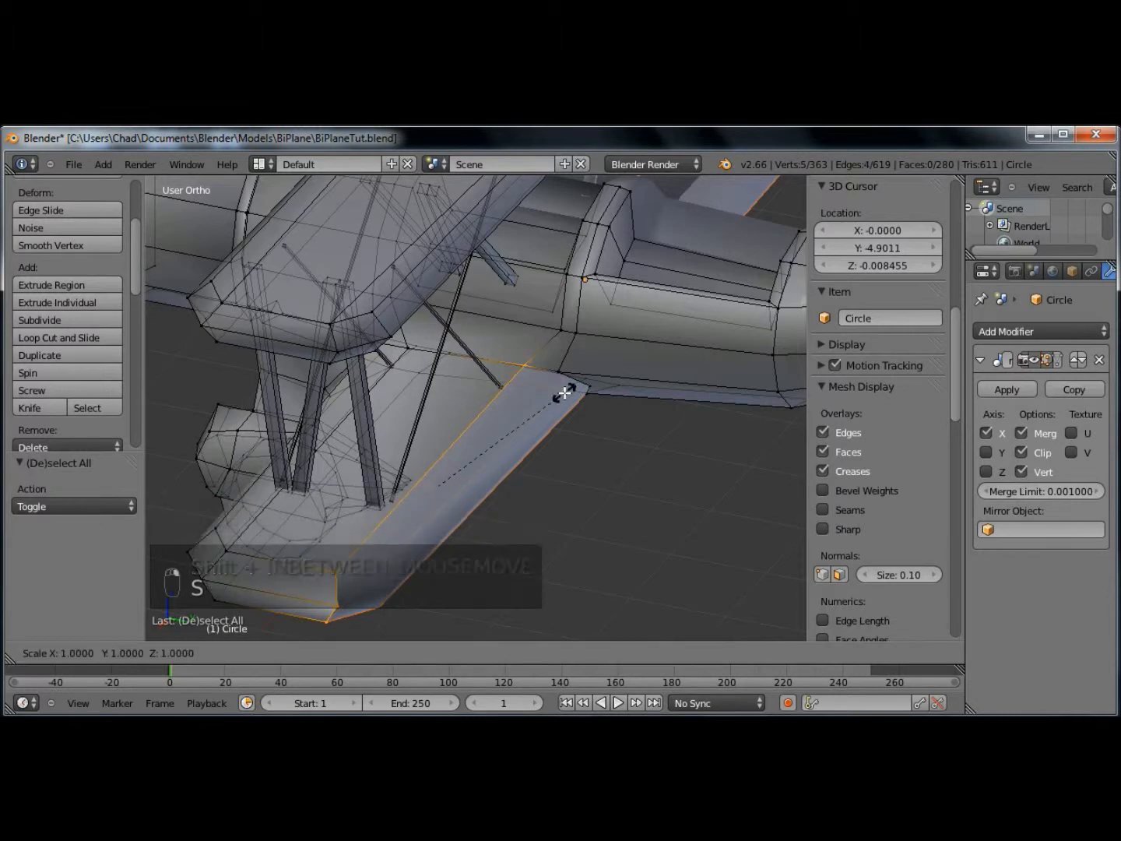
{"action": "key", "text": "y"}
{"action": "key", "text": "0"}
{"action": "key", "text": "Return"}
{"action": "left_click_drag", "start_coordinate": [499, 498], "coordinate": [486, 495]}
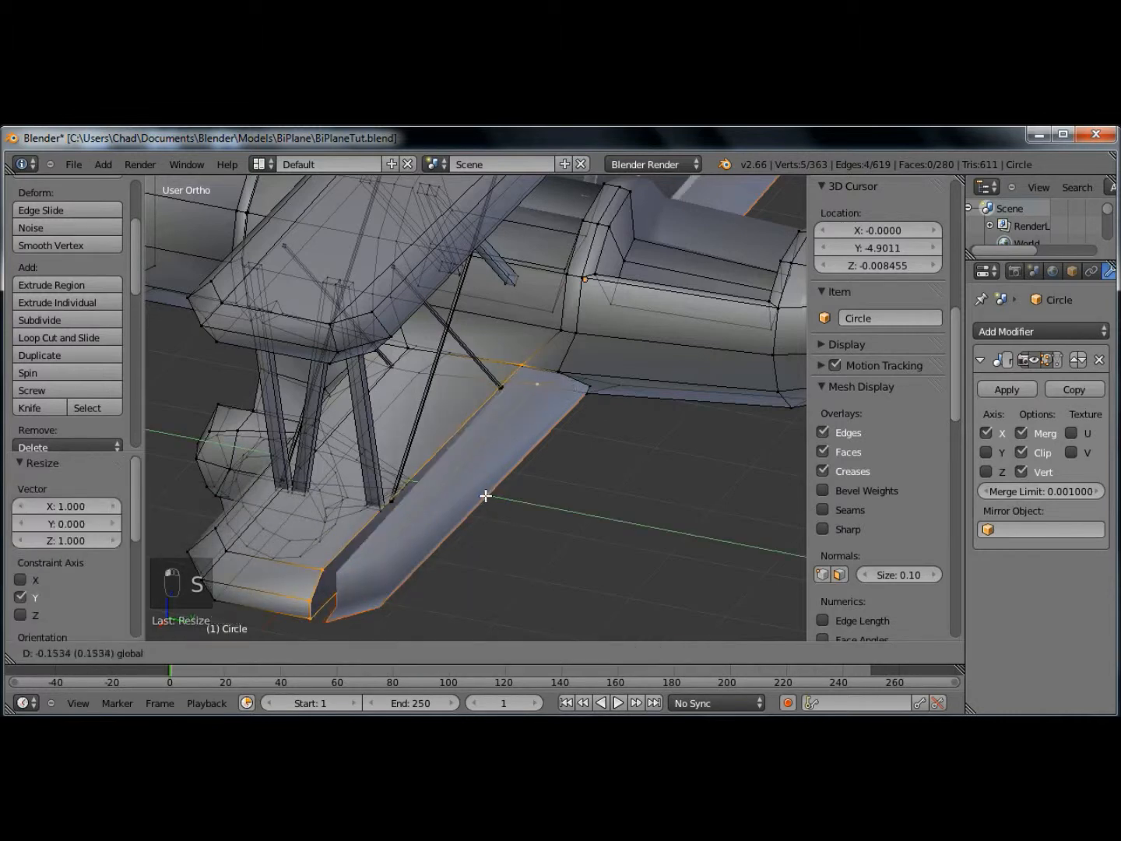
- Fill the lower wing's flattened rear opening with a face and leave mesh editing on the body
{"action": "middle_click_drag", "start_coordinate": [420, 544], "coordinate": [453, 577]}
{"action": "middle_click_drag", "start_coordinate": [548, 571], "coordinate": [518, 482], "text": "shift"}
{"action": "key", "text": "f"}
{"action": "key", "text": "a"}
{"action": "key", "text": "Tab"}
- Flatten the separated flap's open front edge vertices to zero along Y and move them forward about 0.11 to meet the wing
{"action": "right_click", "coordinate": [471, 463]}
{"action": "key", "text": "Tab"}
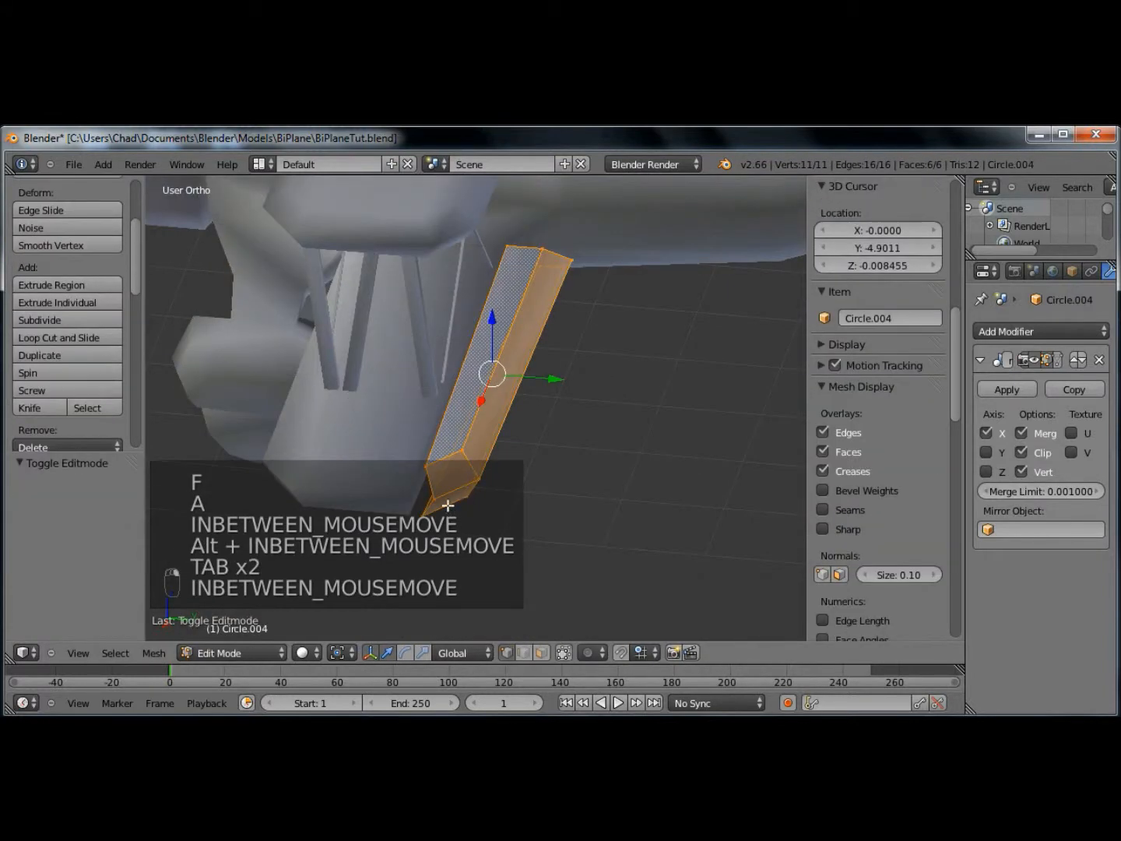
{"action": "key", "text": "a"}
{"action": "key", "text": "b"}
{"action": "key", "text": "b"}
{"action": "left_click_drag", "start_coordinate": [411, 450], "coordinate": [444, 514]}
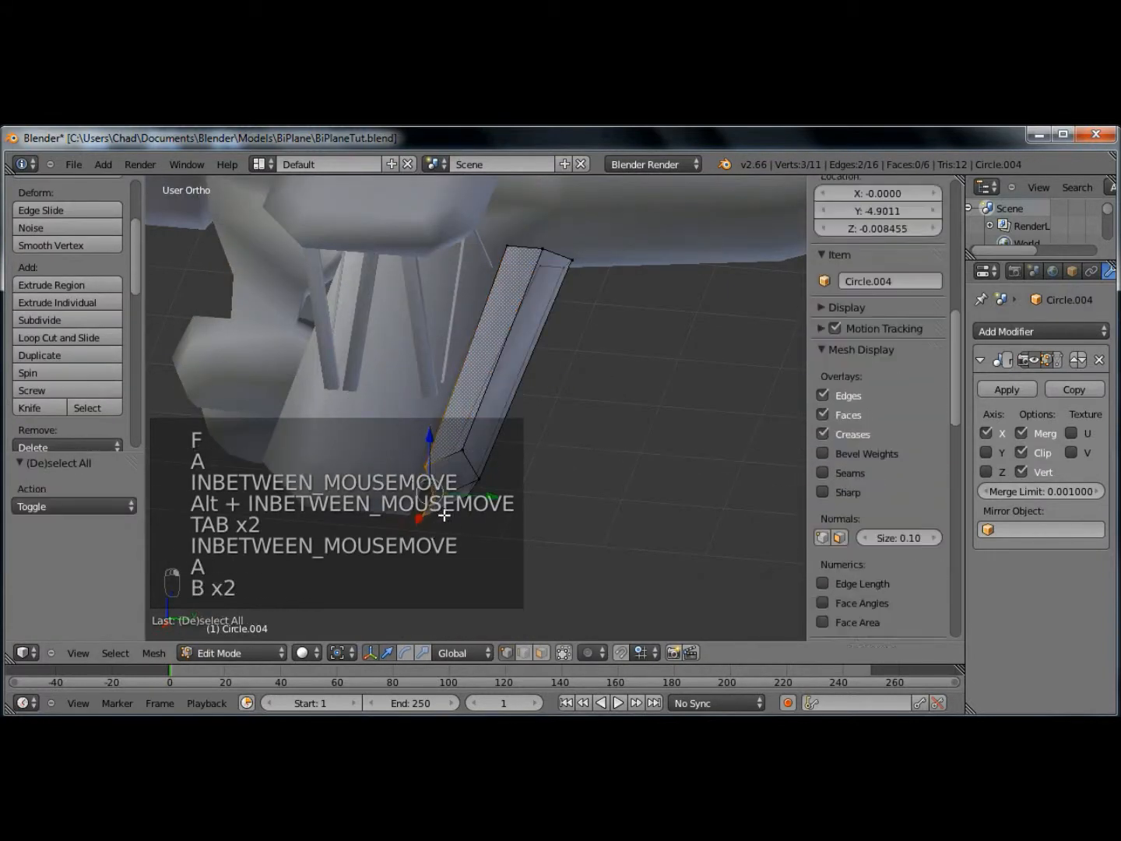
{"action": "right_click", "coordinate": [511, 245]}
{"action": "middle_click_drag", "start_coordinate": [512, 347], "coordinate": [536, 326]}
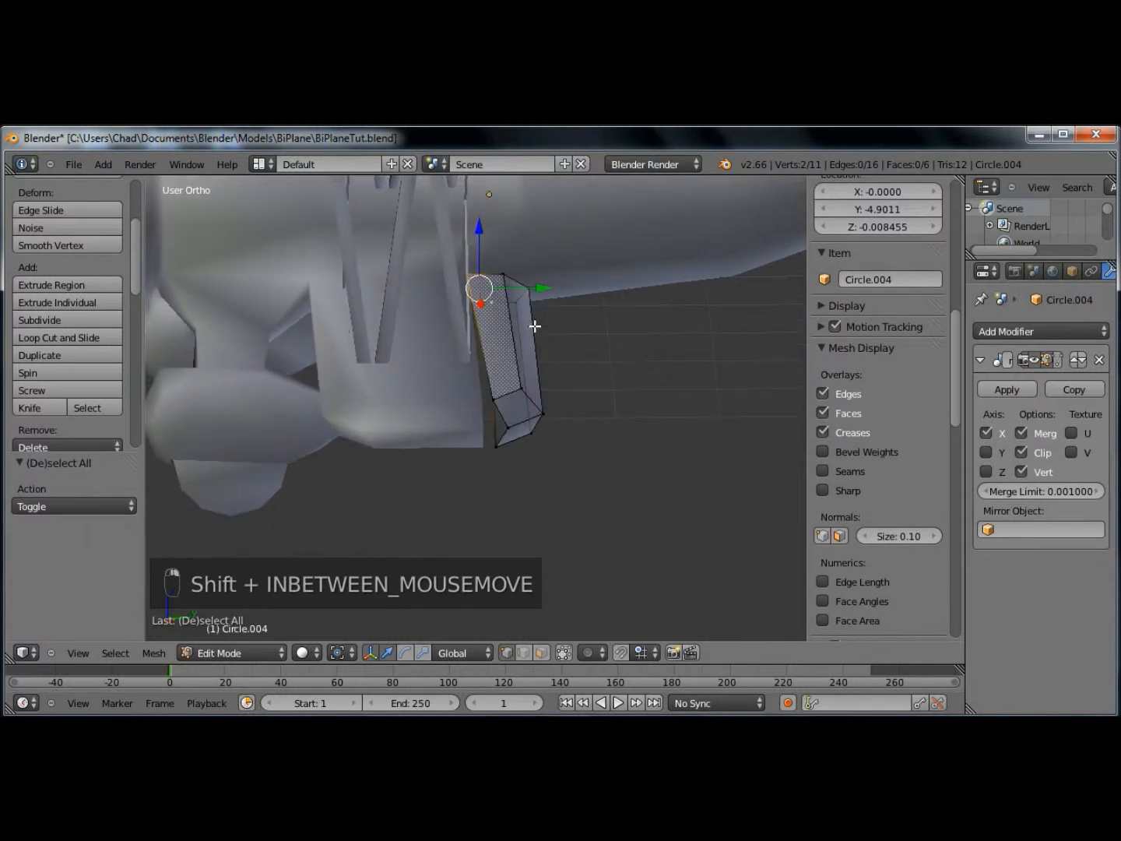
{"action": "key", "text": "b"}
{"action": "left_click_drag", "start_coordinate": [475, 384], "coordinate": [516, 470]}
{"action": "key", "text": "s"}
{"action": "key", "text": "y"}
{"action": "key", "text": "0"}
{"action": "key", "text": "Return"}
{"action": "key", "text": "g"}
{"action": "key", "text": "y"}
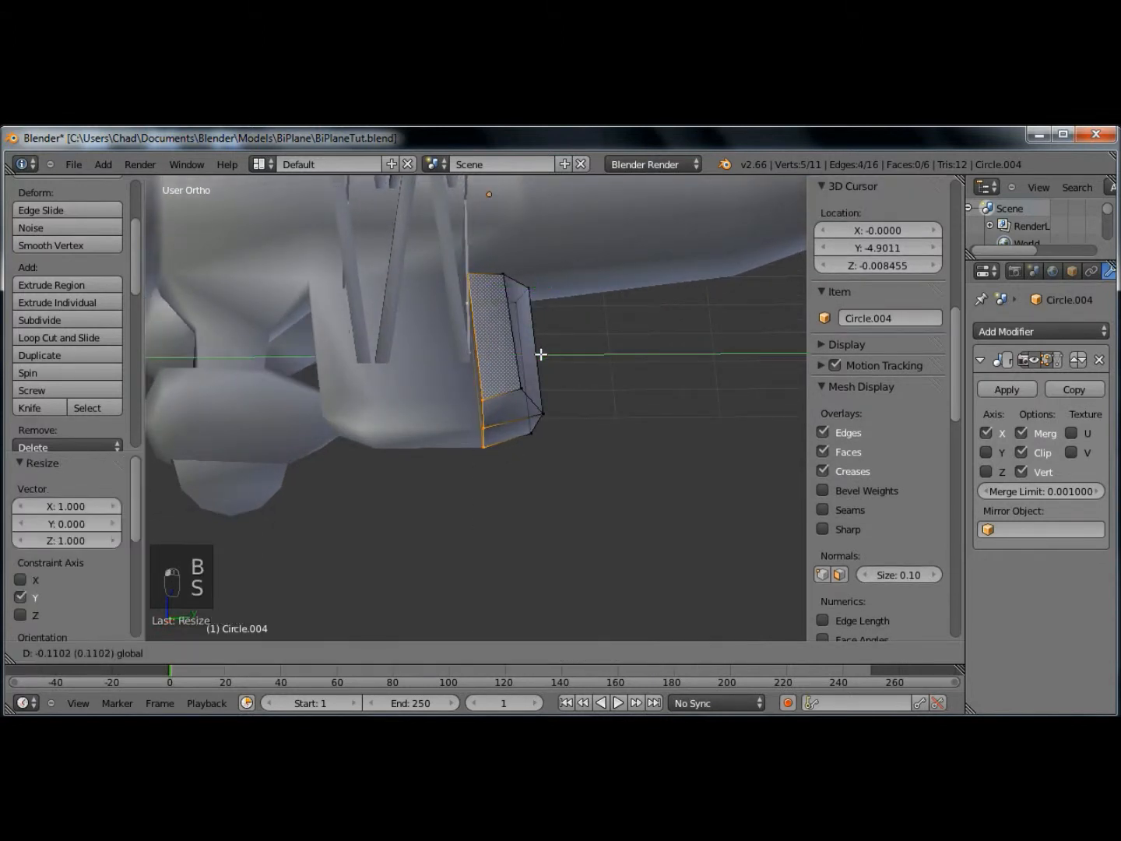
{"action": "left_click", "coordinate": [537, 355]}
- Fill the flap's open hinge side with a face and leave mesh editing
{"action": "key", "text": "f"}
{"action": "key", "text": "a"}
{"action": "middle_click_drag", "start_coordinate": [633, 430], "coordinate": [603, 326]}
{"action": "key", "text": "Tab"}
{"action": "scroll", "coordinate": [621, 389], "scroll_direction": "down", "scroll_amount": 3}
- Flatten the flap's open inboard end to zero along X and move it slightly outward from the fuselage
{"action": "key", "text": "Tab"}
{"action": "scroll", "coordinate": [587, 362], "scroll_direction": "up", "scroll_amount": 3}
{"action": "key", "text": "b"}
{"action": "key", "text": "b"}
{"action": "left_click_drag", "start_coordinate": [744, 308], "coordinate": [728, 302]}
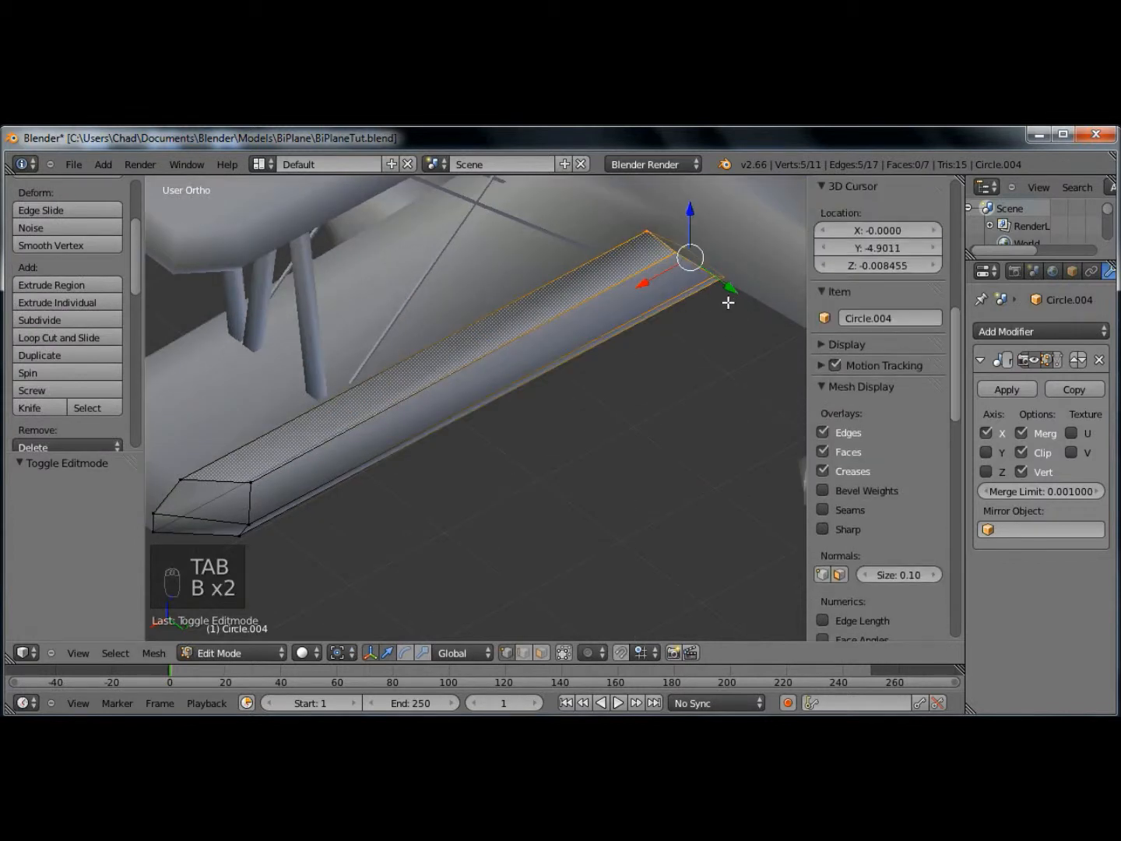
{"action": "key", "text": "s"}
{"action": "key", "text": "x"}
{"action": "key", "text": "0"}
{"action": "key", "text": "Return"}
{"action": "key", "text": "s"}
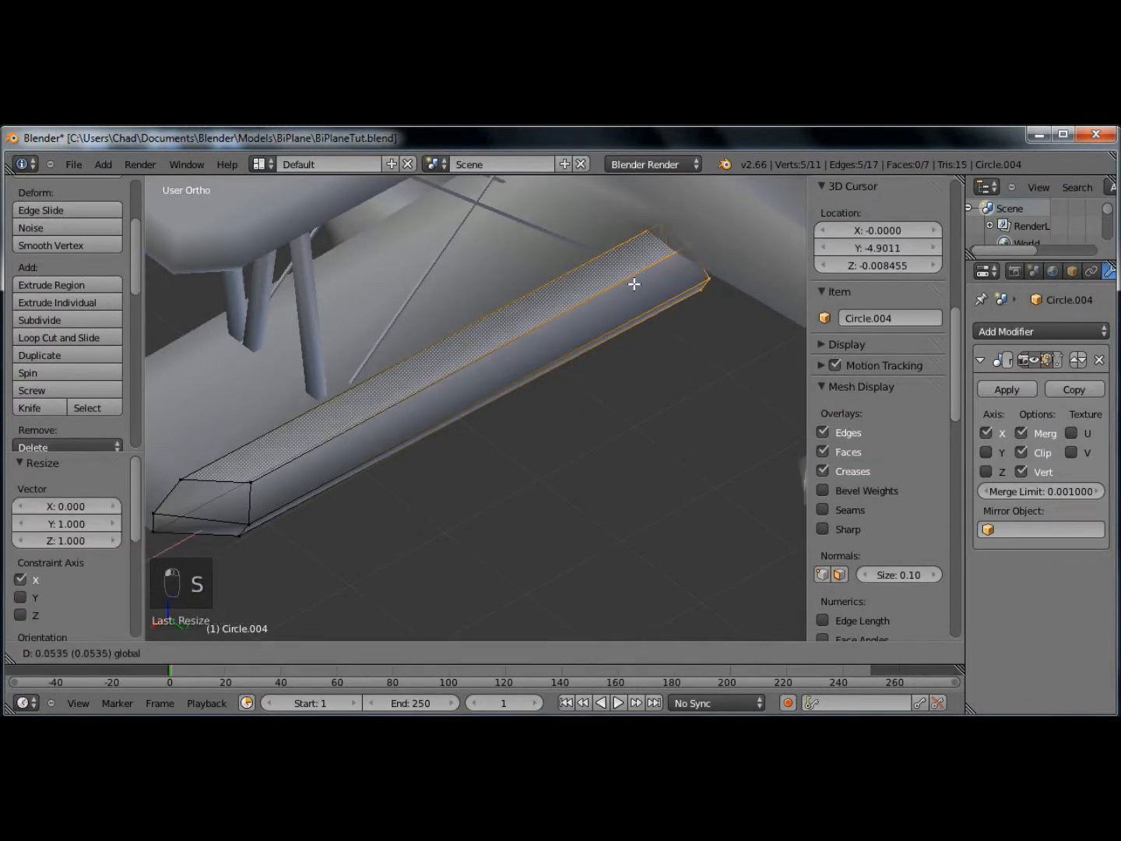
{"action": "left_click_drag", "start_coordinate": [623, 297], "coordinate": [625, 298]}
- Close the flap's inboard end with a face and leave mesh editing
{"action": "key", "text": "f"}
{"action": "key", "text": "a"}
{"action": "scroll", "coordinate": [692, 412], "scroll_direction": "down", "scroll_amount": 1}
{"action": "key", "text": "Tab"}
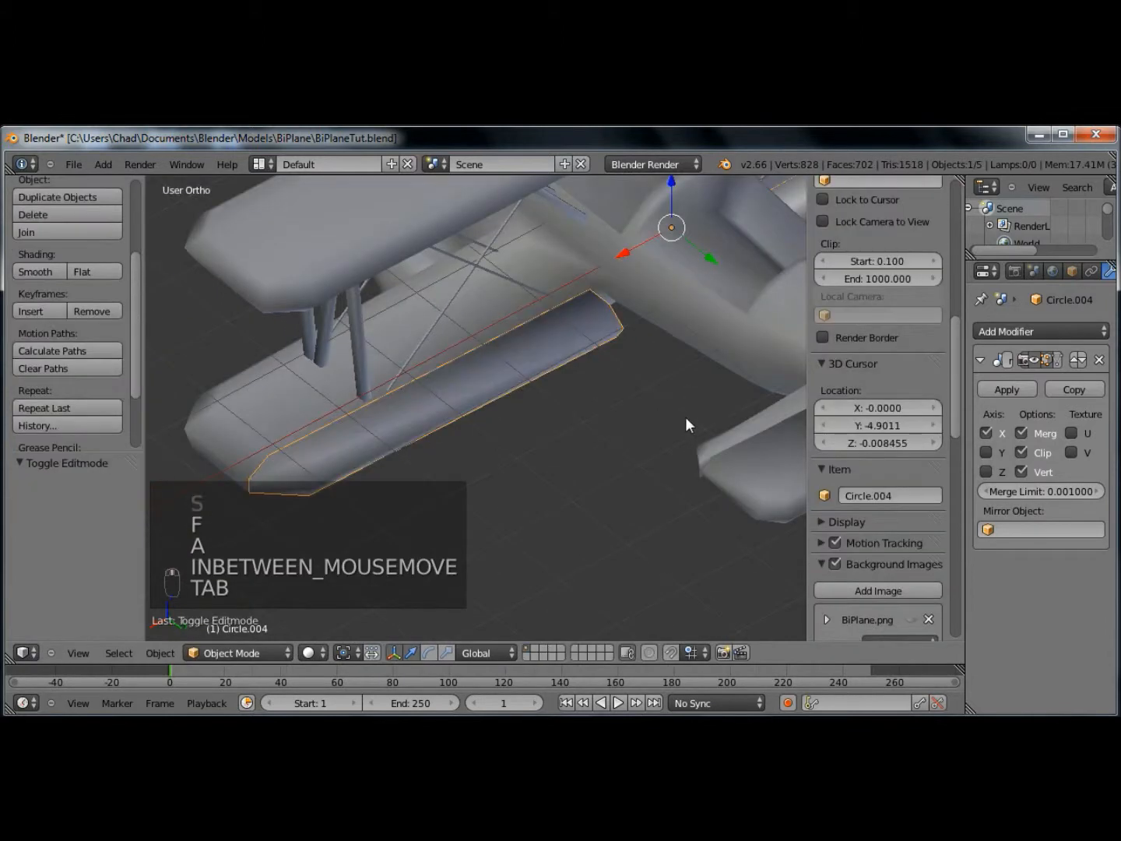
- Try rotating the lower wing flap in the right side view to test its pivot
{"action": "middle_click_drag", "start_coordinate": [685, 418], "coordinate": [560, 402]}
{"action": "scroll", "coordinate": [466, 393], "scroll_direction": "down", "scroll_amount": 2}
{"action": "scroll", "coordinate": [465, 398], "scroll_direction": "down", "scroll_amount": 2}
{"action": "middle_click_drag", "start_coordinate": [553, 455], "coordinate": [480, 446]}
{"action": "key", "text": "KP_1"}
{"action": "key", "text": "KP_3"}
{"action": "scroll", "coordinate": [545, 432], "scroll_direction": "up", "scroll_amount": 5}
{"action": "key", "text": "r"}
{"action": "left_click", "coordinate": [443, 605]}
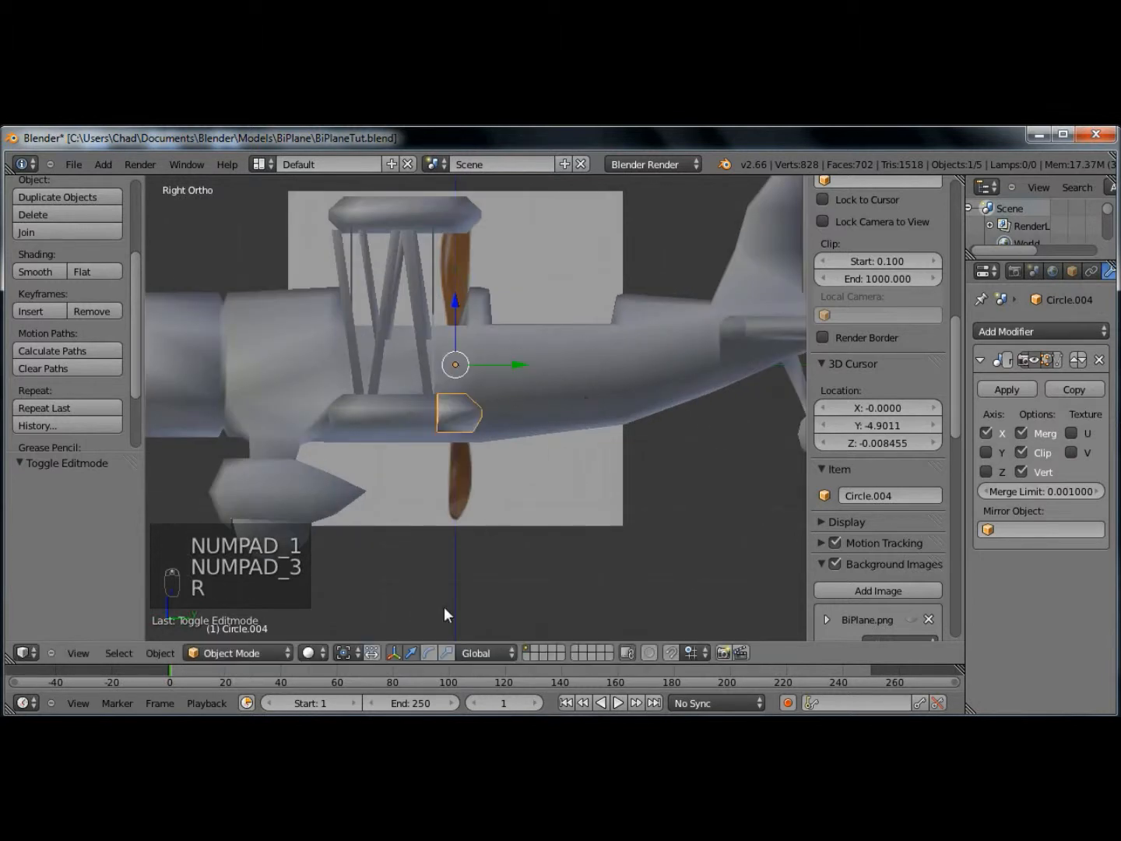
- Place the 3D cursor at the middle of the flap's hinge edge and set the flap's origin to it
{"action": "key", "text": "Tab"}
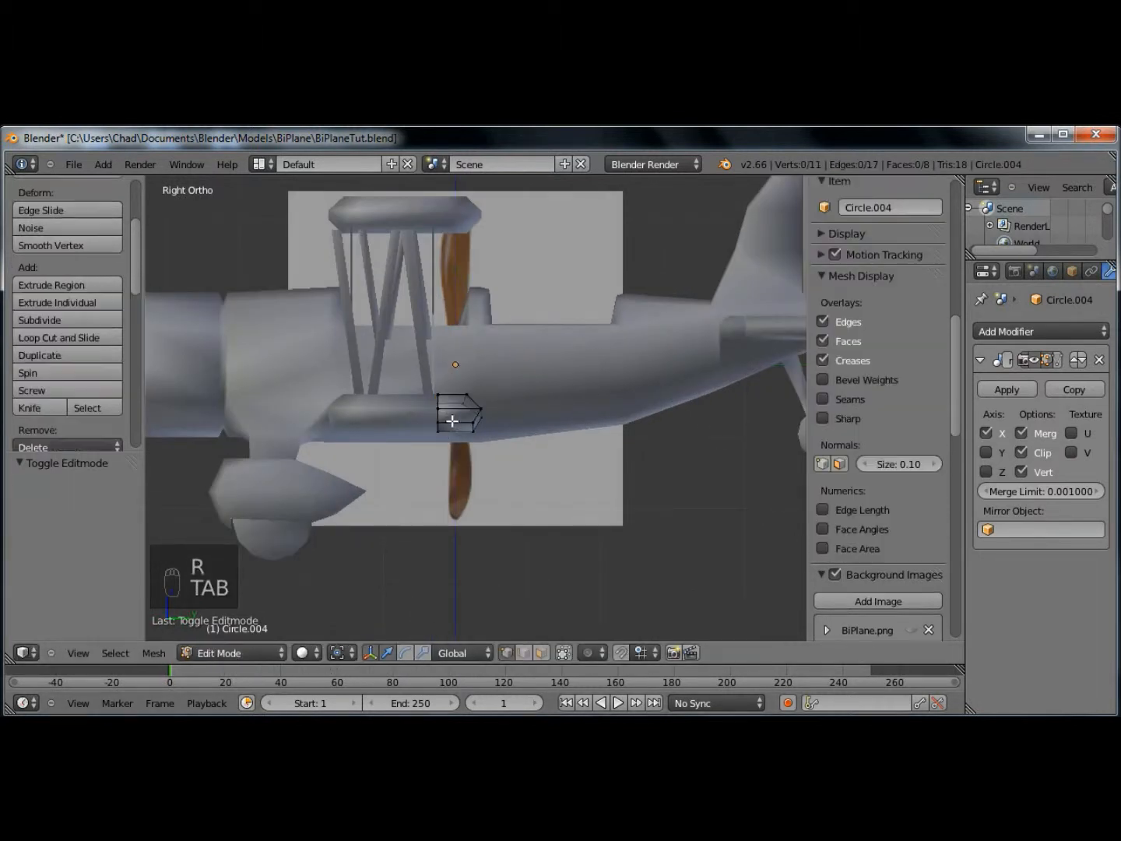
{"action": "scroll", "coordinate": [441, 421], "scroll_direction": "up", "scroll_amount": 2}
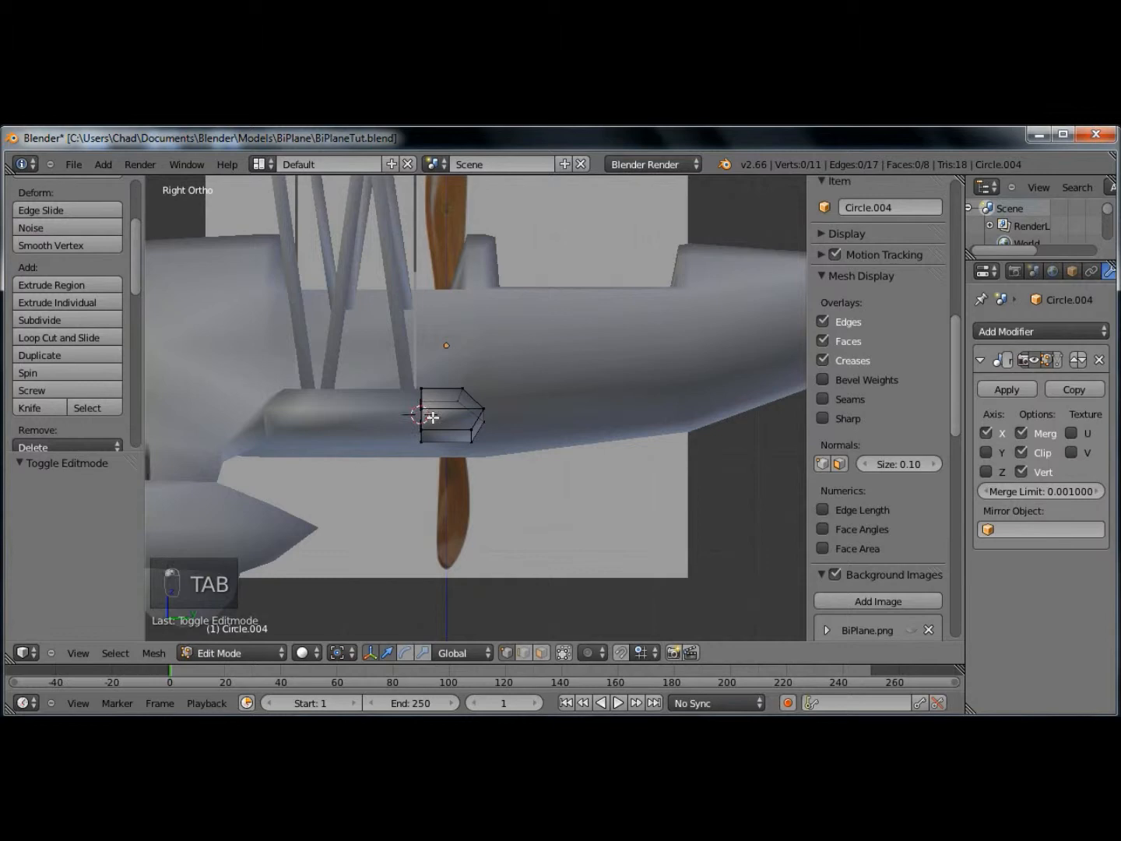
{"action": "key", "text": "KP_7"}
{"action": "mouse_move", "coordinate": [493, 446]}
{"action": "middle_mouse_down"}
{"action": "mouse_move", "coordinate": [575, 431]}
{"action": "mouse_move", "coordinate": [485, 369]}
{"action": "mouse_move", "coordinate": [490, 421]}
{"action": "middle_mouse_up"}
{"action": "key", "text": "Tab"}
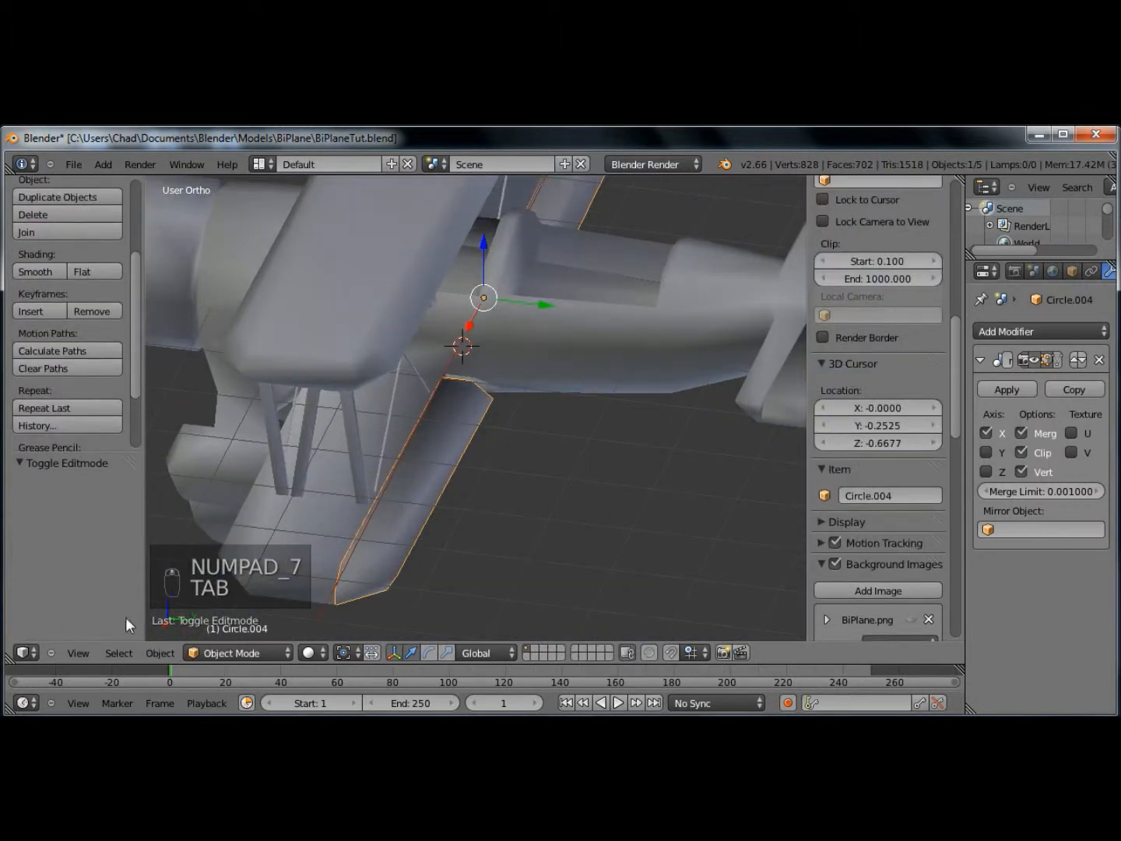
{"action": "left_click", "coordinate": [158, 654]}
{"action": "mouse_move", "coordinate": [188, 577]}
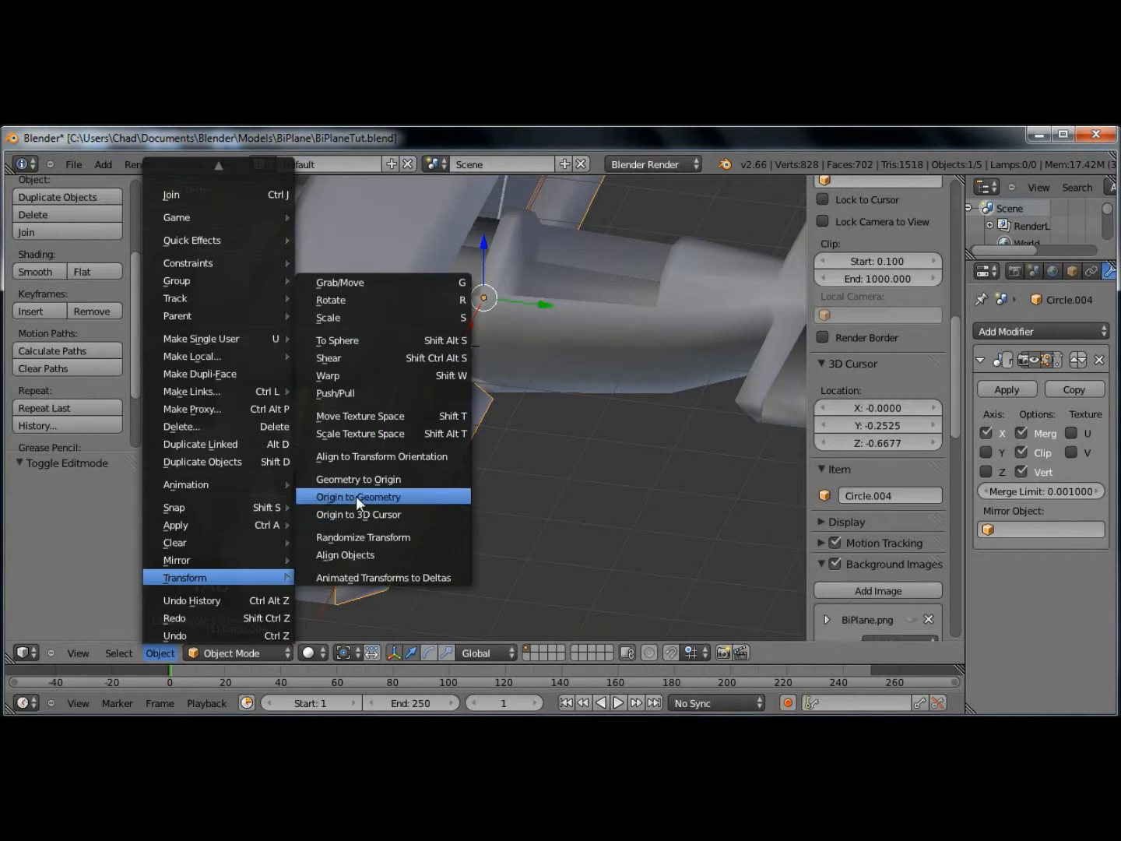
{"action": "left_click", "coordinate": [362, 514]}
{"action": "key", "text": "KP_1"}
{"action": "key", "text": "KP_3"}
{"action": "key", "text": "Tab"}
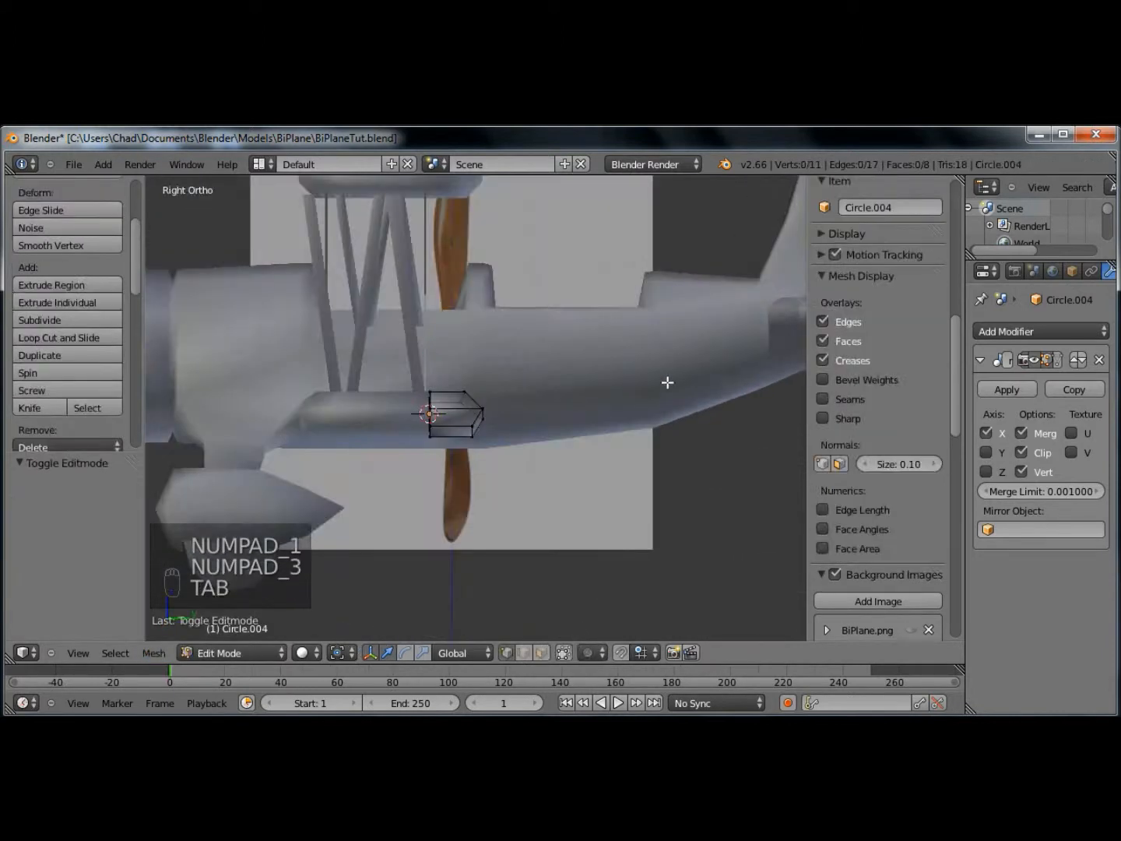
- Place the 3D cursor at the tail elevator's front hinge edge and set the elevator's origin to the 3D cursor
{"action": "middle_click_drag", "start_coordinate": [628, 377], "coordinate": [467, 374], "text": "shift"}
{"action": "key", "text": "Tab"}
{"action": "right_click", "coordinate": [592, 313]}
{"action": "key", "text": "Tab"}
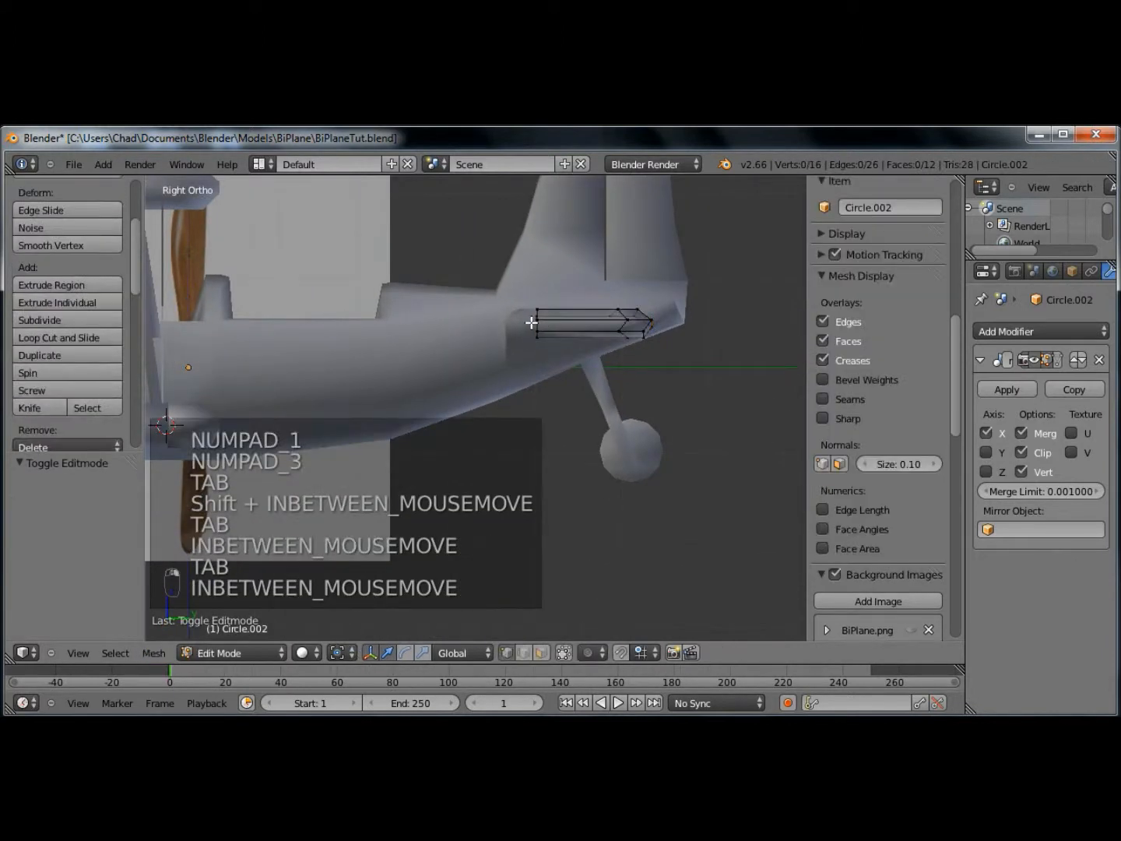
{"action": "key", "text": "Tab"}
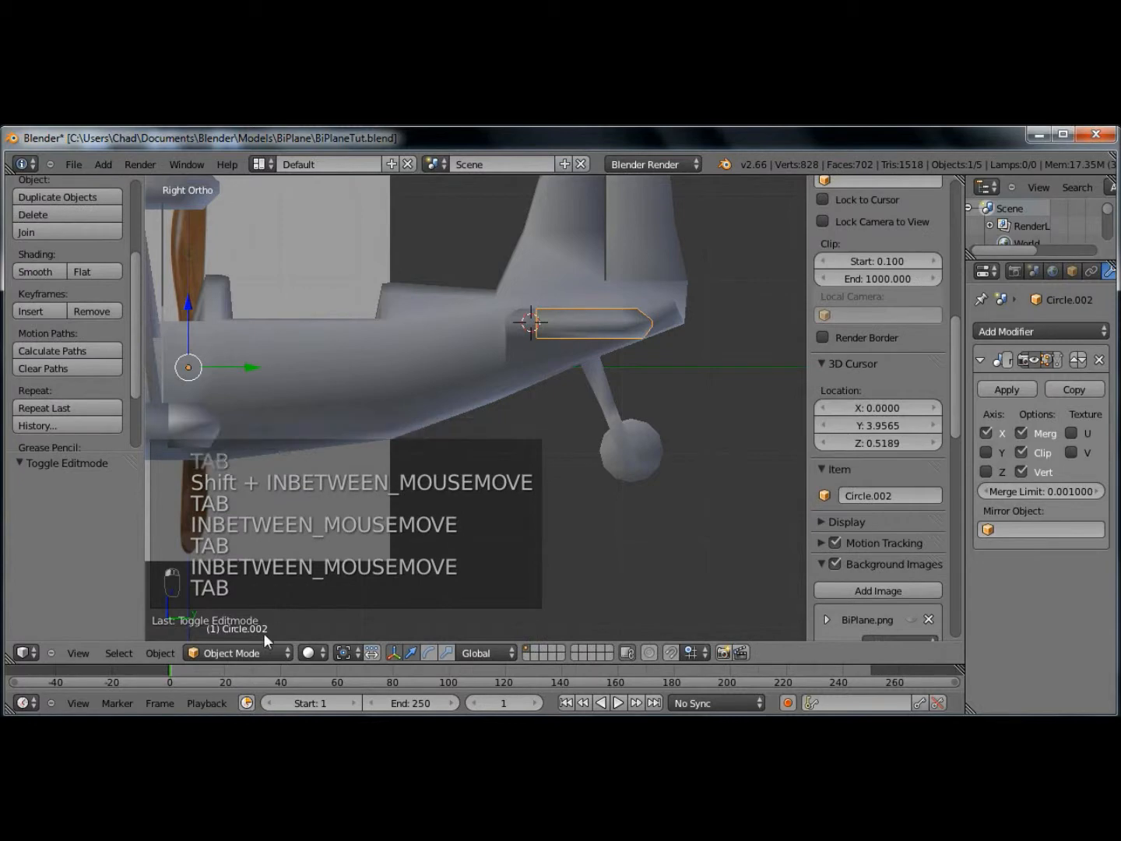
{"action": "left_click", "coordinate": [160, 652]}
{"action": "mouse_move", "coordinate": [195, 577]}
{"action": "left_click", "coordinate": [339, 514]}
{"action": "middle_click_drag", "start_coordinate": [355, 506], "coordinate": [554, 466], "text": "shift"}
{"action": "key", "text": "KP_7"}
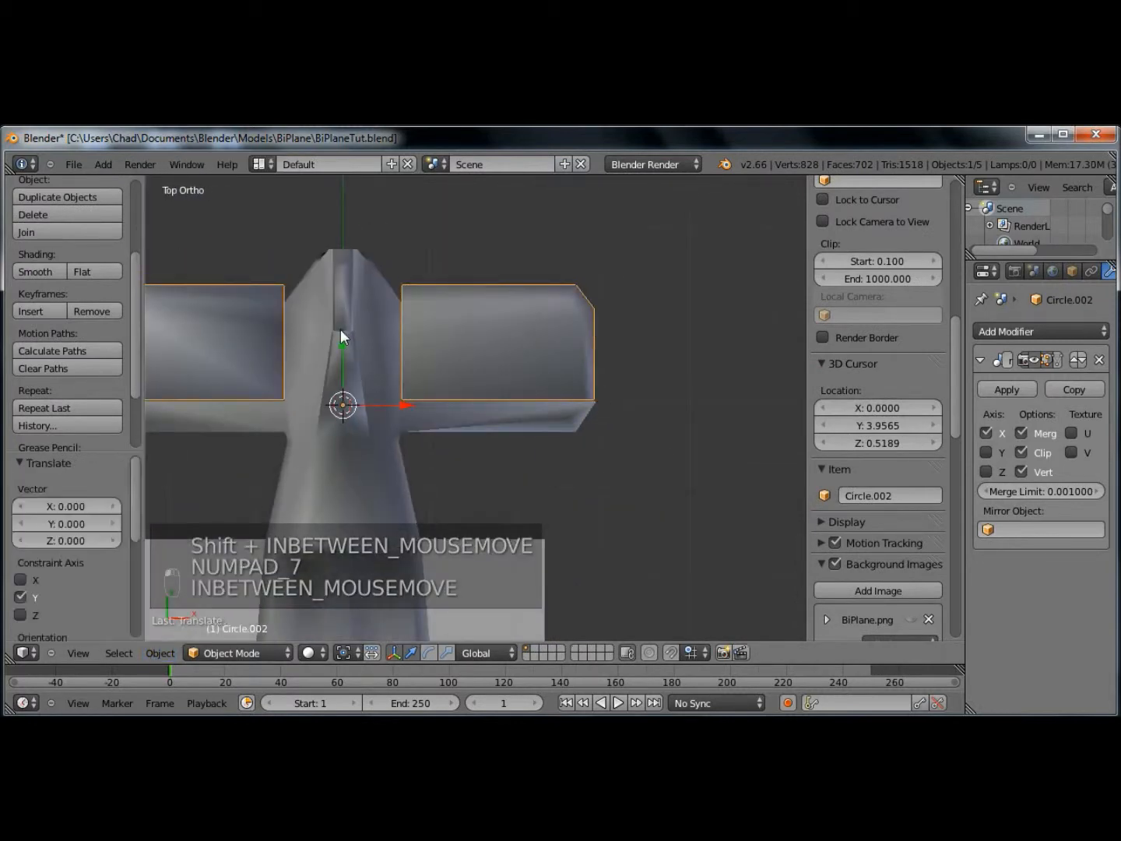
- Place the 3D cursor near the base of the rudder's hinge line and set the rudder's origin to it
{"action": "key", "text": "KP_3"}
{"action": "left_click", "coordinate": [549, 448]}
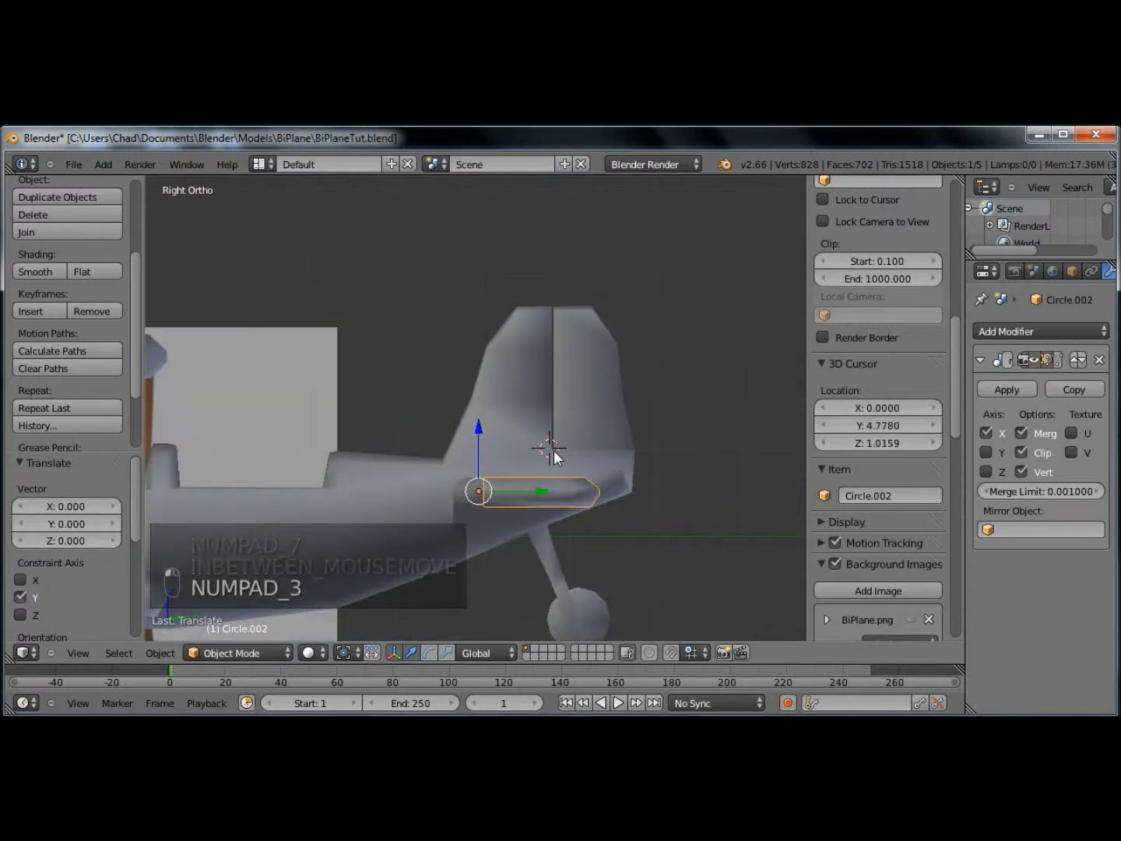
{"action": "left_click", "coordinate": [559, 451]}
{"action": "key", "text": "Tab"}
{"action": "key", "text": "Tab"}
{"action": "right_click", "coordinate": [591, 381]}
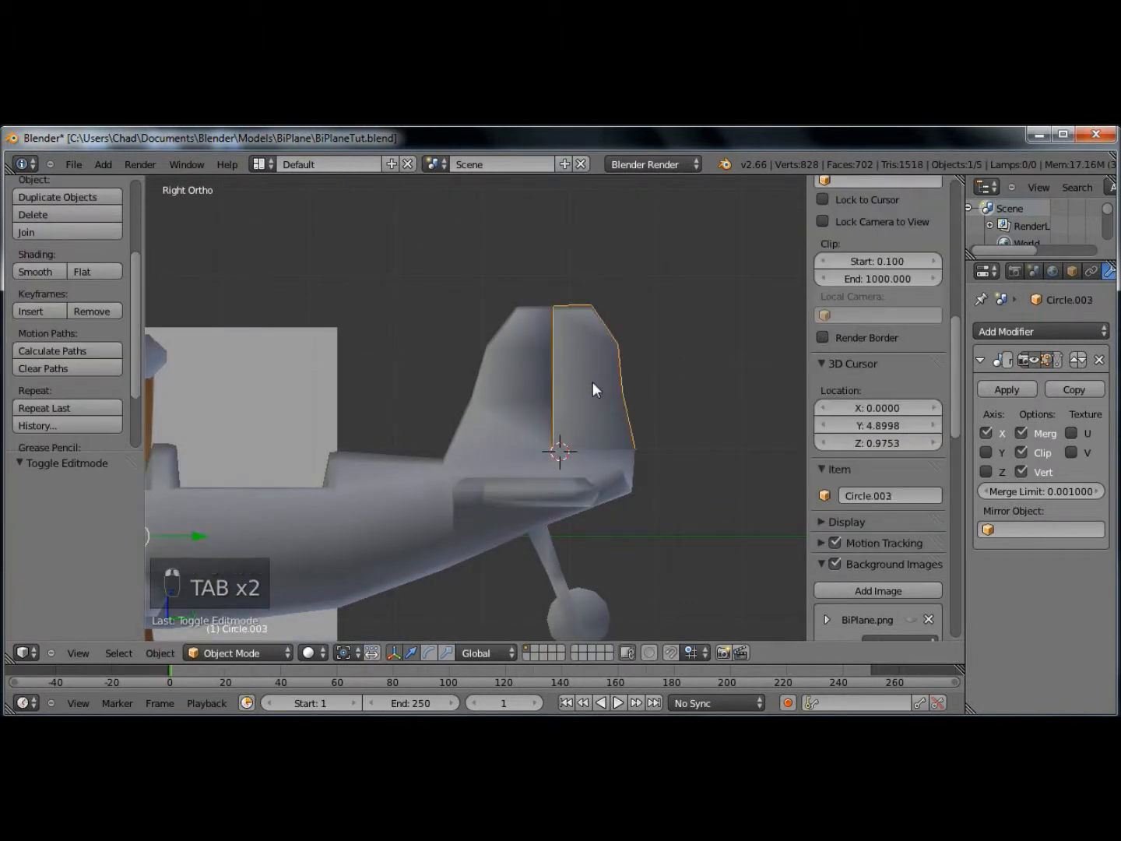
{"action": "left_click", "coordinate": [159, 652]}
{"action": "mouse_move", "coordinate": [219, 578]}
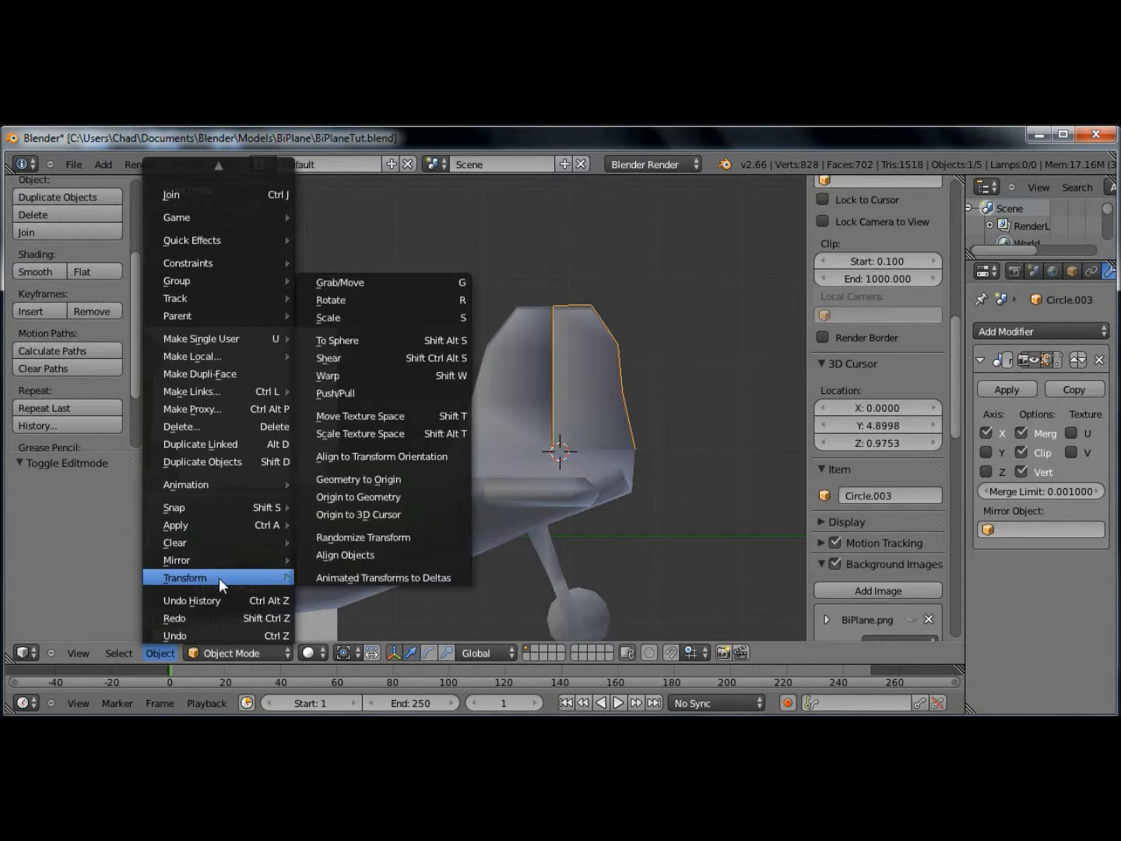
{"action": "left_click", "coordinate": [374, 513]}
{"action": "middle_click_drag", "start_coordinate": [462, 456], "coordinate": [381, 474], "text": "shift"}
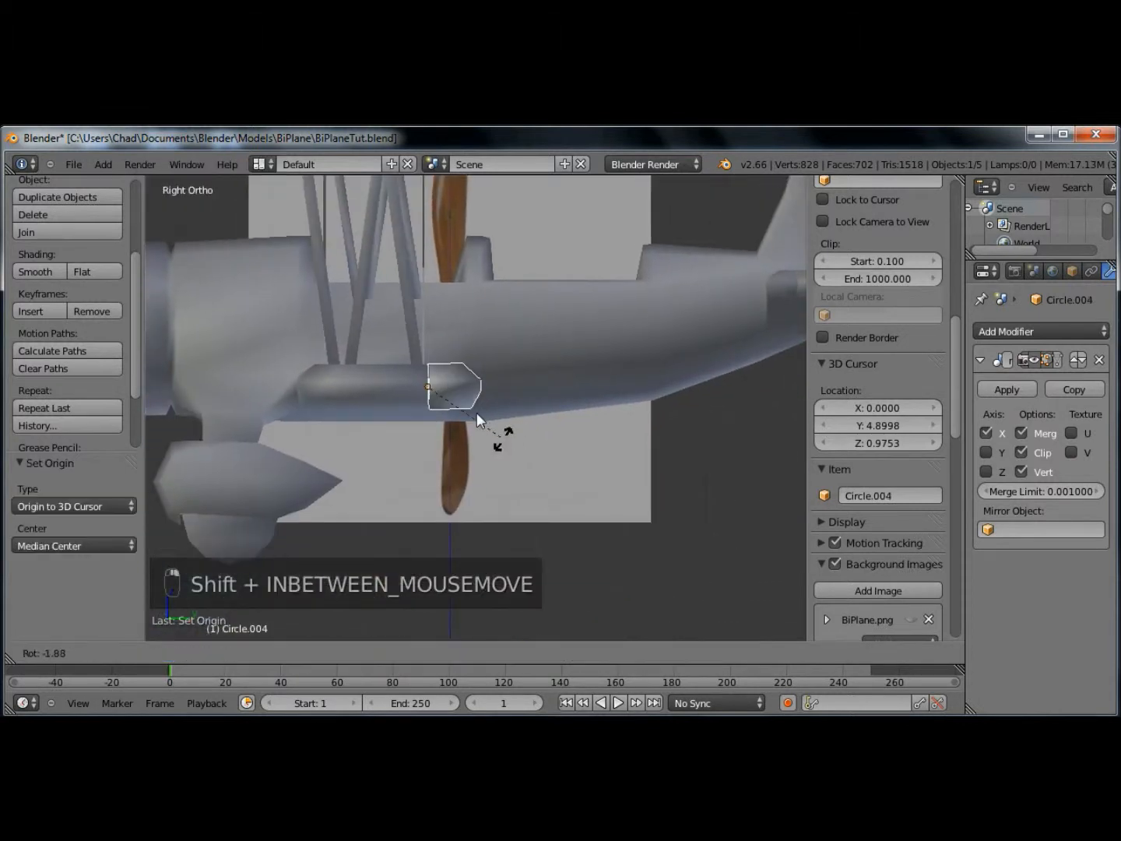
- Try rotating the lower wing flap around its hinge, including about the X axis, and reselect the tail elevator
{"action": "key", "text": "r"}
{"action": "middle_click_drag", "start_coordinate": [566, 379], "coordinate": [609, 293]}
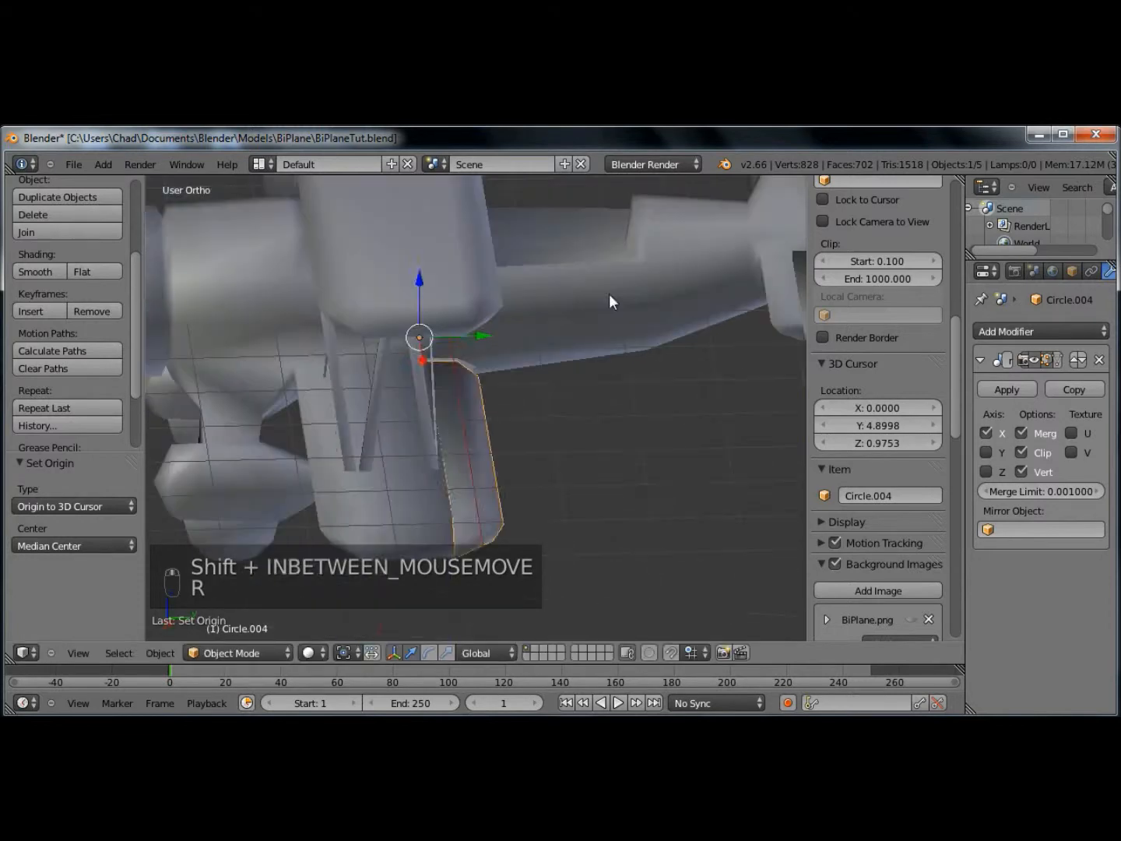
{"action": "key", "text": "r"}
{"action": "key", "text": "x"}
{"action": "right_click", "coordinate": [598, 363]}
{"action": "middle_click_drag", "start_coordinate": [665, 407], "coordinate": [409, 411], "text": "shift"}
{"action": "right_click", "coordinate": [653, 292]}
{"action": "right_click", "coordinate": [682, 282]}
{"action": "right_click", "coordinate": [731, 225]}
{"action": "key", "text": "KP_1"}
{"action": "key", "text": "KP_3"}
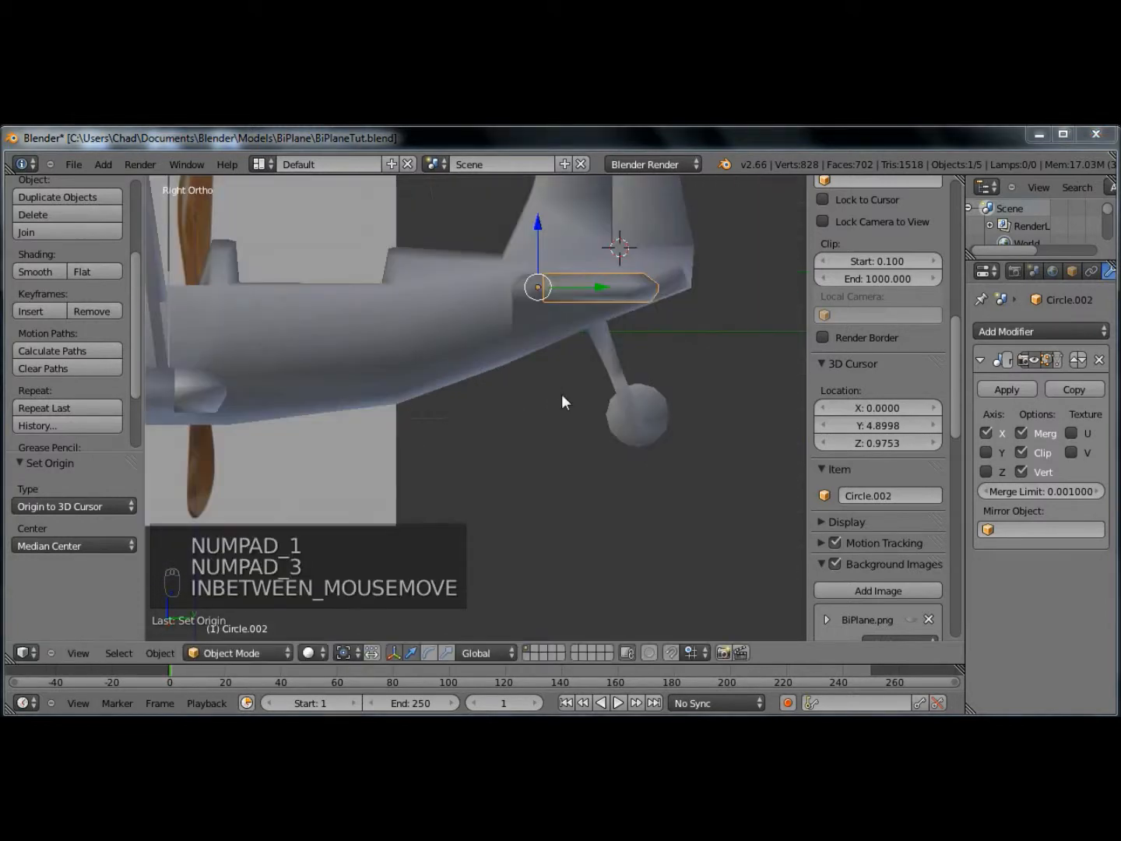
- Switch to the other Blender window to examine the control surfaces on the finished red biplane
{"action": "right_click_drag", "start_coordinate": [562, 348], "coordinate": [310, 701]}
{"action": "right_click", "coordinate": [368, 686]}
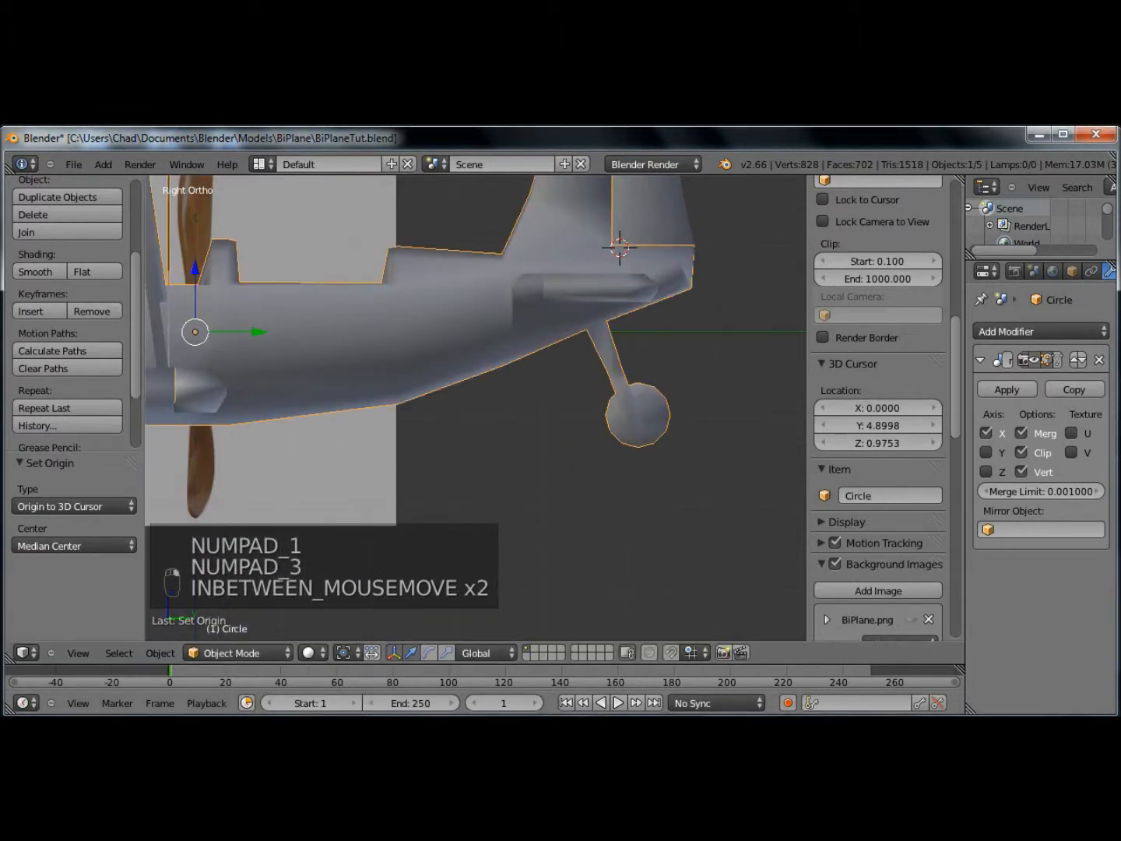
{"action": "mouse_move", "coordinate": [303, 708]}
{"action": "left_click", "coordinate": [388, 647]}
{"action": "middle_click_drag", "start_coordinate": [565, 394], "coordinate": [540, 410], "text": "shift"}
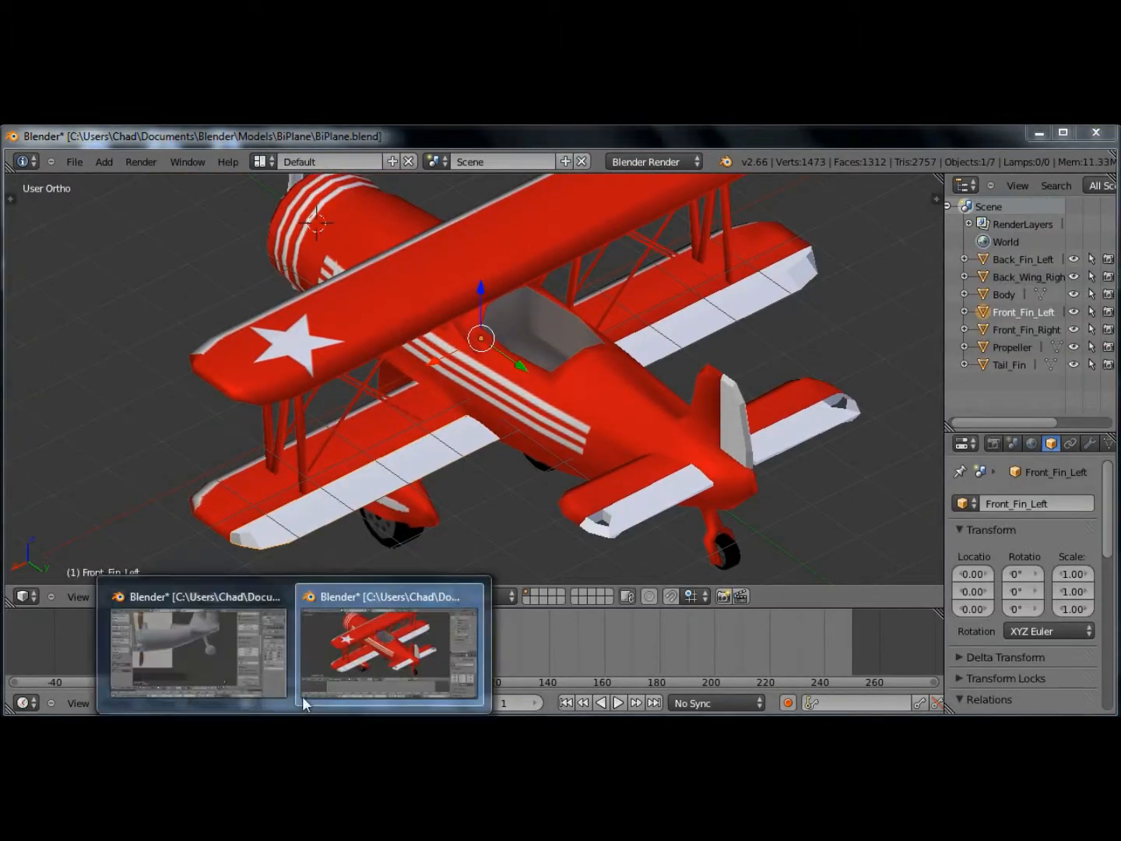
- Switch back to the BiPlaneTut window and move the tail elevator's front edge vertices rearward along Y, away from the stabilizer
{"action": "left_click", "coordinate": [234, 654]}
{"action": "middle_click_drag", "start_coordinate": [559, 505], "coordinate": [606, 353]}
{"action": "right_click_drag", "start_coordinate": [605, 268], "coordinate": [610, 283]}
{"action": "right_click", "coordinate": [610, 284]}
{"action": "key", "text": "Tab"}
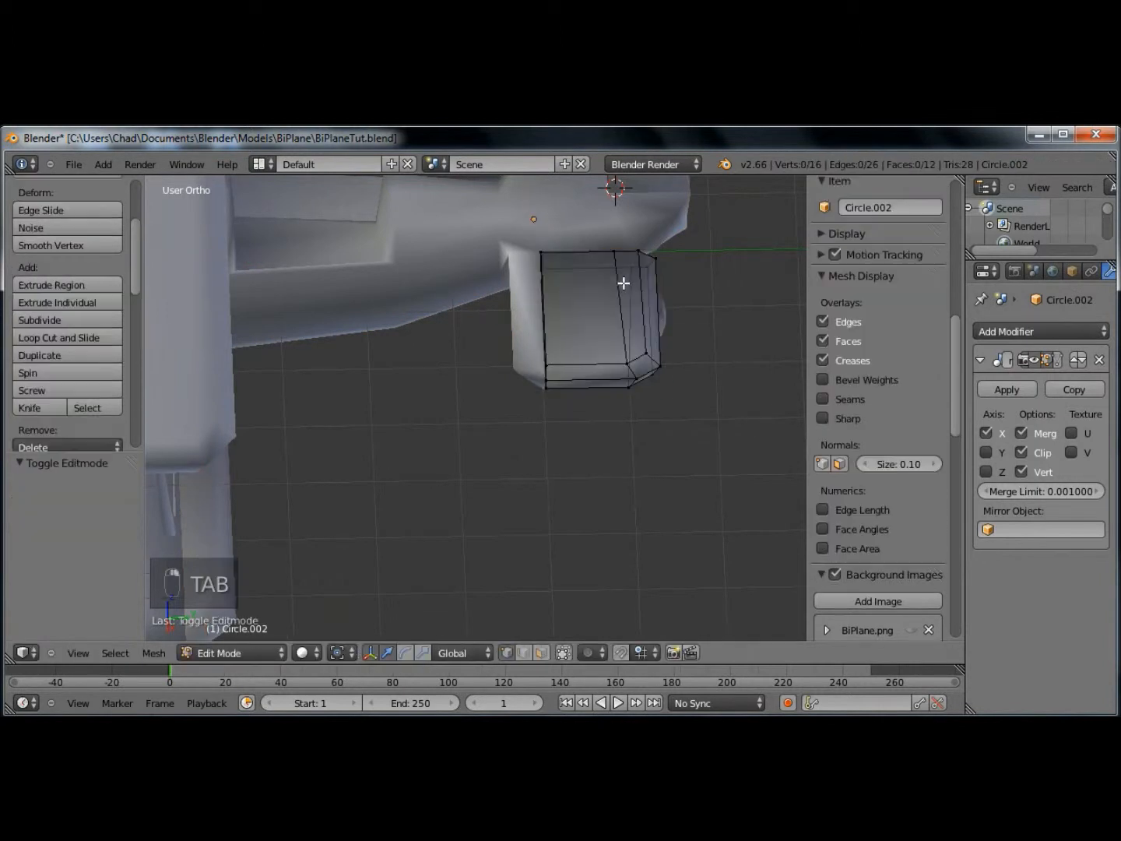
{"action": "key", "text": "KP_7"}
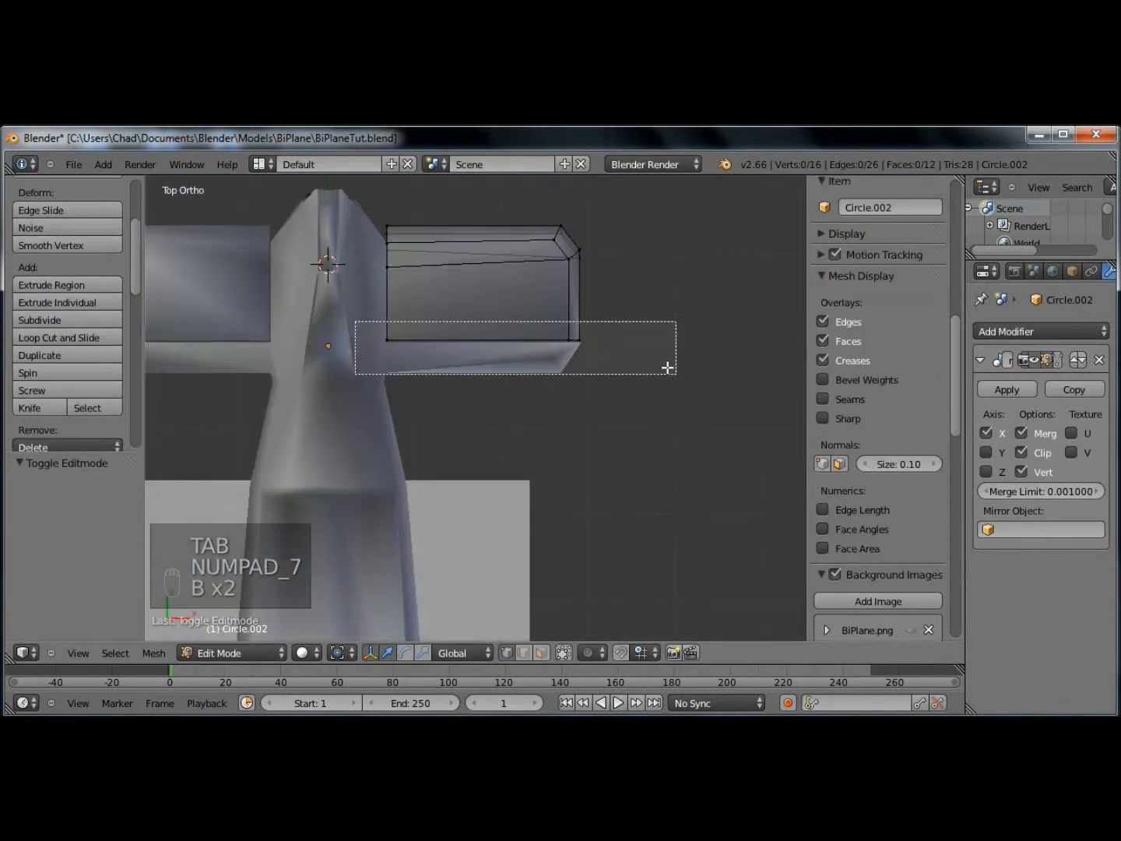
{"action": "left_click_drag", "start_coordinate": [677, 378], "coordinate": [678, 378]}
{"action": "left_click_drag", "start_coordinate": [481, 290], "coordinate": [483, 244]}
{"action": "key", "text": "Tab"}
- In the body mesh, select the tail stabilizer's rear edge vertices and extend them rearward along Y to meet the elevator
{"action": "right_click", "coordinate": [502, 362]}
{"action": "key", "text": "Tab"}
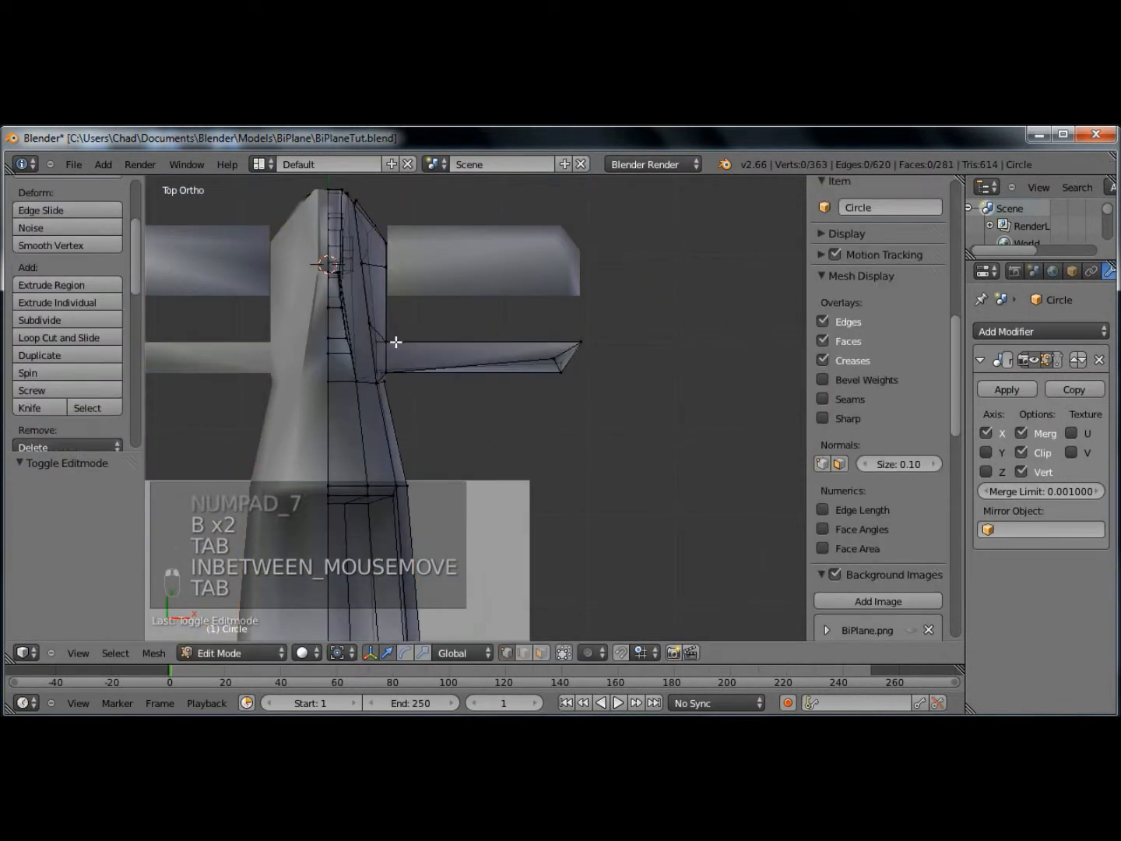
{"action": "key", "text": "a"}
{"action": "key", "text": "a"}
{"action": "key", "text": "a"}
{"action": "key", "text": "b"}
{"action": "left_click_drag", "start_coordinate": [592, 348], "coordinate": [607, 350]}
{"action": "key", "text": "a"}
{"action": "key", "text": "b"}
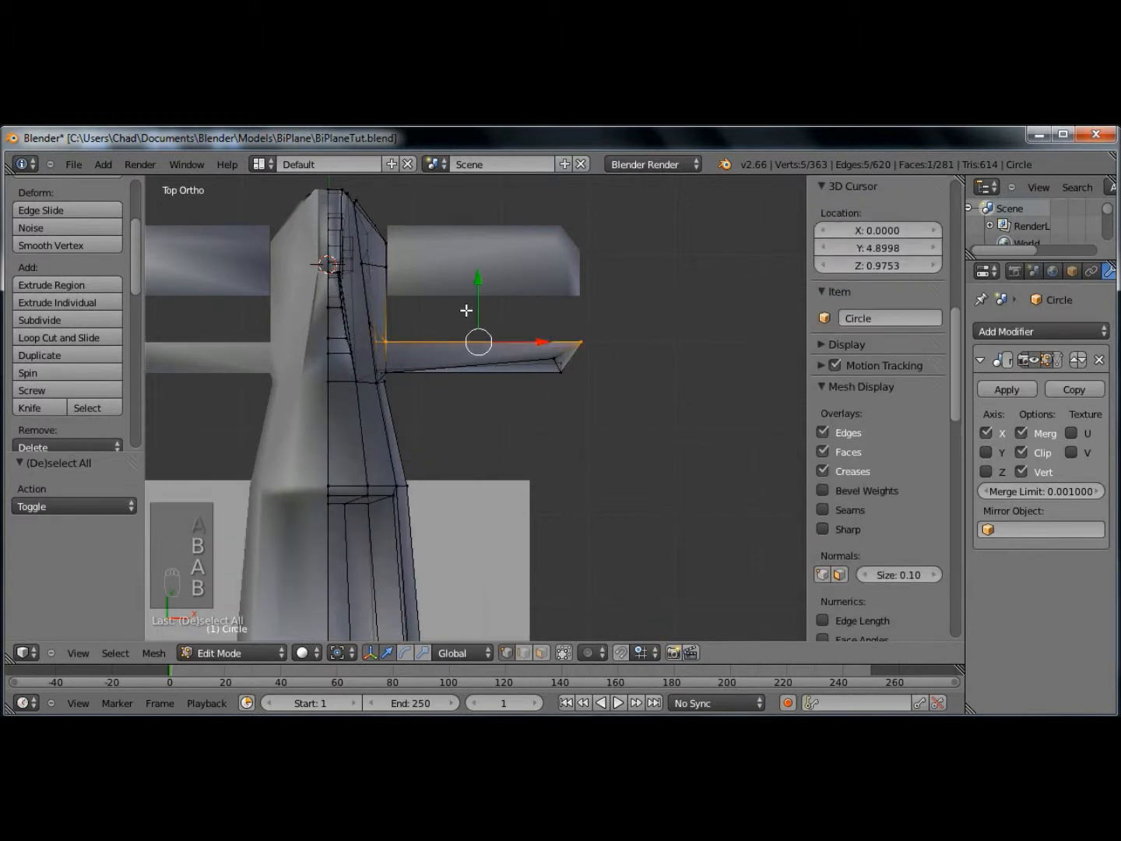
{"action": "key", "text": "g"}
{"action": "key", "text": "y"}
{"action": "left_click", "coordinate": [481, 250]}
{"action": "key", "text": "Tab"}
- Try rotating the tail elevator about its origin
{"action": "middle_click_drag", "start_coordinate": [480, 250], "coordinate": [585, 319]}
{"action": "key", "text": "r"}
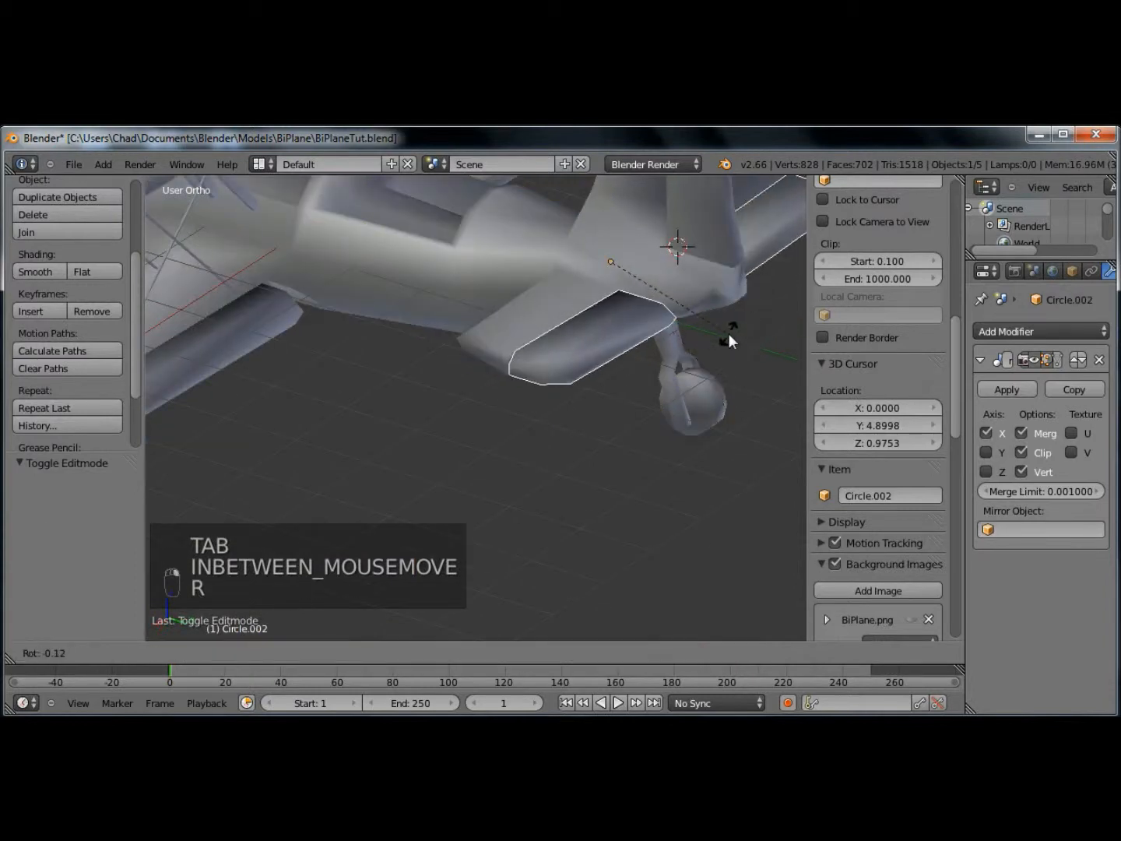
{"action": "right_click", "coordinate": [718, 325]}
- Move the elevator's whole mesh forward along global Y so its front hinge edge lines up with the object's origin
{"action": "key", "text": "KP_1"}
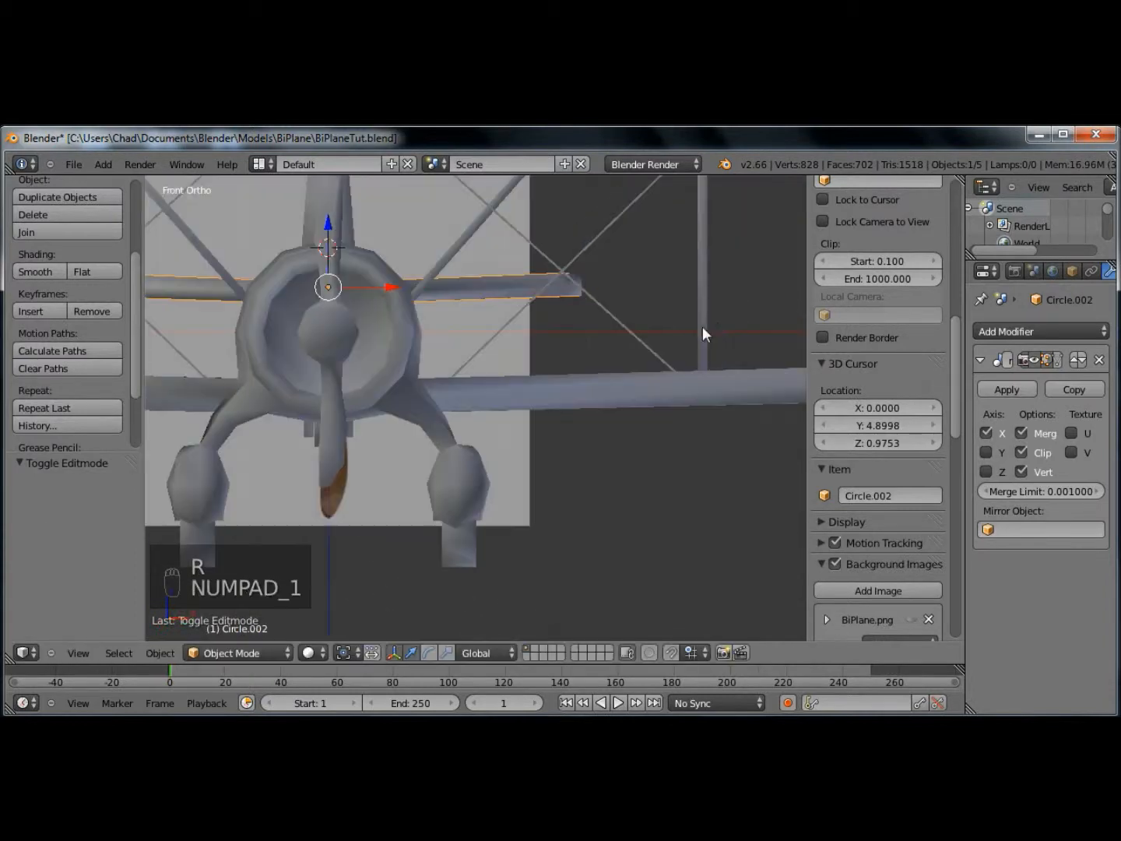
{"action": "key", "text": "KP_3"}
{"action": "key", "text": "Tab"}
{"action": "middle_click_drag", "start_coordinate": [643, 328], "coordinate": [572, 369], "text": "shift"}
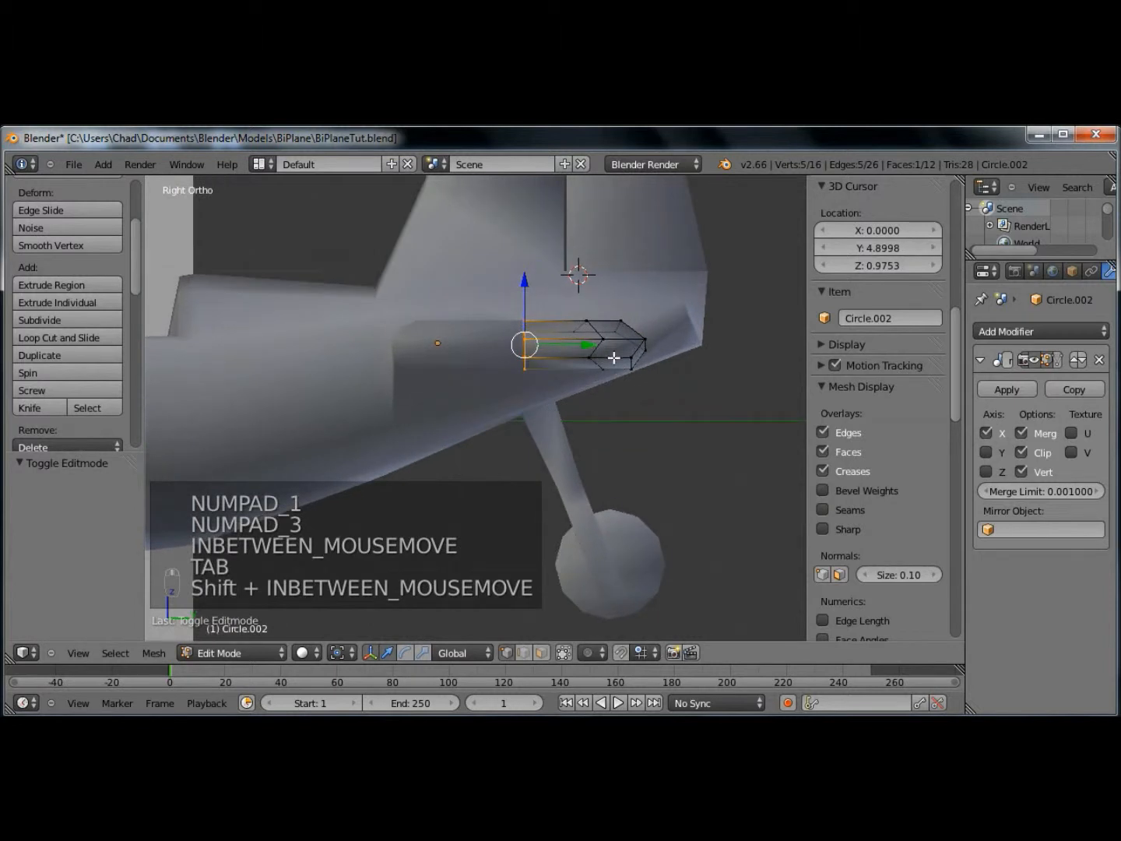
{"action": "key", "text": "a"}
{"action": "key", "text": "a"}
{"action": "key", "text": "a"}
{"action": "key", "text": "g"}
{"action": "key", "text": "y"}
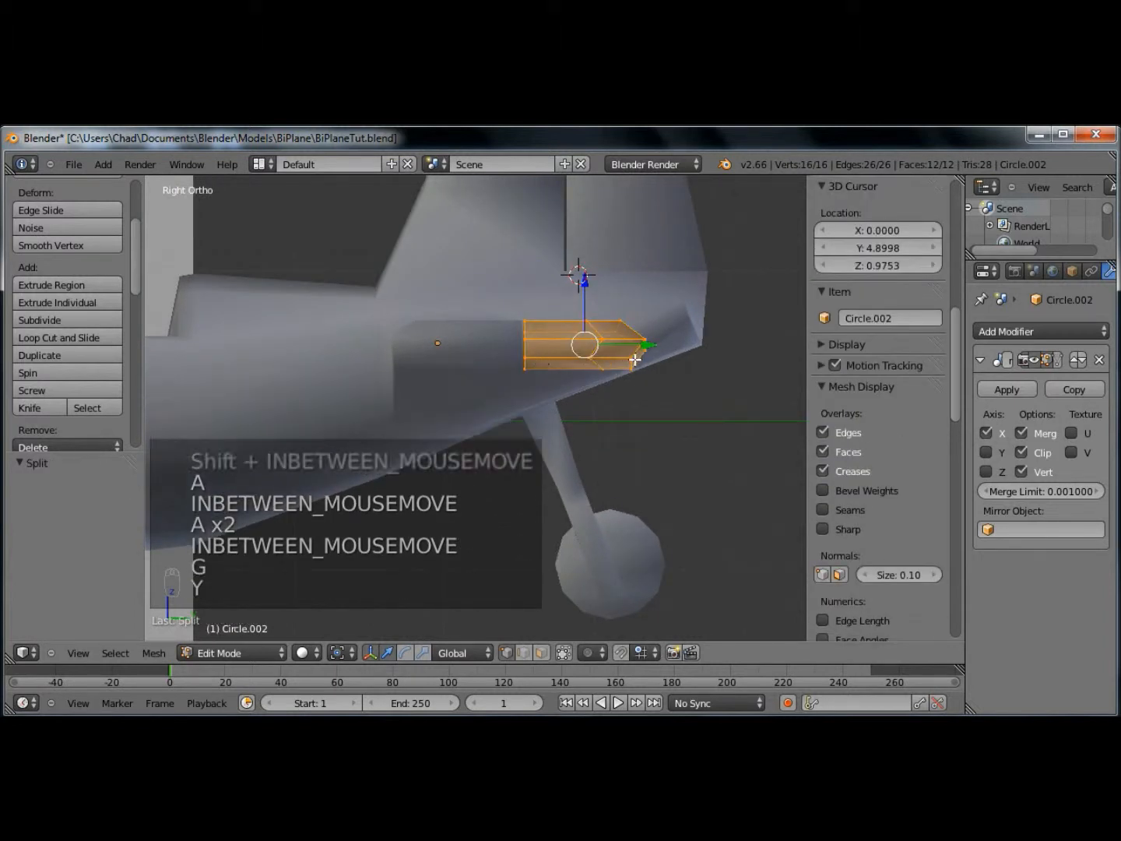
{"action": "right_click_drag", "start_coordinate": [634, 360], "coordinate": [708, 375]}
{"action": "right_click", "coordinate": [704, 378]}
{"action": "key", "text": "a"}
{"action": "key", "text": "a"}
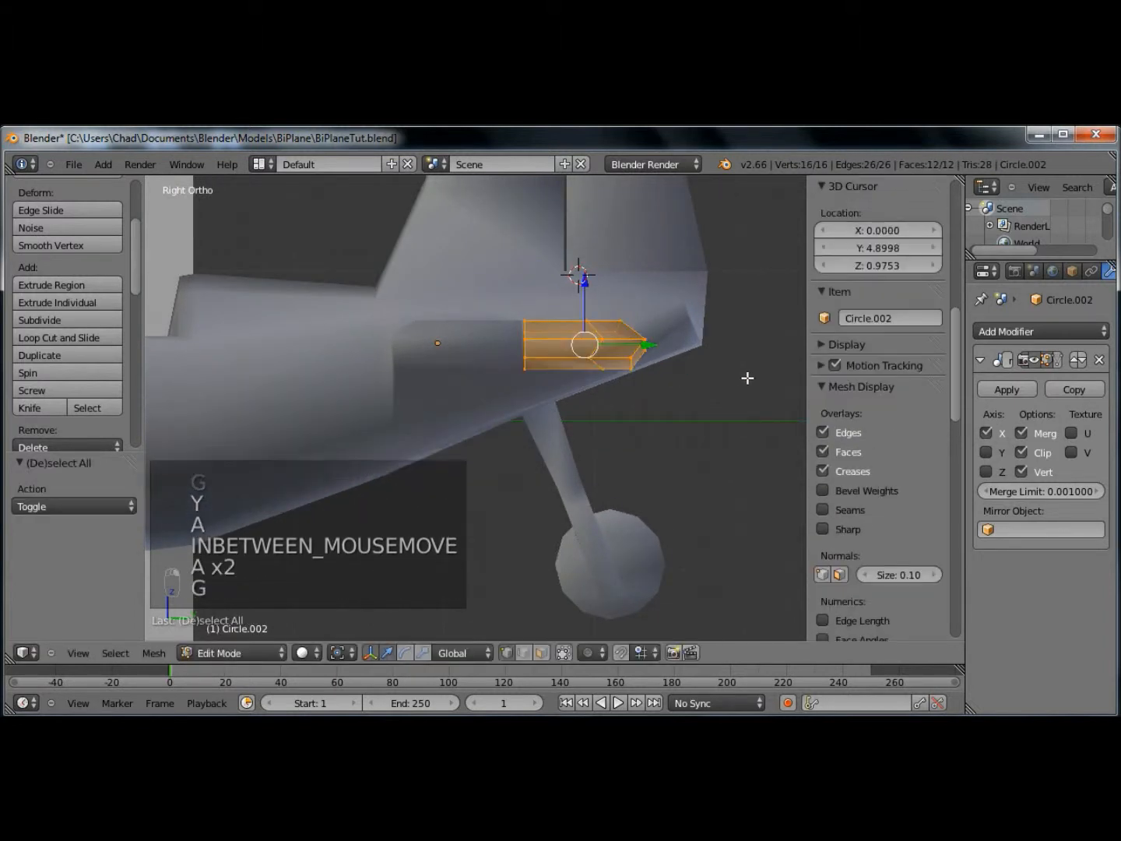
{"action": "key", "text": "y"}
{"action": "key", "text": "g"}
{"action": "key", "text": "y"}
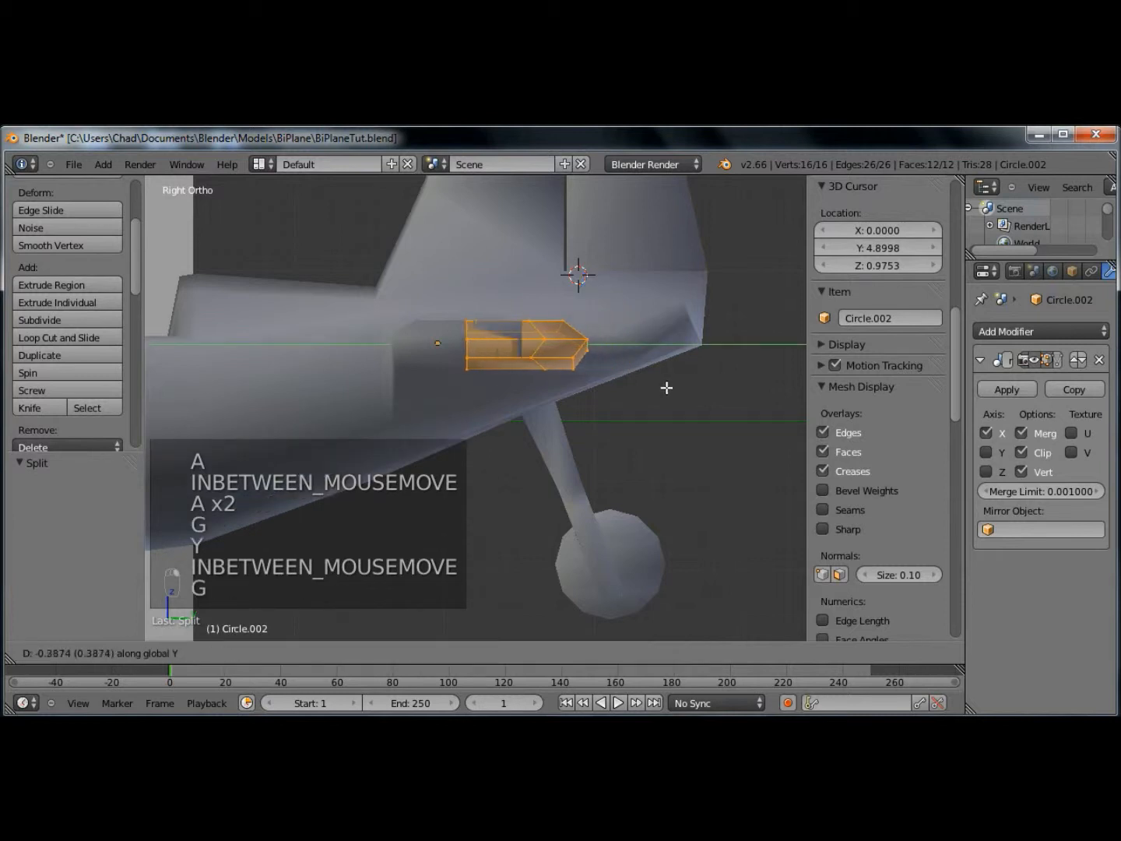
{"action": "left_click", "coordinate": [646, 385]}
{"action": "key", "text": "Tab"}
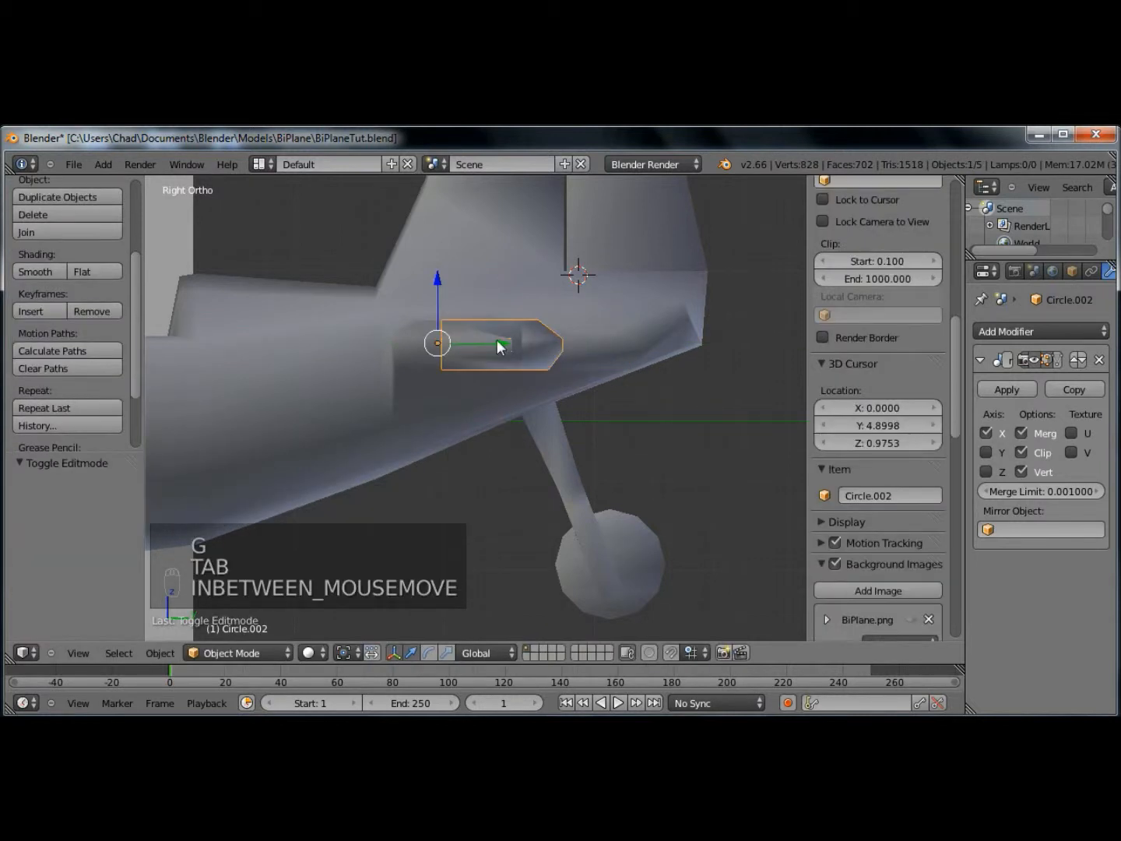
- Move the elevator object rearward 0.687 along Y and then by -0.123 so it sits just behind the stabilizer's edge
{"action": "left_click", "coordinate": [598, 352]}
{"action": "key", "text": "KP_7"}
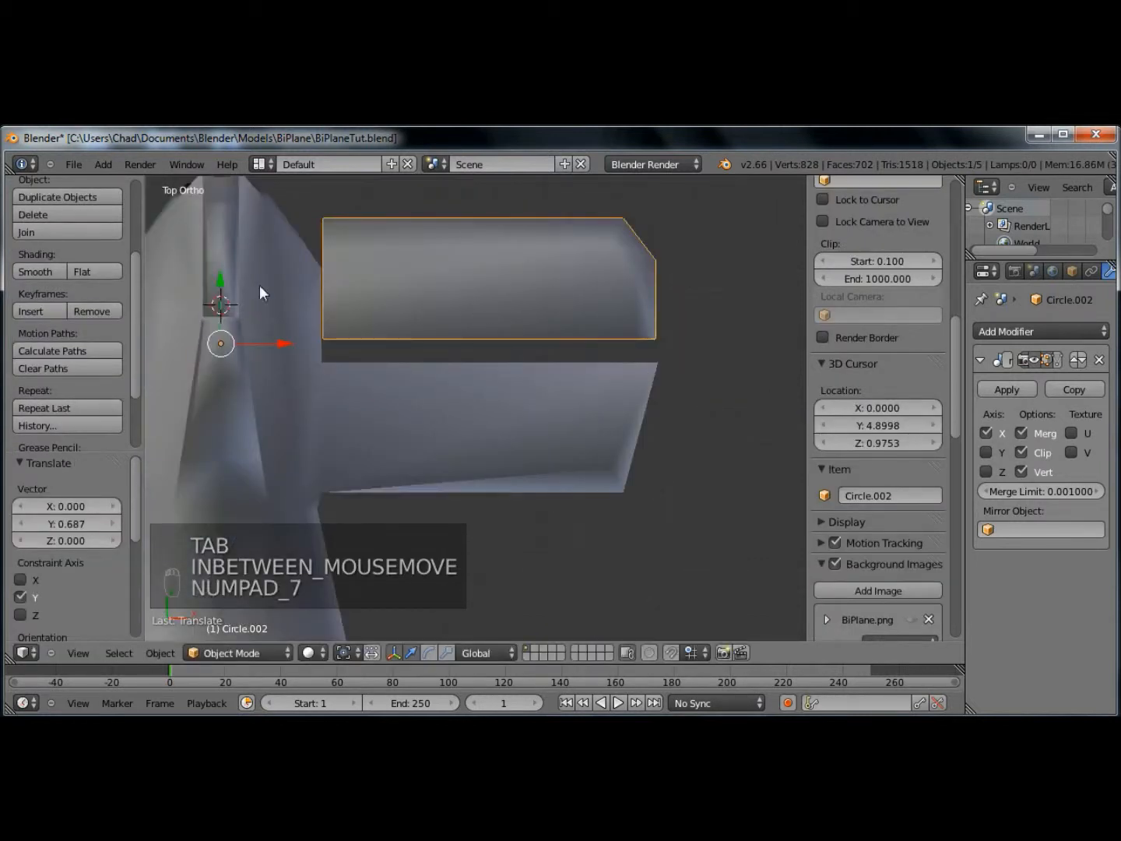
{"action": "mouse_move", "coordinate": [220, 290]}
{"action": "left_mouse_down"}
{"action": "mouse_move", "coordinate": [219, 302]}
{"action": "mouse_move", "coordinate": [216, 286]}
{"action": "left_mouse_up"}
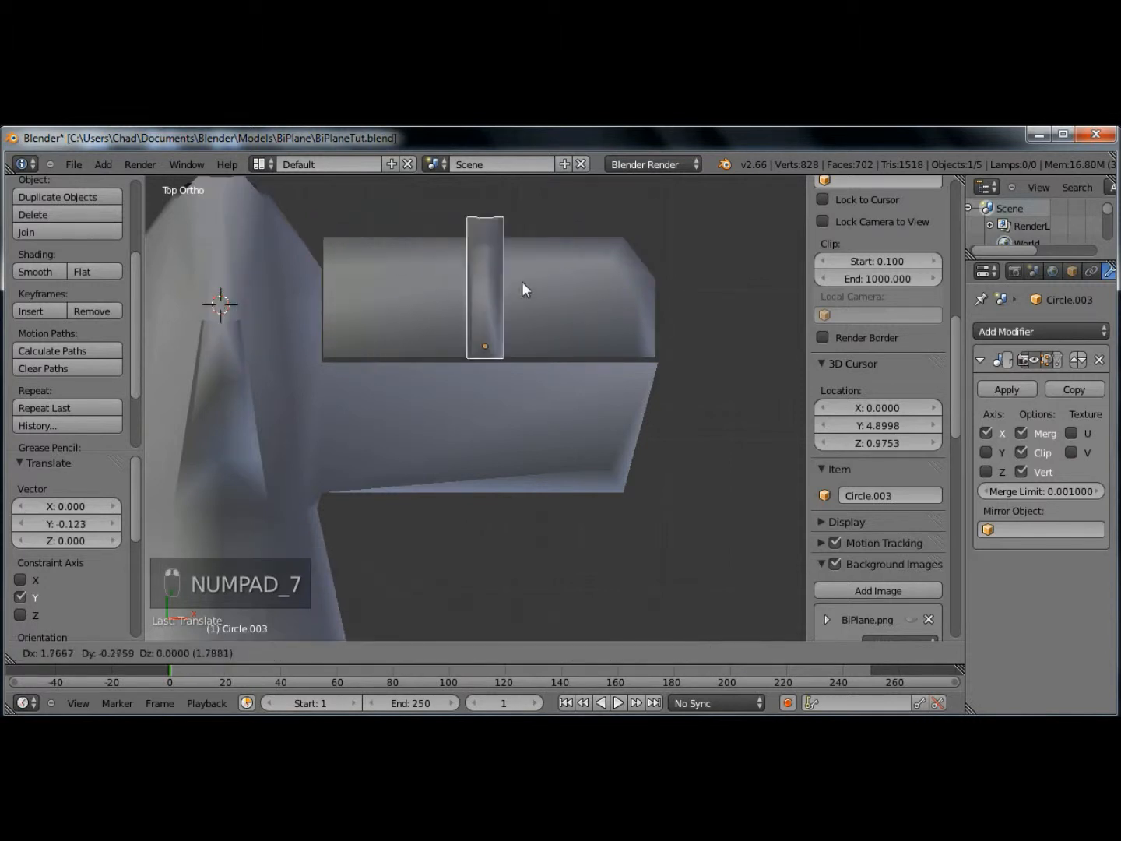
- Try rotating the rudder around its hinge origin
{"action": "middle_click_drag", "start_coordinate": [568, 358], "coordinate": [488, 339]}
{"action": "key", "text": "r"}
{"action": "right_click", "coordinate": [640, 304]}
{"action": "middle_click_drag", "start_coordinate": [662, 417], "coordinate": [718, 611], "text": "shift"}
{"action": "key", "text": "r"}
{"action": "right_click", "coordinate": [685, 382]}
- Save the biplane model to its existing BiPlaneTut.blend file
{"action": "middle_click_drag", "start_coordinate": [655, 387], "coordinate": [592, 454]}
{"action": "key", "text": "Tab"}
{"action": "key", "text": "Tab"}
{"action": "left_click", "coordinate": [73, 164]}
{"action": "left_click", "coordinate": [109, 270]}
{"action": "middle_click_drag", "start_coordinate": [467, 380], "coordinate": [752, 175], "text": "shift"}
{"action": "scroll", "coordinate": [483, 427], "scroll_direction": "down", "scroll_amount": 3}
{"action": "middle_click_drag", "start_coordinate": [467, 454], "coordinate": [568, 387], "text": "shift"}
{"action": "scroll", "coordinate": [568, 396], "scroll_direction": "up", "scroll_amount": 2}
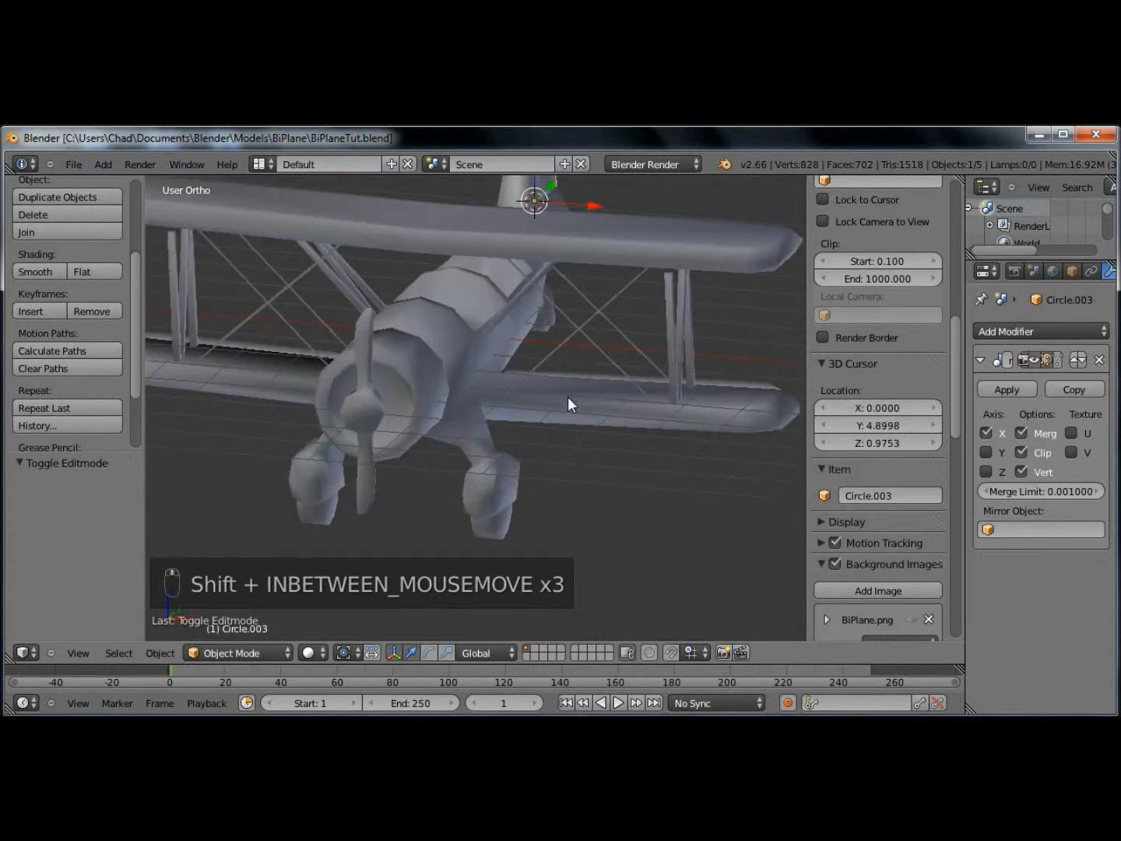
{"action": "middle_click_drag", "start_coordinate": [621, 374], "coordinate": [576, 381]}
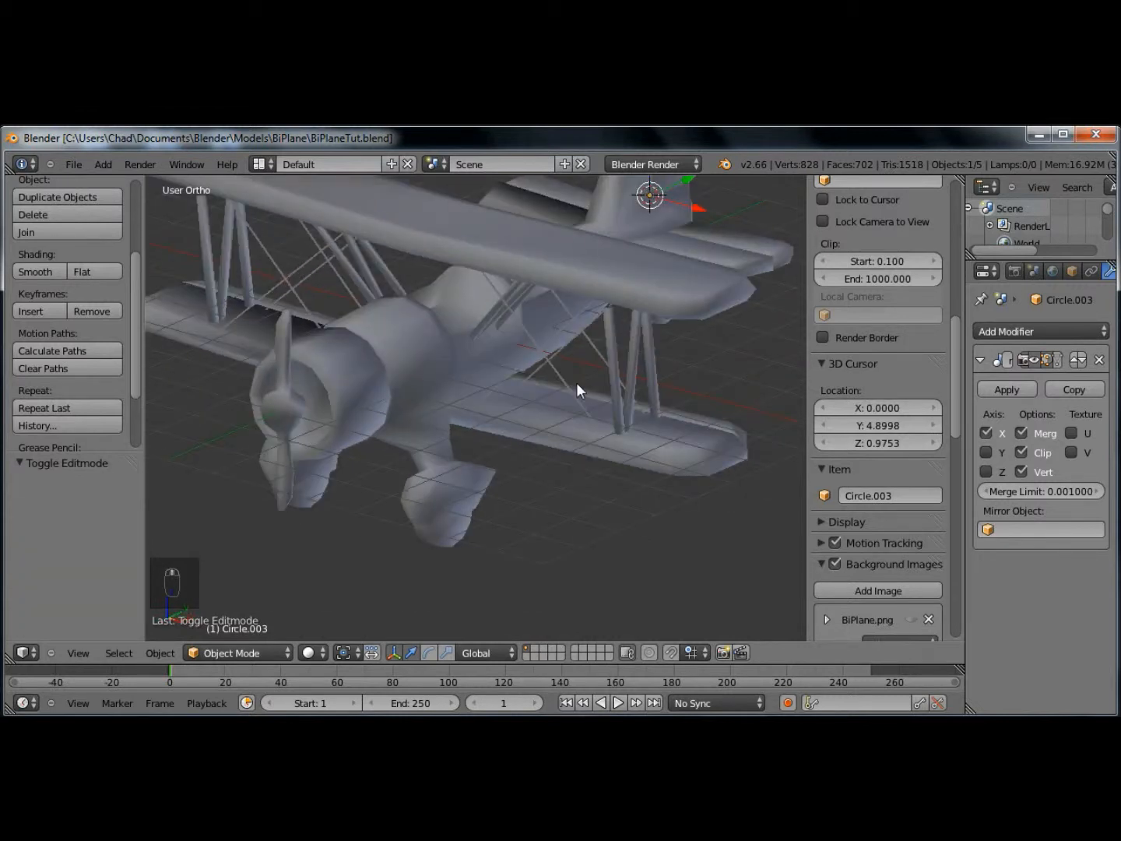